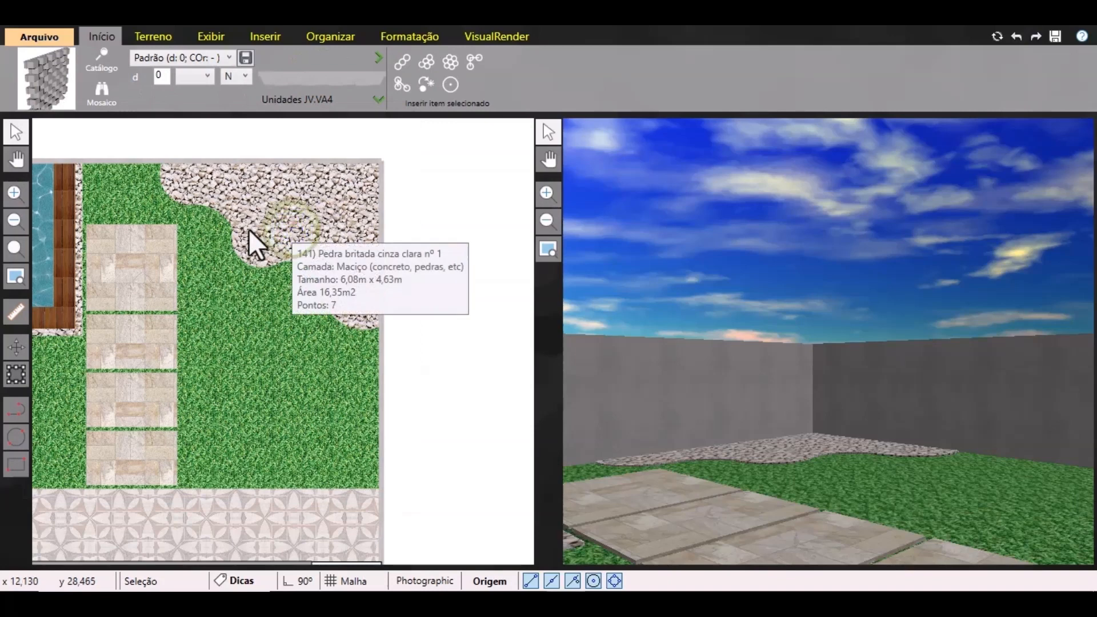
Insert a single JV.VA4 vertical garden unit against the rear wall at the pool-side end of the gravel bed.
left_click(450, 84)
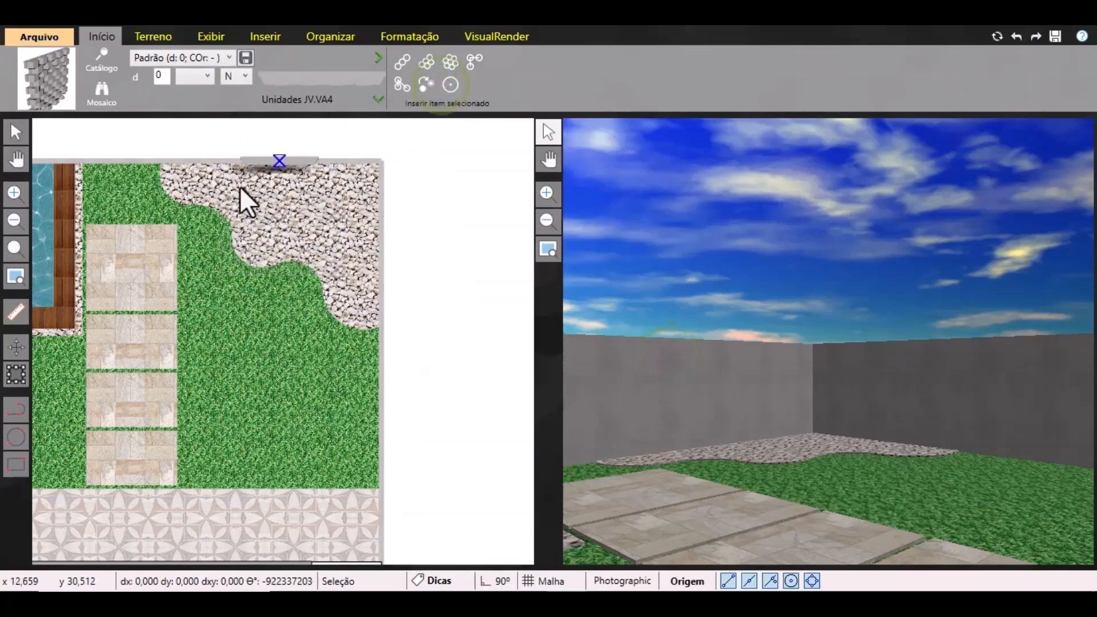
scroll(204, 162, "up", 5)
middle_click_drag(205, 163, 286, 272)
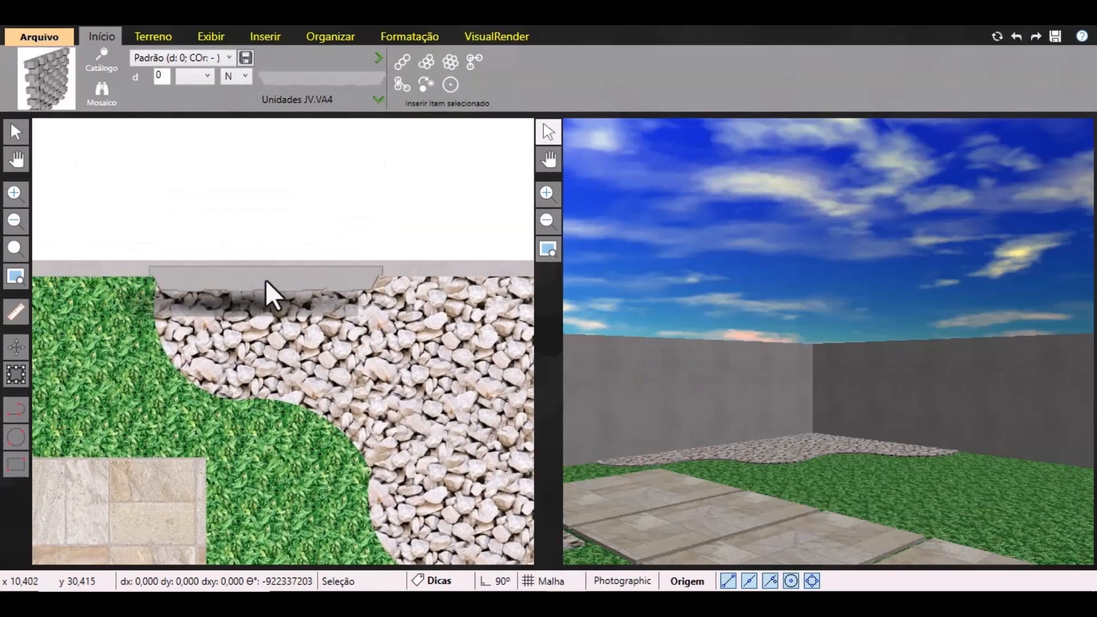
left_click(265, 279)
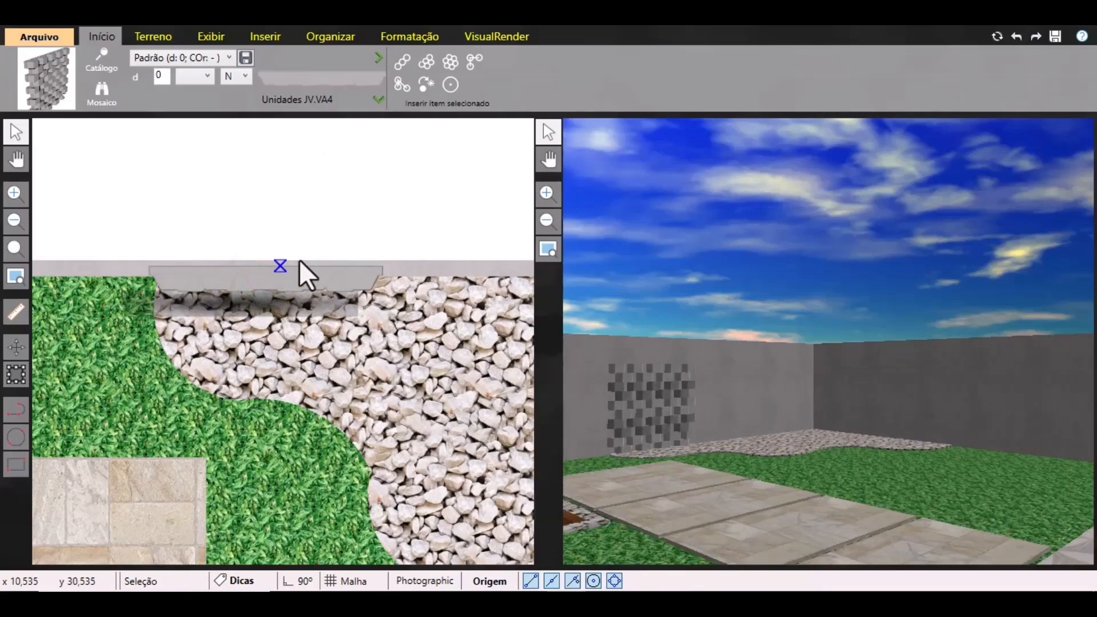
left_click(16, 132)
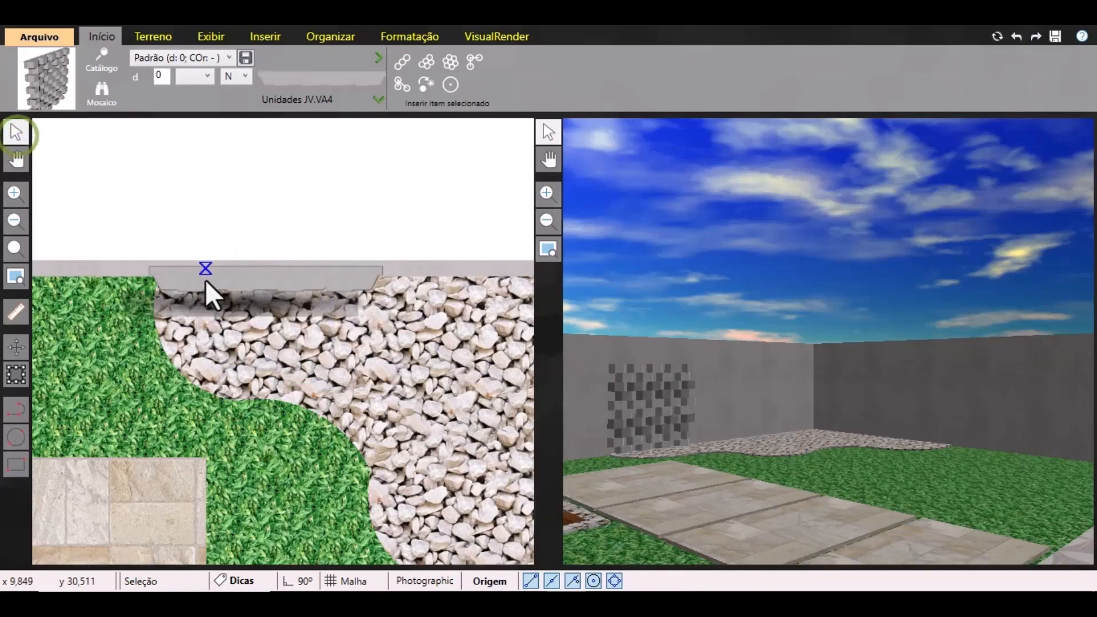
Set the vertical garden unit's height to 2,5 with proportional scaling turned off.
left_click(205, 280)
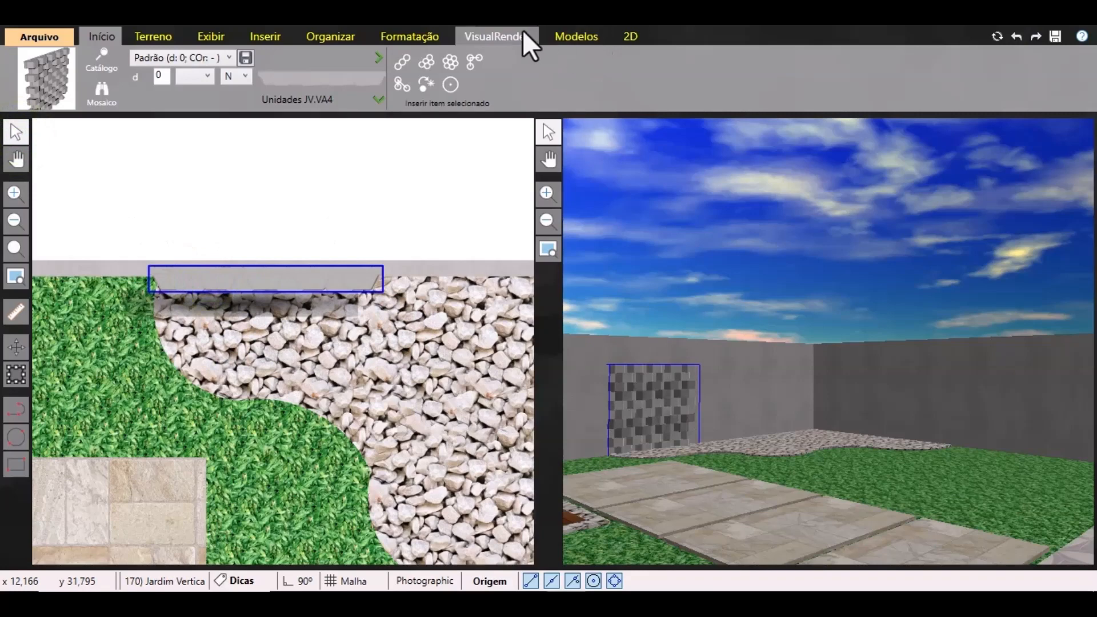
left_click(394, 37)
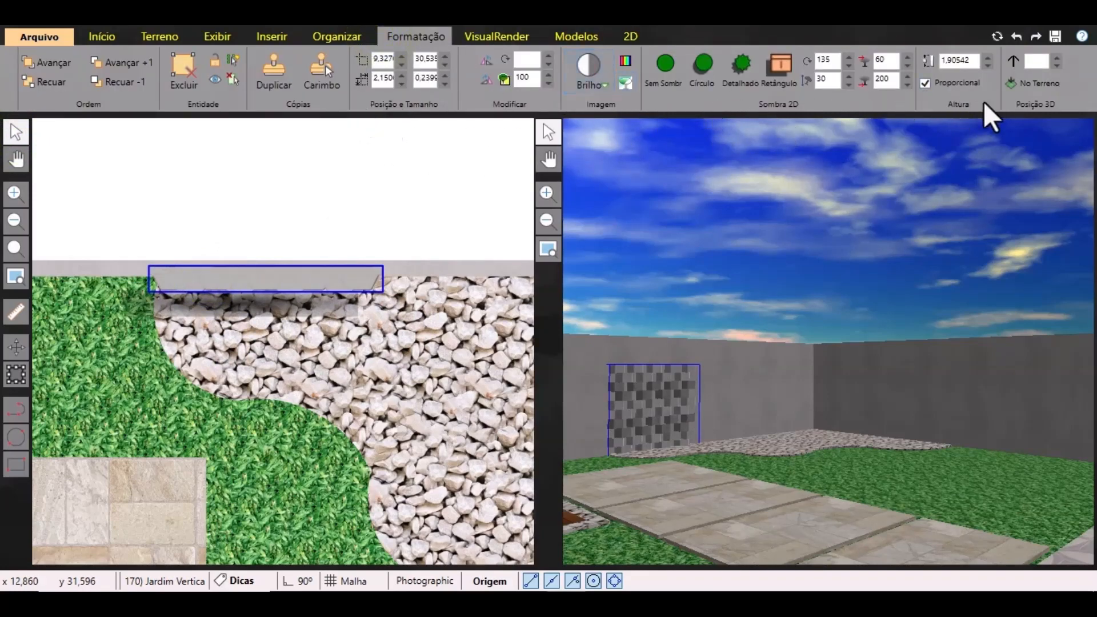
left_click(972, 61)
type("2,5")
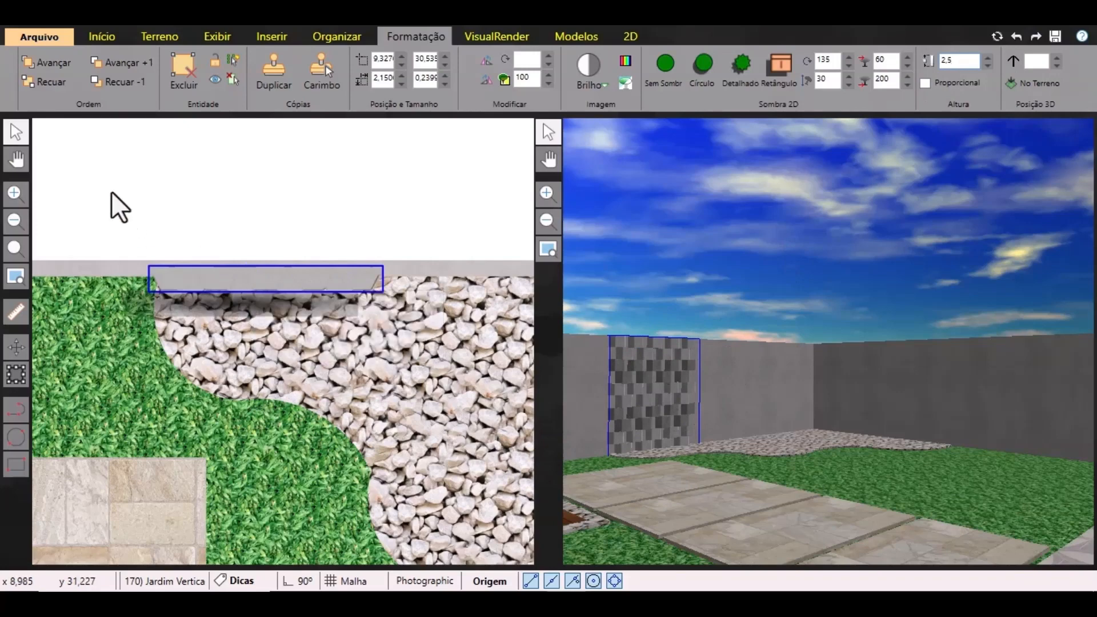
Duplicate the vertical garden unit and remove the 2D shadow from both the copy and the original.
middle_click_drag(320, 197, 224, 192)
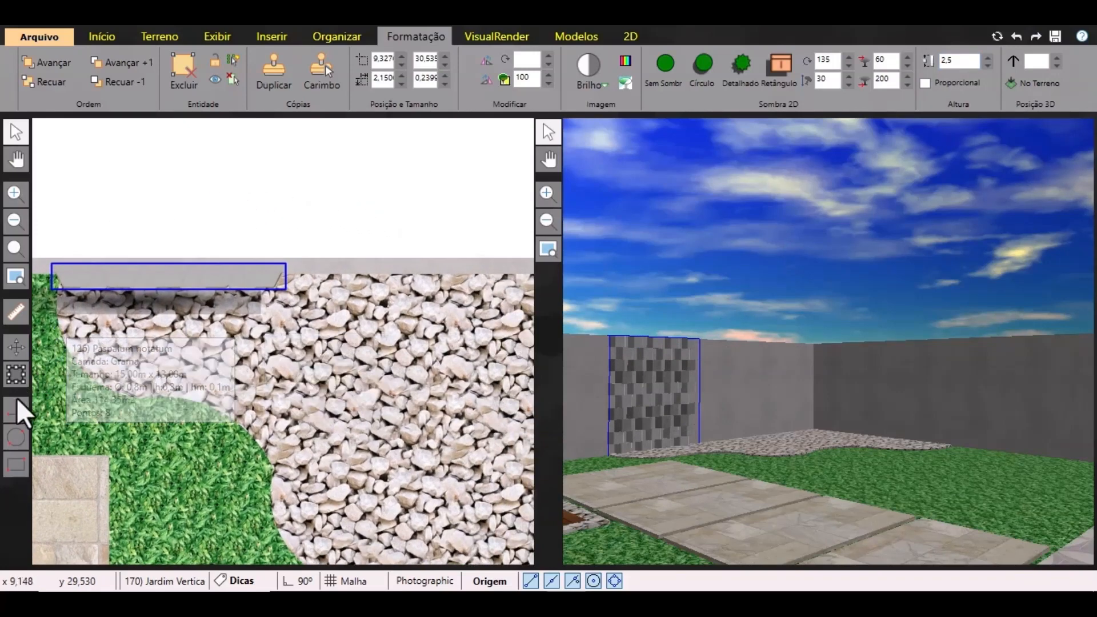
left_click(281, 61)
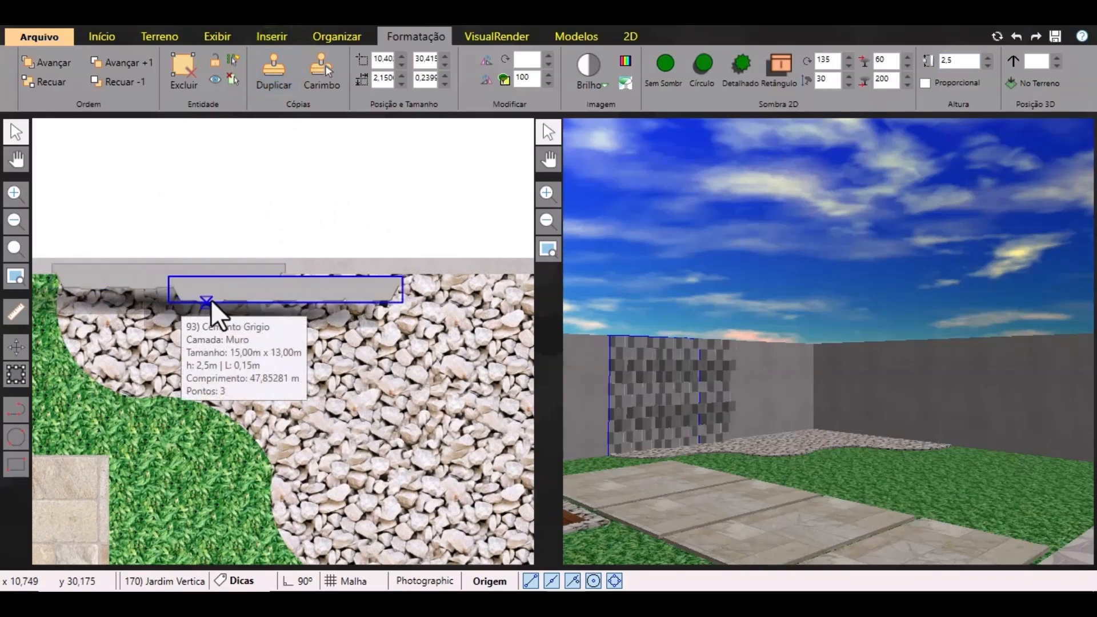
left_click(664, 64)
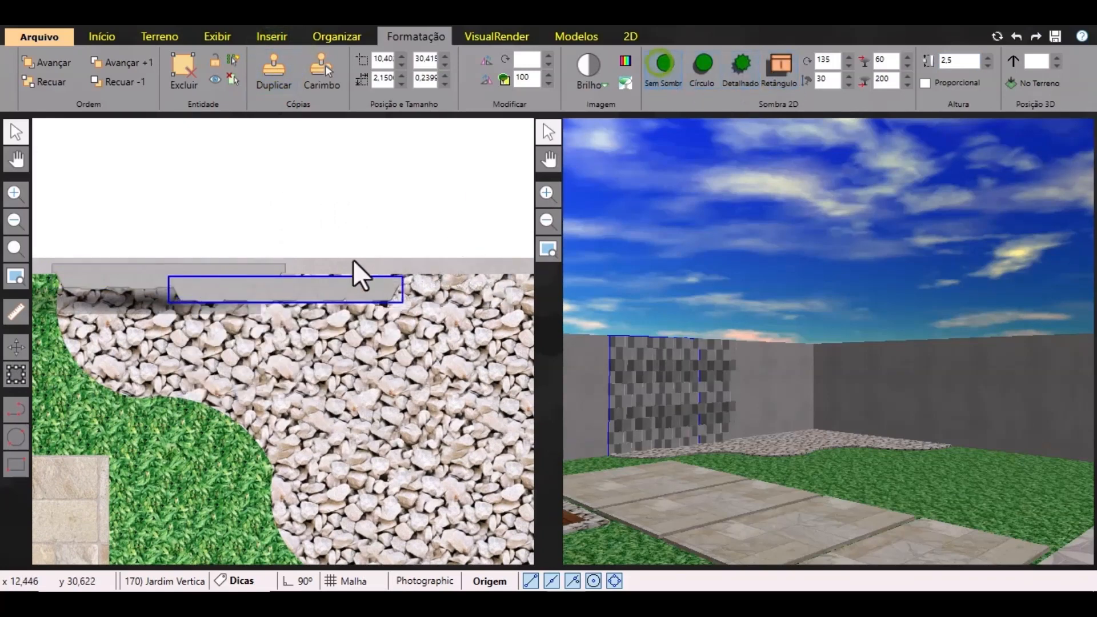
left_click(112, 278)
left_click(663, 66)
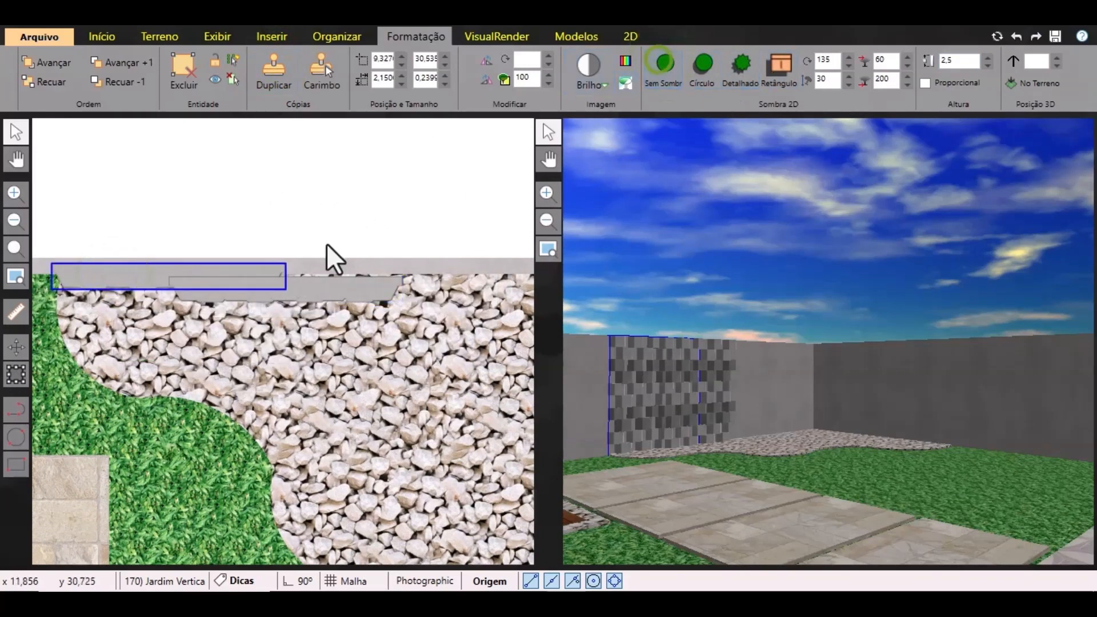
Move the copied unit by its outer corner so it sits flush against the end of the first unit along the rear wall.
left_click(311, 297)
left_click(437, 331)
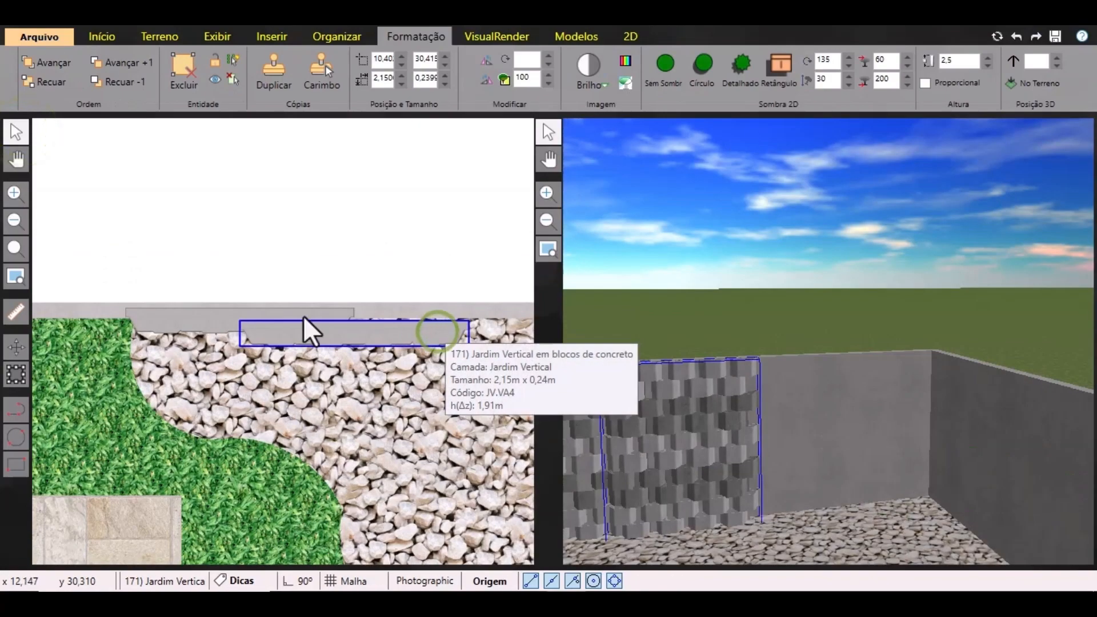
scroll(300, 143, "down", 2)
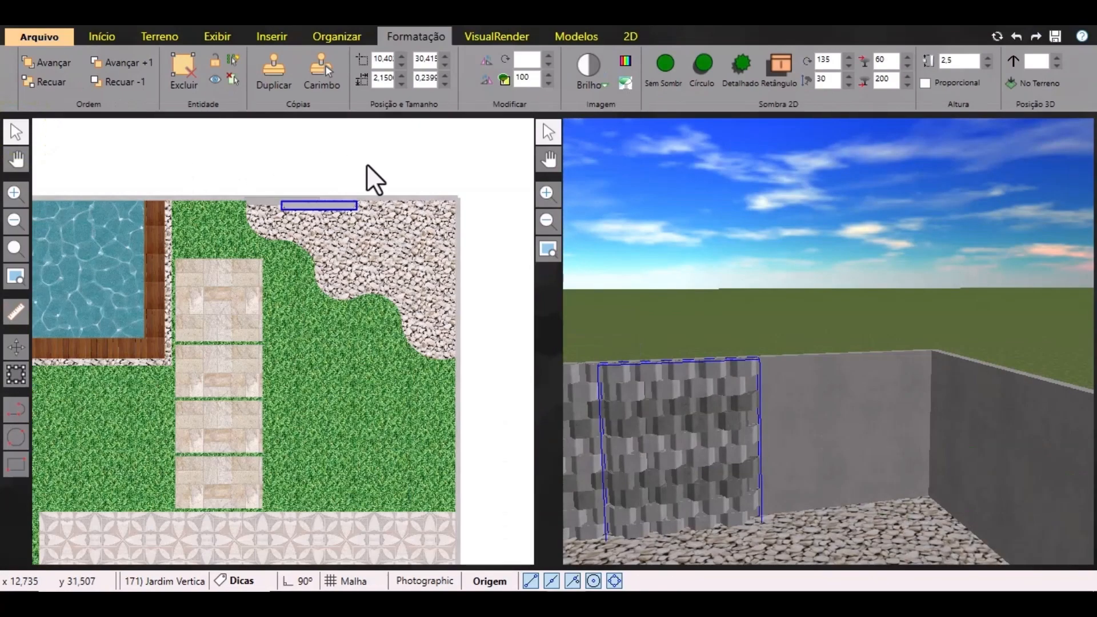
scroll(385, 164, "up", 2)
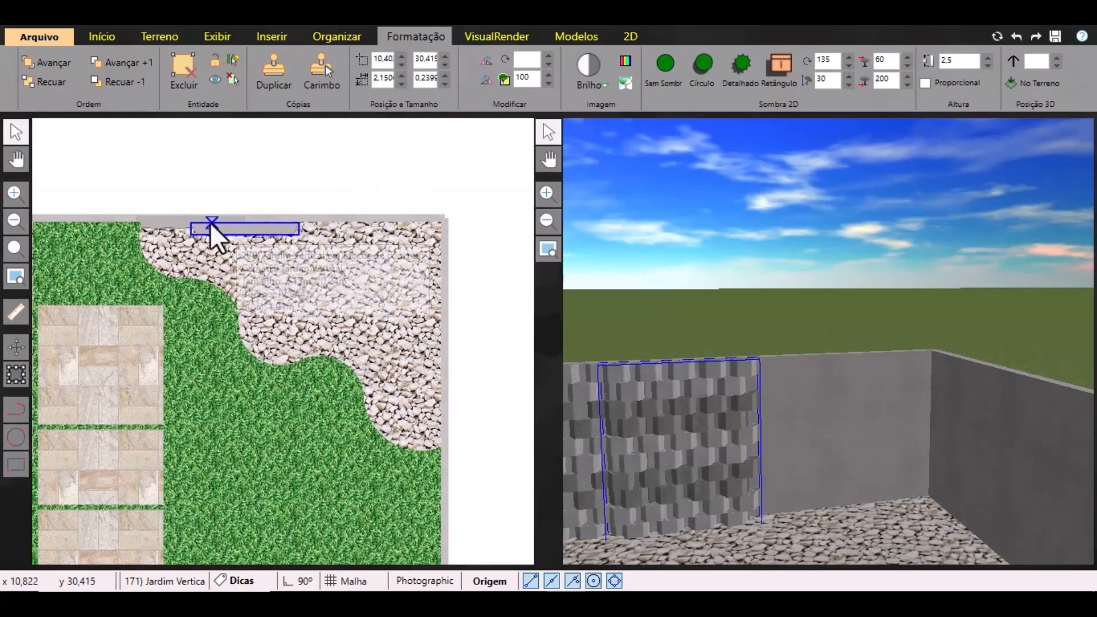
scroll(248, 218, "up", 4)
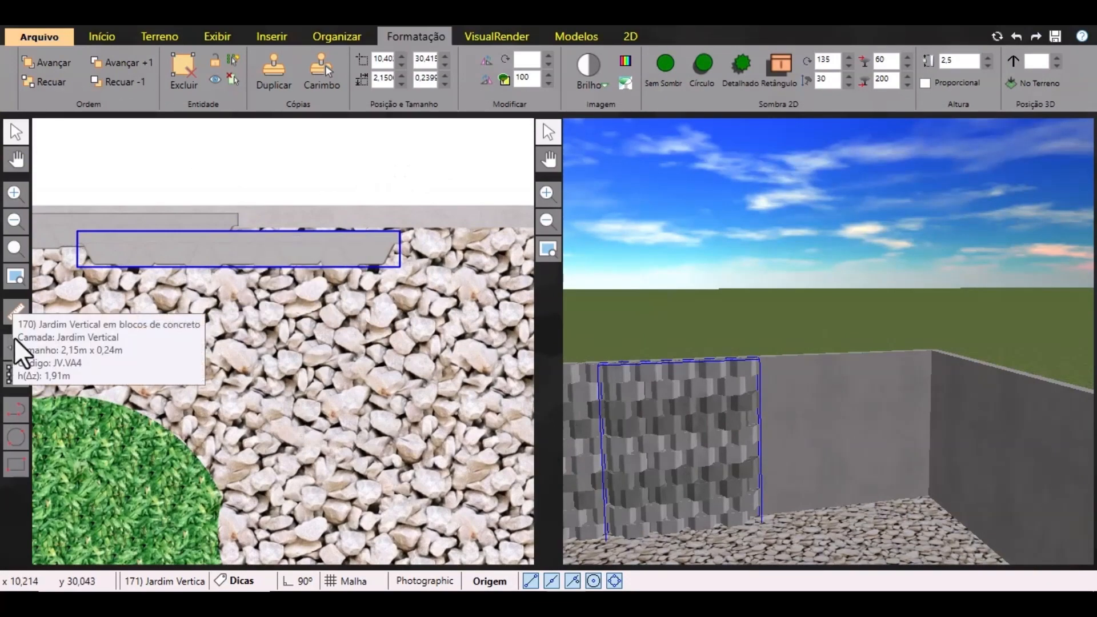
left_click(15, 347)
left_click(78, 234)
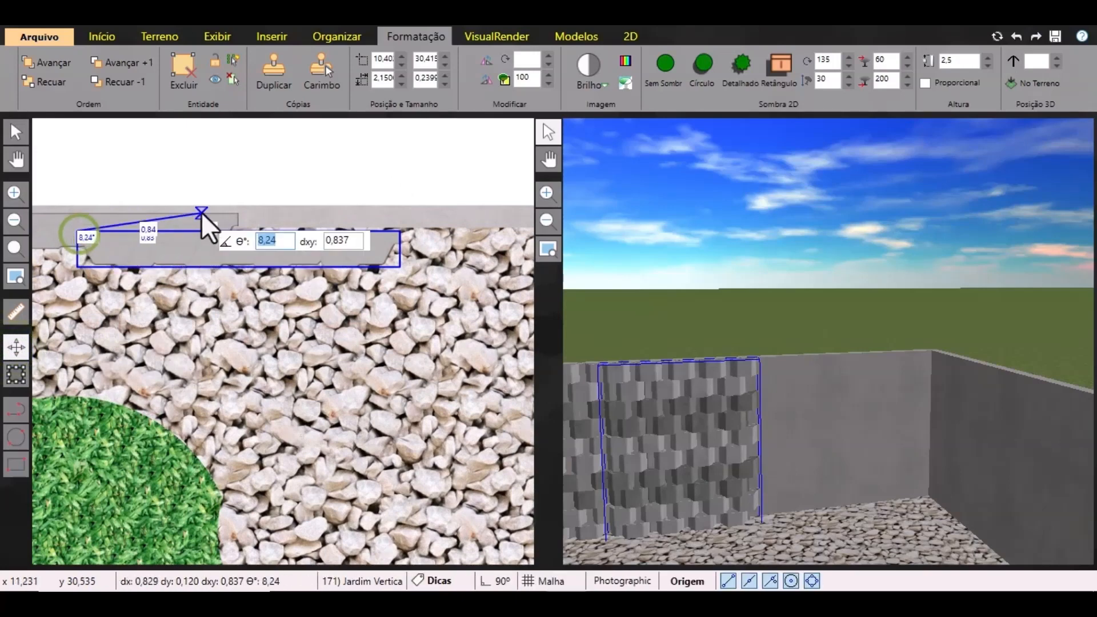
left_click(236, 213)
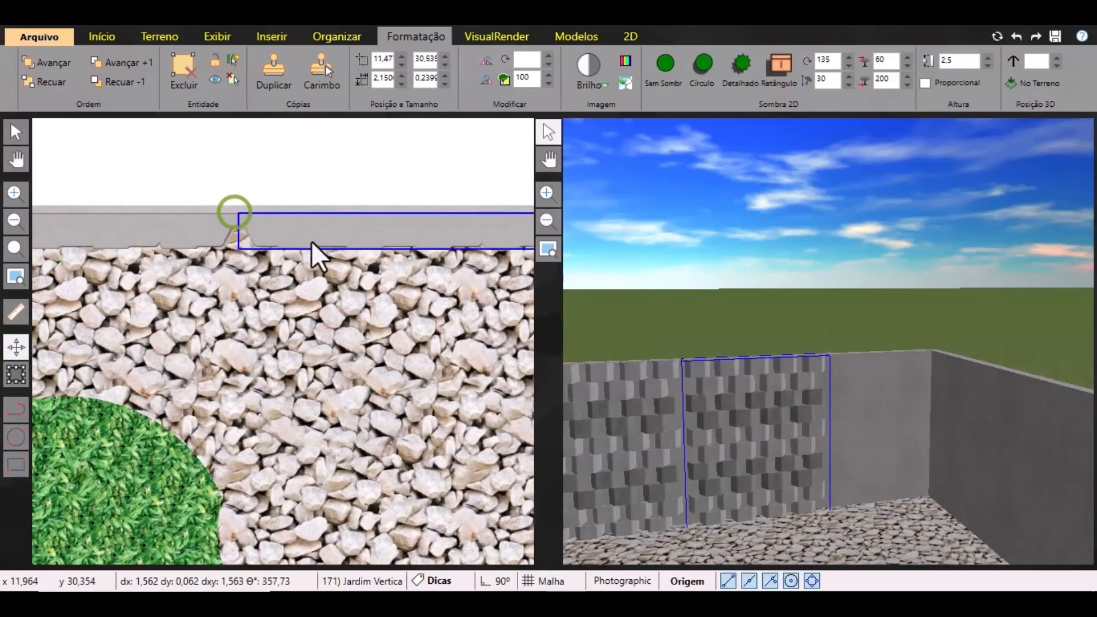
Duplicate the second unit and move the copy by its corner to the end of the second unit along the wall.
middle_click_drag(315, 297, 154, 308)
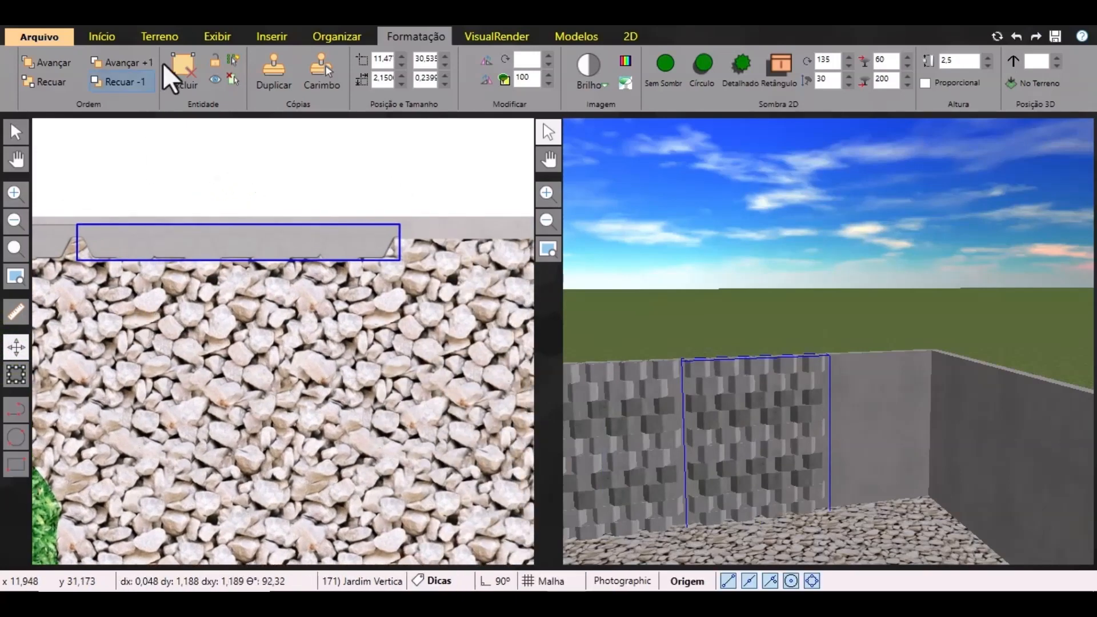
left_click(276, 80)
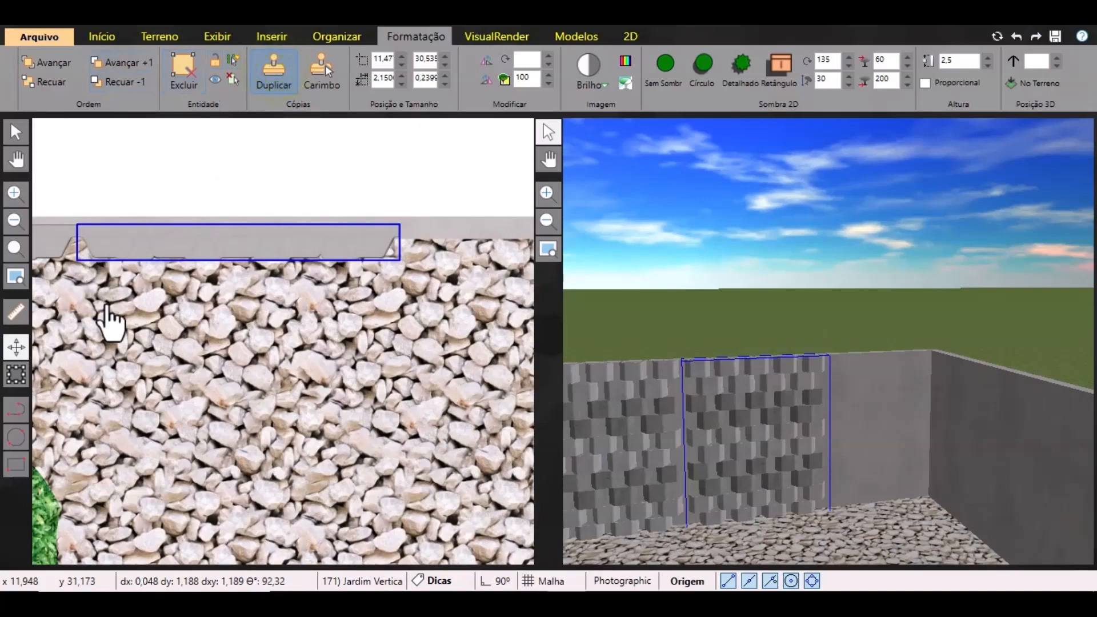
left_click(238, 245)
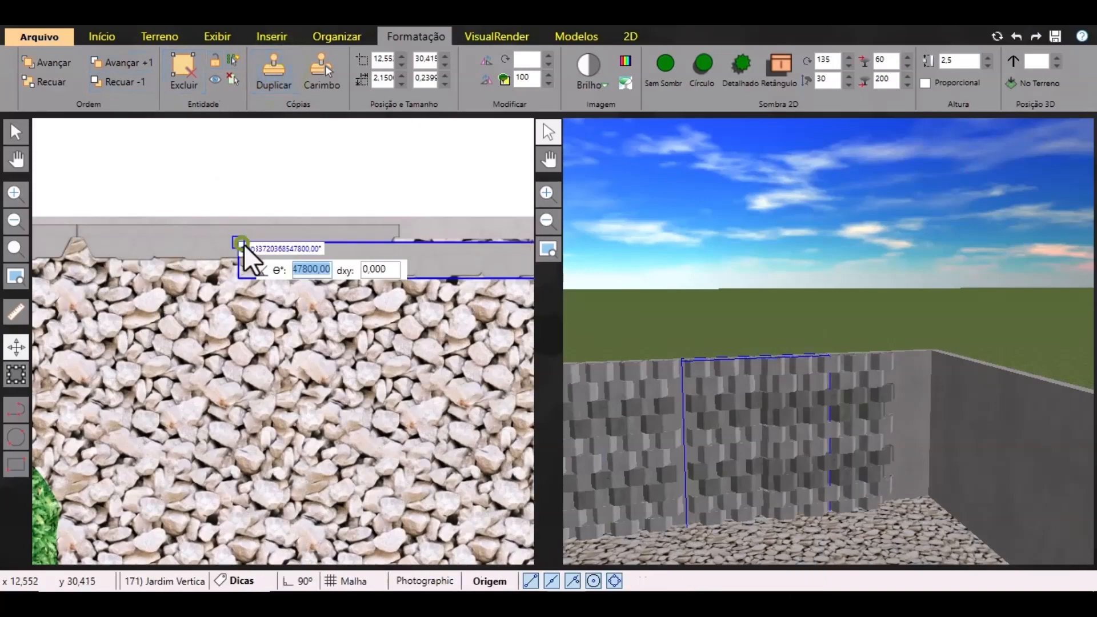
left_click(394, 224)
Shift the third unit about 0,45 m back along the wall, overlapping the second unit so it ends inside the corner.
scroll(90, 316, "down", 2)
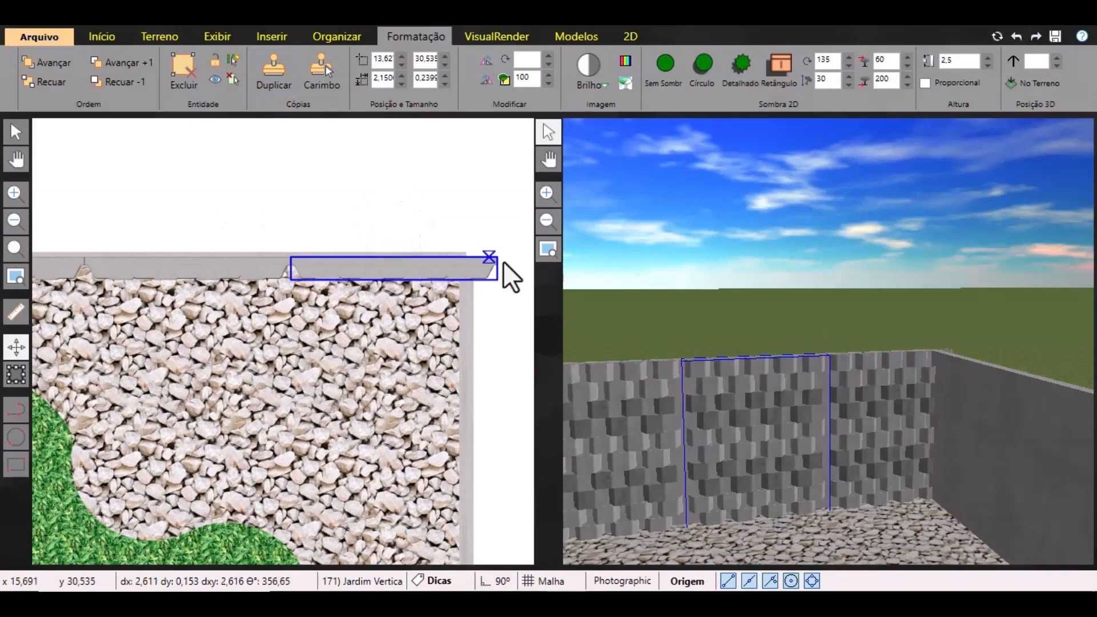
middle_click_drag(262, 309, 321, 331)
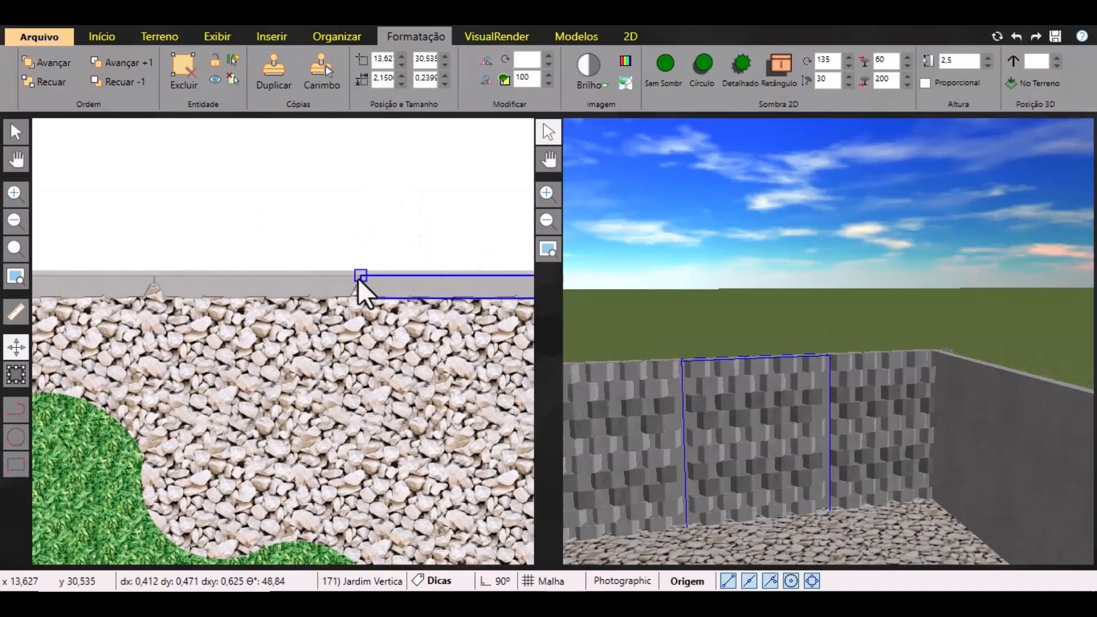
scroll(358, 278, "up", 3)
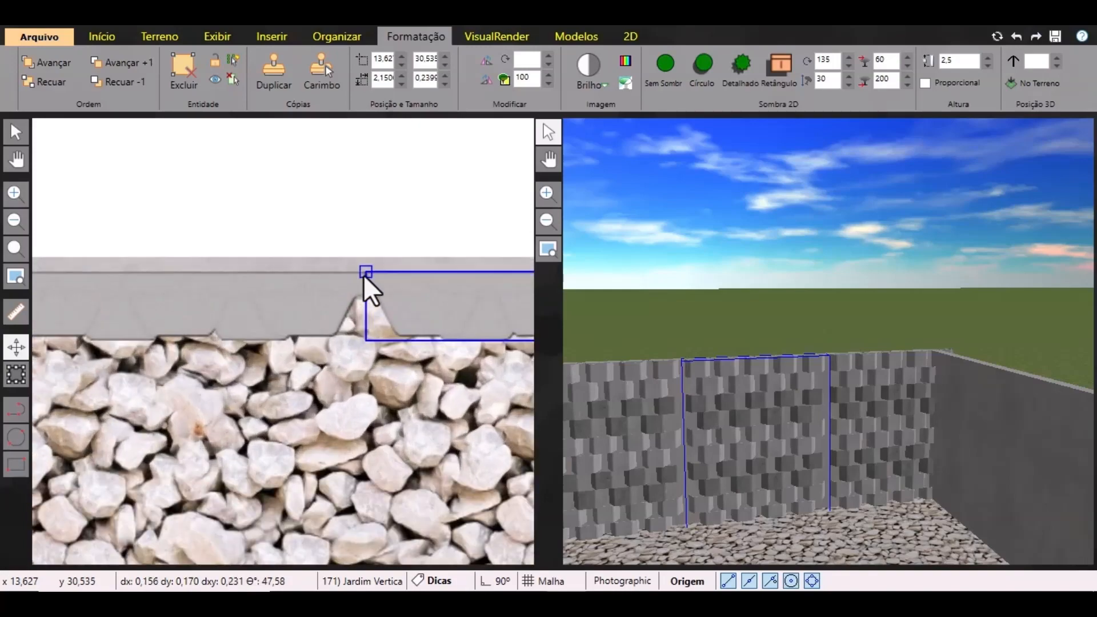
left_click(365, 273)
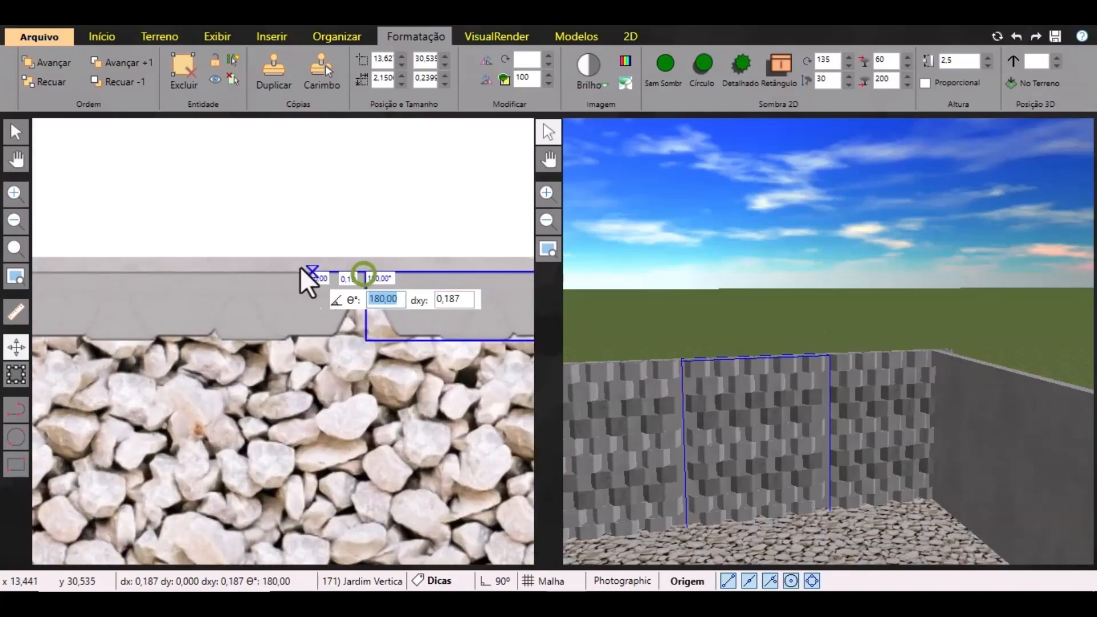
left_click(236, 273)
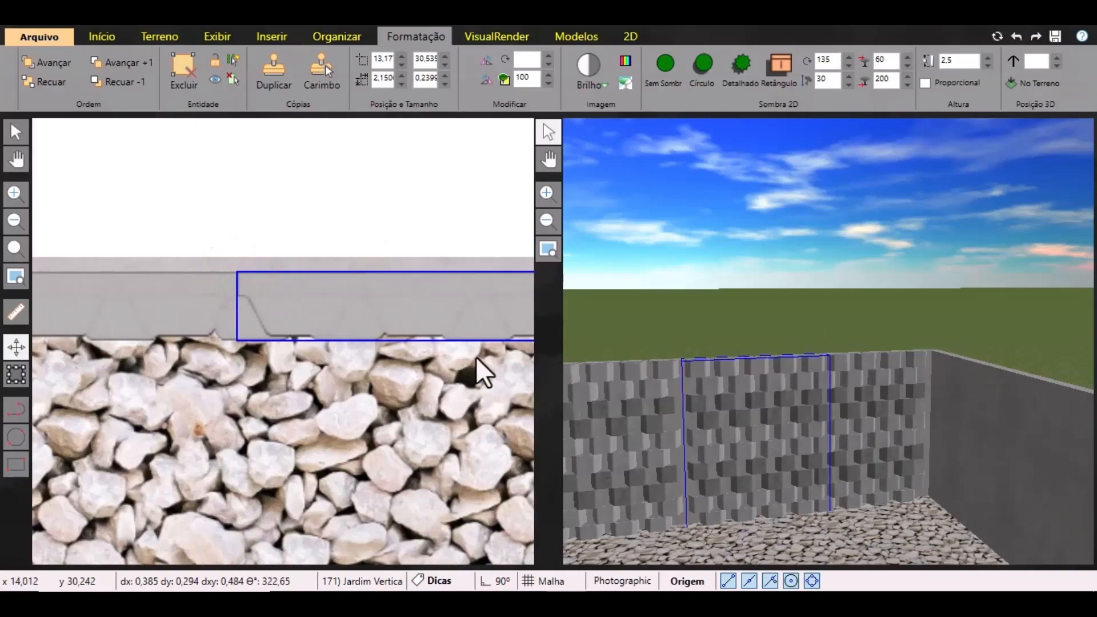
Move the middle unit 0,189 m at 180° along the wall to close the gap with the first unit.
scroll(128, 350, "down", 3)
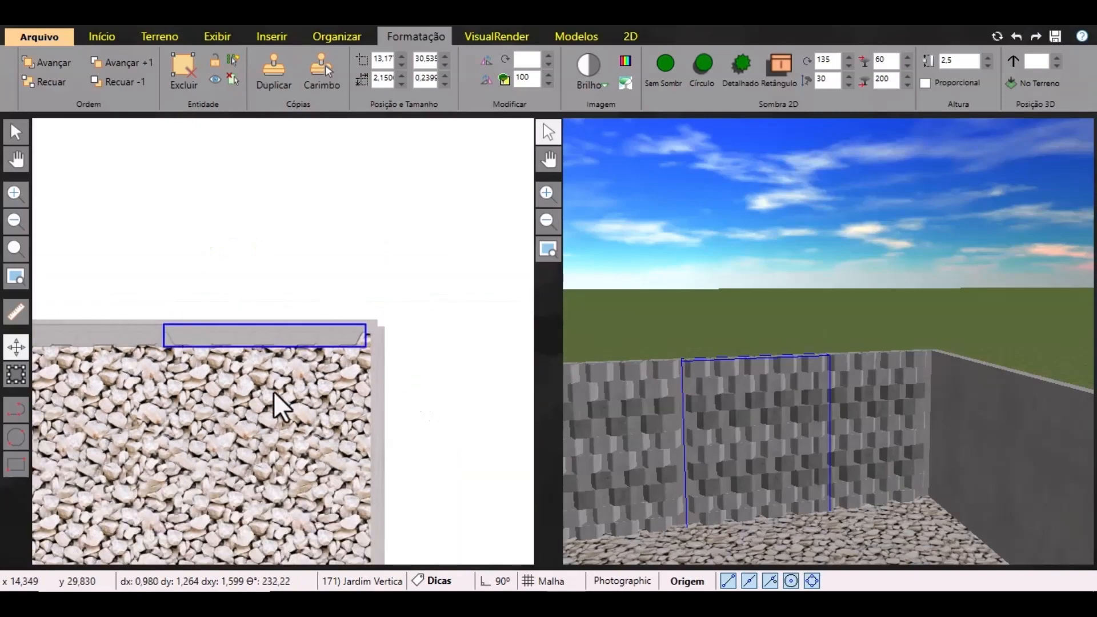
middle_click_drag(274, 391, 386, 388)
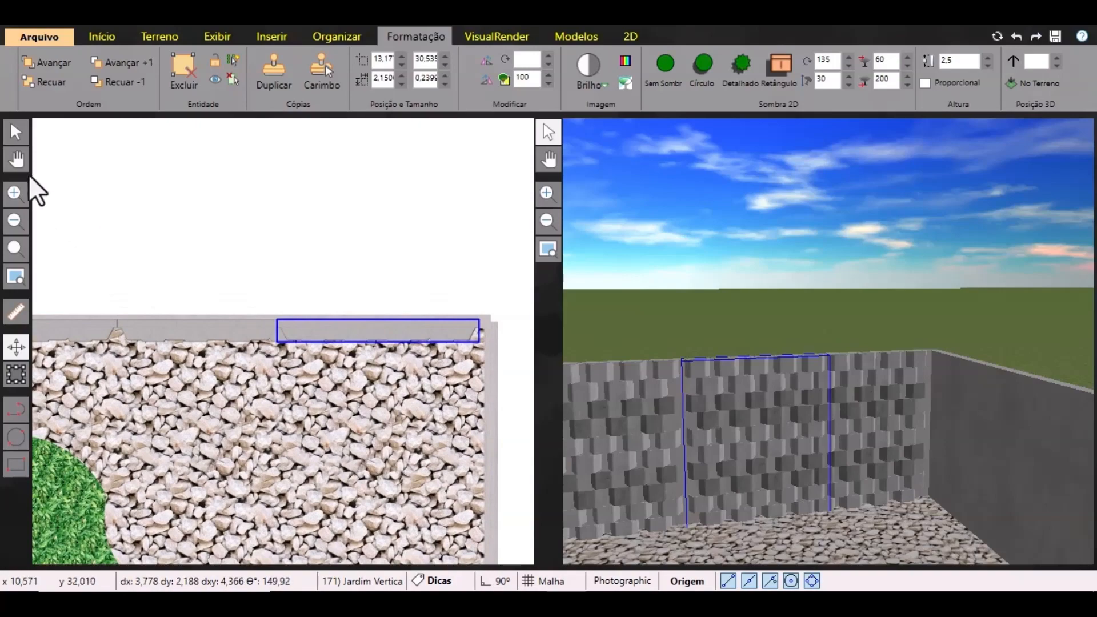
left_click(185, 327)
scroll(96, 334, "up", 4)
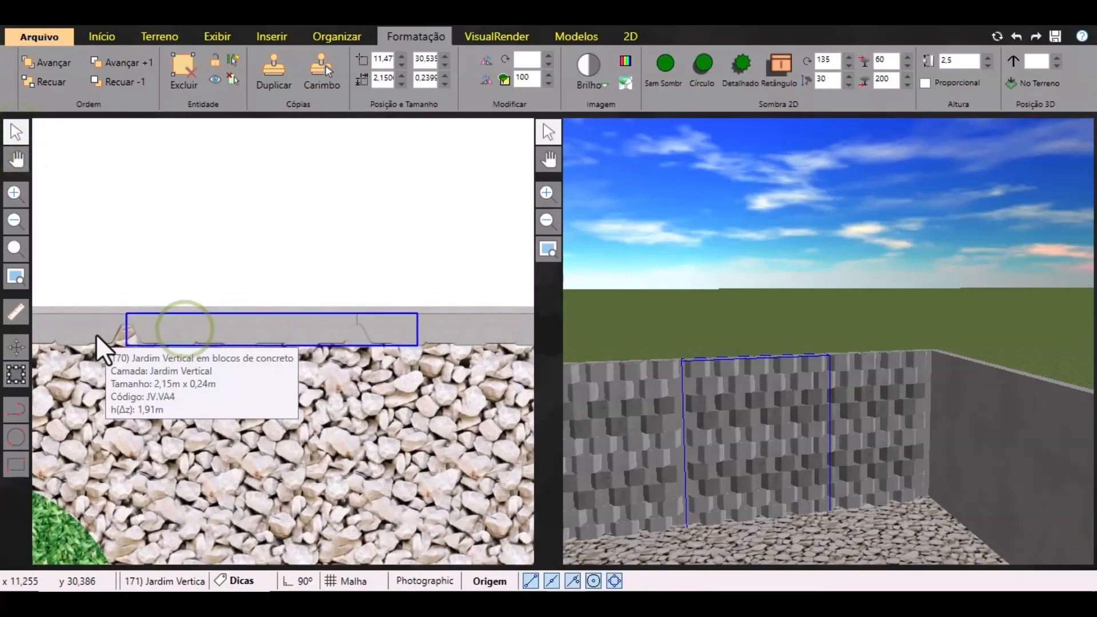
left_click(16, 347)
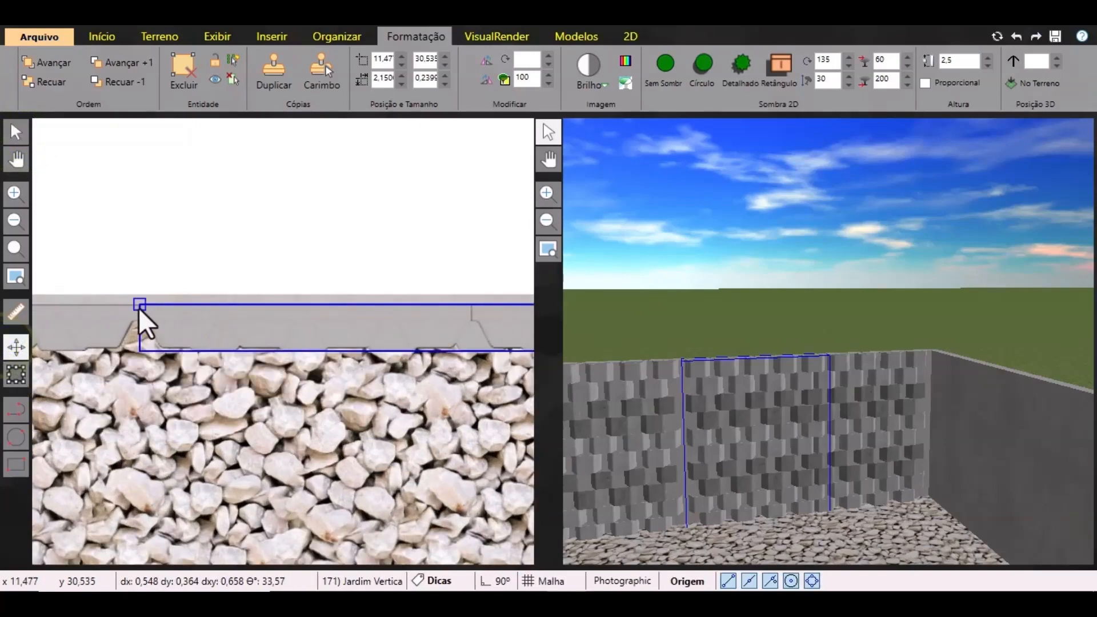
left_click(140, 303)
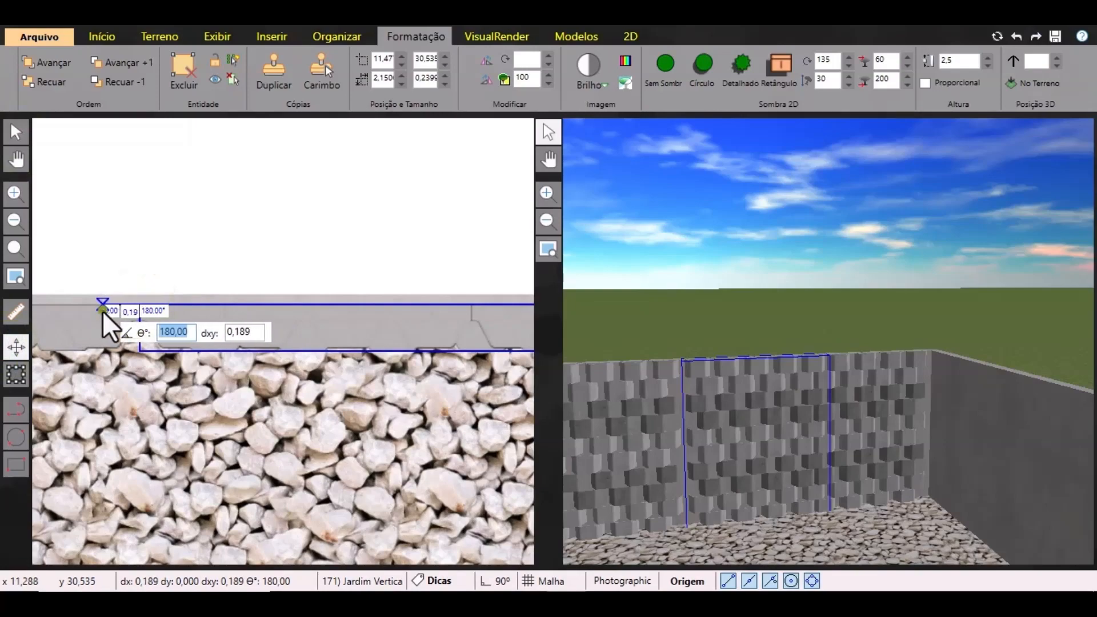
left_click(103, 311)
left_click(102, 305)
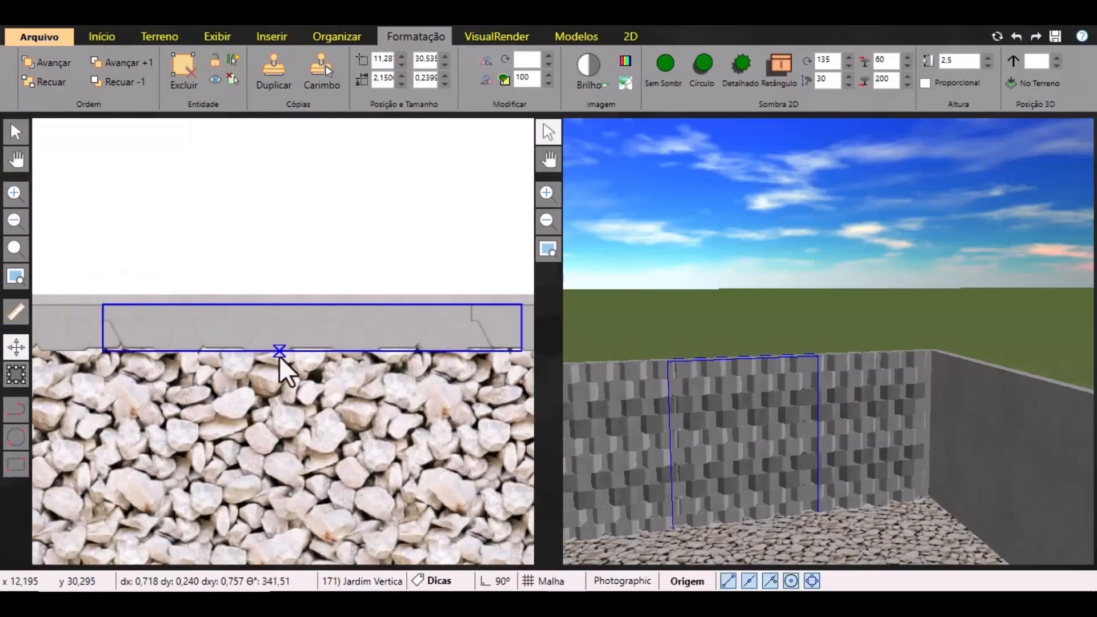
Duplicate the third block unit, the one ending at the rear wall's corner, and select the copy near the corner.
scroll(211, 300, "down", 5)
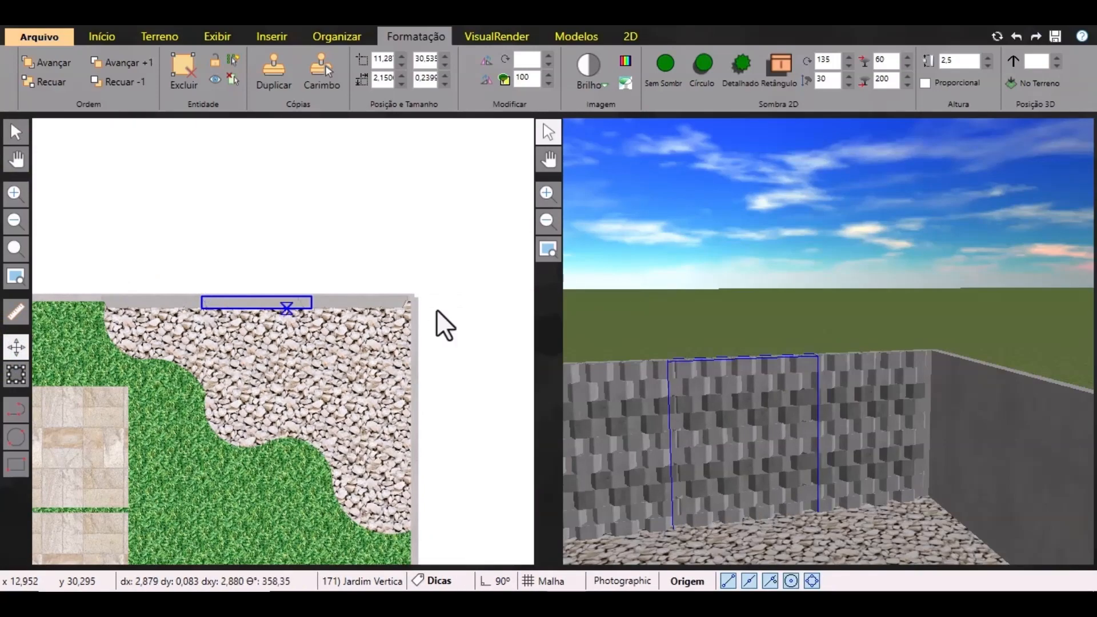
left_click(15, 136)
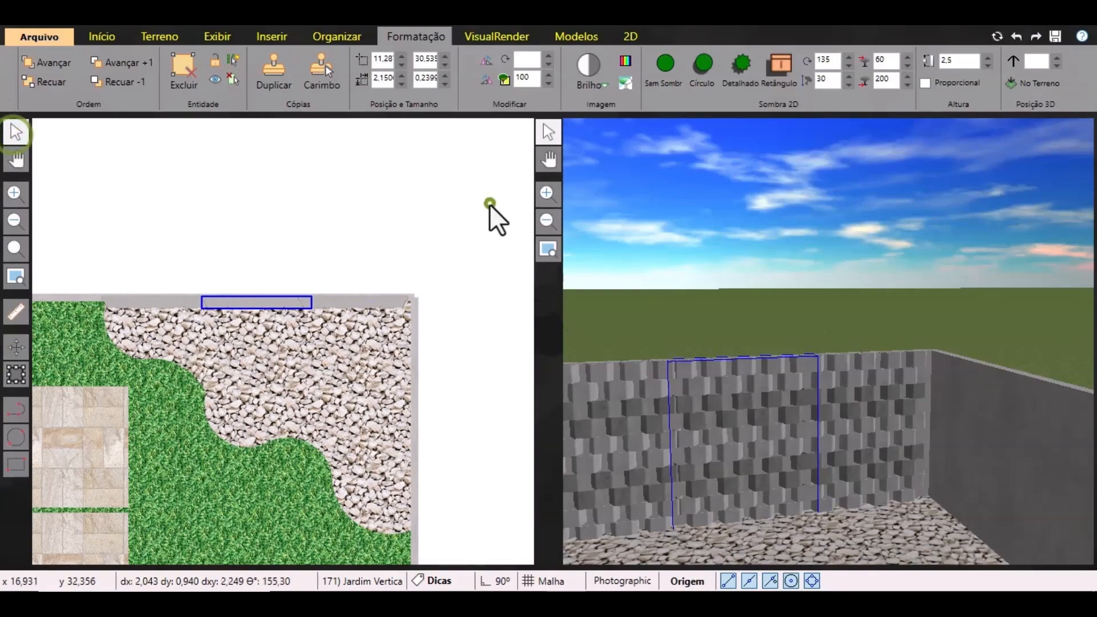
left_click(490, 204)
scroll(420, 276, "up", 3)
left_click(359, 320)
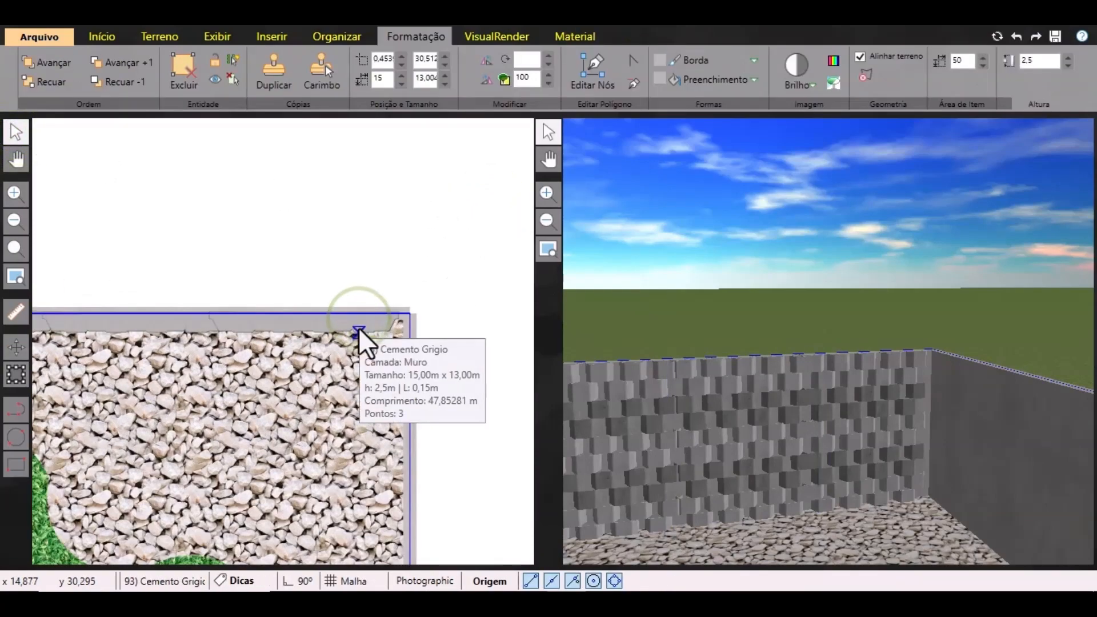
left_click(342, 321)
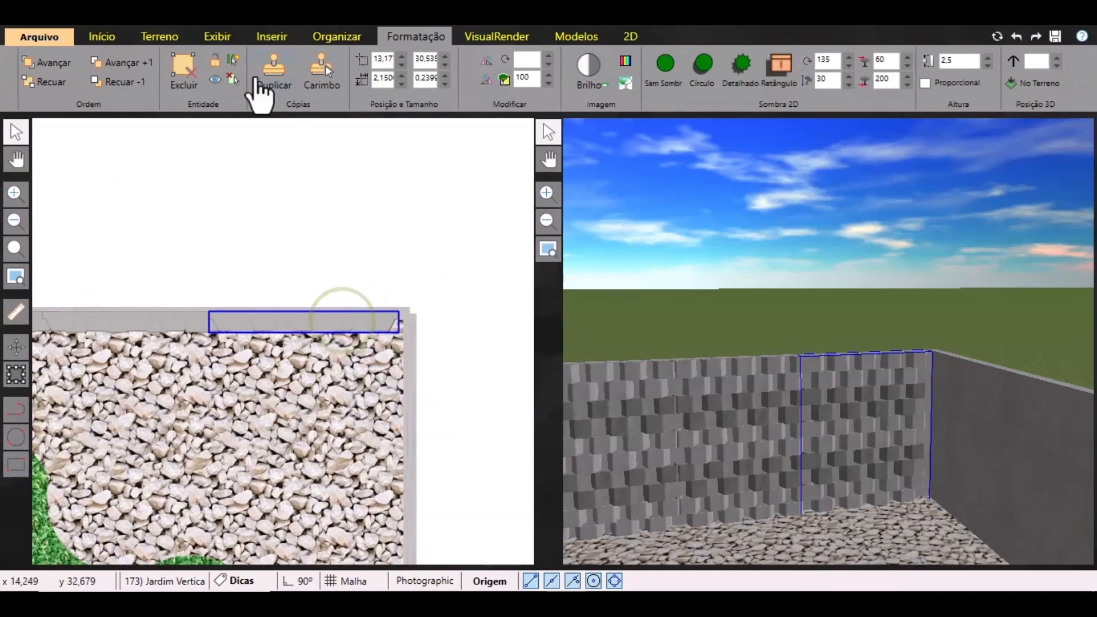
left_click(284, 86)
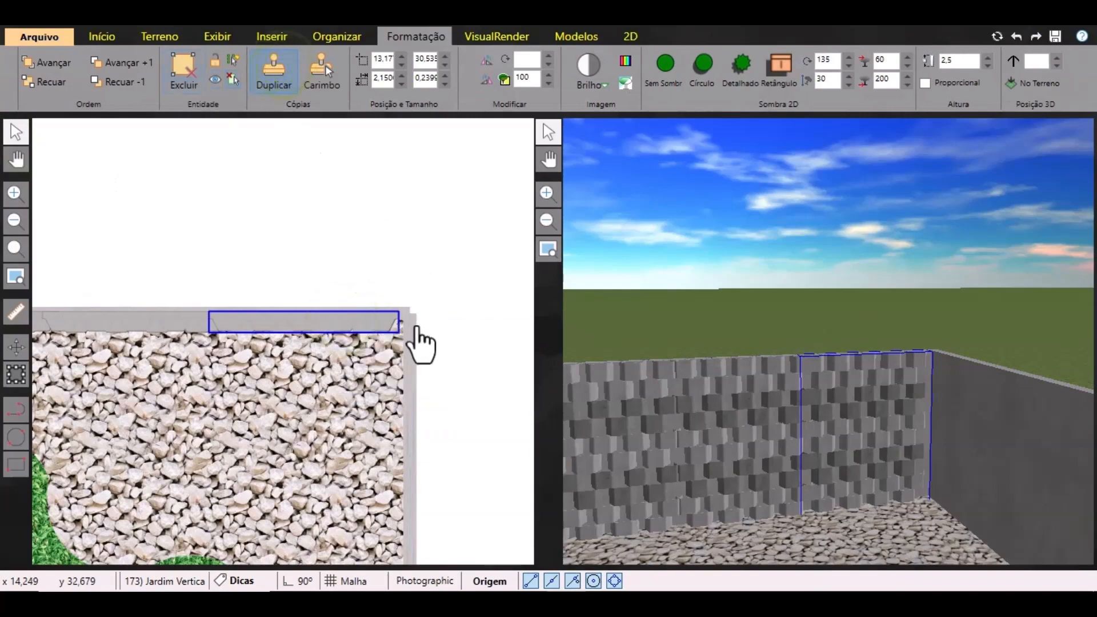
scroll(343, 283, "down", 1)
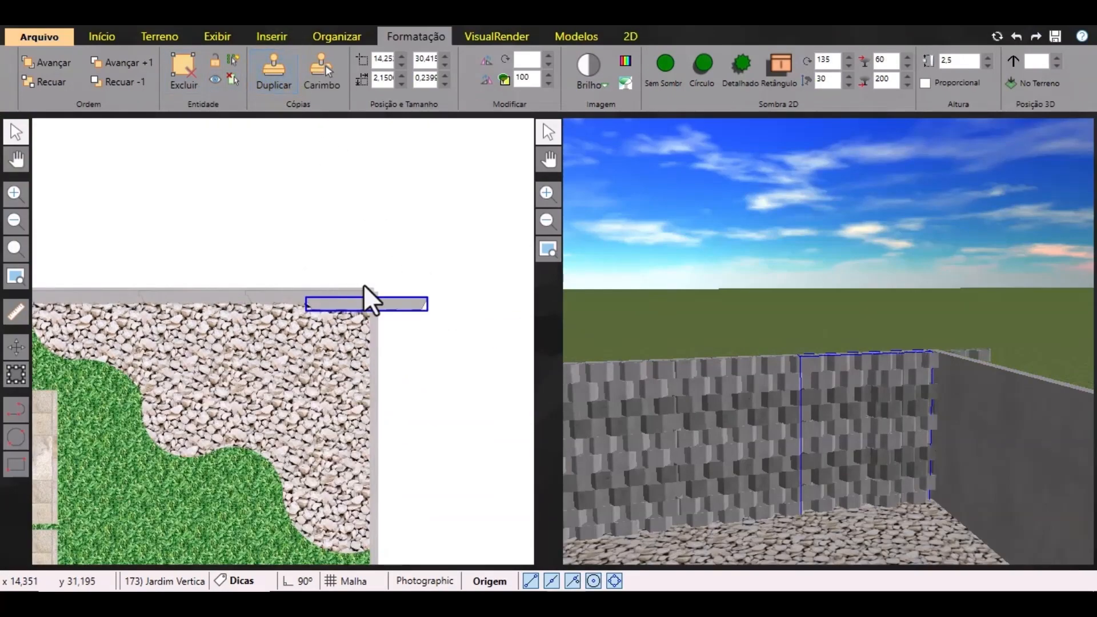
left_click(402, 298)
left_click_drag(440, 284, 300, 329)
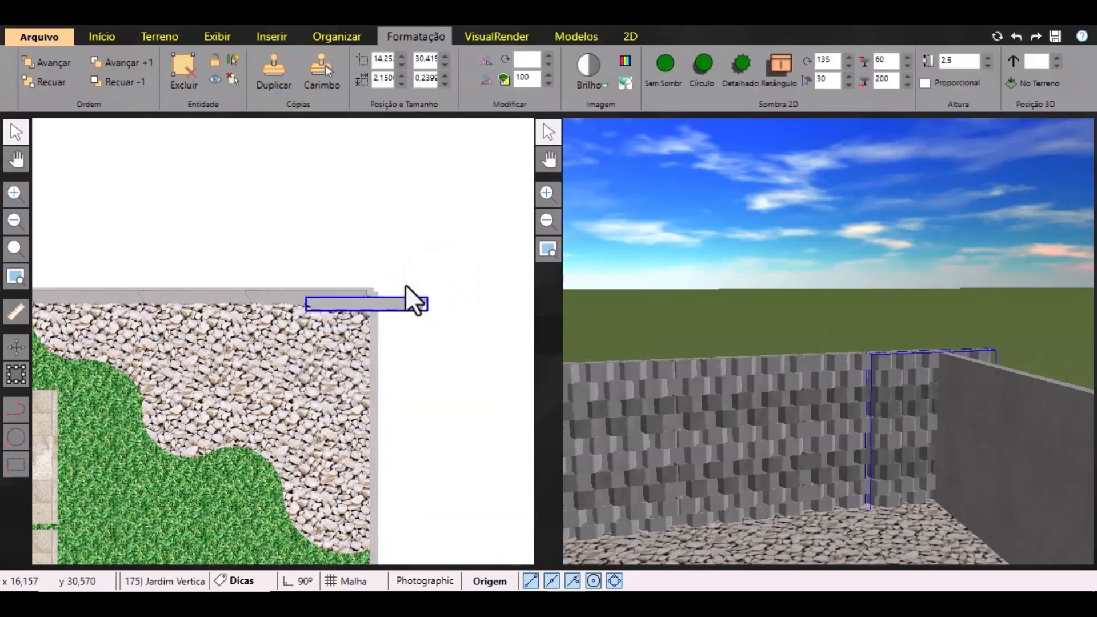
Turn the copied unit parallel to the side wall, setting its rotation first to 90° and finally to 270°.
left_click(527, 59)
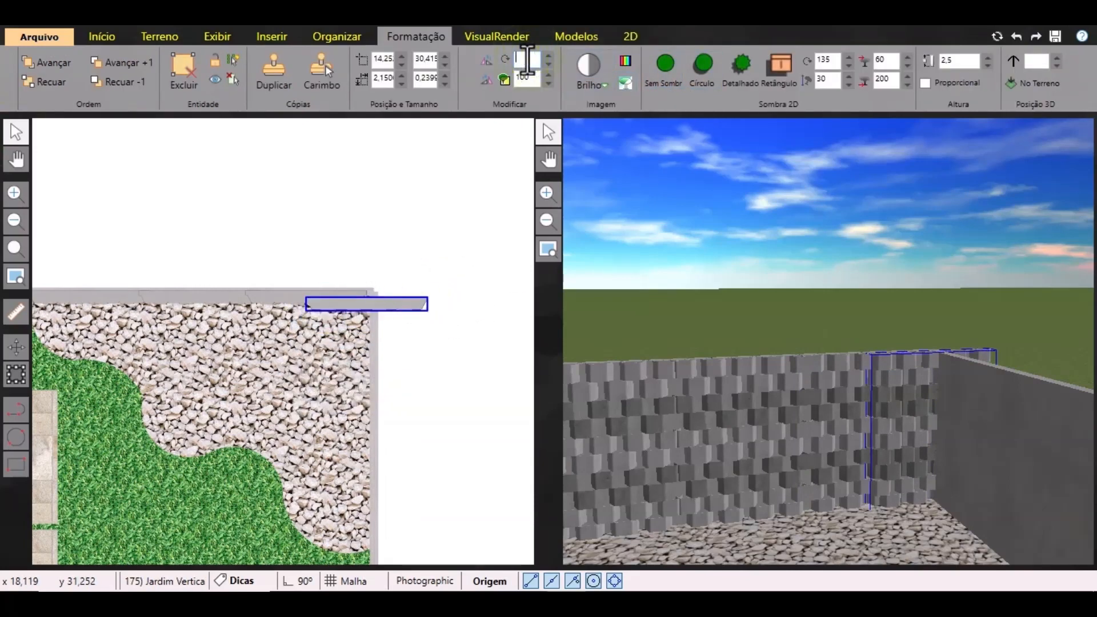
type("90")
key("Return")
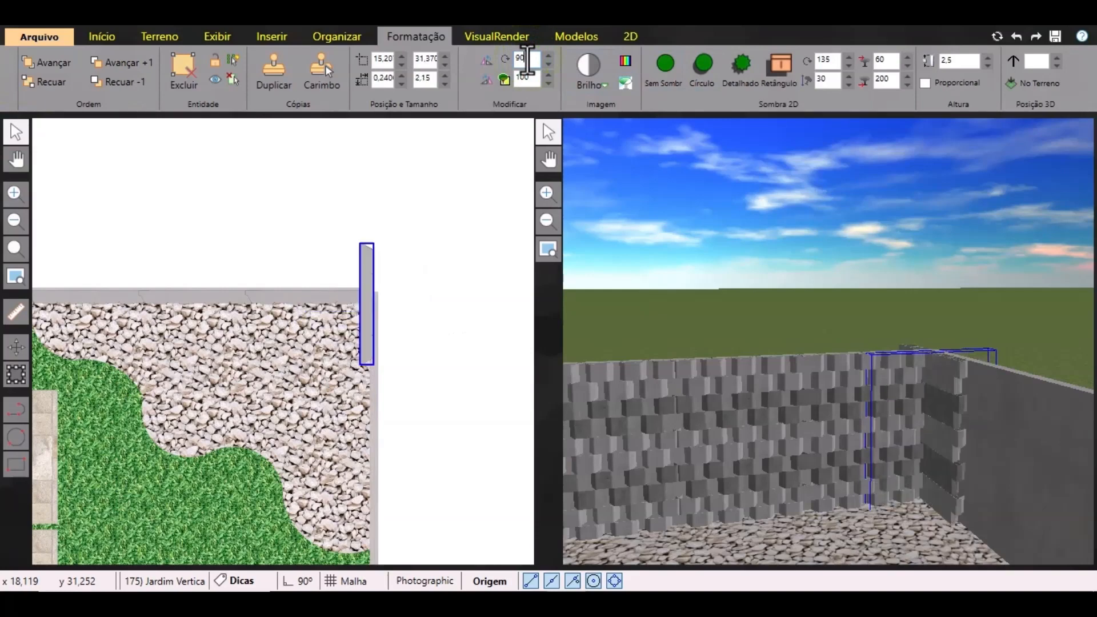
left_click(530, 58)
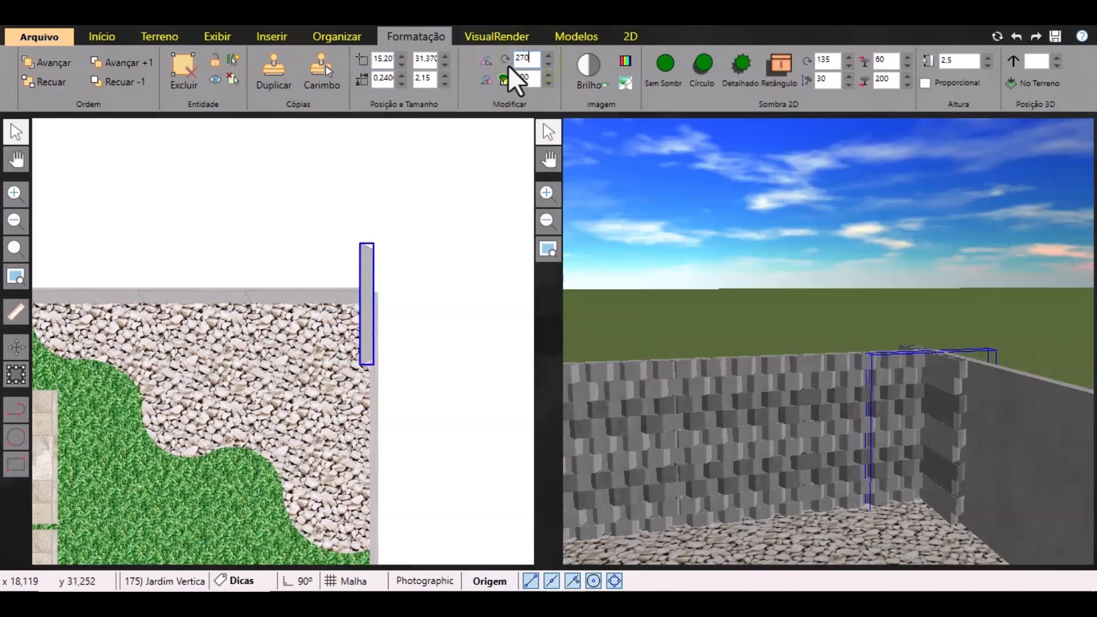
key("Return")
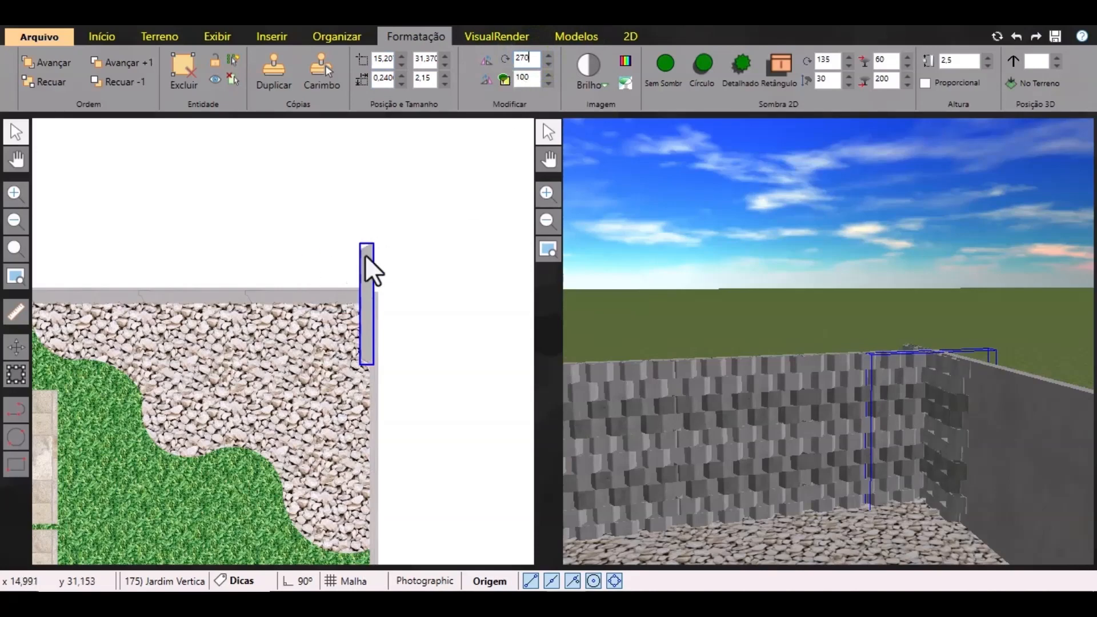
Move the rotated unit by its outer corner straight along the side wall at 270° to position y 30,295, inside the garden corner.
left_click(16, 347)
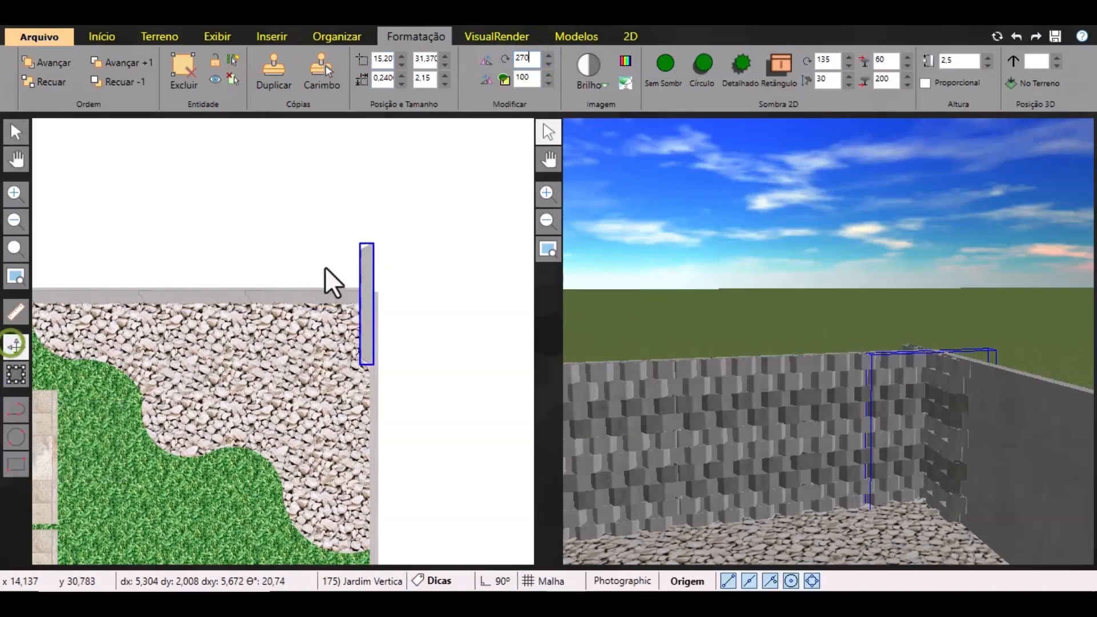
left_click(376, 244)
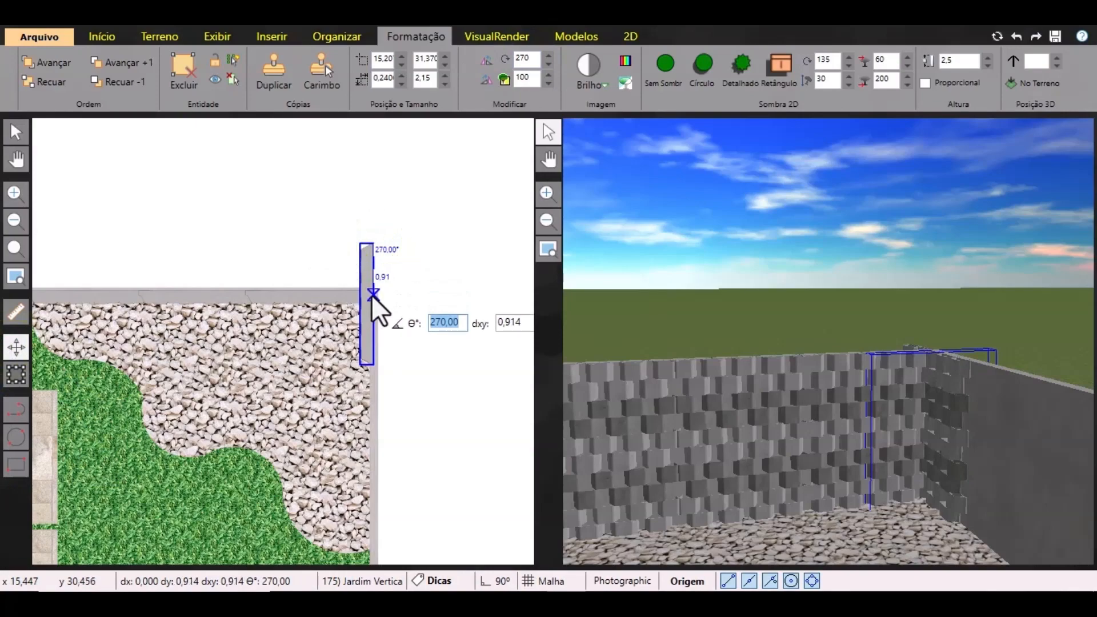
left_click(375, 300)
scroll(375, 300, "up", 3)
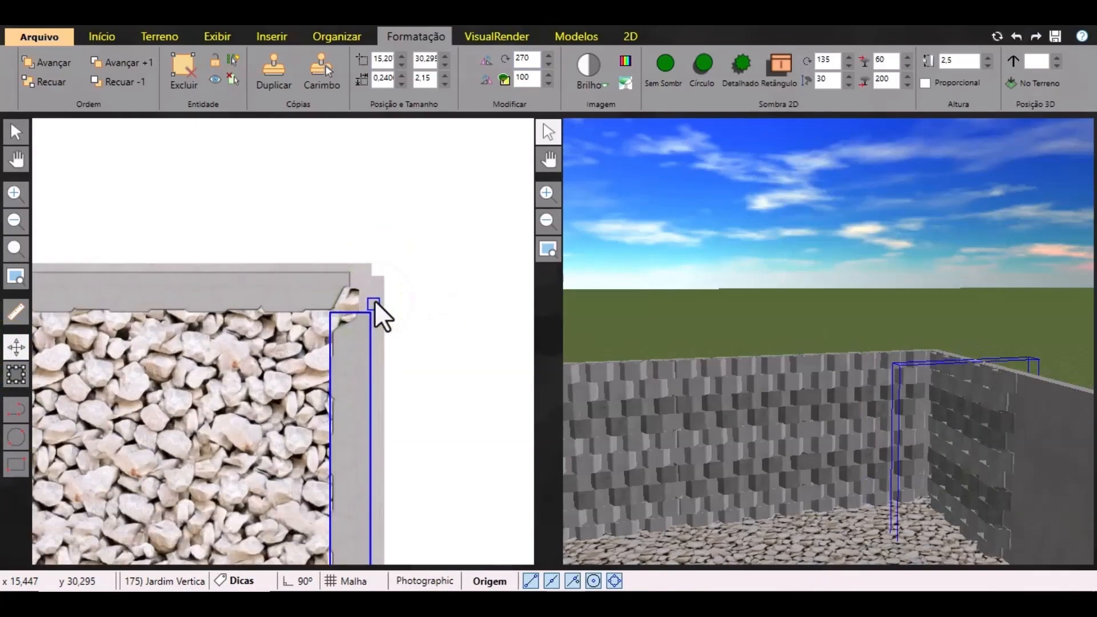
Shift the rotated unit 0,079 m at 85,13° by its outer corner to bring it closer to the rear-wall units.
left_click_drag(824, 422, 714, 440)
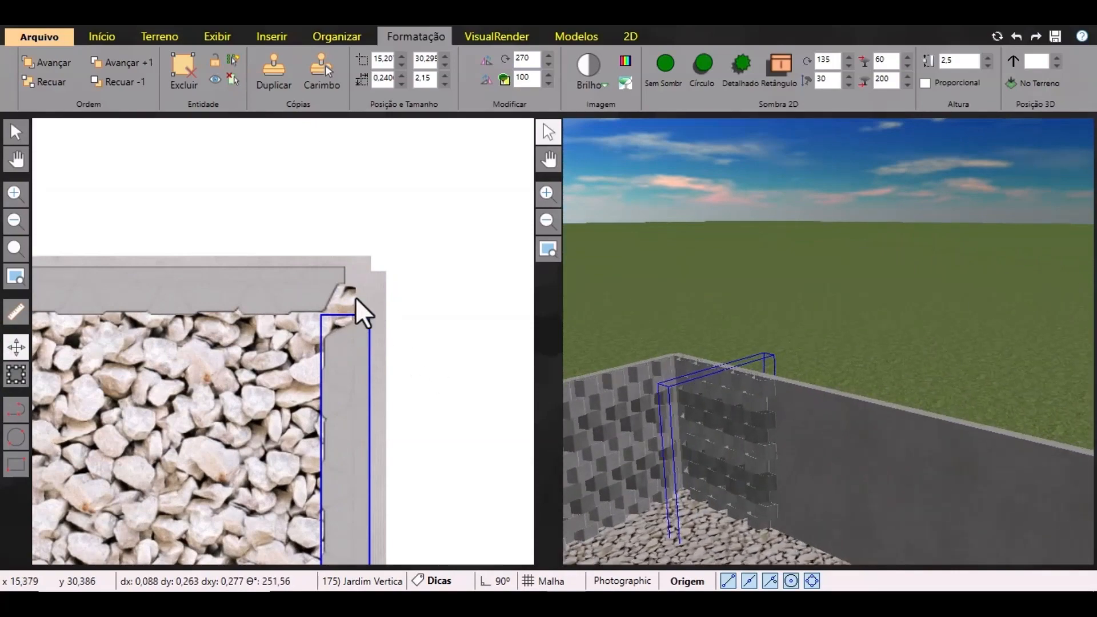
left_click(368, 314)
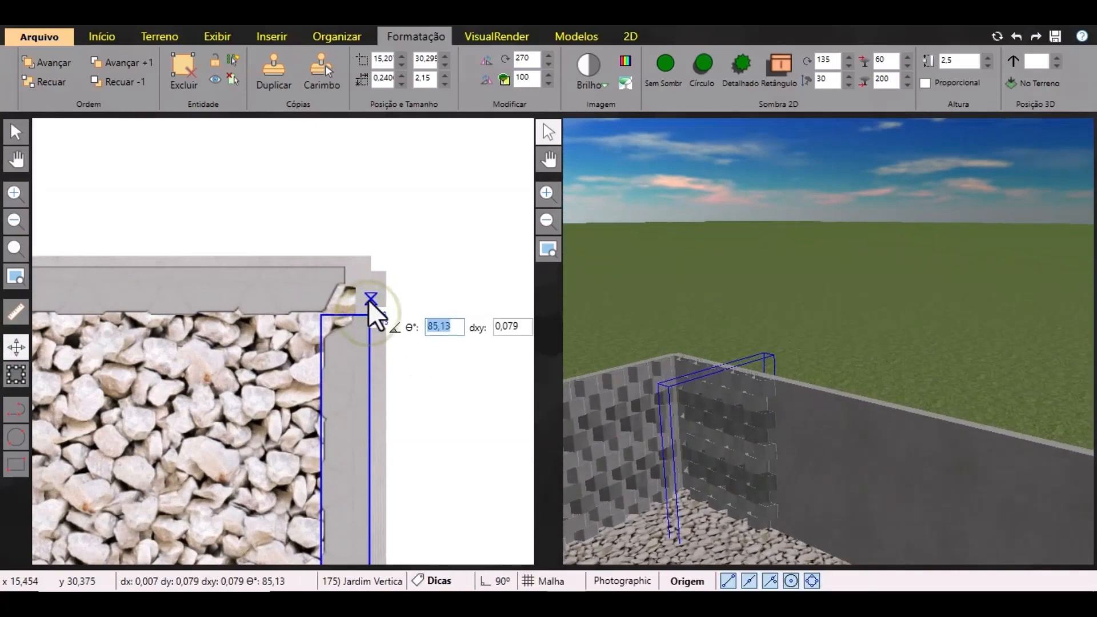
left_click(368, 300)
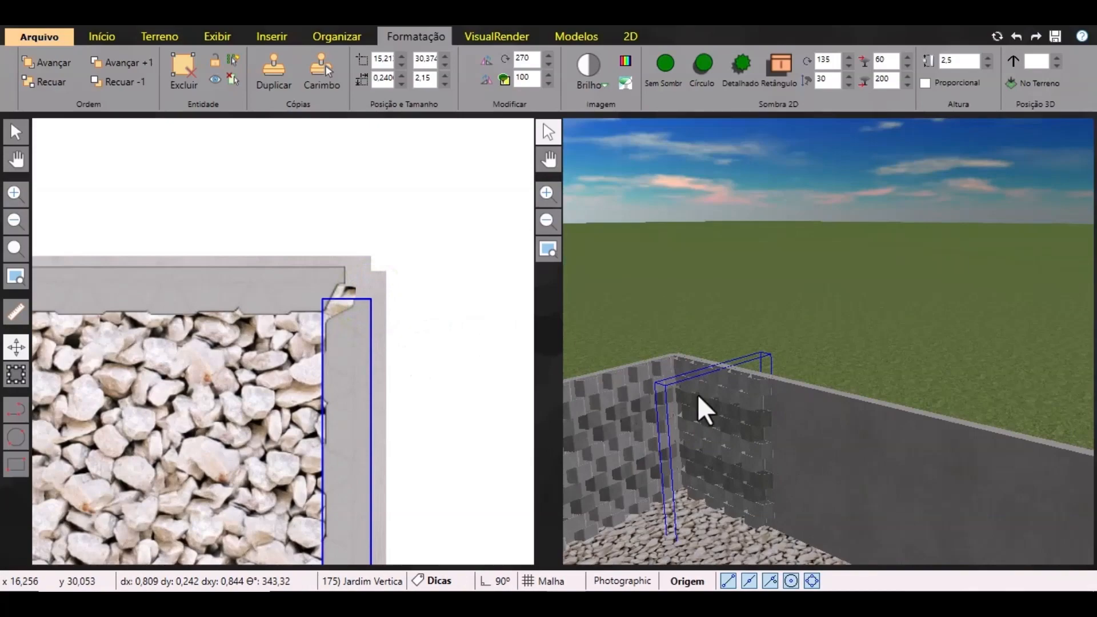
Duplicate the side-wall unit and move the copy by its outer corner to position y 28,436, slightly overlapping the first unit's end.
left_click_drag(721, 472, 807, 428)
middle_click_drag(814, 453, 760, 424)
scroll(289, 306, "down", 4)
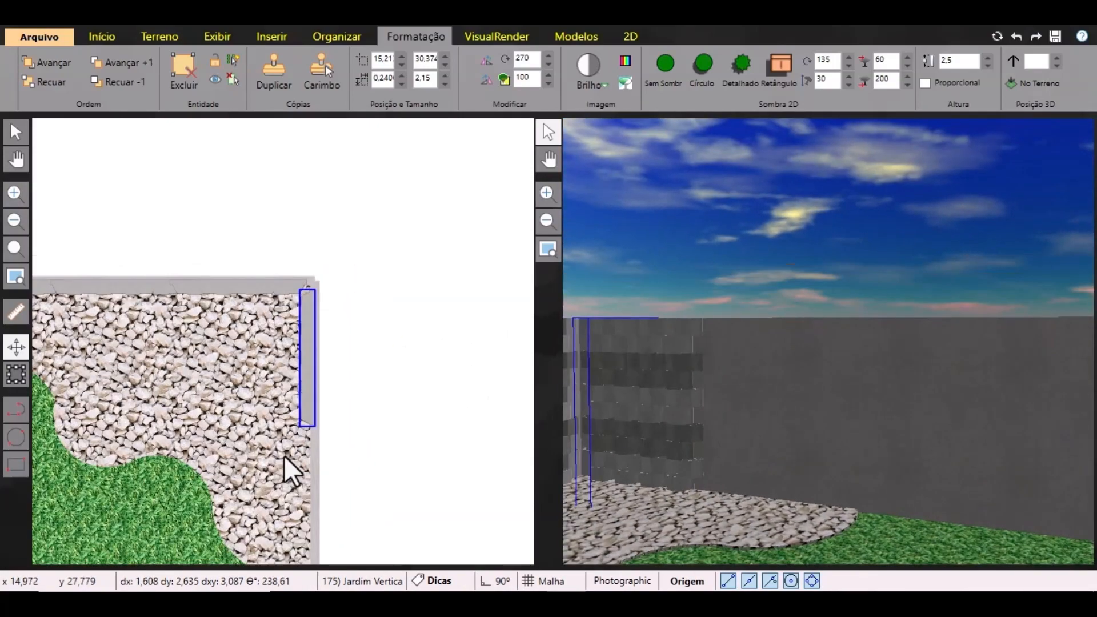
middle_click_drag(264, 427, 258, 393)
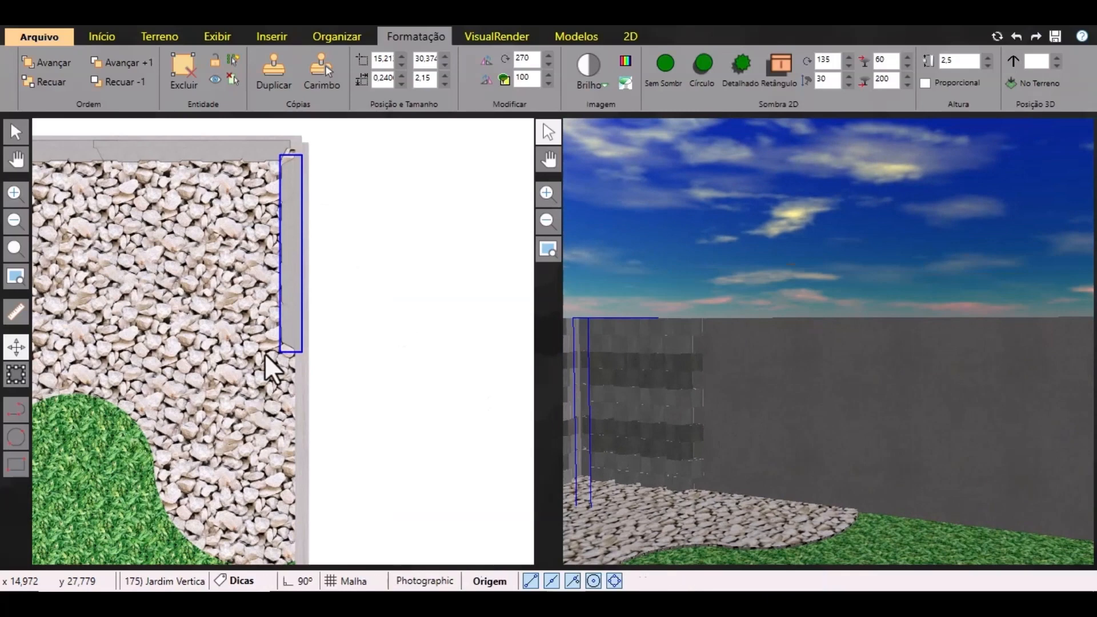
left_click(257, 81)
left_click(416, 308)
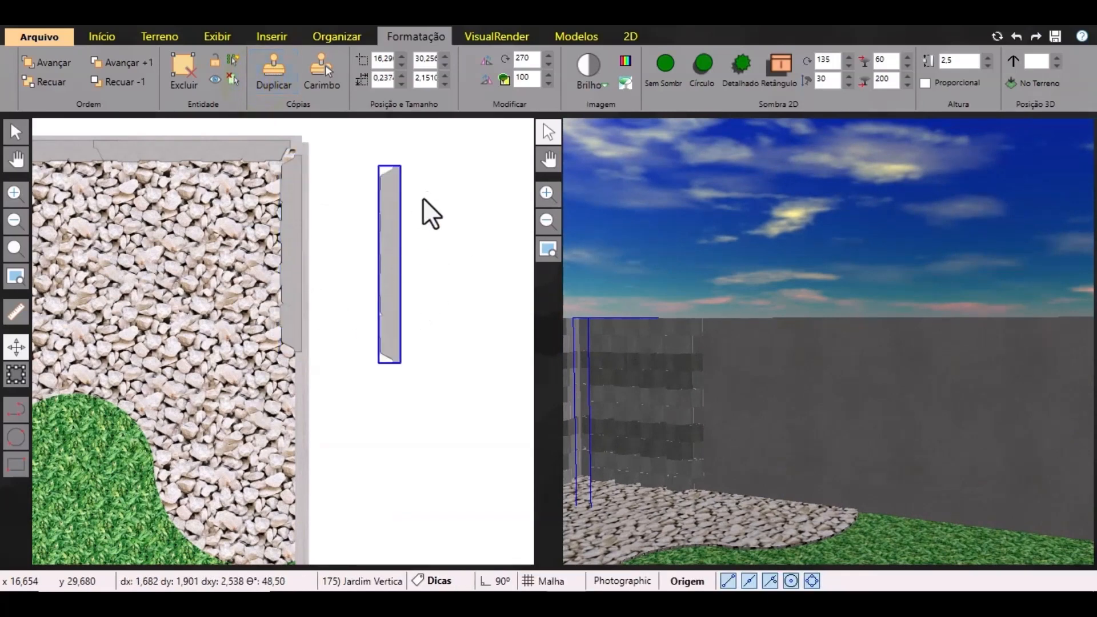
left_click(400, 167)
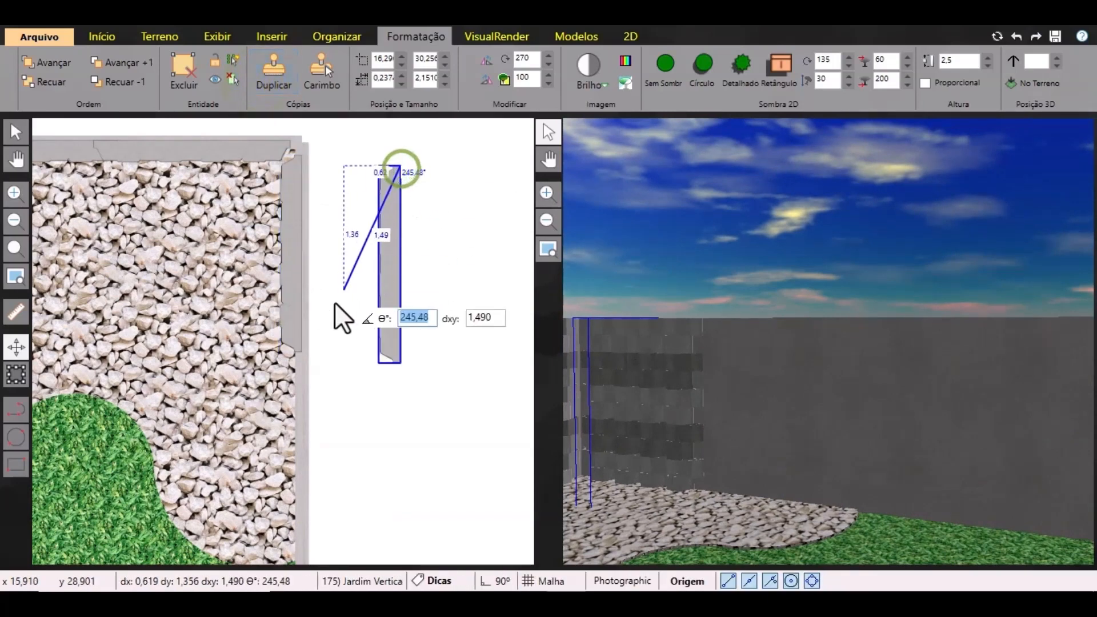
left_click(302, 331)
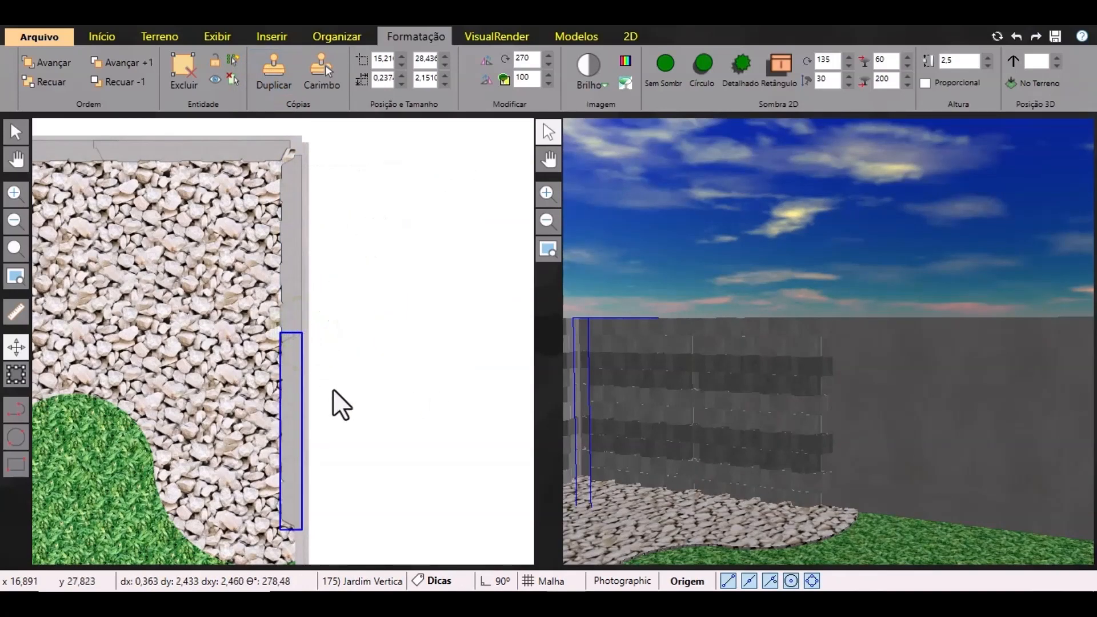
Duplicate the second side-wall unit and place the copy by its outer corner against the wall at y 26,508, continuing the row.
middle_click_drag(372, 363, 389, 221)
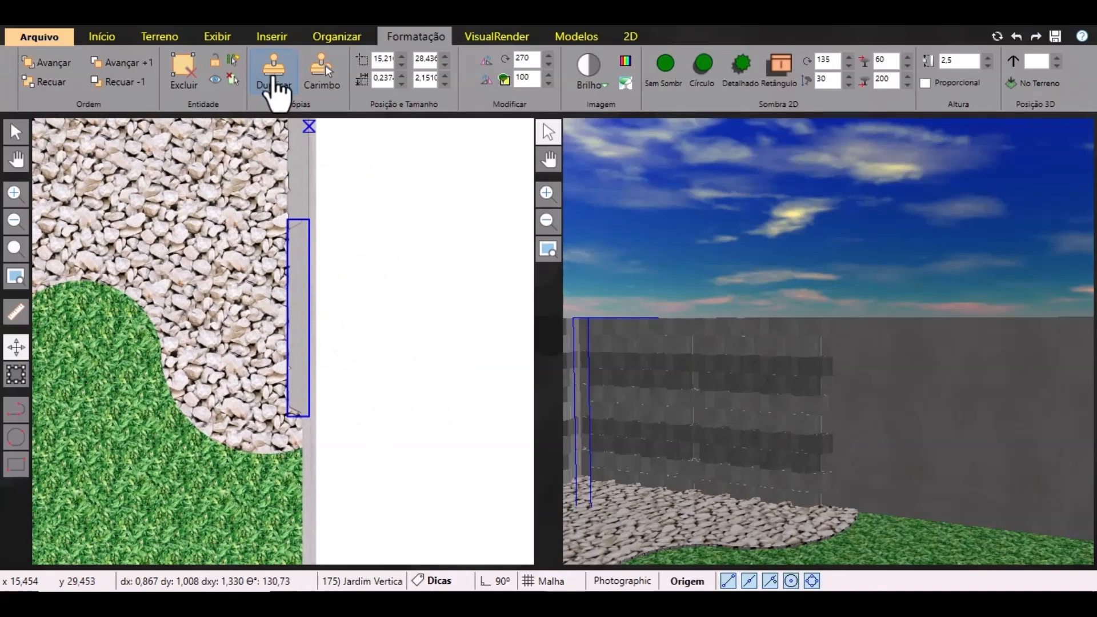
left_click(273, 73)
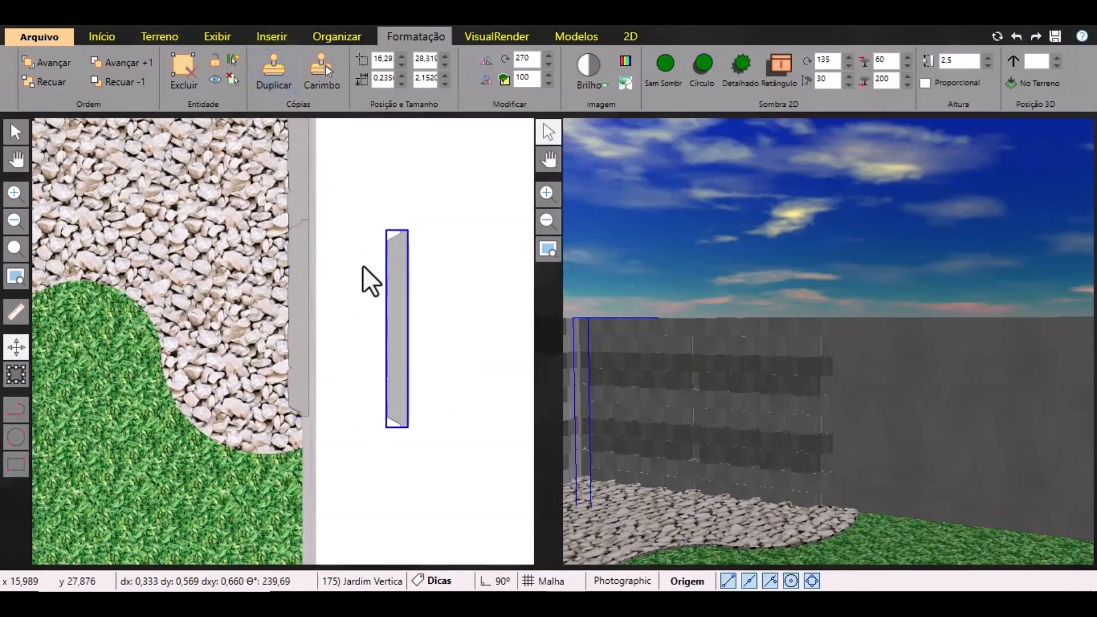
left_click(412, 229)
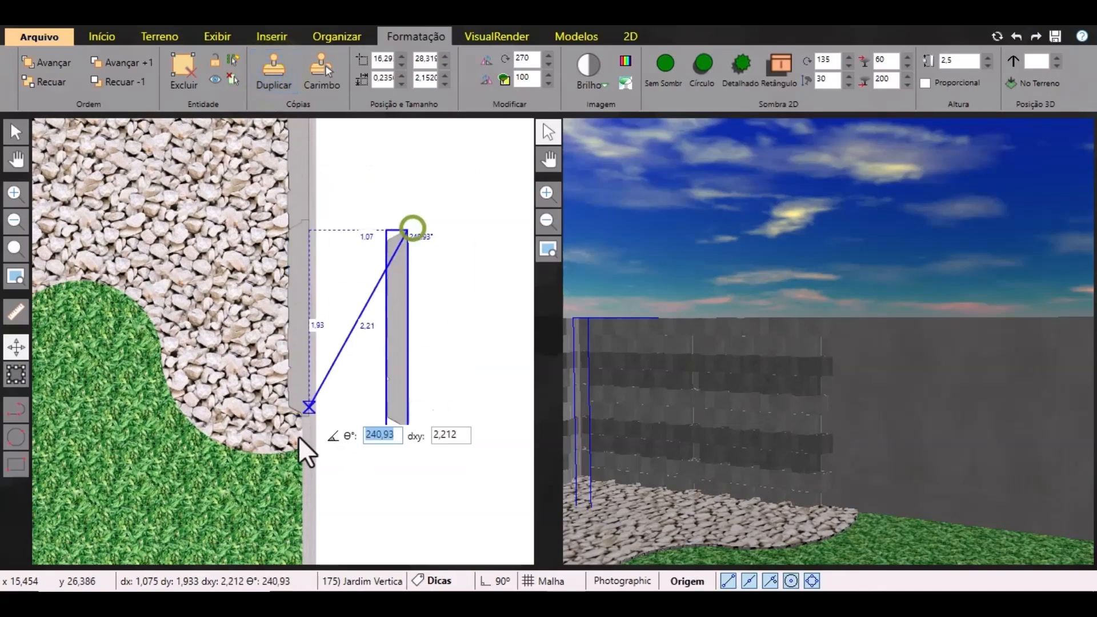
left_click(307, 397)
Clear the selection and examine the block units covering both walls around the corner in plan and 3D.
middle_click_drag(365, 430, 344, 375)
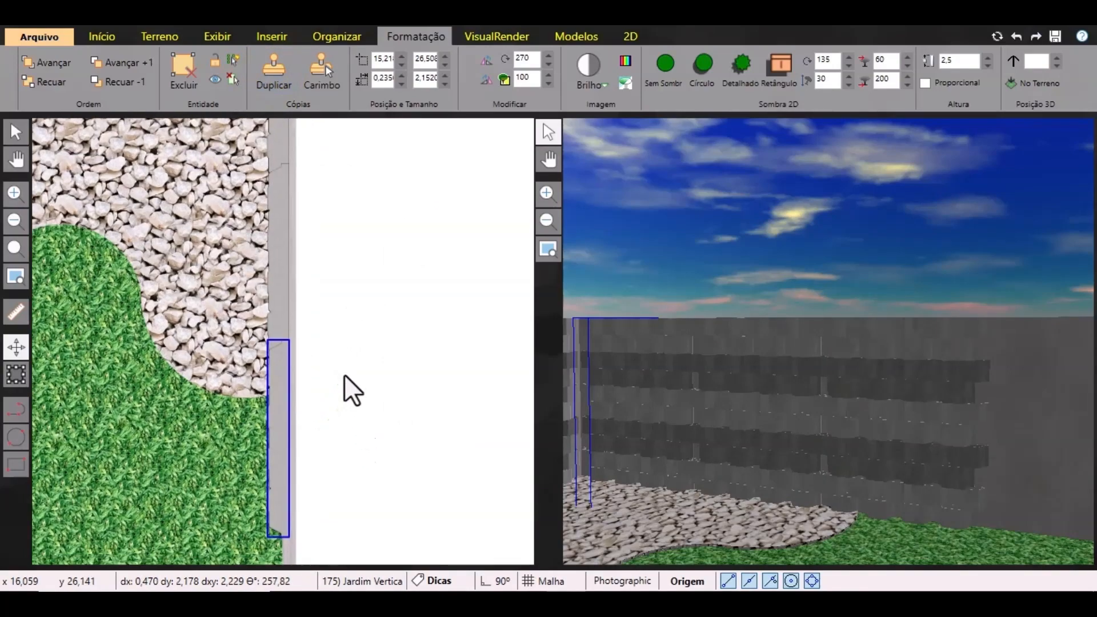
scroll(417, 328, "down", 2)
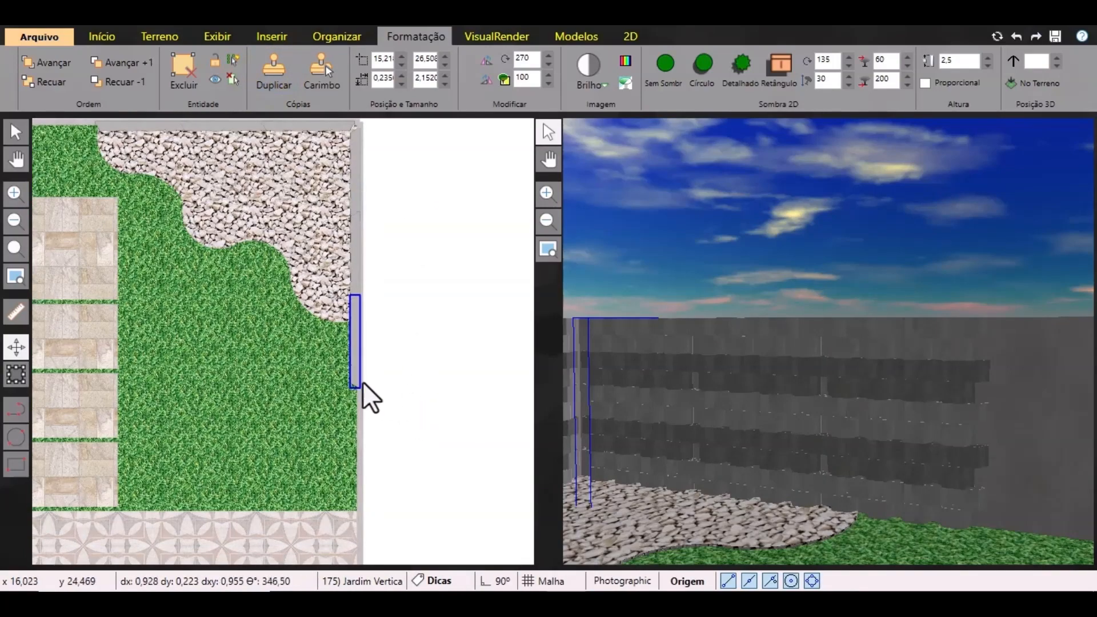
scroll(928, 458, "down", 3)
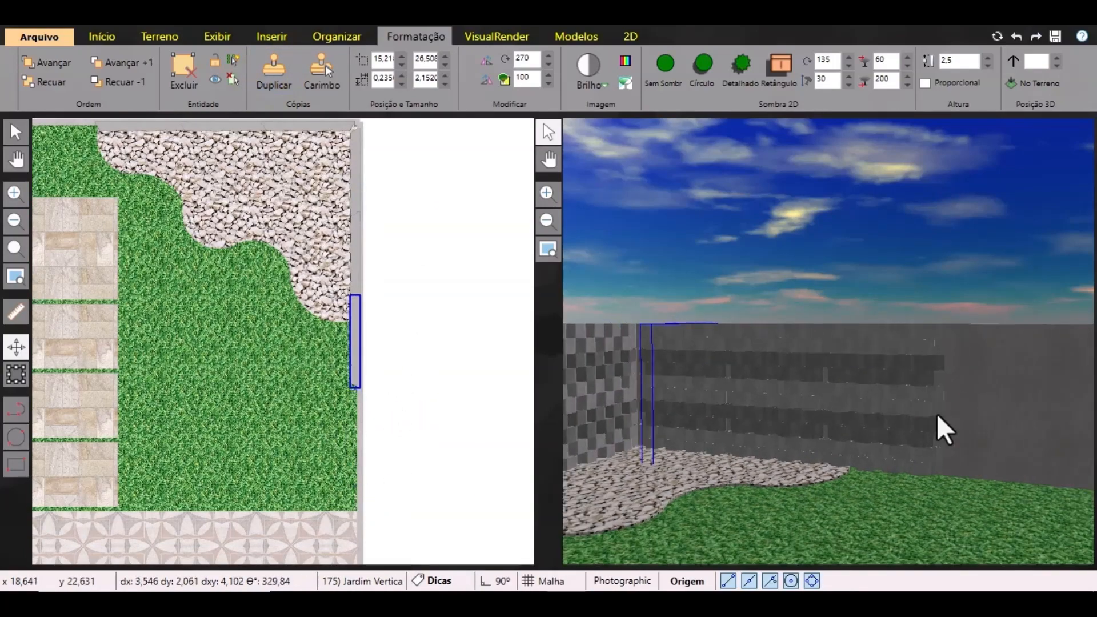
middle_click_drag(377, 298, 384, 375)
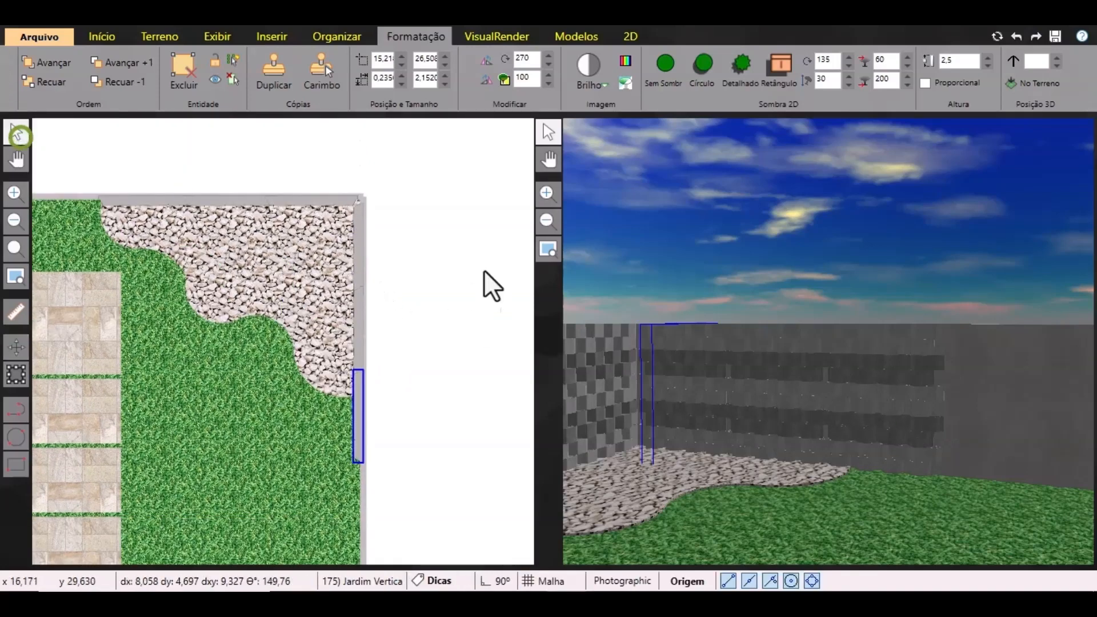
left_click(472, 314)
middle_click_drag(953, 422, 967, 377)
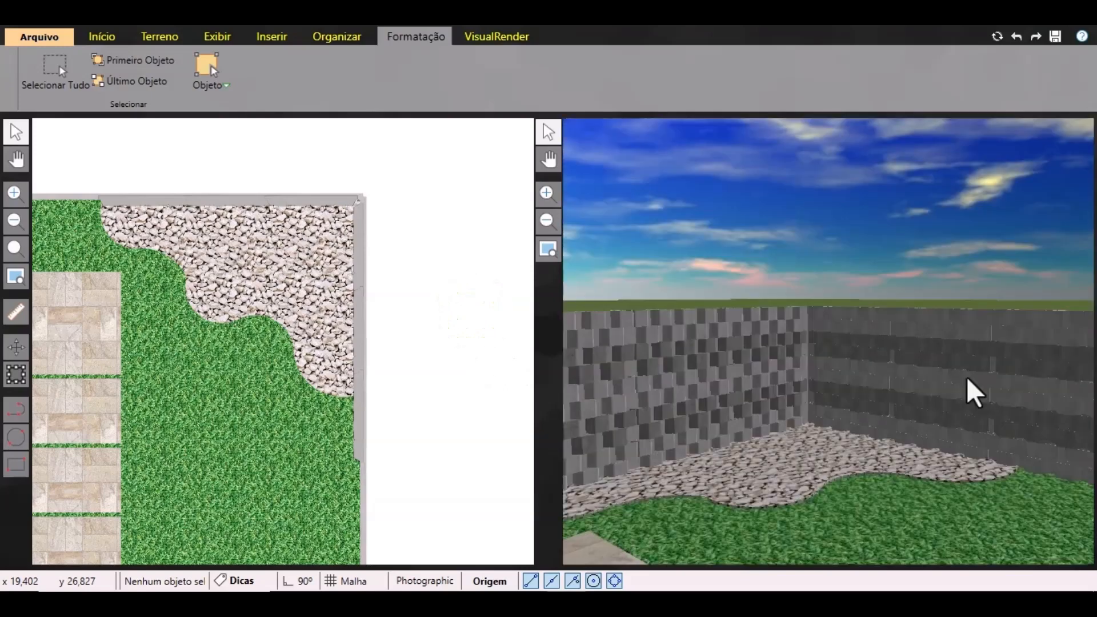
Select the six block units together with the gravel bed, lock them against editing, and clear the selection.
left_click(167, 143)
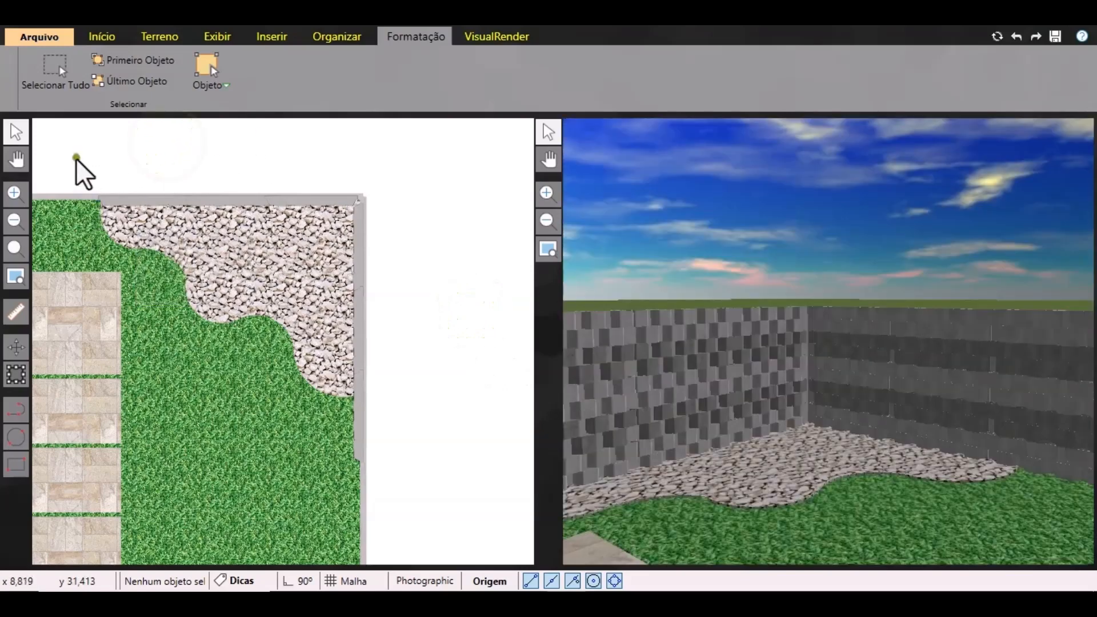
left_click_drag(78, 162, 492, 474)
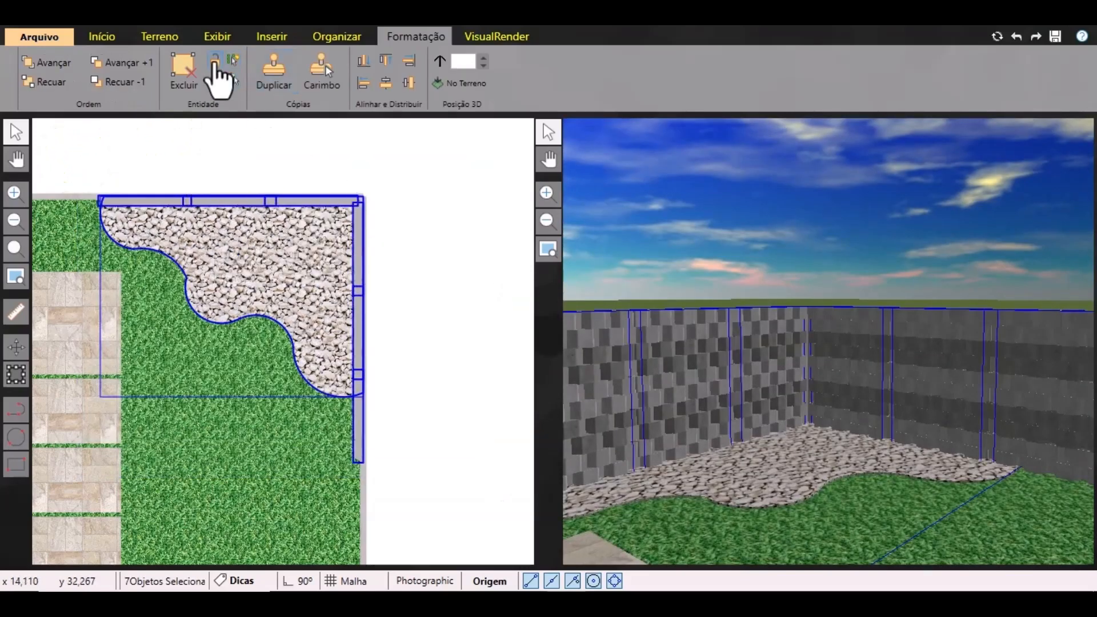
left_click(363, 128)
Test the lock by picking at the gravel bed's edge and at the block units along the rear and side walls.
left_click(113, 240)
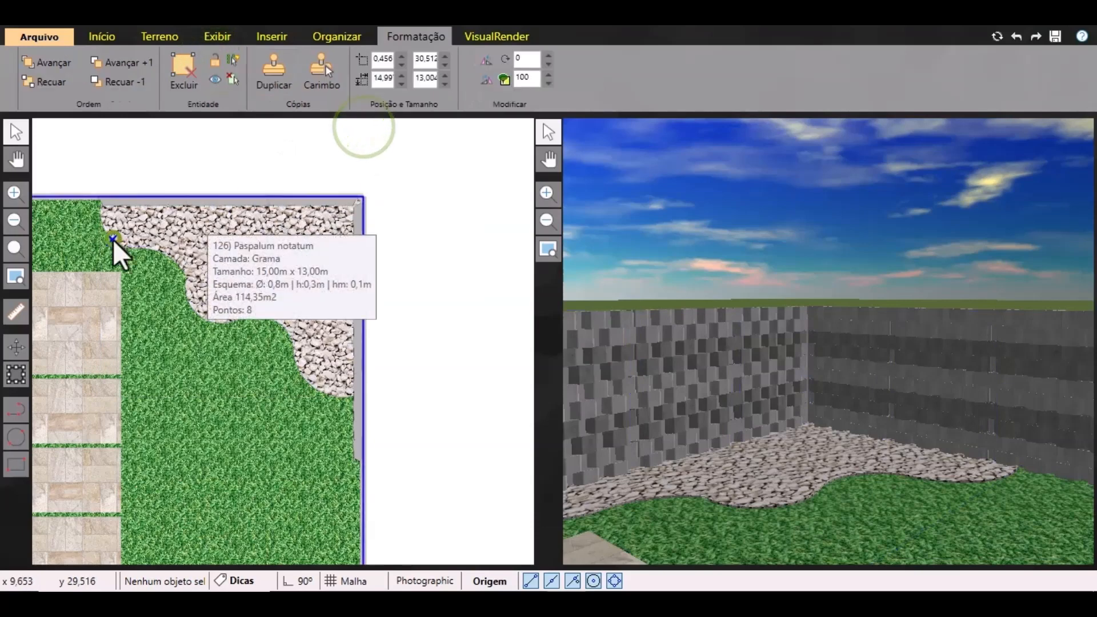
left_click(231, 59)
left_click(300, 145)
left_click(287, 200)
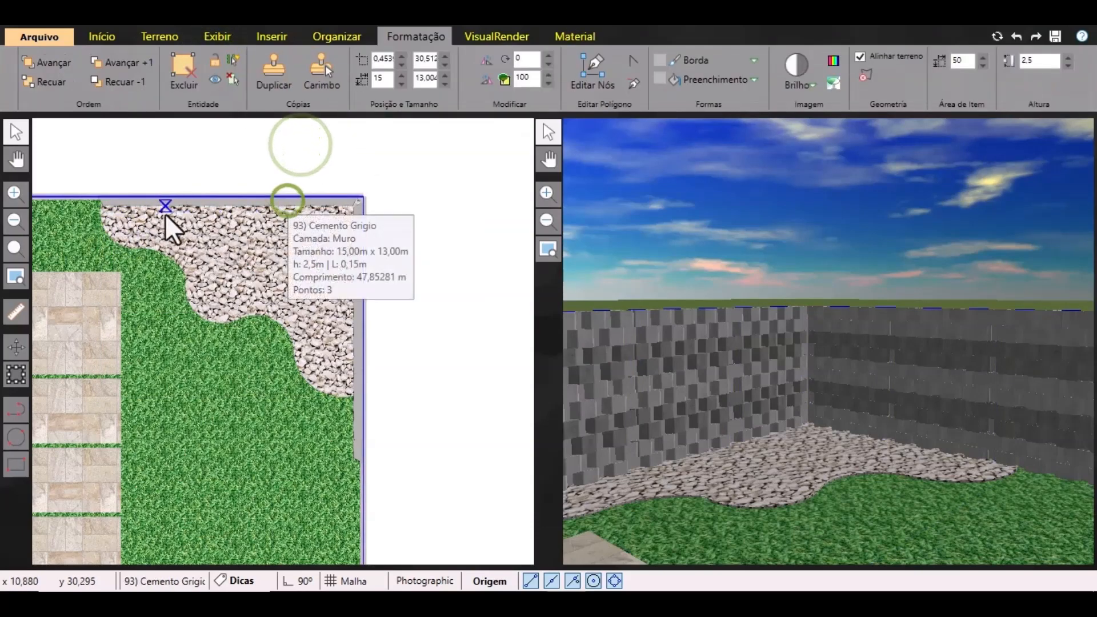
left_click(407, 196)
left_click(367, 259)
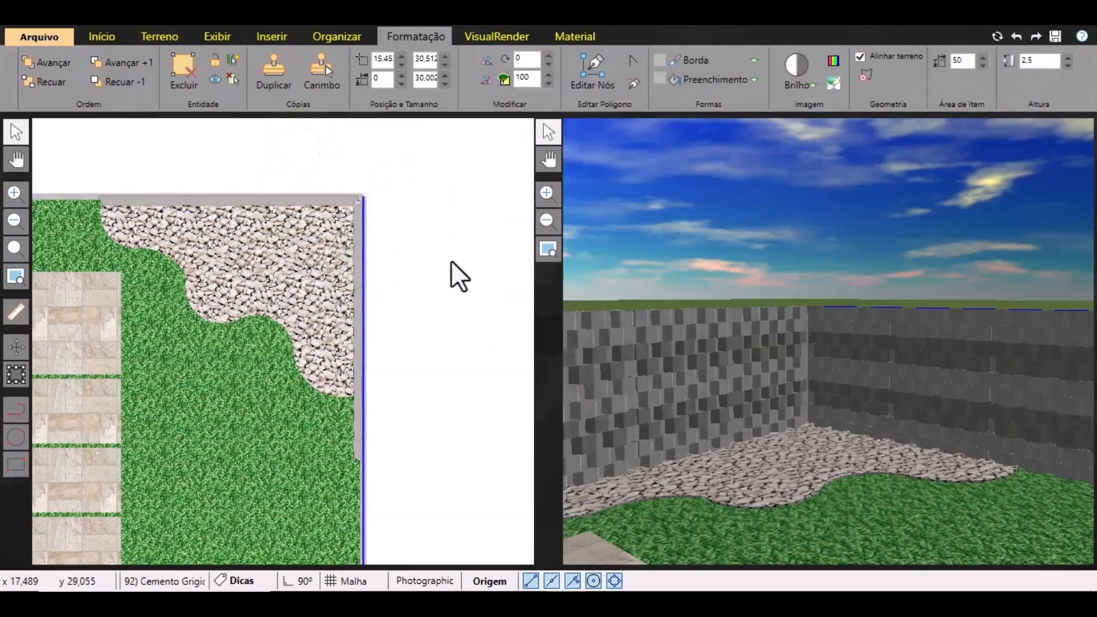
Test the lock again by picking the rear wall at the garden's corner, and clear the selection.
left_click(451, 259)
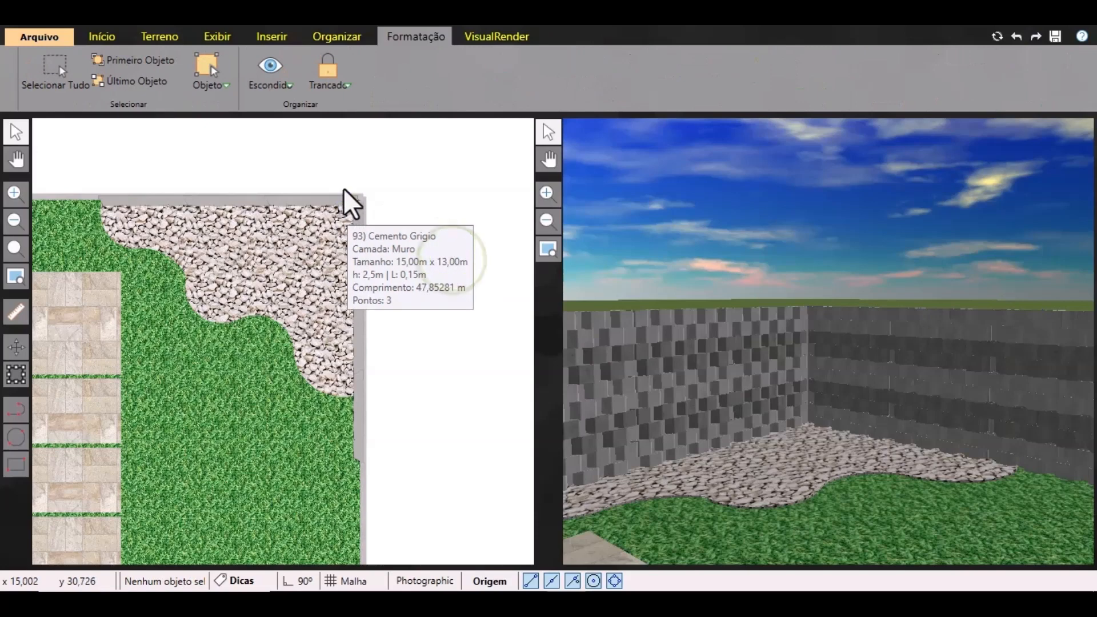
left_click(361, 197)
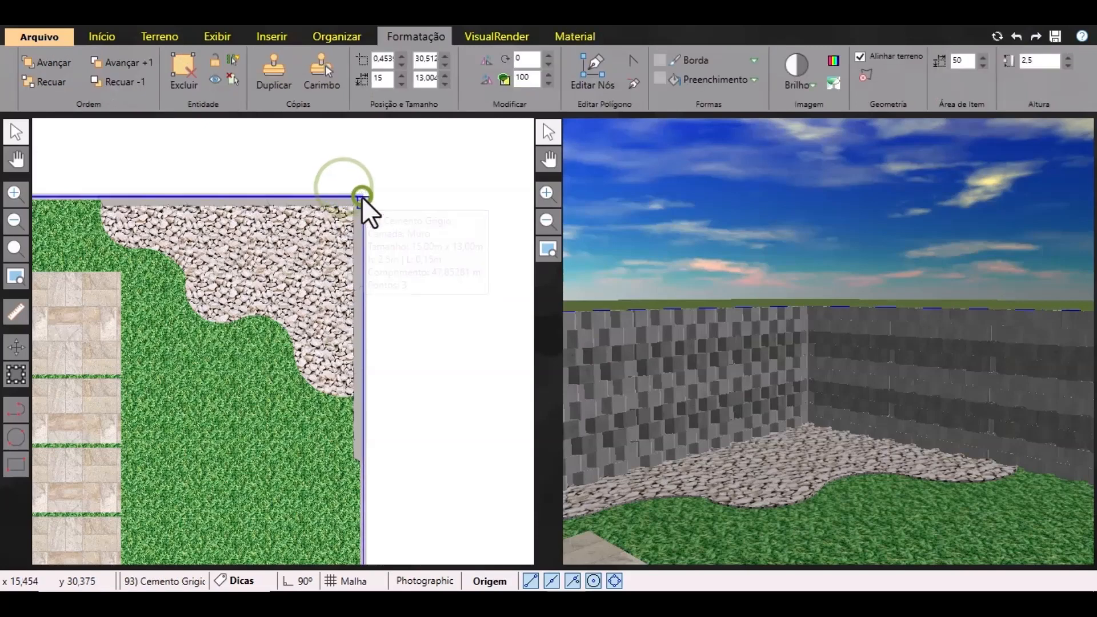
left_click(414, 187)
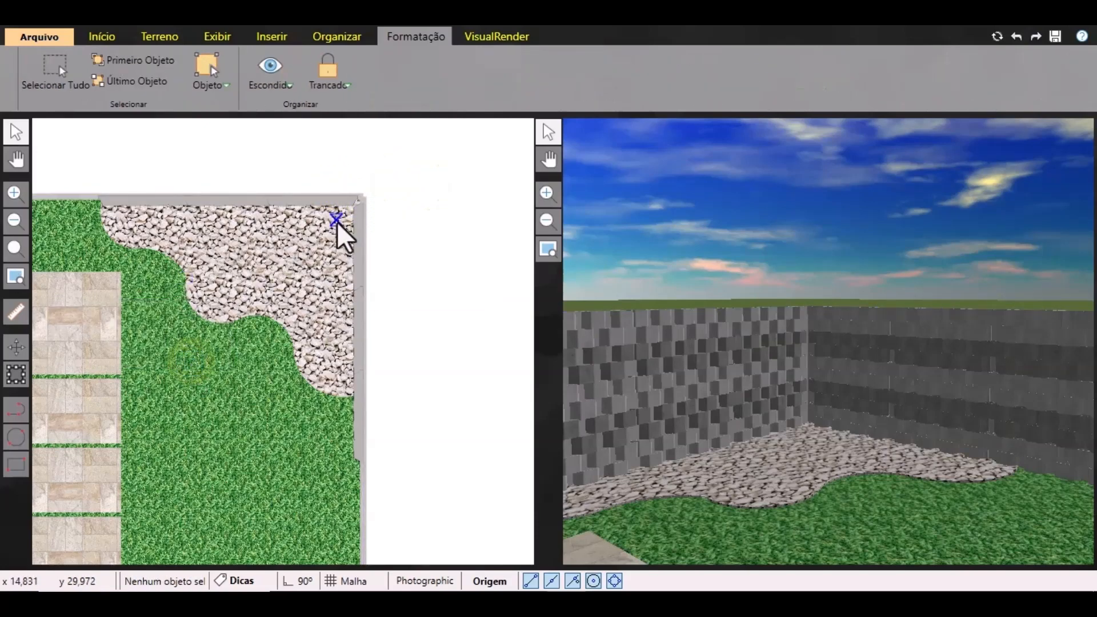
middle_click_drag(274, 311, 293, 329)
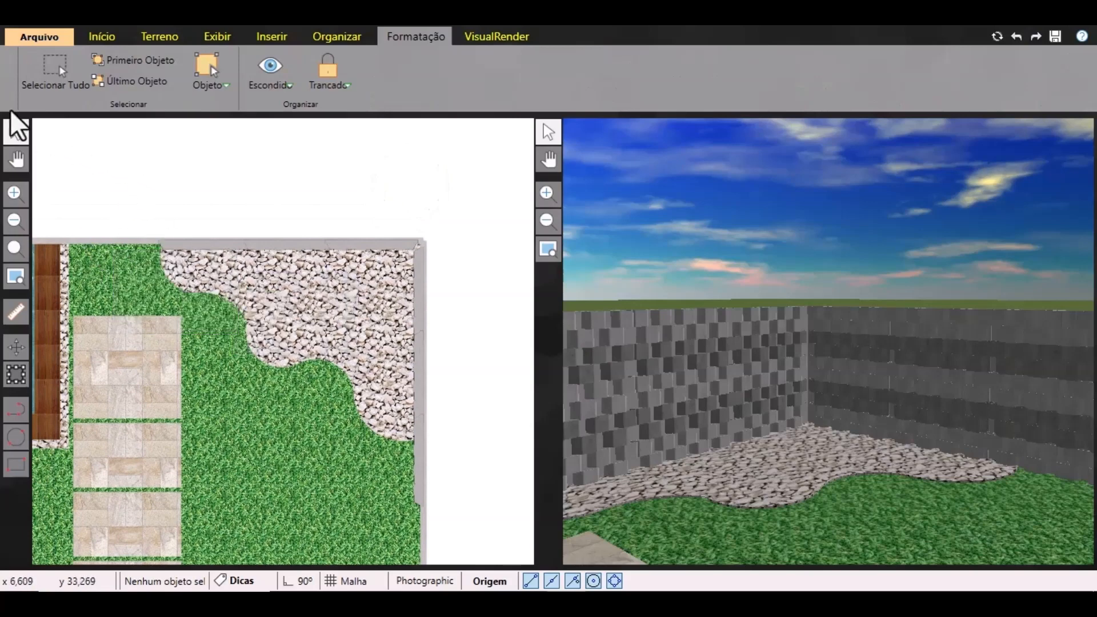
Find the plant with code VRSA in the plant catalogue and set it to be inserted as individual units.
left_click(94, 36)
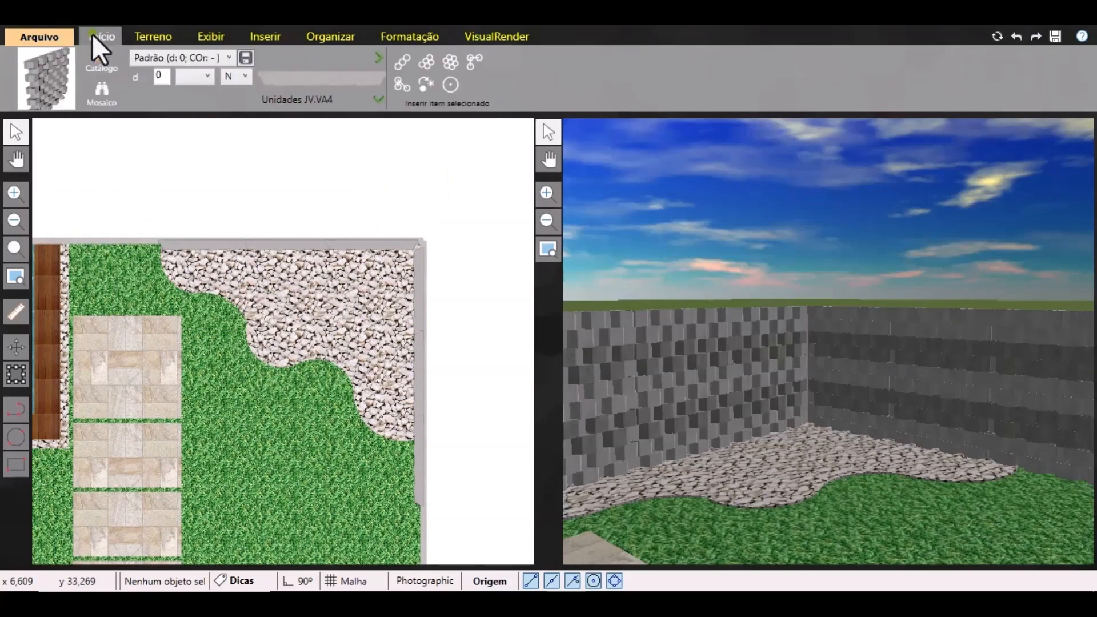
left_click(64, 97)
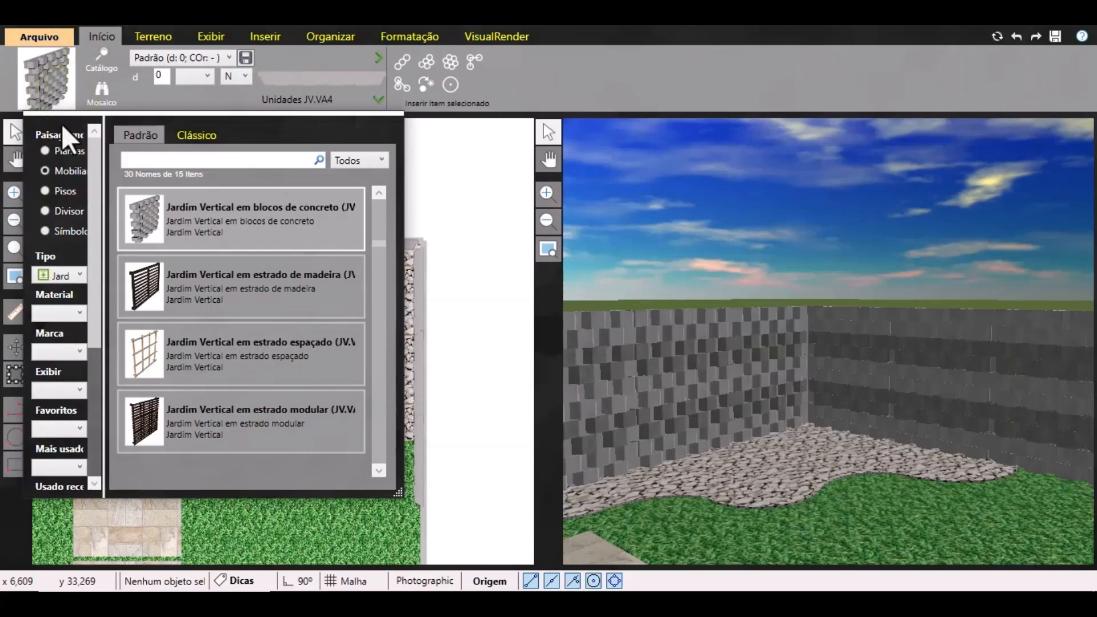
left_click(45, 151)
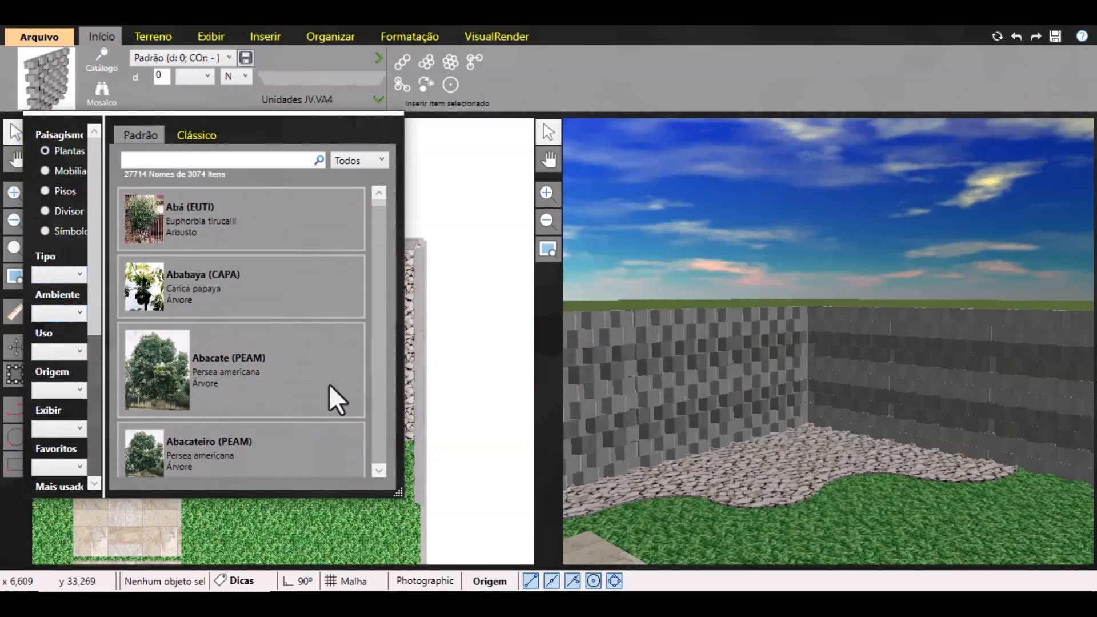
left_click(227, 161)
type("v")
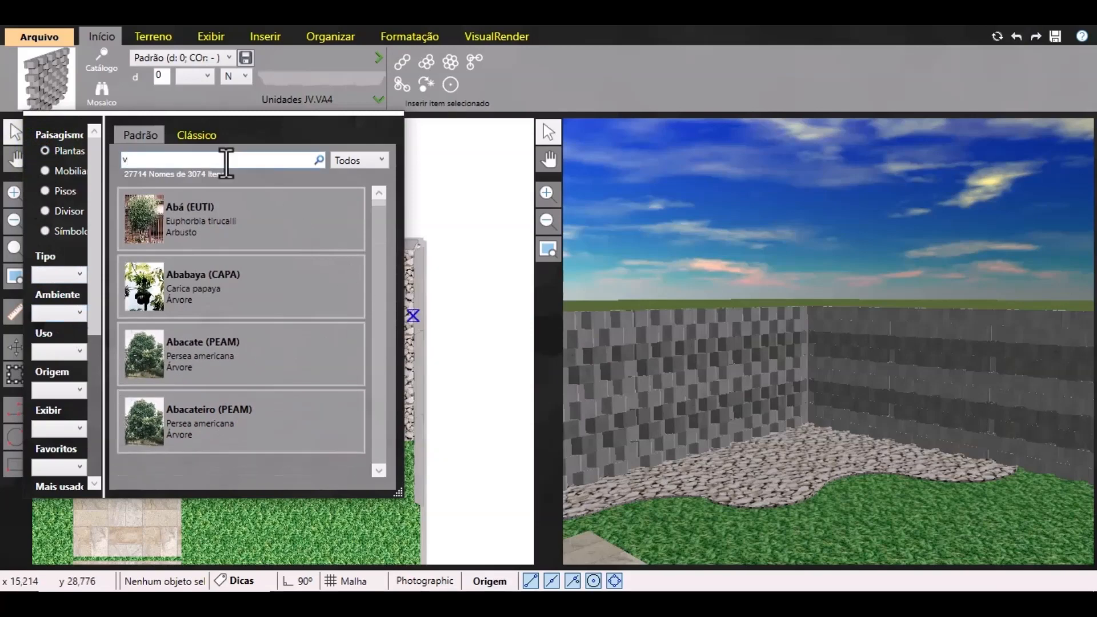
type("rsa")
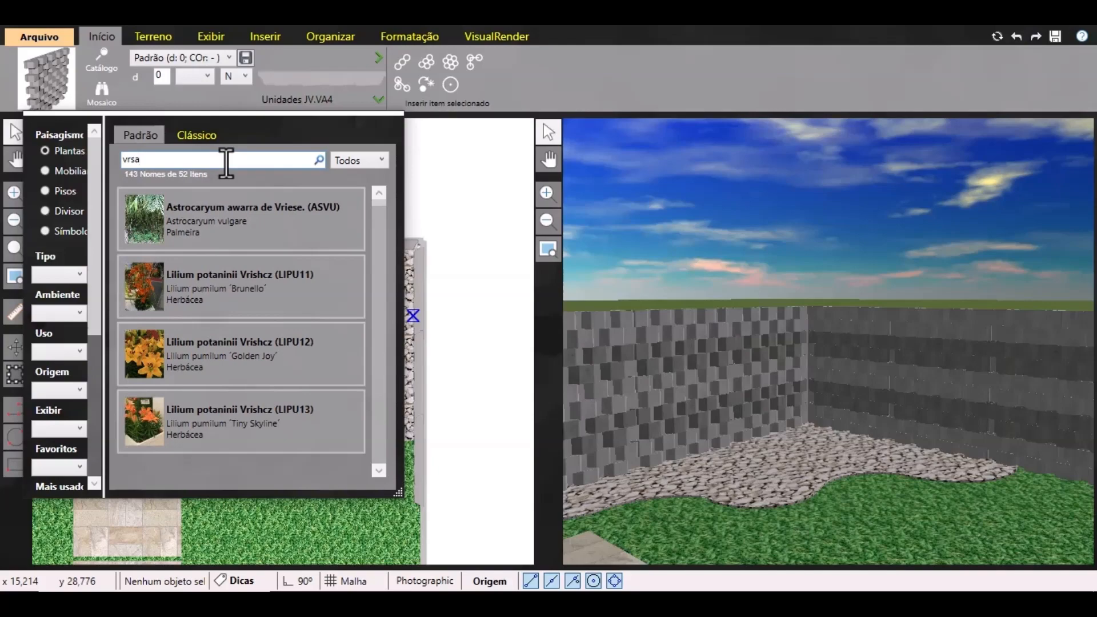
left_click(238, 246)
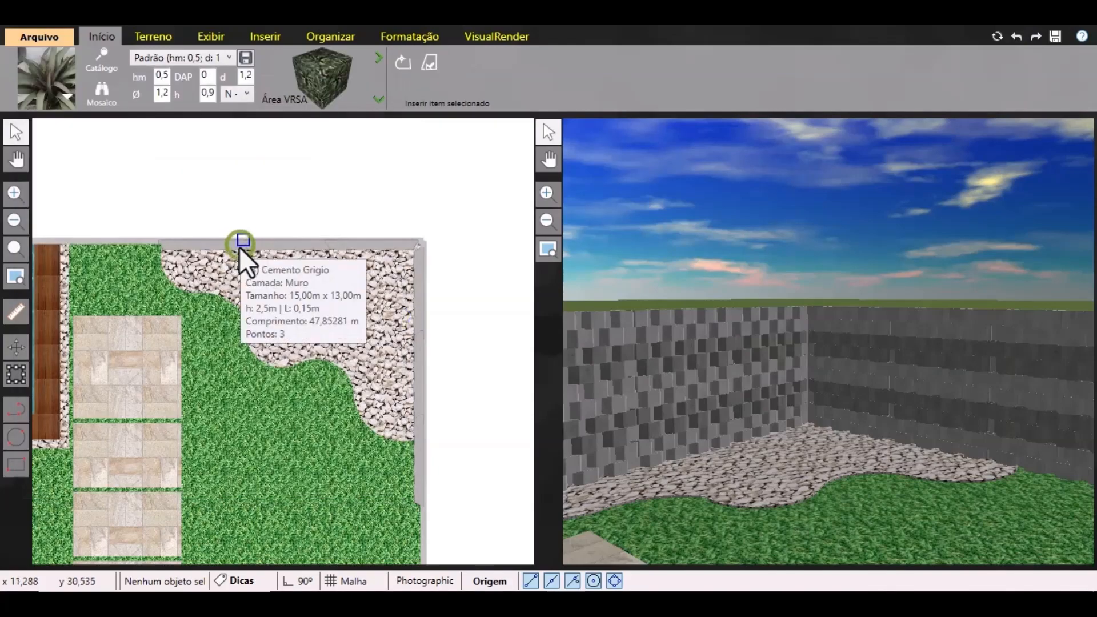
left_click(381, 102)
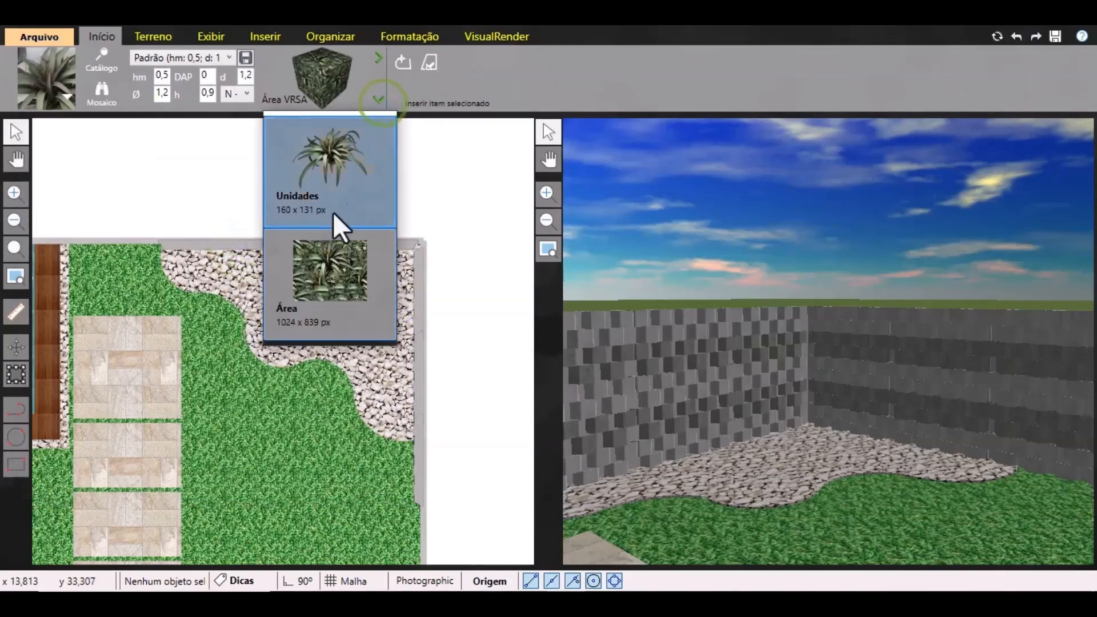
left_click(333, 208)
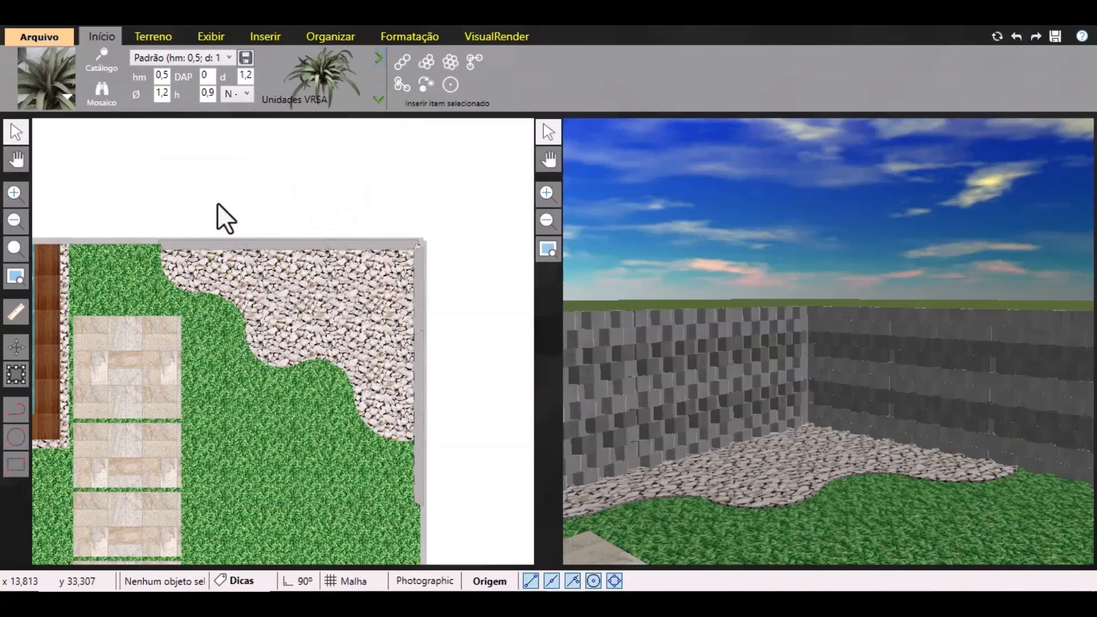
Place a single VRSA plant 1.2 m in diameter just outside the rear wall as a size trial.
scroll(184, 272, "up", 5)
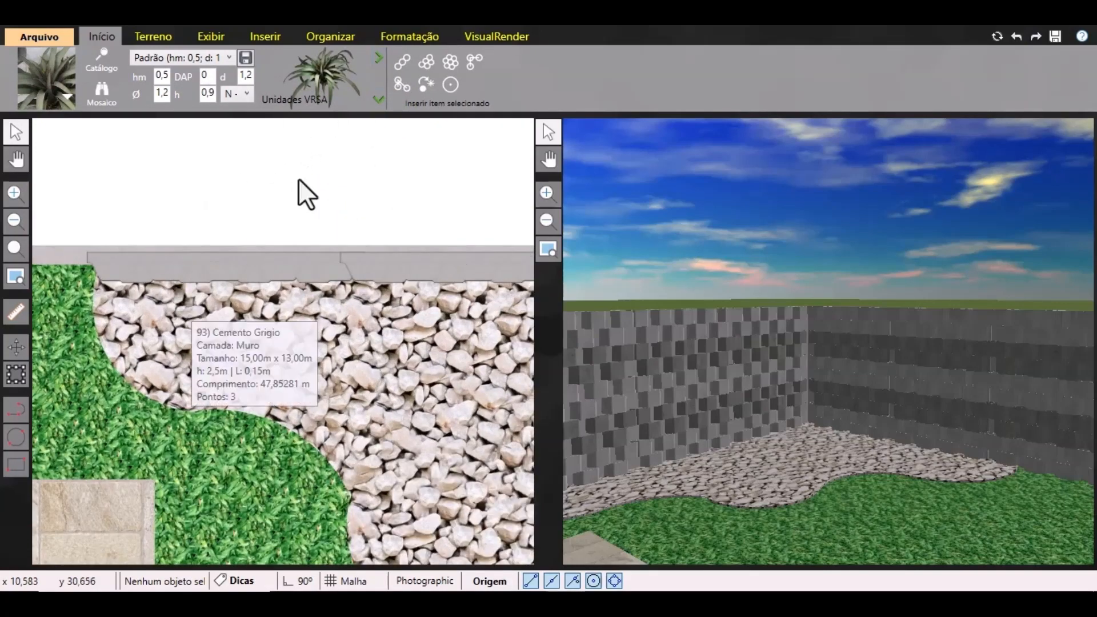
left_click(449, 83)
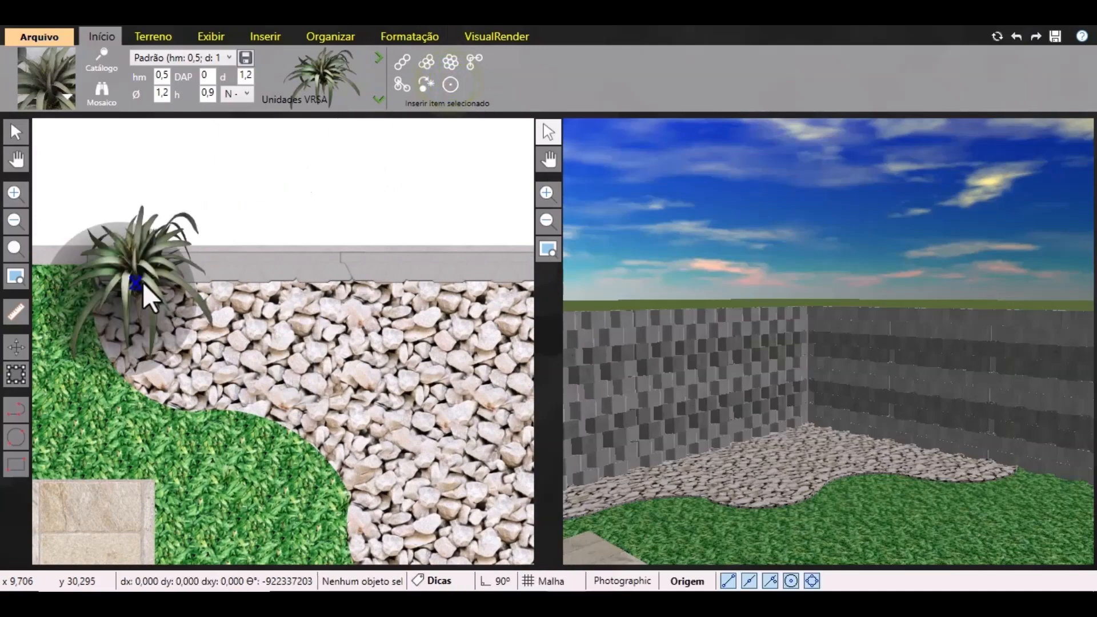
left_click(160, 304)
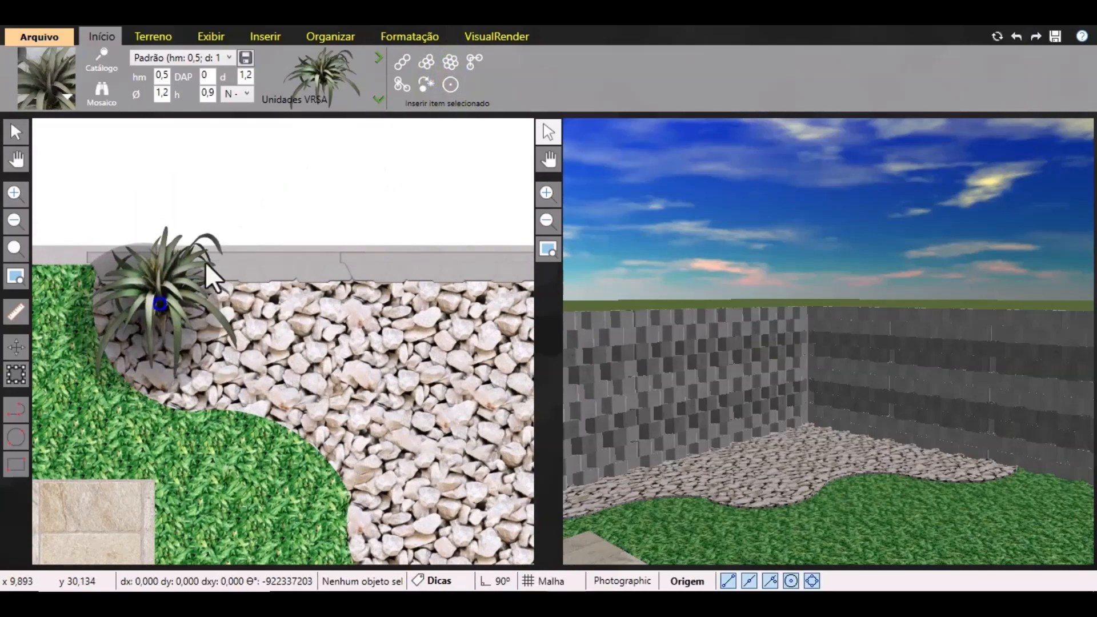
left_click(266, 219)
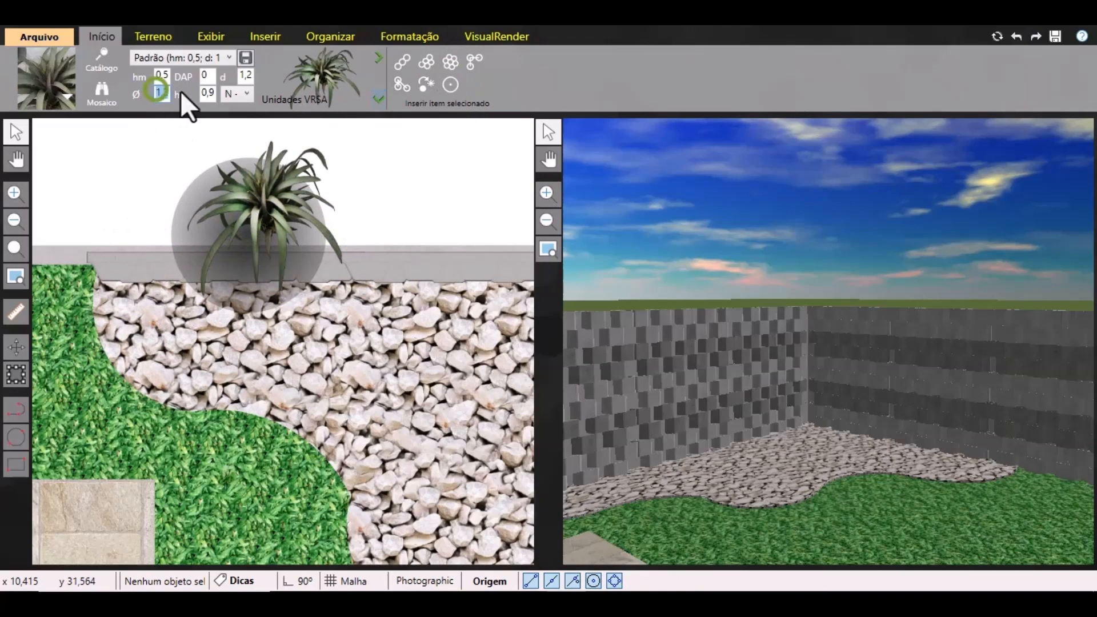
Set the diameter of the VRSA plant for insertion to 0.6 m and its height to 0.5 m.
type("1,2")
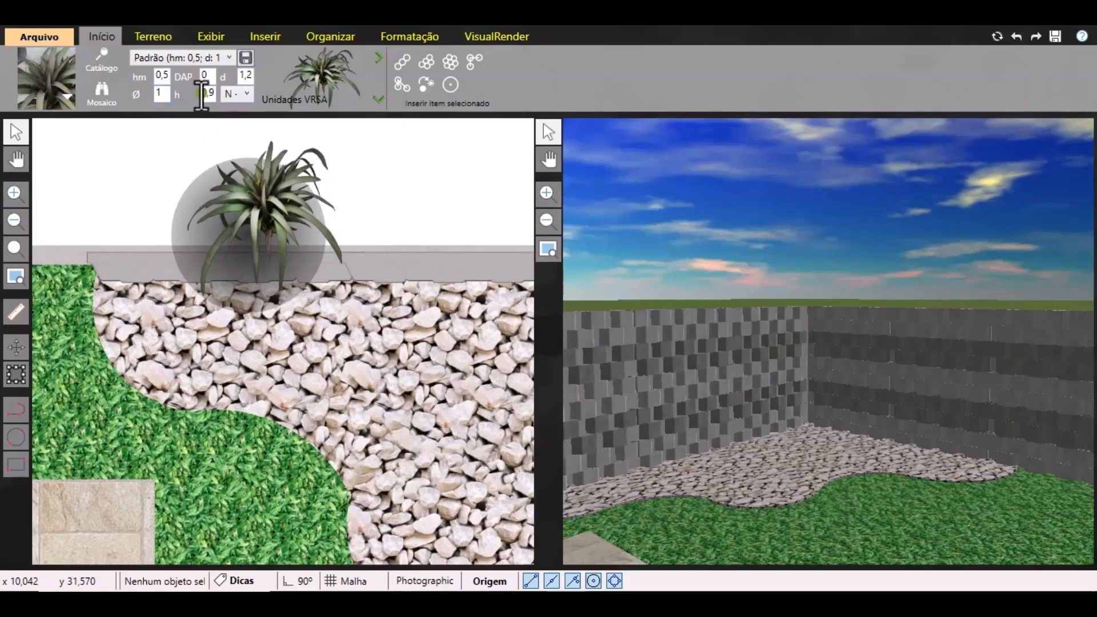
type("0,7")
left_click(210, 96)
type("5")
double_click(163, 93)
left_click(197, 131)
Place one 0.6 m VRSA plant outside the rear wall beside the first, and delete the larger plant.
left_click(450, 85)
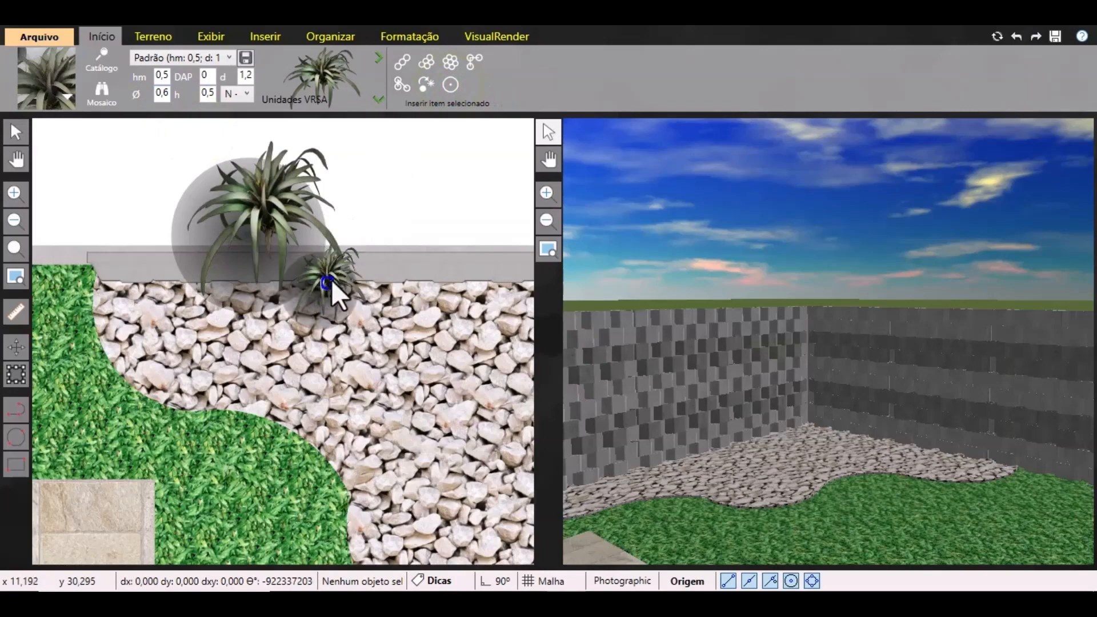
left_click(379, 211)
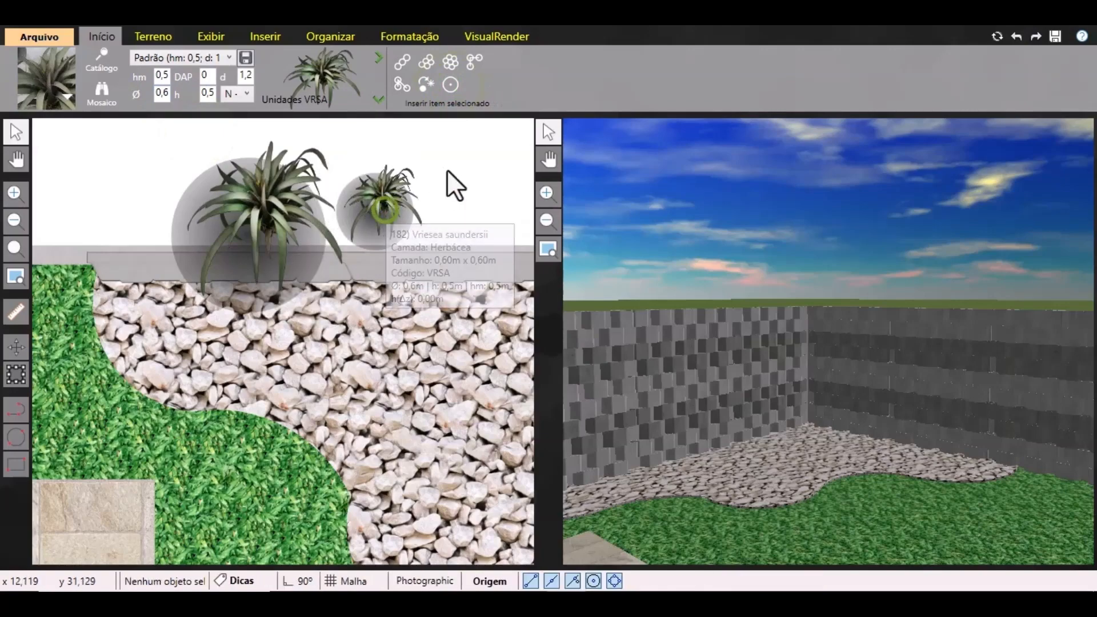
left_click(280, 211)
key("Delete")
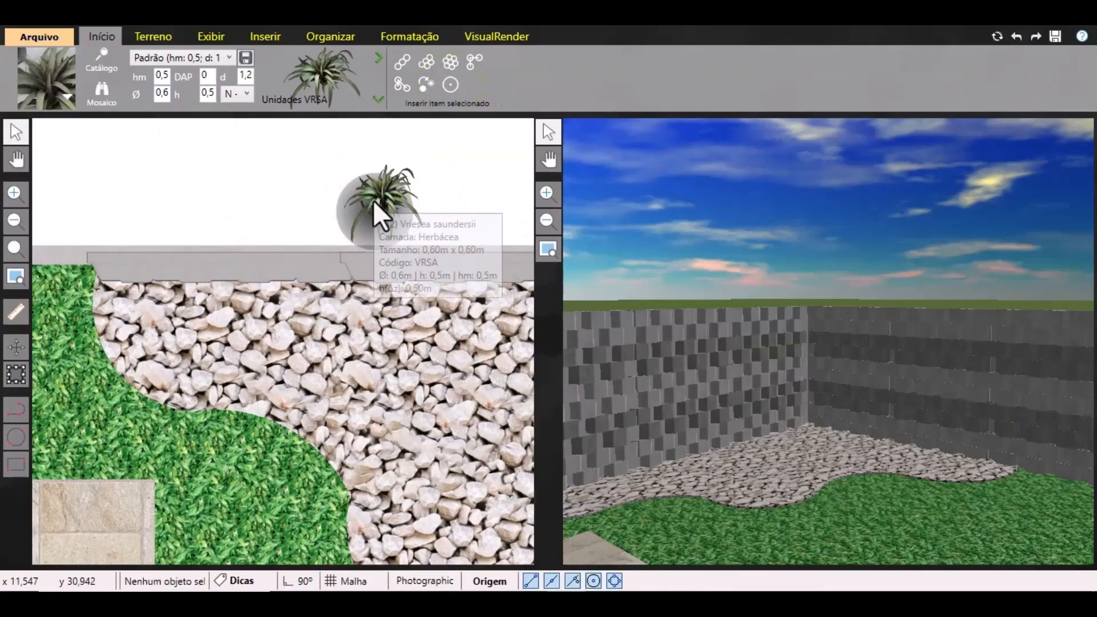
Try the 0.6 m plant against the outer end of the rear-wall block units, and delete it.
left_click(380, 197)
left_click(412, 37)
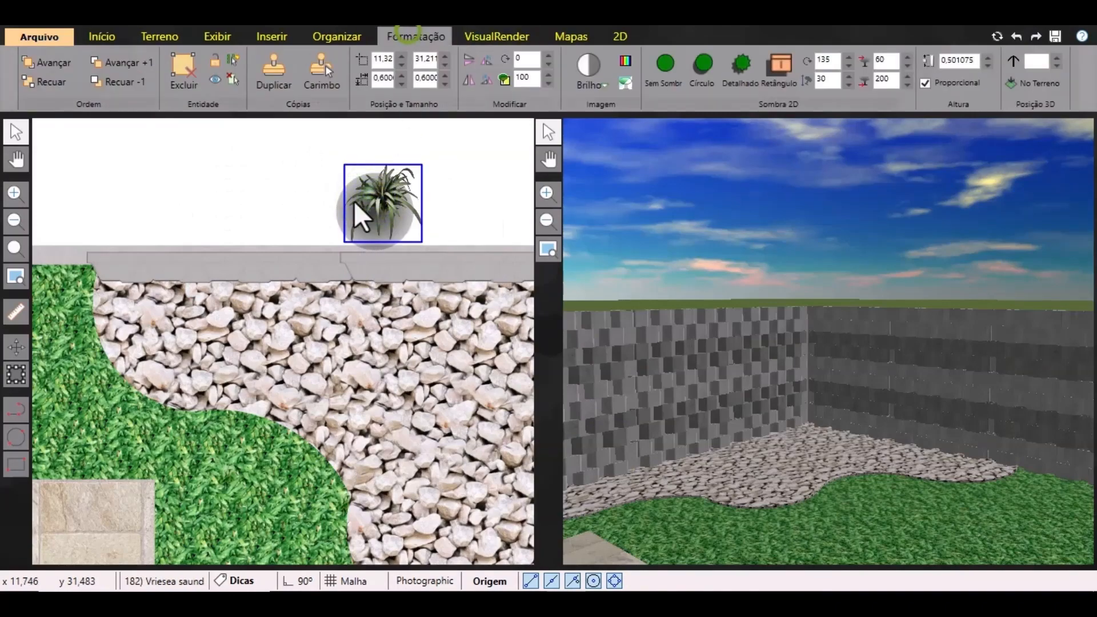
left_click_drag(377, 197, 143, 271)
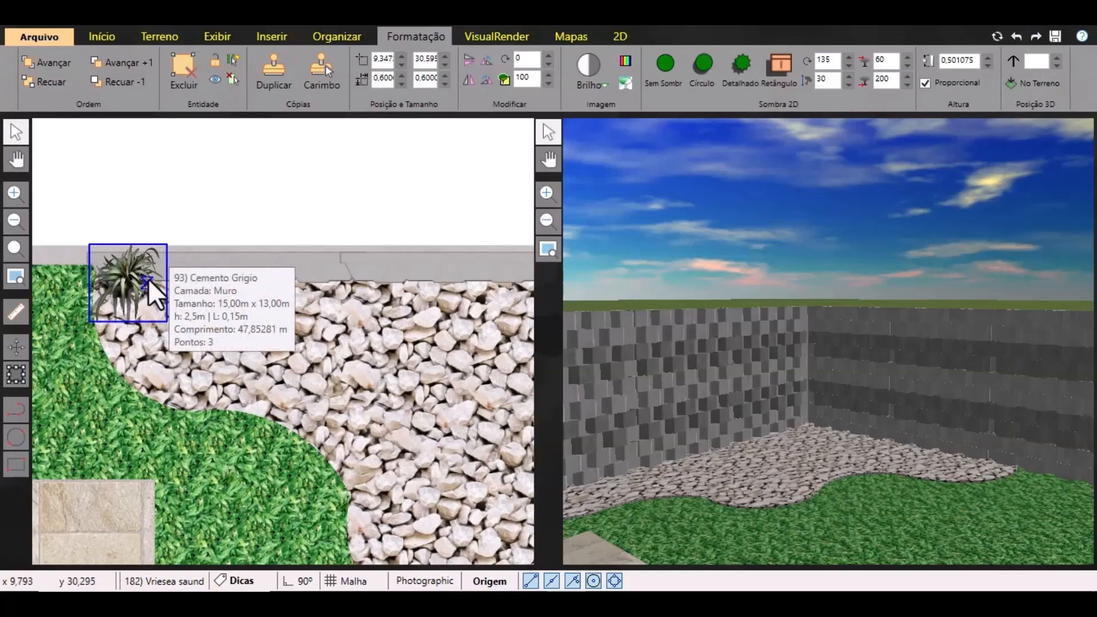
key("Delete")
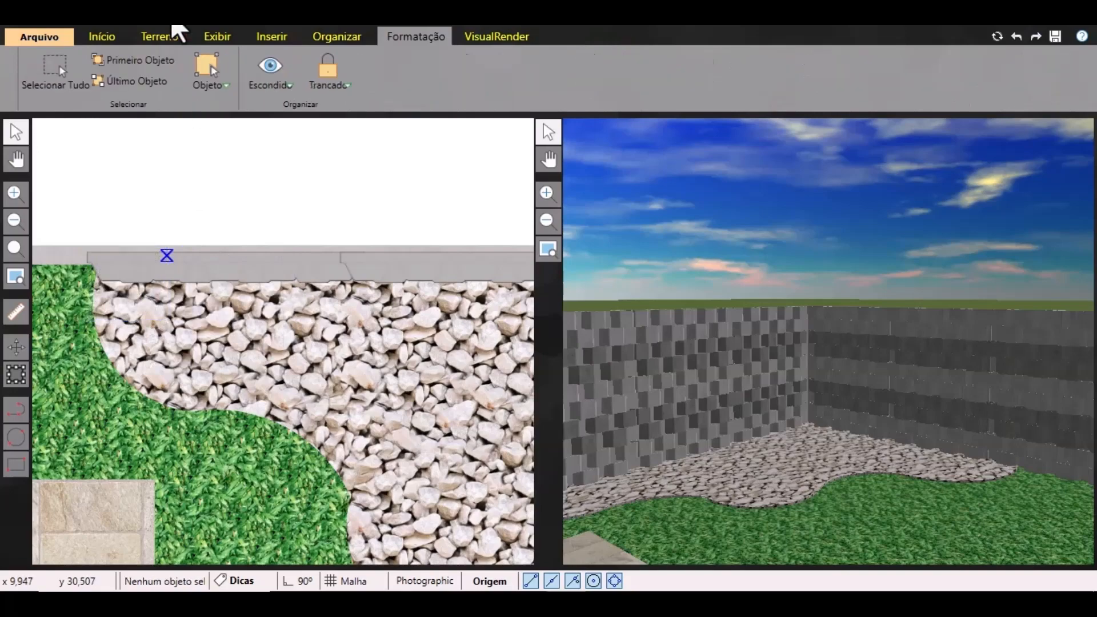
Set the VRSA plant's diameter to 0.5 m and place one on the outer end of the rear-wall block units.
left_click(102, 33)
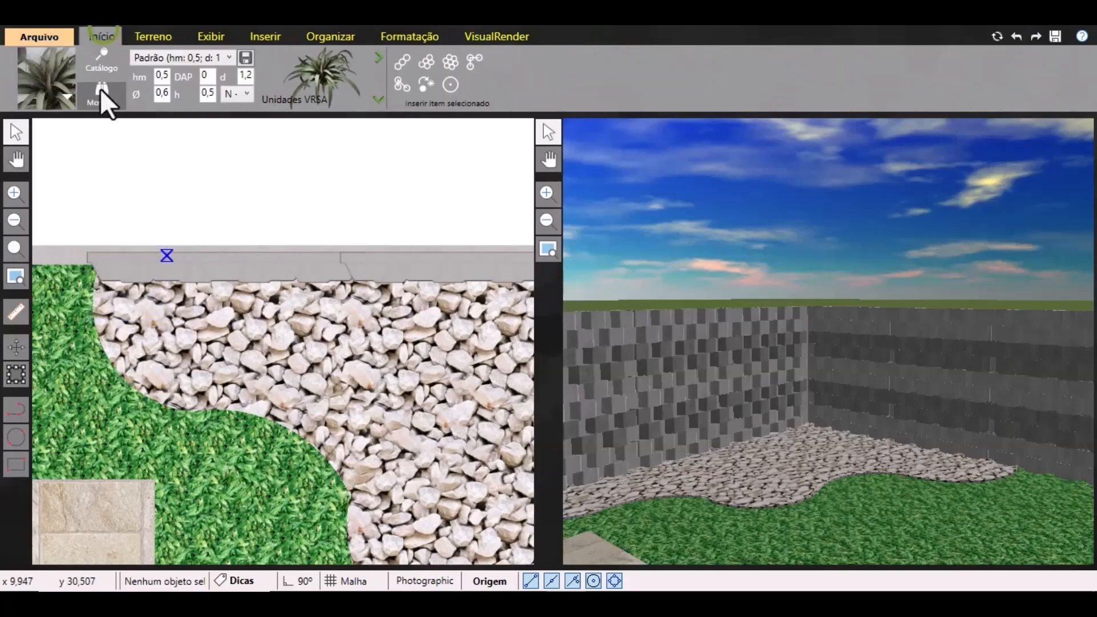
left_click(166, 93)
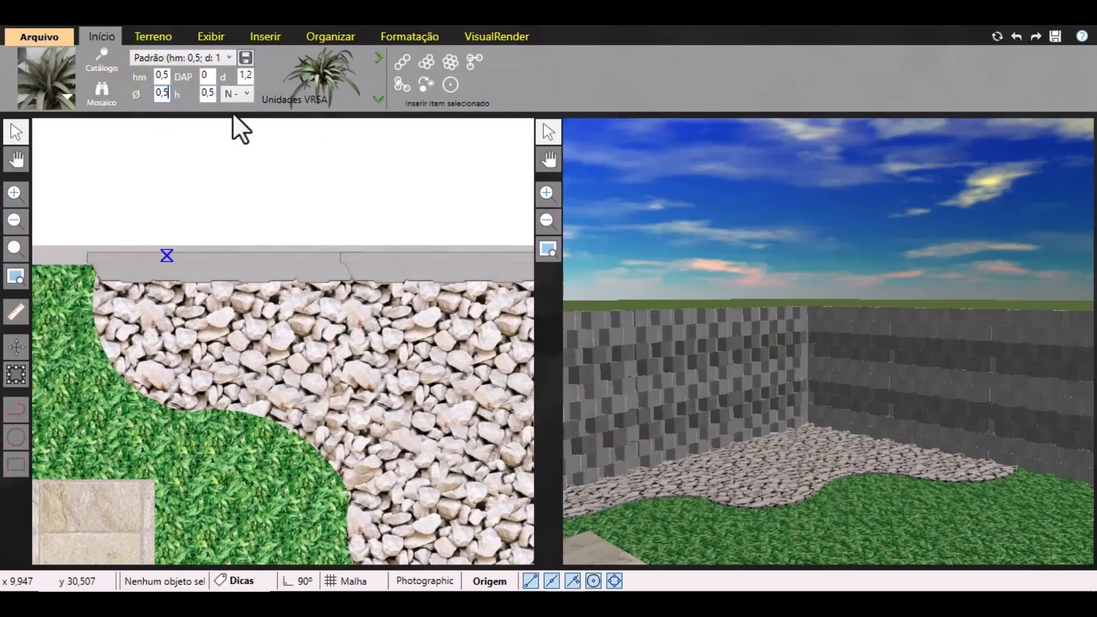
type("5")
left_click(450, 84)
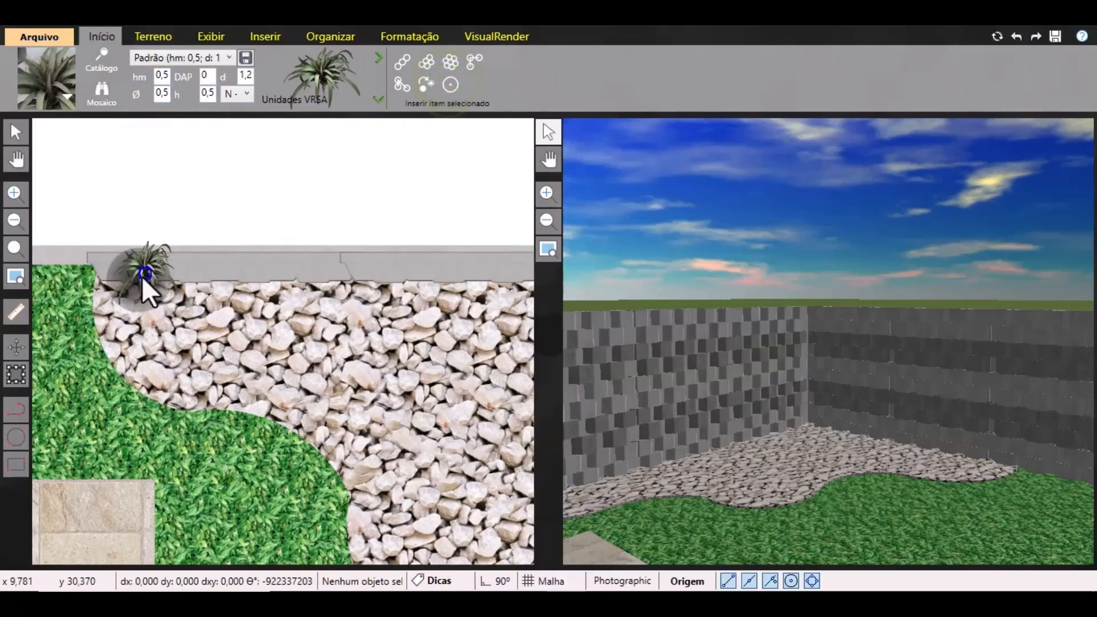
left_click(121, 275)
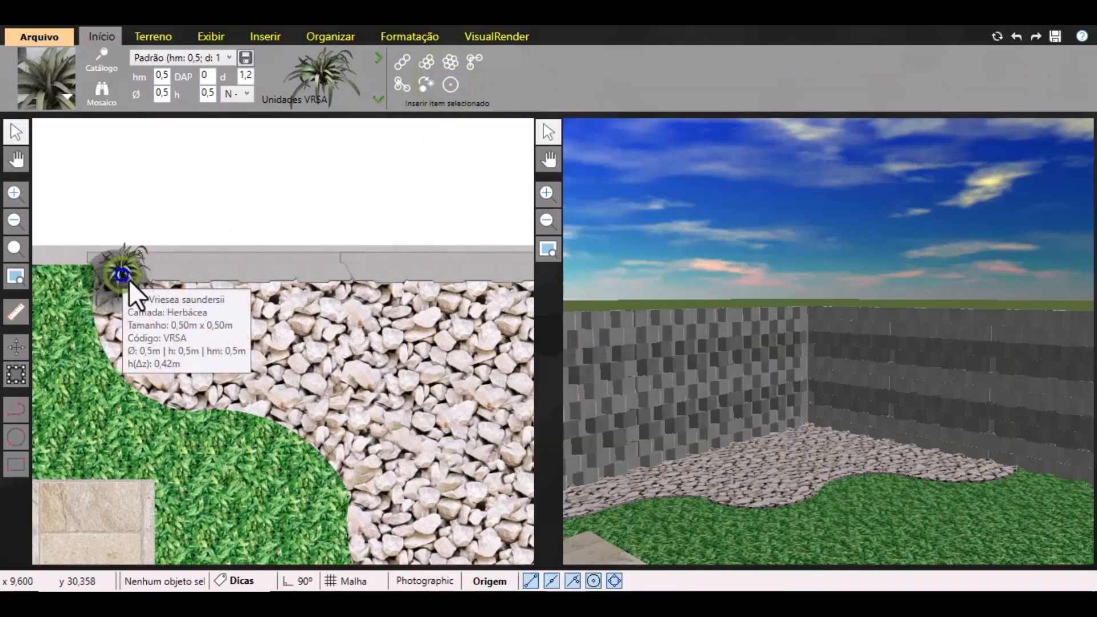
Give the placed plant a detailed 2D shadow and shift it slightly toward the gravel, to x 9,369 and y 30,527.
left_click(119, 276)
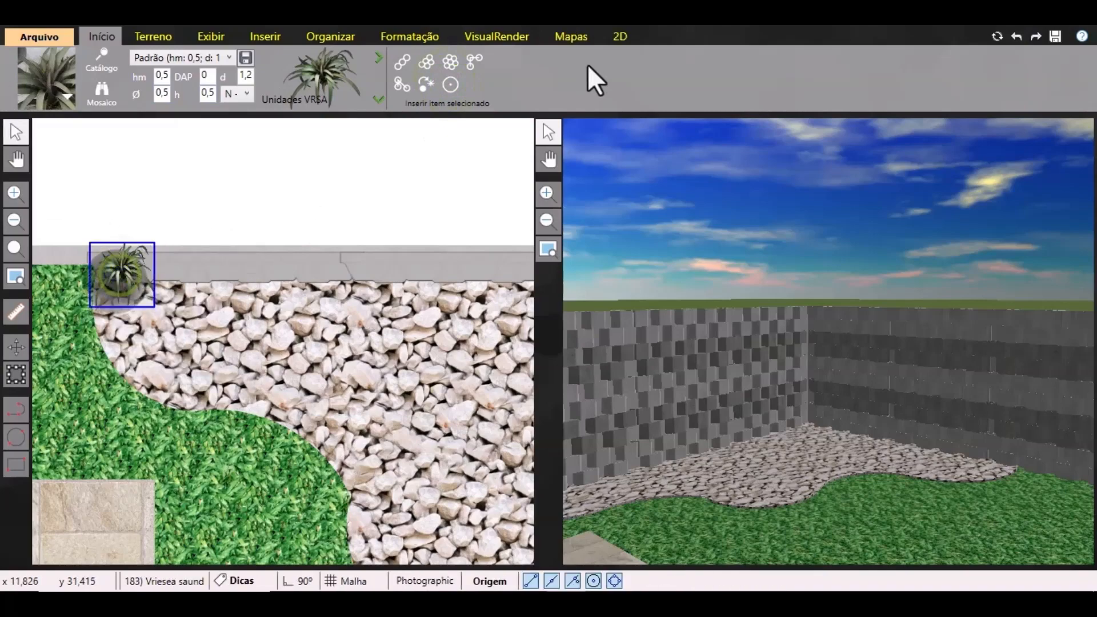
left_click(402, 39)
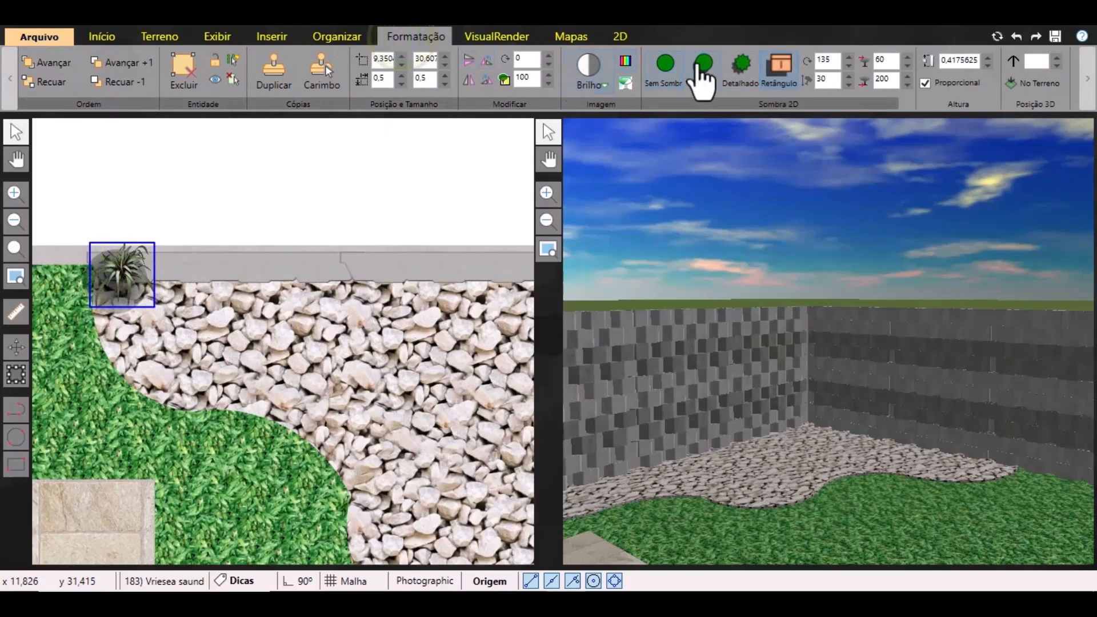
left_click(738, 77)
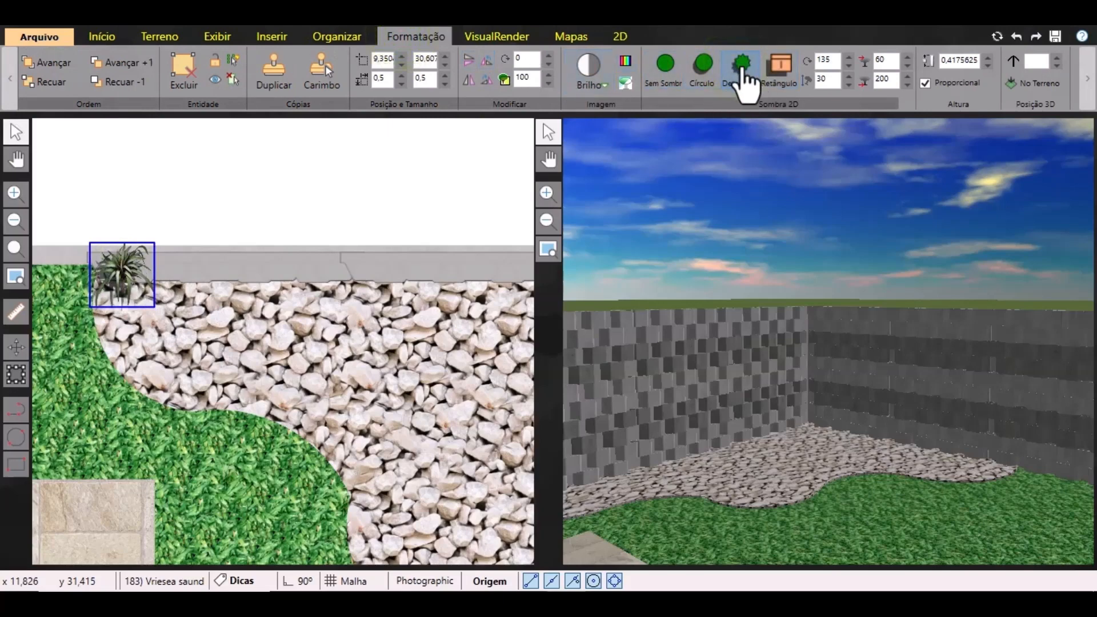
left_click_drag(121, 267, 124, 277)
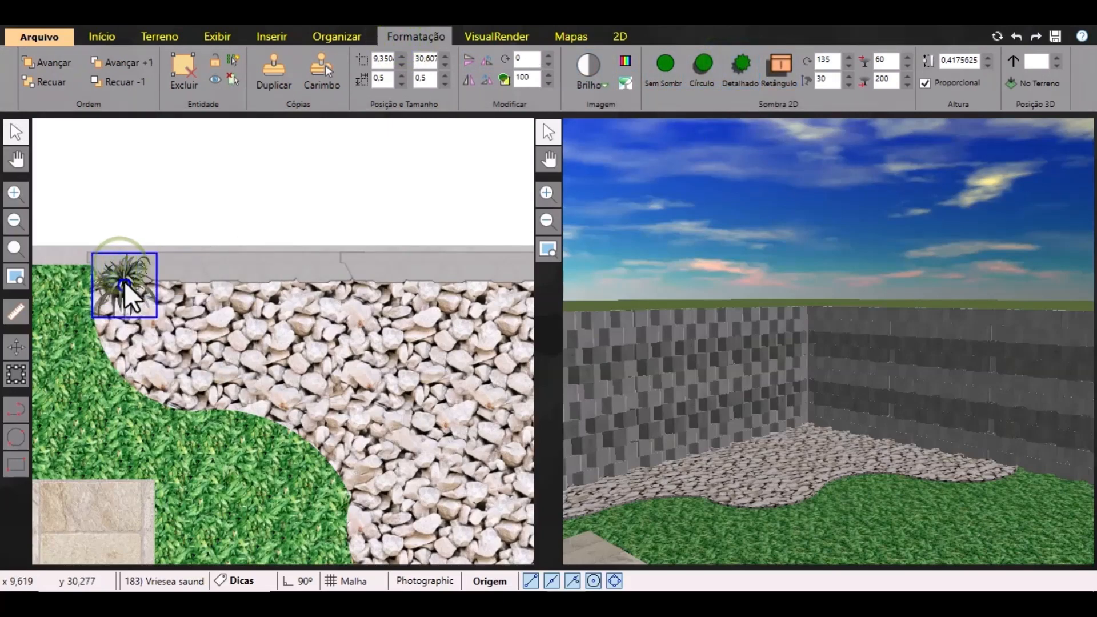
Raise the plant's 3D position to 0.3 m and shift it along the rear wall toward the corner, to x 9,669.
left_click_drag(717, 419, 625, 409)
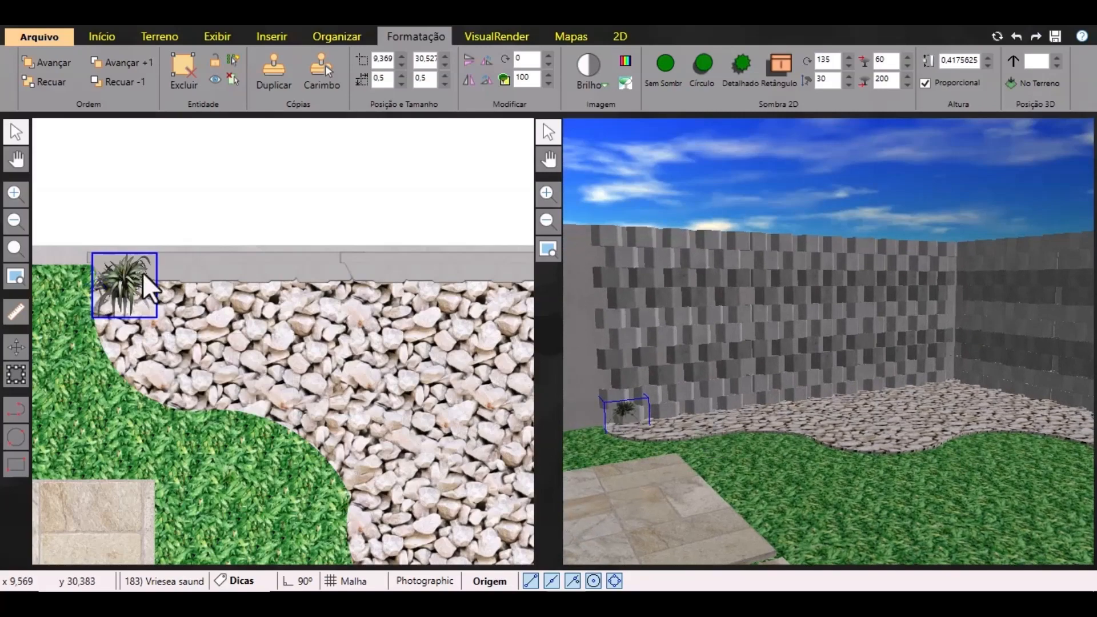
mouse_move(126, 280)
key("Right")
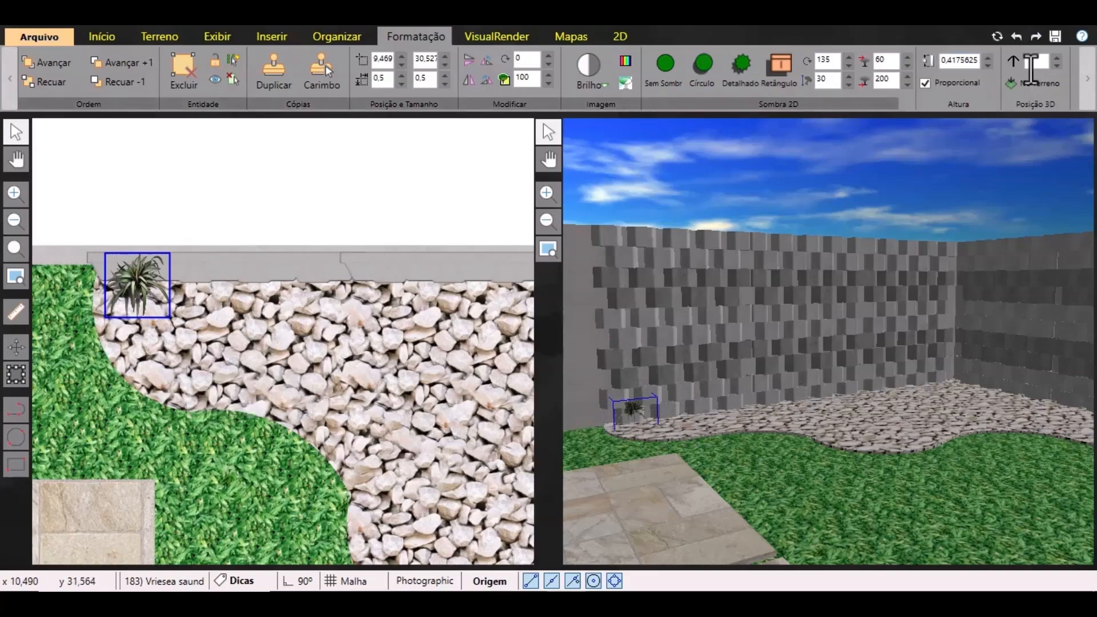
type("0,3")
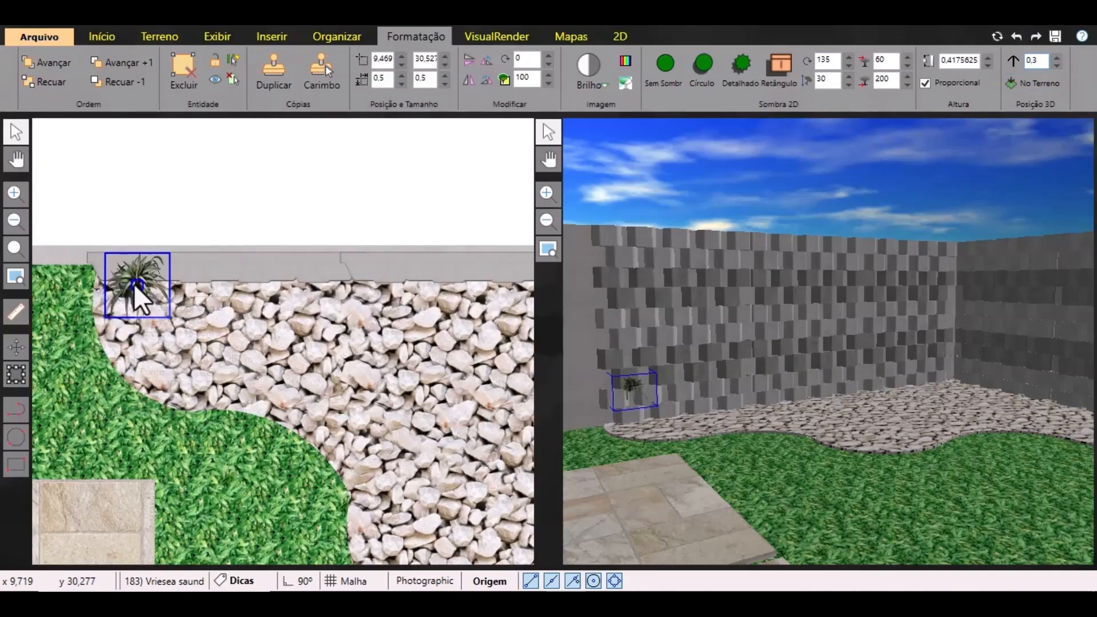
left_click_drag(134, 284, 142, 282)
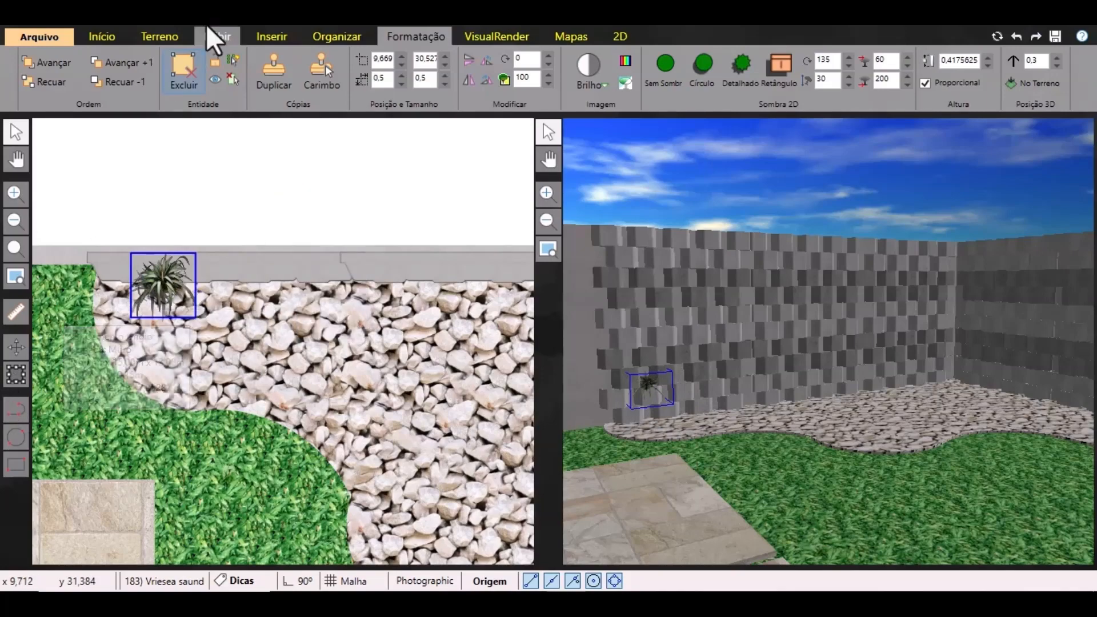
Duplicate the Vriesea and place the copy beside the first on the rear-wall blocks, at x about 10,12 and y 30,536.
left_click(274, 80)
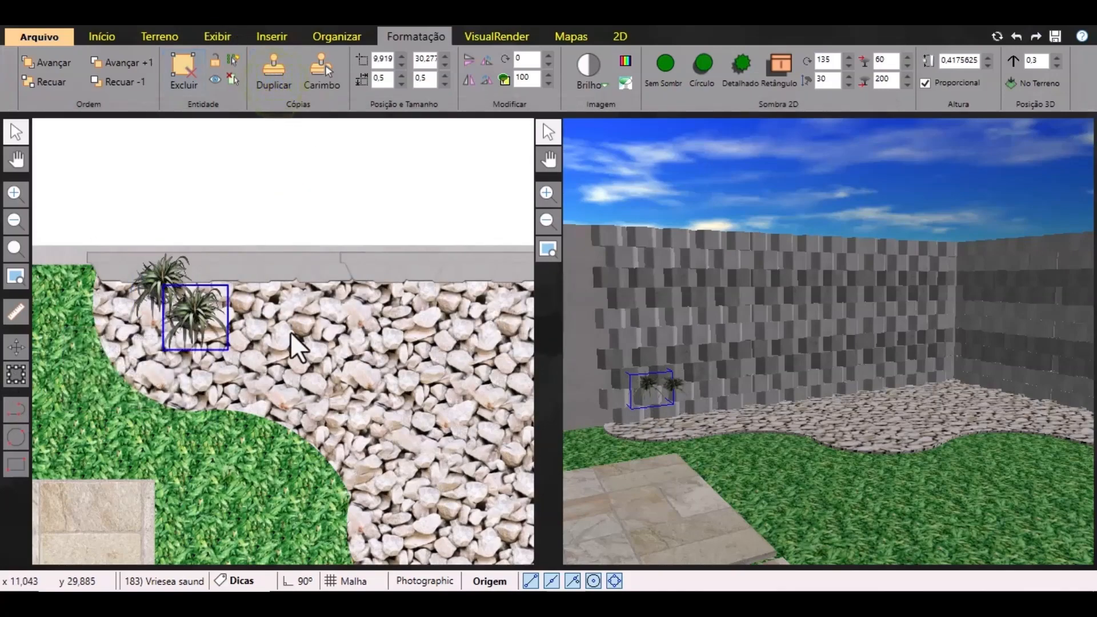
left_click_drag(224, 282, 225, 282)
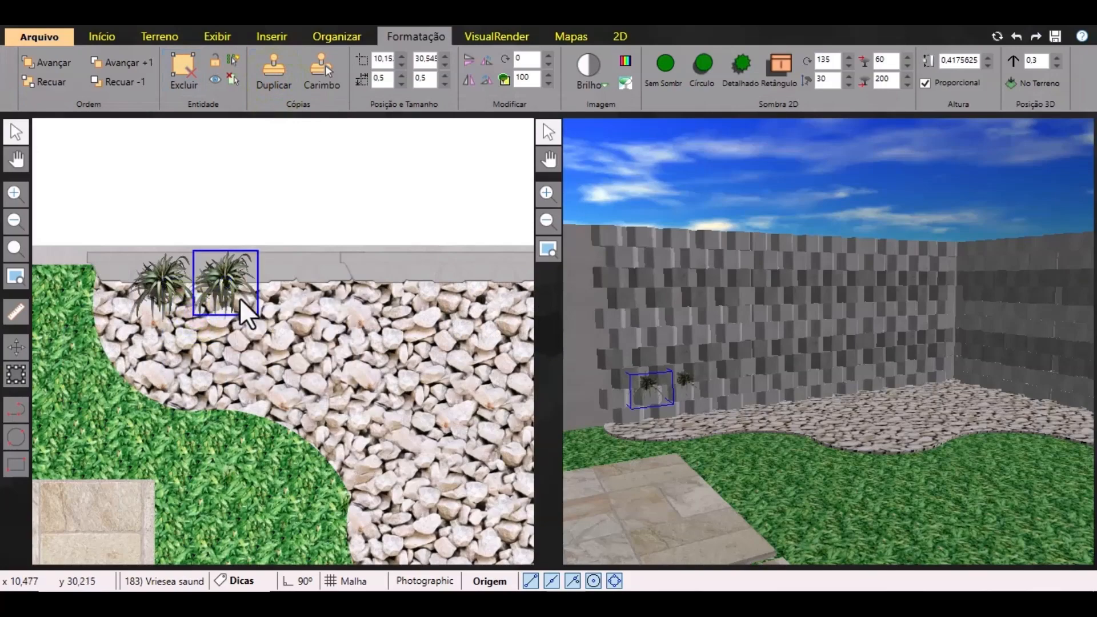
key("Left")
key("Right")
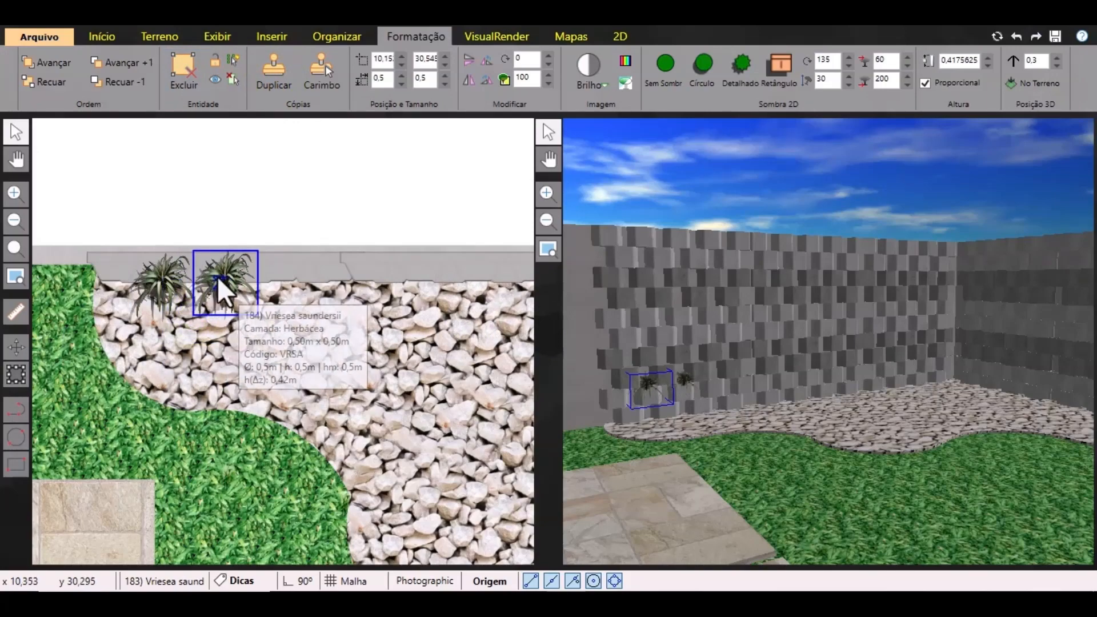
scroll(215, 278, "up", 1)
left_click_drag(231, 275, 225, 277)
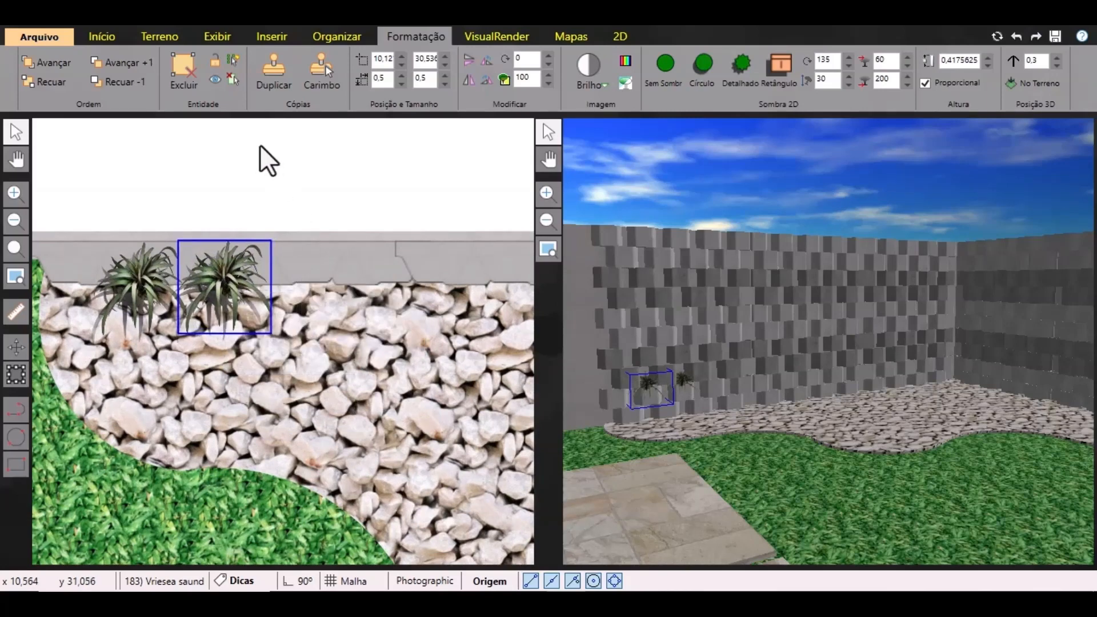
Add a third and a fourth Vriesea by duplication along the rear wall, at x about 10,57 and 11,03.
left_click(280, 73)
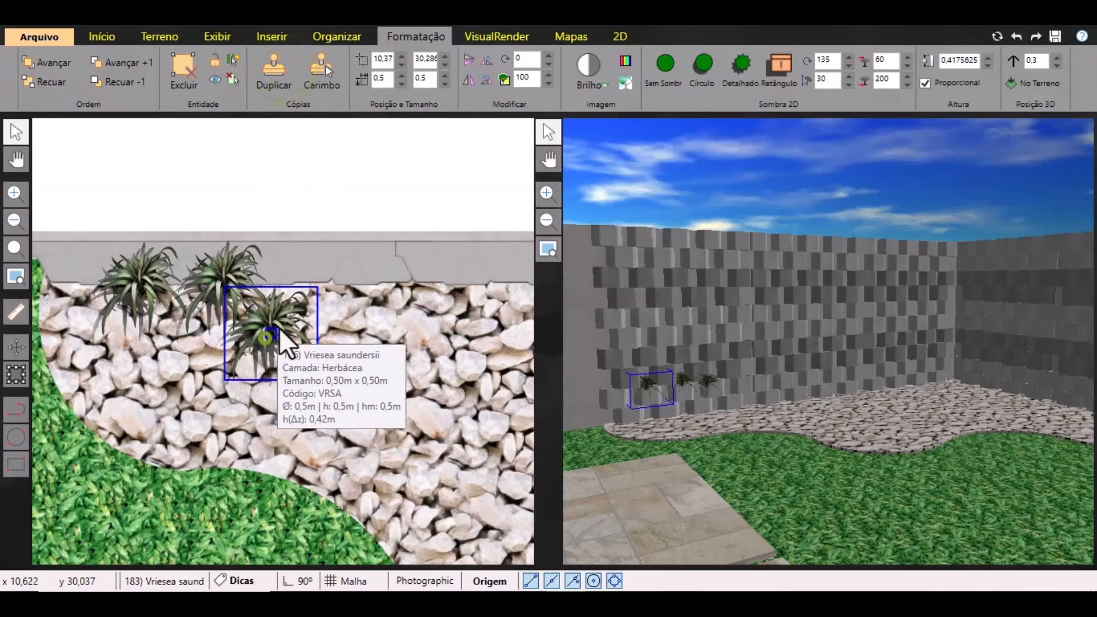
left_click_drag(279, 328, 306, 283)
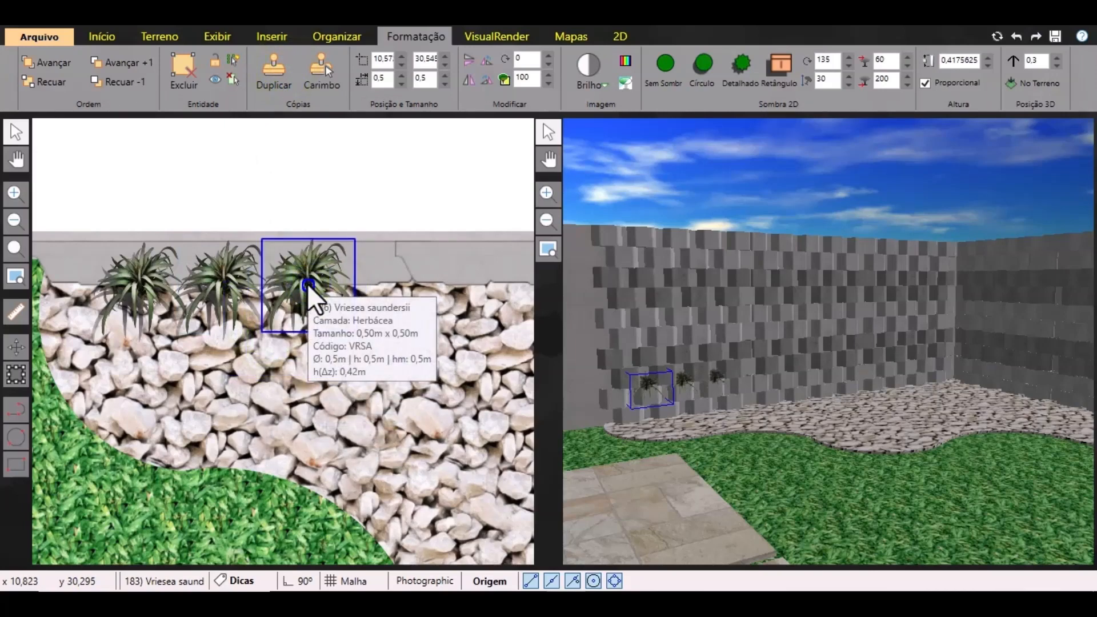
left_click(275, 80)
scroll(306, 409, "down", 3)
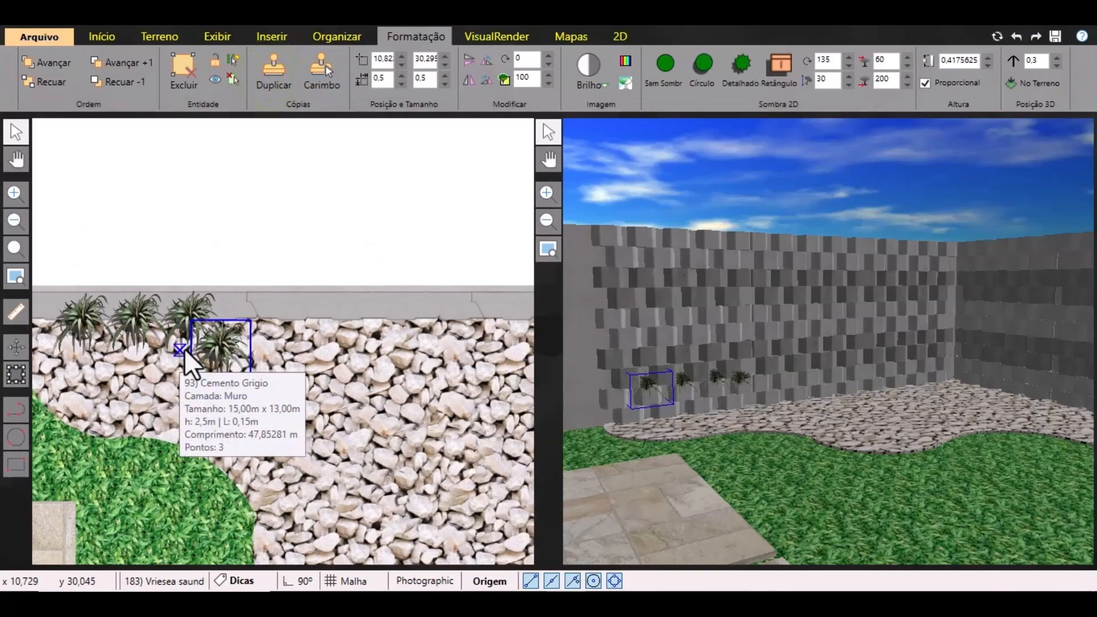
left_click_drag(219, 344, 252, 320)
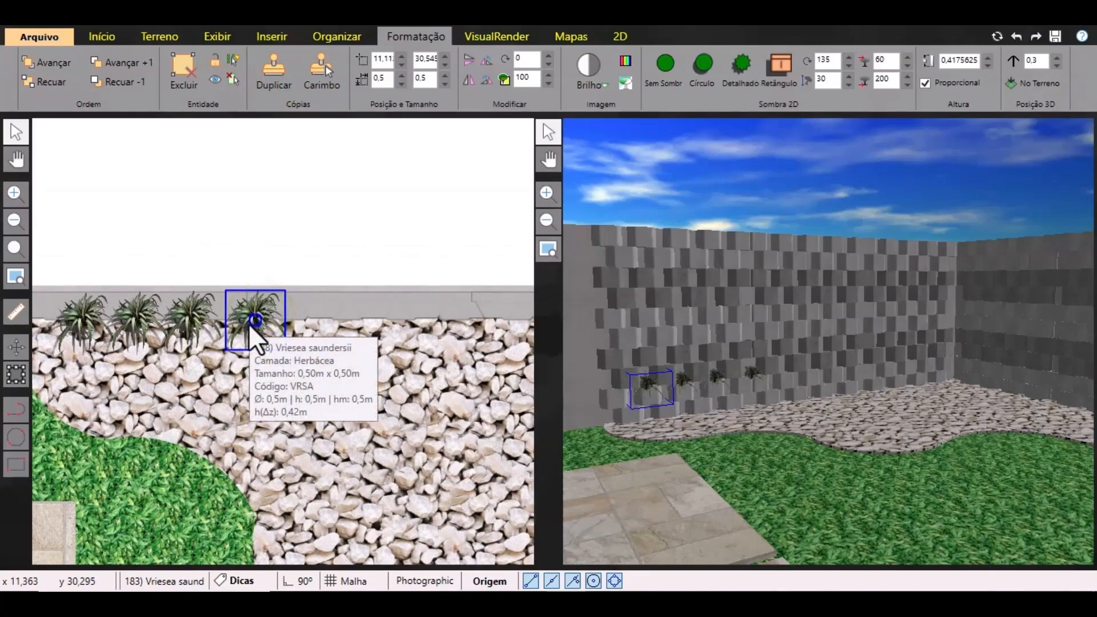
key("Left")
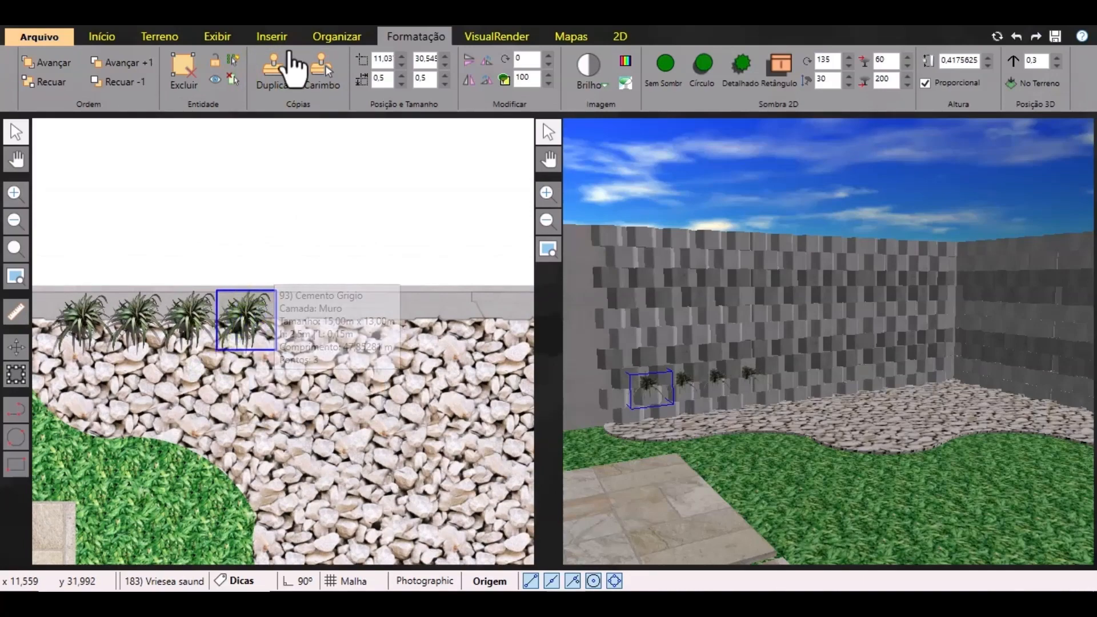
Continue the row toward the corner with three more duplicated plants, from x about 11,60 to about 12,67.
left_click(275, 69)
left_click_drag(297, 328, 315, 315)
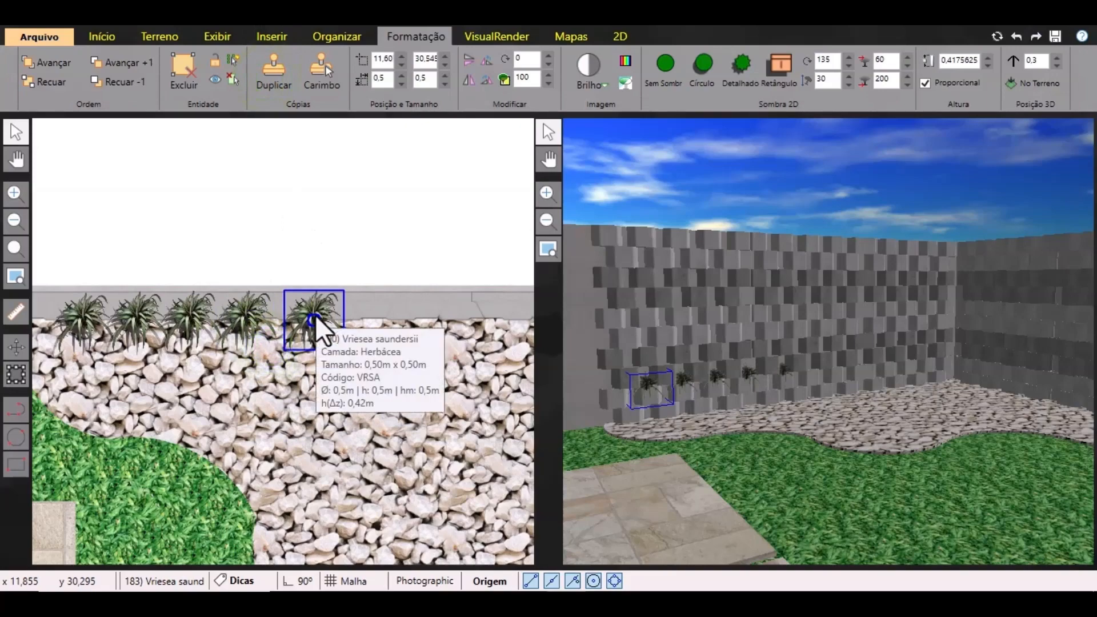
left_click(275, 77)
left_click_drag(338, 358, 454, 315)
left_click(284, 72)
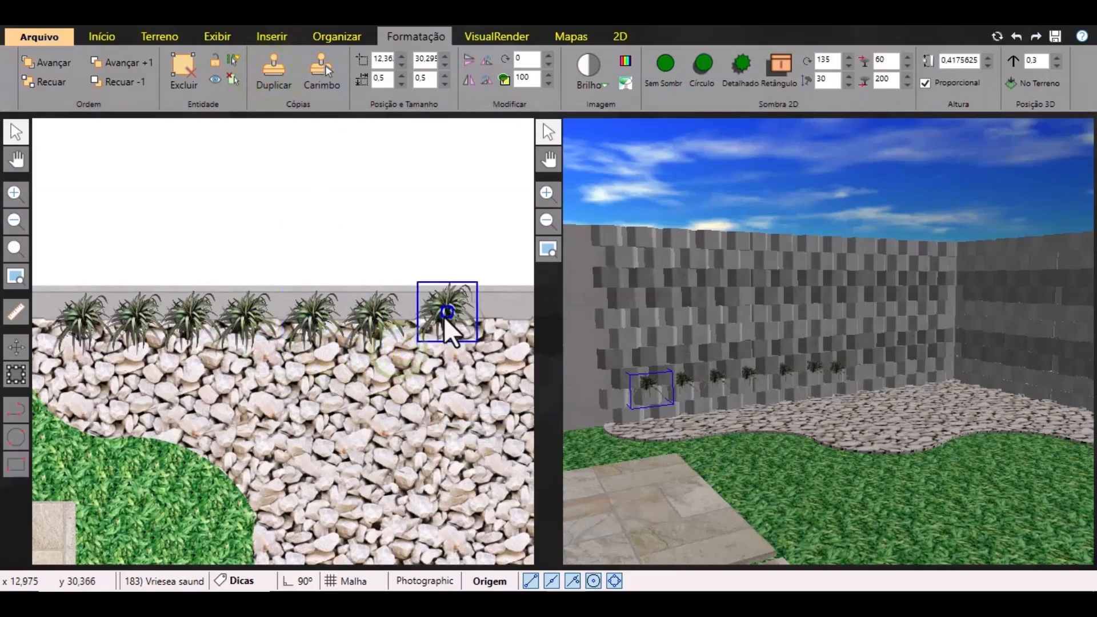
middle_click_drag(401, 472, 149, 492)
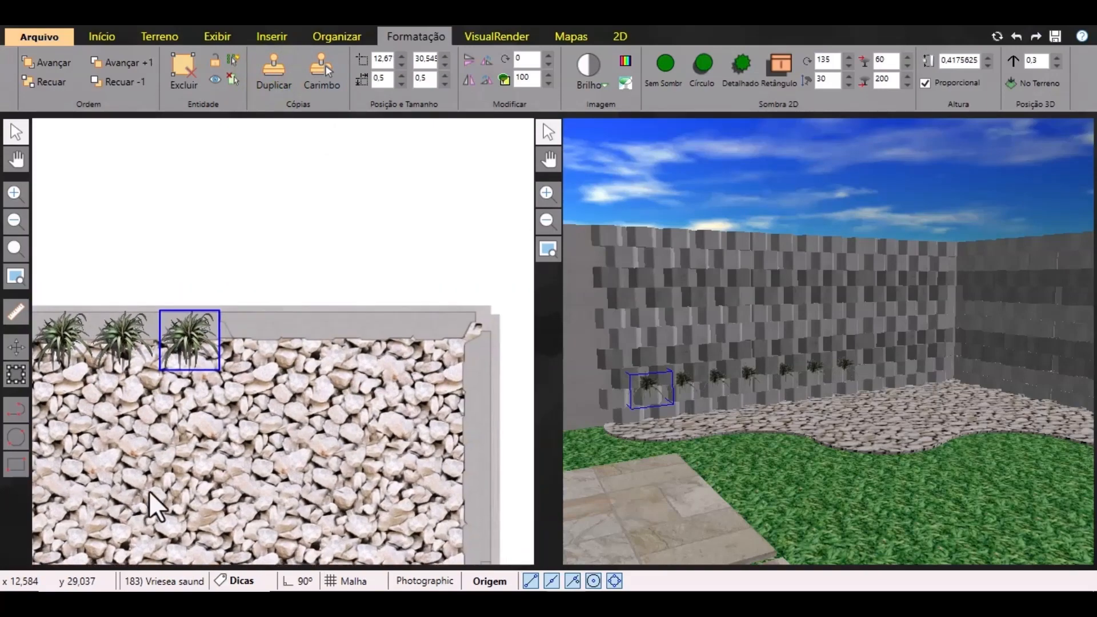
Duplicate an eighth plant at x about 13,09 and shift the seventh slightly toward the sixth to even the spacing.
left_click(273, 76)
left_click_drag(222, 369, 274, 339)
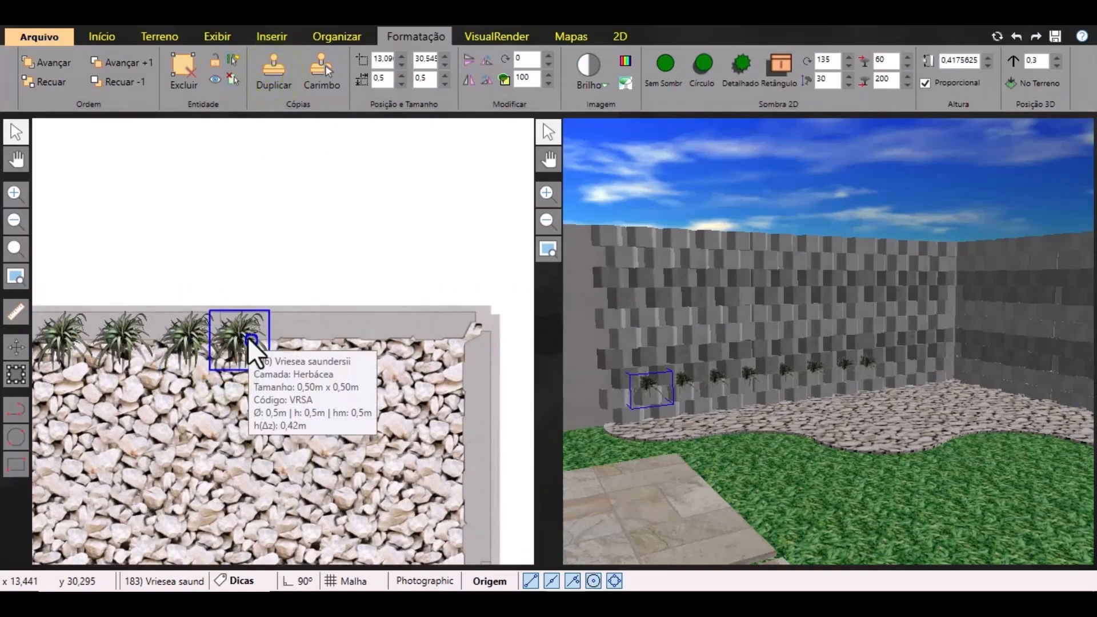
left_click(187, 338)
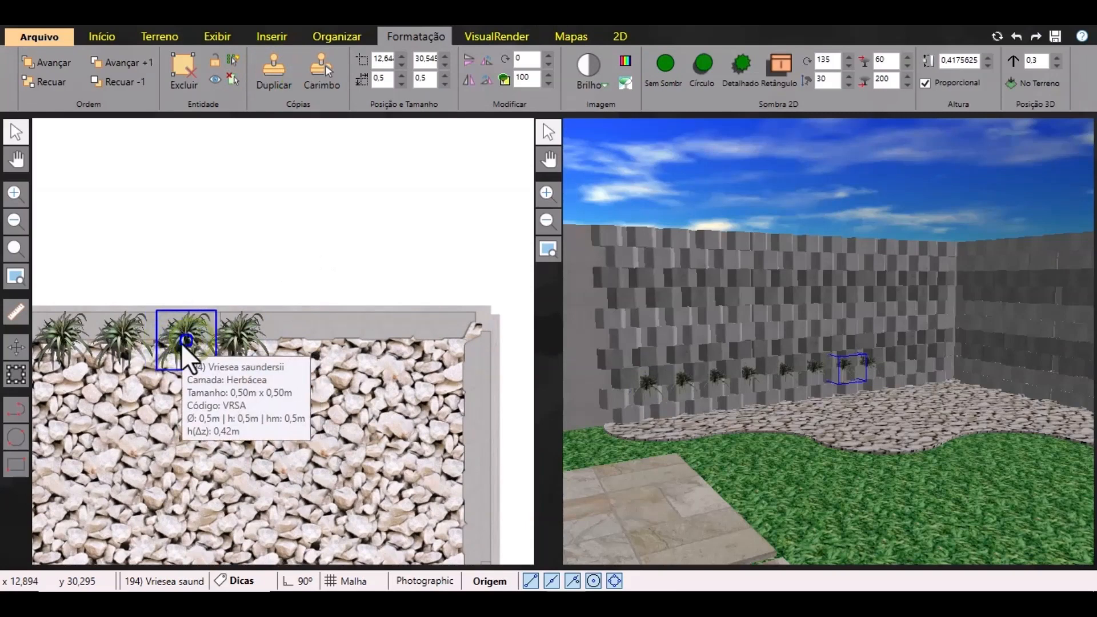
key("ctrl+z")
Complete the row up to the wall corner with three more duplicated plants, the last at x about 14,60.
left_click(274, 69)
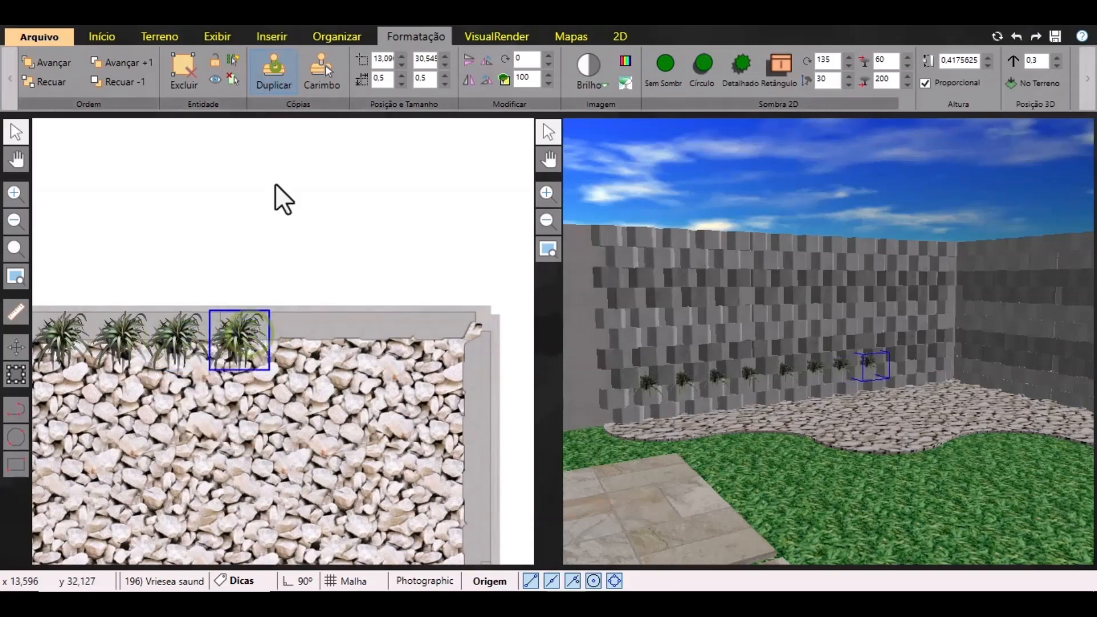
left_click(274, 68)
left_click_drag(330, 374, 419, 340)
left_click(275, 66)
left_click(426, 351)
left_click(384, 370)
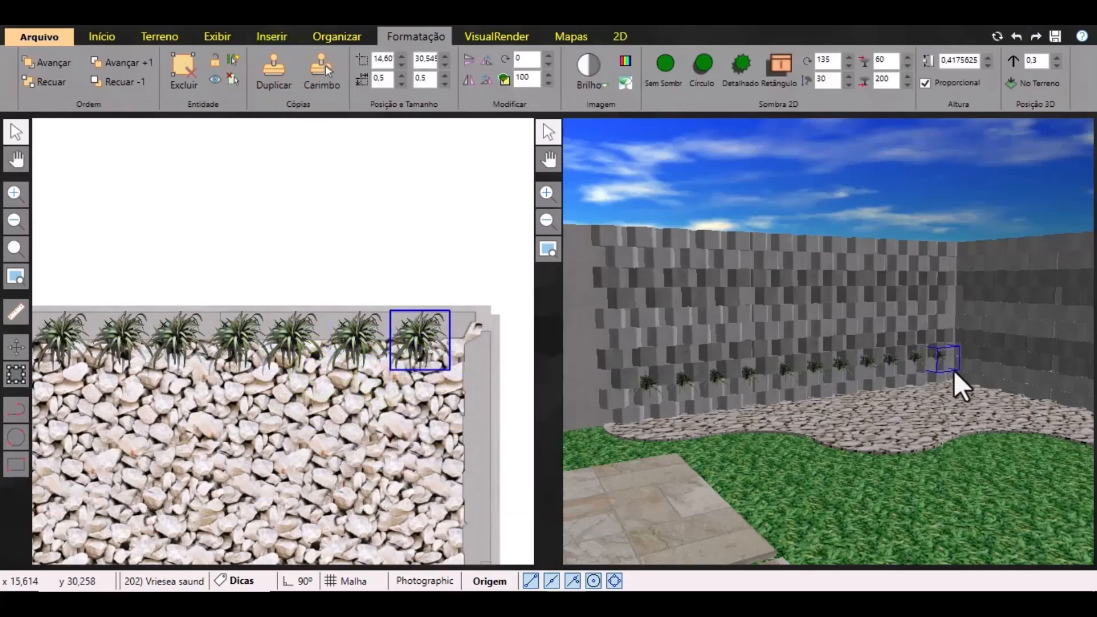
scroll(383, 378, "down", 3)
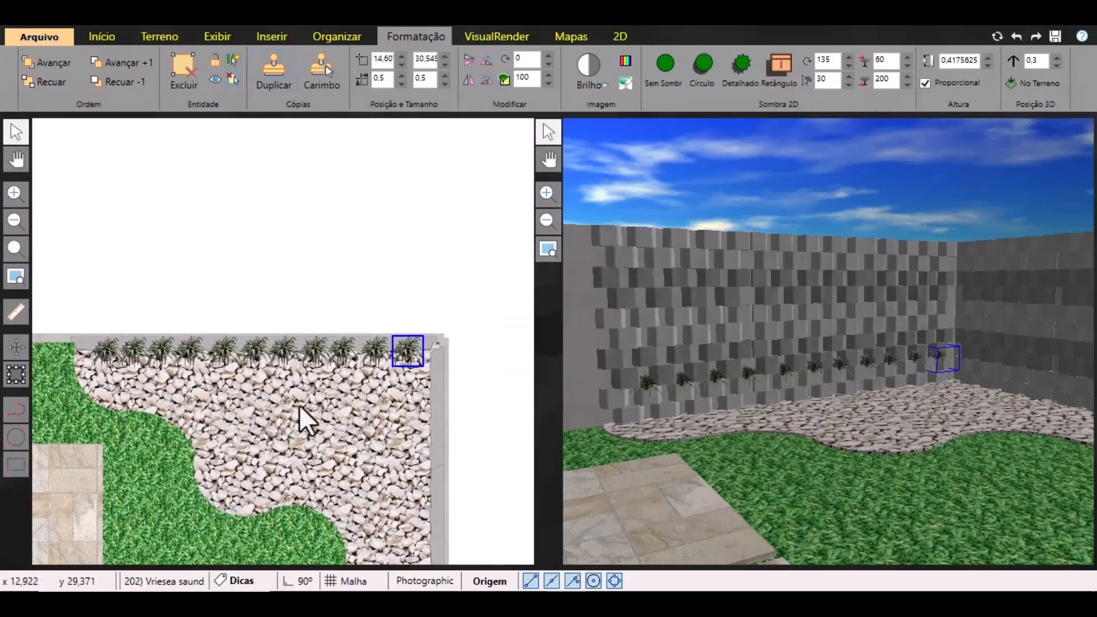
left_click_drag(116, 307, 534, 382)
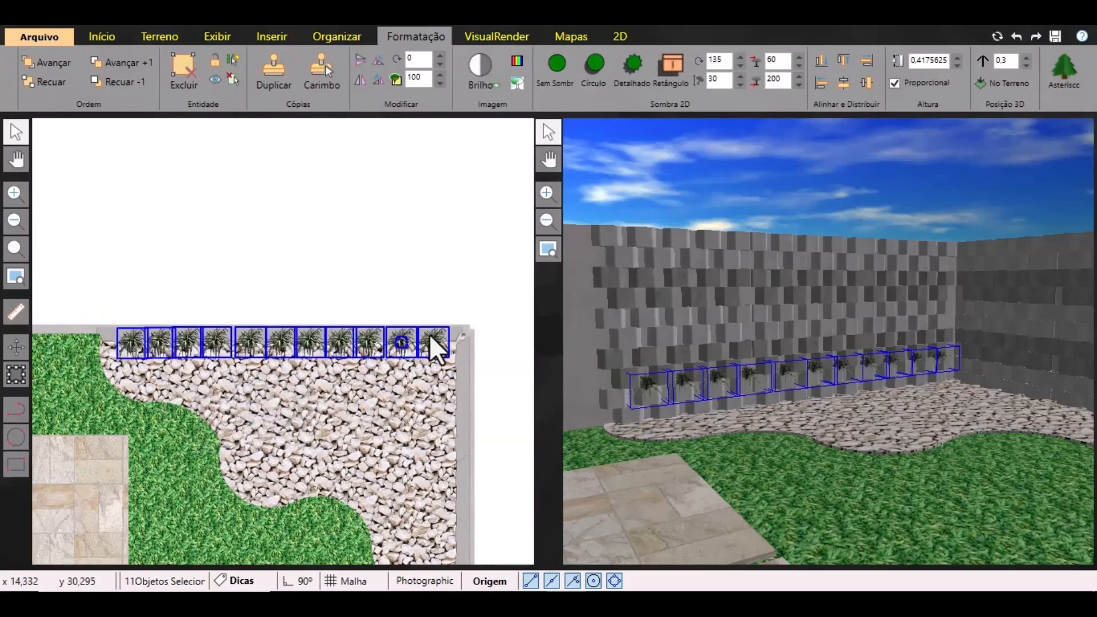
left_click(439, 272)
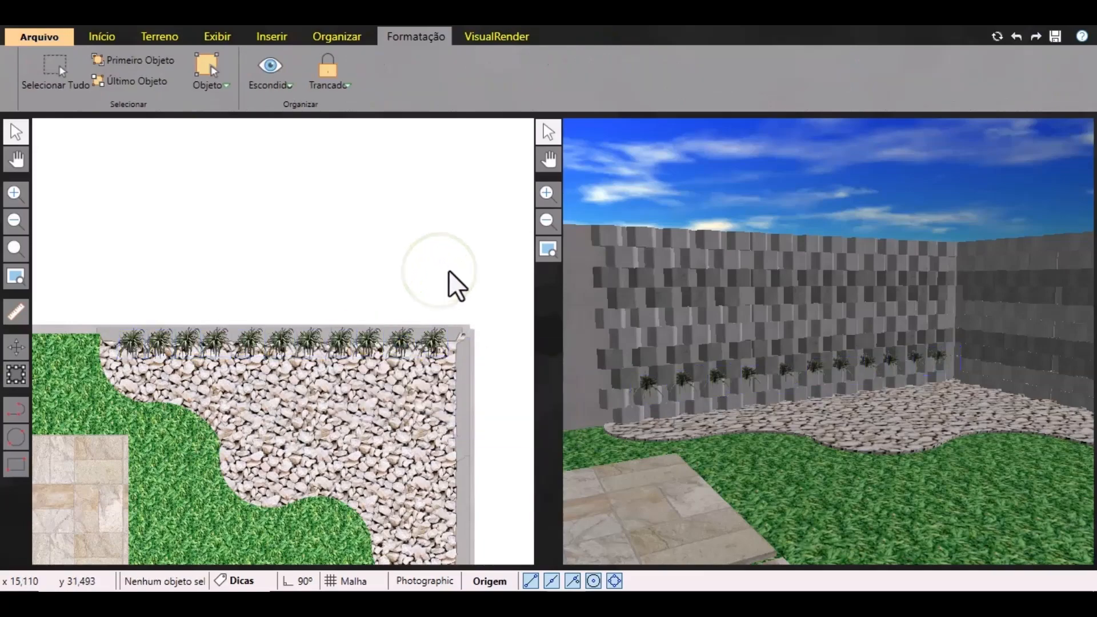
Select all plants identical to the first, duplicate the row, and place the copy over the rear wall, offset toward its outer end.
left_click(131, 341)
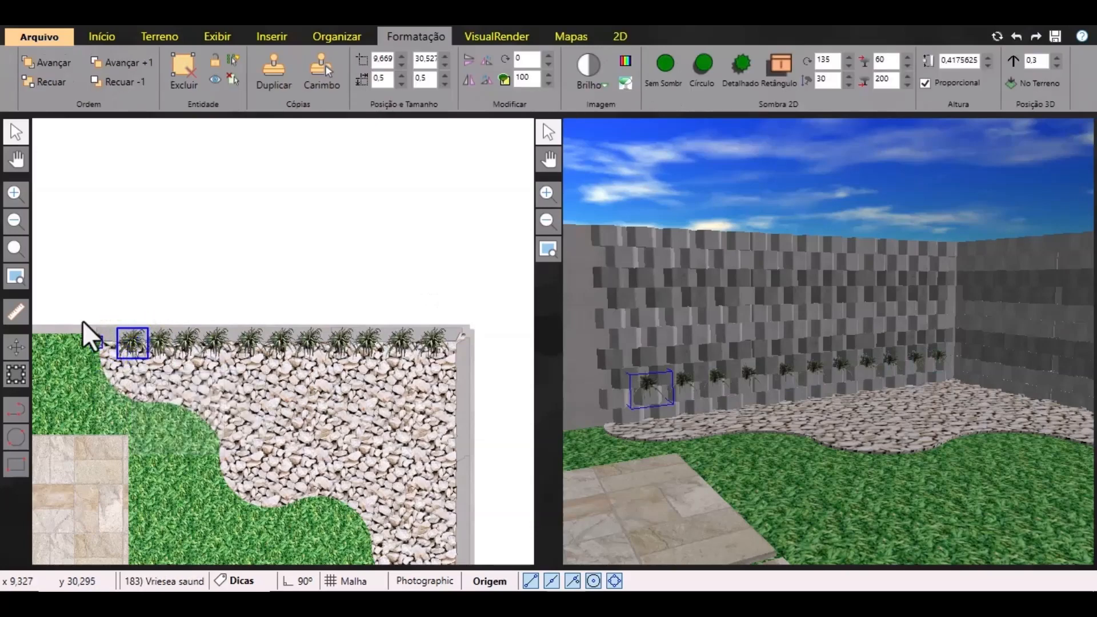
left_click(417, 36)
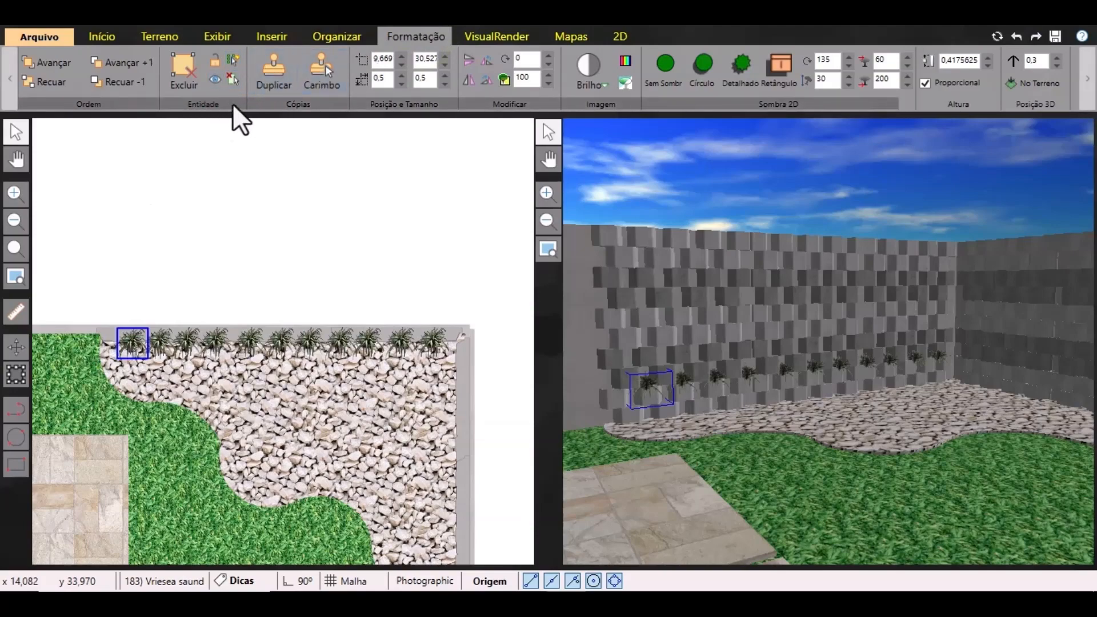
left_click(234, 59)
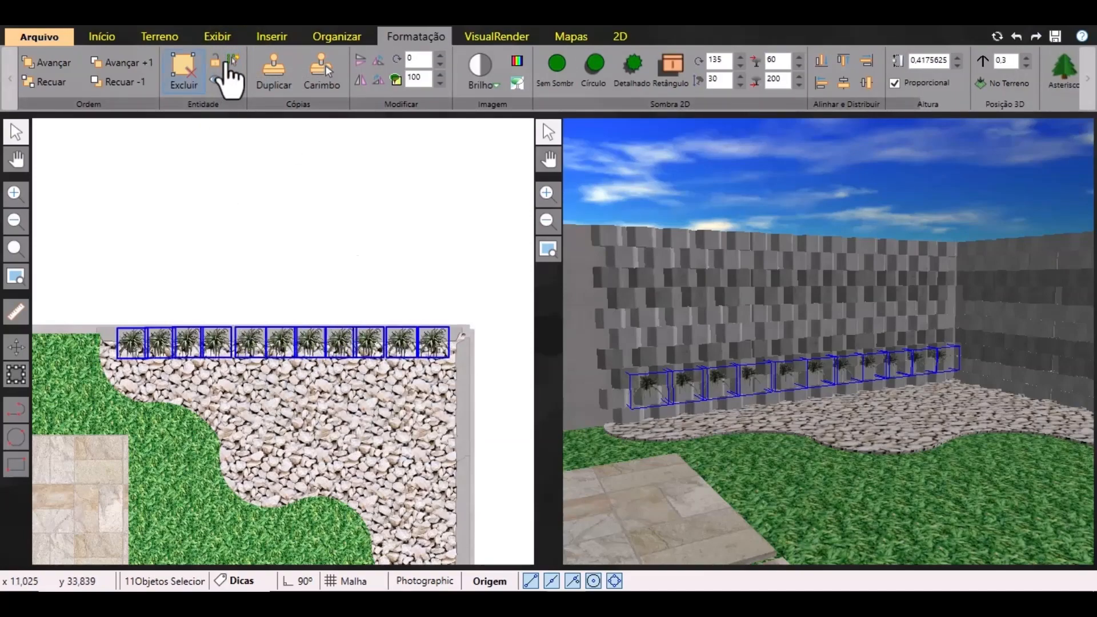
left_click(276, 71)
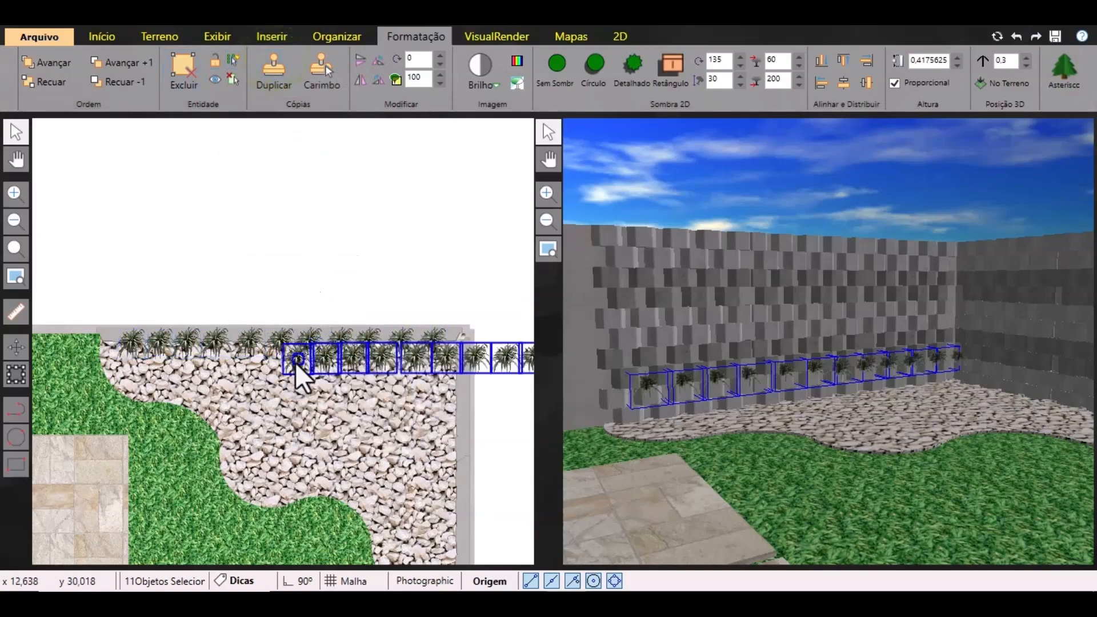
left_click_drag(276, 339, 124, 356)
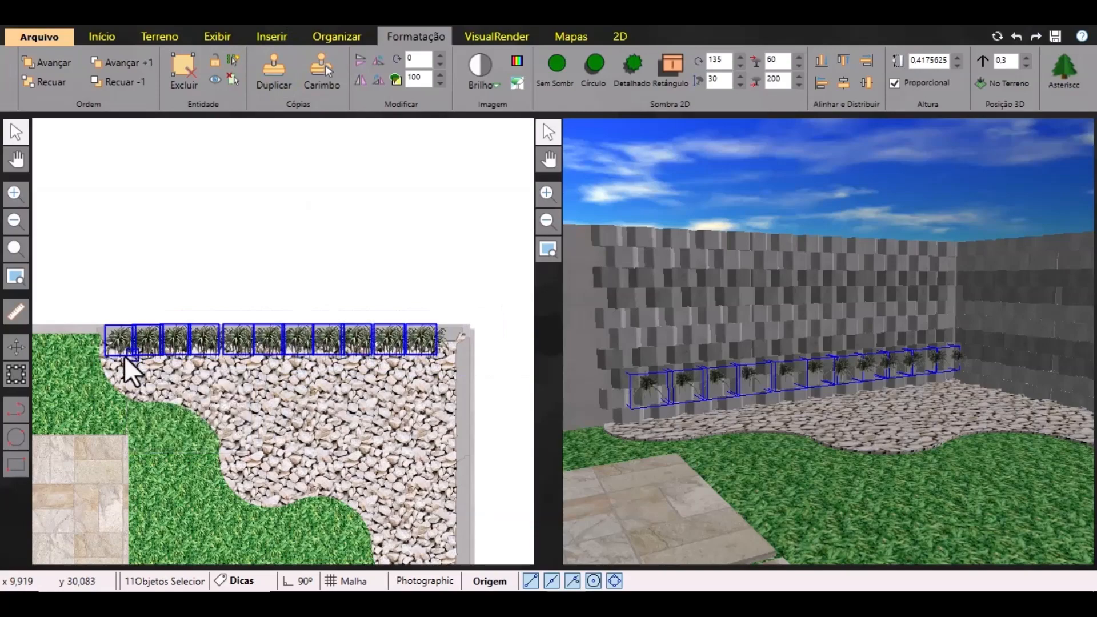
scroll(87, 366, "up", 1)
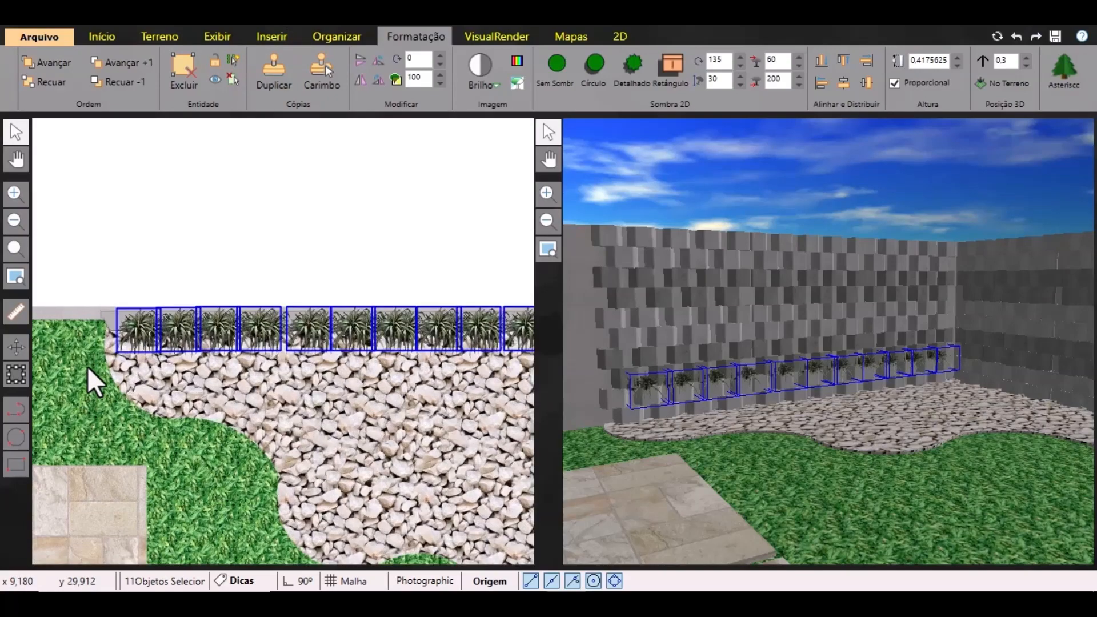
scroll(105, 349, "up", 3)
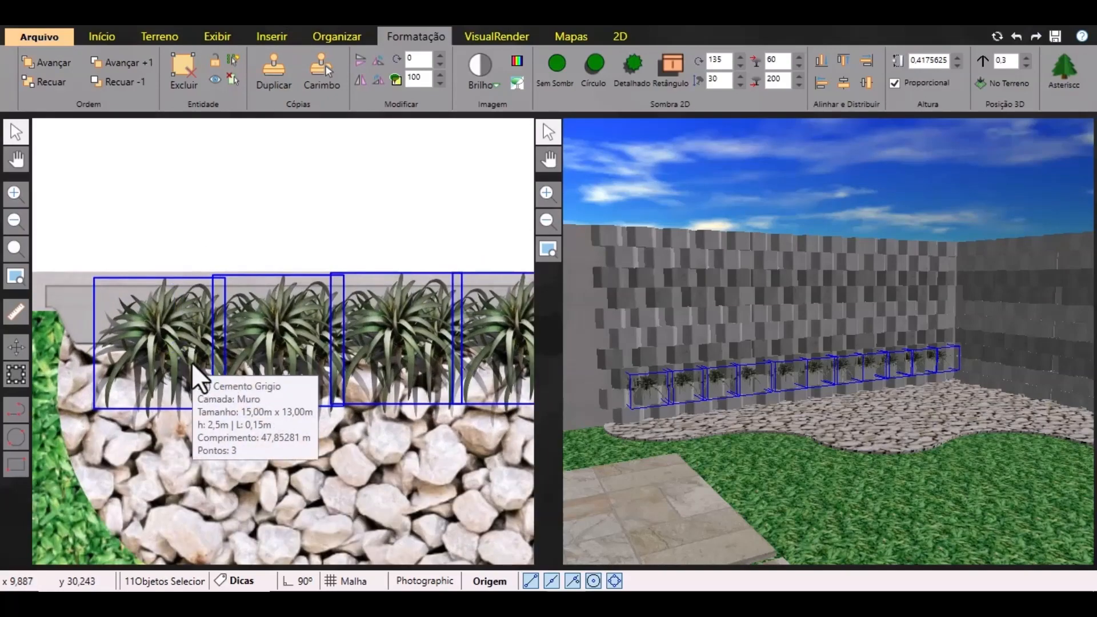
left_click_drag(146, 342, 126, 349)
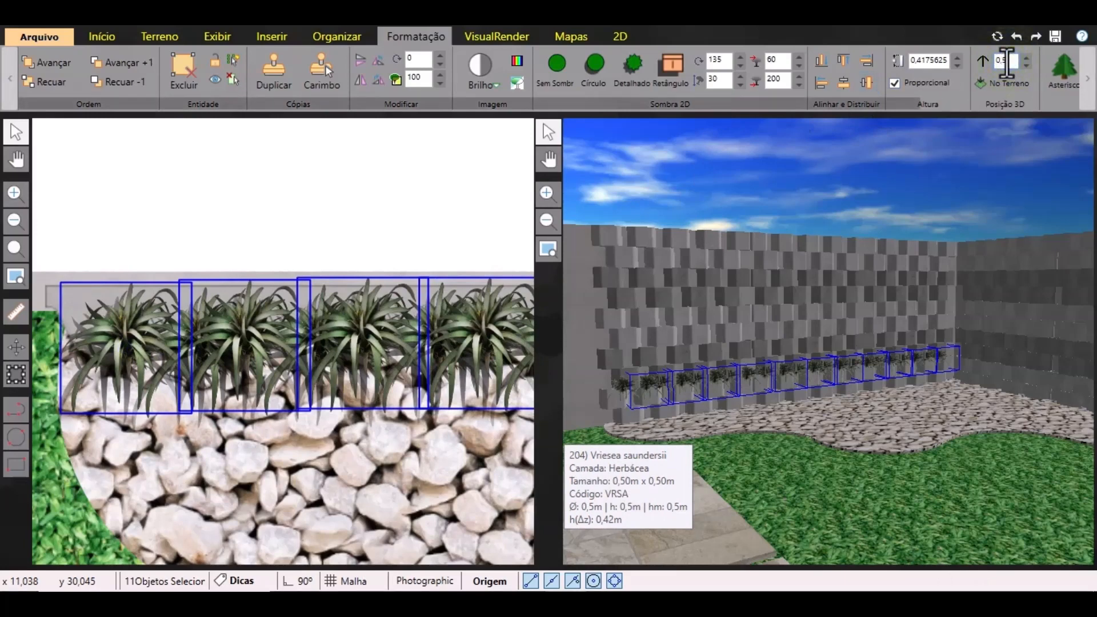
Raise the duplicated row's 3D position to 0,55 m and shift it slightly toward the corner to align with the blocks.
key("Return")
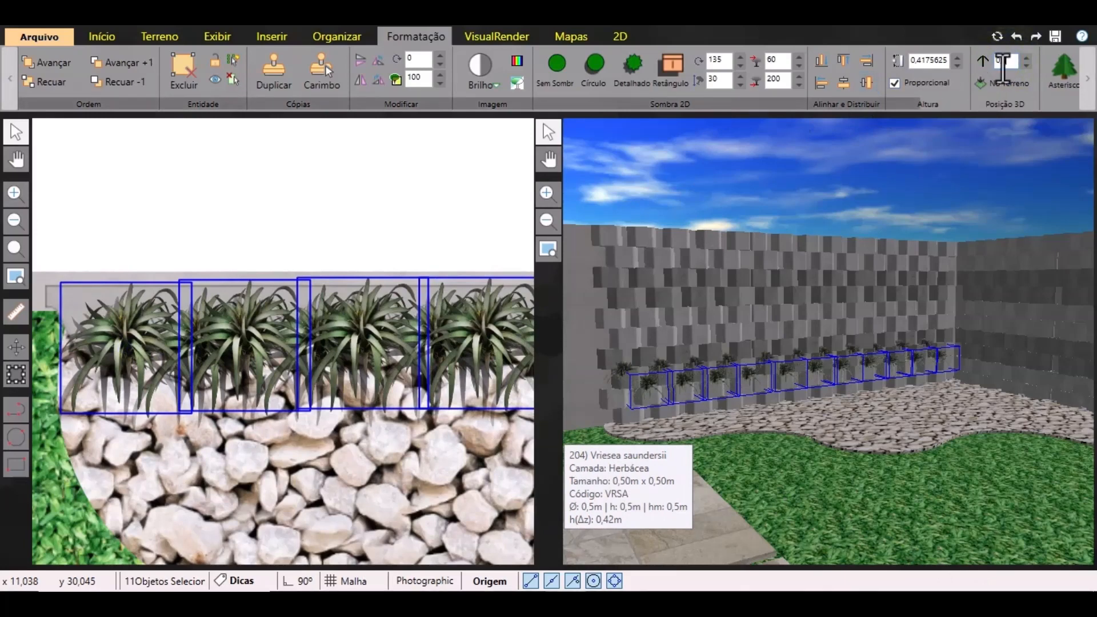
type("55")
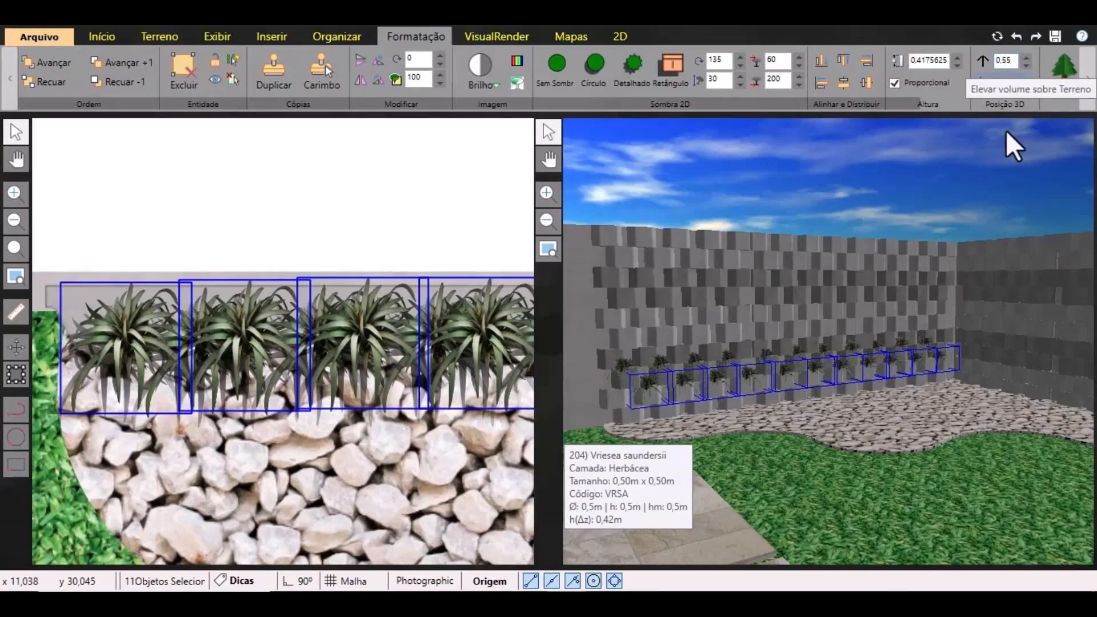
key("Return")
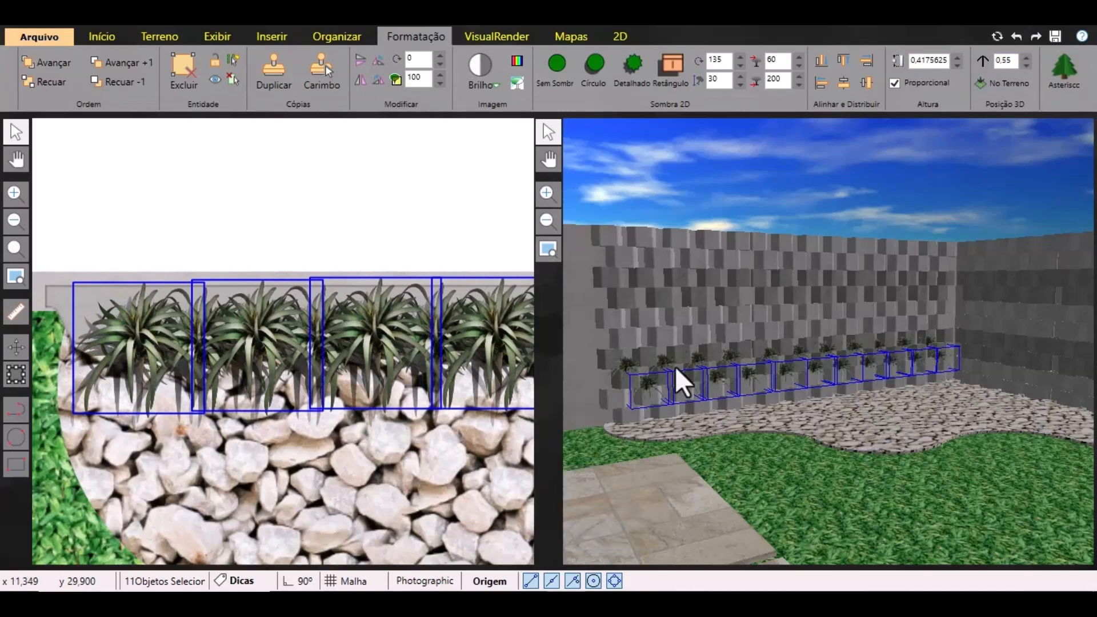
Duplicate the 0,55 m row, stagger the copy toward the corner along the rear wall, and raise it to 0,8 m.
scroll(164, 337, "down", 5)
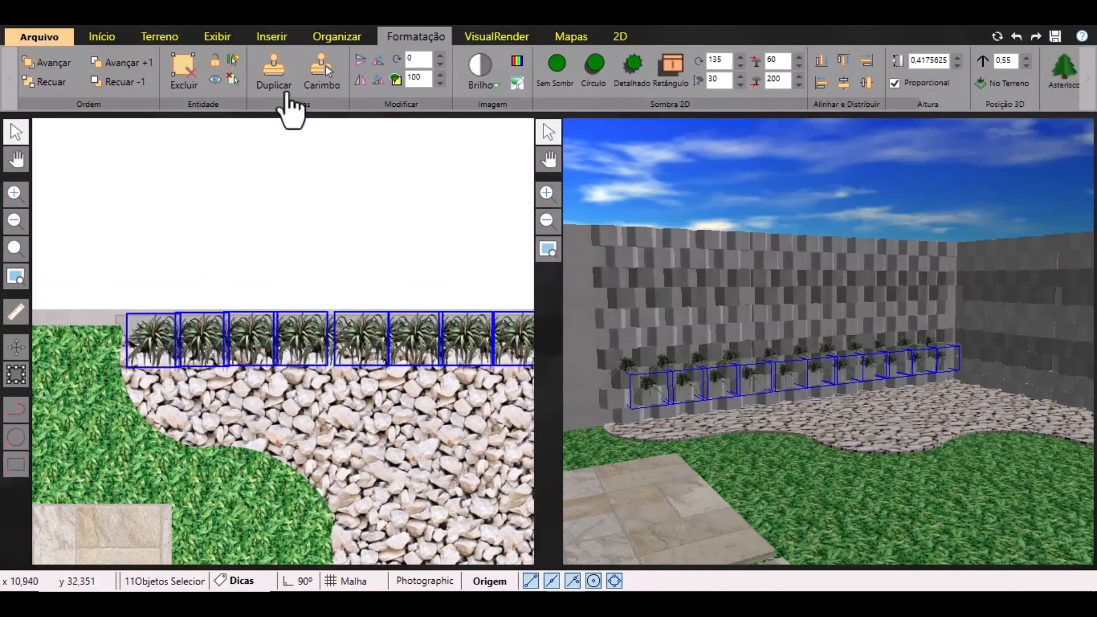
left_click(286, 94)
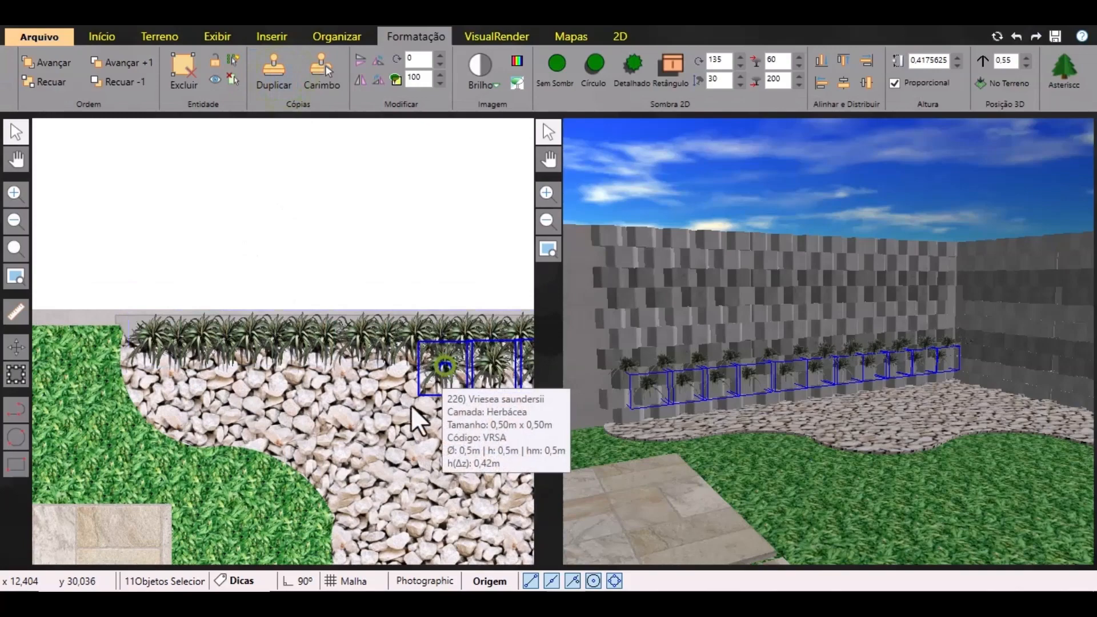
left_click_drag(412, 406, 184, 341)
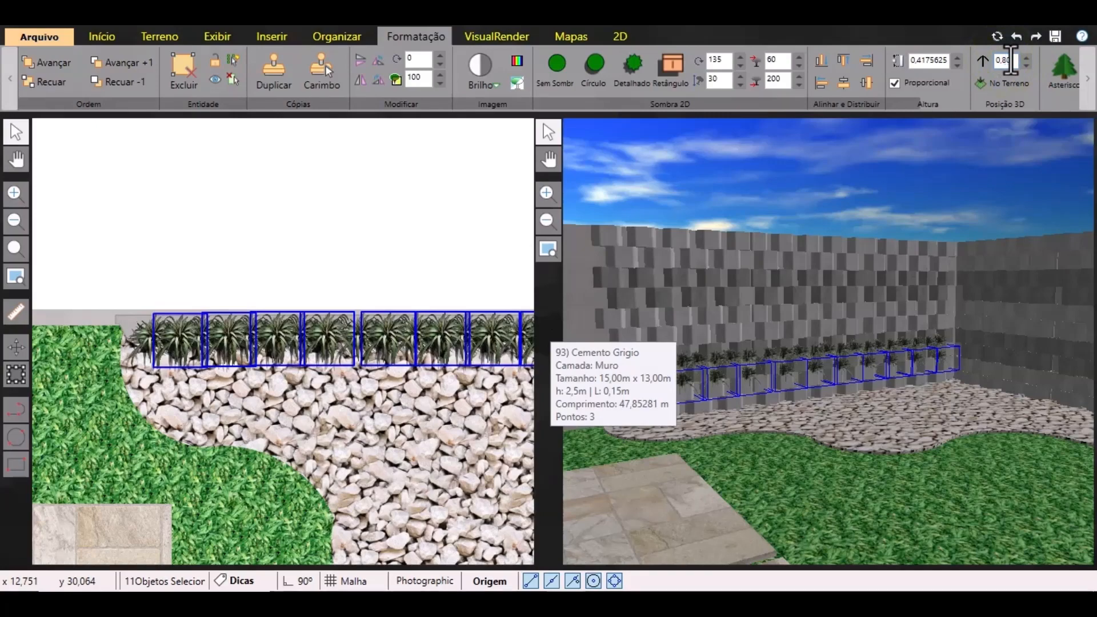
key("Return")
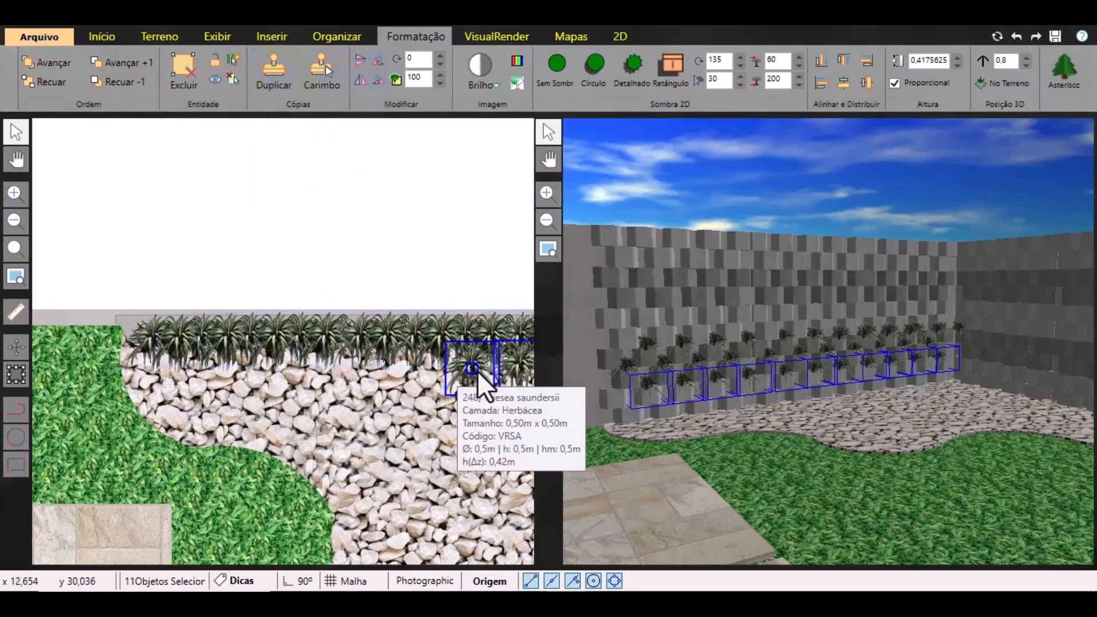
Shift the newly duplicated plant row to the rear wall's outer end and set its 3D position to 1,05 m.
left_click_drag(481, 370, 148, 337)
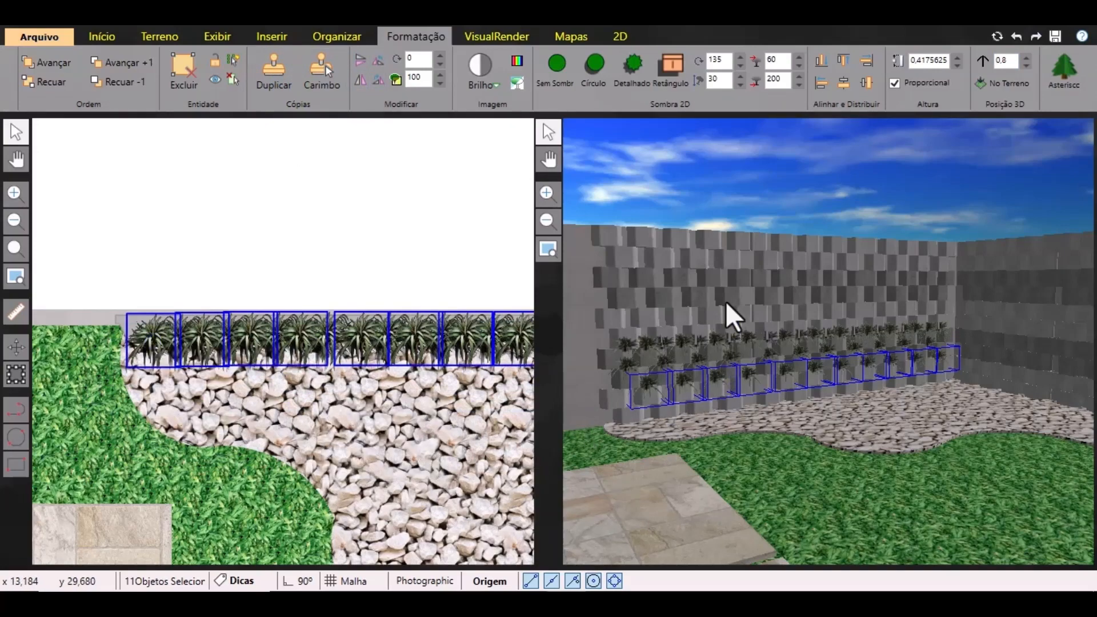
double_click(1008, 61)
key("BackSpace")
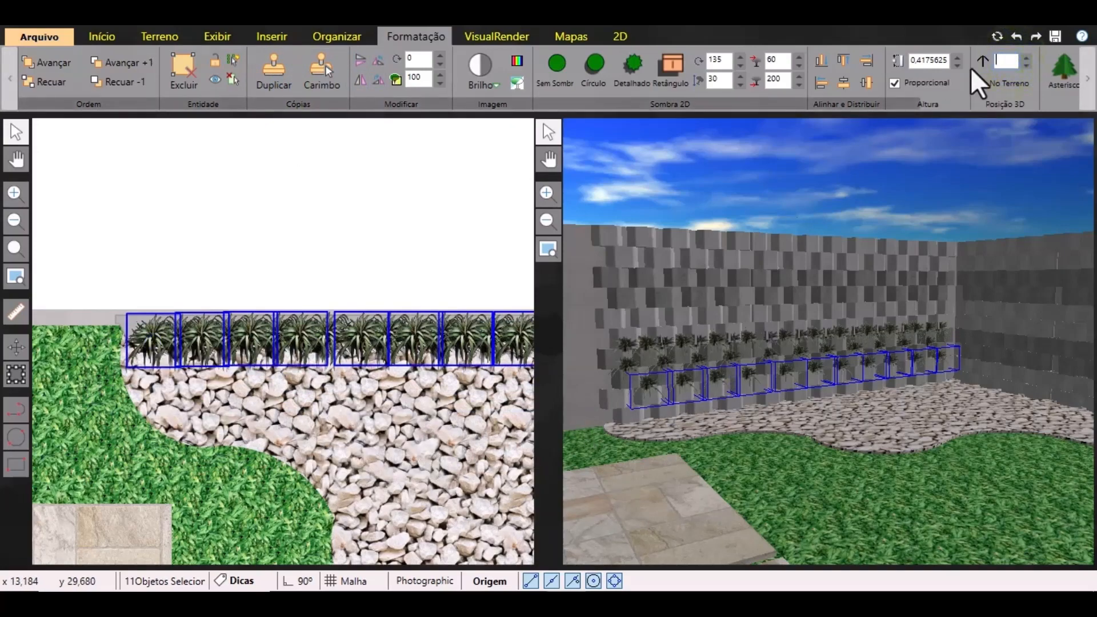
type("1,1")
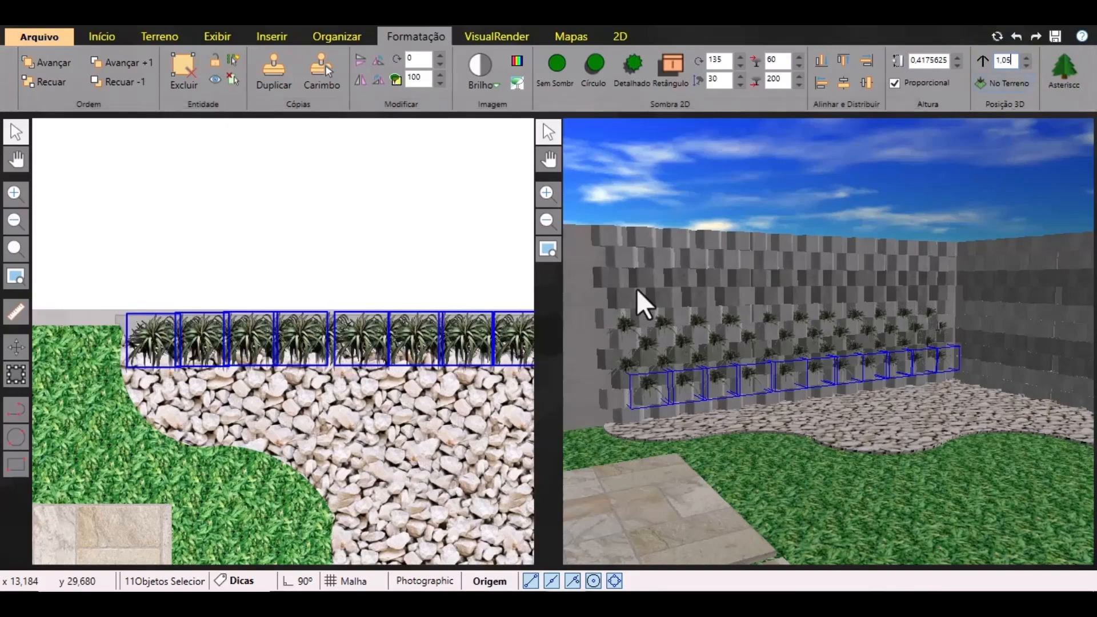
Duplicate the 1,05 m row, stagger the copy slightly toward the corner along the rear wall, and raise it to 1,3 m.
left_click(274, 67)
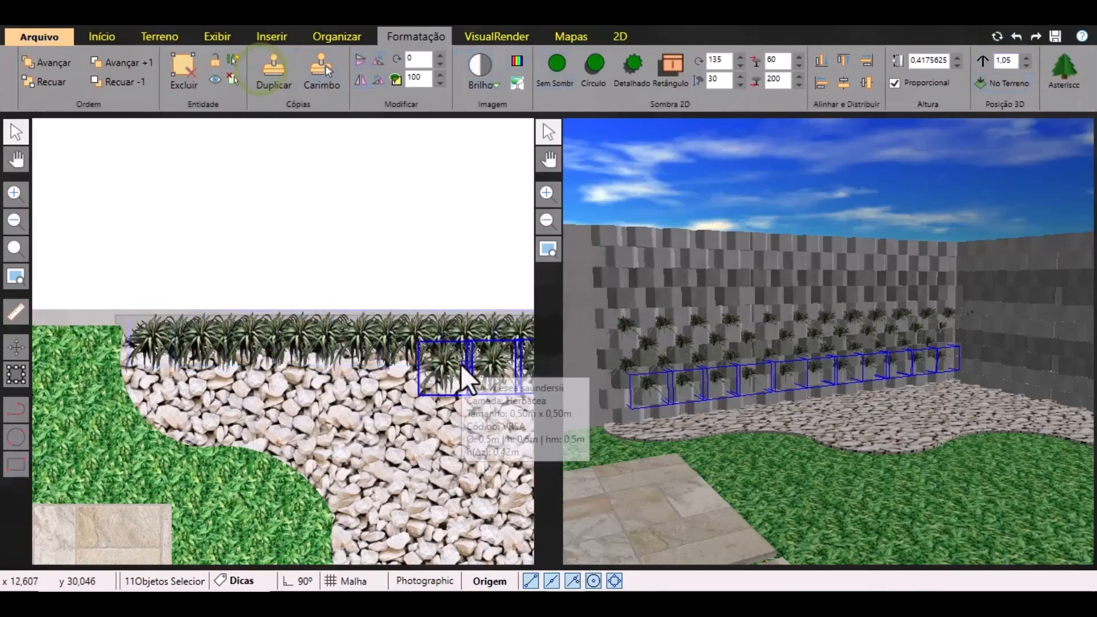
left_click_drag(183, 368, 176, 341)
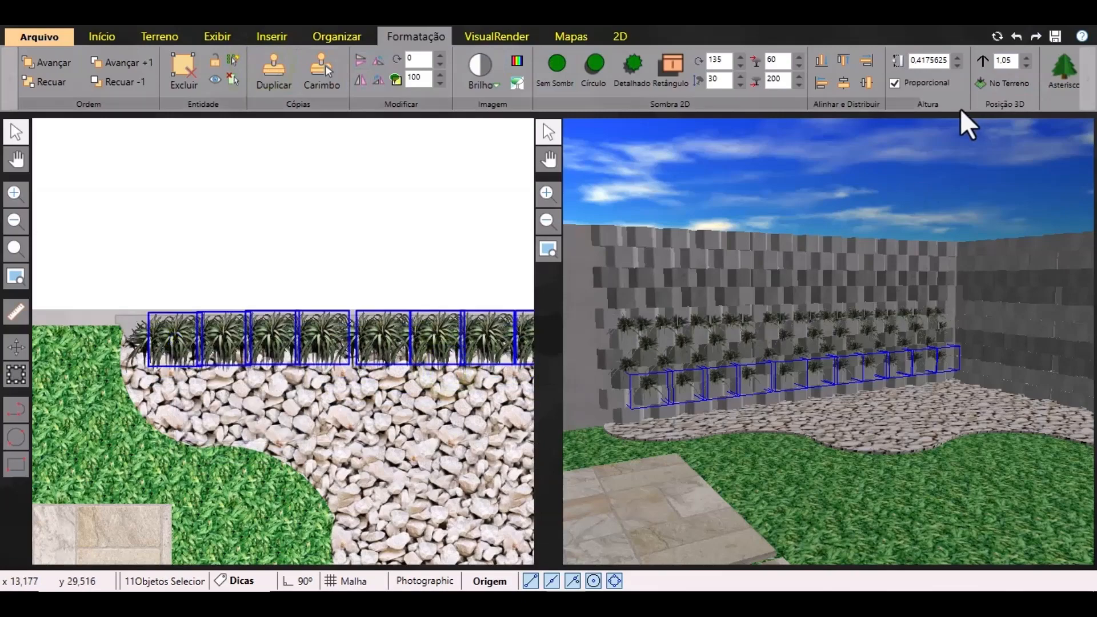
left_click_drag(1010, 63, 984, 66)
key("Return")
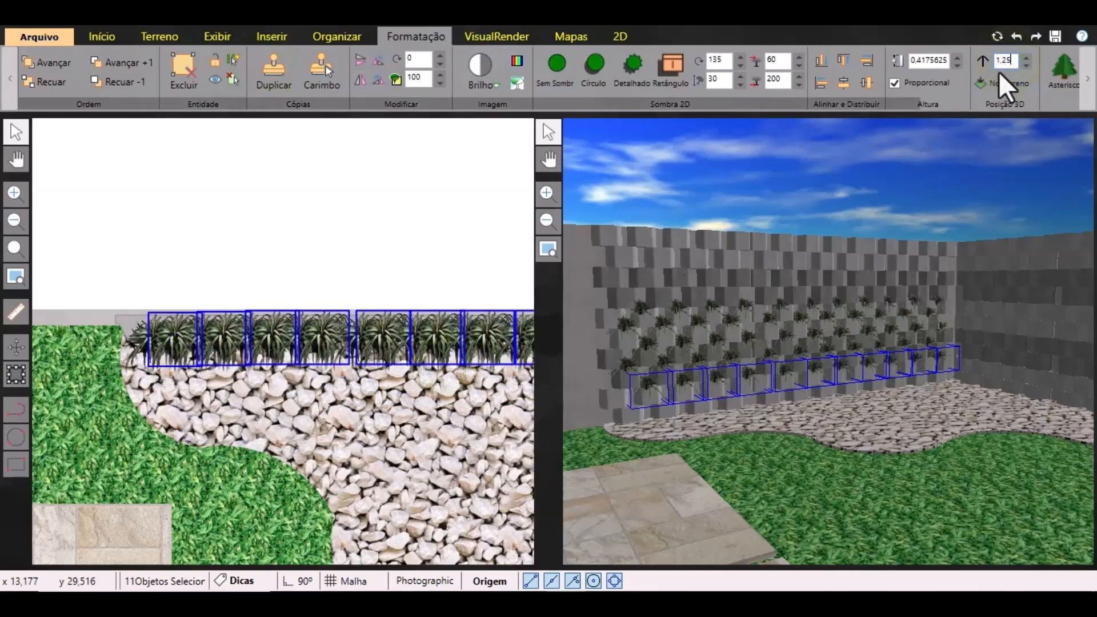
type("1,3")
key("Return")
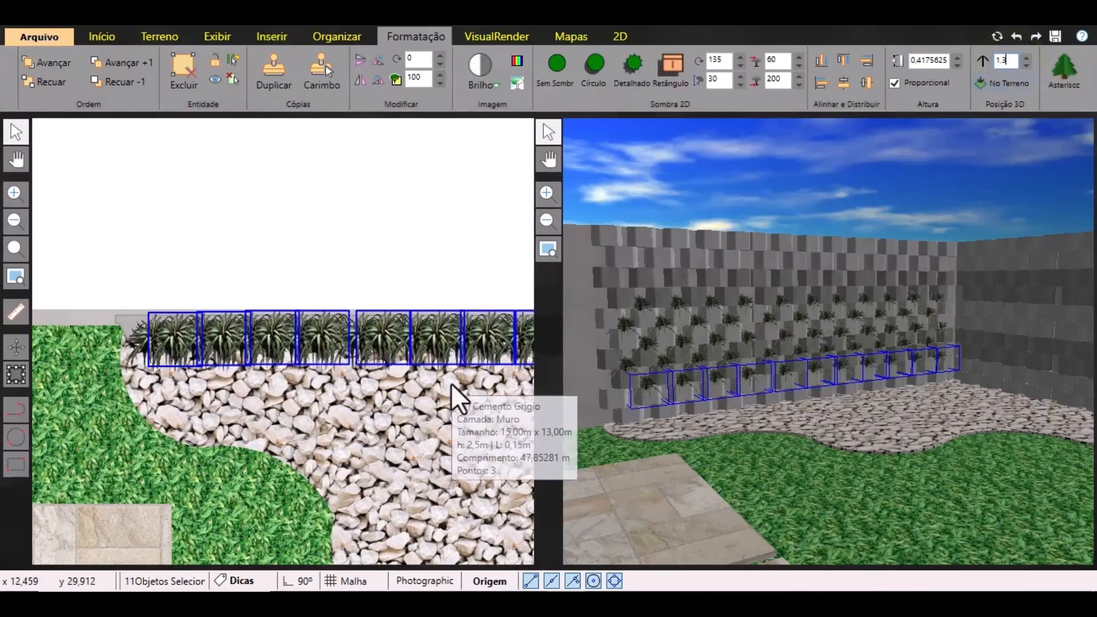
left_click_drag(177, 337, 182, 339)
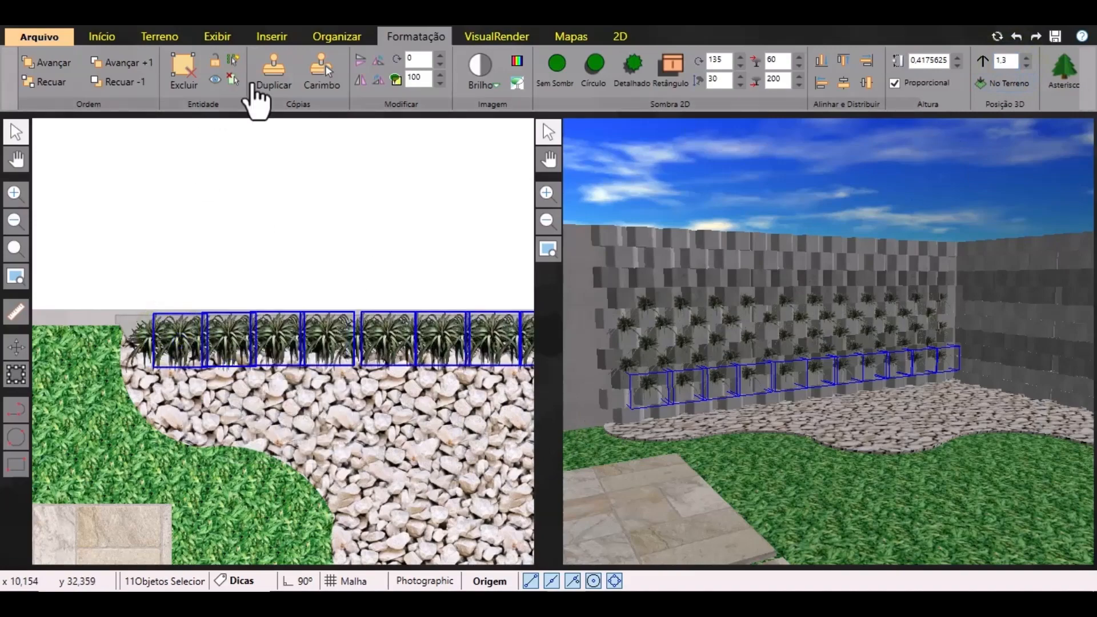
Duplicate the 1,3 m row, stagger the copy toward the rear wall's outer end, raise it to 1,55 m, and deselect it.
left_click(269, 80)
left_click_drag(360, 405, 152, 362)
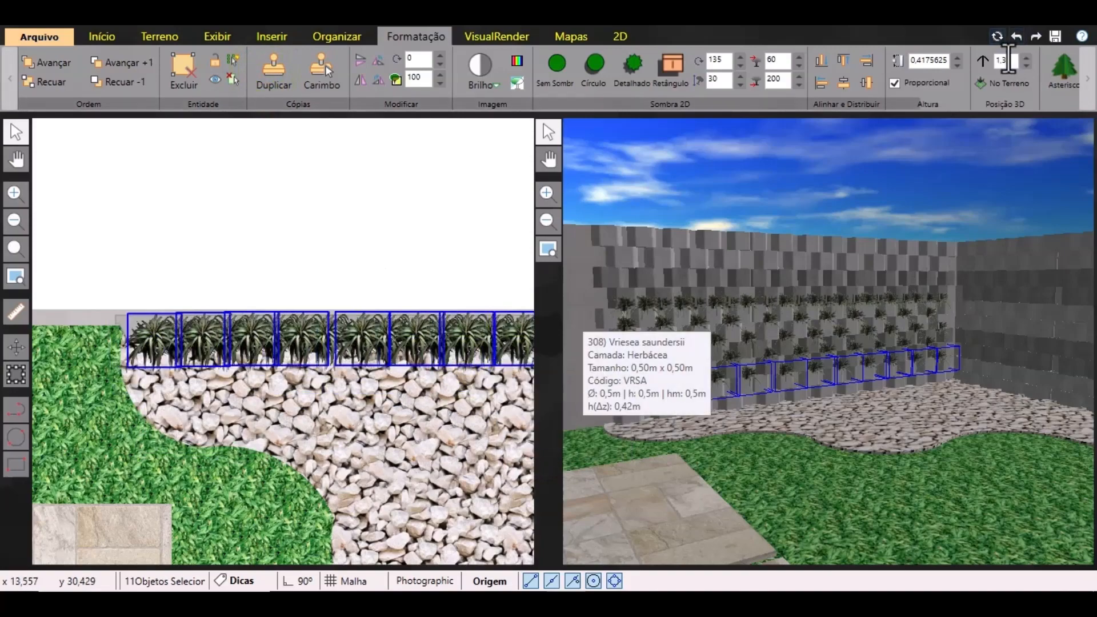
type("1")
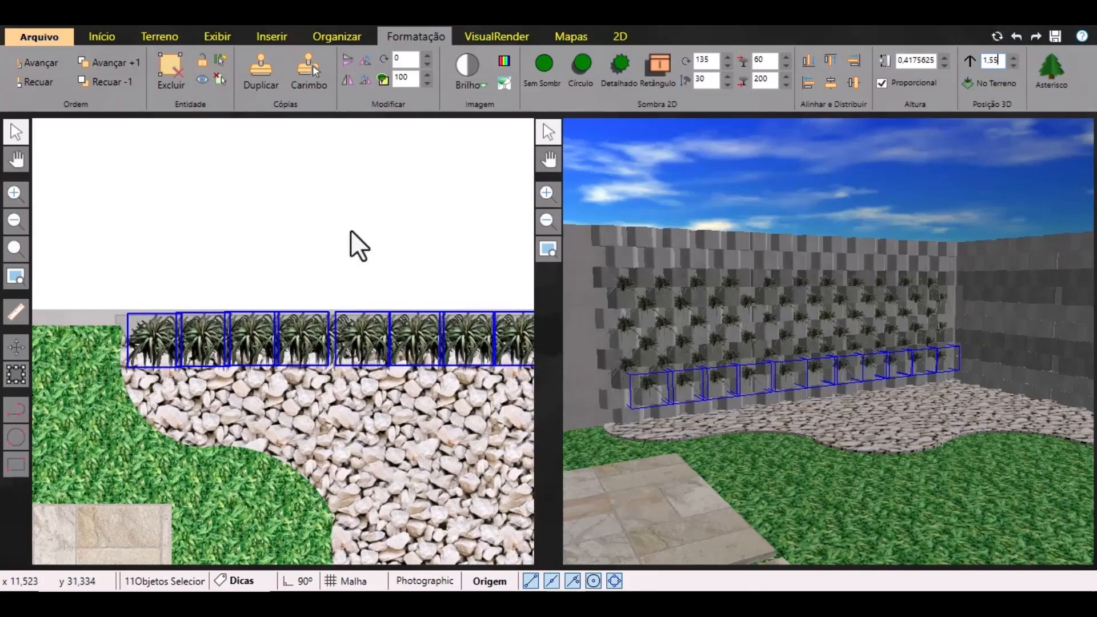
left_click(351, 231)
Insert a single Vriesea saundersii just outside the side wall, near the corner.
scroll(347, 235, "down", 4)
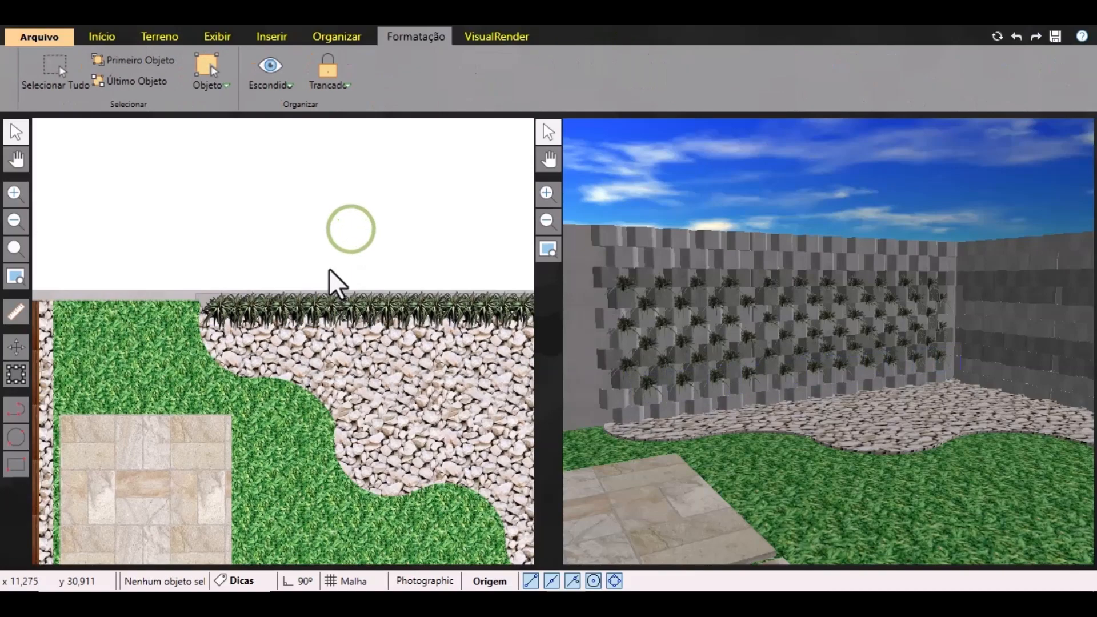
middle_click_drag(331, 363, 219, 362)
scroll(398, 311, "up", 2)
scroll(399, 297, "up", 1)
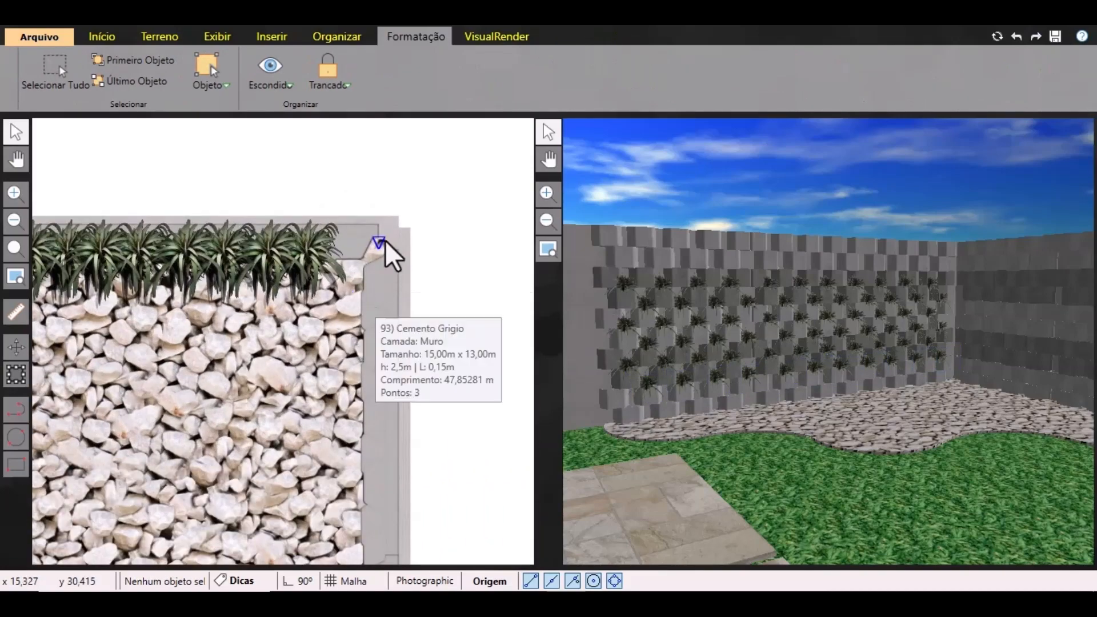
scroll(389, 254, "down", 2)
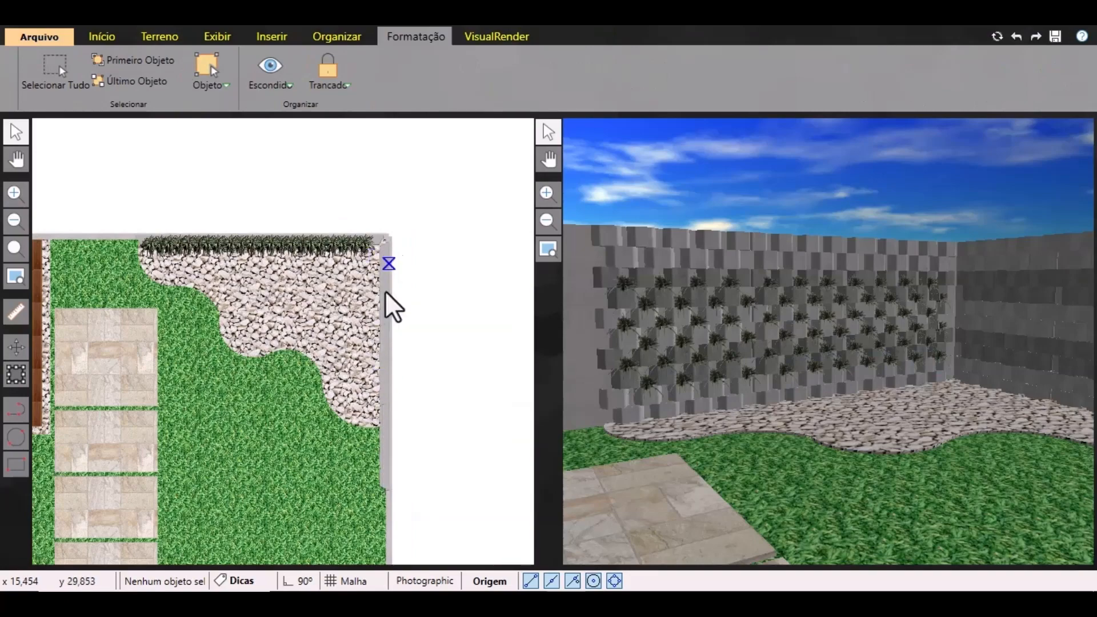
left_click(391, 452)
left_click(400, 412)
scroll(366, 256, "up", 4)
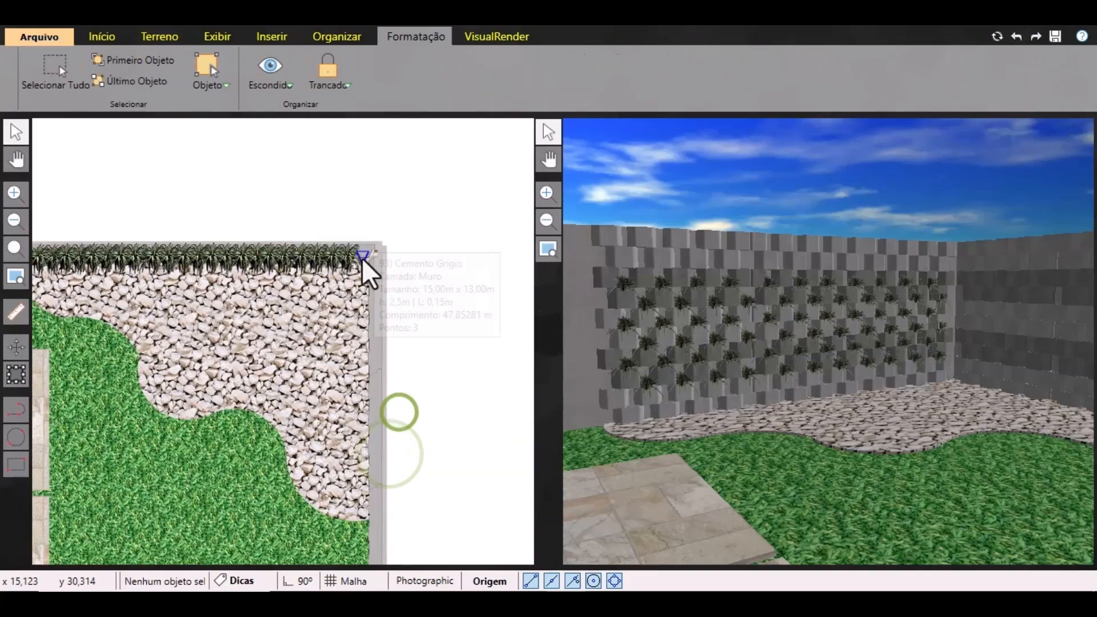
left_click(110, 35)
left_click(450, 85)
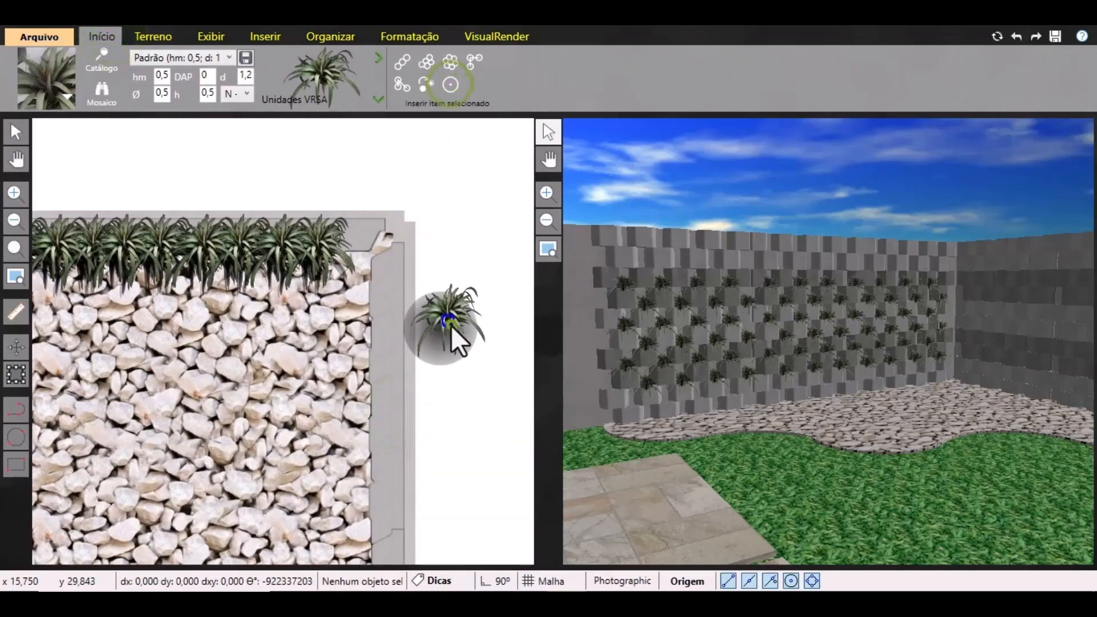
left_click(450, 325)
left_click(449, 320)
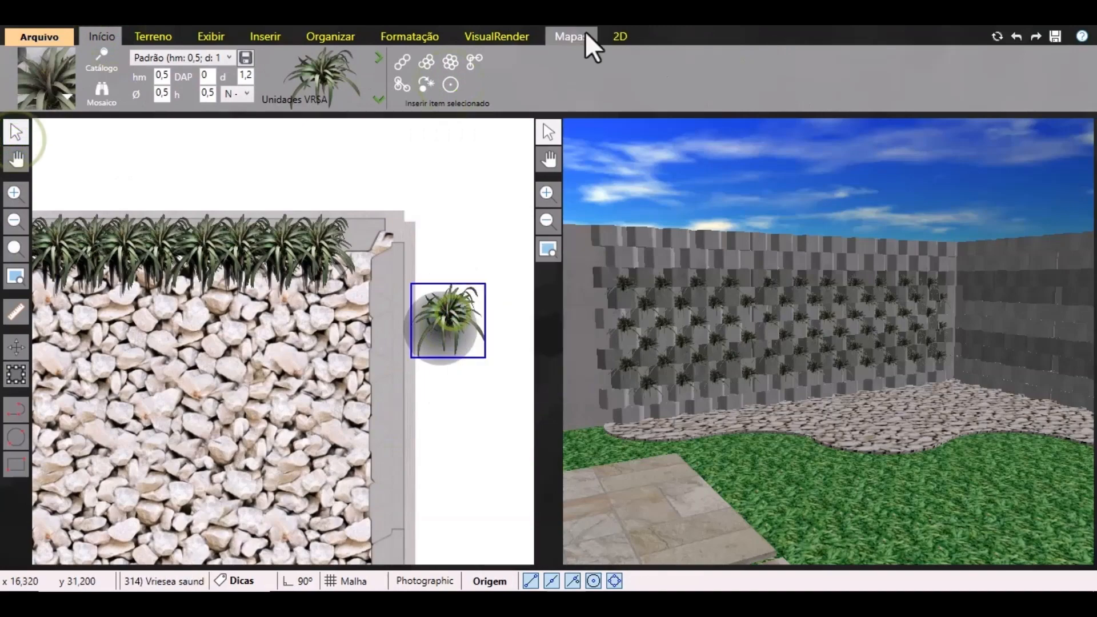
Give the new plant a detailed 2D shadow and rotate it to 270°.
left_click(423, 36)
left_click(738, 64)
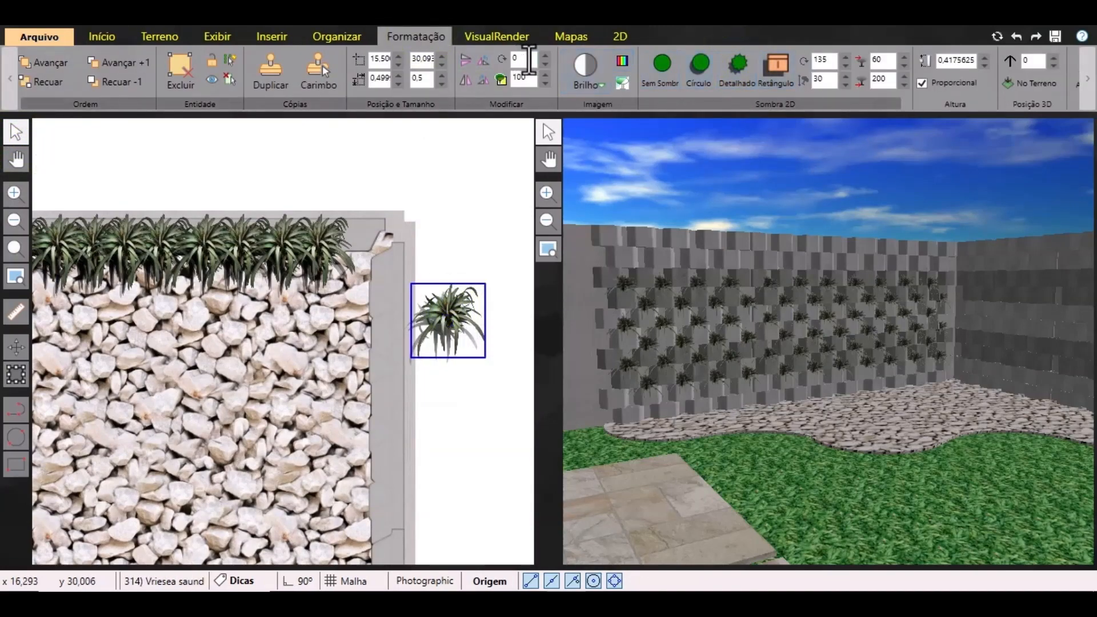
left_click(526, 60)
type("270")
key("Return")
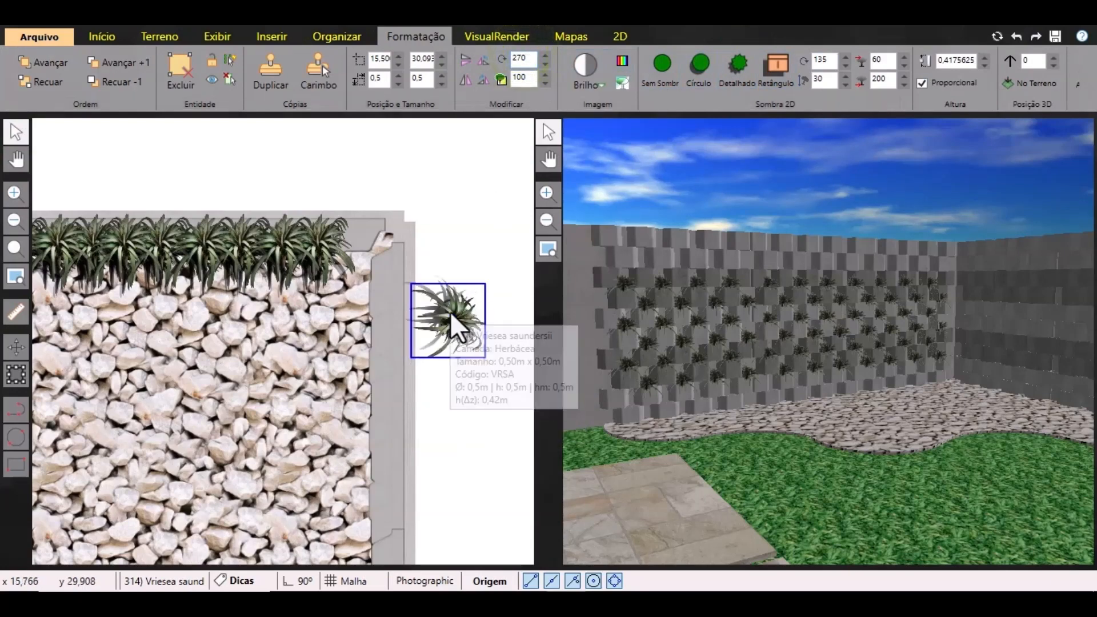
Move the rotated plant onto the side wall's blocks by the corner, at about x 14,96, y 30,21, and raise it to 0,3 m.
left_click_drag(455, 307, 367, 290)
middle_click_drag(899, 374, 808, 442)
left_click_drag(368, 304, 376, 302)
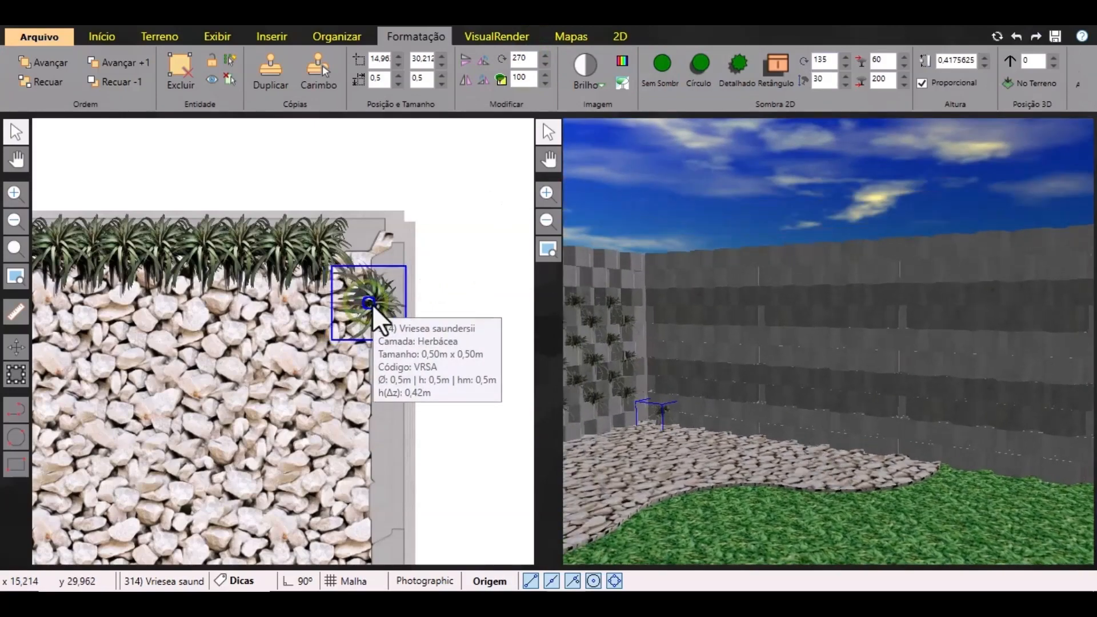
left_click_drag(1034, 63, 1007, 64)
type("0,3")
key("Return")
mouse_move(672, 417)
middle_mouse_down()
mouse_move(741, 448)
mouse_move(693, 434)
mouse_move(698, 411)
mouse_move(681, 429)
middle_mouse_up()
Duplicate the 0,3 m plant four times, spacing the copies along the side wall away from the corner.
left_click_drag(373, 303, 341, 339)
scroll(335, 259, "down", 2)
left_click(265, 61)
middle_click_drag(385, 336, 384, 264)
left_click(266, 63)
left_click_drag(372, 282, 339, 380)
left_click(266, 67)
middle_click_drag(354, 366, 339, 276)
left_click(266, 65)
left_click_drag(355, 311, 325, 346)
Fine-tune the positions of the fourth and fifth side-wall plants to even out their spacing.
key("Left")
key("Right")
key("Up")
left_click(337, 278)
scroll(337, 277, "up", 5)
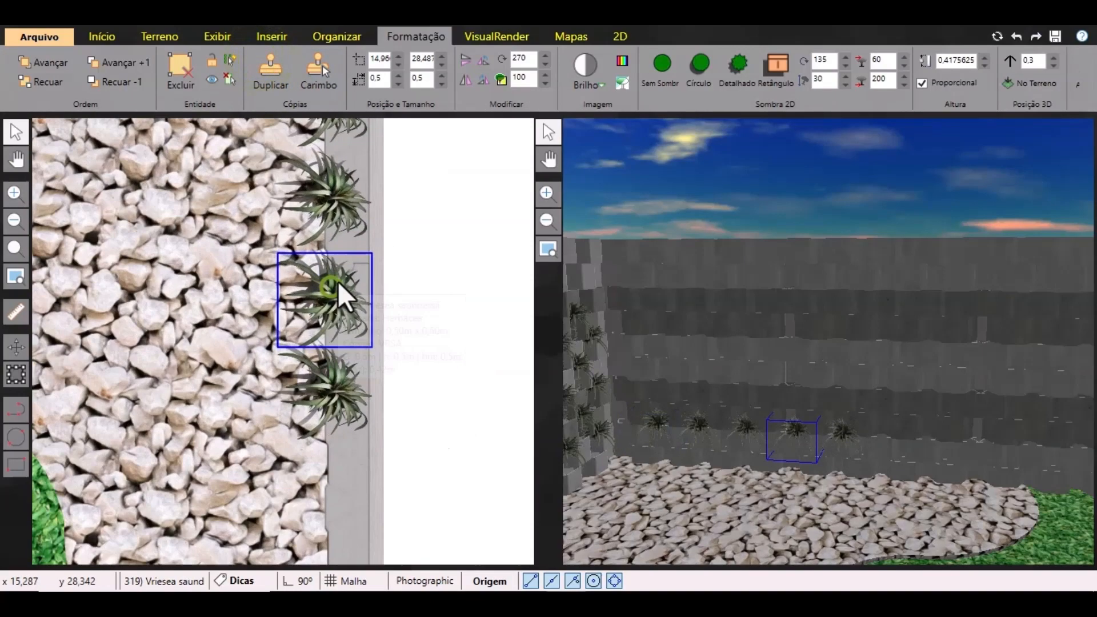
mouse_move(336, 302)
left_mouse_down()
mouse_move(335, 276)
mouse_move(345, 313)
left_mouse_up()
Duplicate the fifth side-wall plant and place the copy next in line on the wall at y about 27,52.
scroll(412, 366, "down", 3)
middle_click_drag(410, 433, 401, 234)
scroll(380, 190, "up", 2)
left_click(359, 197)
left_click(266, 66)
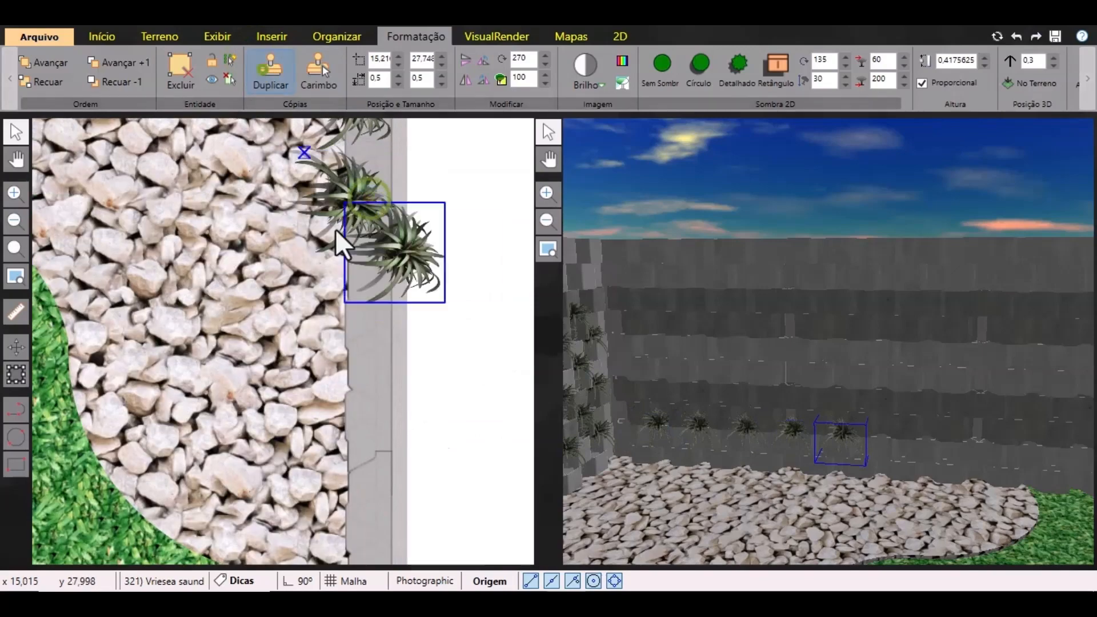
left_click_drag(380, 269, 351, 344)
key("ctrl+z")
left_click(403, 247)
left_click_drag(403, 247, 347, 289)
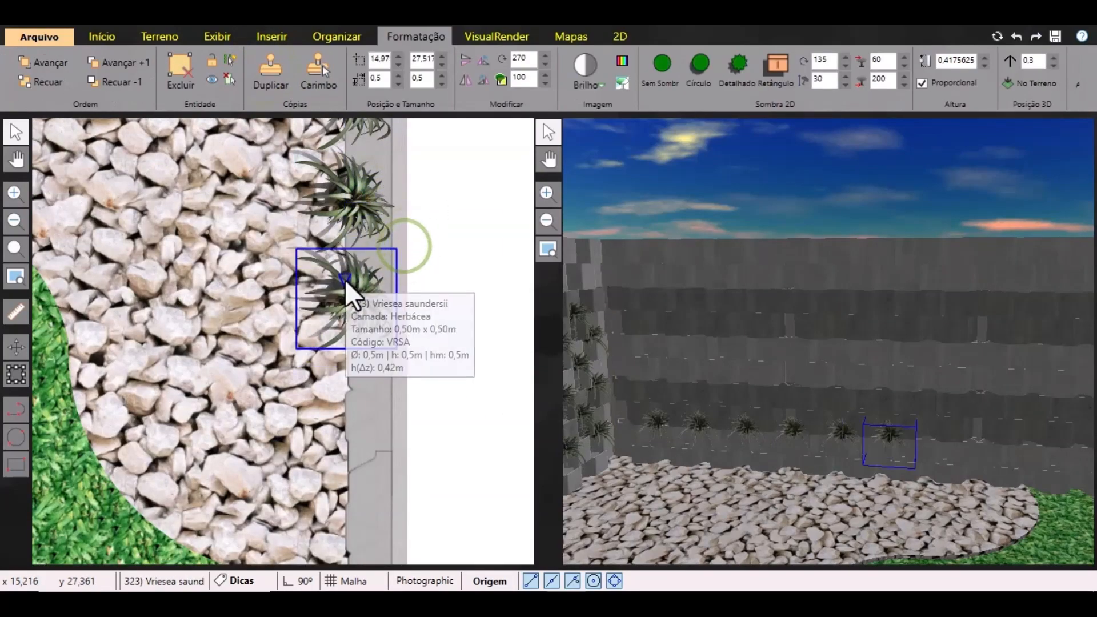
Add a seventh plant to the side-wall row by duplication and nudge it slightly toward the corner.
left_click(267, 68)
left_click_drag(403, 347, 344, 410)
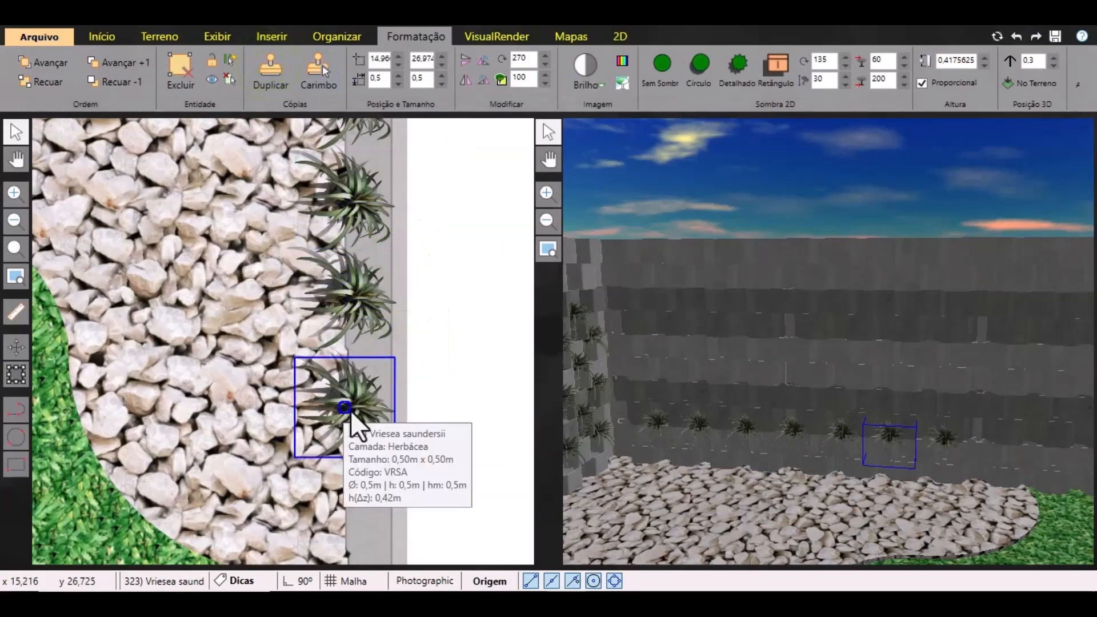
middle_click_drag(369, 425, 357, 300)
scroll(356, 299, "up", 3)
key("Up")
scroll(356, 298, "down", 2)
middle_click_drag(364, 358, 330, 330)
Duplicate the seventh plant and place the copy further along the side wall at y about 26,60.
left_click(269, 67)
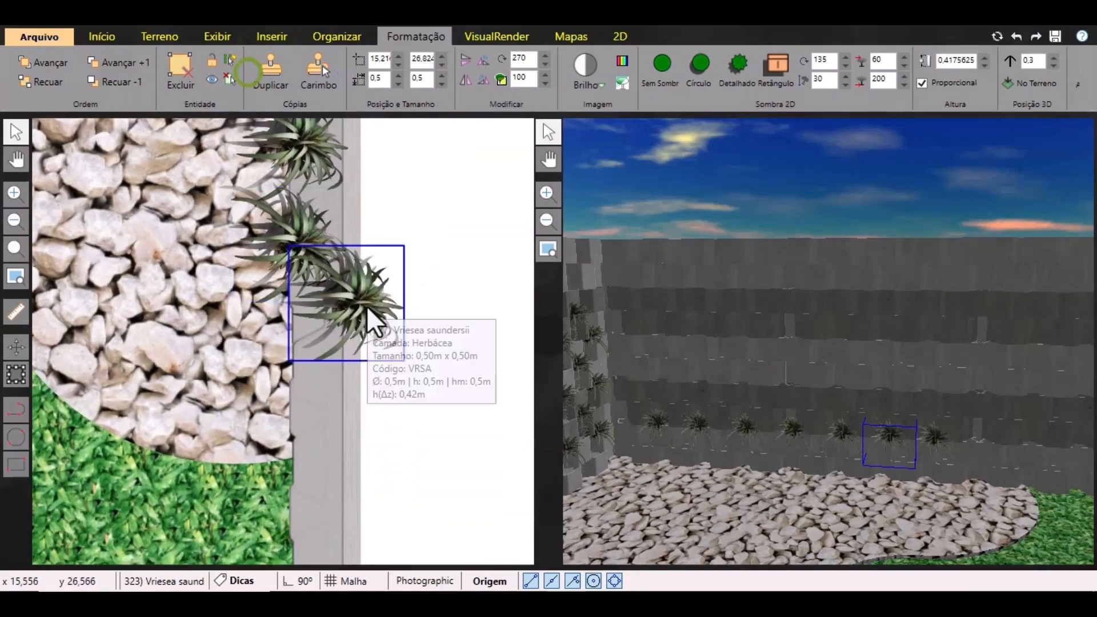
left_click_drag(368, 307, 310, 362)
scroll(309, 362, "up", 1)
scroll(309, 362, "down", 2)
scroll(943, 440, "down", 1)
middle_click_drag(971, 460, 843, 419)
scroll(309, 343, "up", 2)
middle_click_drag(309, 343, 300, 242)
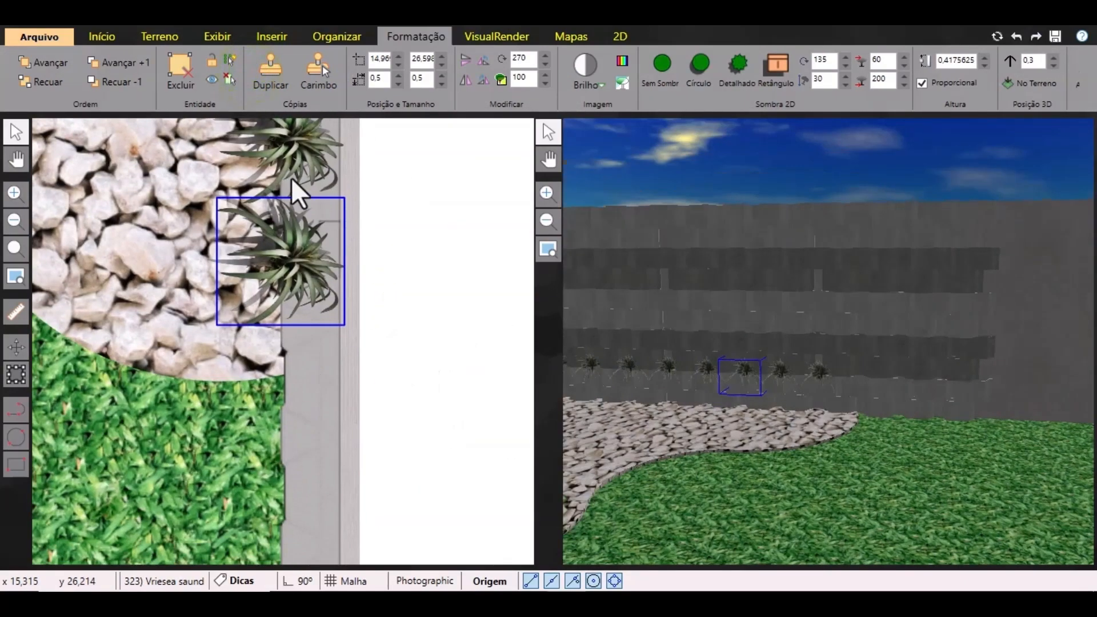
Complete the side-wall row with three more duplicated plants, the last at y about 25,19.
left_click(274, 67)
left_click_drag(353, 326, 287, 397)
left_click(279, 67)
left_click_drag(361, 446, 306, 508)
middle_click_drag(308, 427, 305, 313)
left_click(269, 66)
mouse_move(425, 452)
middle_mouse_down()
mouse_move(421, 394)
mouse_move(366, 311)
middle_mouse_up()
left_click_drag(349, 307, 292, 357)
scroll(337, 394, "down", 8)
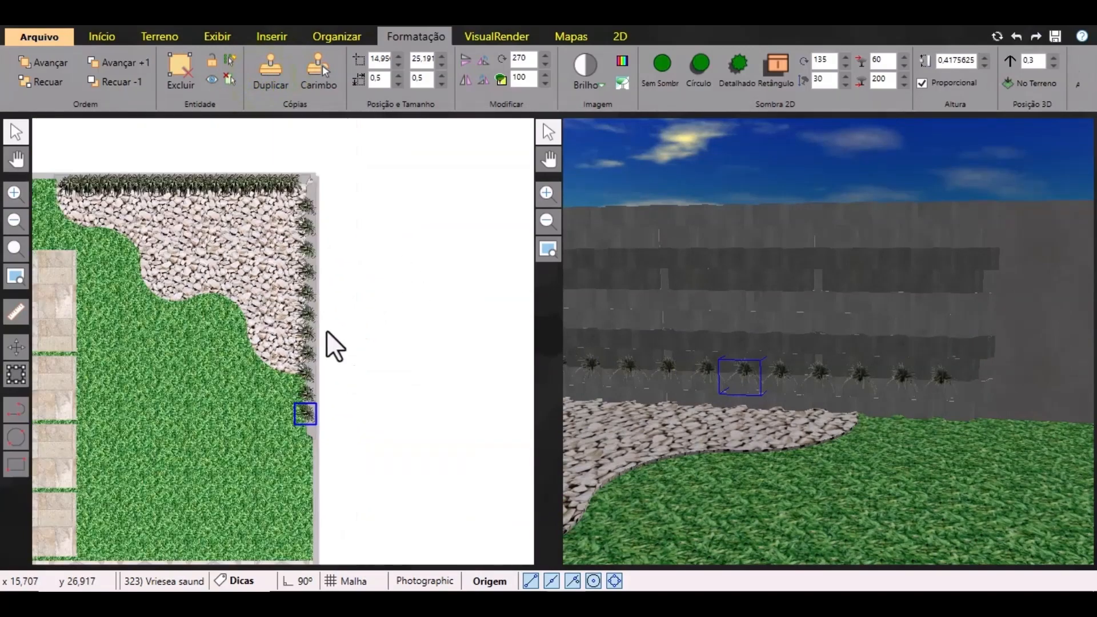
Realign the ninth plant with the side-wall row and select all the plants of that row.
scroll(307, 395, "up", 2)
left_click(354, 410)
left_click_drag(339, 420, 287, 159)
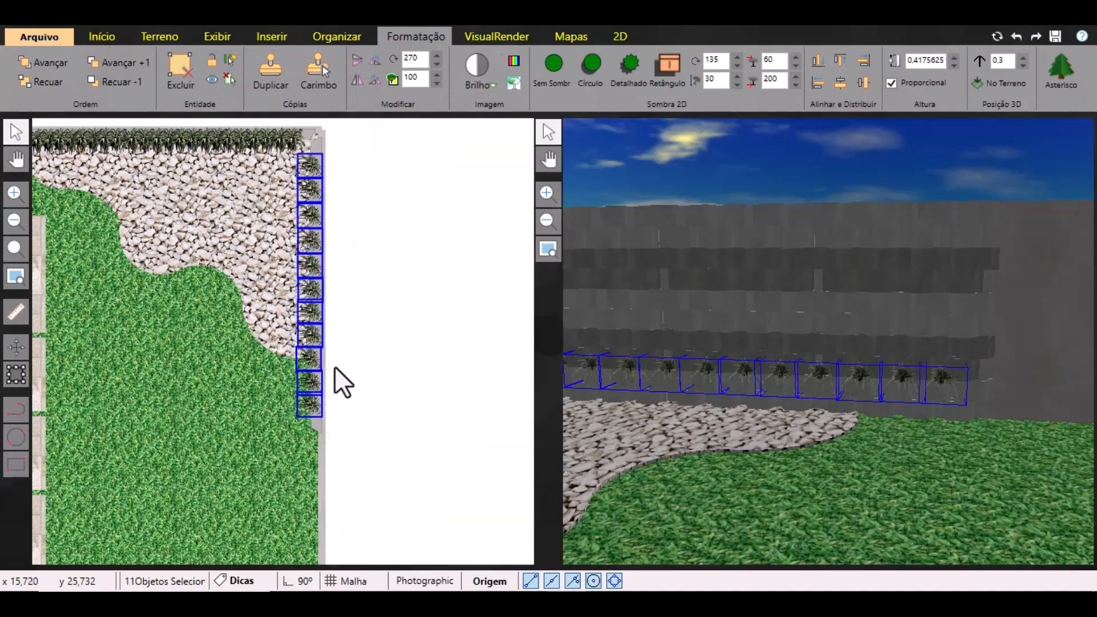
scroll(246, 354, "up", 5)
double_click(257, 355)
left_click(721, 496)
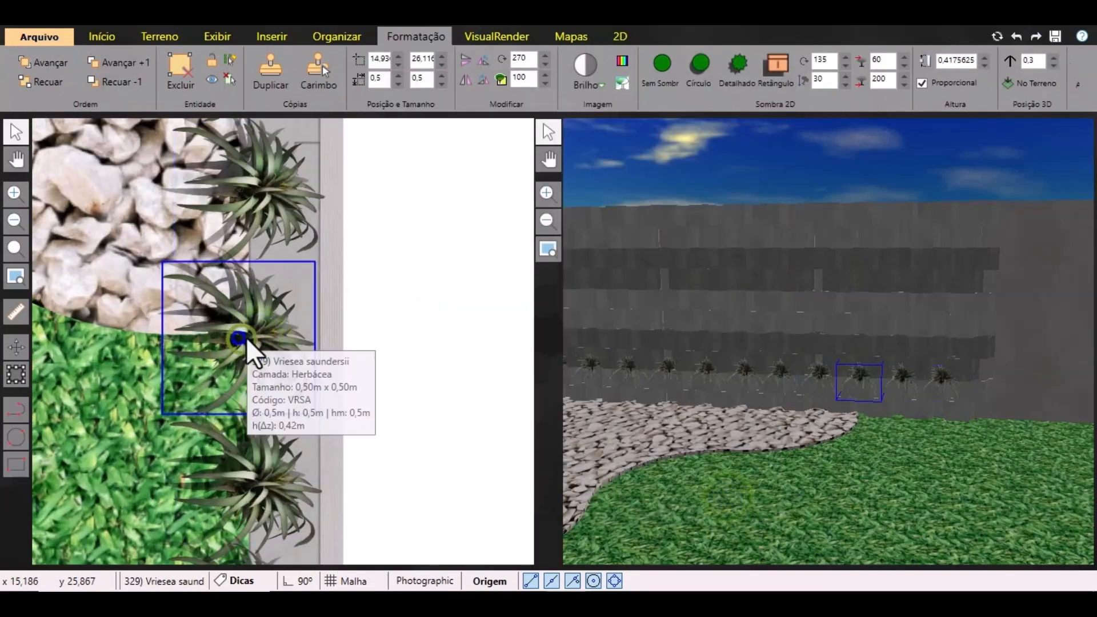
scroll(394, 434, "down", 5)
left_click_drag(387, 445, 325, 224)
Duplicate the side-wall row, stagger the copy away from the corner, and raise it to 0,55 m.
scroll(458, 314, "up", 2)
scroll(319, 237, "up", 2)
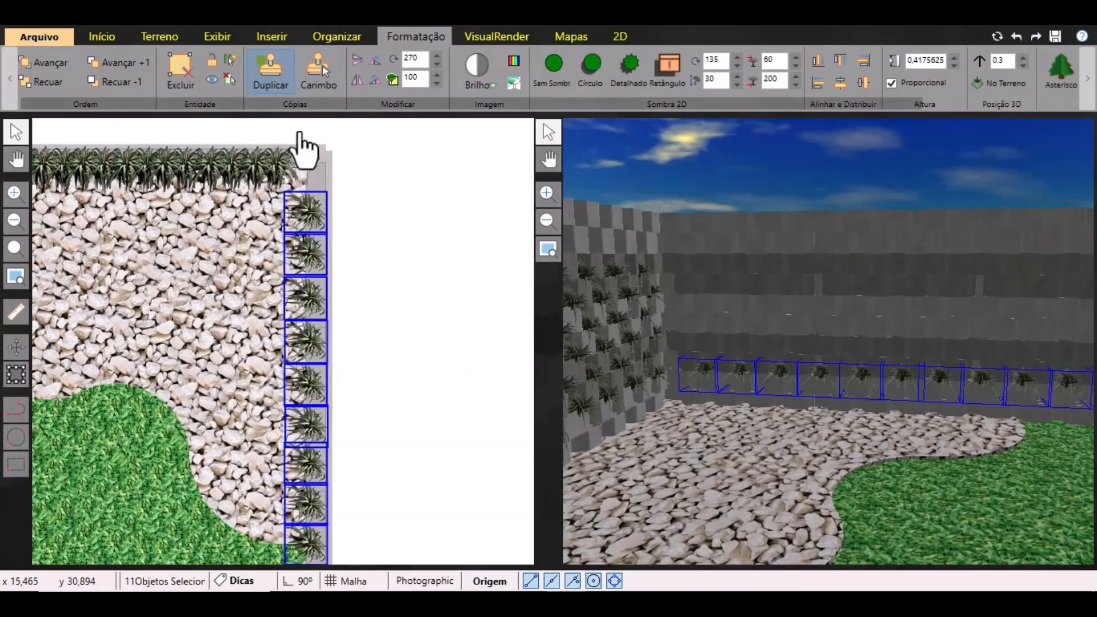
left_click(270, 71)
left_click_drag(335, 441, 312, 310)
left_click(1004, 60)
type("0,55")
key("Return")
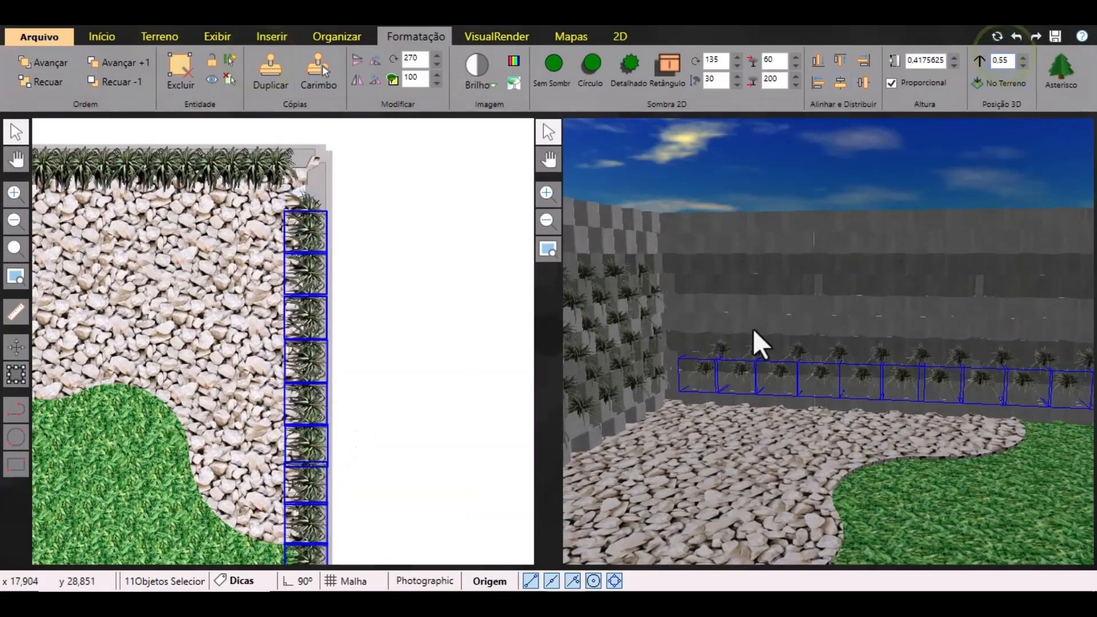
scroll(737, 372, "up", 3)
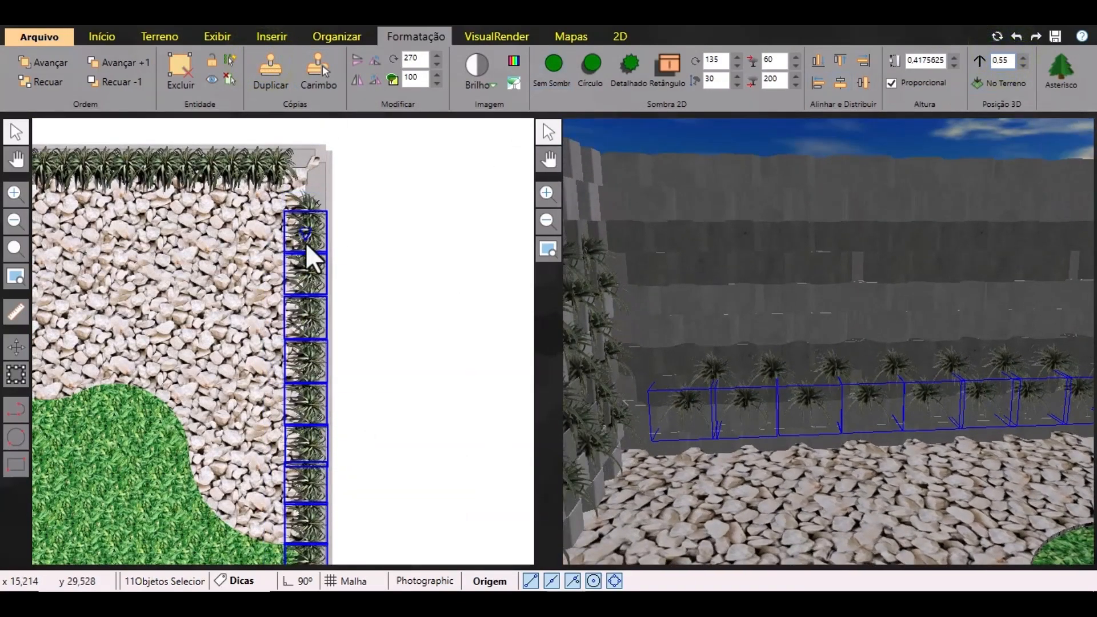
Duplicate the 0,55 m row, stagger the copy back toward the corner along the side wall, and raise it to 0,8 m.
scroll(313, 245, "up", 2)
left_click_drag(338, 530, 306, 199)
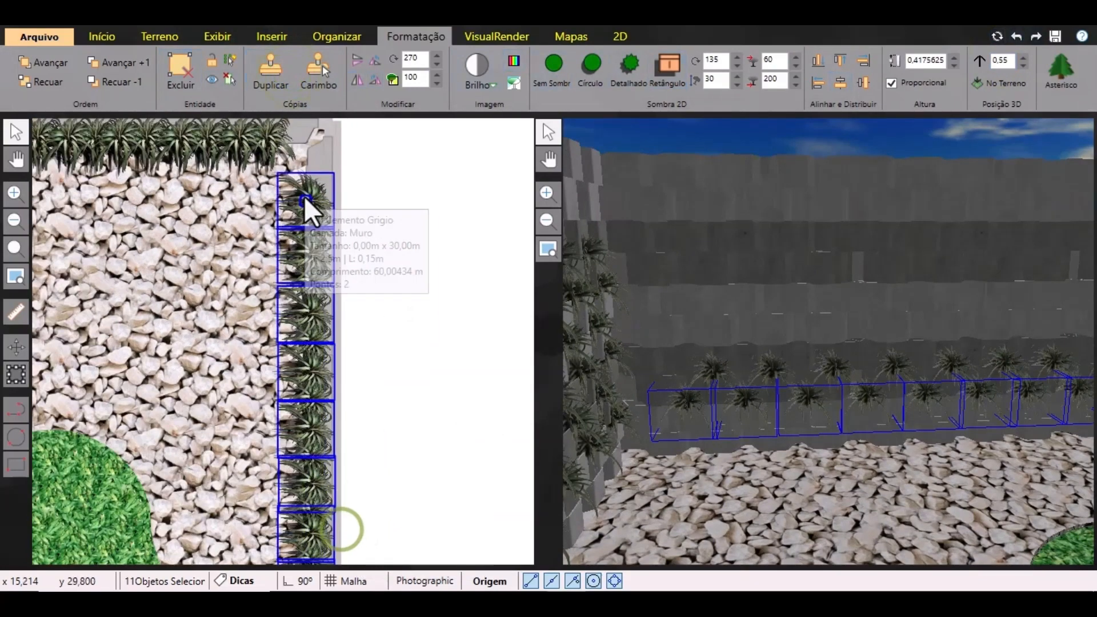
left_click_drag(1012, 62, 993, 65)
type("0,7")
key("Return")
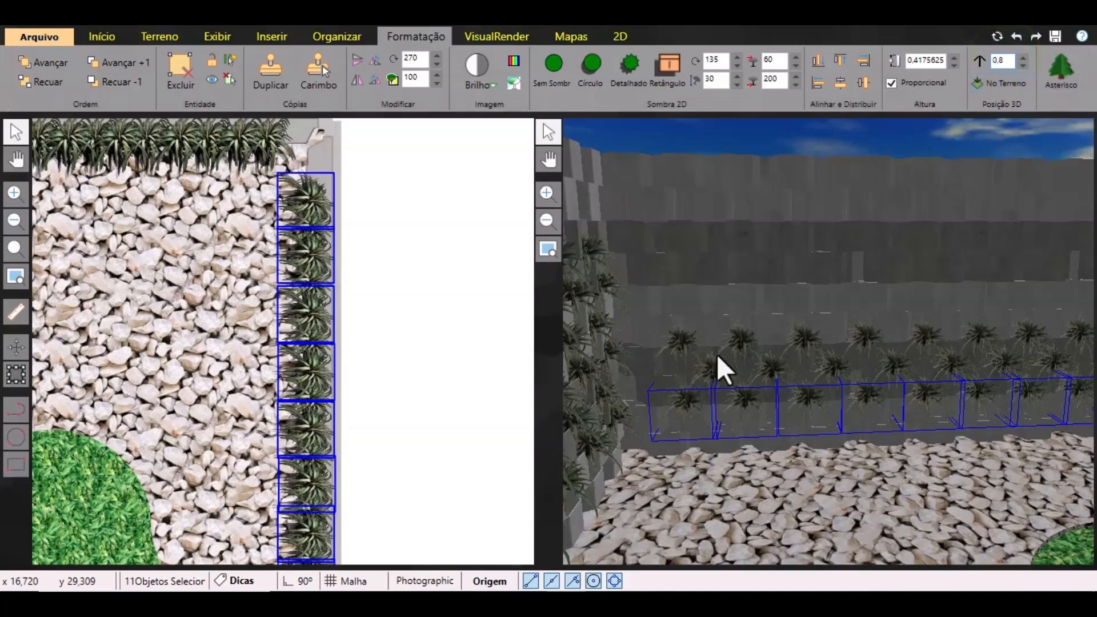
Duplicate the 0,8 m row, stagger the copy away from the corner along the side wall, and raise it to 1,05 m.
left_click(270, 70)
left_click(312, 229)
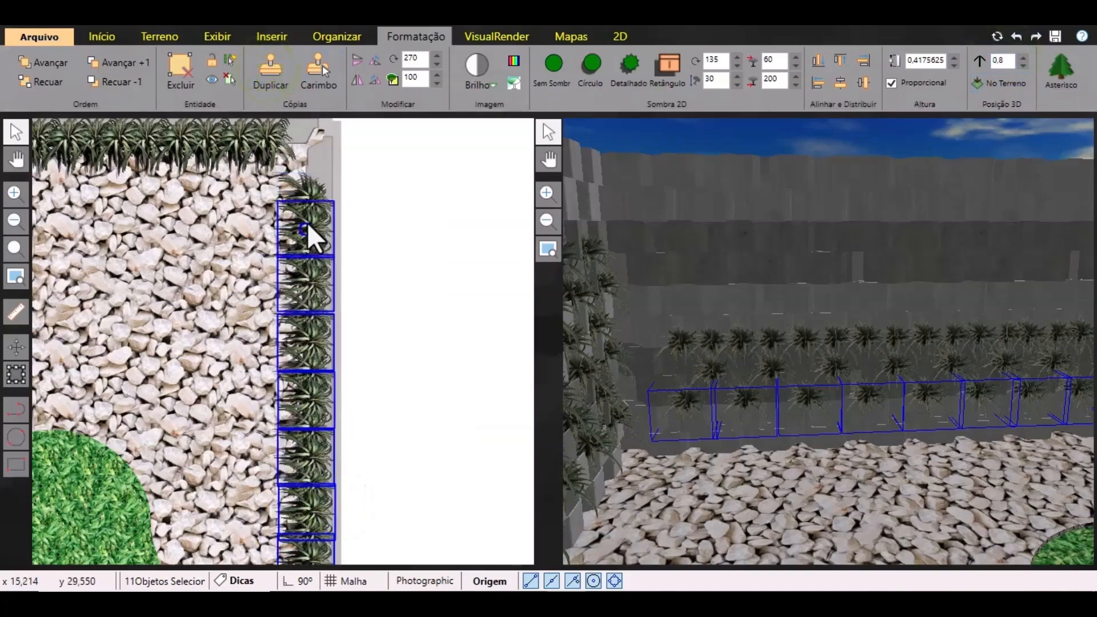
left_click_drag(1009, 61, 977, 72)
type("1,05")
key("Return")
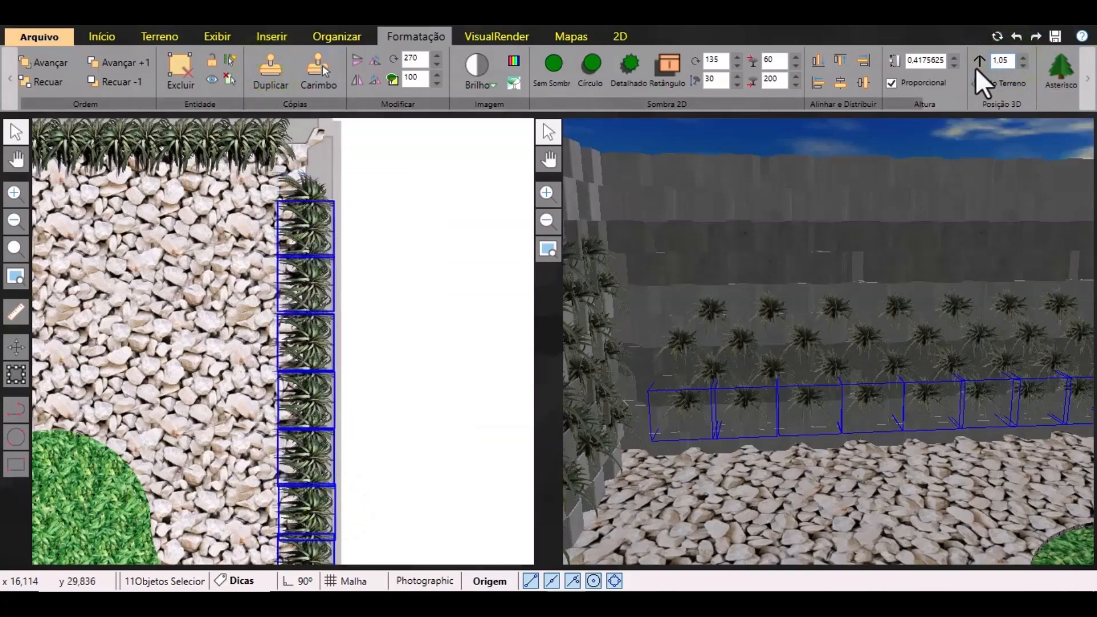
Duplicate the 1,05 m row, stagger the copy back toward the corner along the side wall, and raise it to 1,3 m.
left_click(279, 69)
left_click_drag(348, 532, 318, 209)
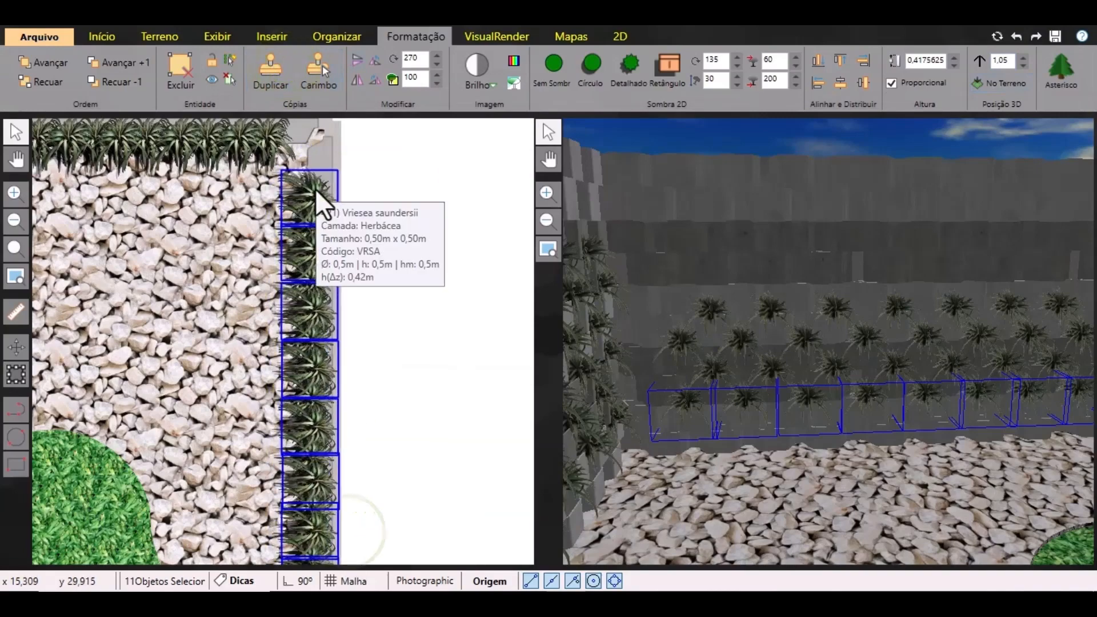
left_click_drag(1009, 61, 976, 70)
type("1,2")
key("BackSpace")
type("3")
key("Return")
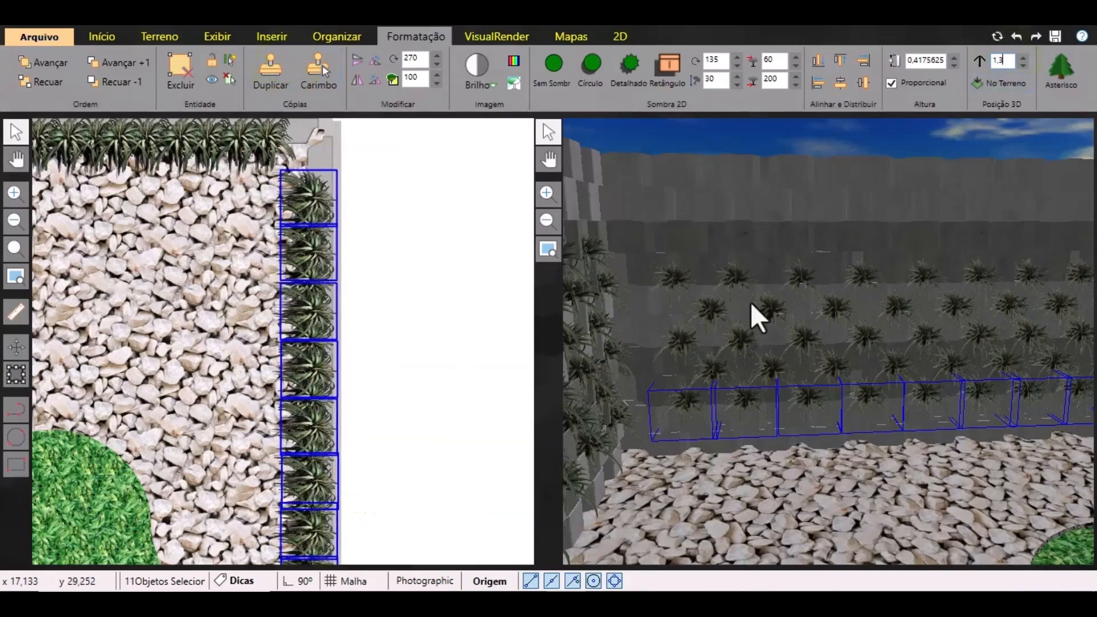
Duplicate the 1,3 m row, stagger the copy away from the corner along the side wall, and raise it to 1,55 m.
left_click(270, 68)
left_click_drag(347, 502, 315, 240)
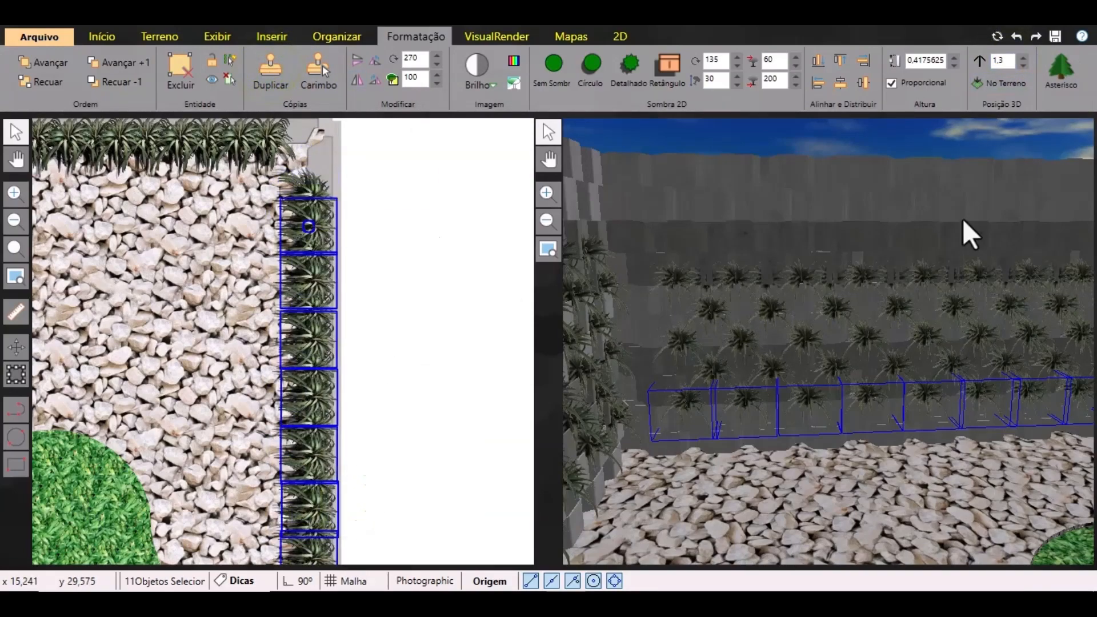
left_click_drag(1007, 61, 983, 86)
type("1,55")
key("Return")
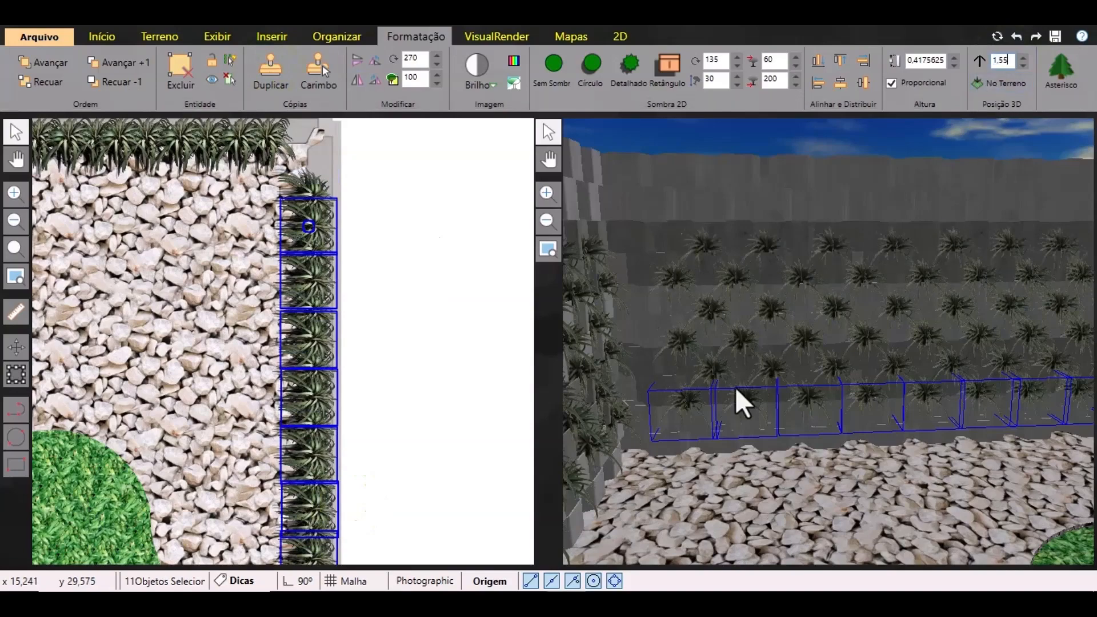
left_click_drag(735, 404, 830, 251)
left_click(830, 251)
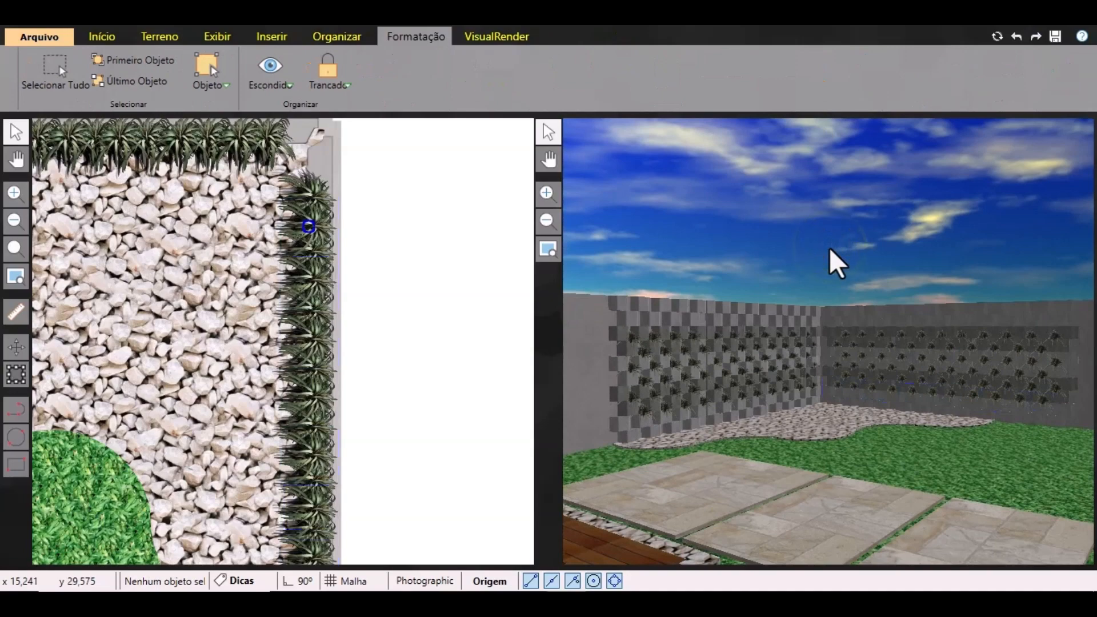
Find the palm Dypsis lutescens in the plant catalogue by its code DYLU and choose it for insertion.
scroll(433, 326, "down", 2)
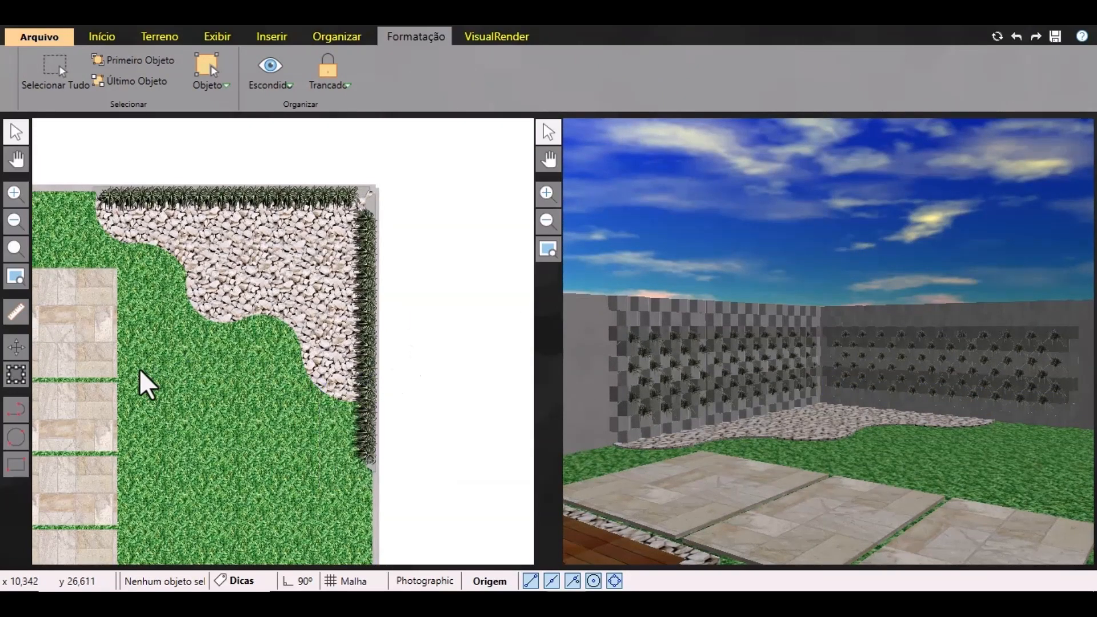
middle_click_drag(143, 380, 355, 417)
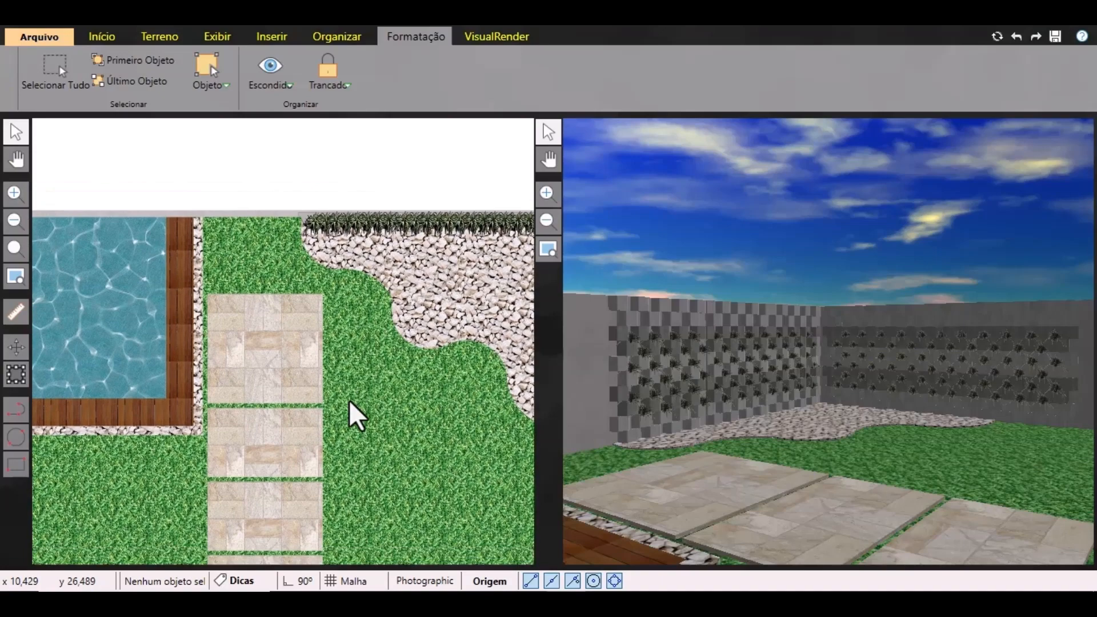
left_click(101, 38)
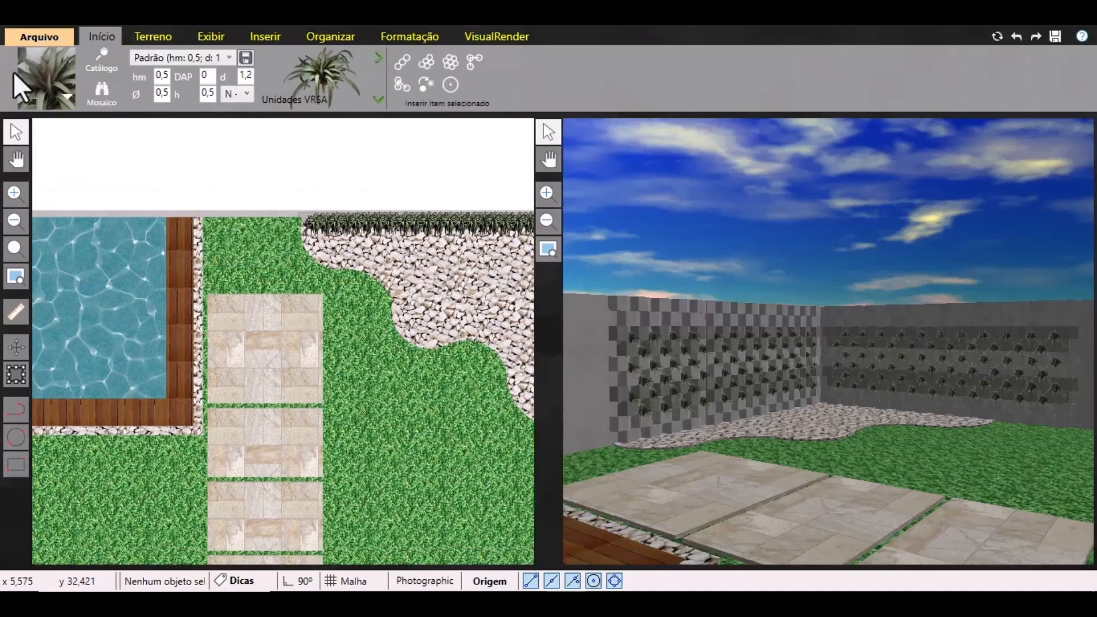
left_click(65, 95)
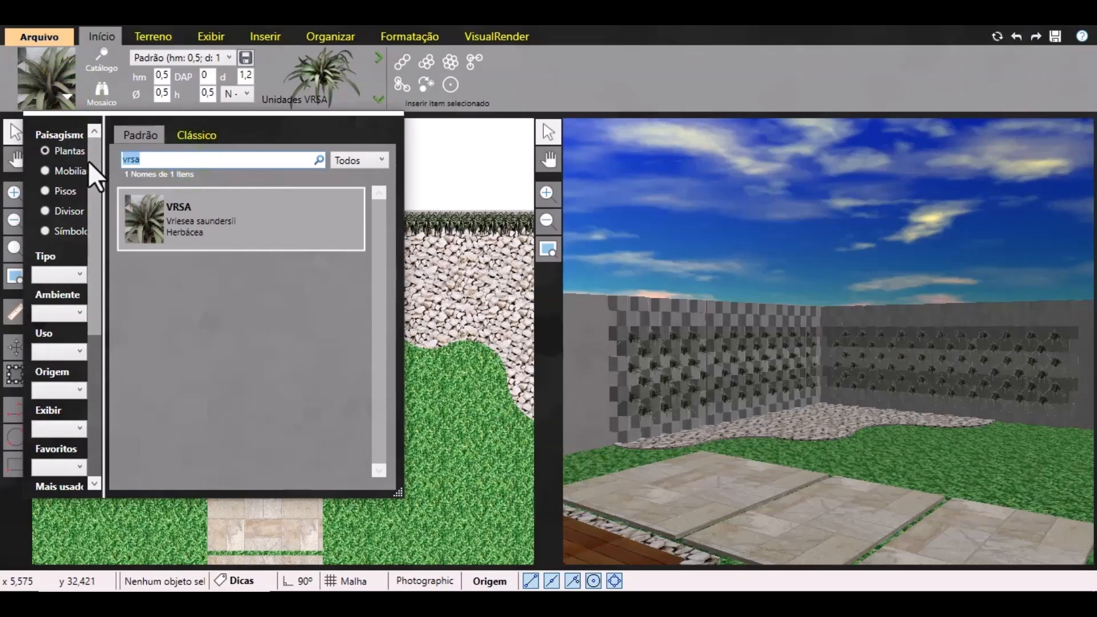
type("DYLU")
key("Return")
double_click(173, 216)
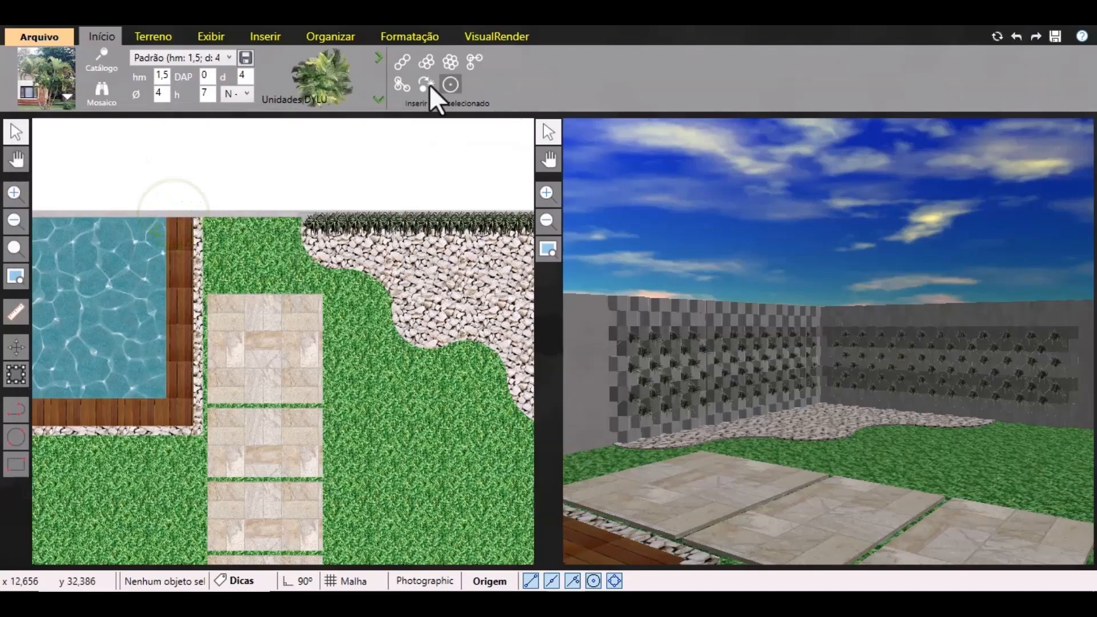
Place a single Dypsis lutescens at the wall end of the stone path beside the pool and give it a detailed 2D shadow.
left_click(450, 86)
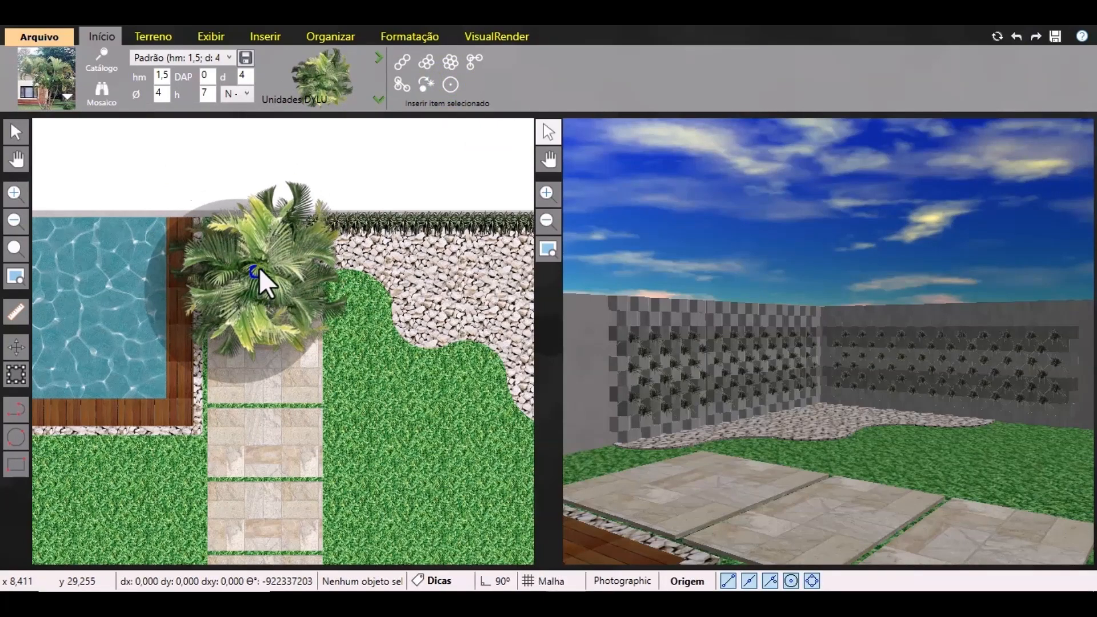
left_click(259, 268)
left_click(16, 132)
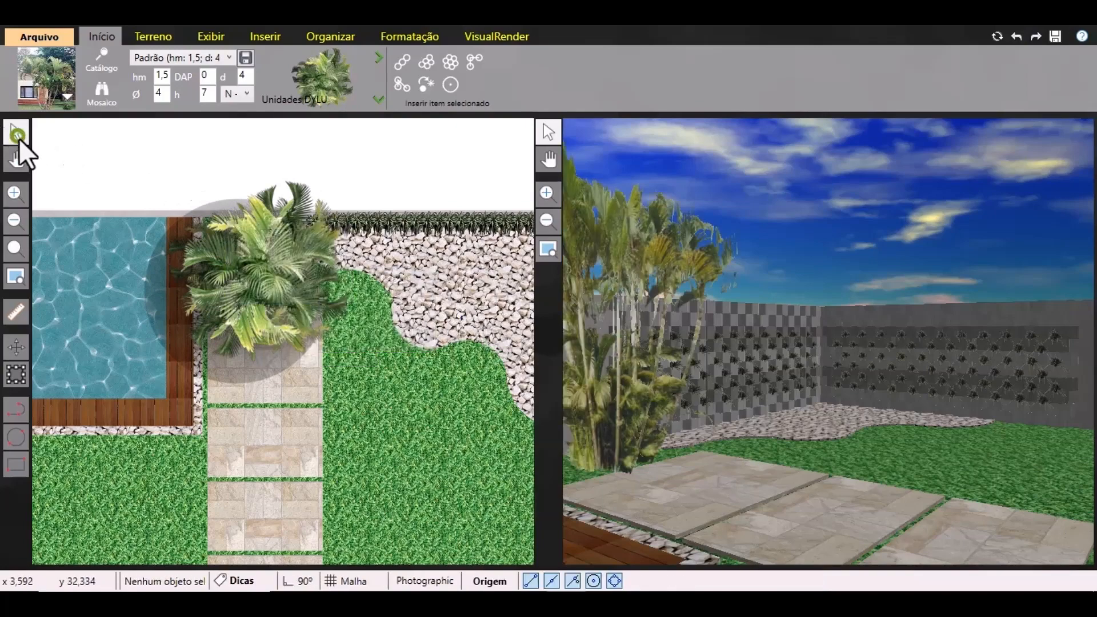
left_click(281, 271)
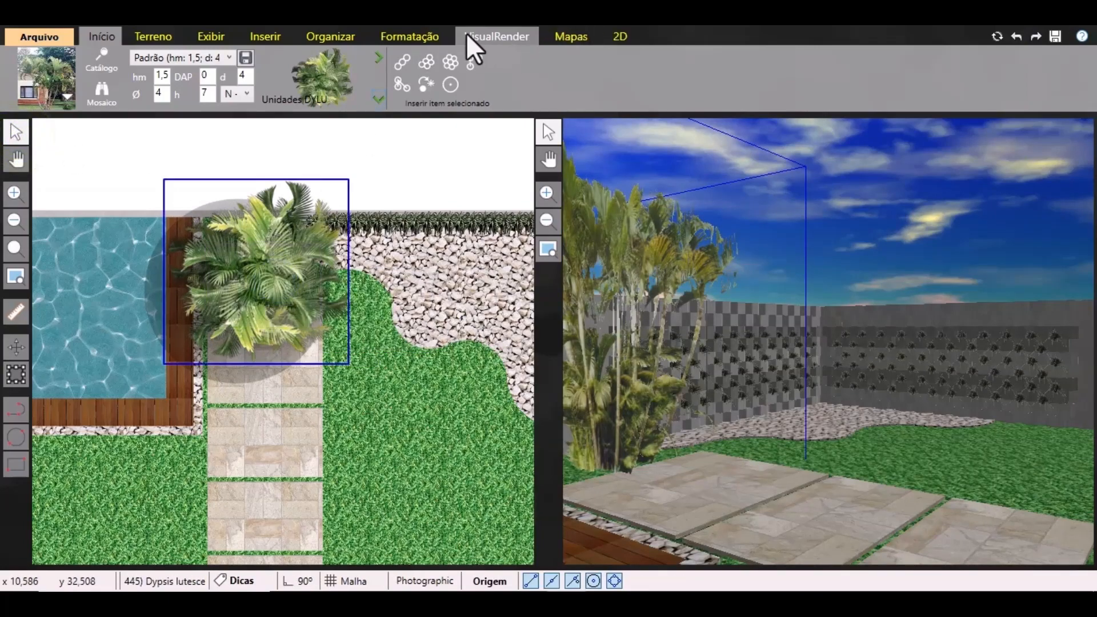
left_click(433, 35)
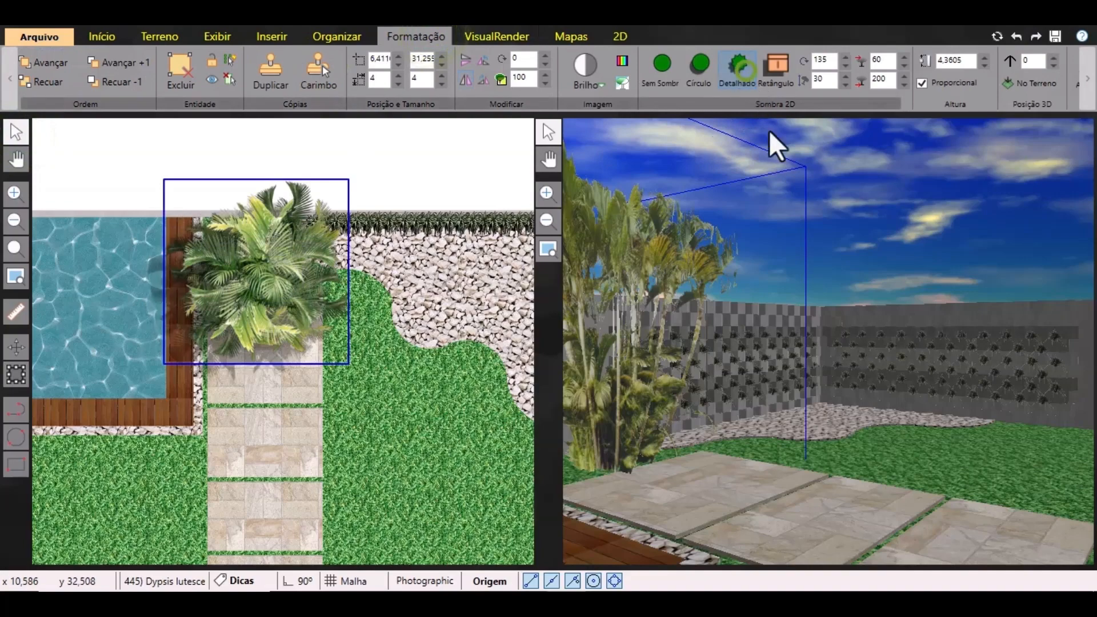
Nudge the palm 0,3 m toward the back wall and 0,2 m toward the pool.
left_click_drag(819, 386, 779, 417)
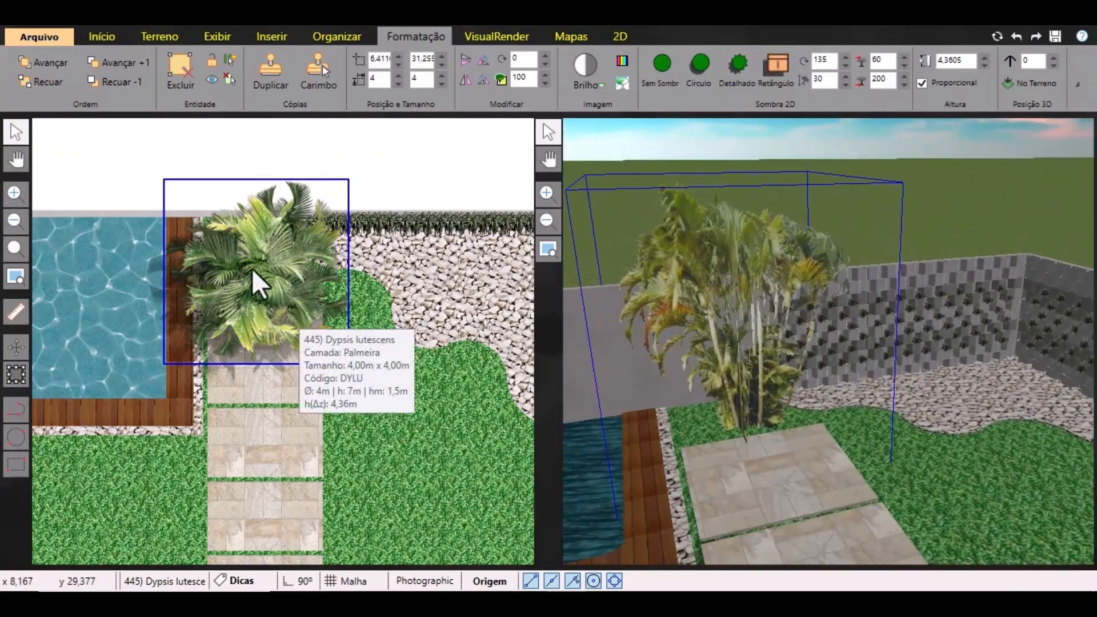
key("Up")
key("Left")
key("Up")
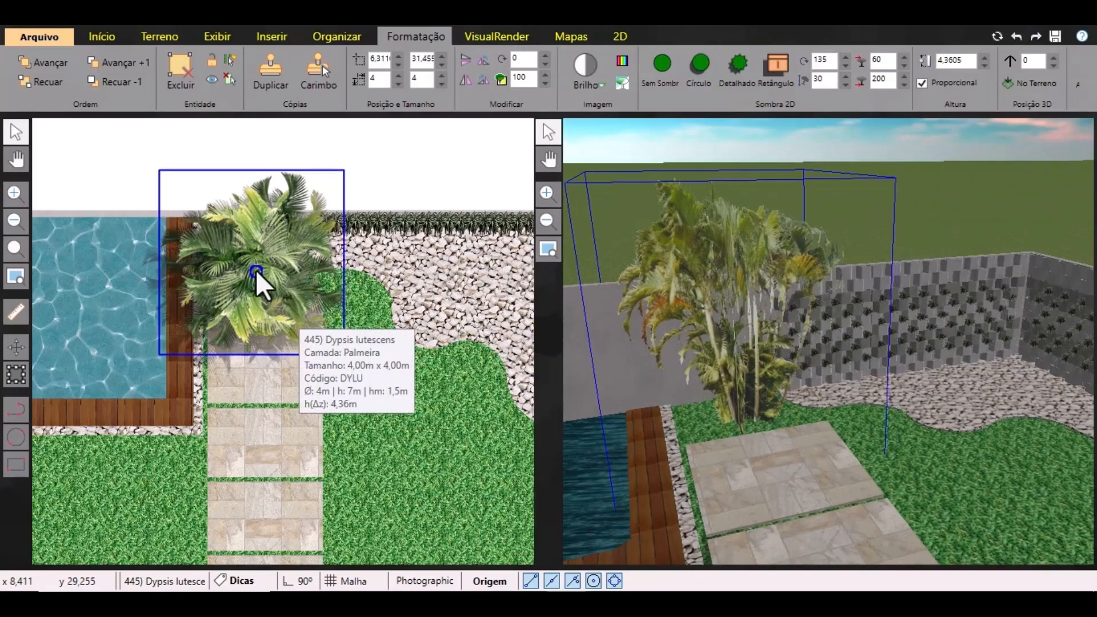
key("Up")
middle_click_drag(858, 451, 914, 510)
key("Left")
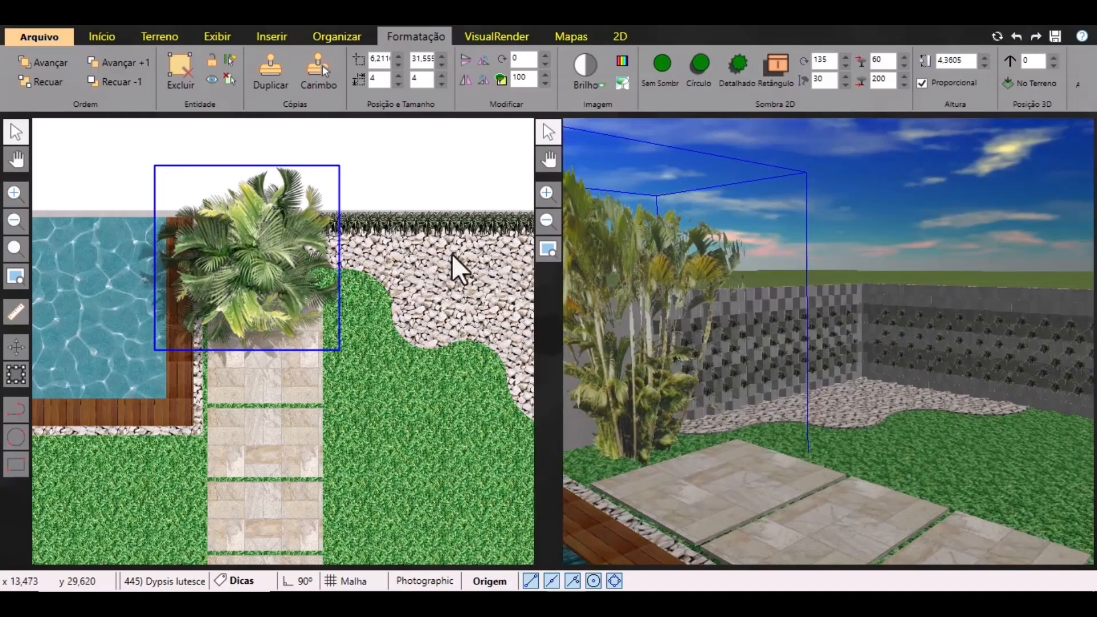
Choose the philodendron PHHE3 from the plant catalogue and set it to be inserted as individual units.
scroll(371, 214, "down", 2)
left_click(384, 211)
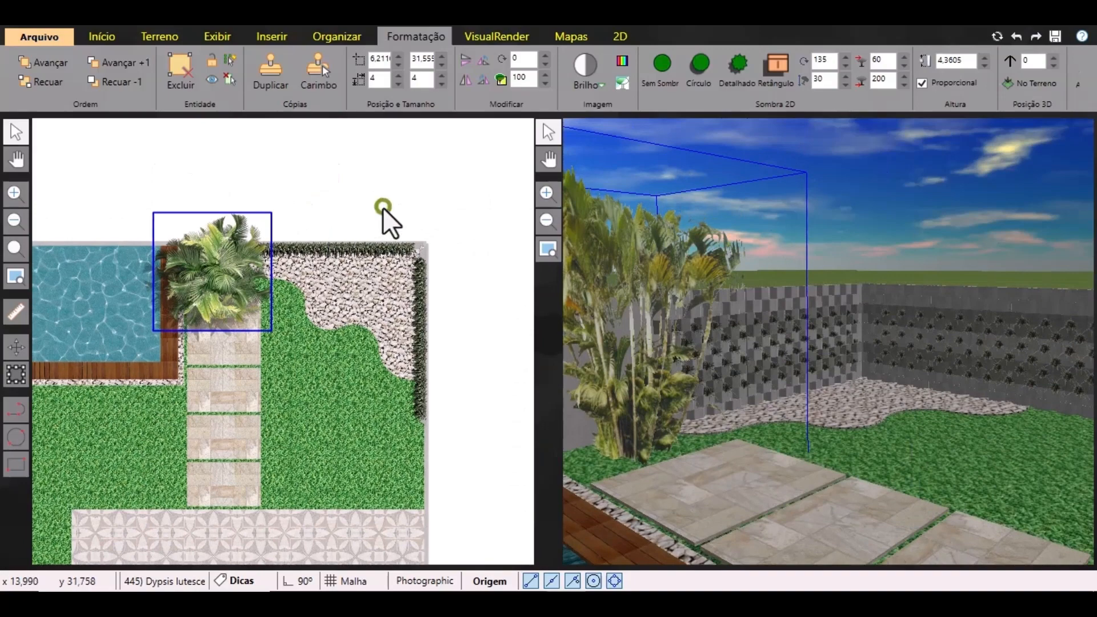
scroll(430, 338, "up", 3)
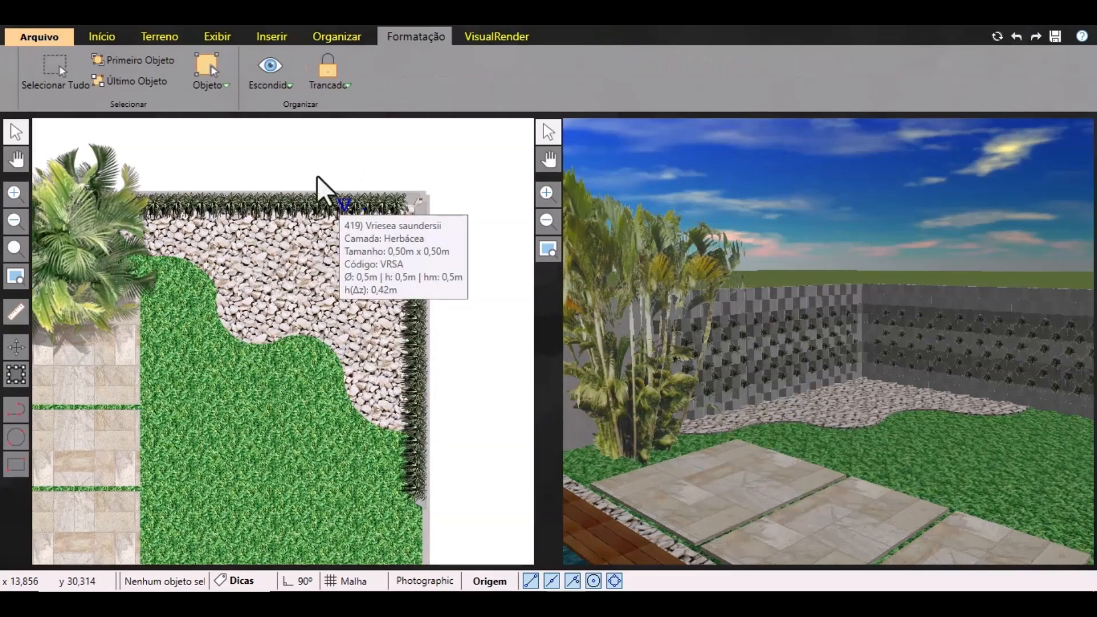
left_click(103, 37)
left_click(68, 94)
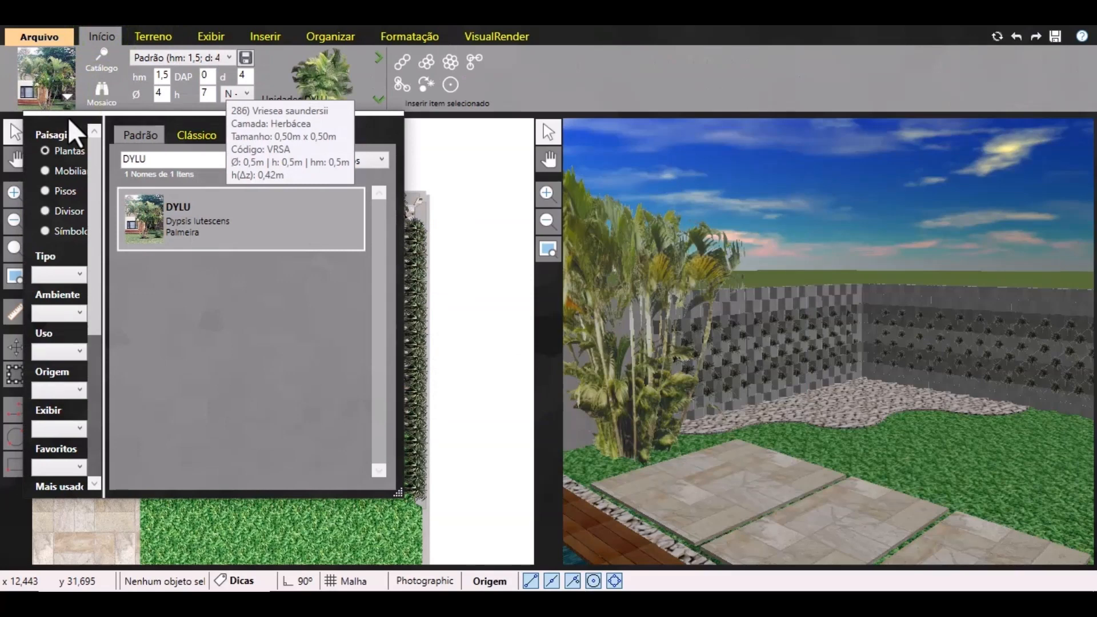
double_click(171, 156)
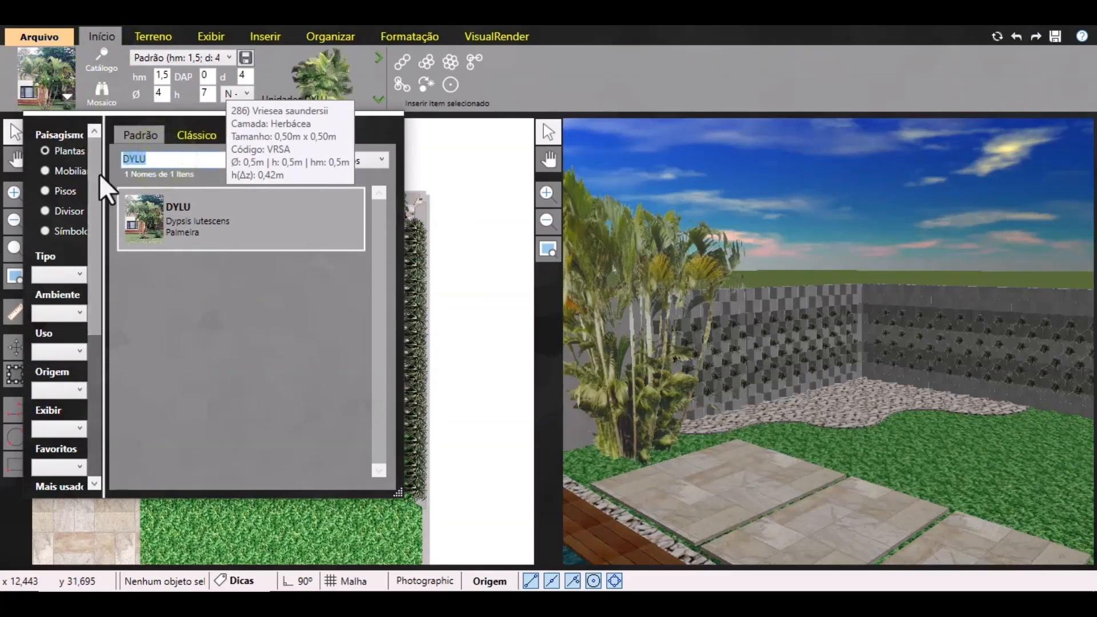
type("PHMO")
left_click(193, 226)
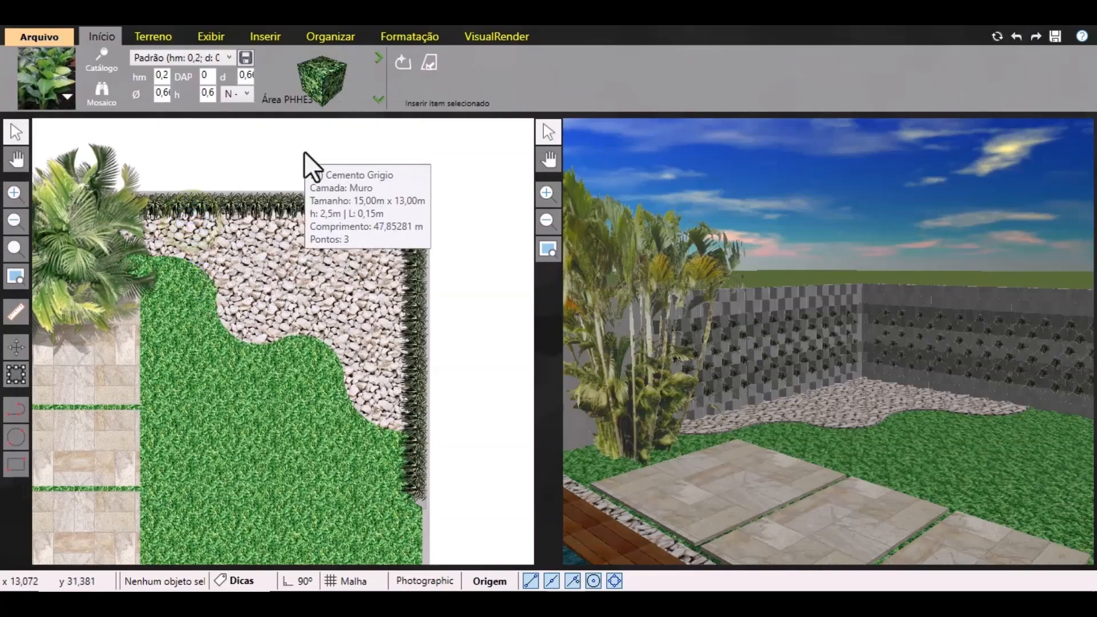
left_click(371, 98)
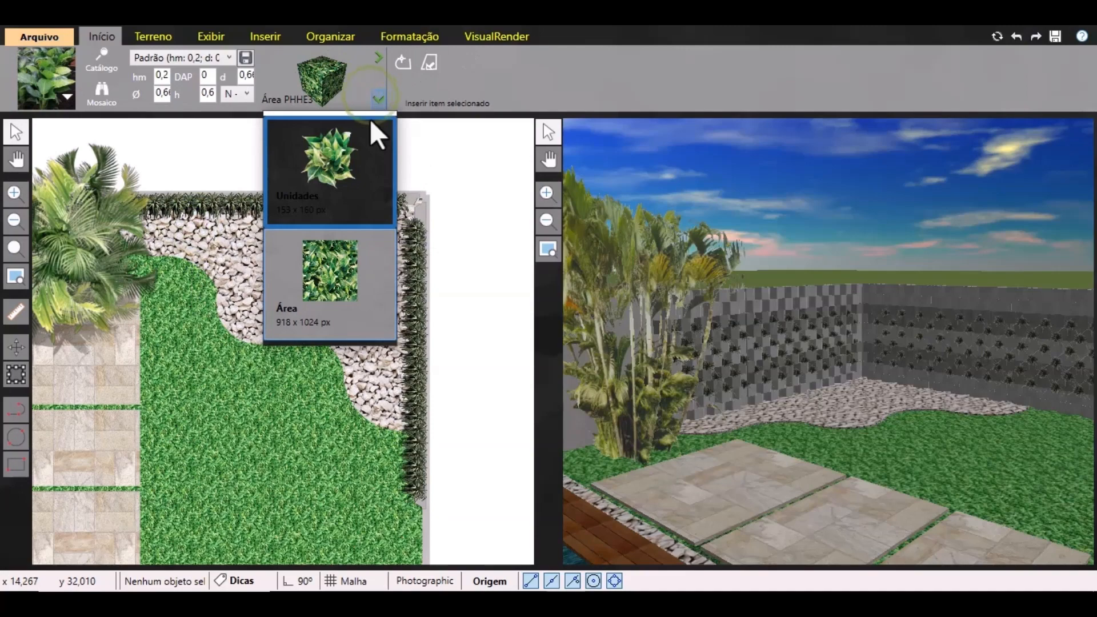
left_click(341, 160)
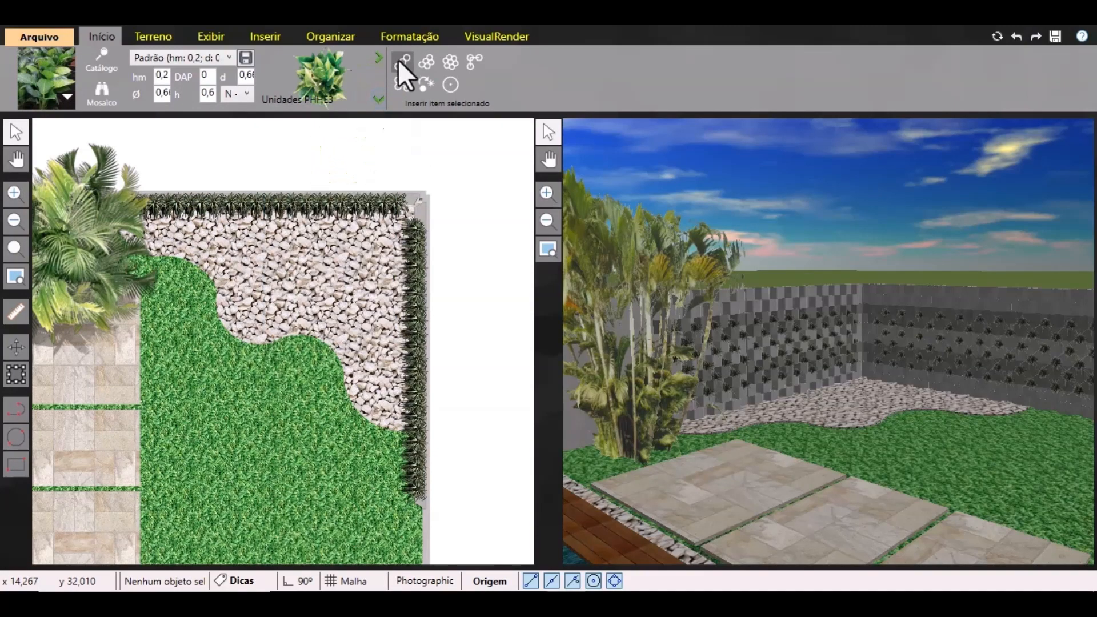
left_click(400, 61)
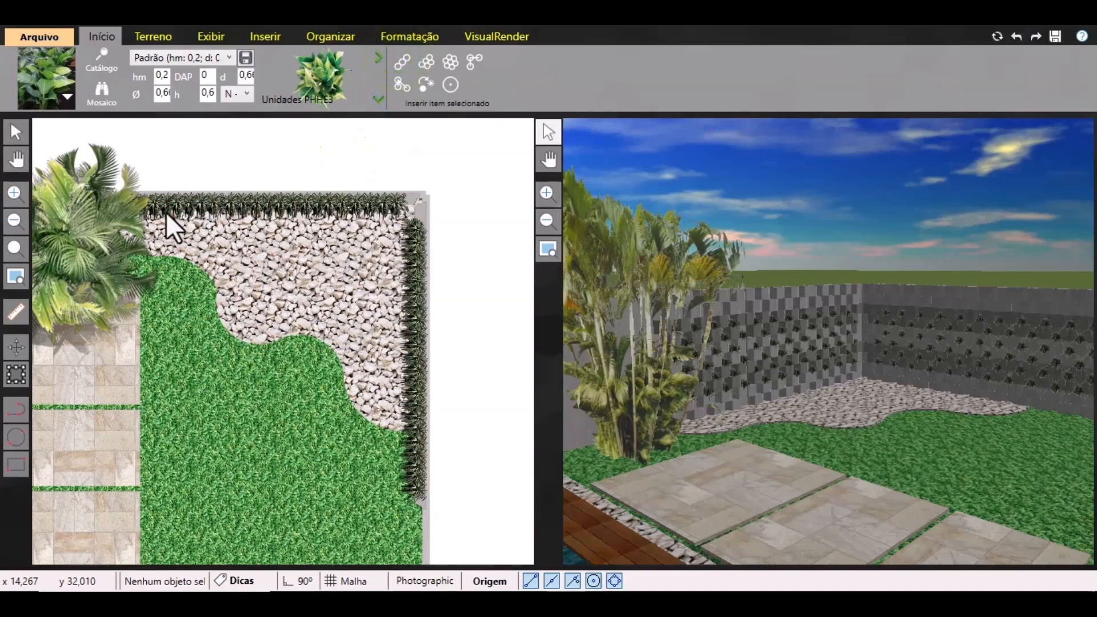
scroll(165, 212, "up", 2)
left_click(13, 129)
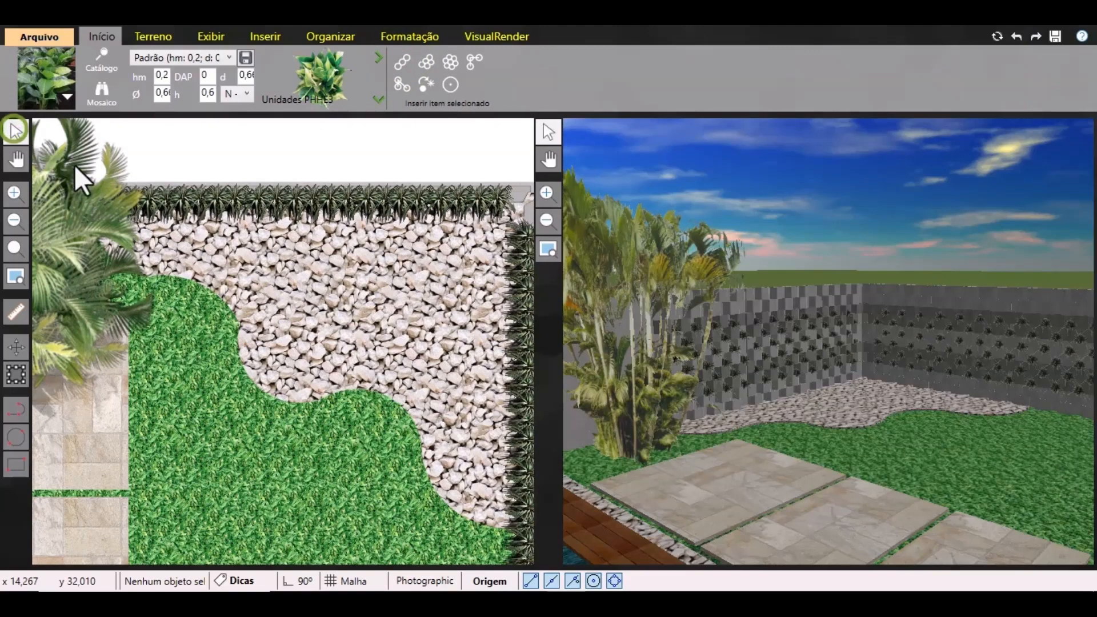
Select all the Vriesea saundersii plants on both walls and lock them.
left_click(188, 203)
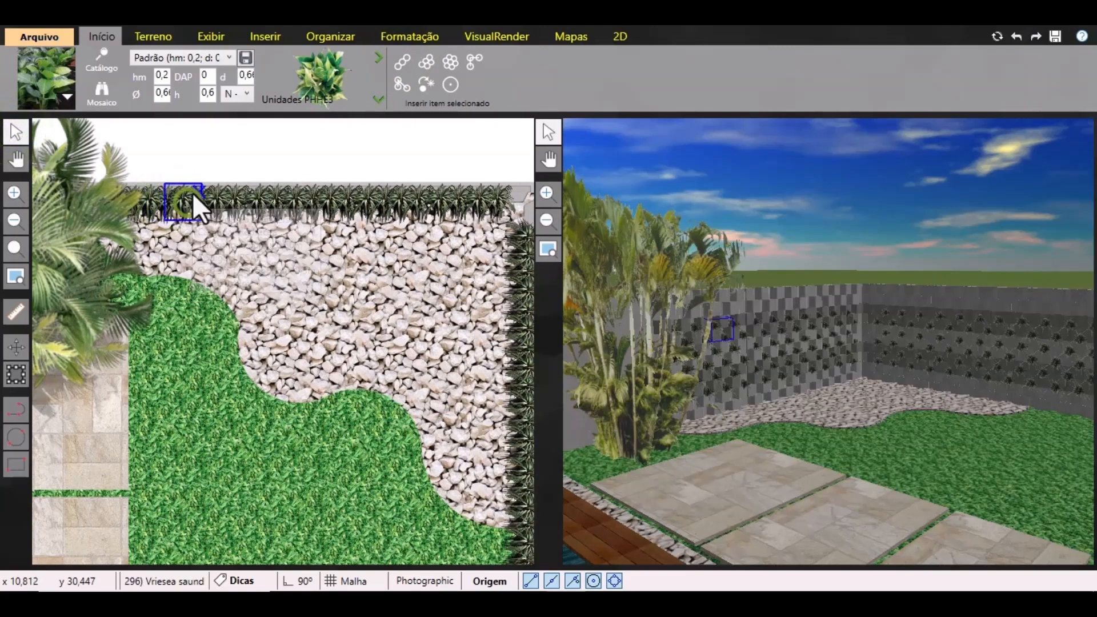
left_click(420, 38)
left_click(230, 59)
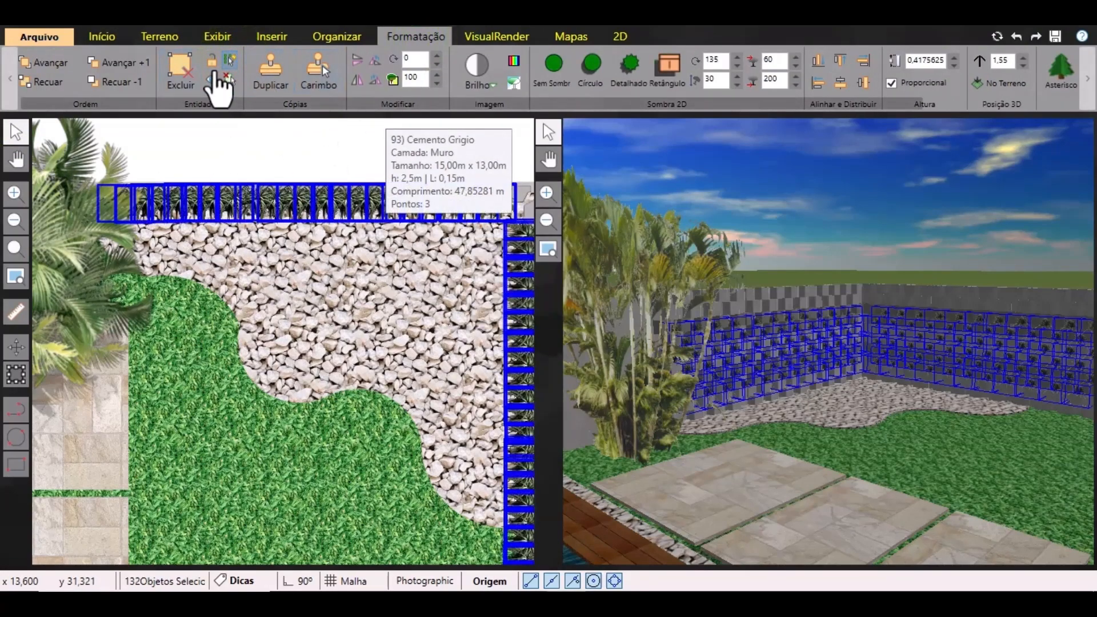
left_click(212, 63)
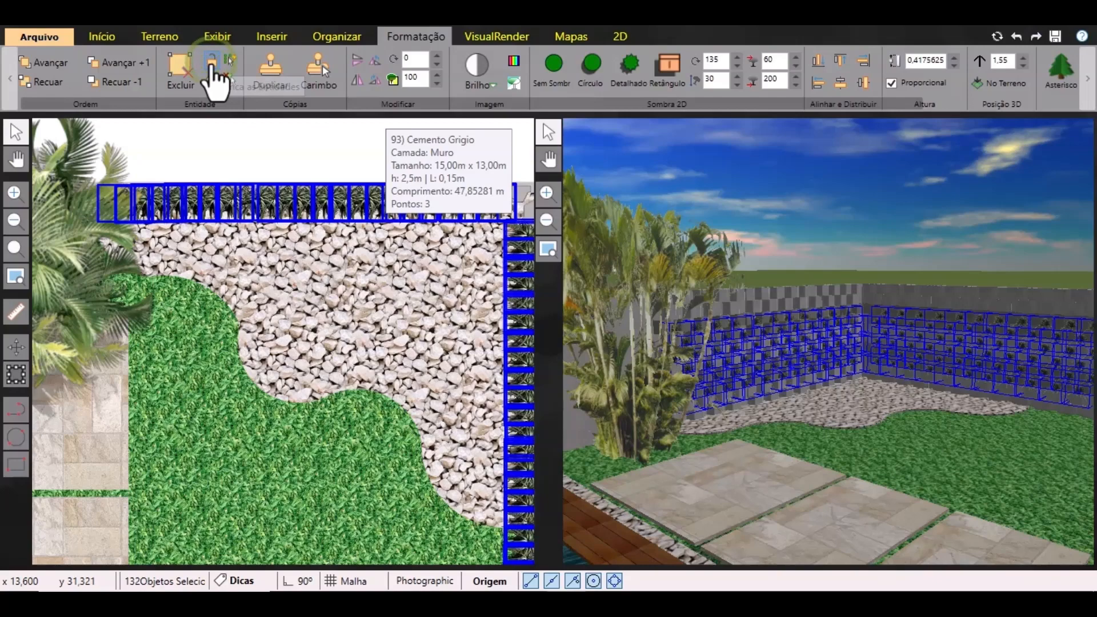
left_click(237, 138)
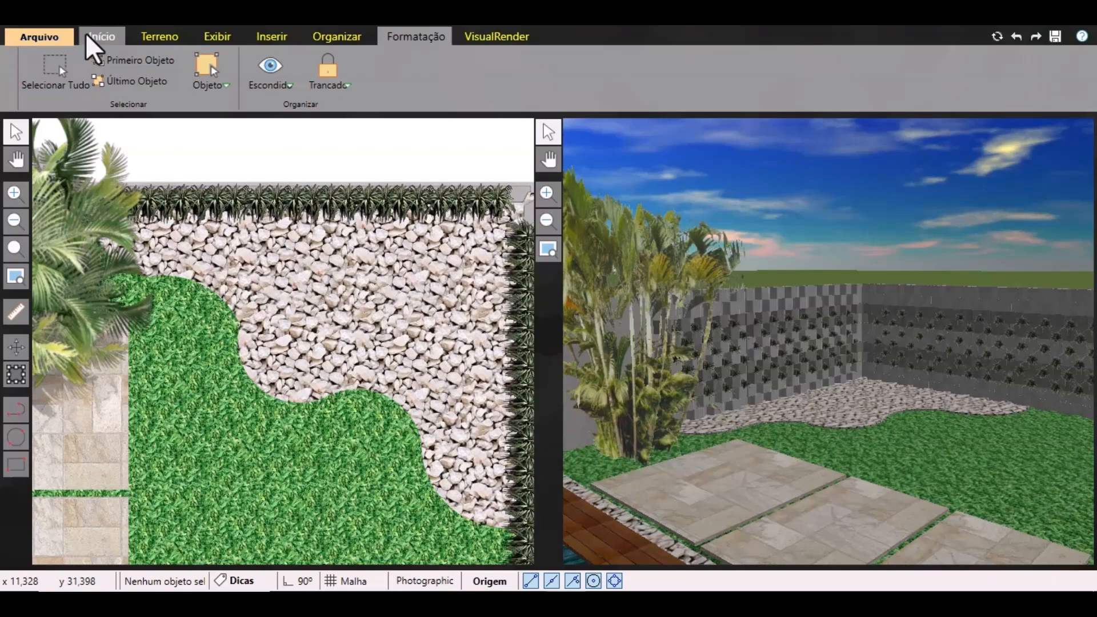
Insert a row of PHHE3 philodendrons about 5,2 m long along the back wall and select the plant nearest the palm.
left_click(101, 35)
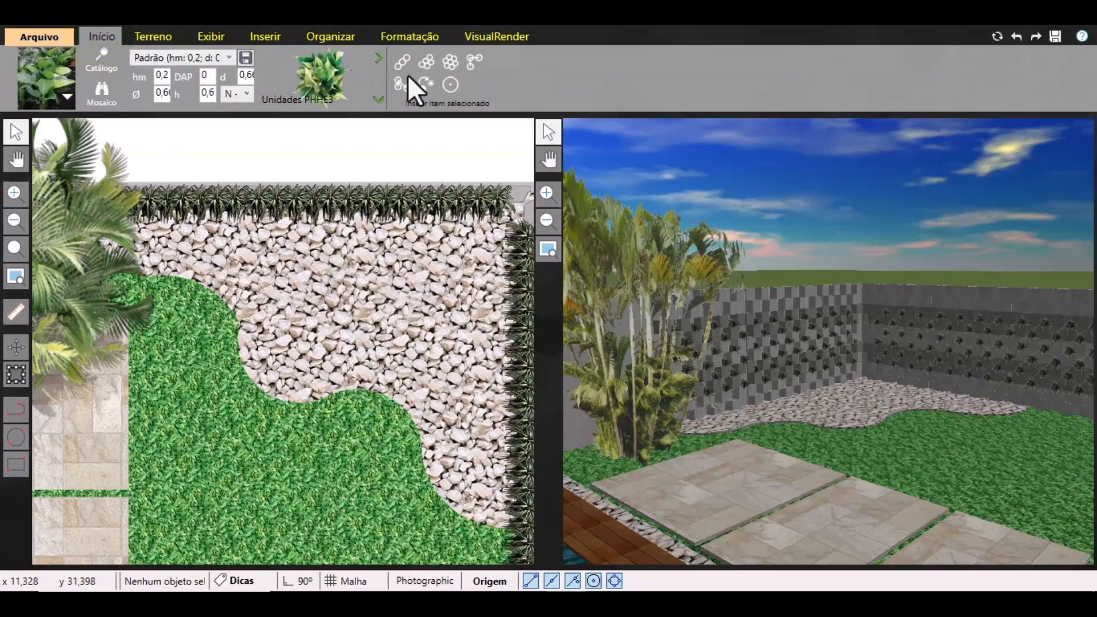
left_click(395, 64)
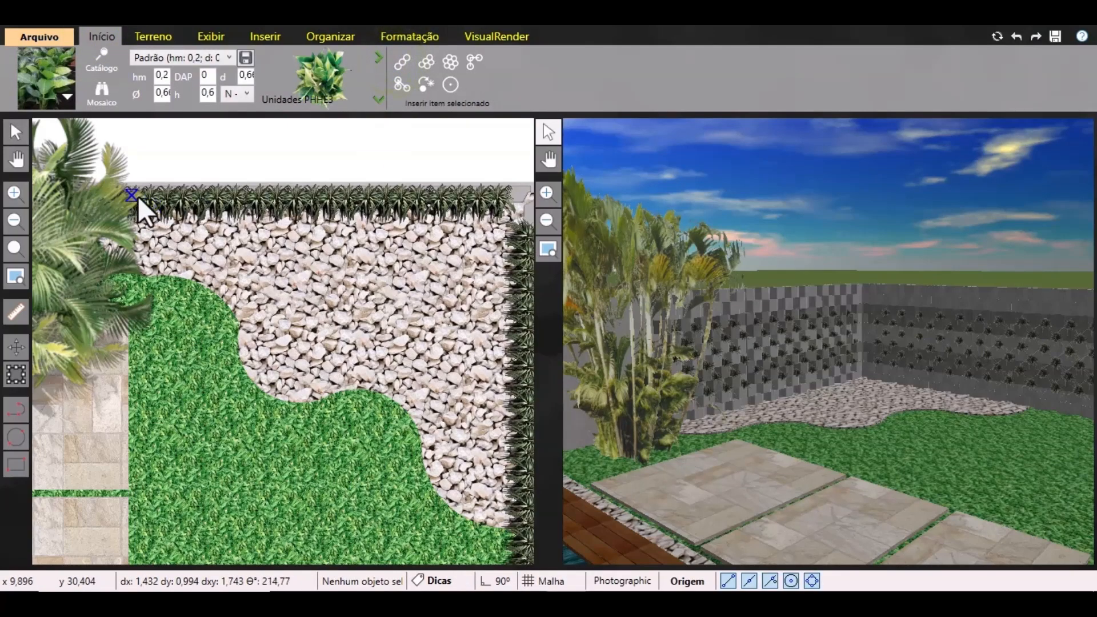
left_click(137, 196)
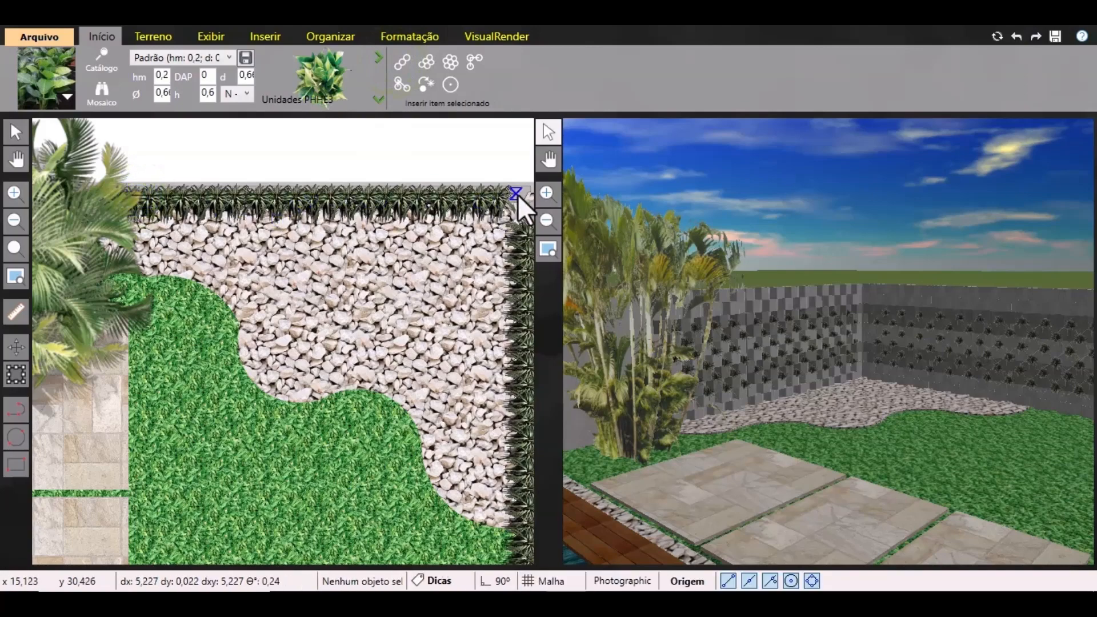
left_click(522, 196)
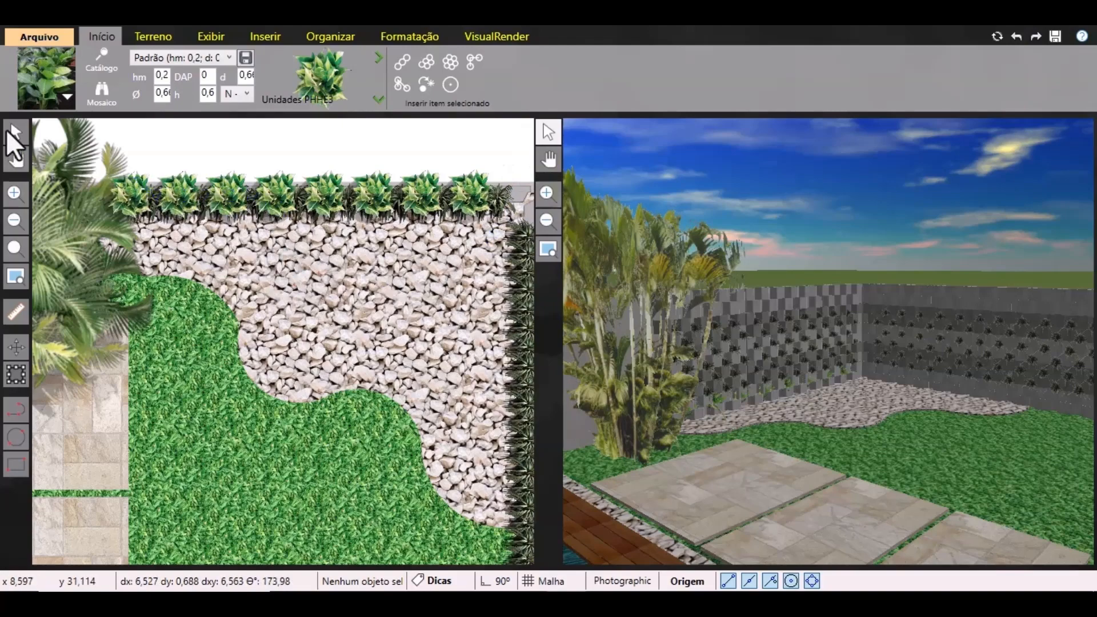
left_click(132, 187)
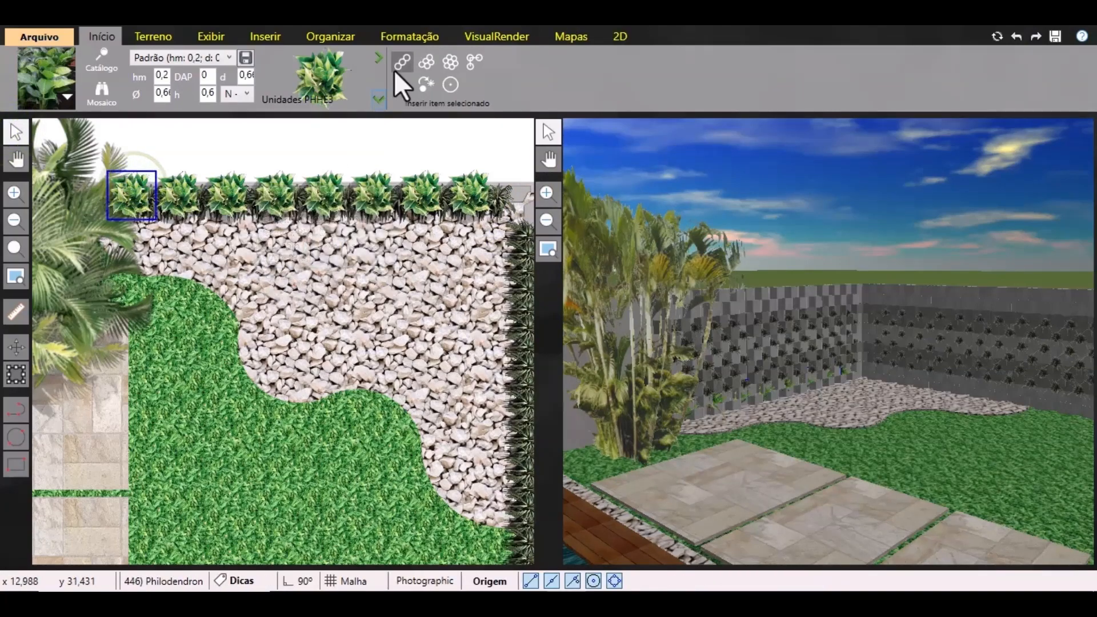
Select all the philodendrons in the back-wall row and nudge them about 0,3 m away from the wall.
left_click(433, 35)
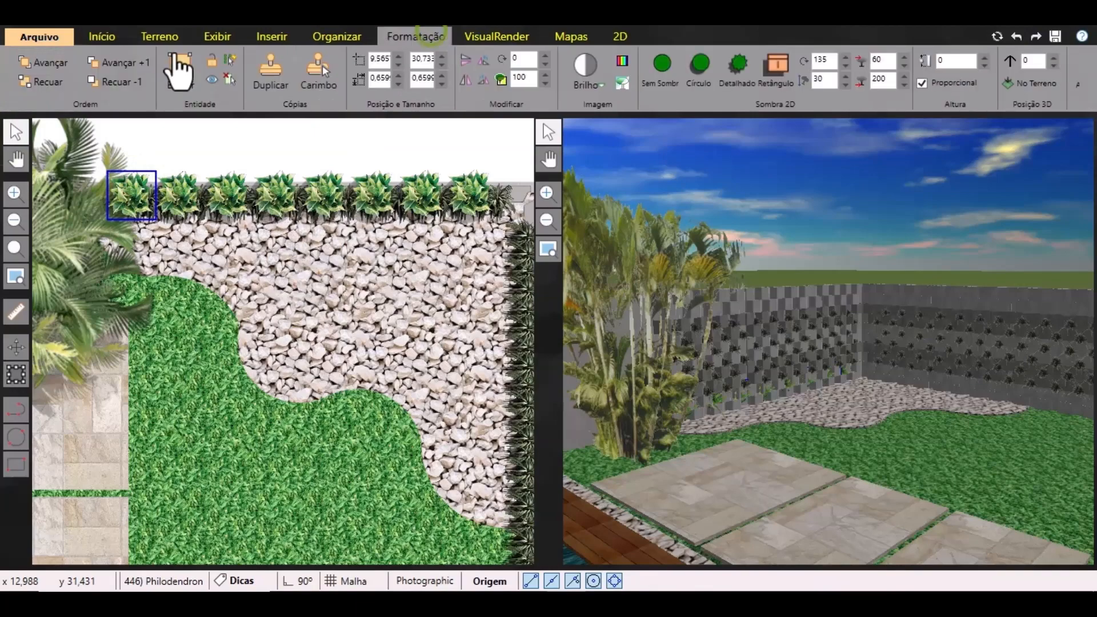
left_click(230, 59)
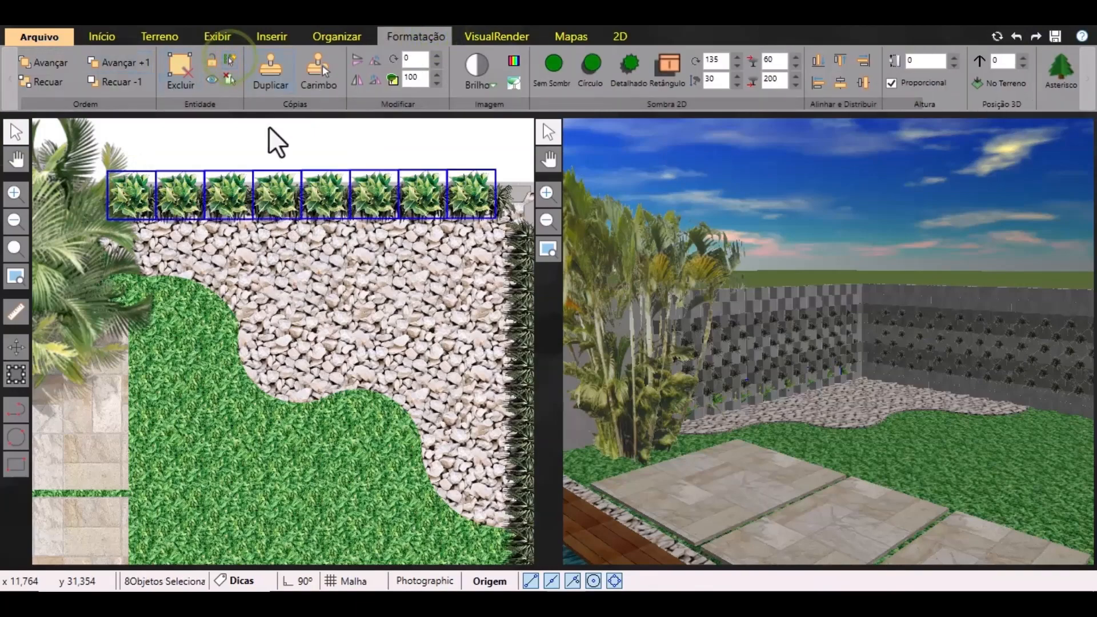
key("Down")
key("Down")
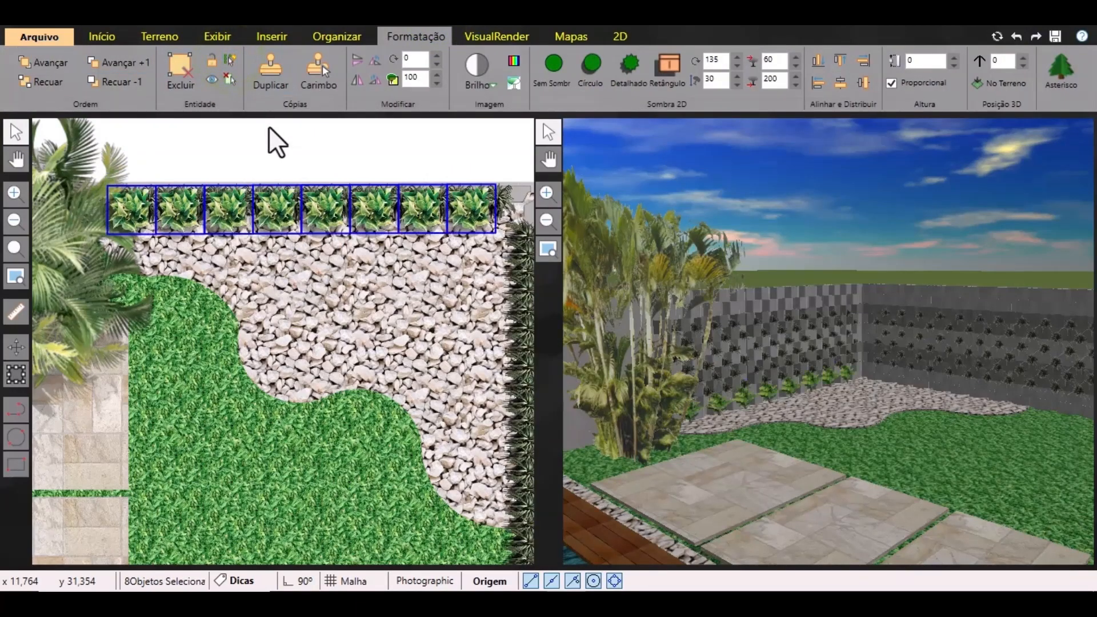
scroll(848, 439, "up", 3)
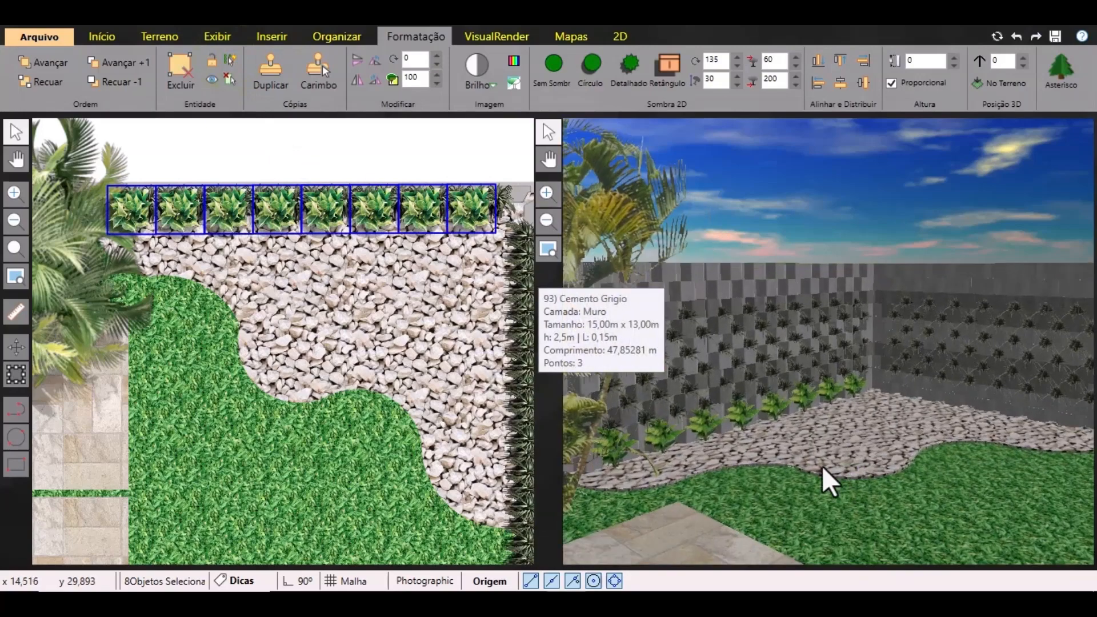
middle_click_drag(821, 467, 782, 472)
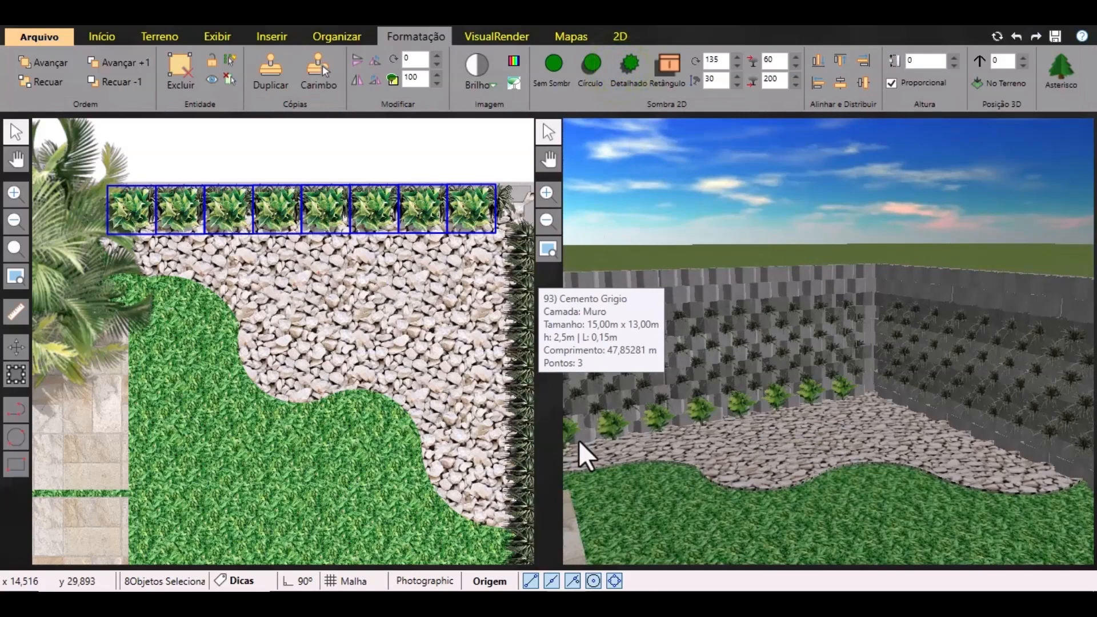
key("Down")
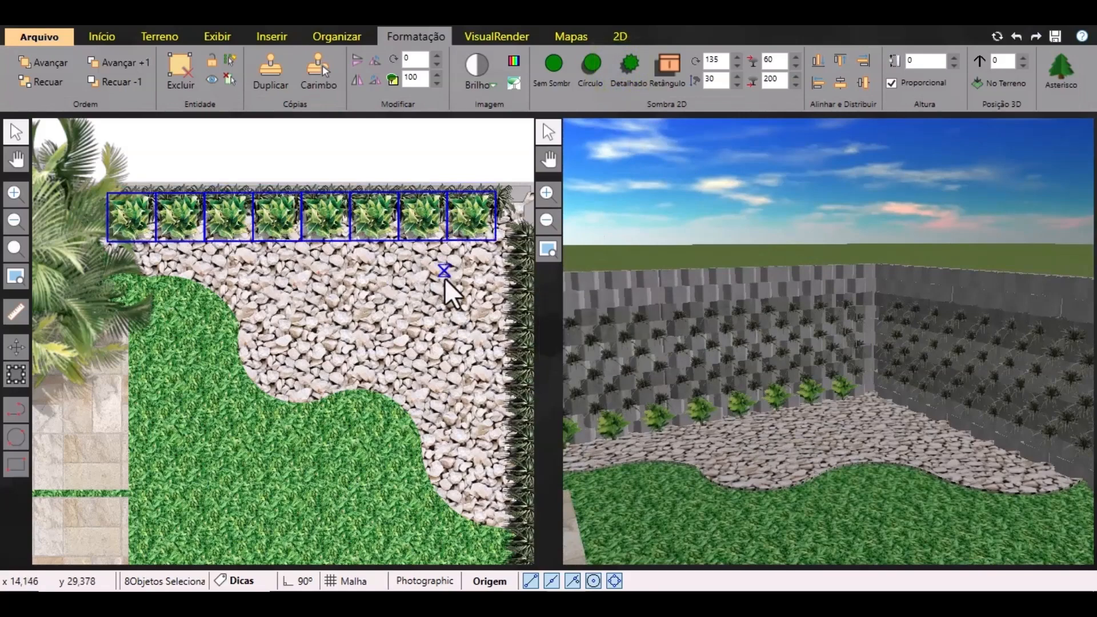
Send the back-wall philodendron row behind everything, bring it forward one level, and deselect it.
middle_click_drag(399, 394, 231, 360)
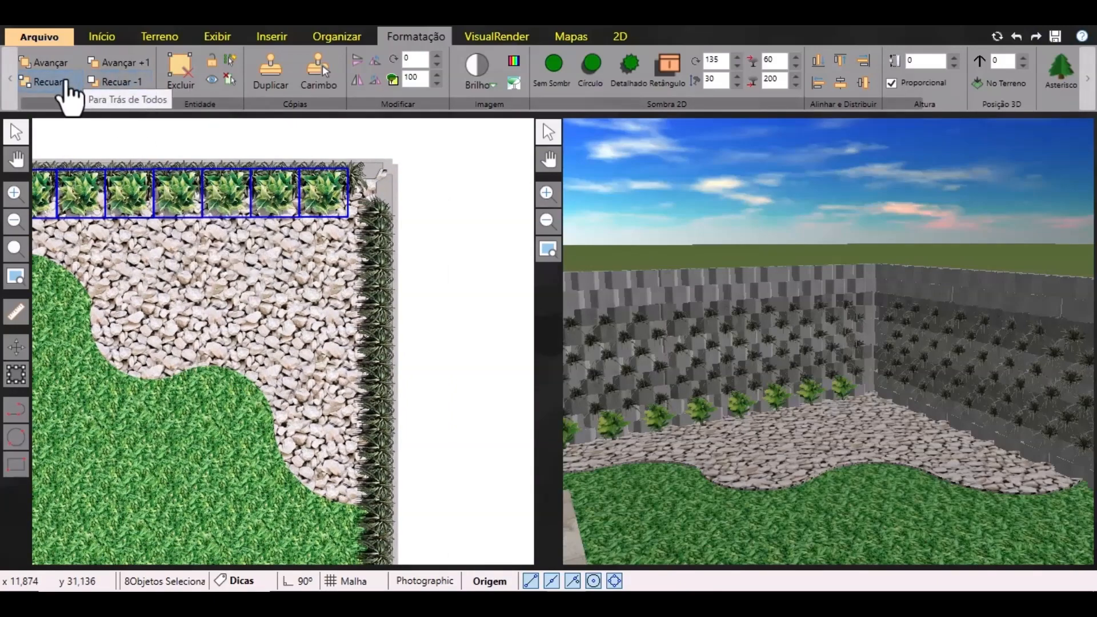
left_click(66, 85)
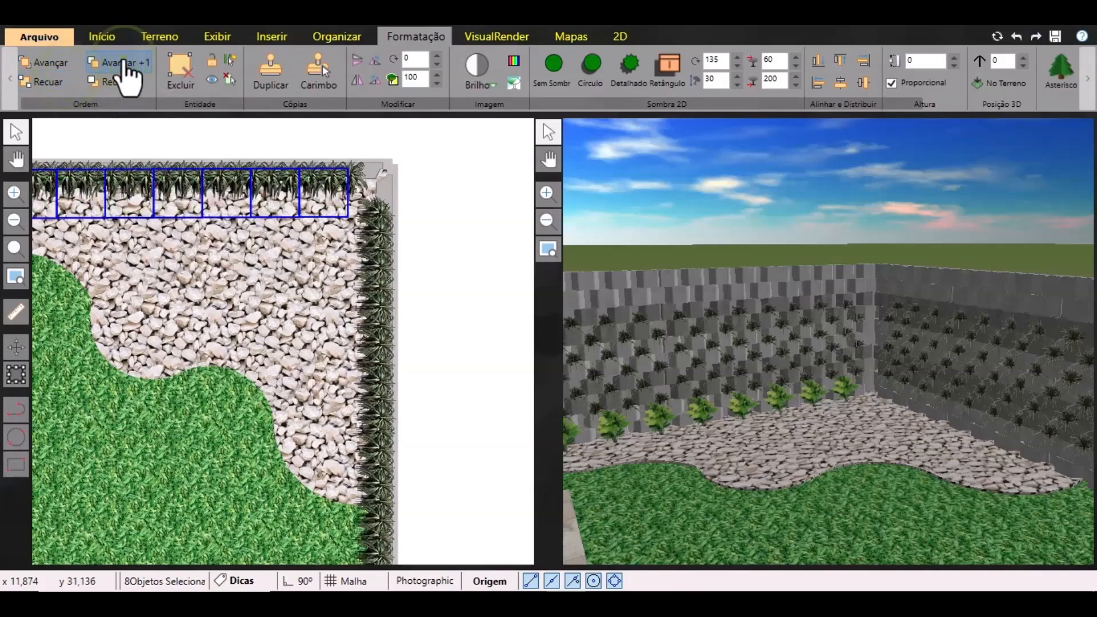
left_click(124, 62)
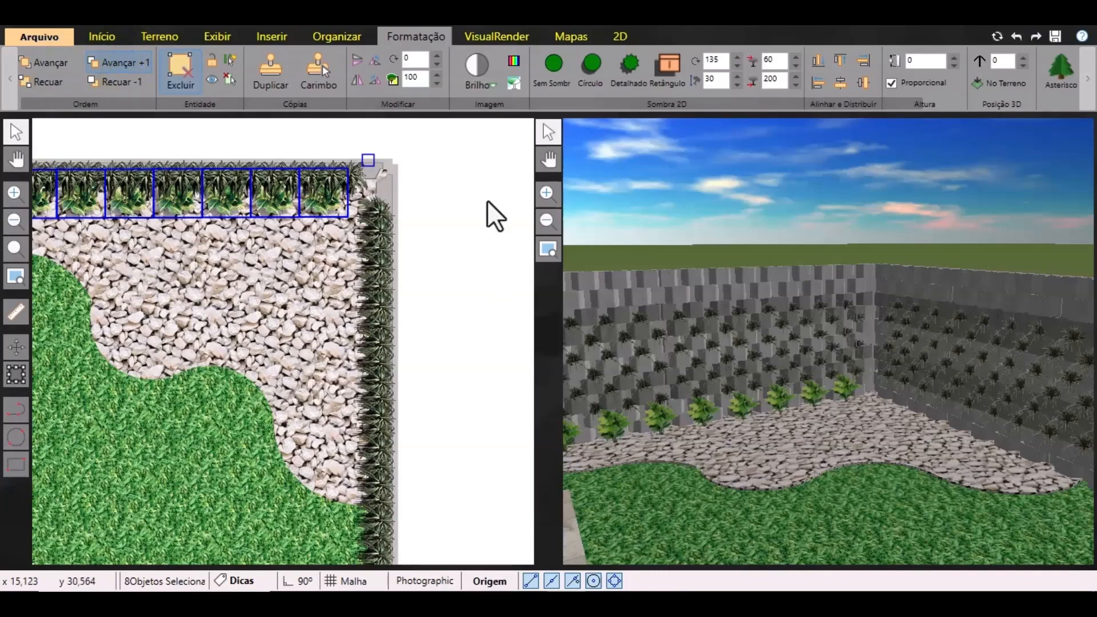
left_click(436, 257)
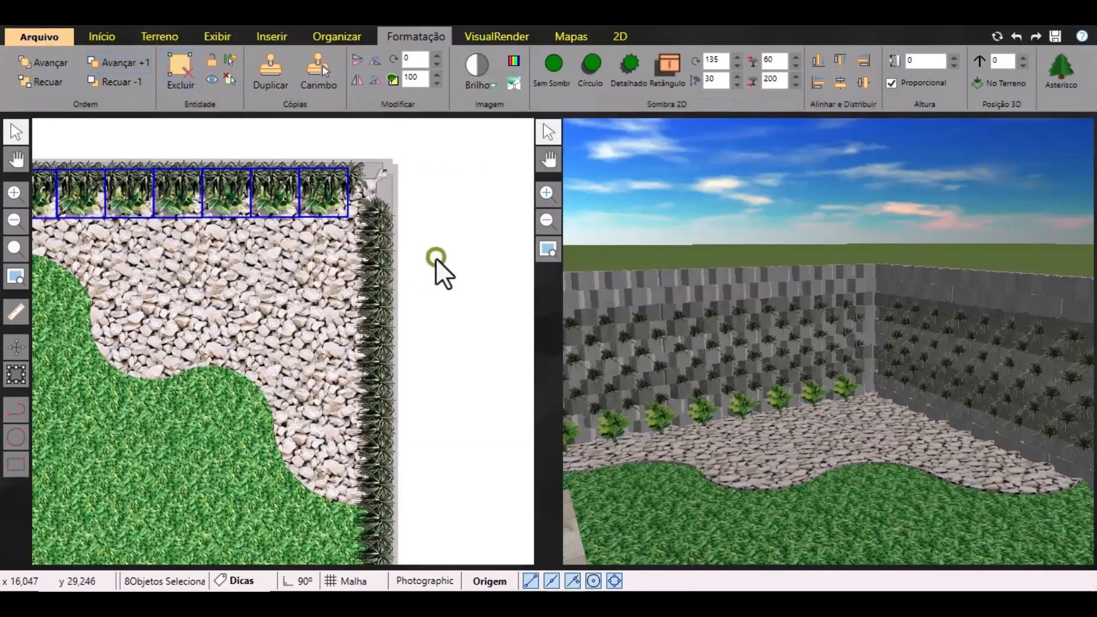
Insert a row of philodendron units about 4 m long along the side wall, from the corner to the end of the stone bed.
left_click(97, 37)
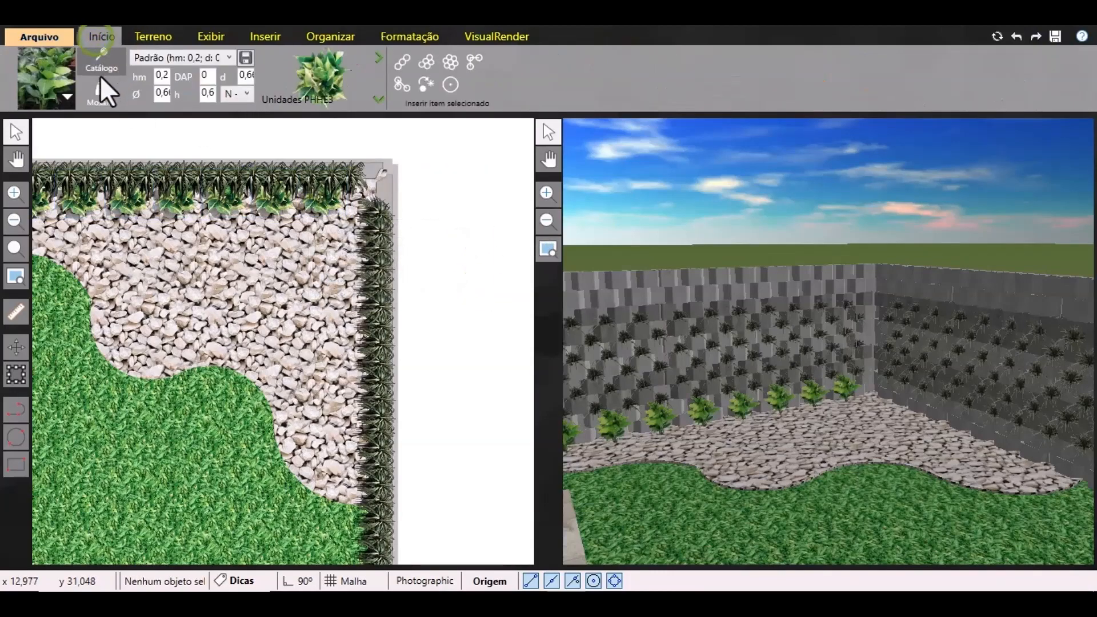
left_click(407, 62)
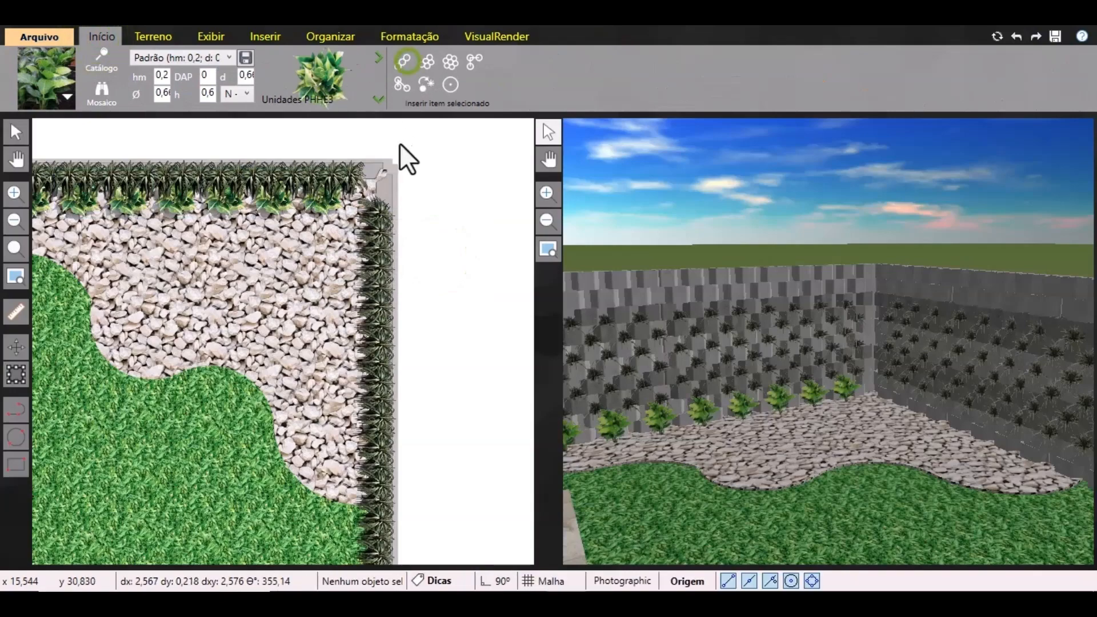
left_click(353, 207)
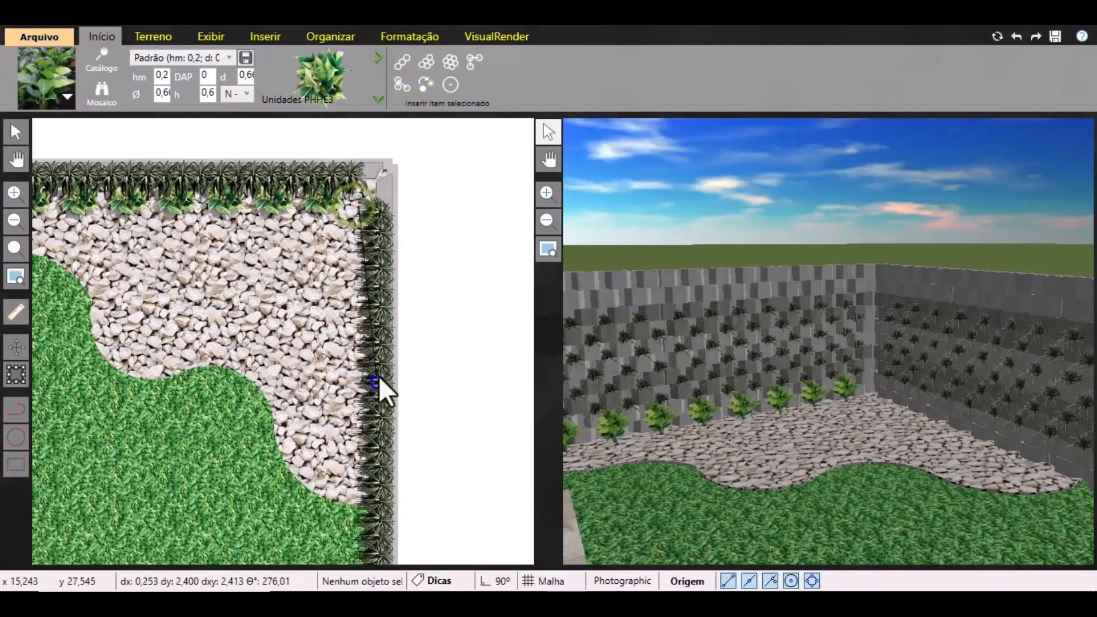
scroll(379, 376, "down", 3)
middle_click_drag(348, 437, 342, 387)
scroll(364, 426, "up", 3)
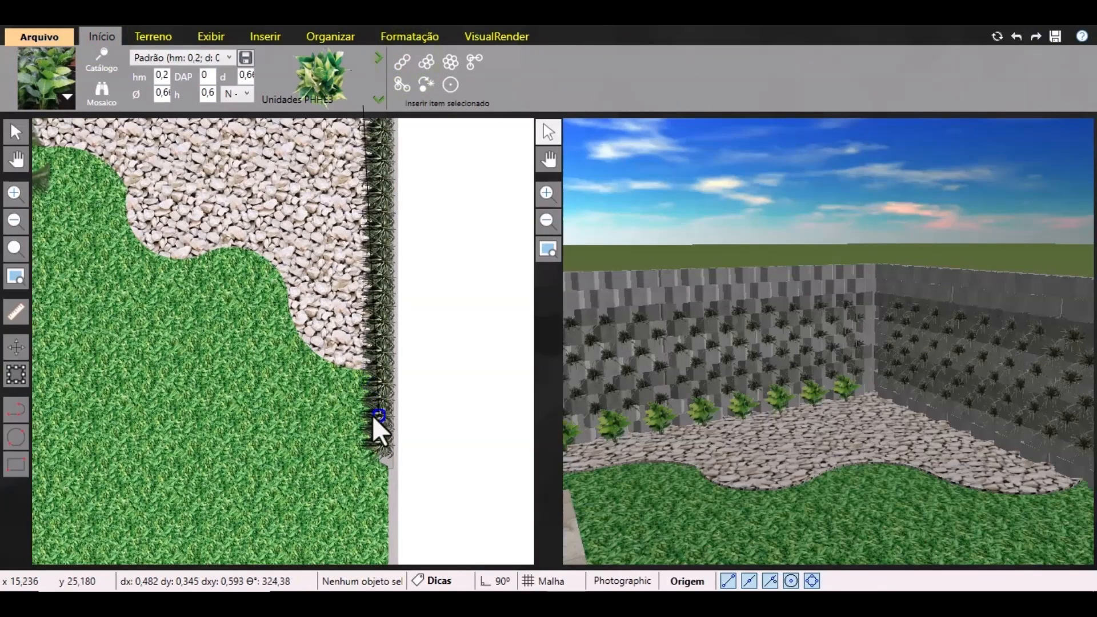
left_click(366, 369)
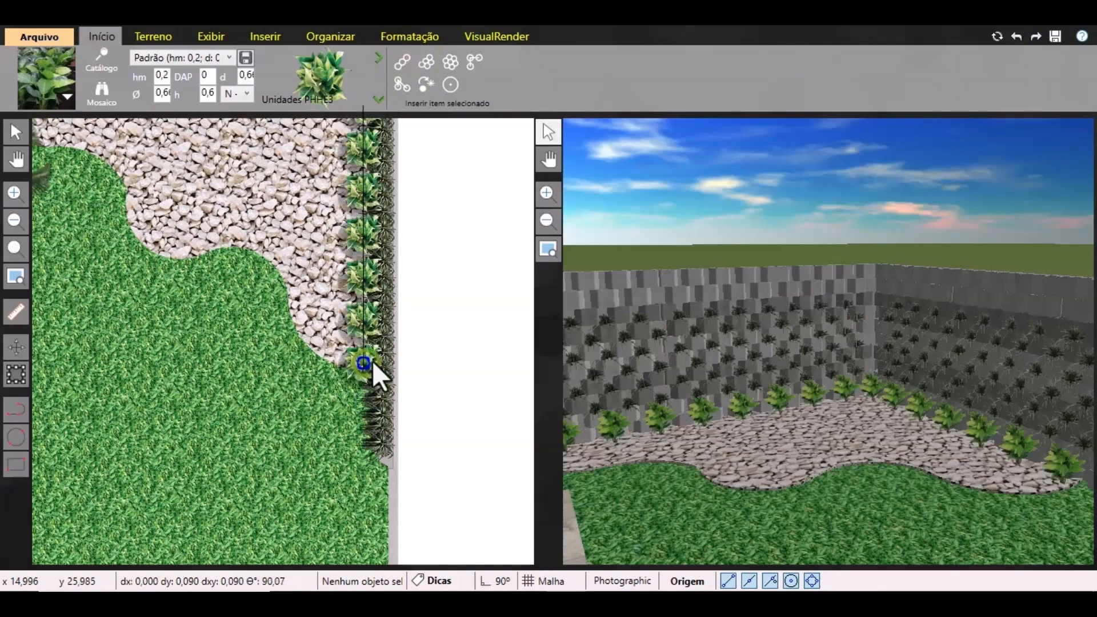
middle_click_drag(436, 319, 417, 403)
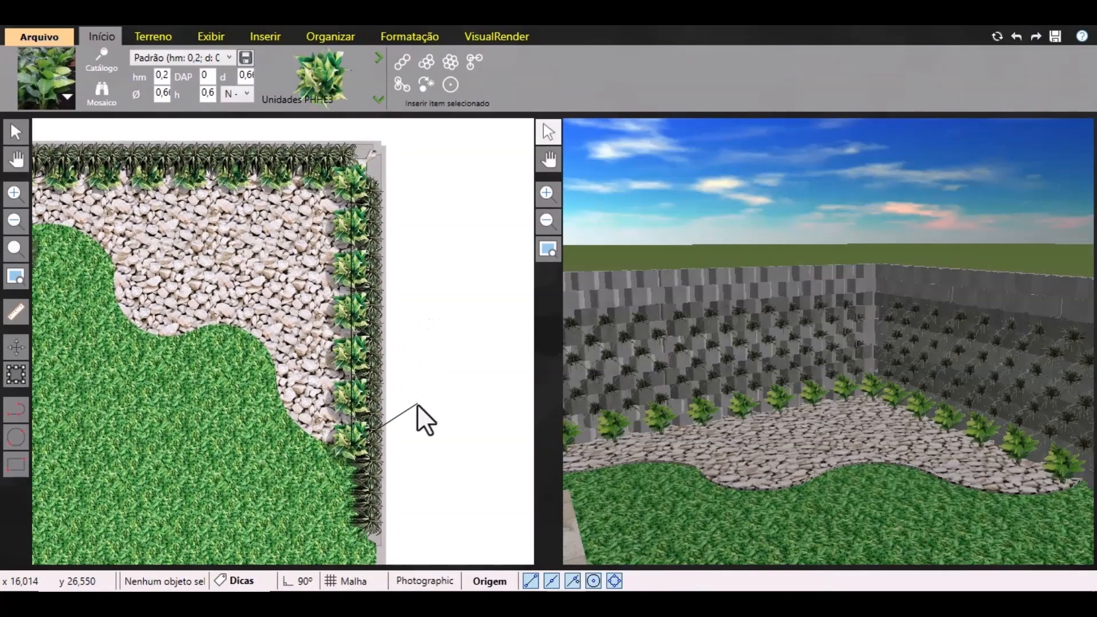
left_click(417, 403)
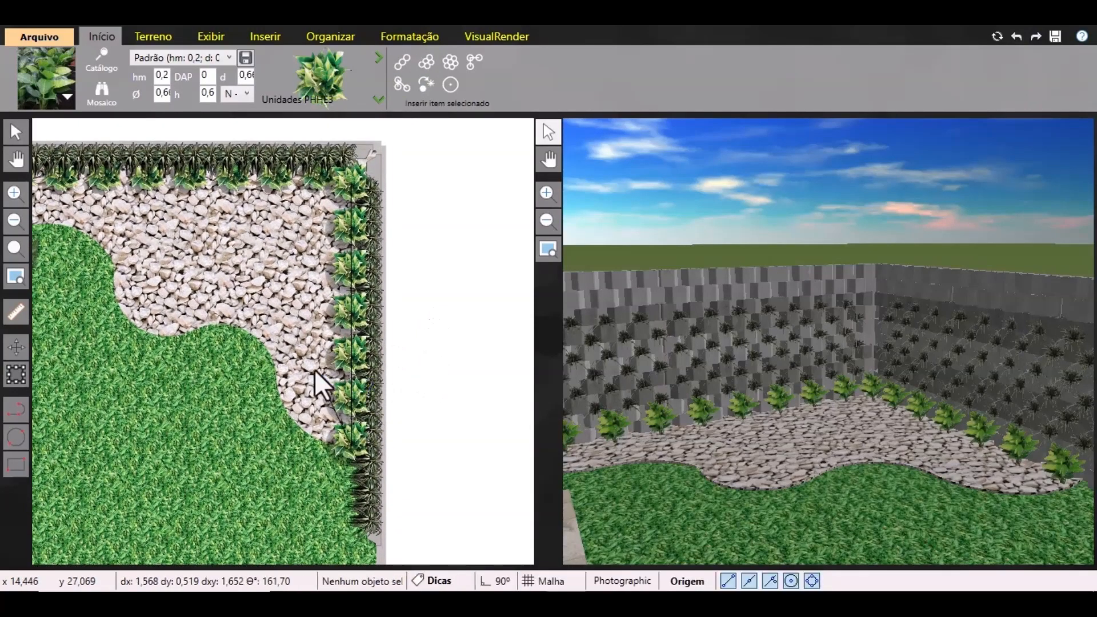
Select the seven side-wall philodendrons, send them behind everything, and bring them forward one level.
left_click(343, 182)
left_click(344, 236, "ctrl")
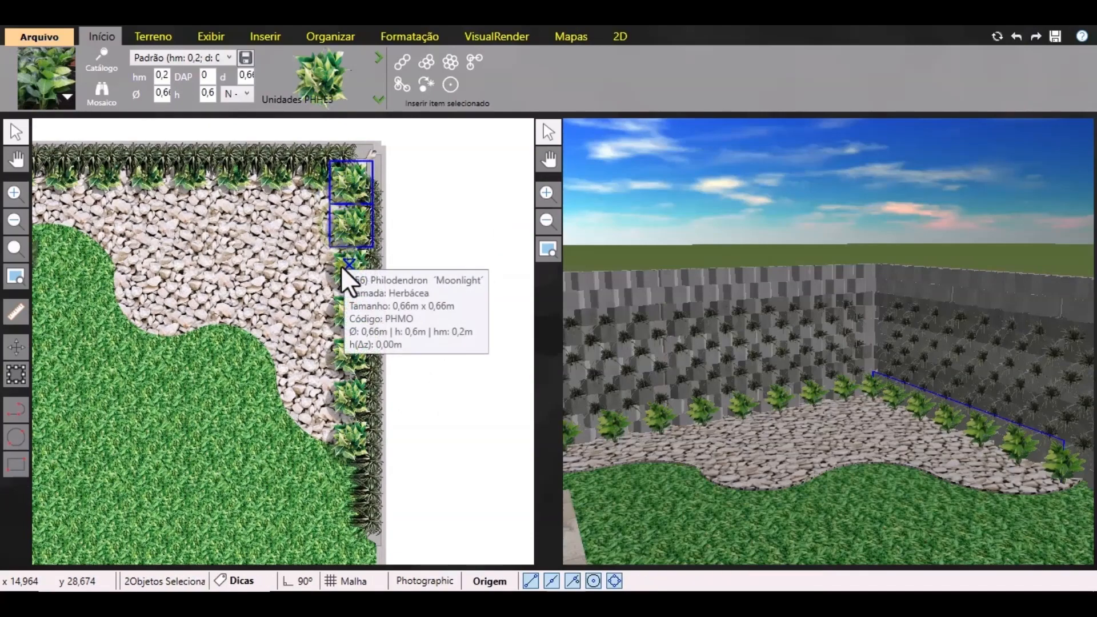
left_click(341, 266, "ctrl")
left_click(344, 308, "ctrl")
left_click(355, 368, "ctrl")
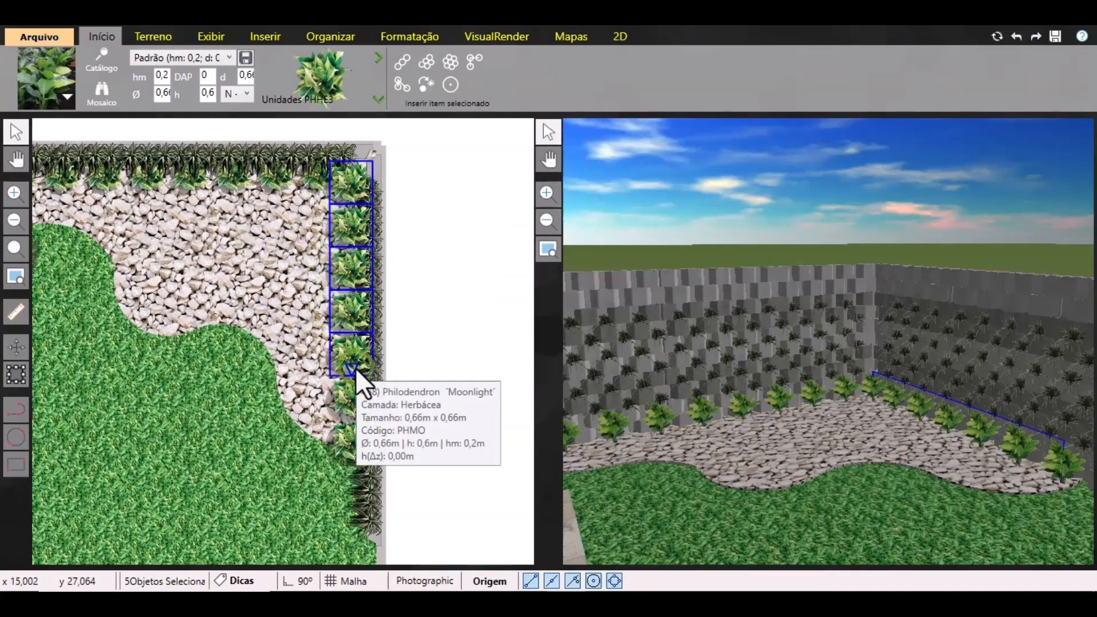
left_click(349, 393, "ctrl")
left_click(347, 443, "ctrl")
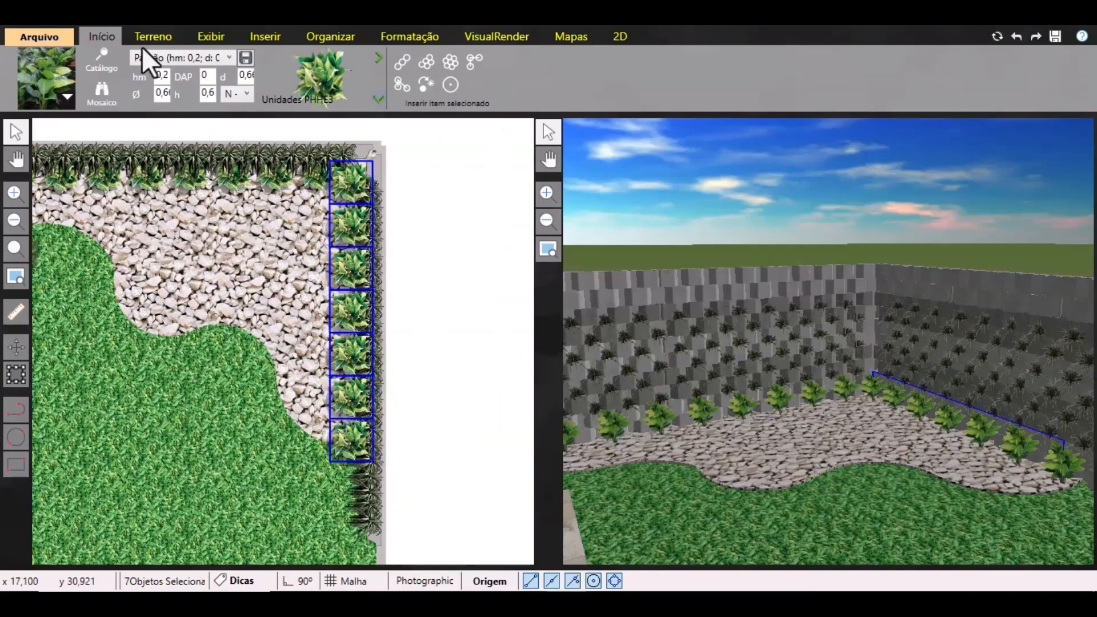
left_click(399, 39)
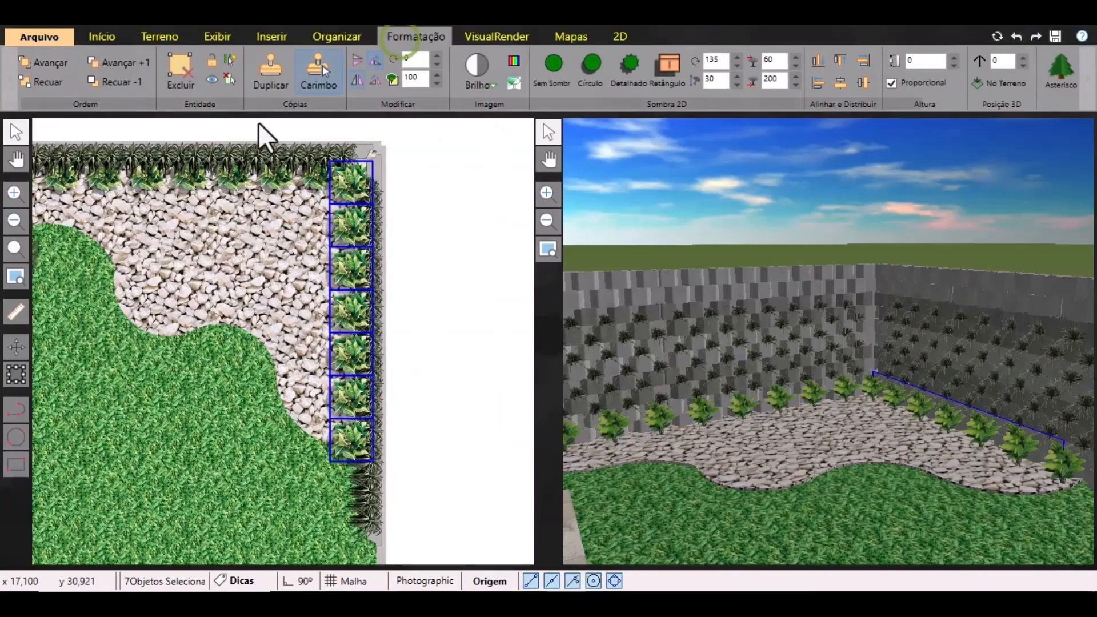
left_click(46, 83)
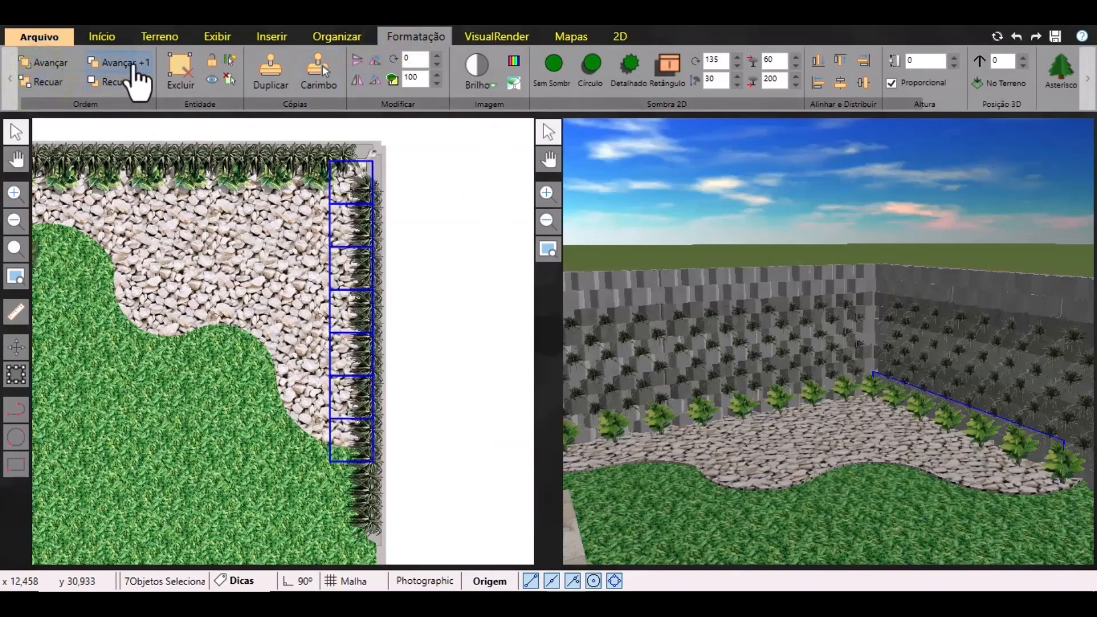
left_click(133, 63)
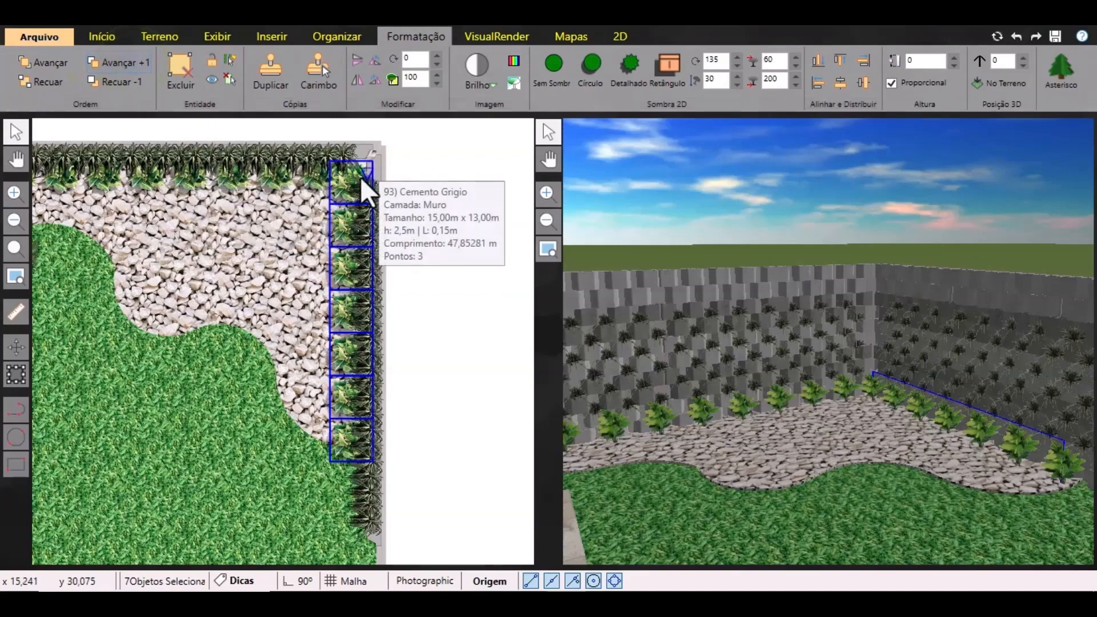
left_click(452, 283)
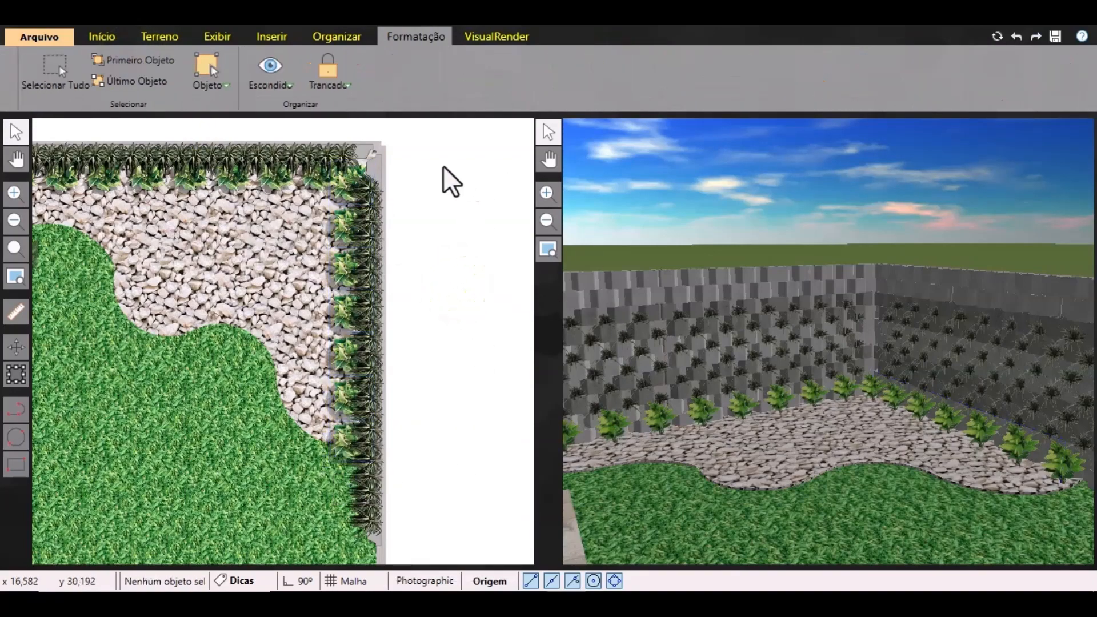
Choose the agave AGAM2 from the plant catalogue and set it to be inserted as individual units.
scroll(434, 318, "down", 2)
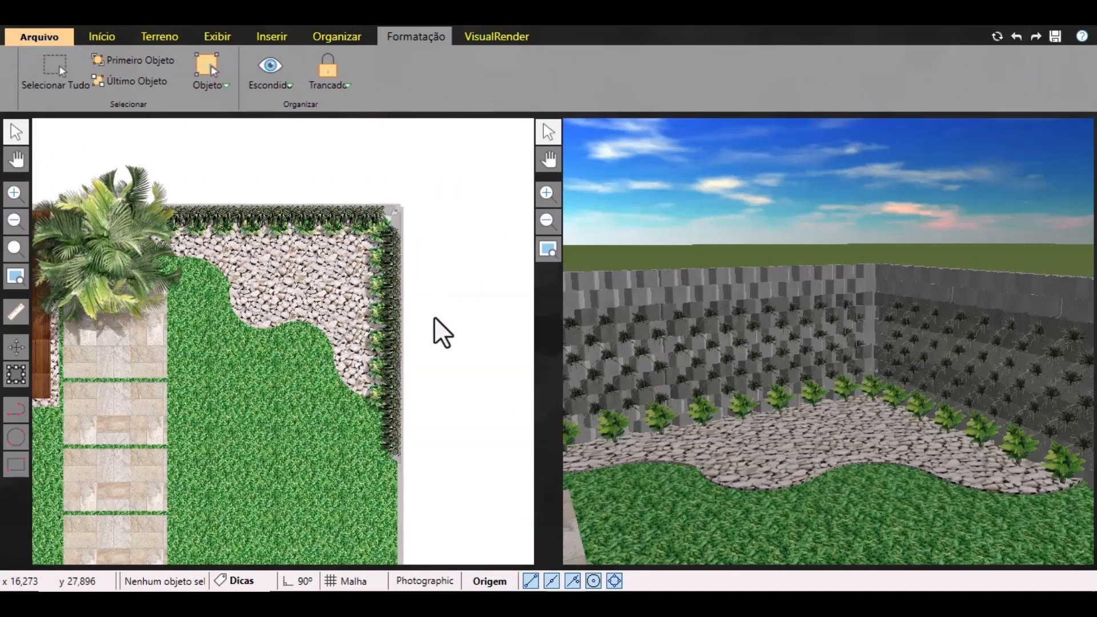
middle_click_drag(240, 304, 277, 359)
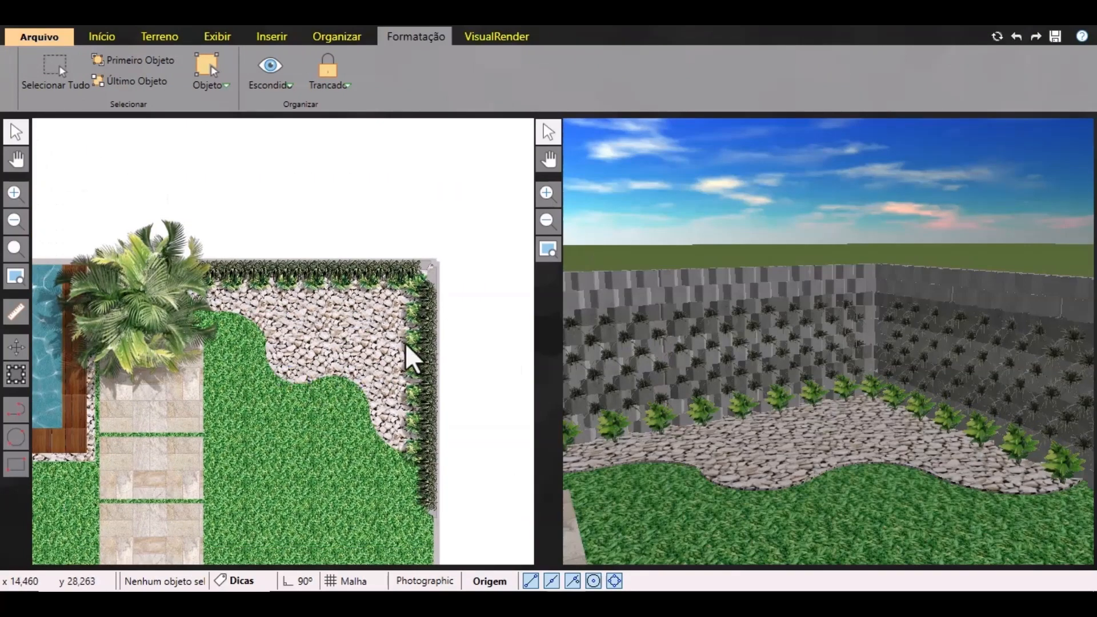
middle_click_drag(484, 466, 454, 379)
scroll(420, 455, "up", 2)
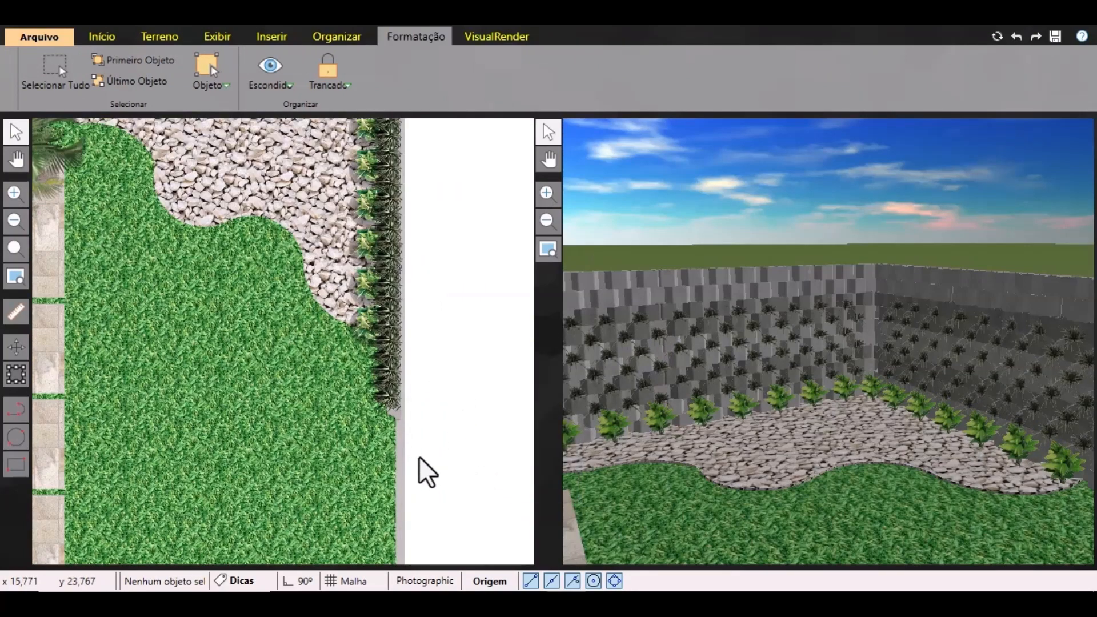
middle_click_drag(420, 457, 429, 392)
left_click(102, 37)
left_click(73, 101)
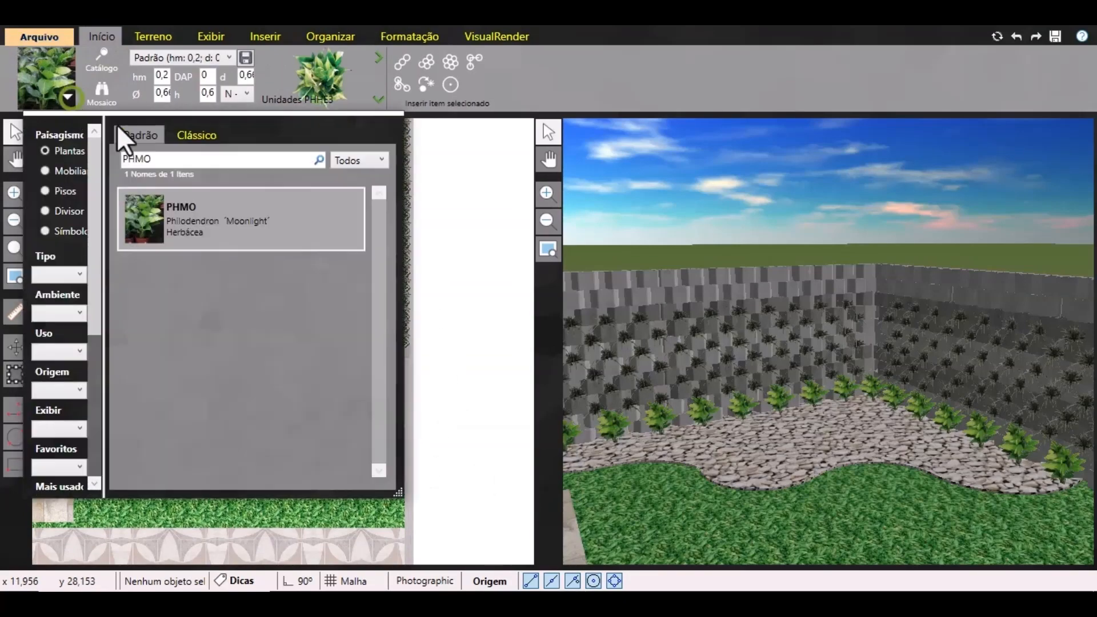
double_click(189, 160)
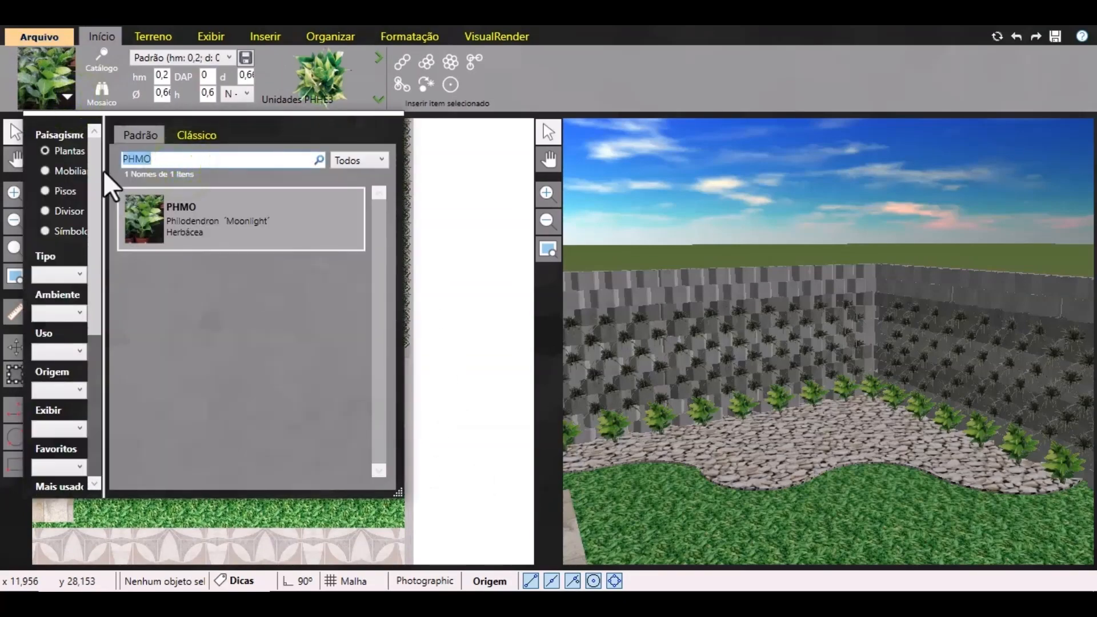
type("AGAM")
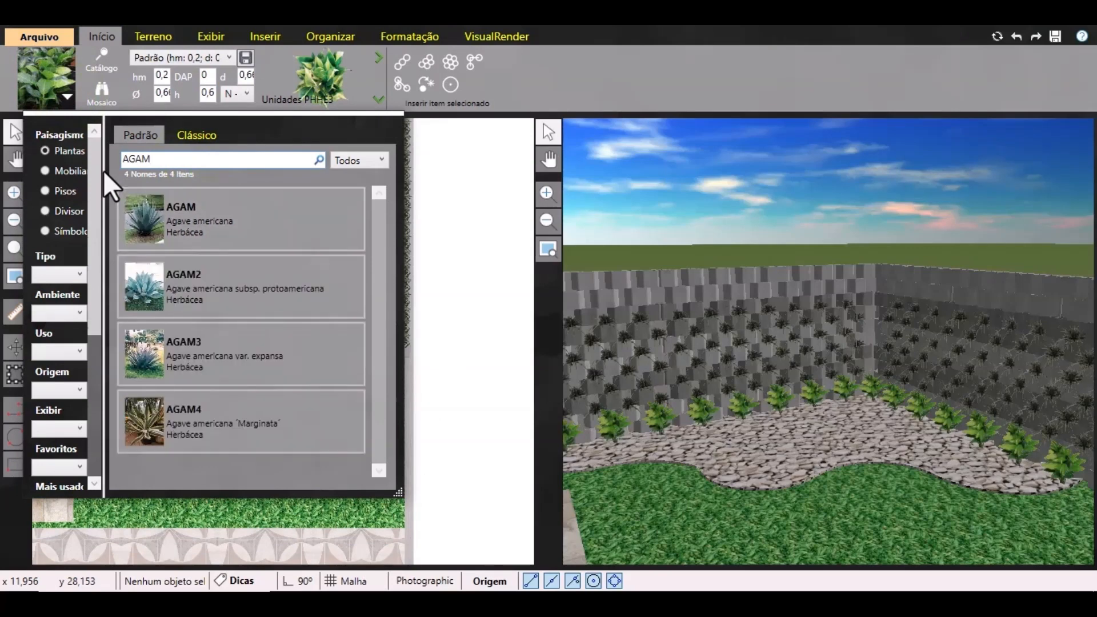
type("2")
left_click(186, 235)
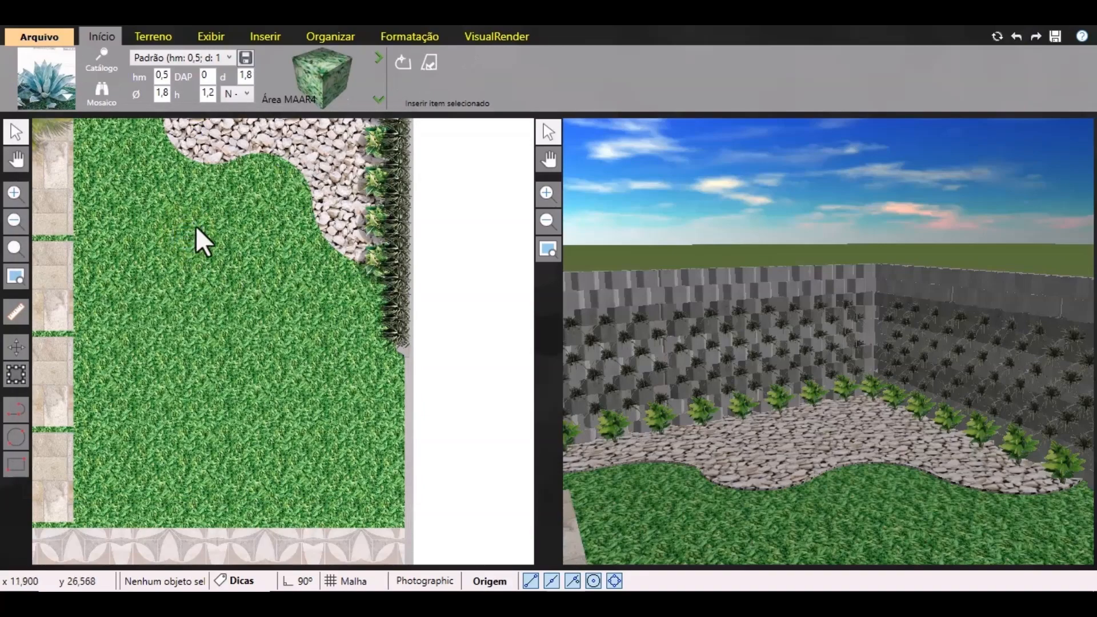
scroll(201, 349, "down", 3)
left_click(379, 99)
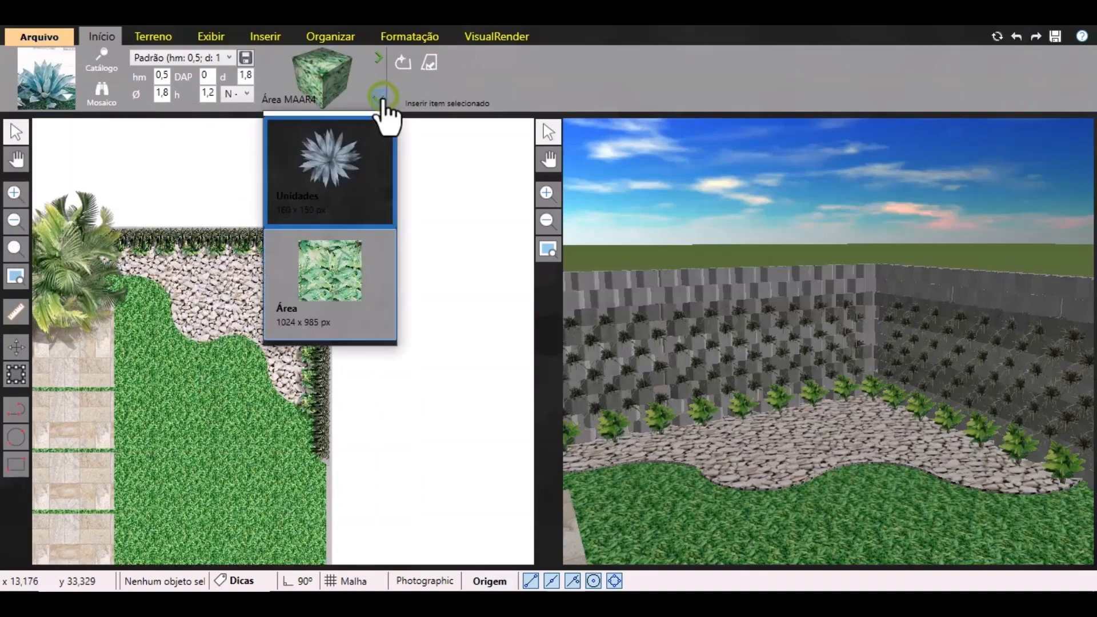
left_click(339, 187)
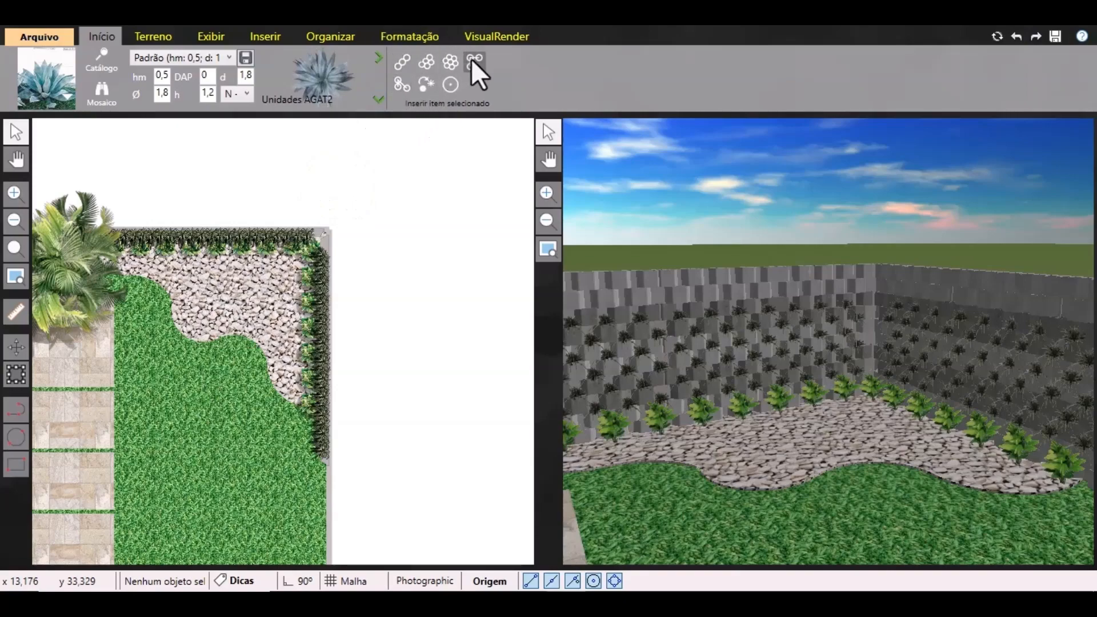
Insert four AGAM2 agave units in a cluster at the end of the stone bed next to the palm.
scroll(147, 264, "up", 4)
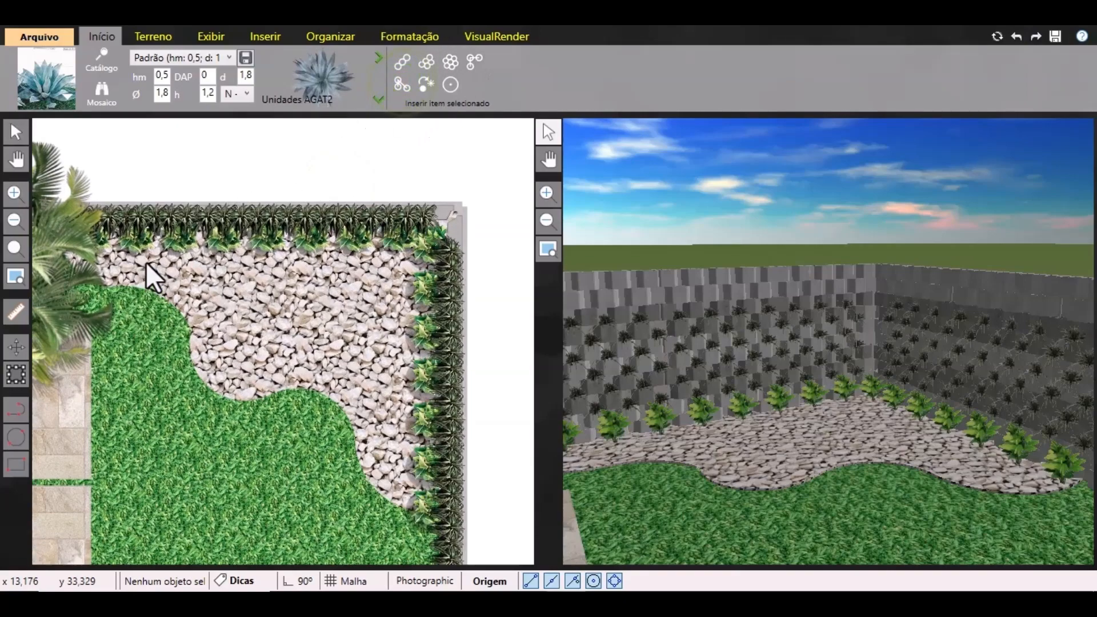
left_click(213, 349)
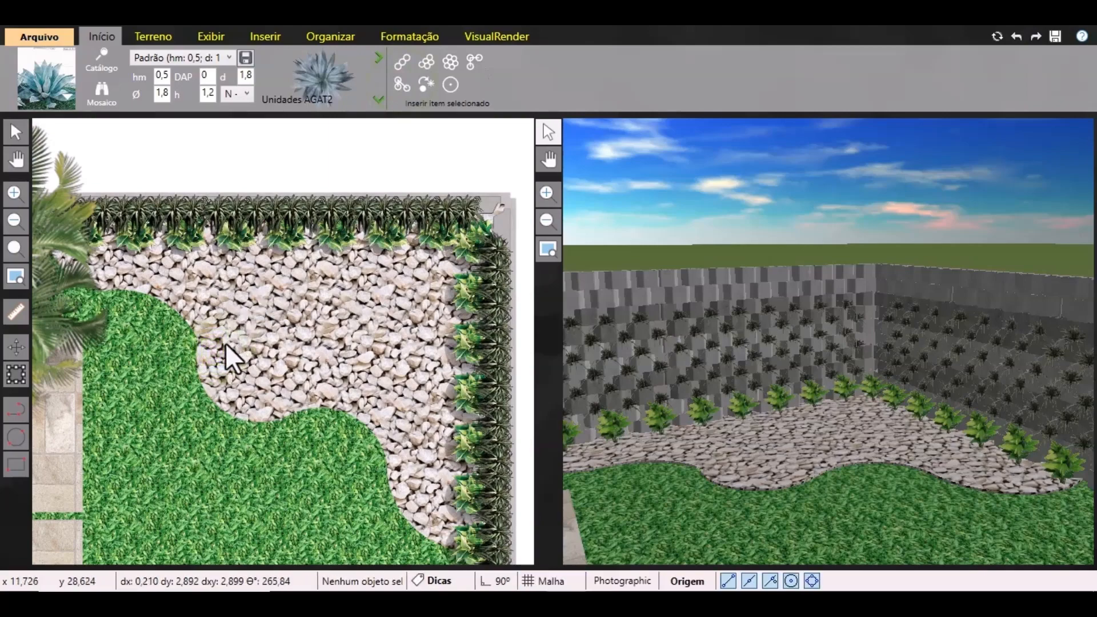
left_click(220, 357)
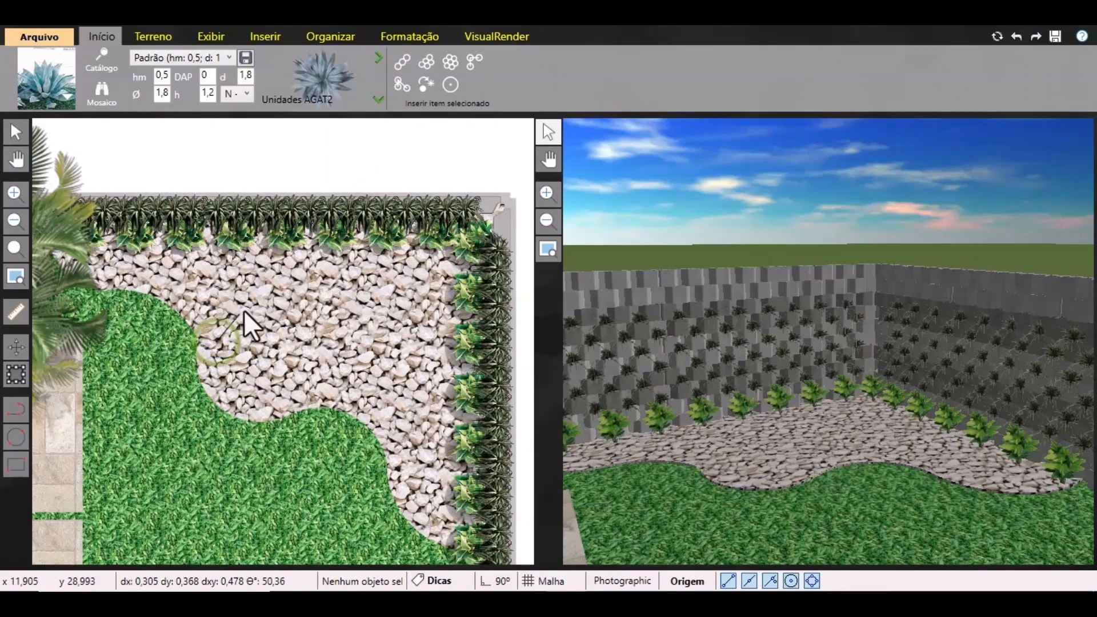
left_click(258, 283)
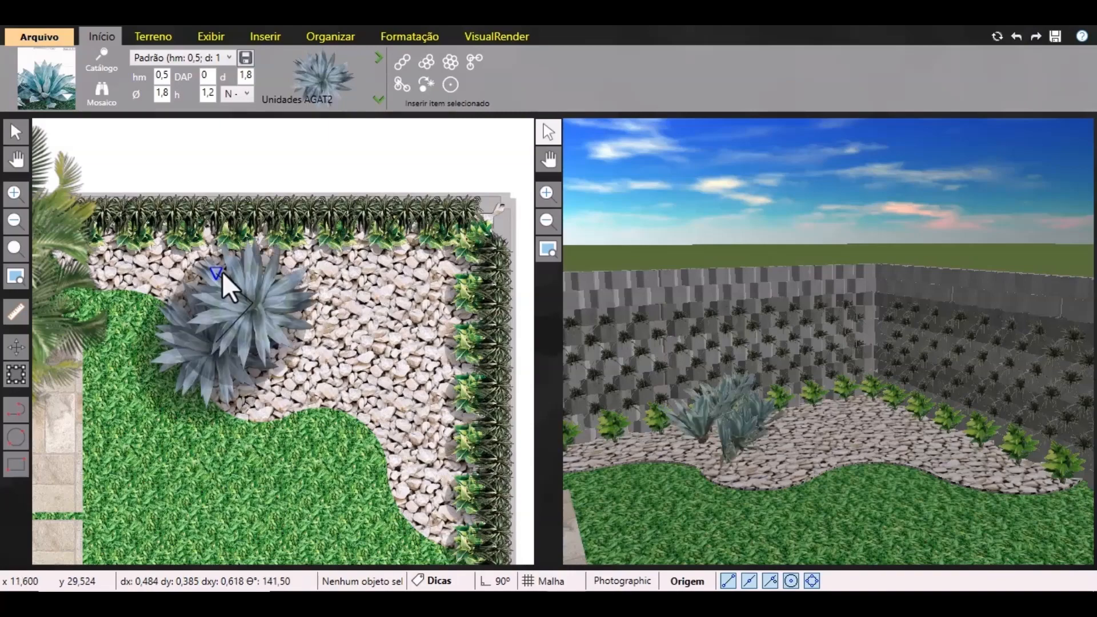
left_click(204, 272)
left_click(111, 264)
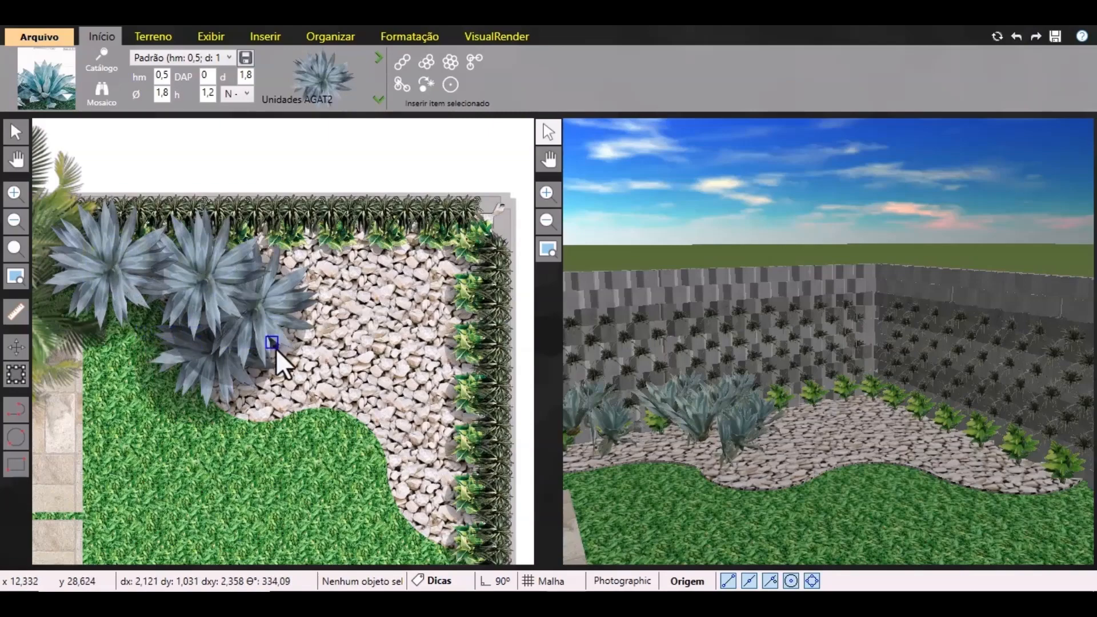
scroll(246, 288, "down", 2)
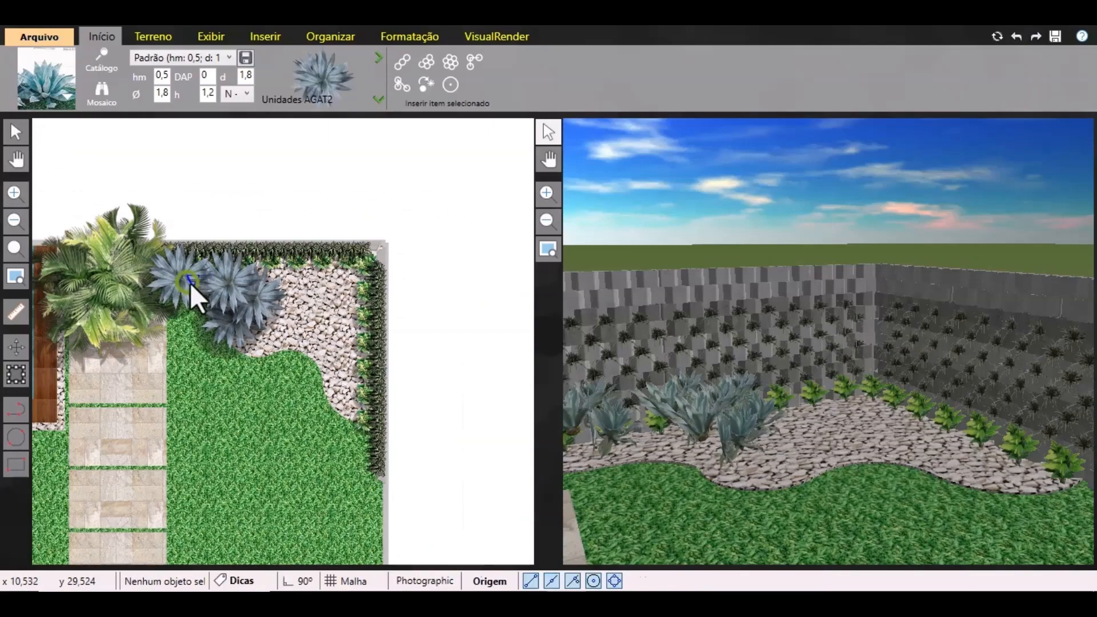
left_click(190, 282)
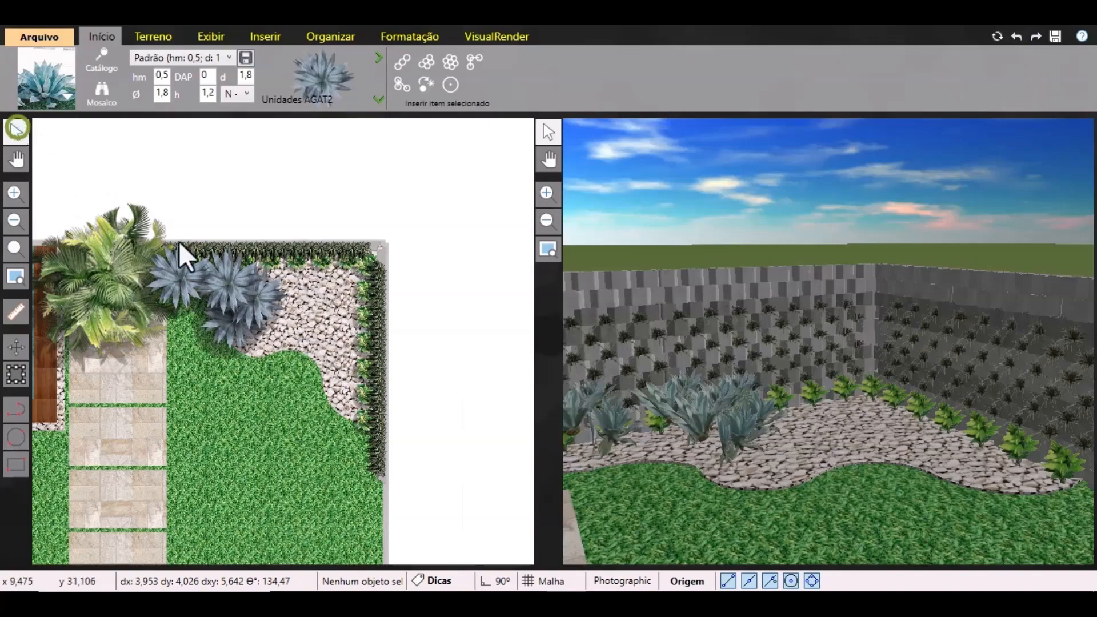
Select all four agaves, try other 3D maps on them, and apply the wide grey-green map showing a pair of plants.
left_click(217, 284)
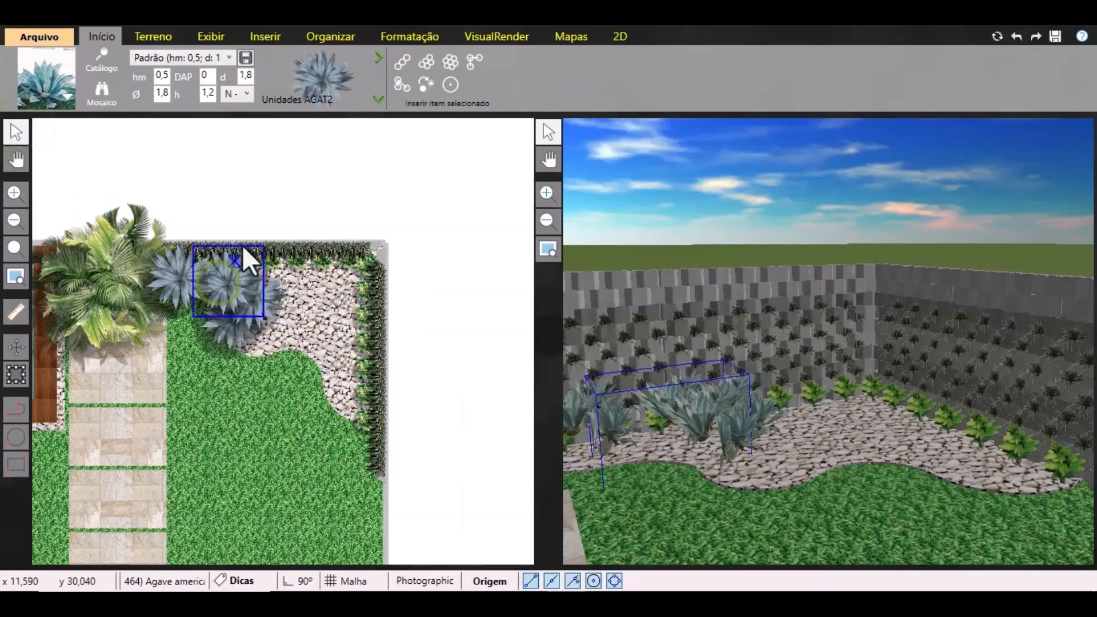
left_click(426, 37)
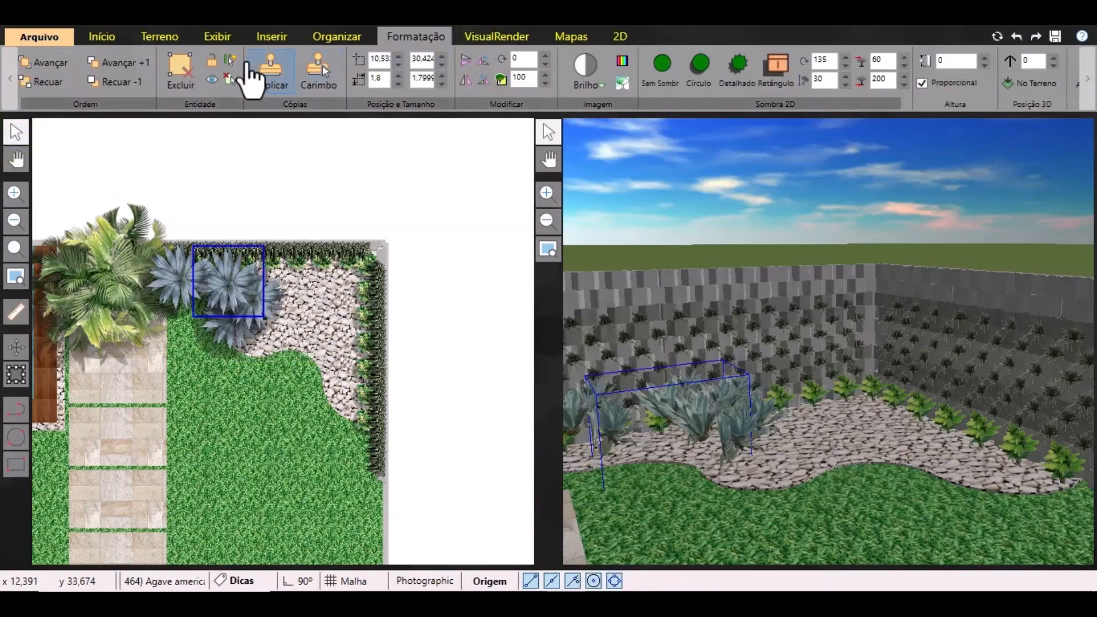
left_click(230, 59)
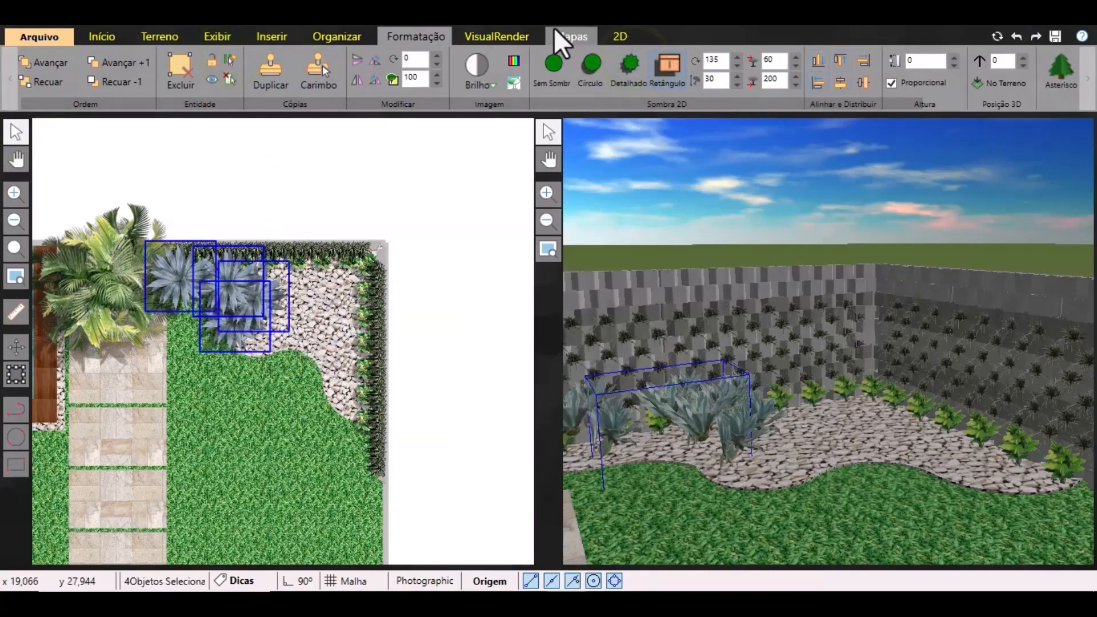
left_click(567, 36)
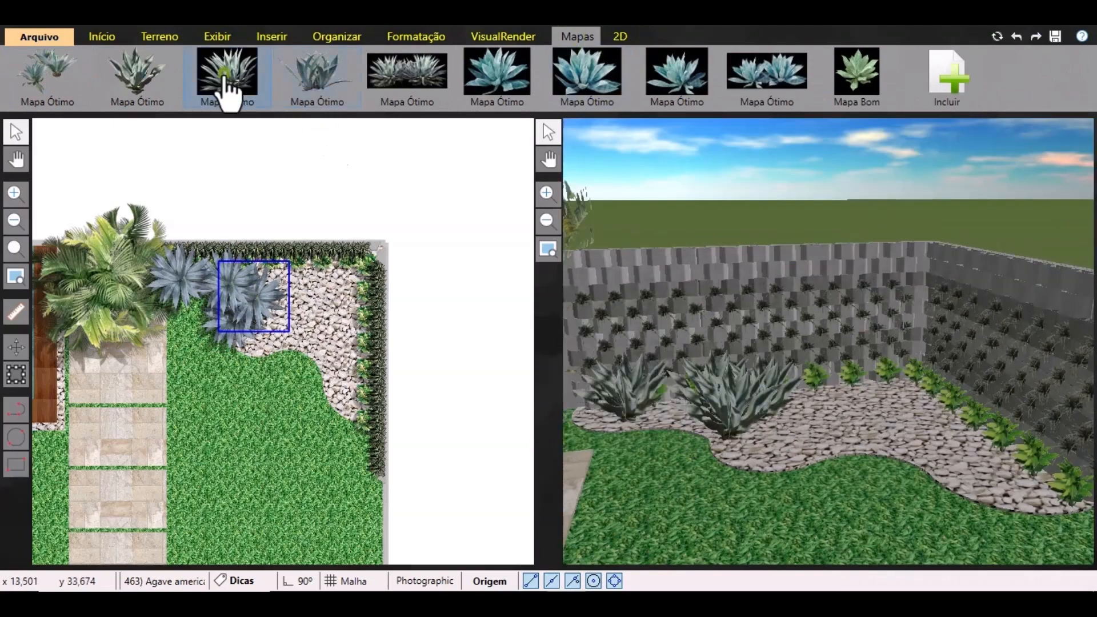
left_click(227, 80)
left_click(321, 87)
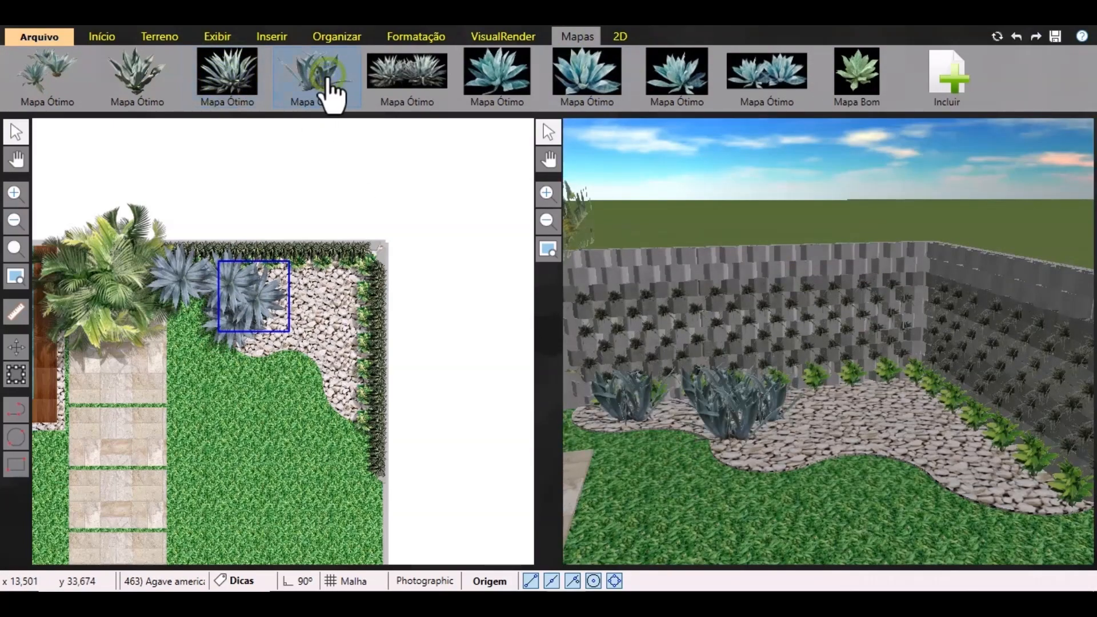
left_click(443, 85)
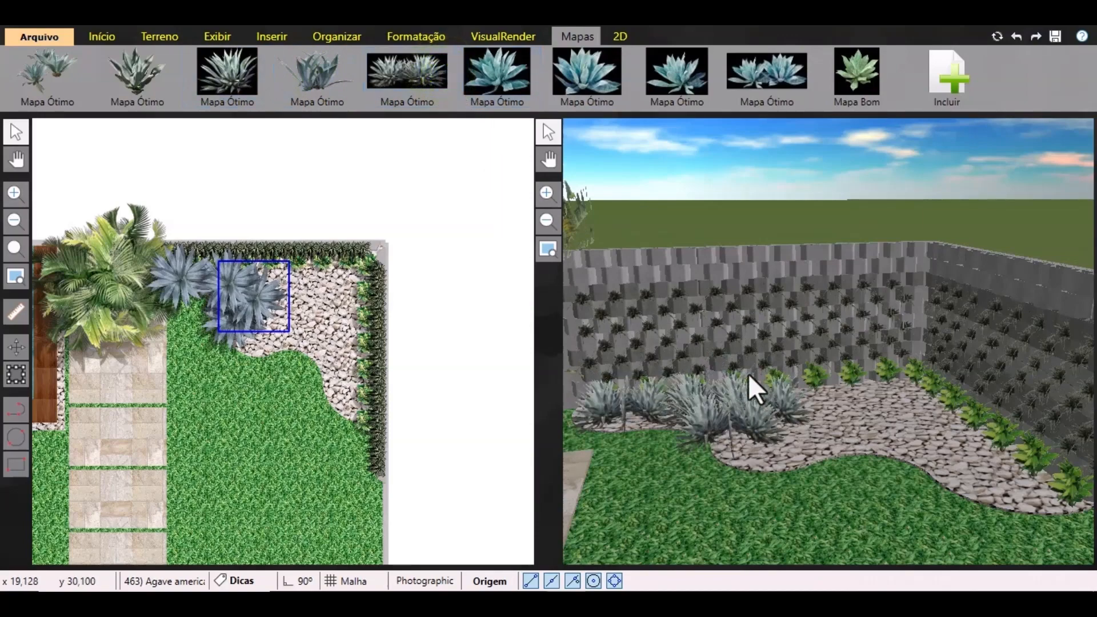
Try the bluish 3D maps on the agaves and reapply the wide grey-green pair map.
left_click(486, 77)
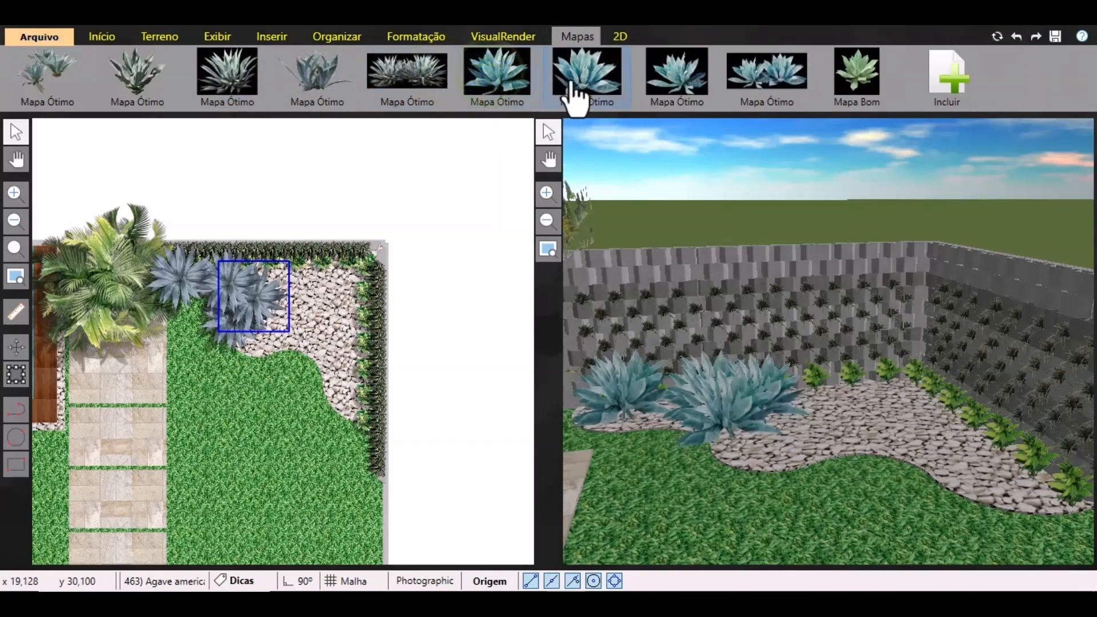
left_click(663, 83)
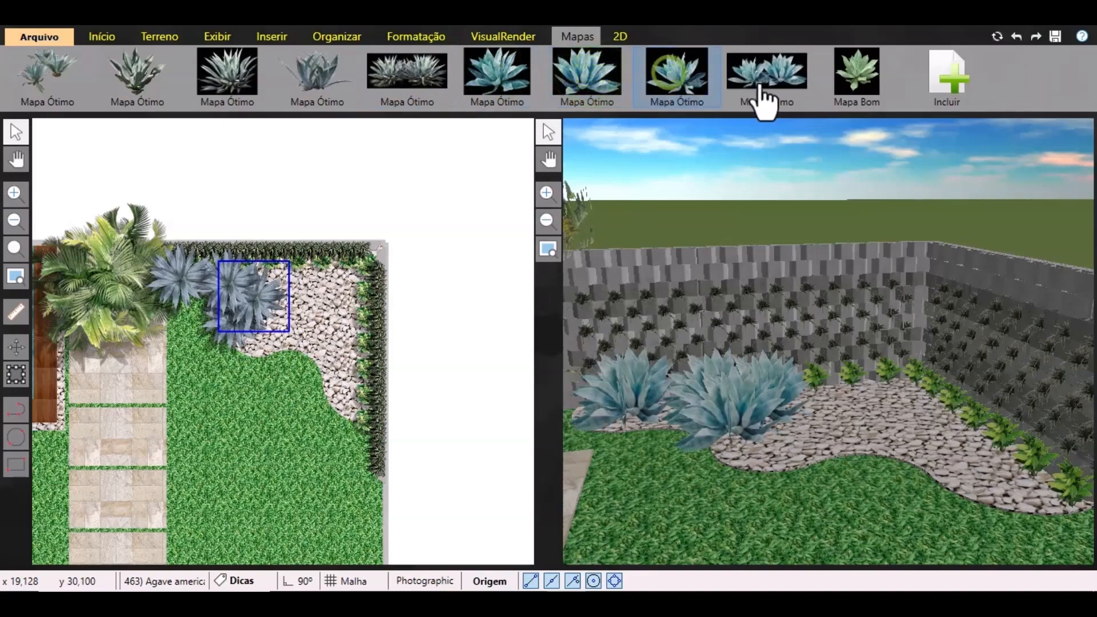
left_click(778, 82)
left_click(860, 97)
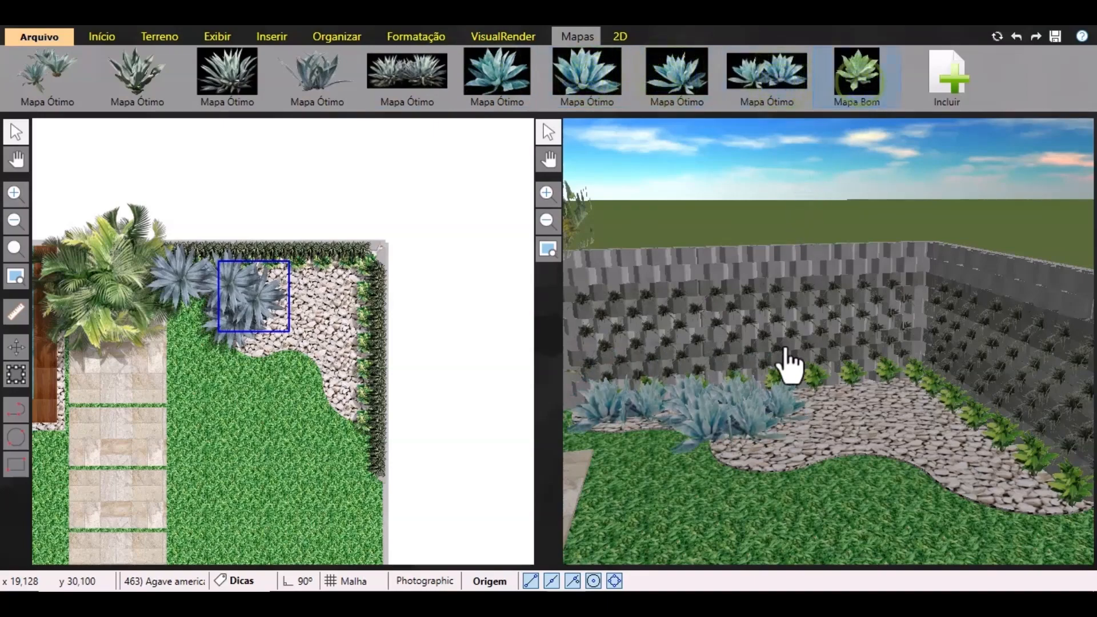
left_click(411, 78)
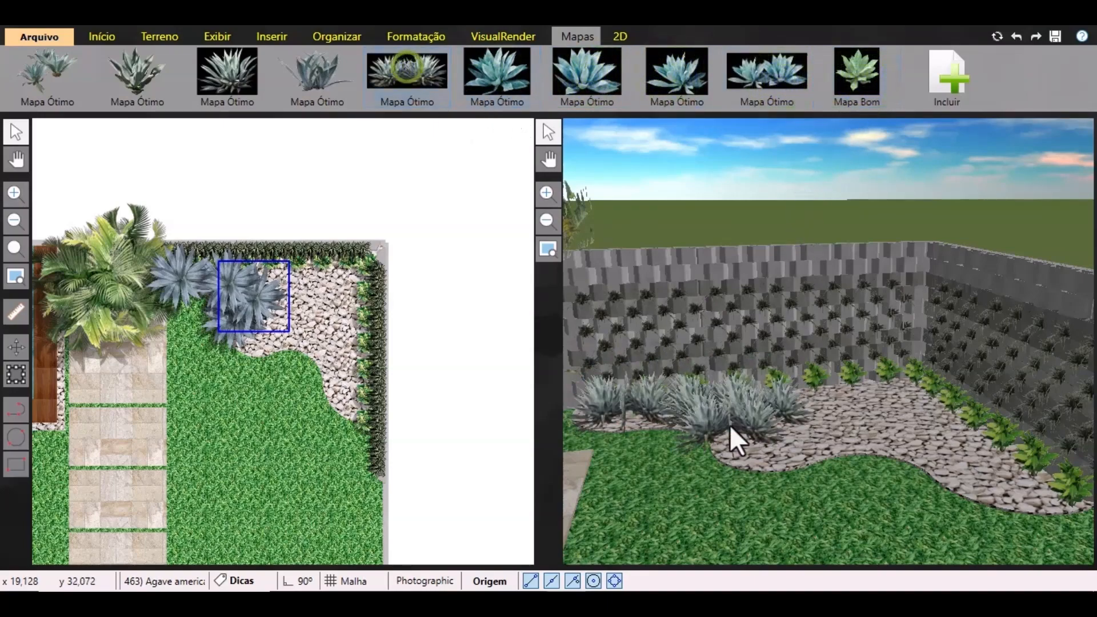
Reposition the agaves individually to spread the cluster away from the palm and further over the stone bed, and deselect them.
scroll(225, 292, "up", 5)
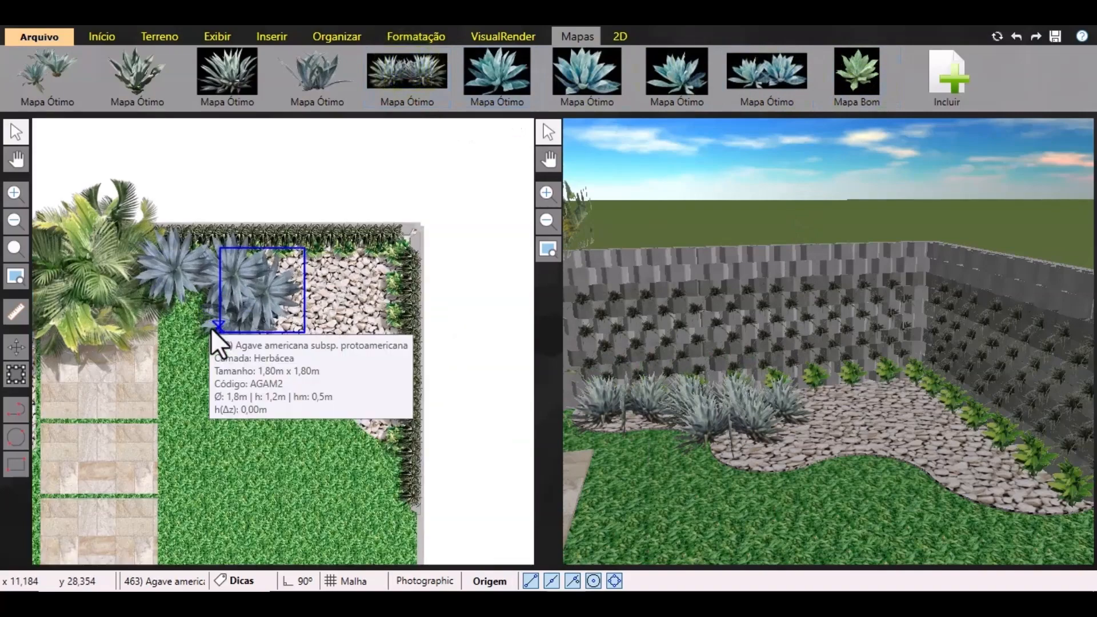
left_click_drag(283, 283, 304, 275)
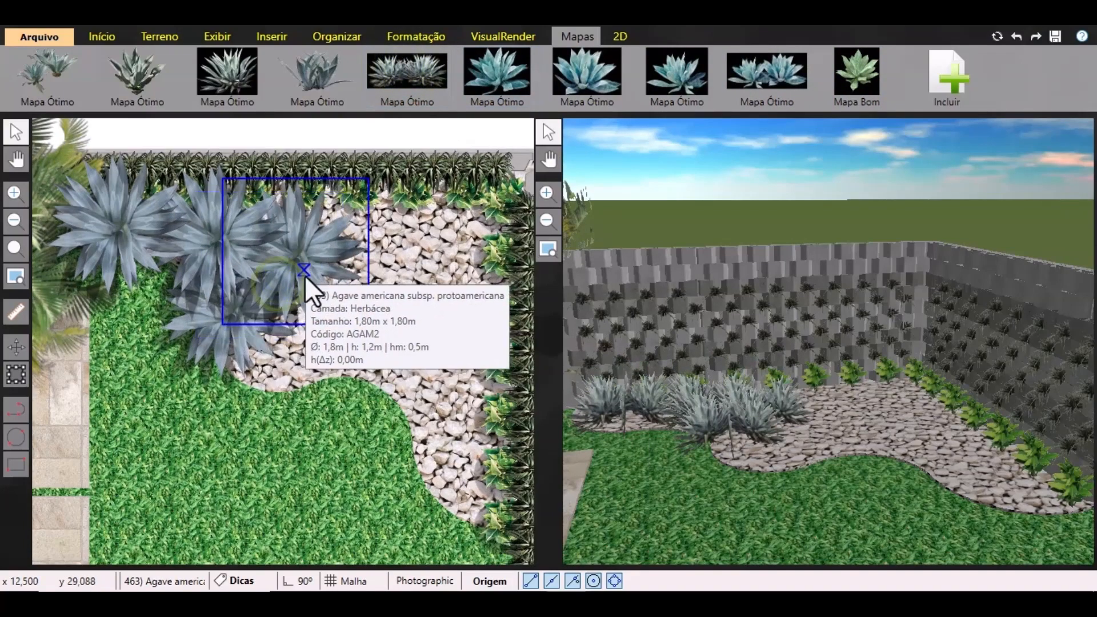
left_click_drag(211, 328, 232, 355)
left_click(230, 247)
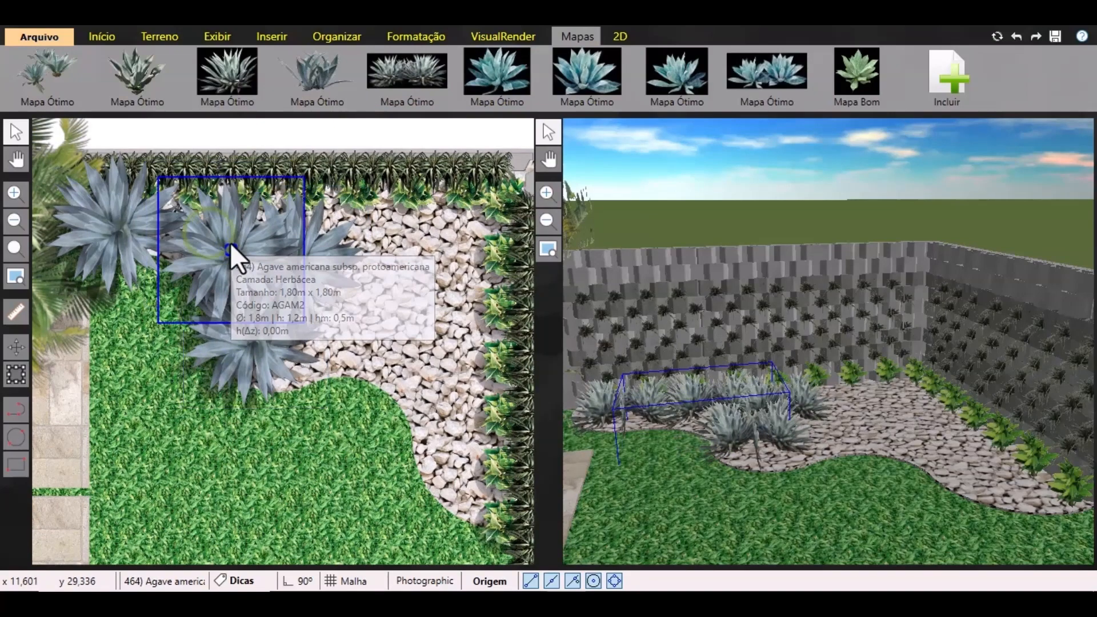
left_click_drag(142, 236, 154, 239)
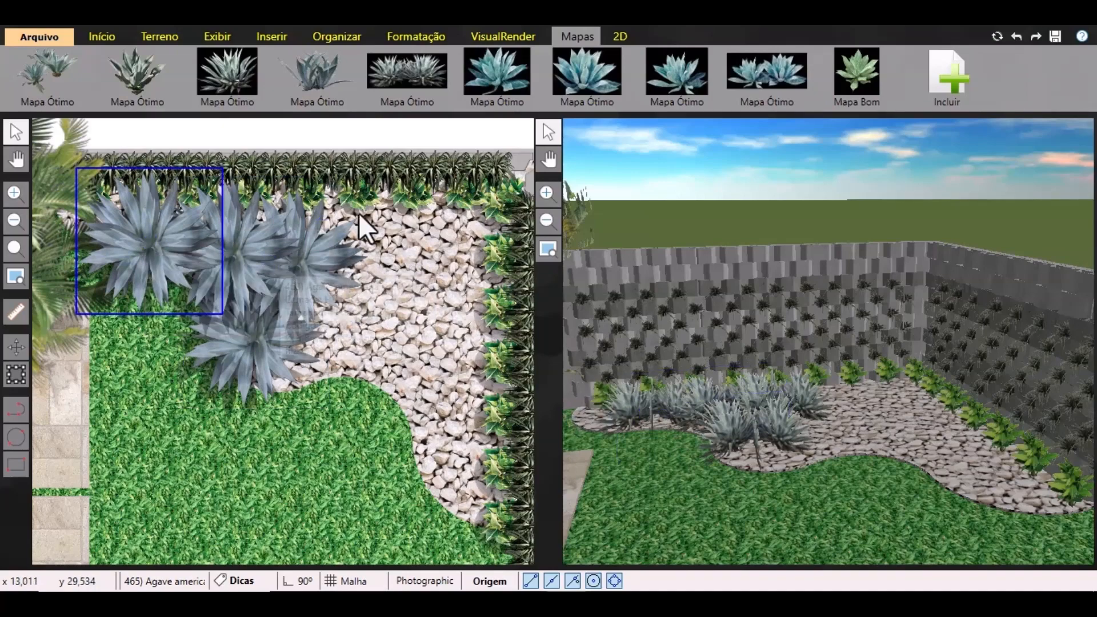
left_click(331, 132)
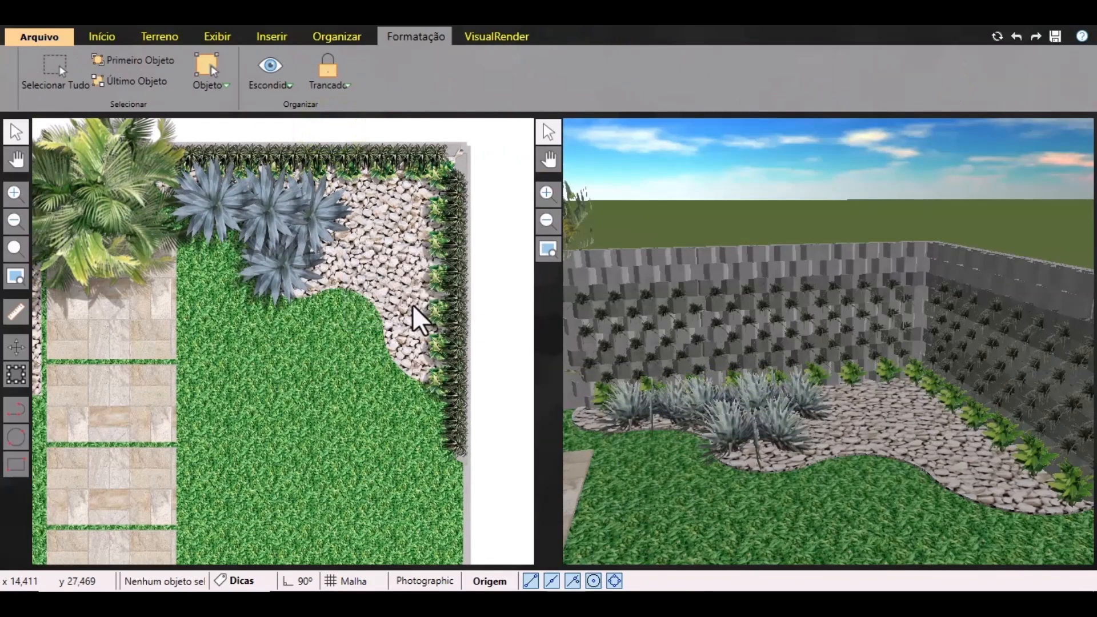
Search the plant catalogue for ANLE, choose Antigonon leptopus, and set it to be inserted as units (Unidades).
middle_click_drag(398, 310, 375, 320)
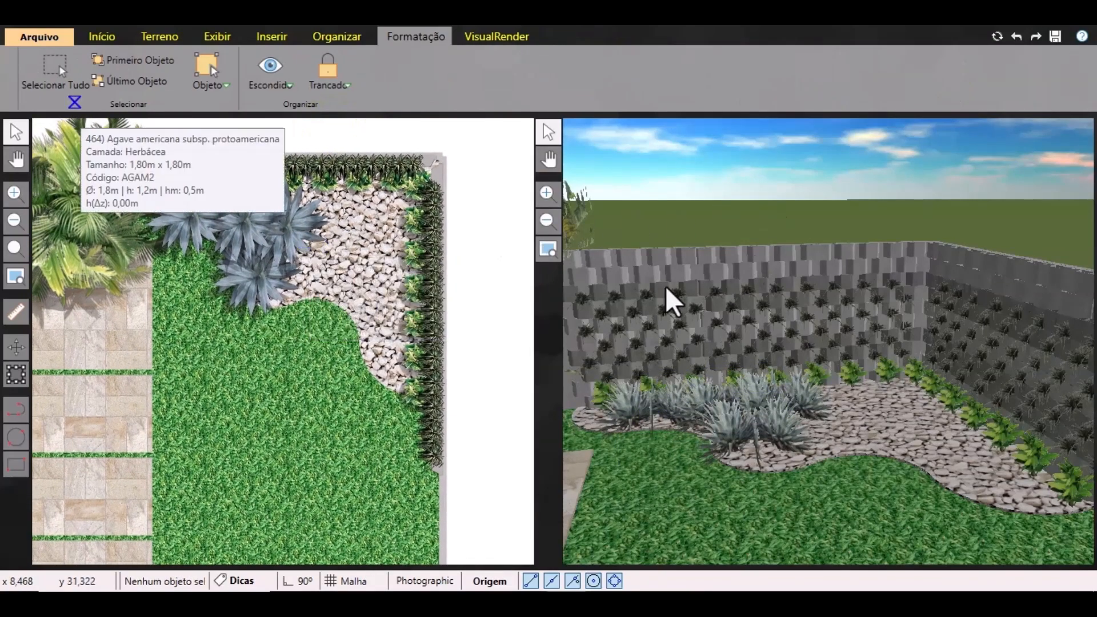
left_click(108, 33)
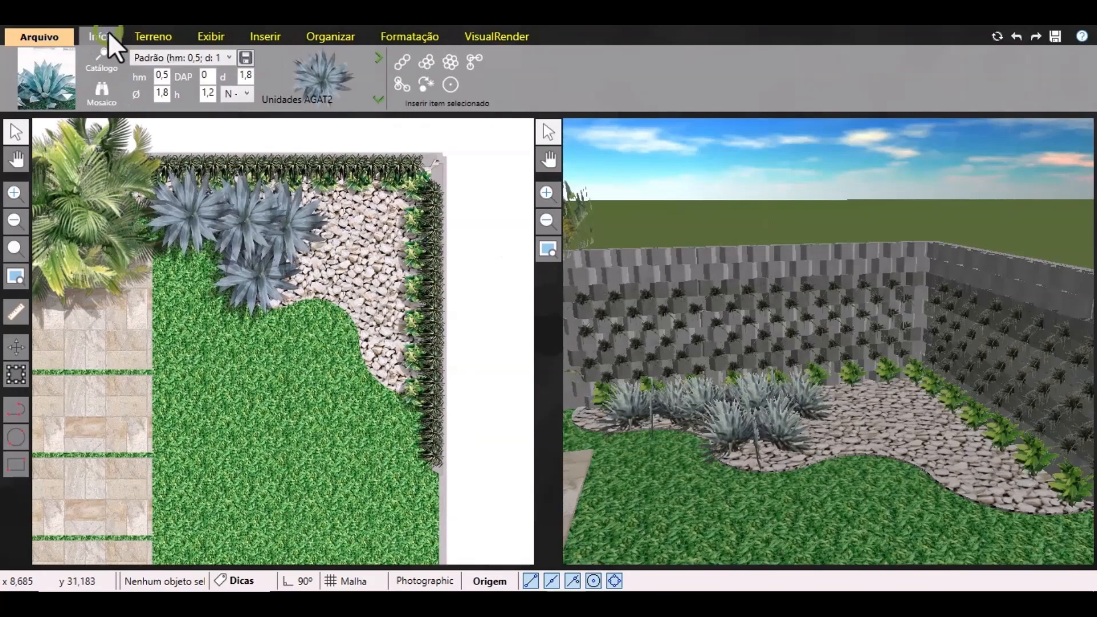
left_click(68, 96)
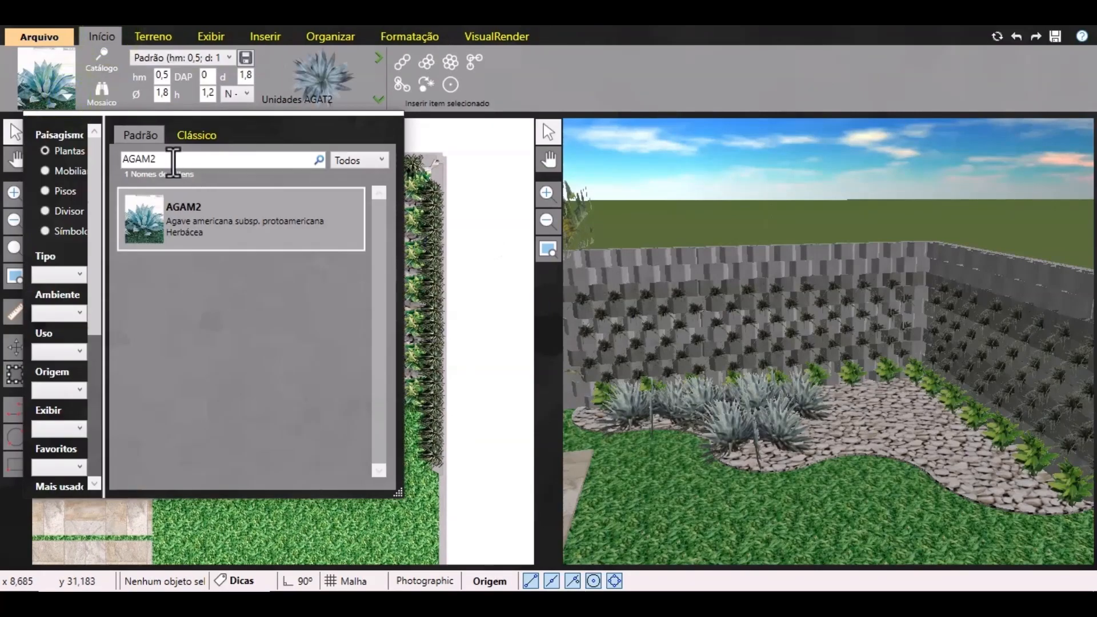
left_click_drag(174, 160, 96, 160)
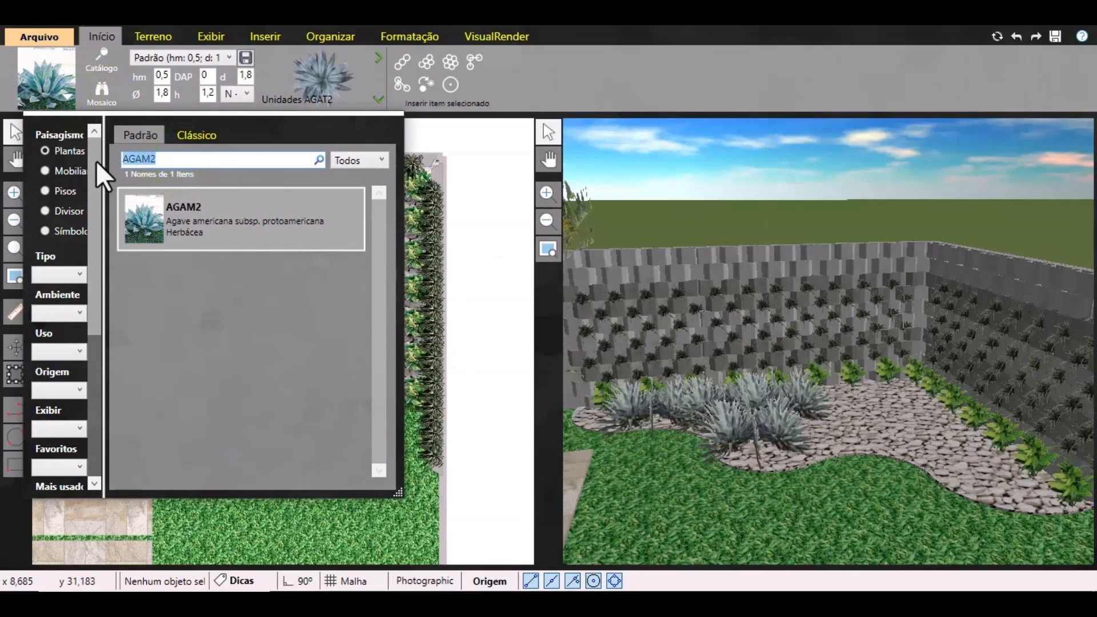
type("ANLE")
key("Return")
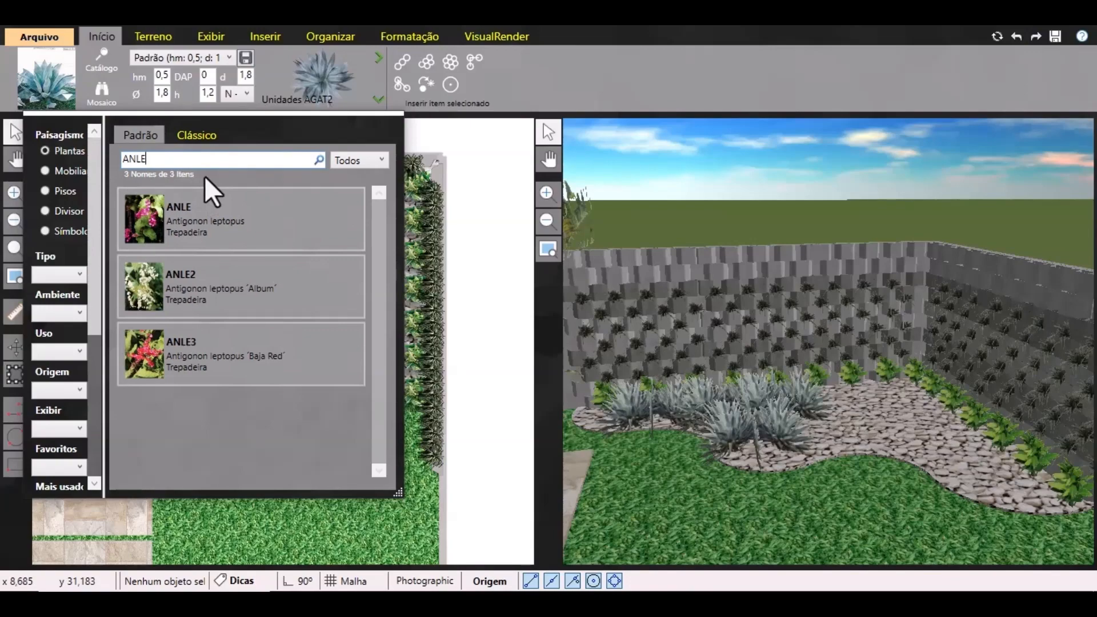
double_click(191, 221)
left_click(377, 99)
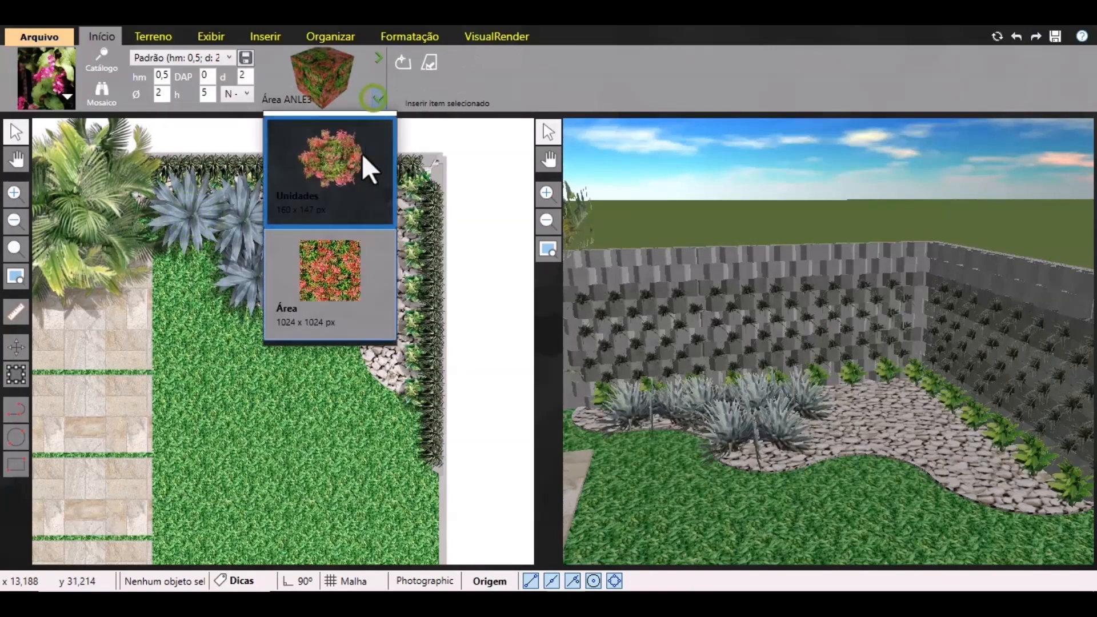
left_click(315, 210)
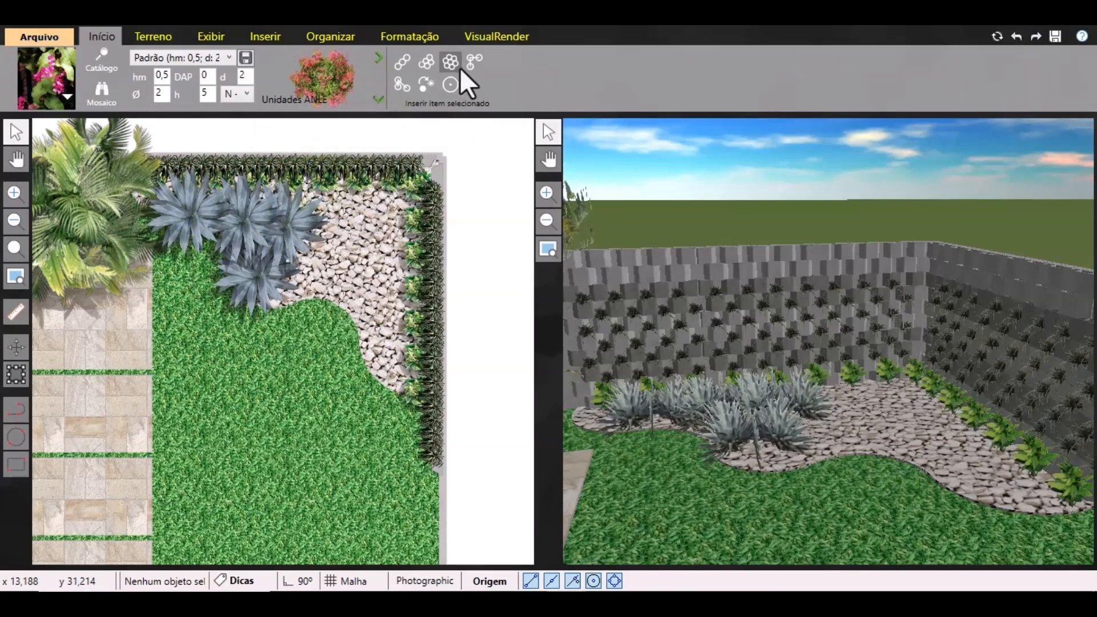
Insert two overlapping Antigonon leptopus units on the stone bed beside the agaves, and end the insertion.
scroll(320, 295, "up", 2)
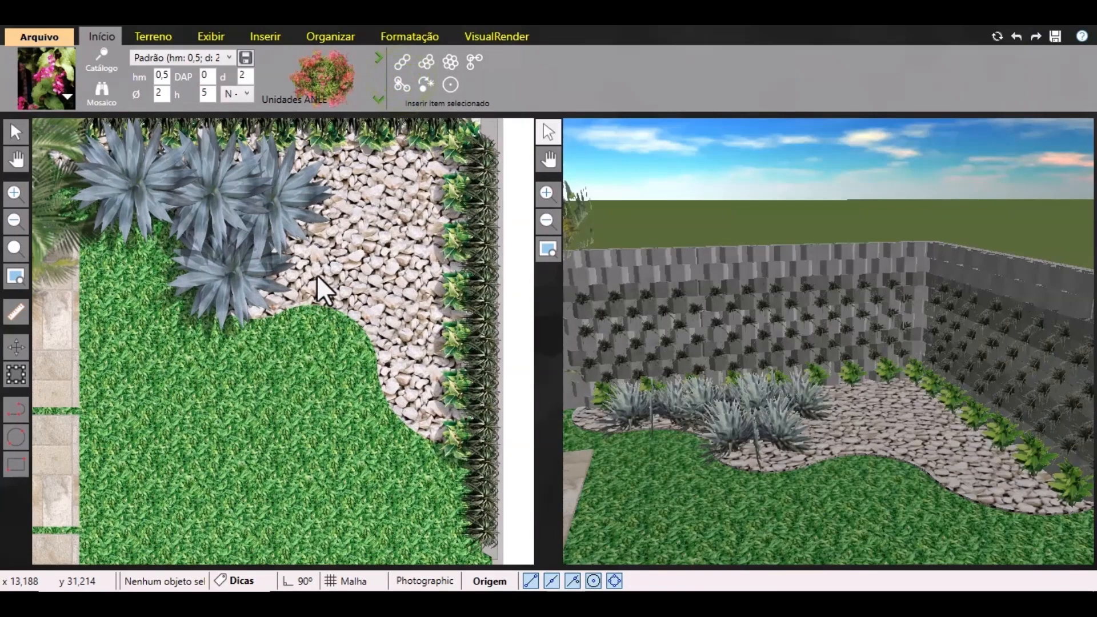
left_click(320, 240)
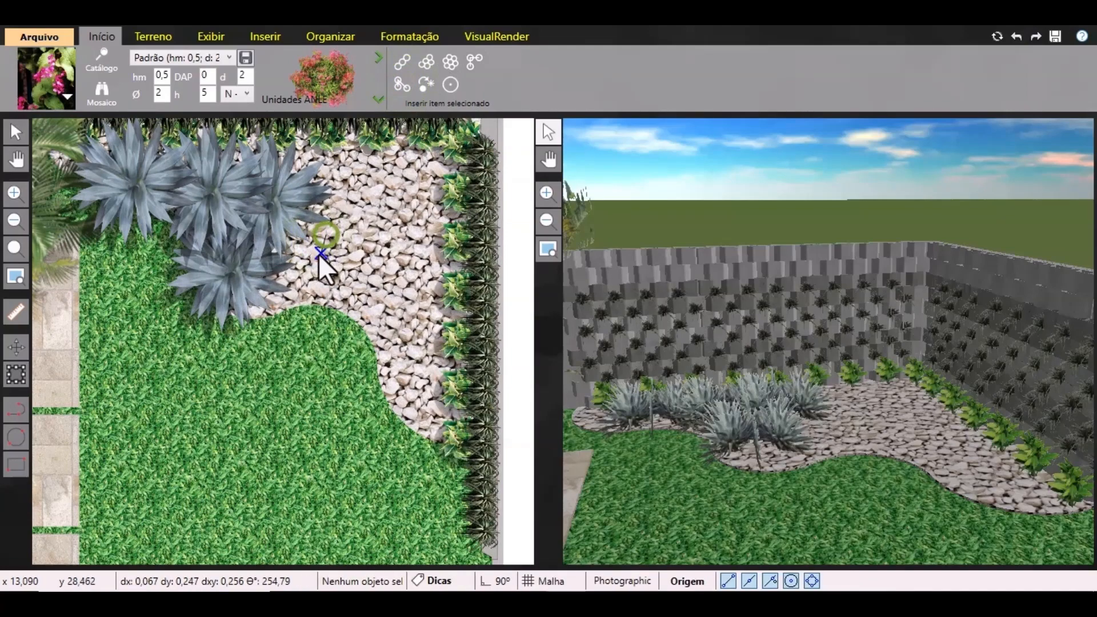
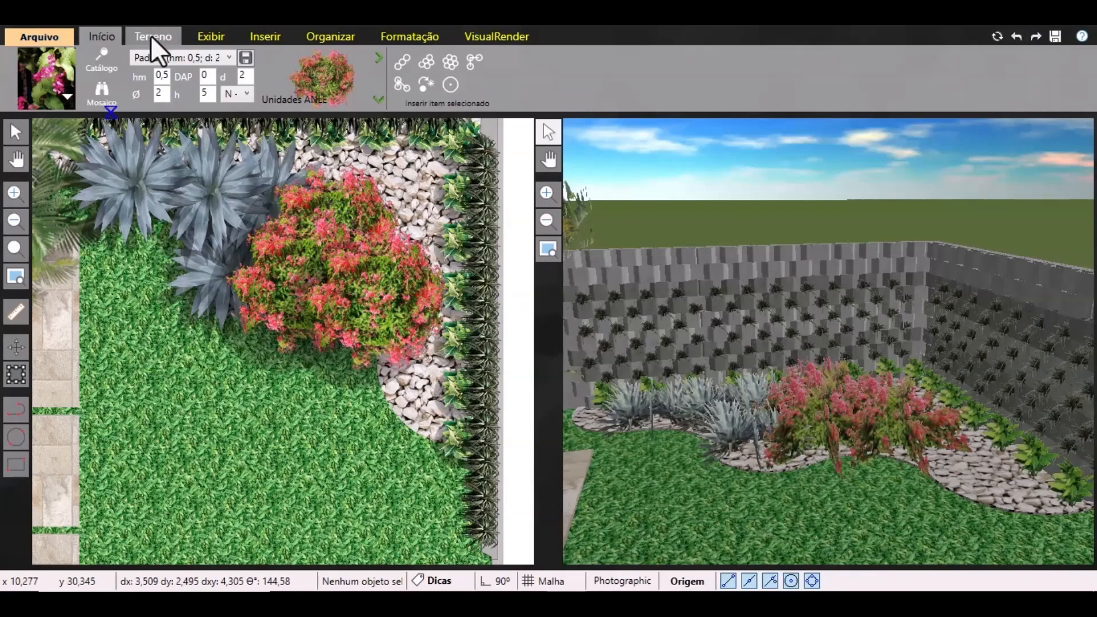
left_click(22, 136)
Select the Antigonon nearest the agaves, try its narrow 2D image, and restore the round one.
left_click(324, 245)
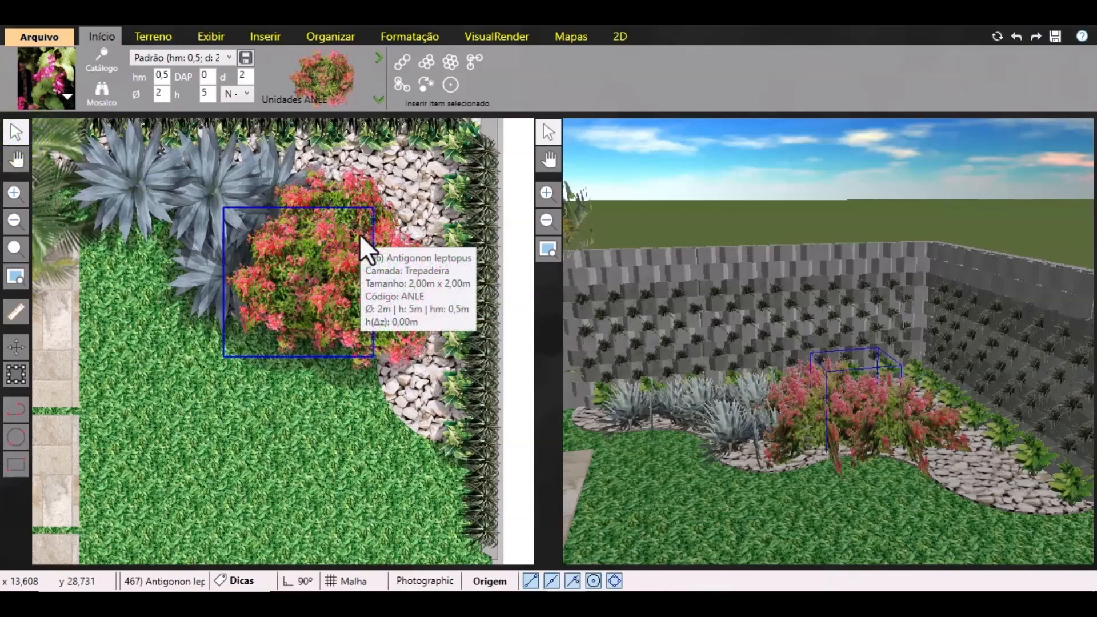
left_click(617, 37)
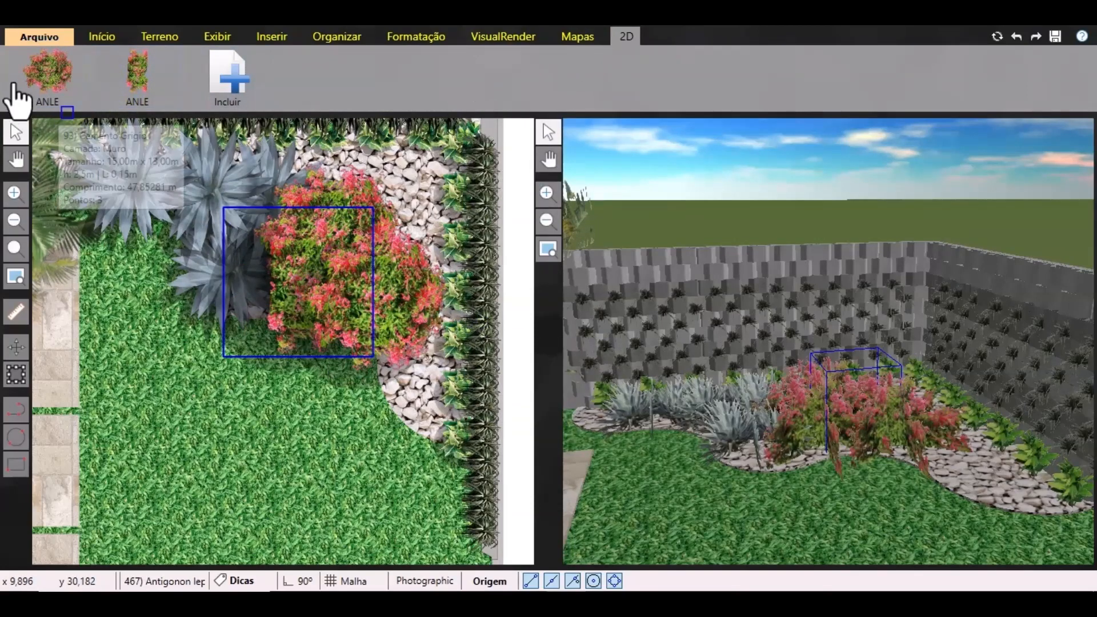
left_click(48, 80)
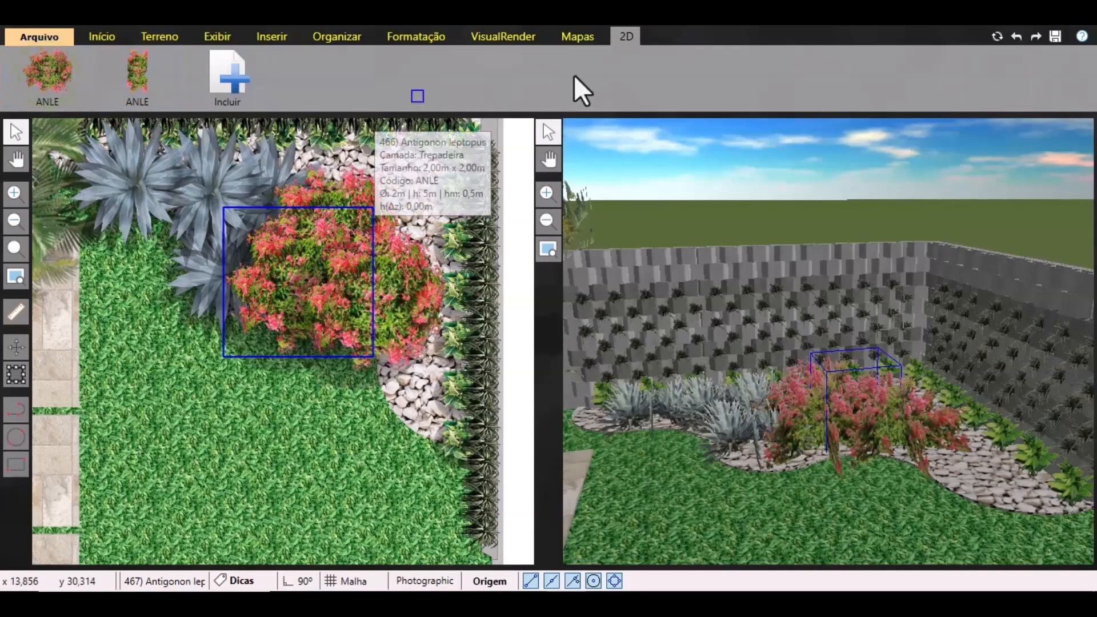
Try other 3D map images for the selected Antigonon leptopus and restore the first Mapa Bom with red flowers.
left_click(577, 36)
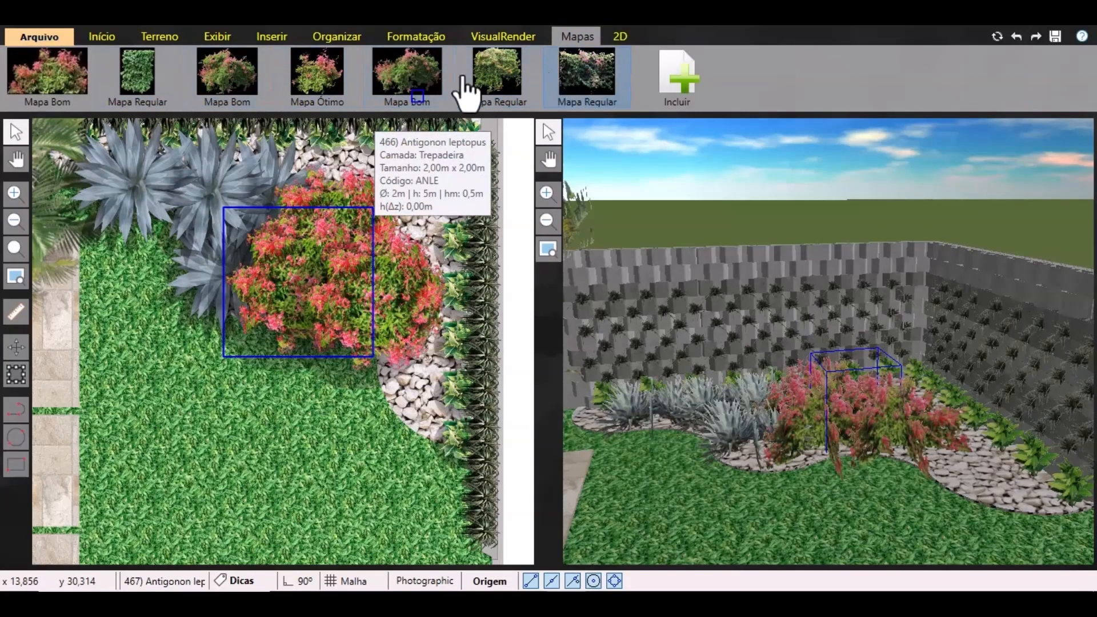
left_click(239, 73)
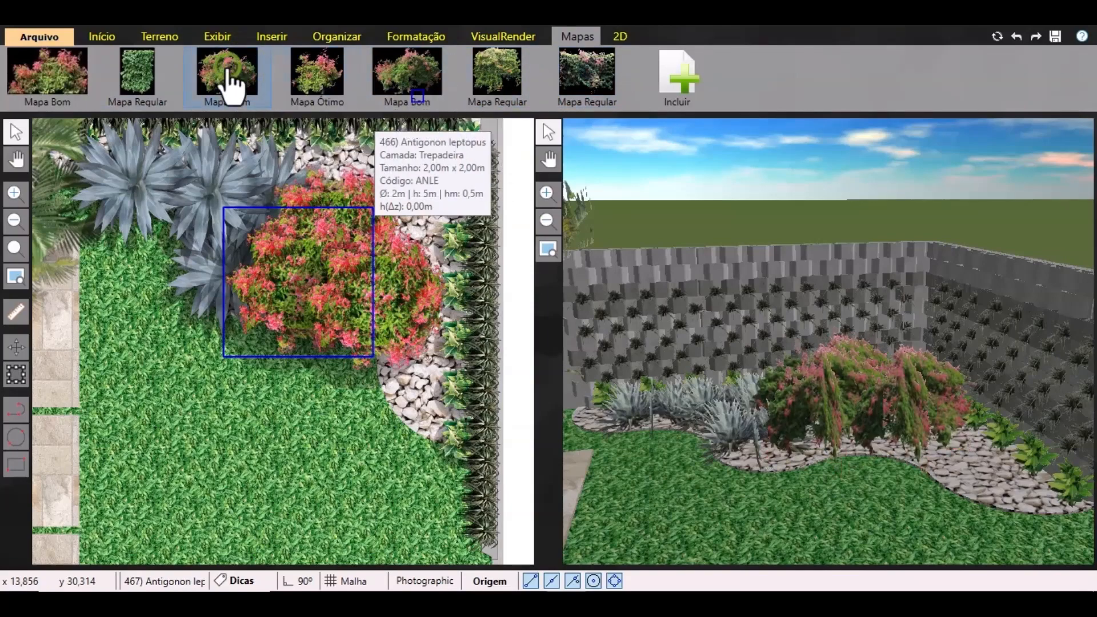
left_click(353, 95)
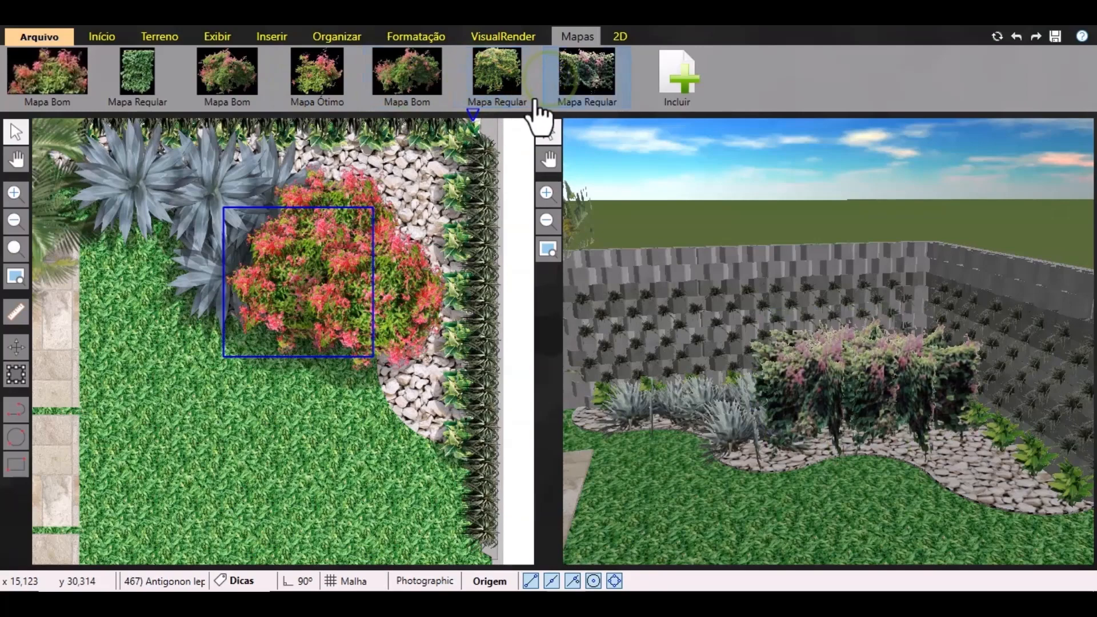
left_click(68, 86)
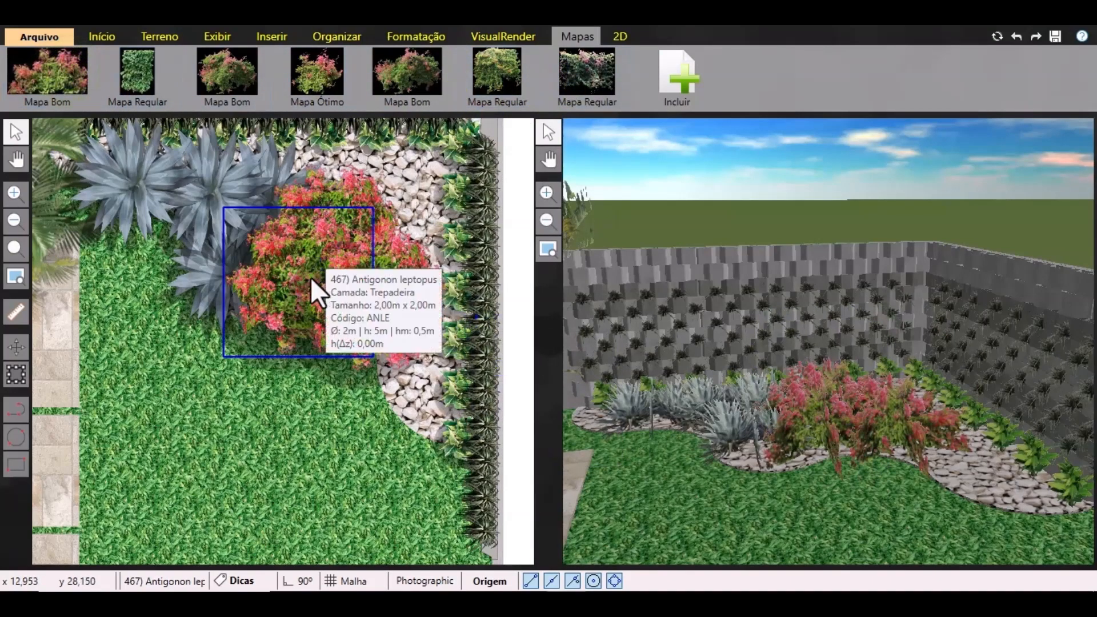
Reposition the three Antigonon leptopus units individually to spread the overlapping group over the front of the stone bed.
left_click_drag(311, 277, 274, 295)
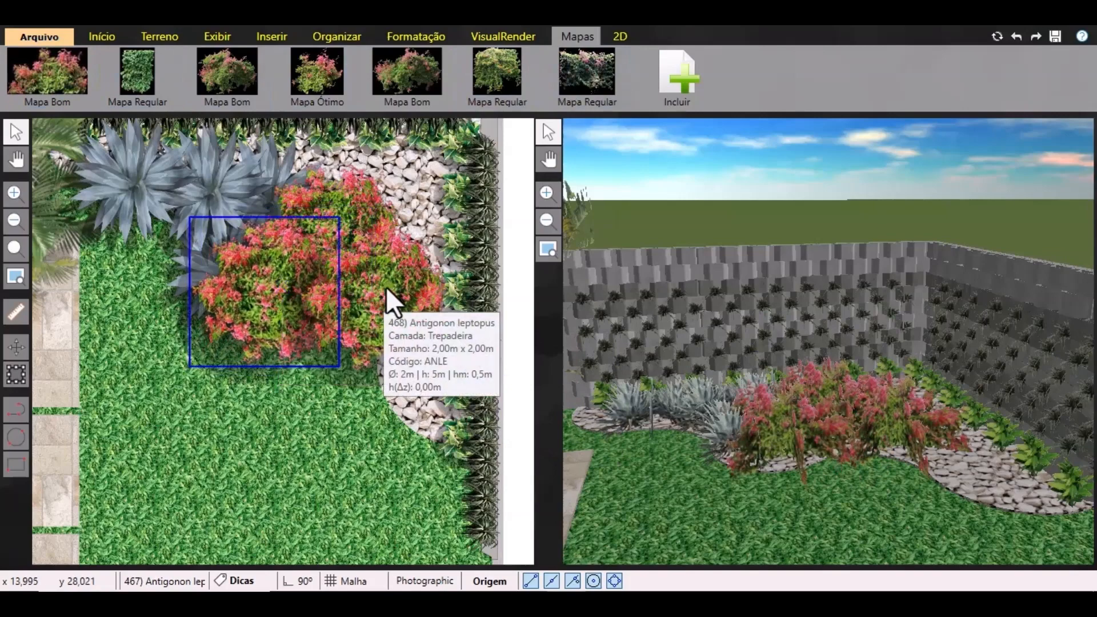
left_click(380, 306)
left_click(342, 189)
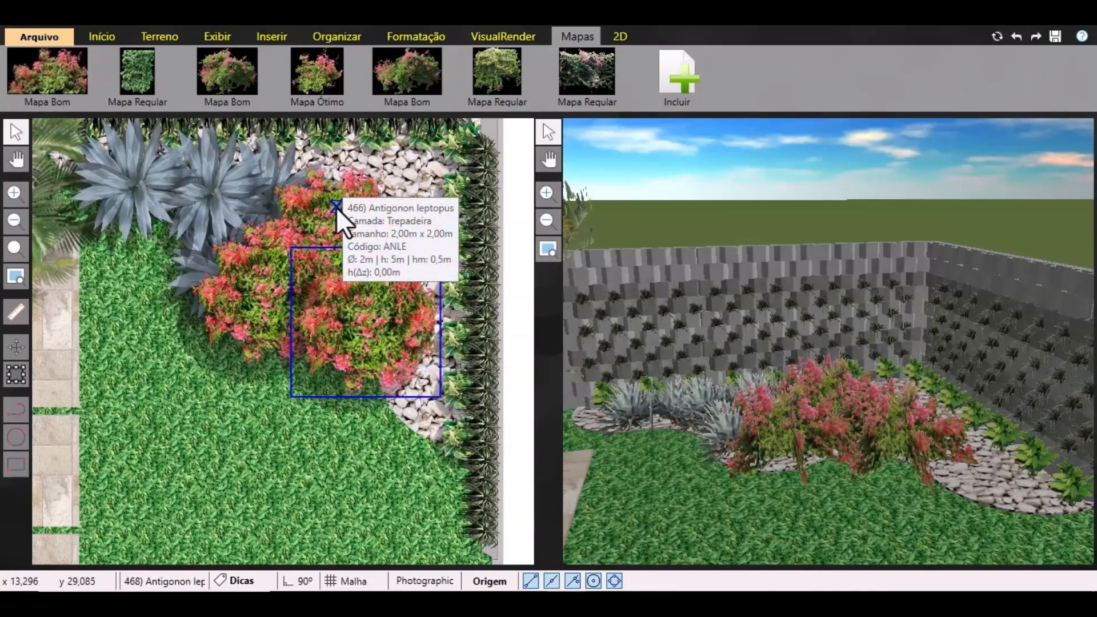
left_click_drag(328, 224, 331, 248)
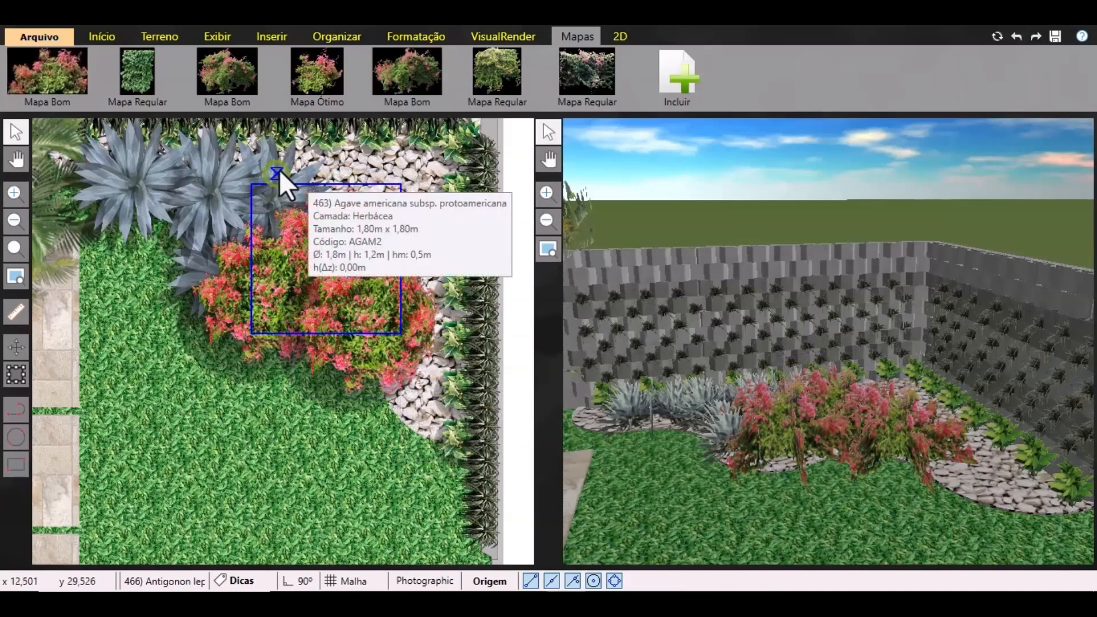
Reposition the four agaves individually, shifting the cluster towards the palm and clear of the Antigonon plants.
left_click(279, 169)
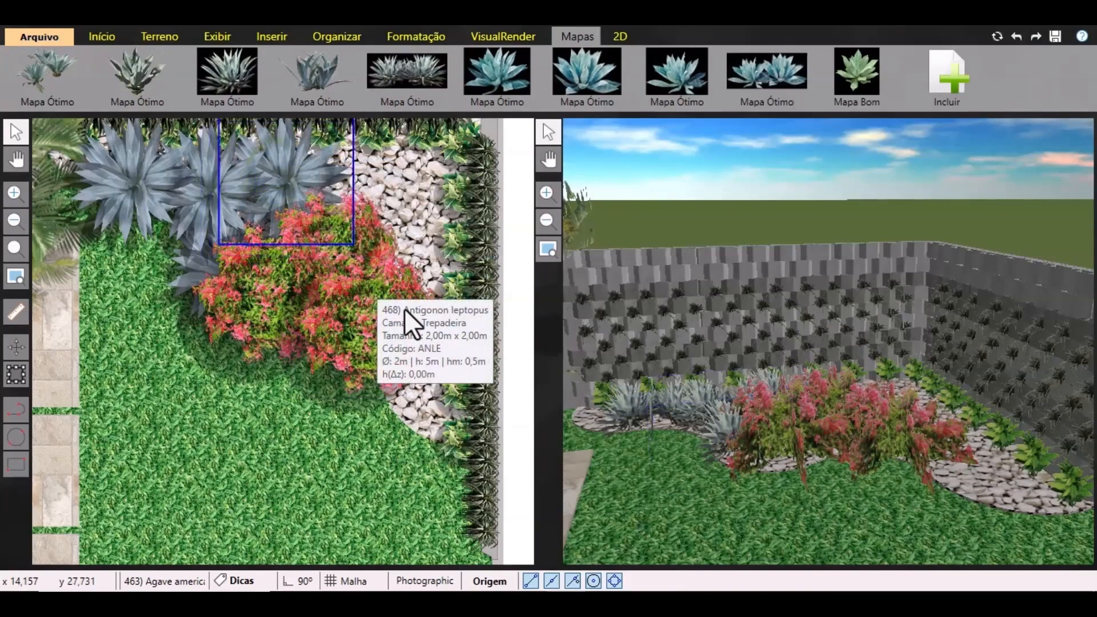
left_click(97, 172)
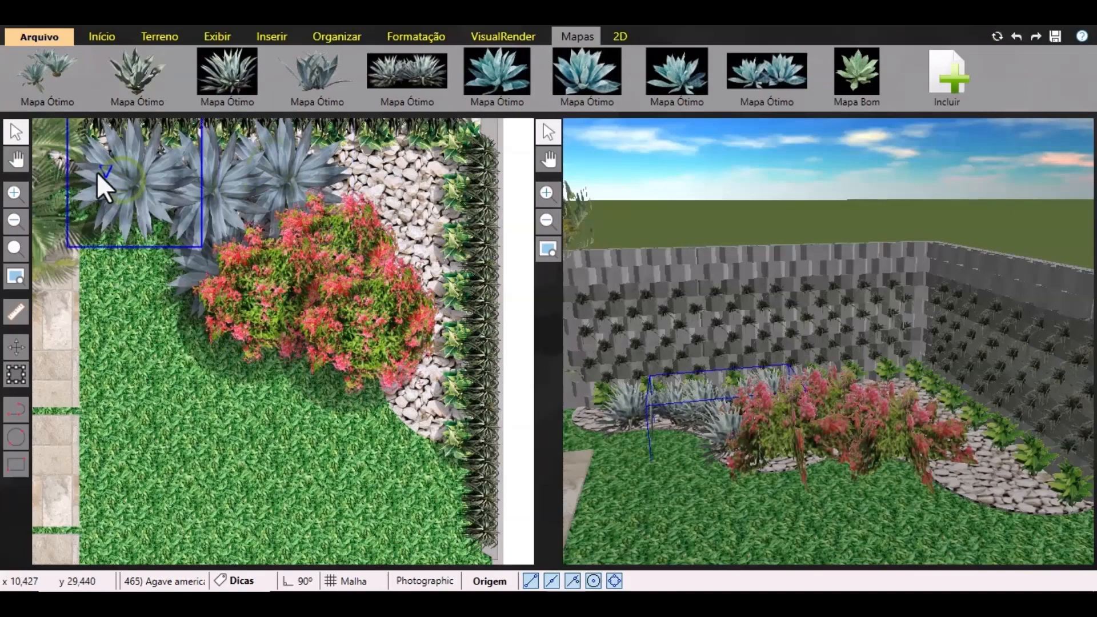
left_click(169, 187)
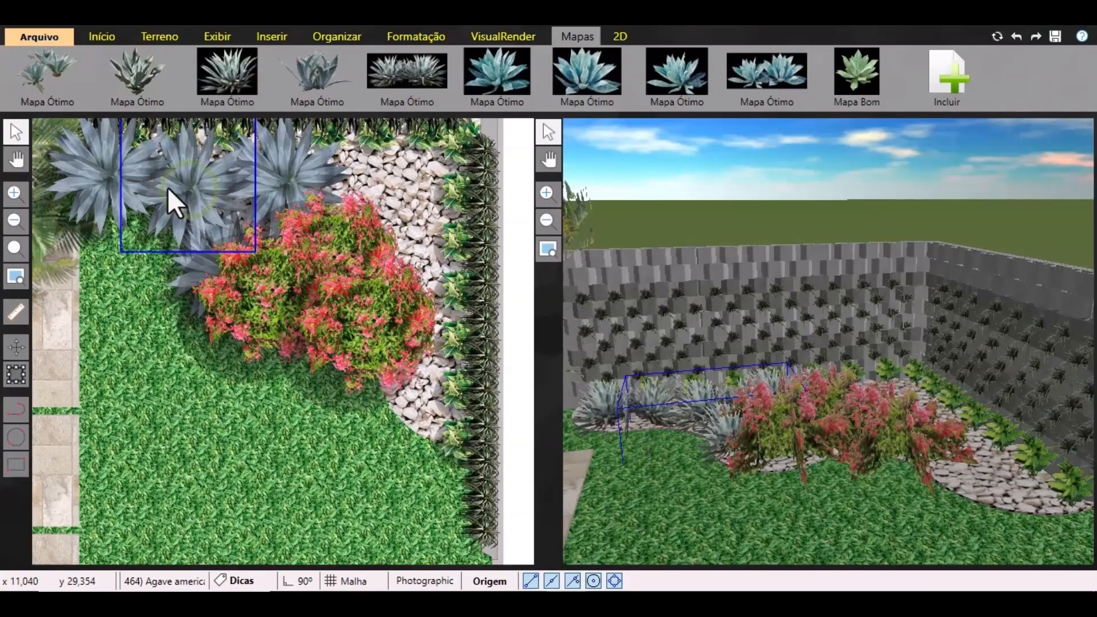
left_click(205, 240)
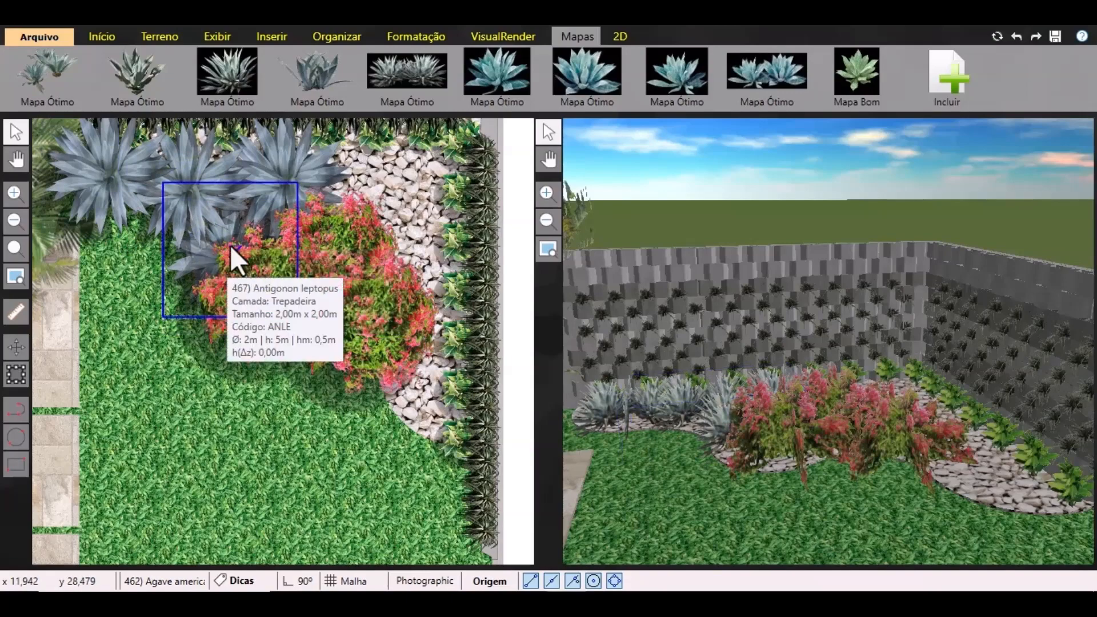
left_click_drag(211, 241, 199, 221)
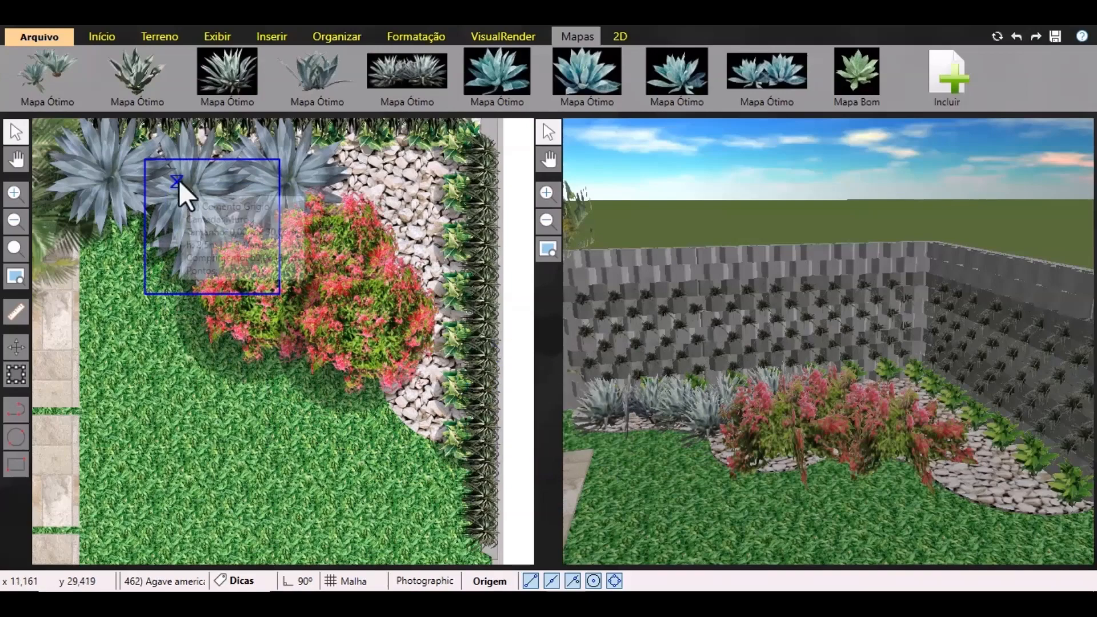
Search the plant catalogue for AGWE, choose Agave wercklei, and set it to be inserted as units (Unidades).
scroll(242, 246, "down", 1)
middle_click_drag(290, 302, 253, 290)
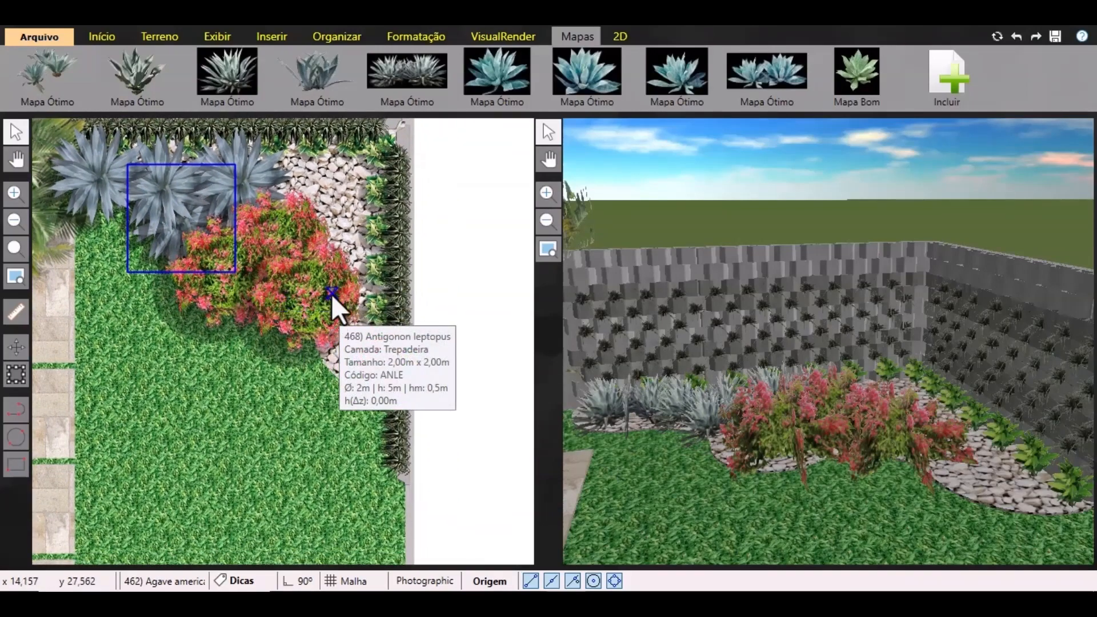
left_click(90, 37)
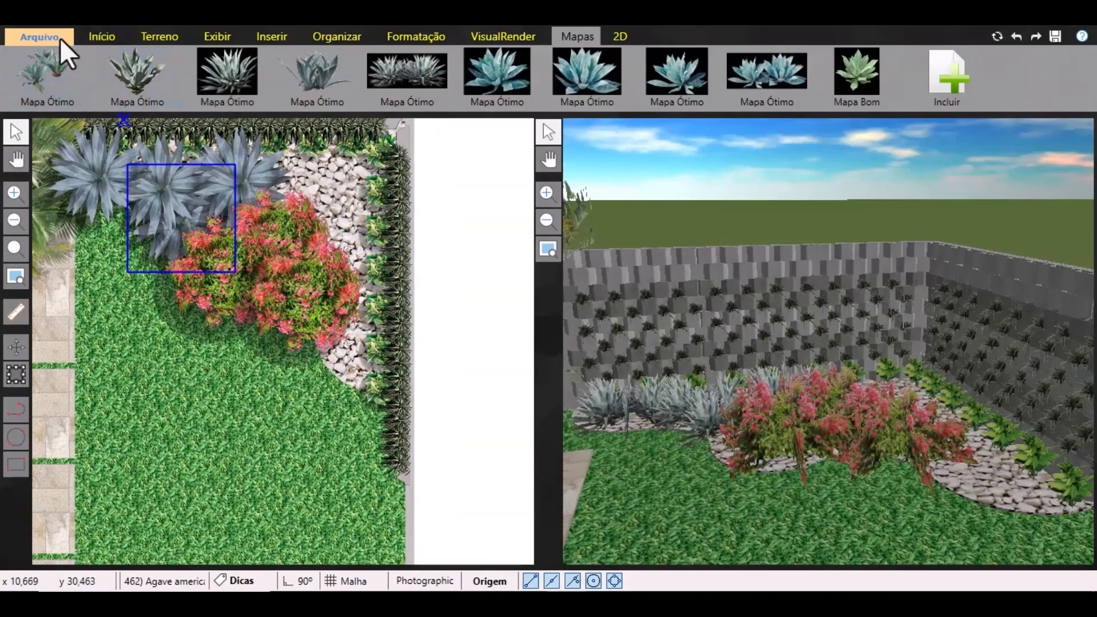
left_click(67, 97)
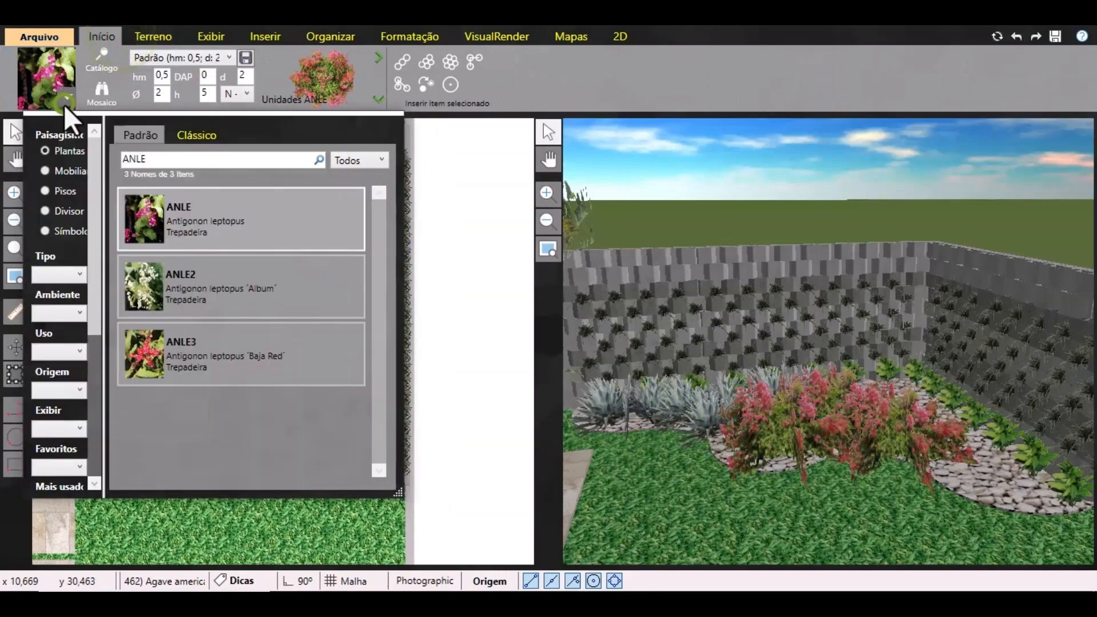
left_click(224, 162)
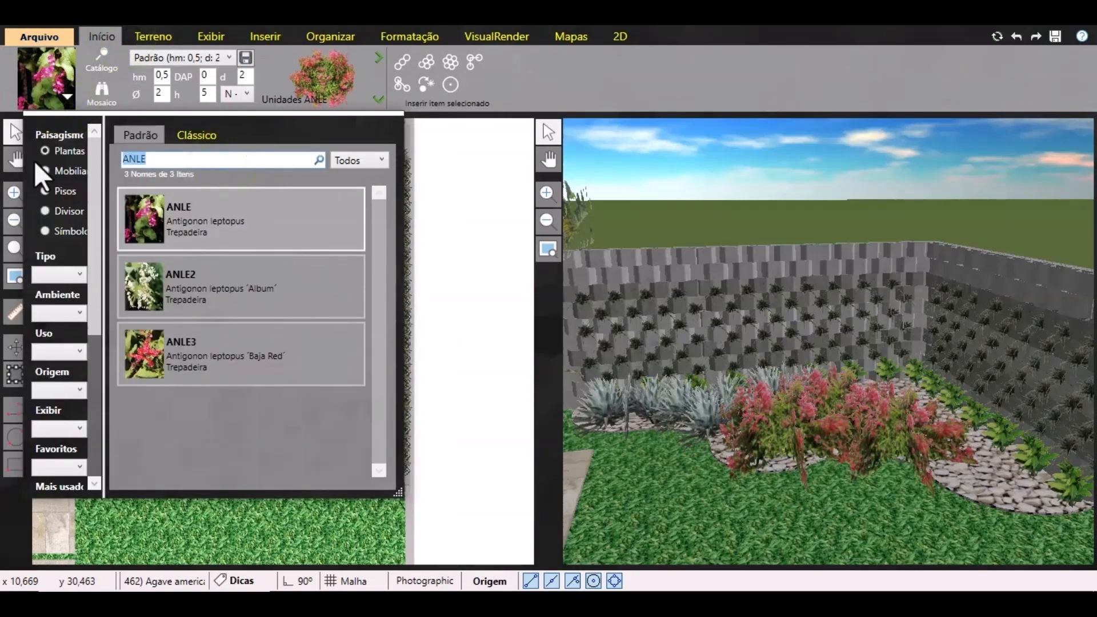
type("AGWE")
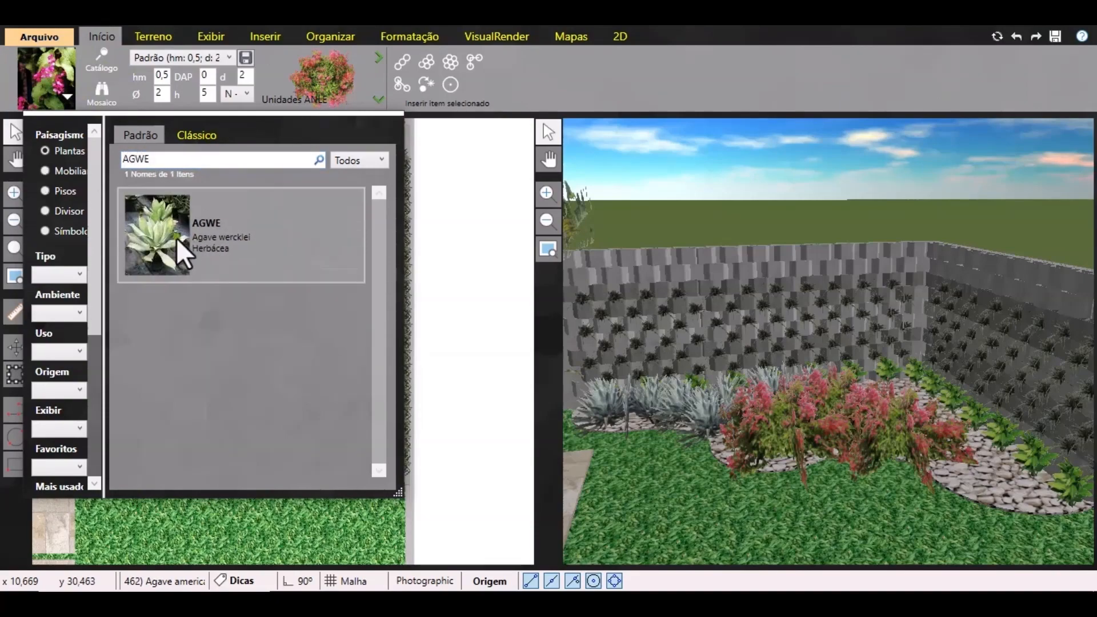
left_click(176, 237)
left_click(378, 99)
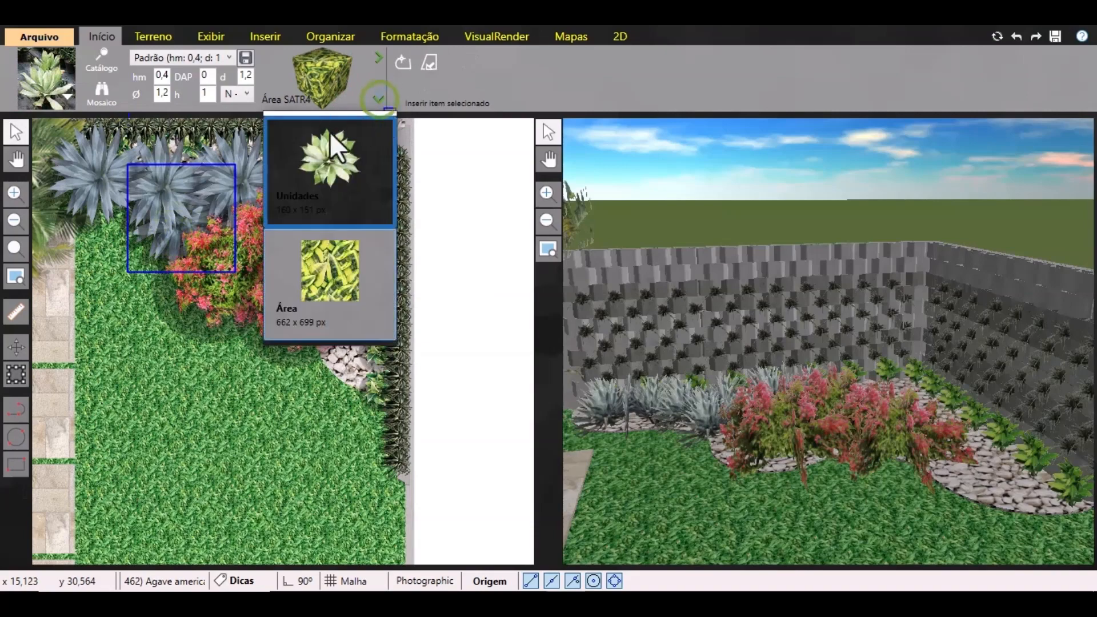
left_click(337, 147)
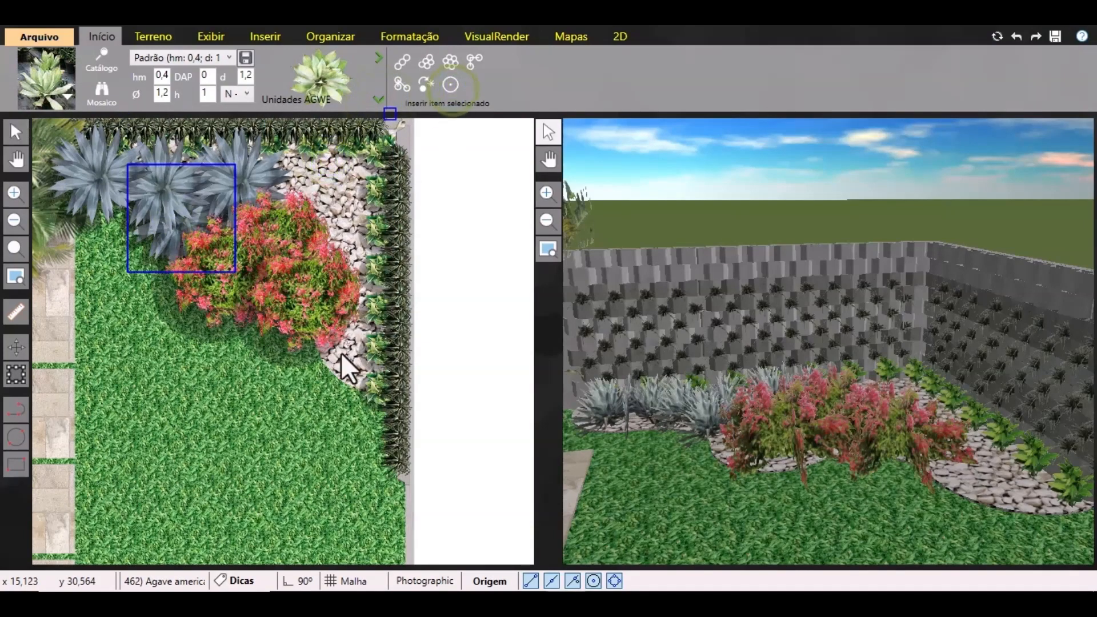
Insert four Agave wercklei units on the stone bed between the Antigonon and the side wall, and end the insertion.
scroll(350, 377, "up", 2)
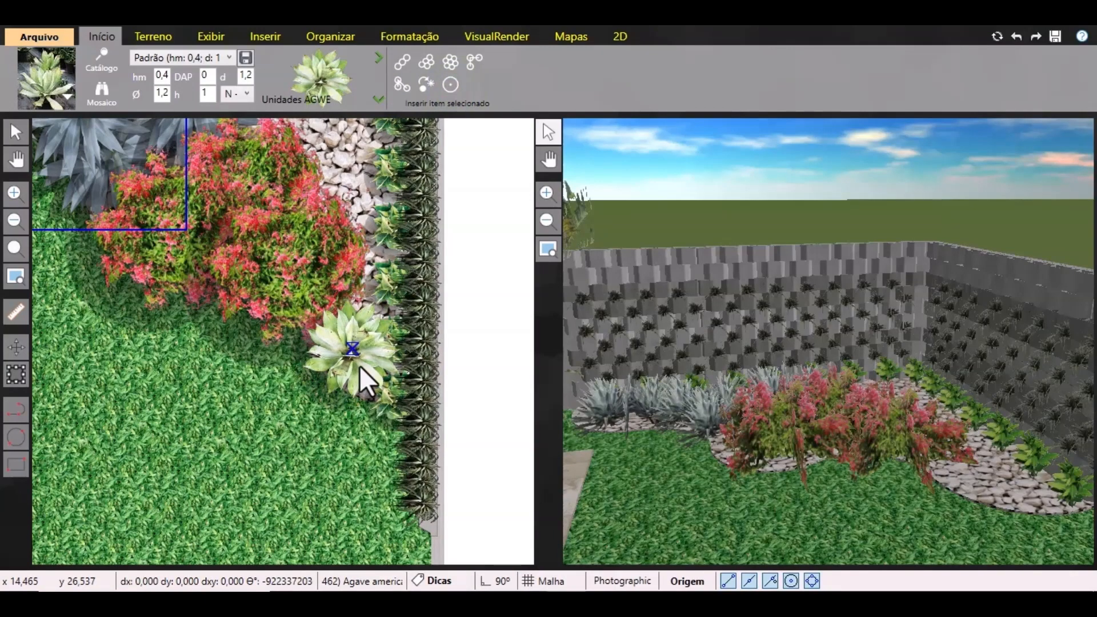
left_click(360, 388)
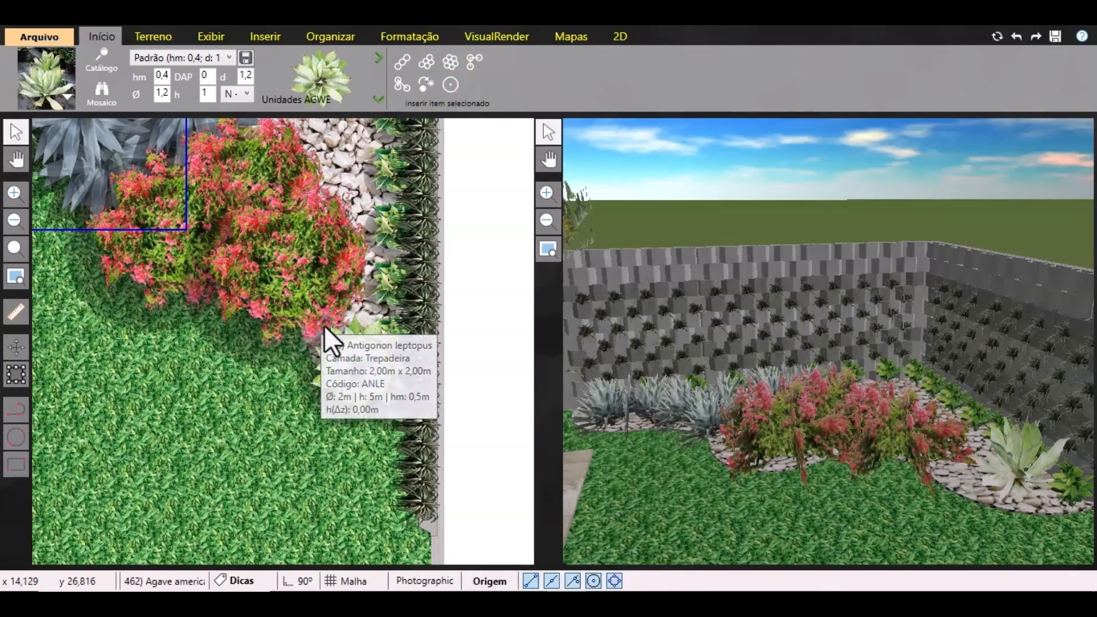
left_click(400, 84)
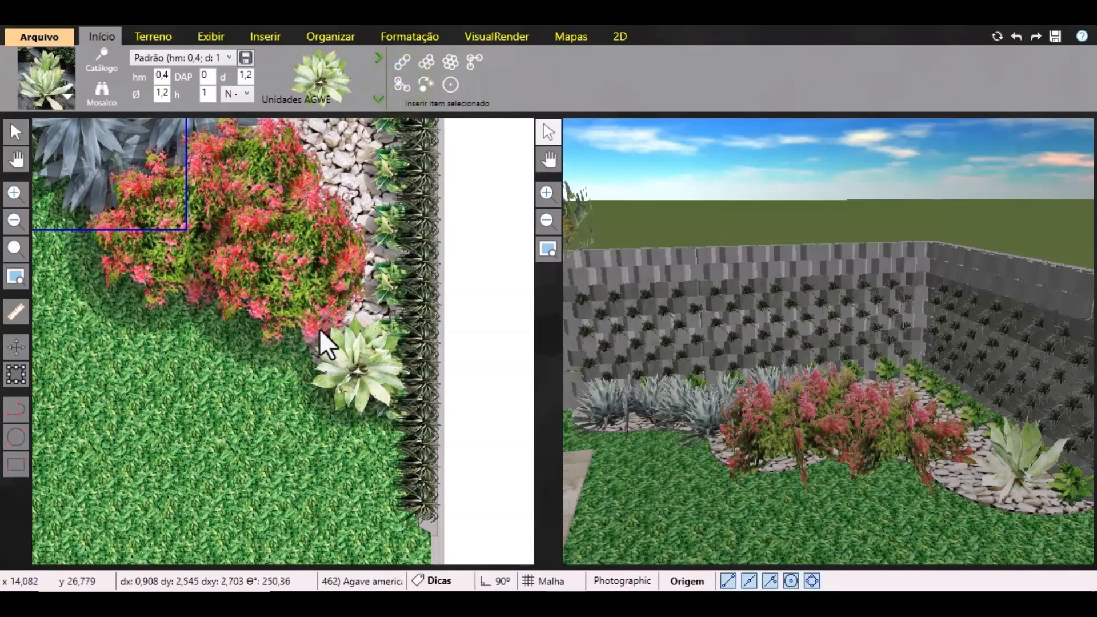
left_click(358, 293)
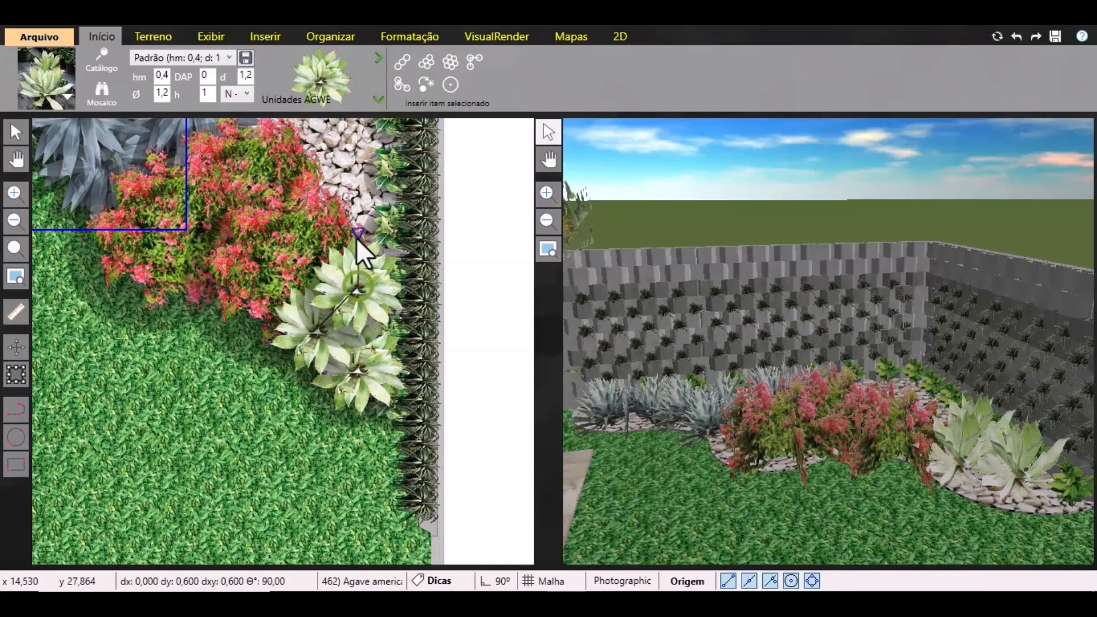
left_click(356, 217)
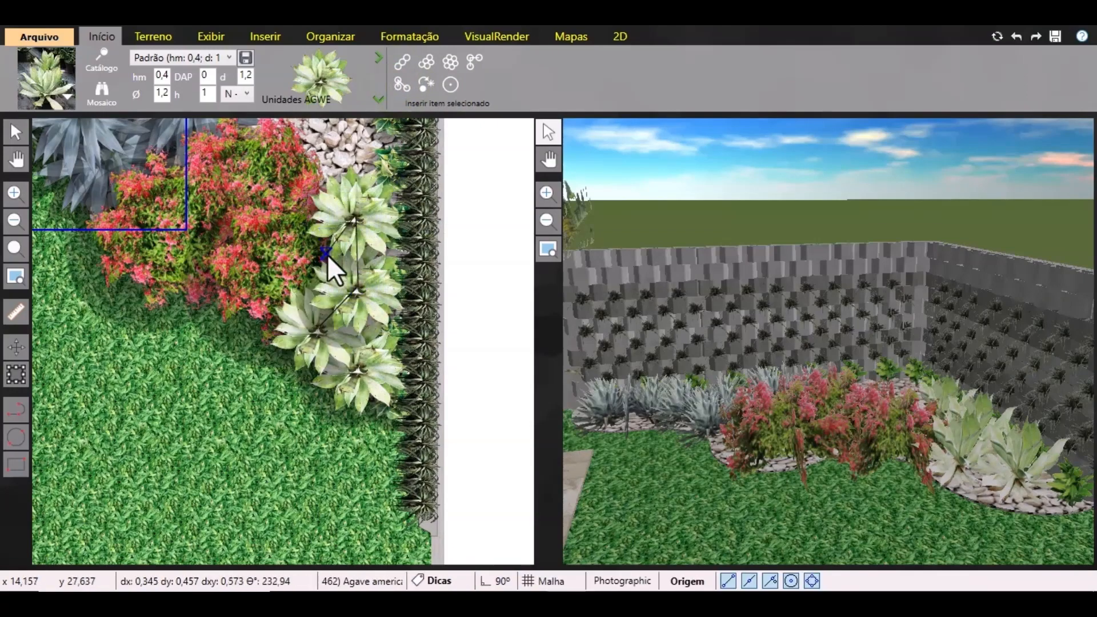
key("Escape")
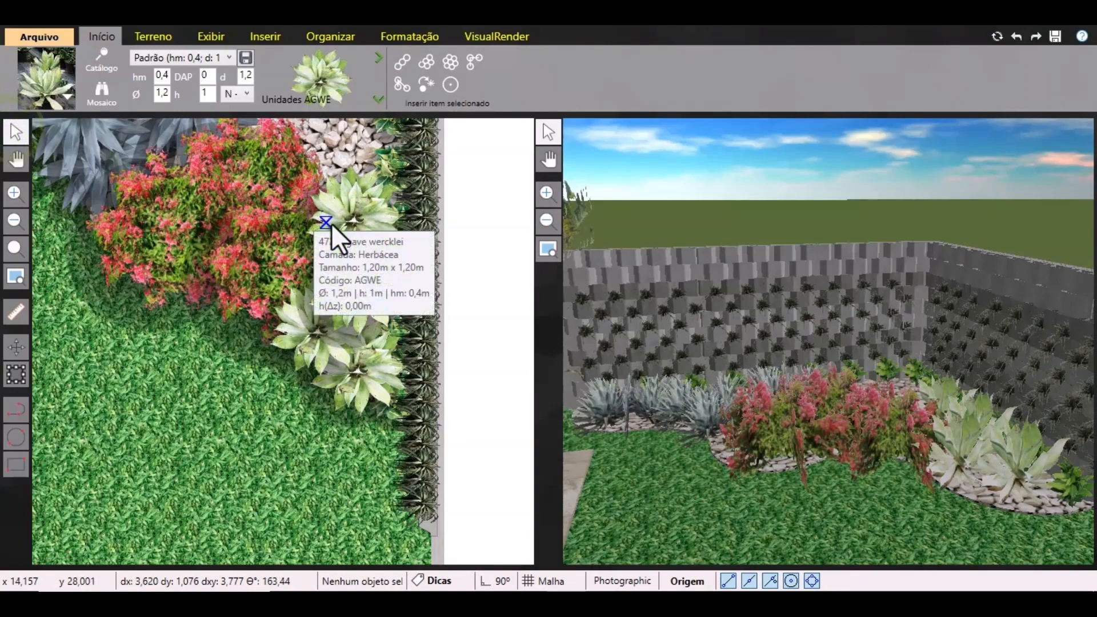
Open the plant catalogue with its search text ready for replacement.
middle_click_drag(344, 310, 289, 209)
middle_click_drag(285, 280, 262, 216)
scroll(354, 368, "down", 3)
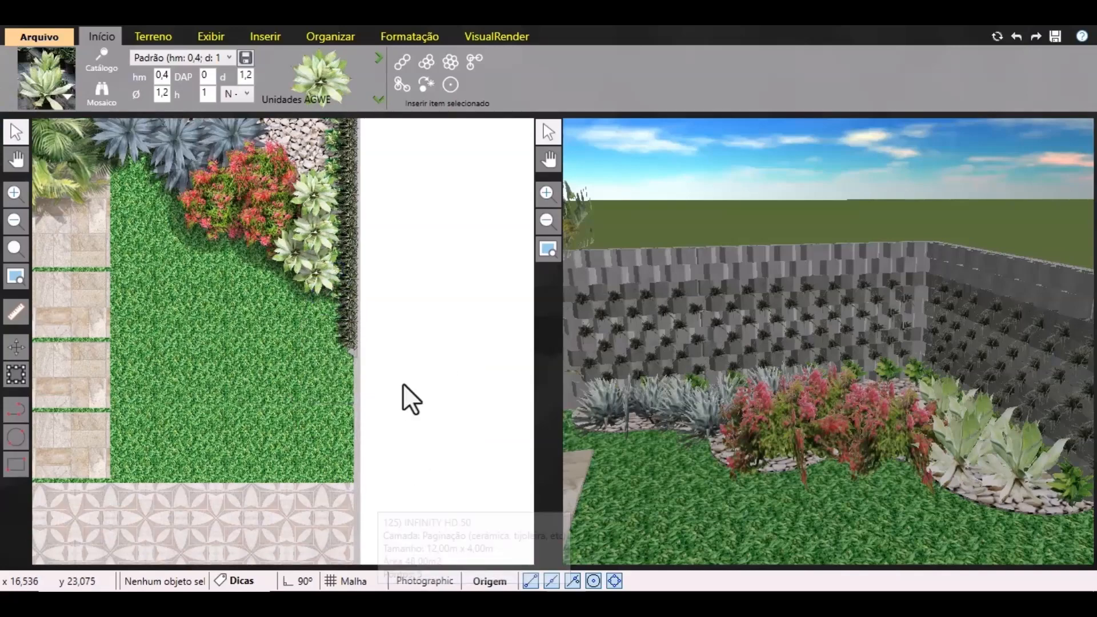
left_click(68, 101)
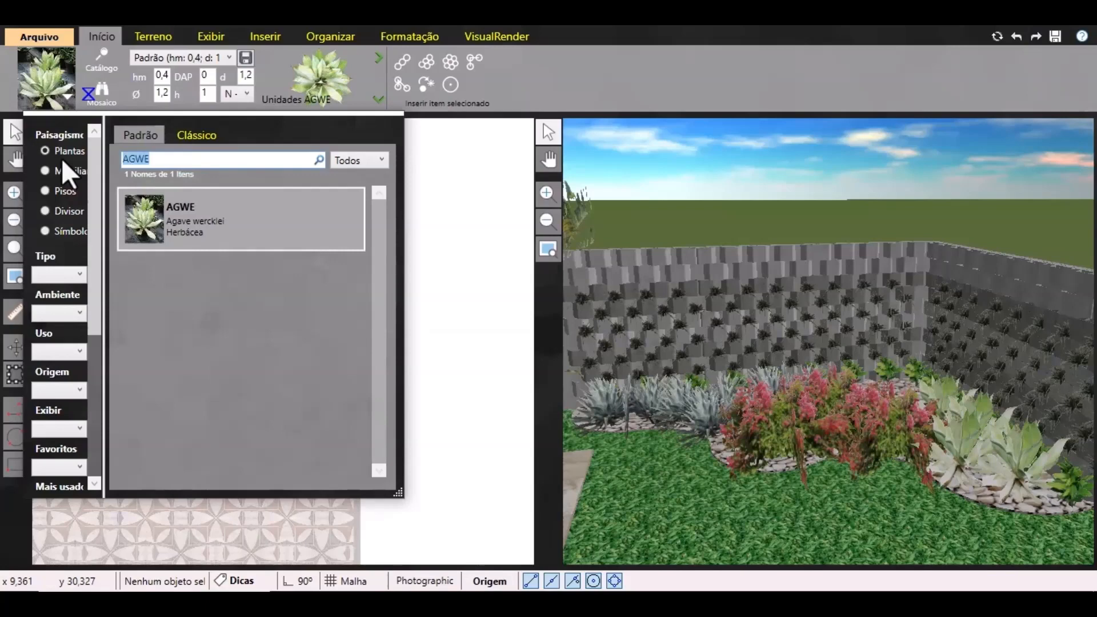
Find the plant CACY (Calathea cylindrica) in the plant library and set it up for insertion as single units.
type("CACY")
key("Return")
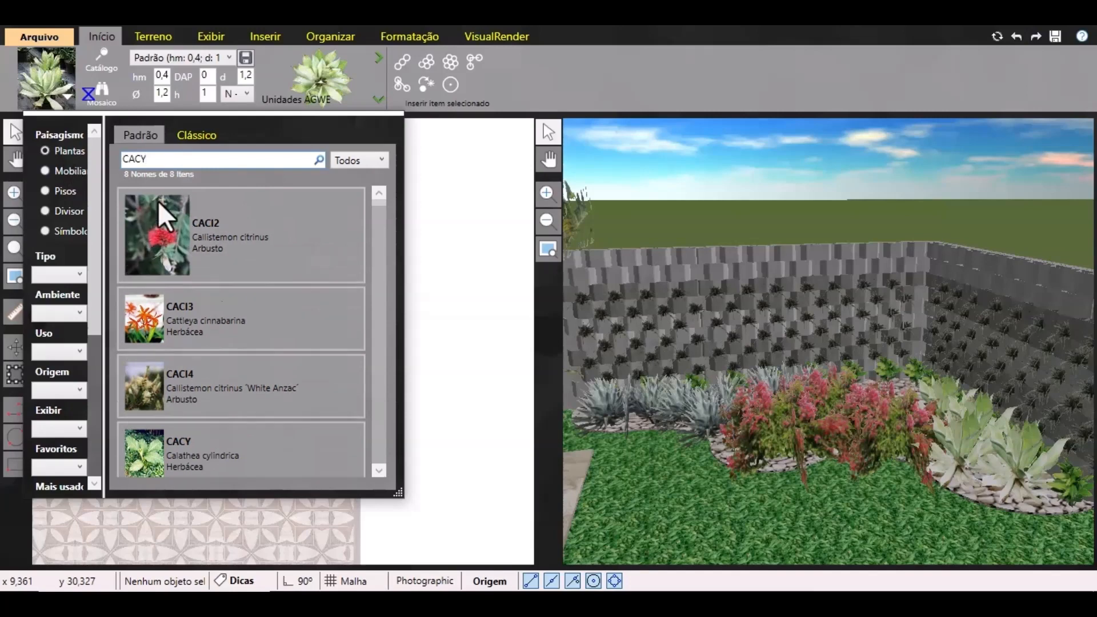
left_click(202, 424)
left_click(377, 100)
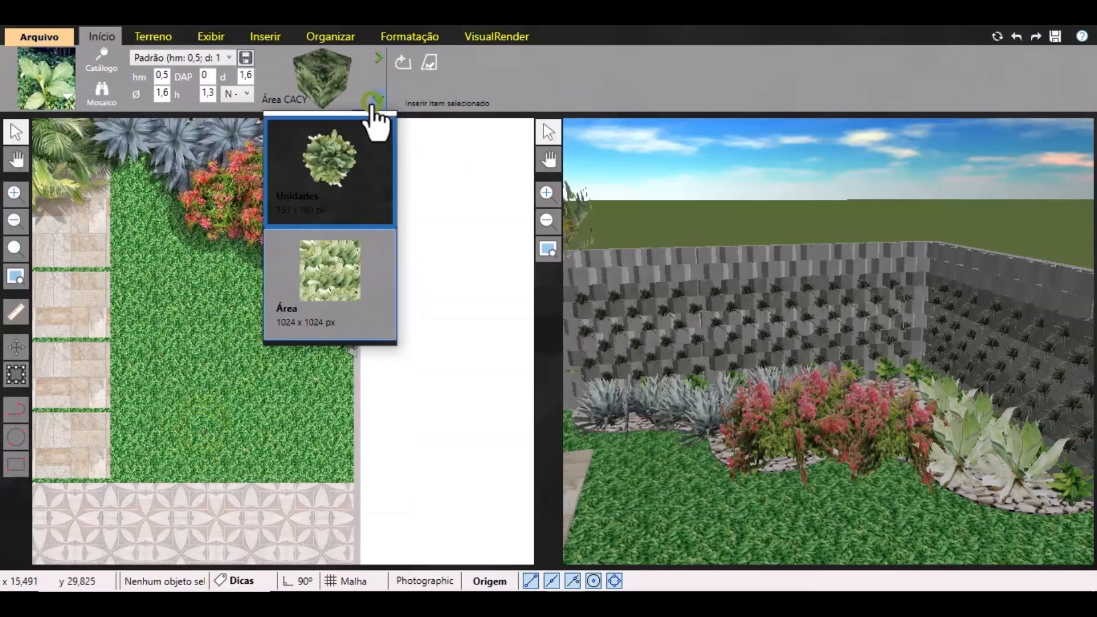
left_click(347, 149)
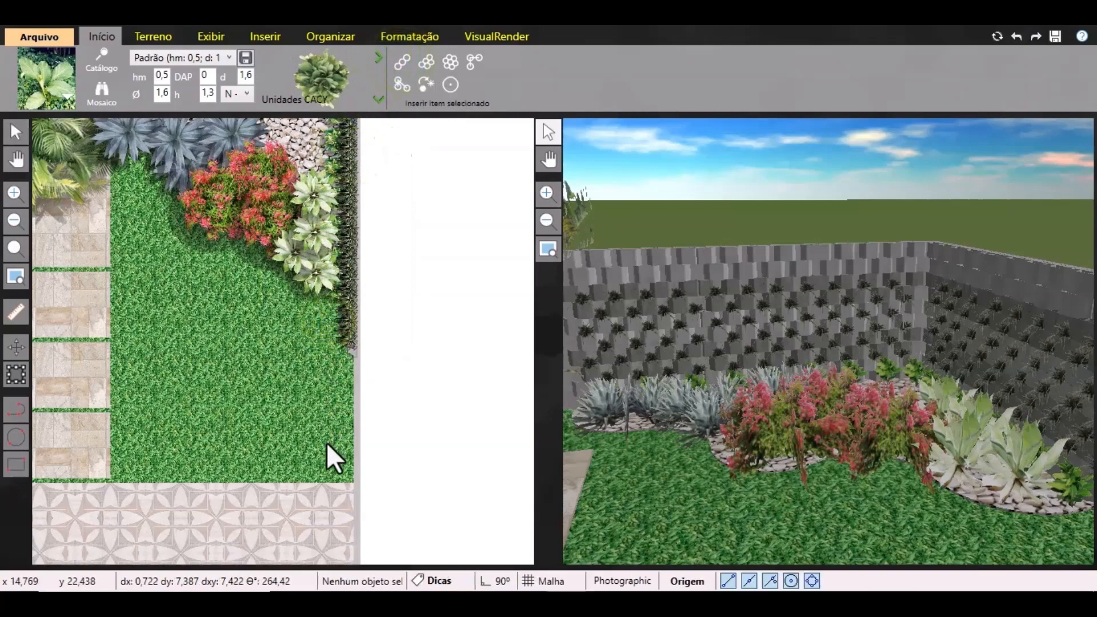
Place two Calathea cylindrica plants along the wall below the agaves and duplicate one to extend the row down to the patterned paving.
left_click(399, 62)
left_click(323, 317)
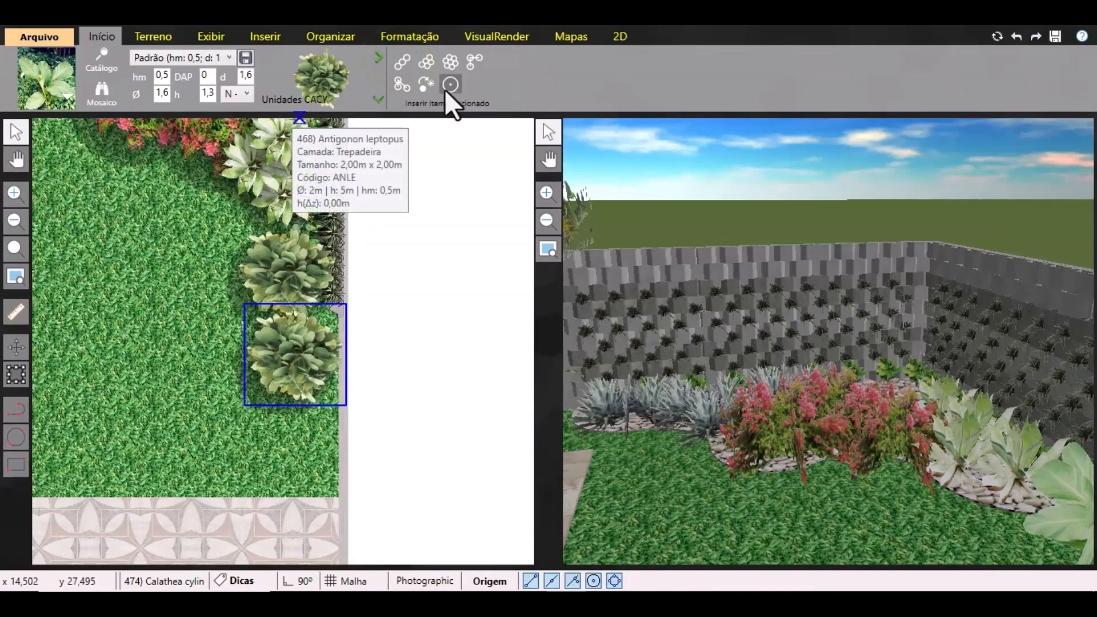
left_click(379, 35)
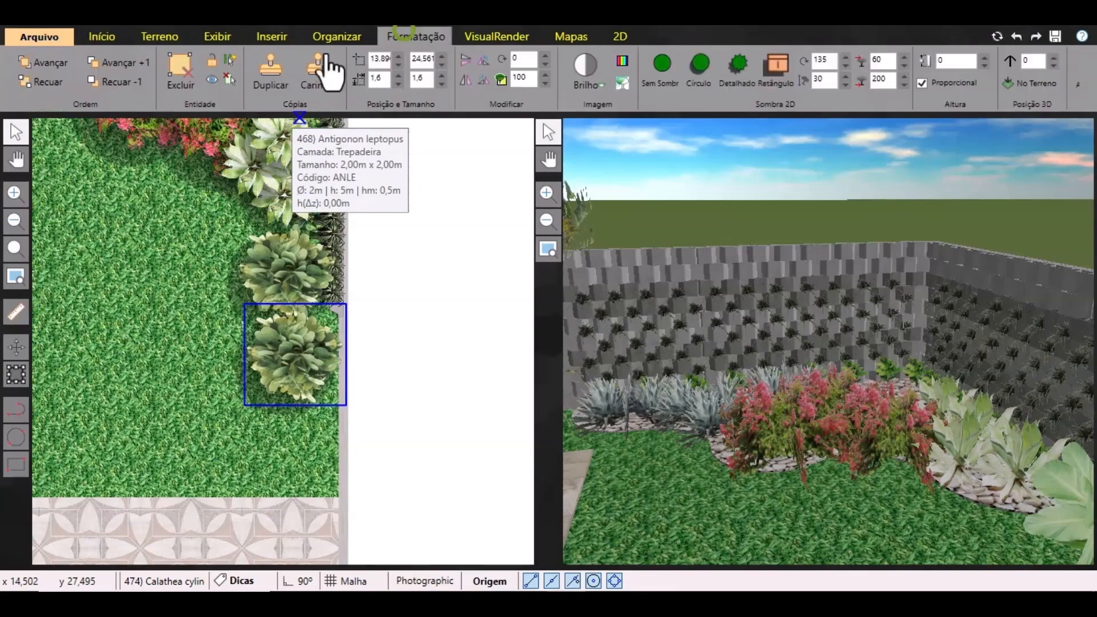
left_click(266, 74)
left_click_drag(350, 407, 297, 444)
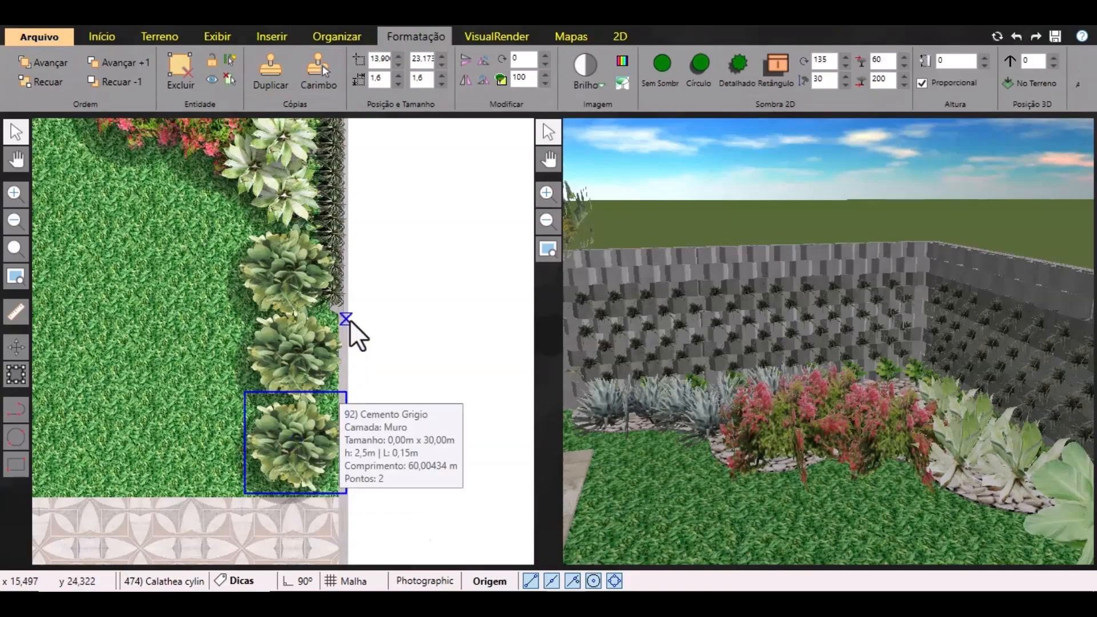
Select all Calathea plants of this kind and compare their Mapa Ruim and Mapa Bom images before reapplying Mapa Ótimo.
scroll(759, 427, "down", 1)
left_click_drag(909, 480, 828, 478)
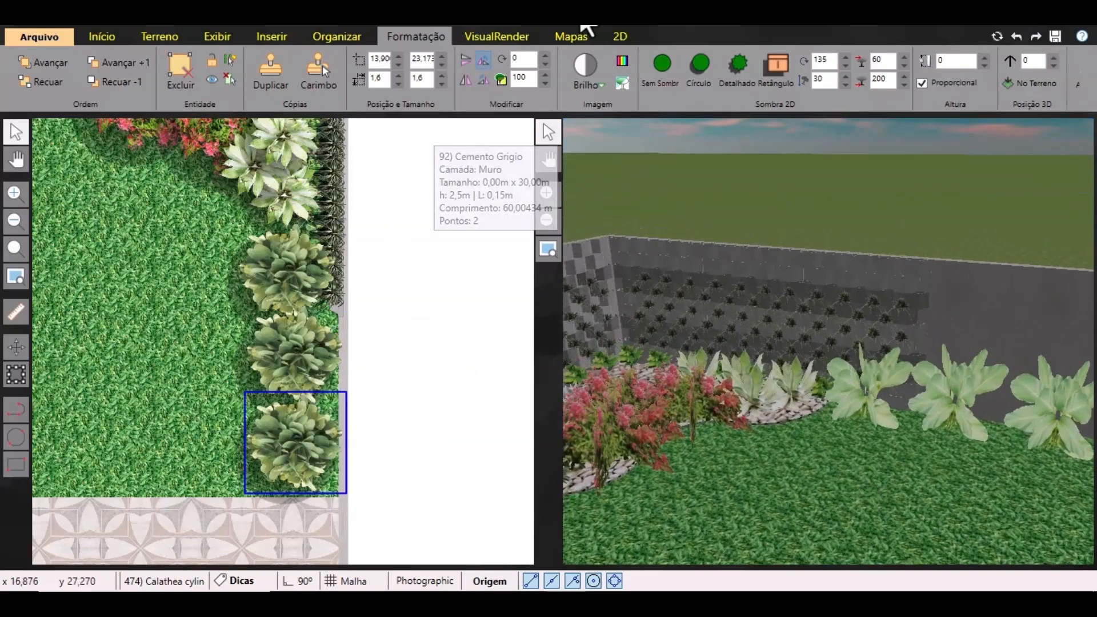
left_click(393, 40)
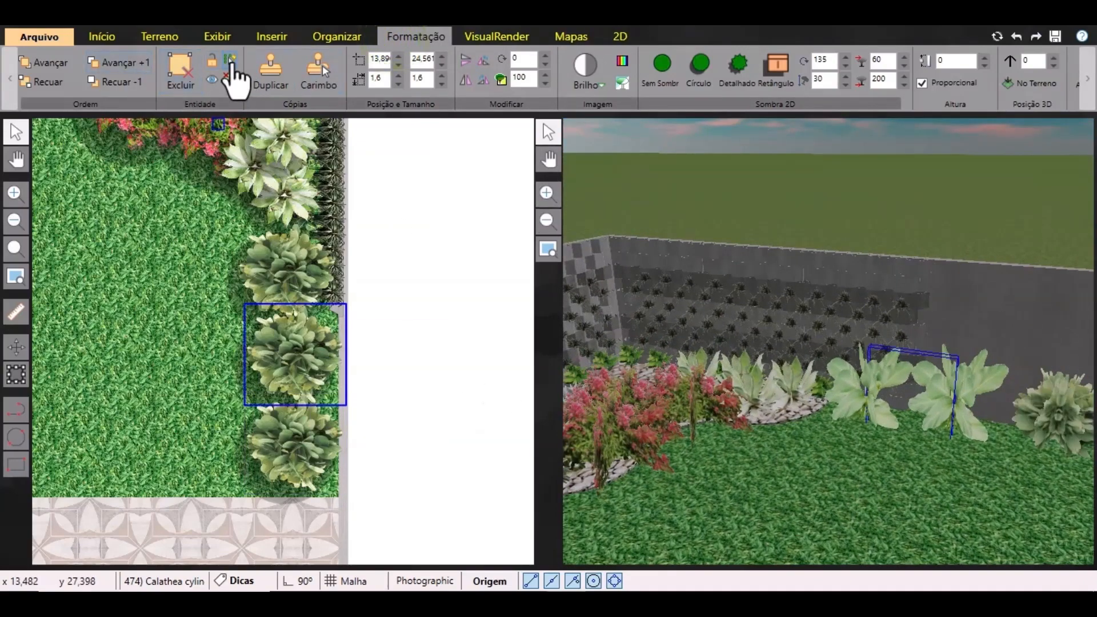
left_click(230, 60)
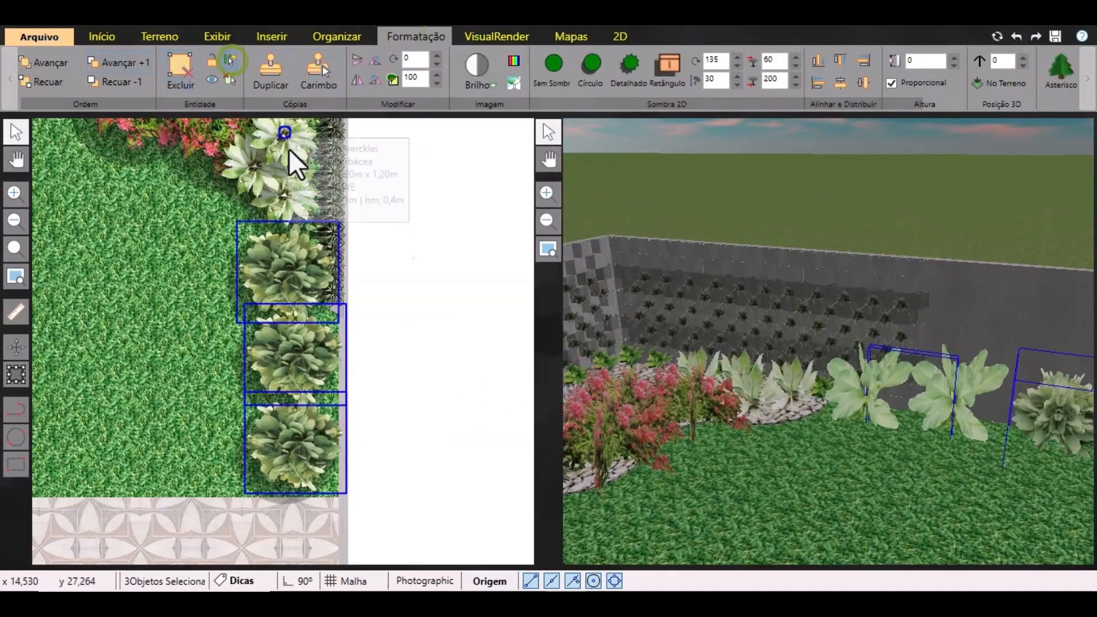
left_click(578, 37)
left_click(225, 86)
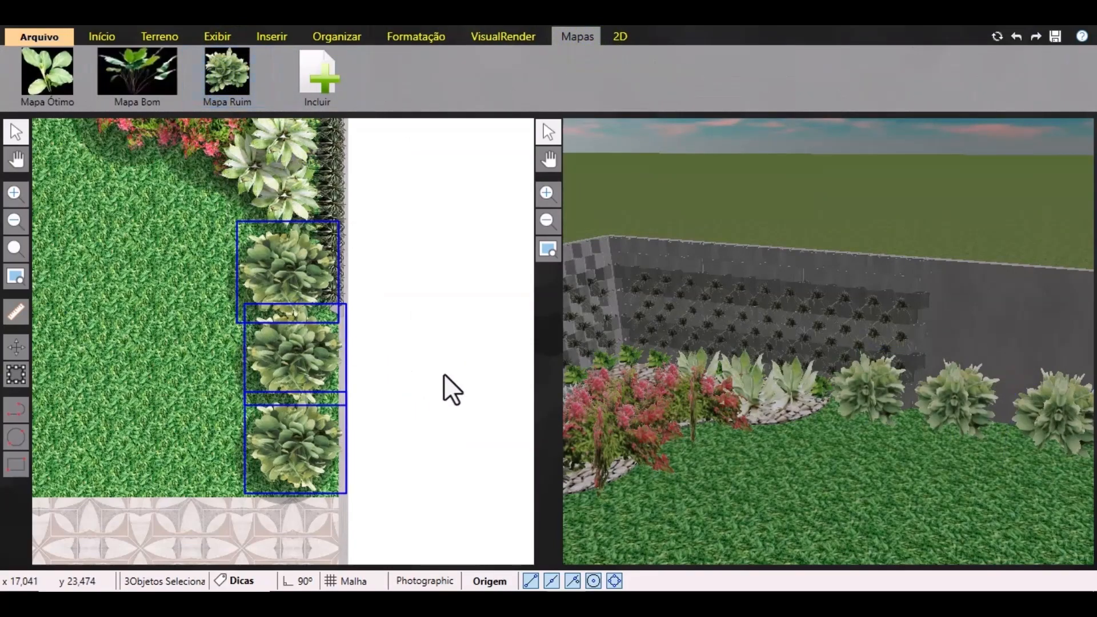
left_click(143, 80)
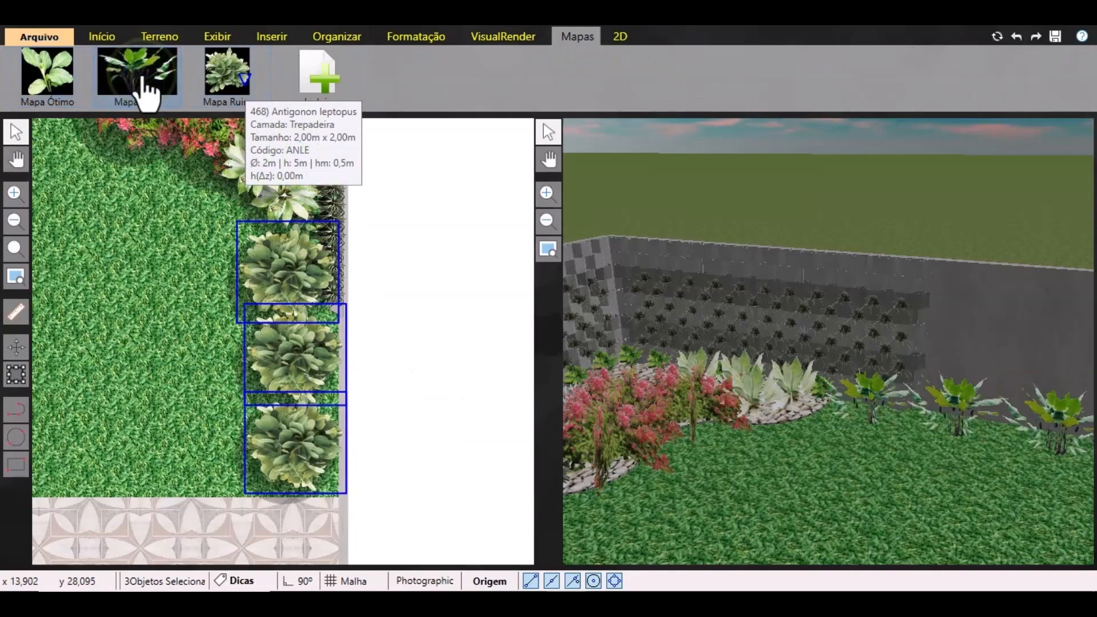
left_click(230, 85)
left_click(54, 86)
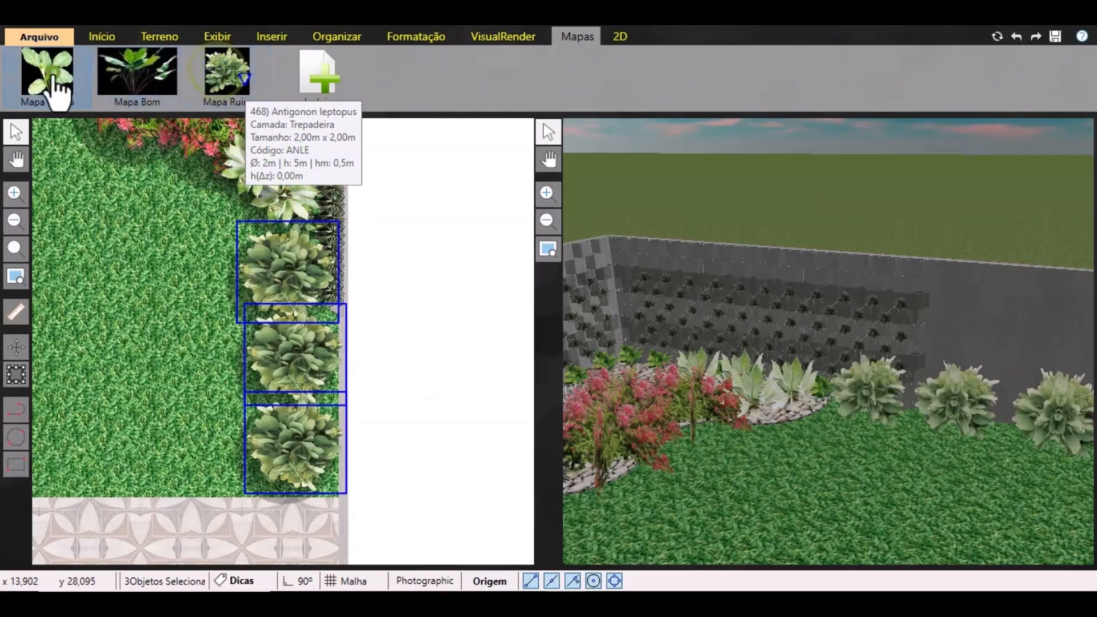
left_click(398, 366)
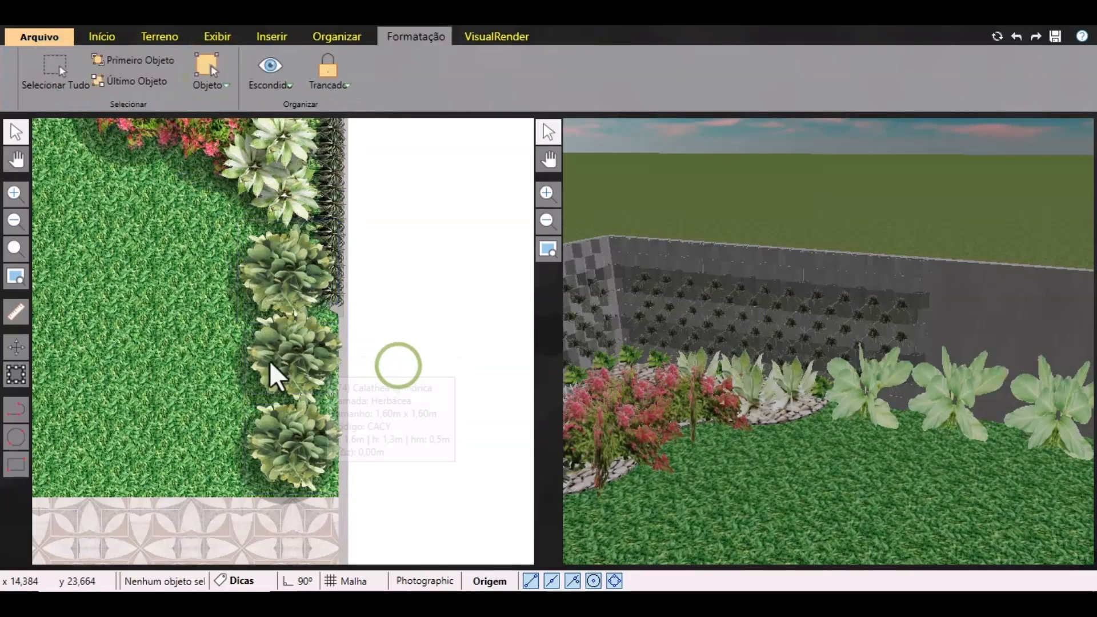
Nudge the upper and middle Calathea plants down to Y 25,561 and 24,361 to tighten the row.
left_click(300, 362)
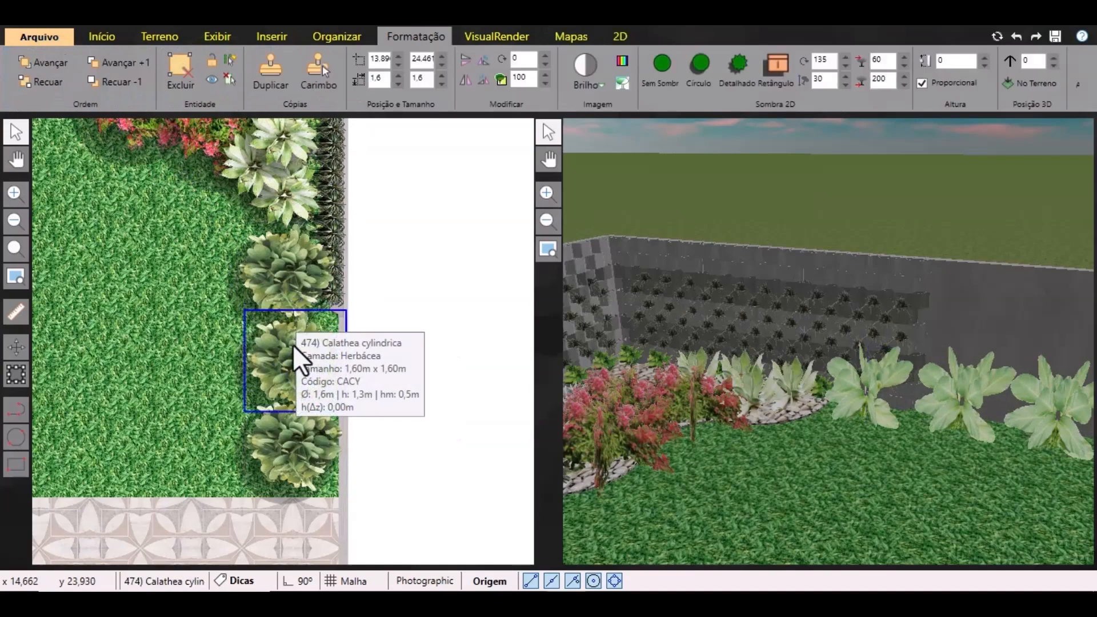
left_click(289, 282)
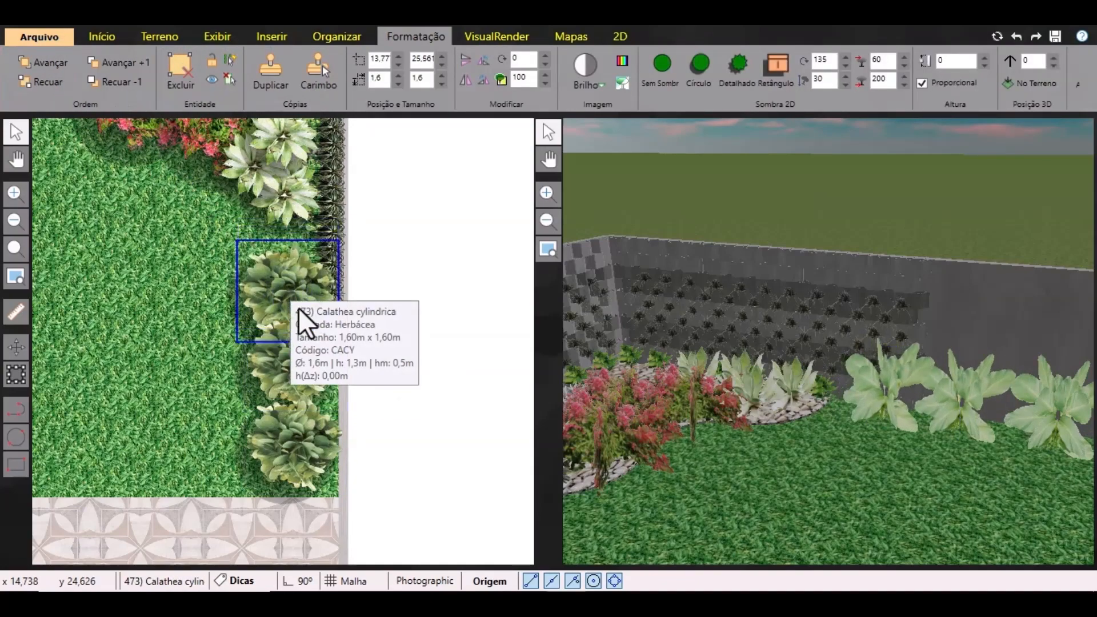
left_click(291, 374)
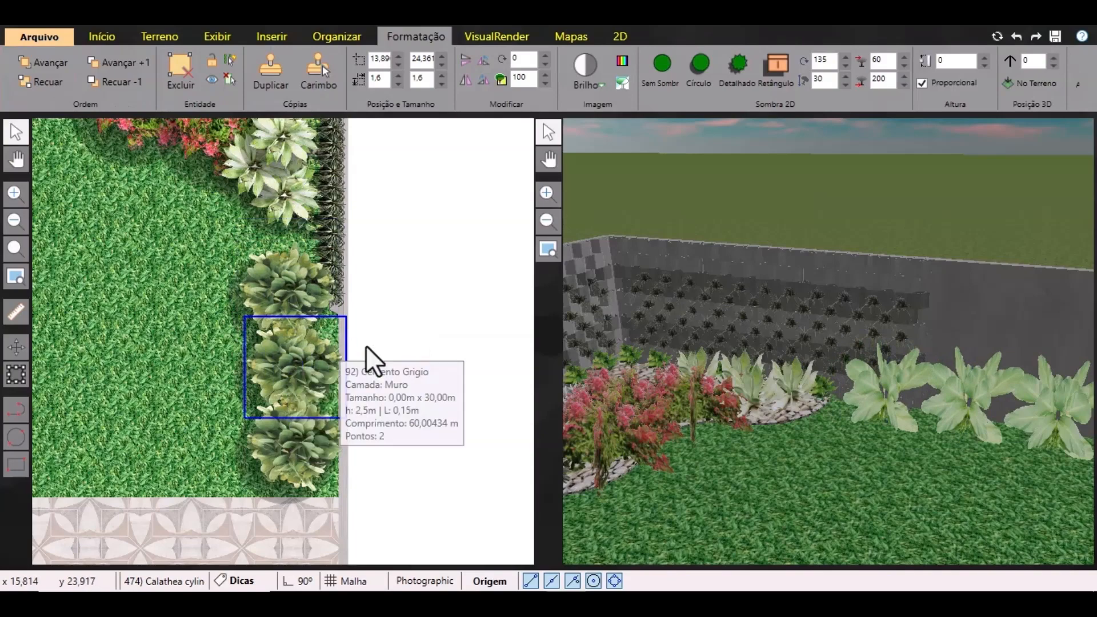
left_click(396, 357)
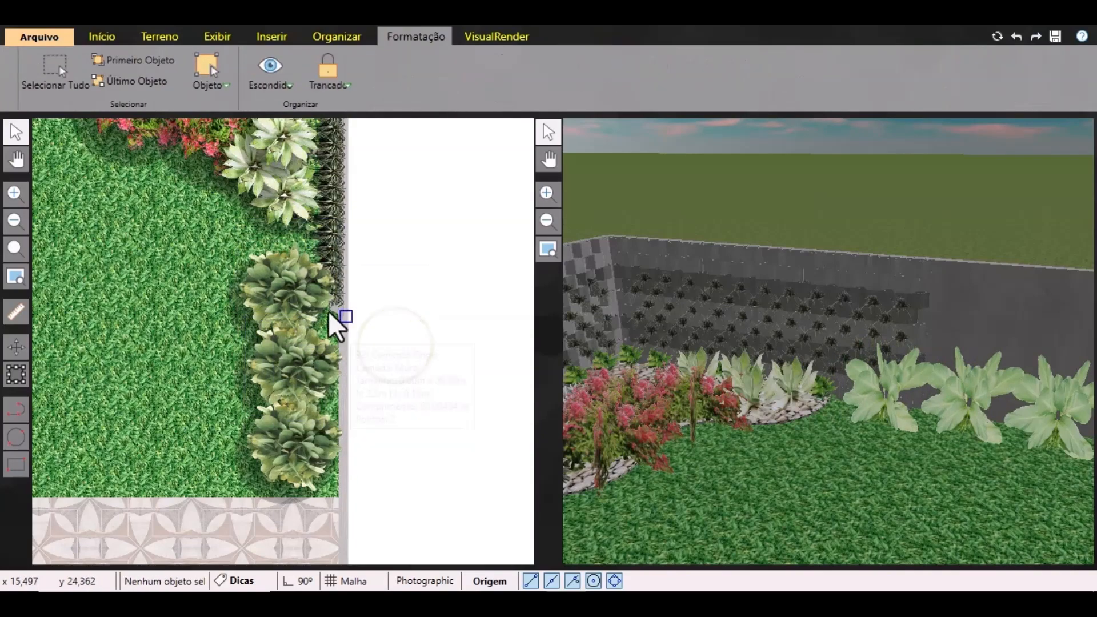
Filter the item library to furniture of the type Esculturas.
left_click_drag(766, 394, 888, 323)
left_click_drag(855, 351, 820, 422)
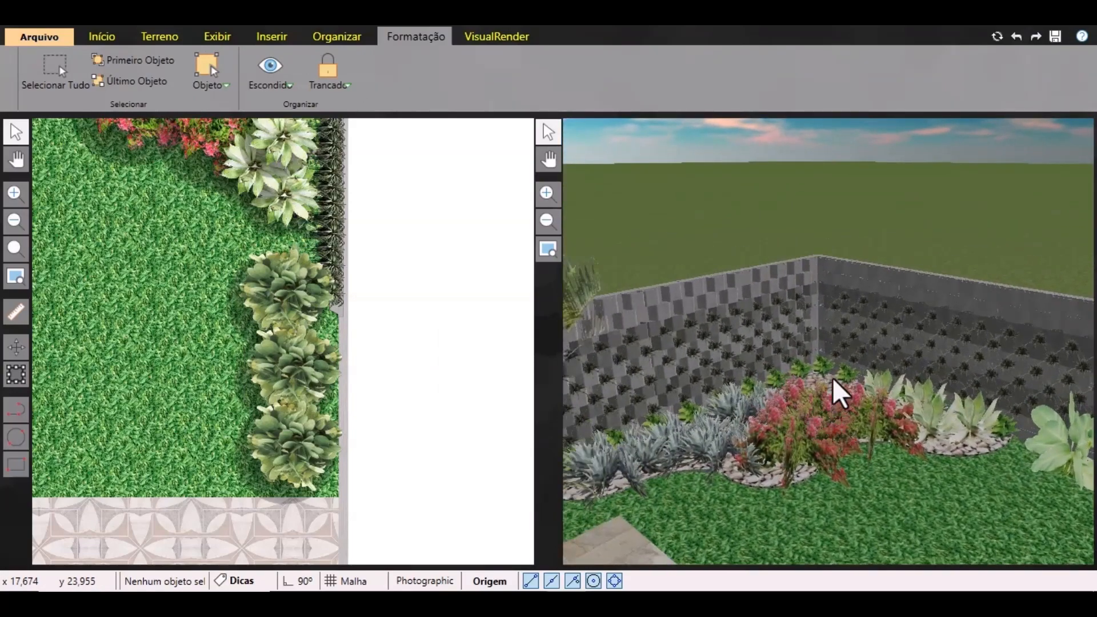
scroll(251, 298, "down", 5)
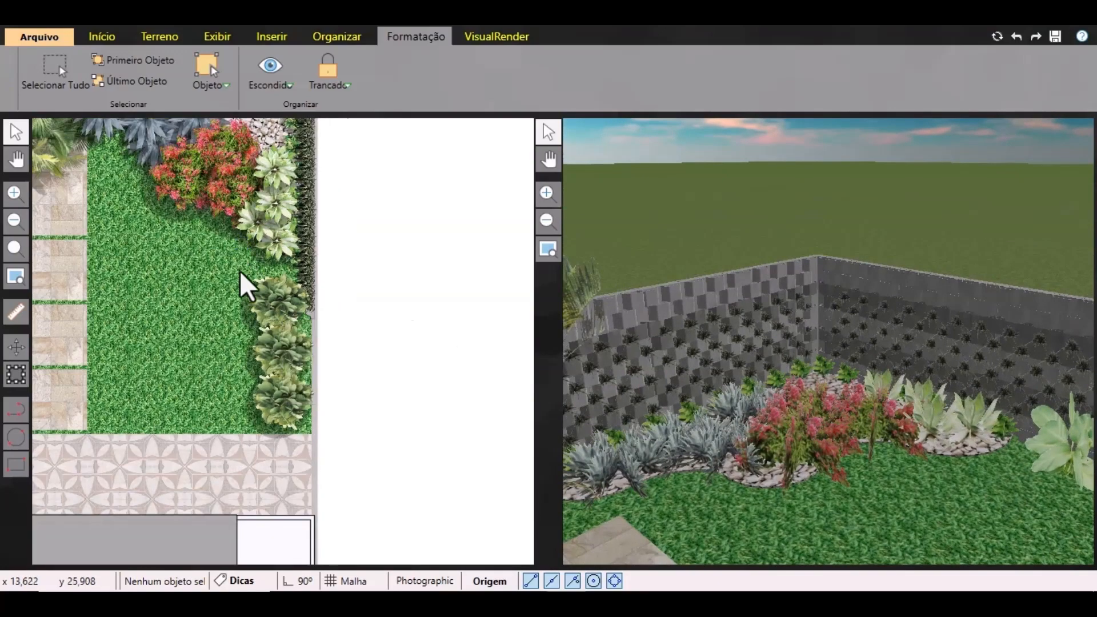
scroll(294, 228, "up", 3)
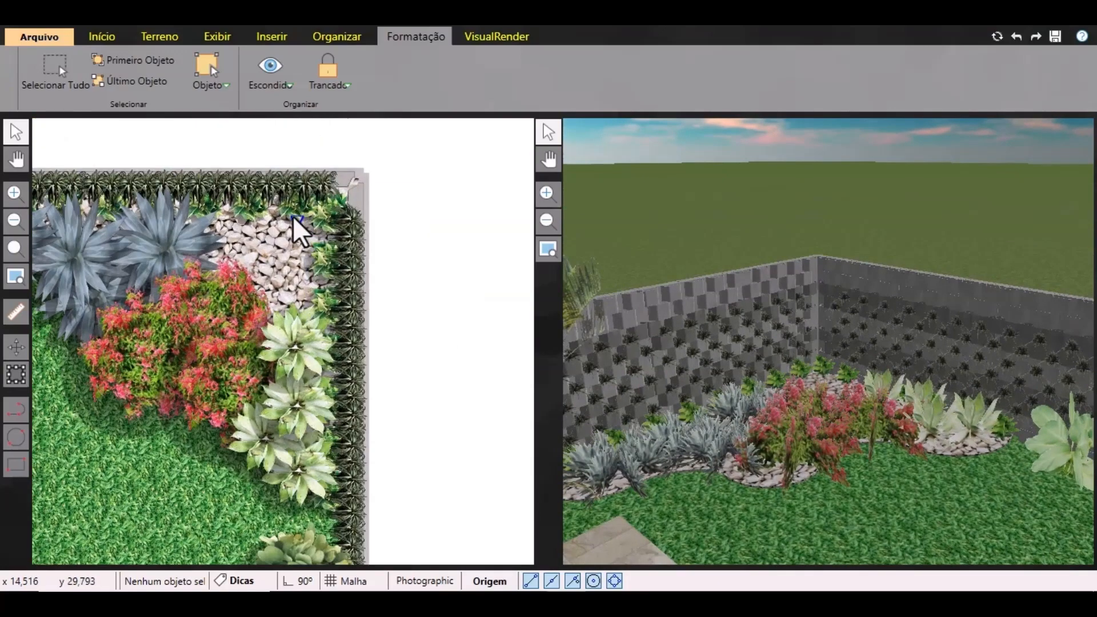
left_click(98, 36)
left_click(67, 105)
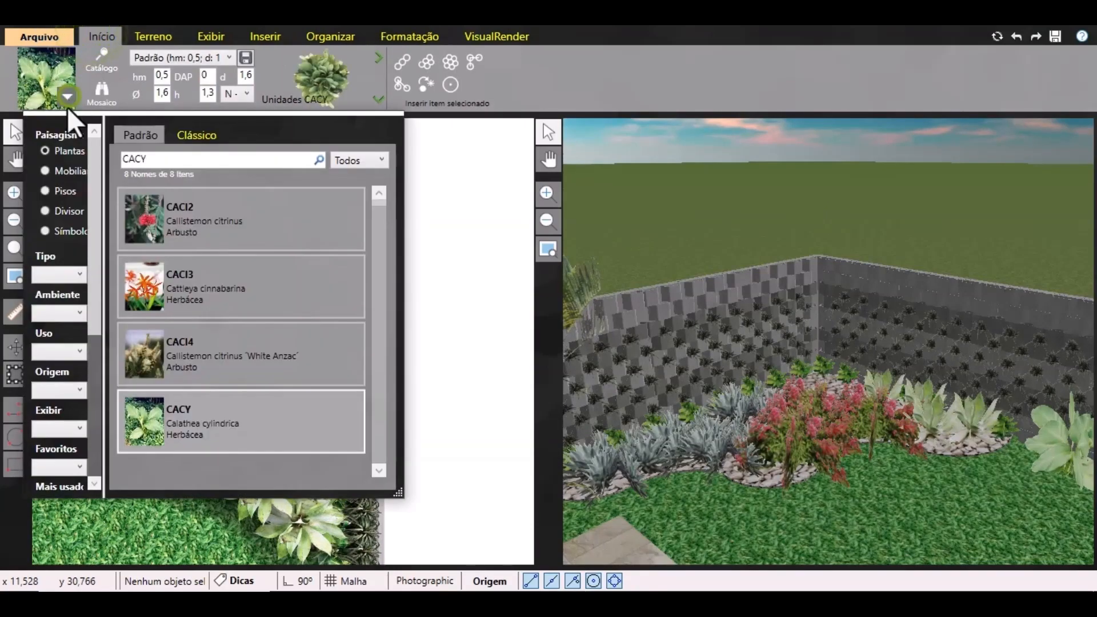
left_click(45, 170)
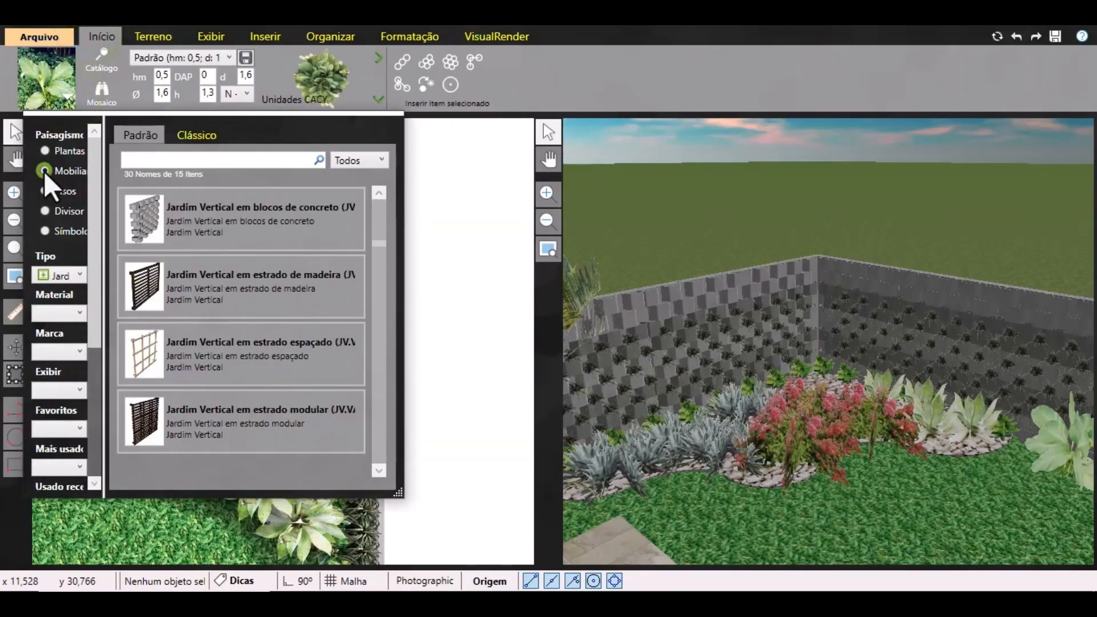
left_click(71, 275)
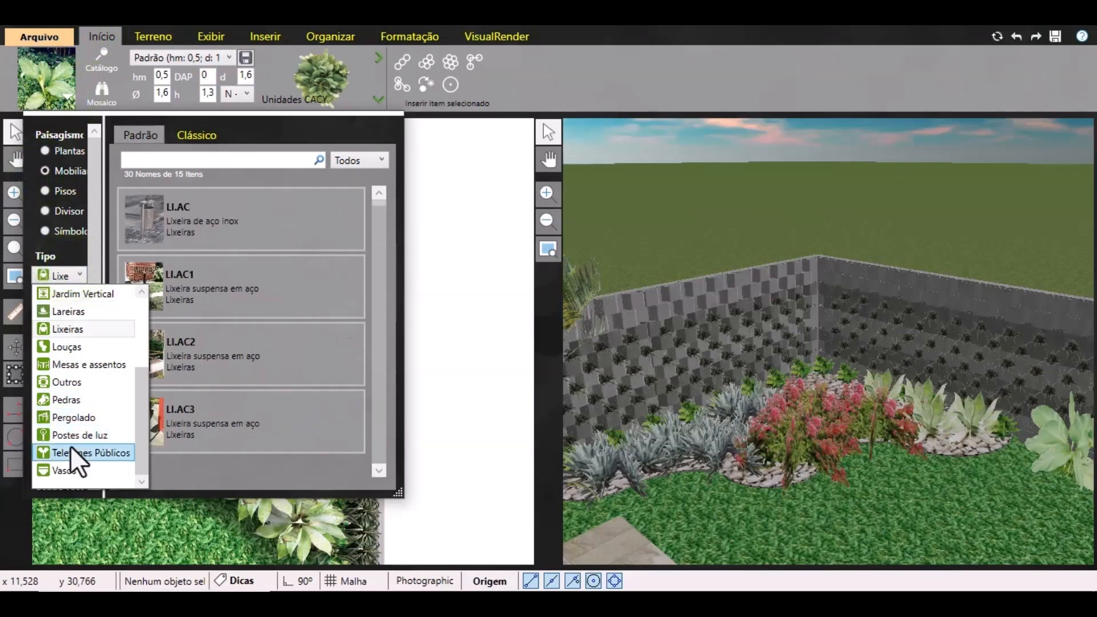
scroll(66, 396, "up", 1)
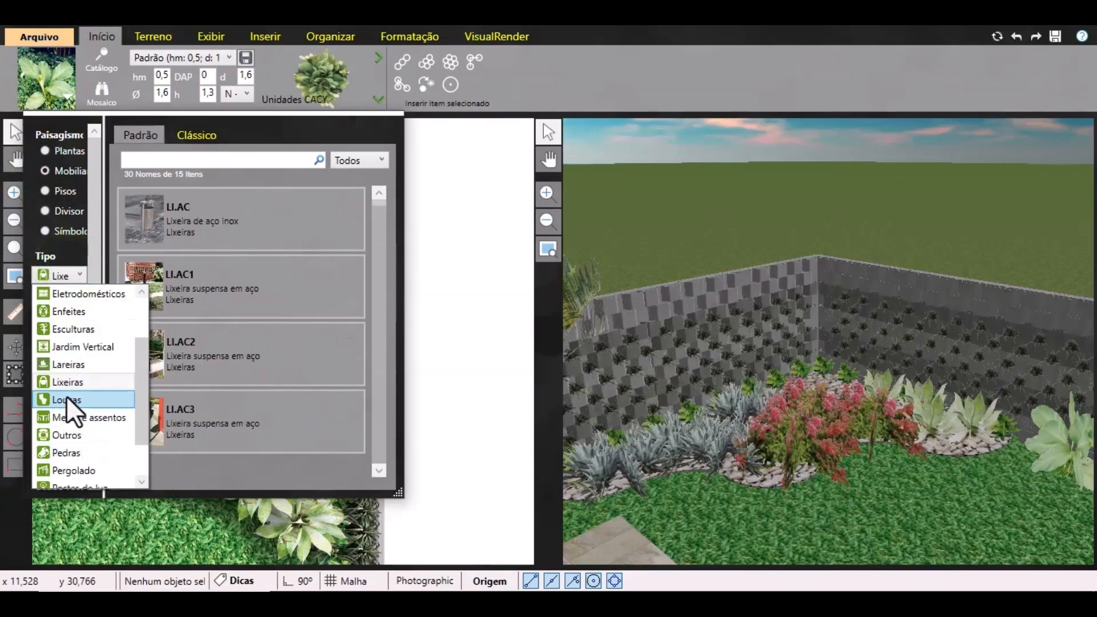
scroll(67, 418, "up", 1)
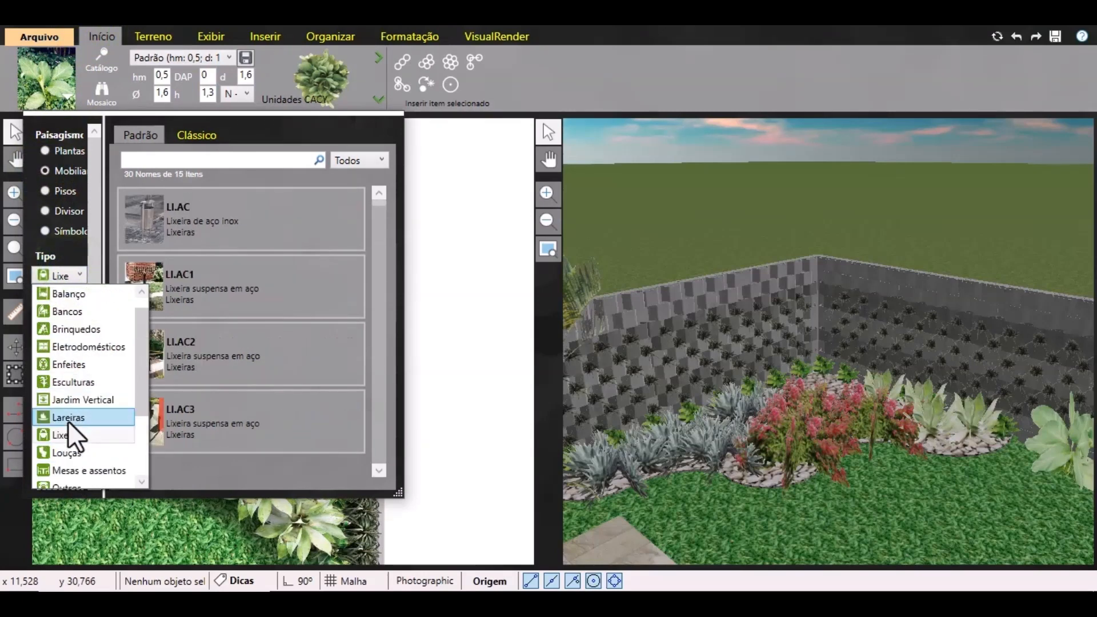
left_click(82, 382)
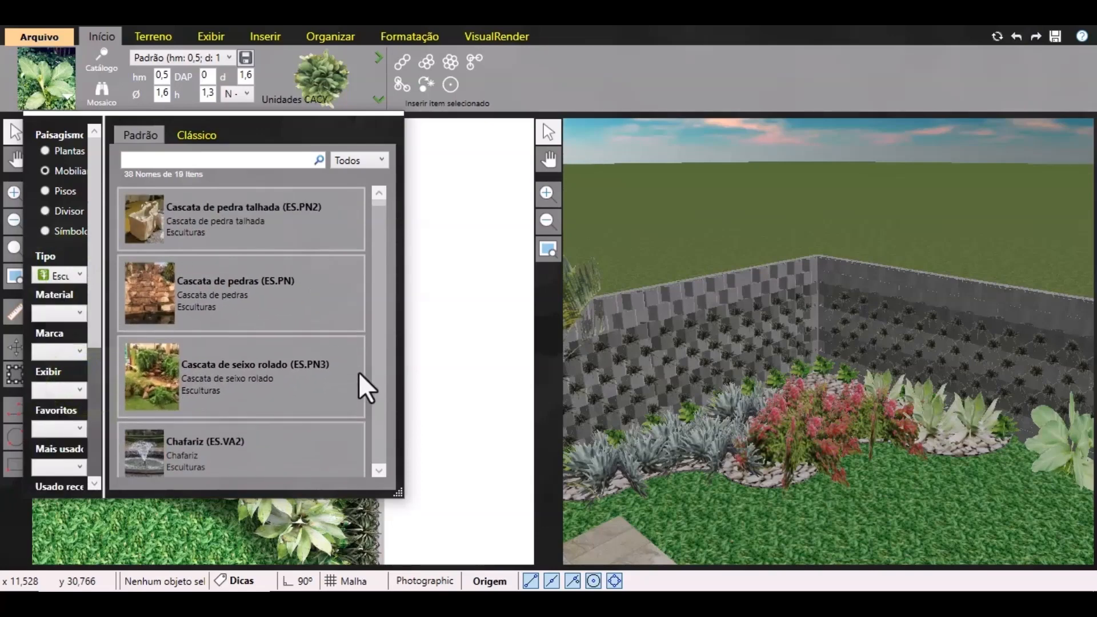
Browse the sculptures and fountains and choose the pebble fountain ES.PN8 (Fonto de seixo rolado).
left_click(375, 375)
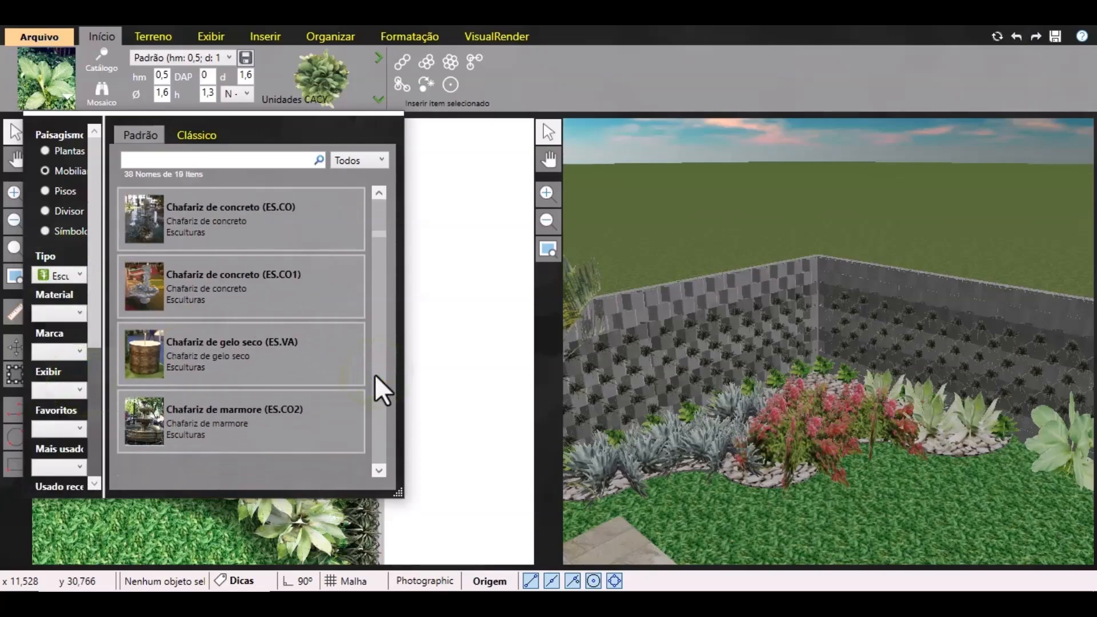
left_click(142, 352)
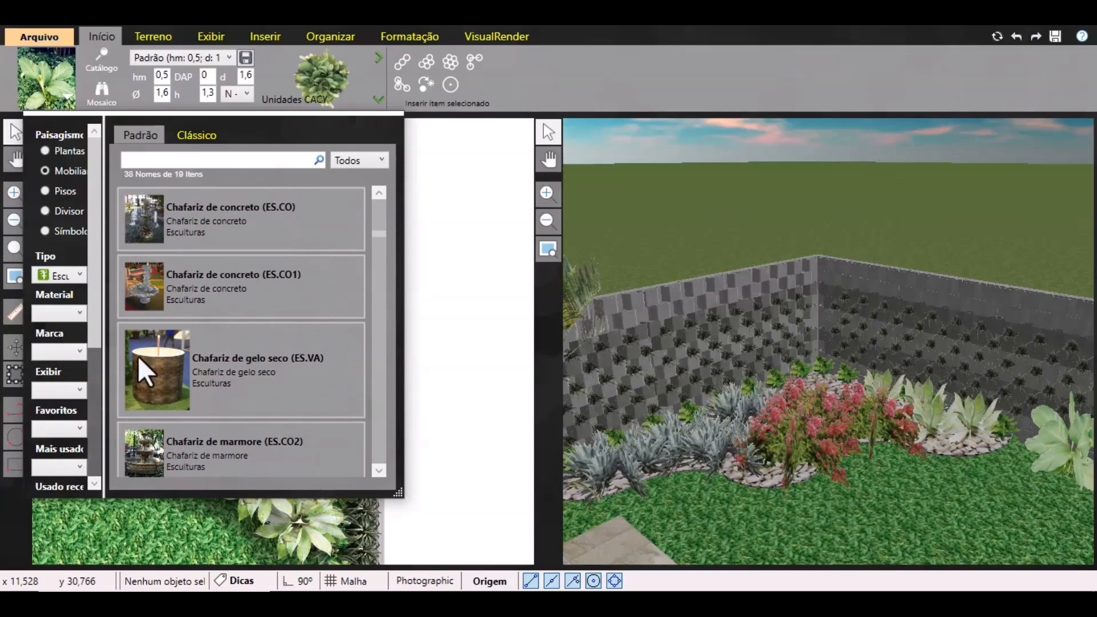
left_click(382, 422)
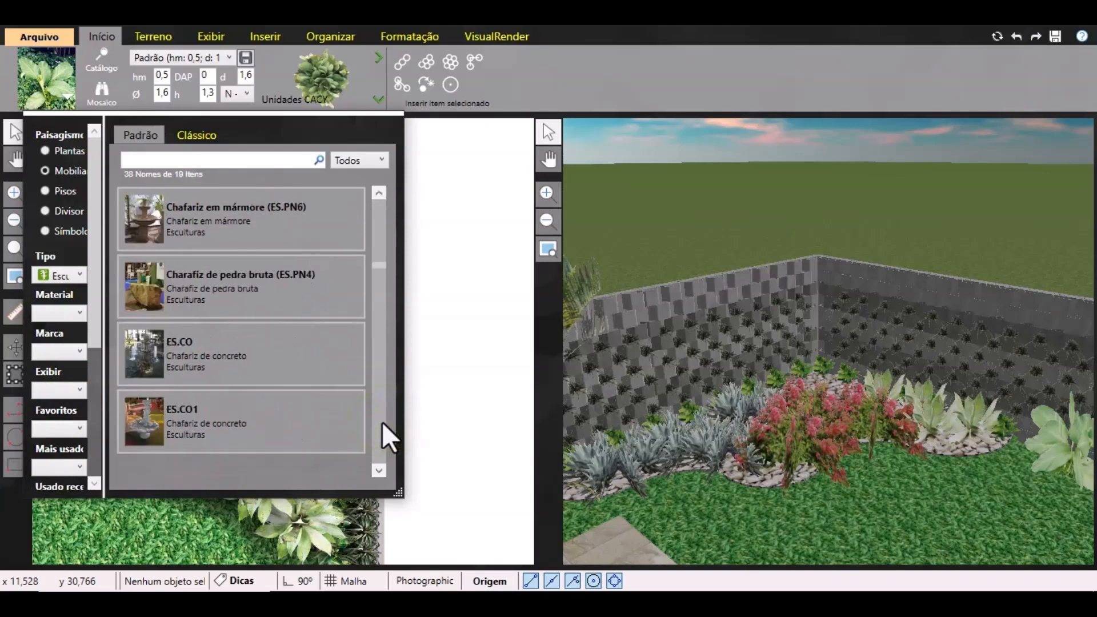
left_click(382, 421)
left_click(382, 422)
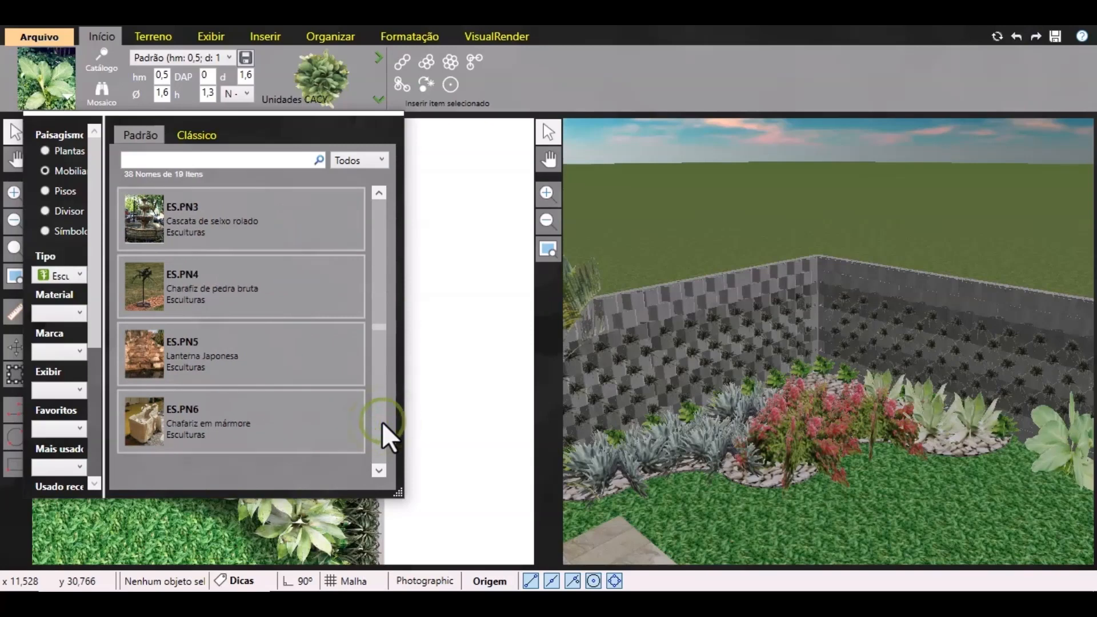
left_click(382, 422)
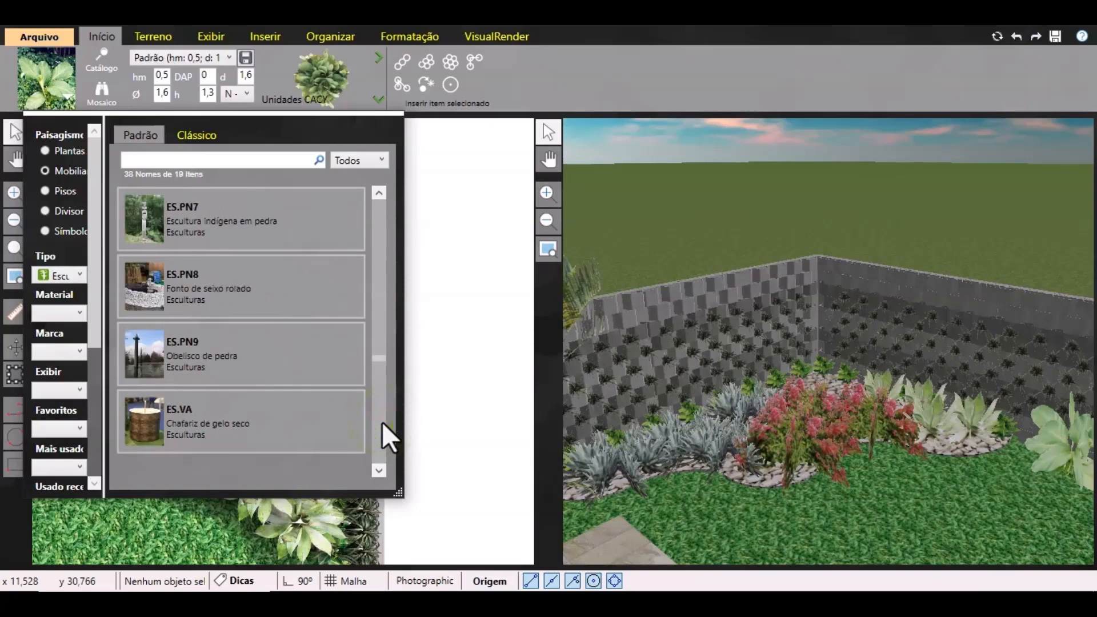
left_click(173, 307)
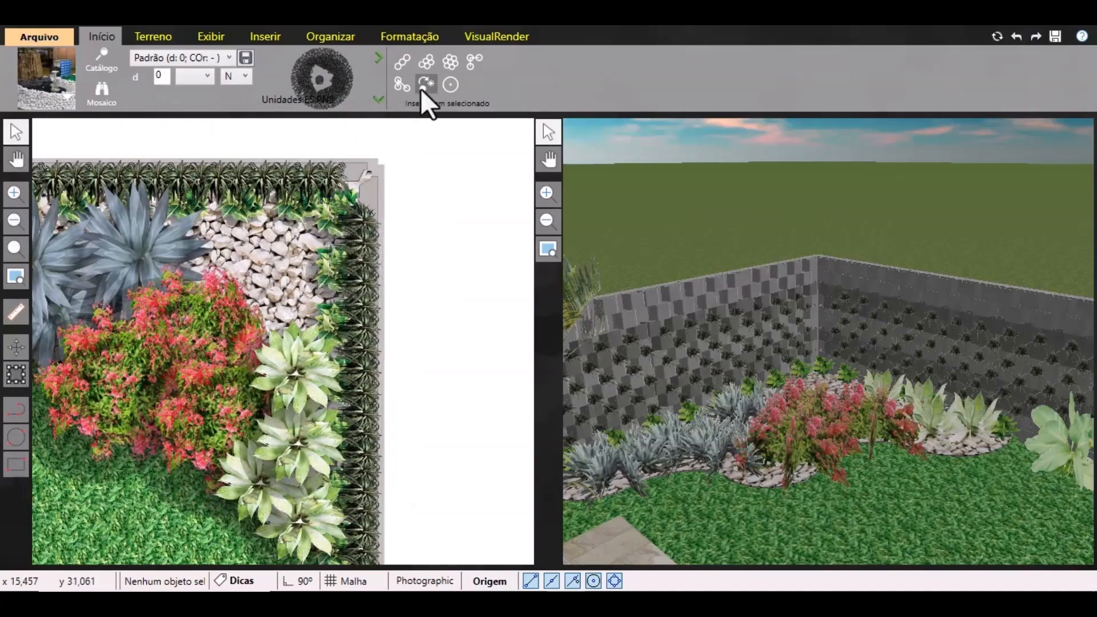
Place one ES.PN8 fountain on the white pebbles in the garden's walled corner and end the insertion.
left_click(449, 85)
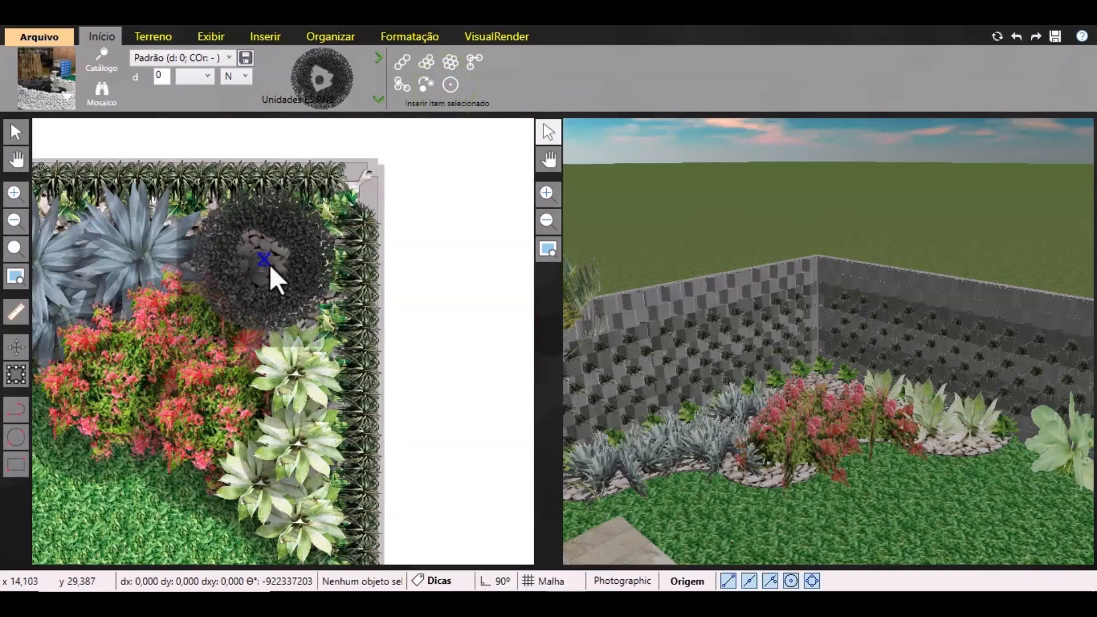
left_click(272, 264)
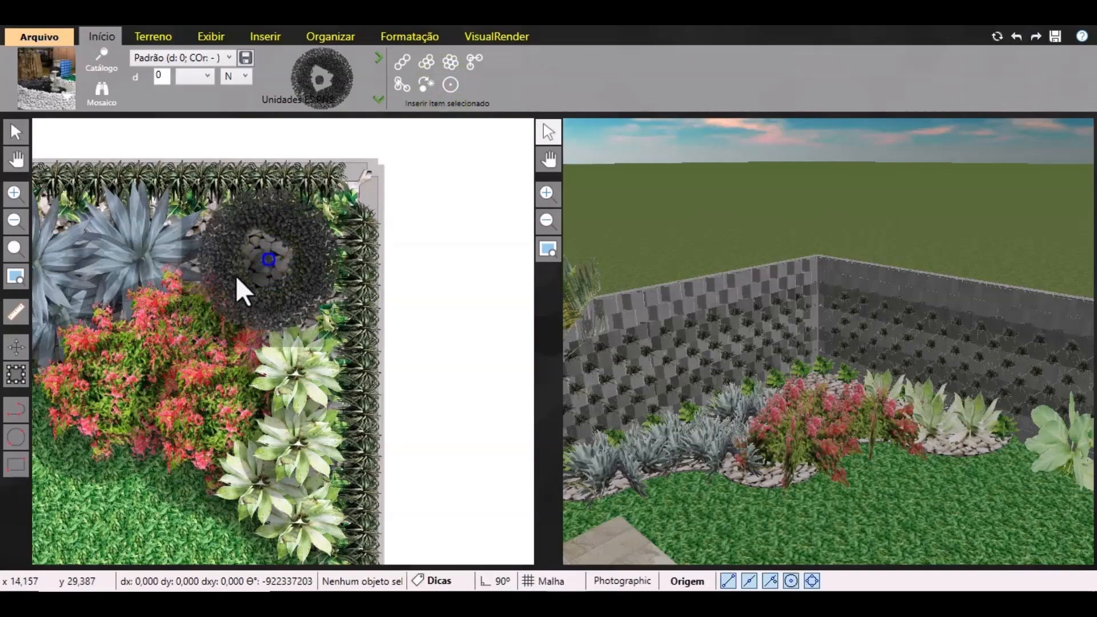
left_click(13, 130)
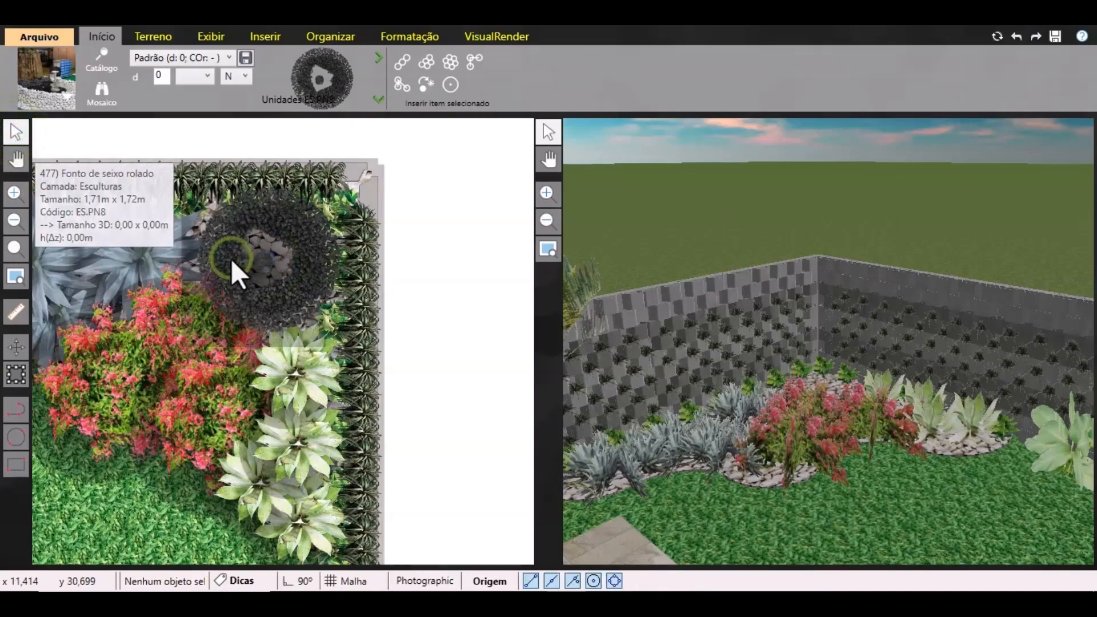
Remove the 2D shadow from the pebble fountain in the walled corner.
left_click(218, 252)
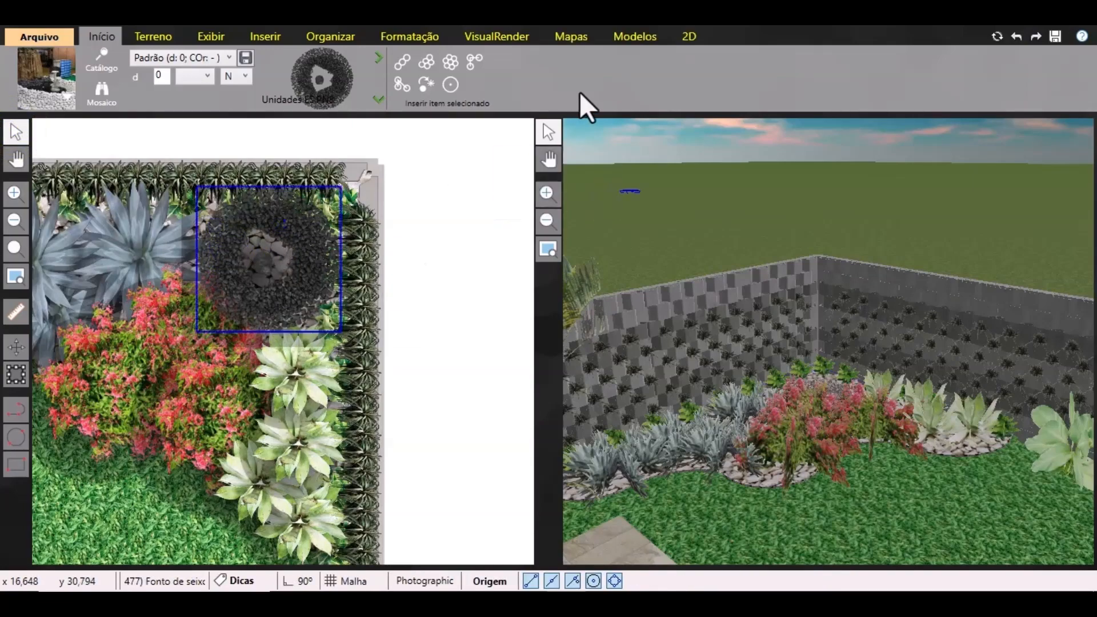
left_click(411, 38)
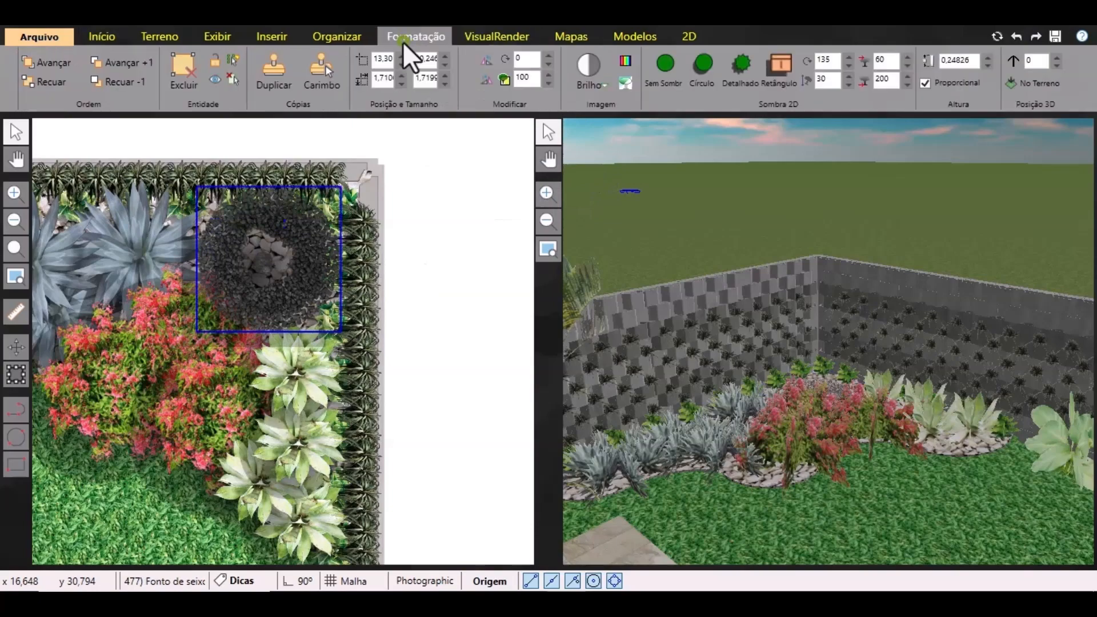
left_click(663, 73)
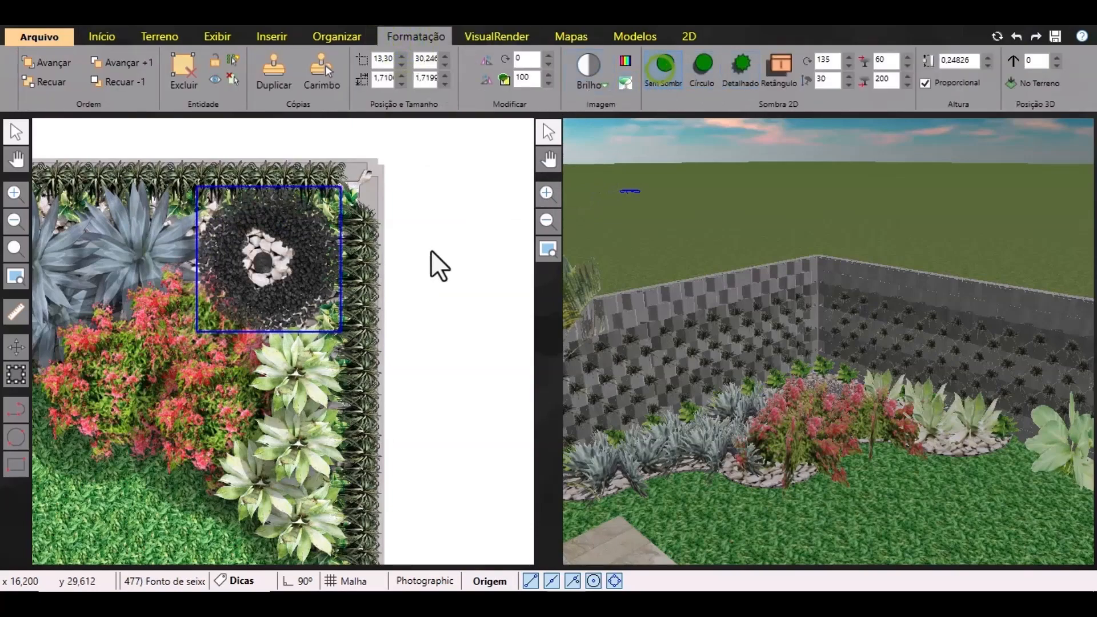
Raise the pebble fountain to a 3D position of 0,5, rotate it to 90 degrees and deselect it.
scroll(810, 394, "up", 2)
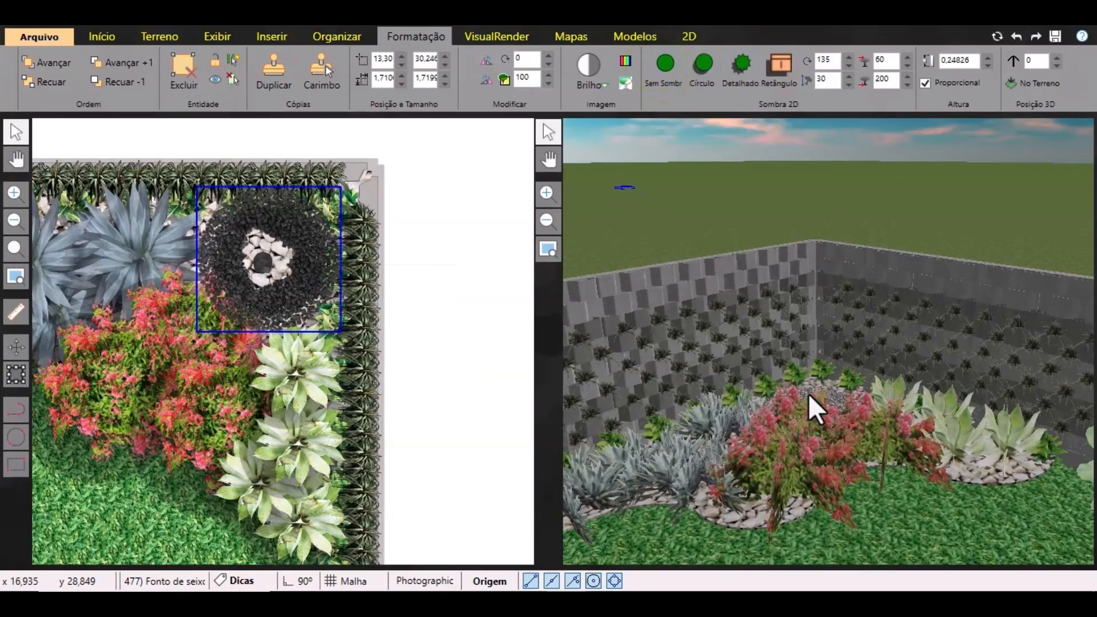
middle_click_drag(809, 395, 773, 478)
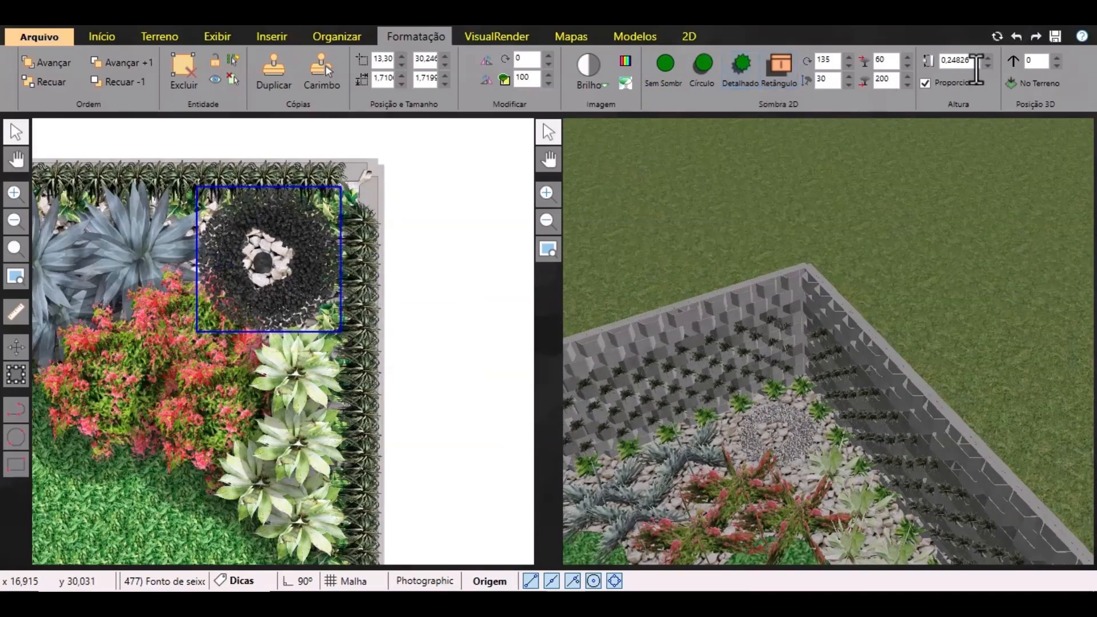
left_click(1033, 61)
key("BackSpace")
type(",5")
key("Return")
middle_click_drag(849, 378, 801, 372)
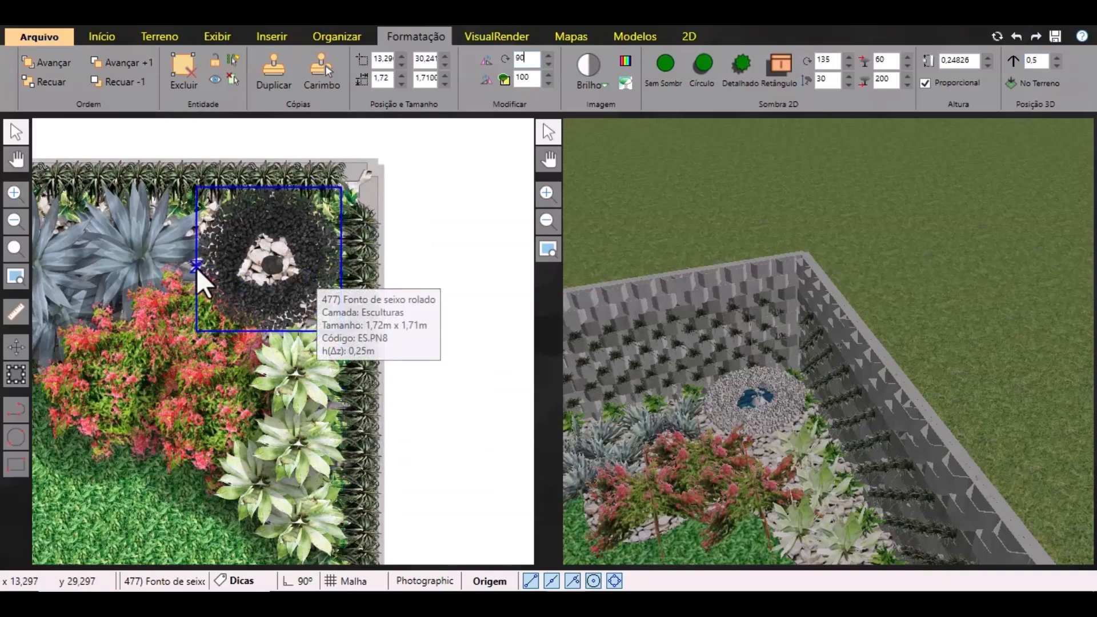
left_click(451, 290)
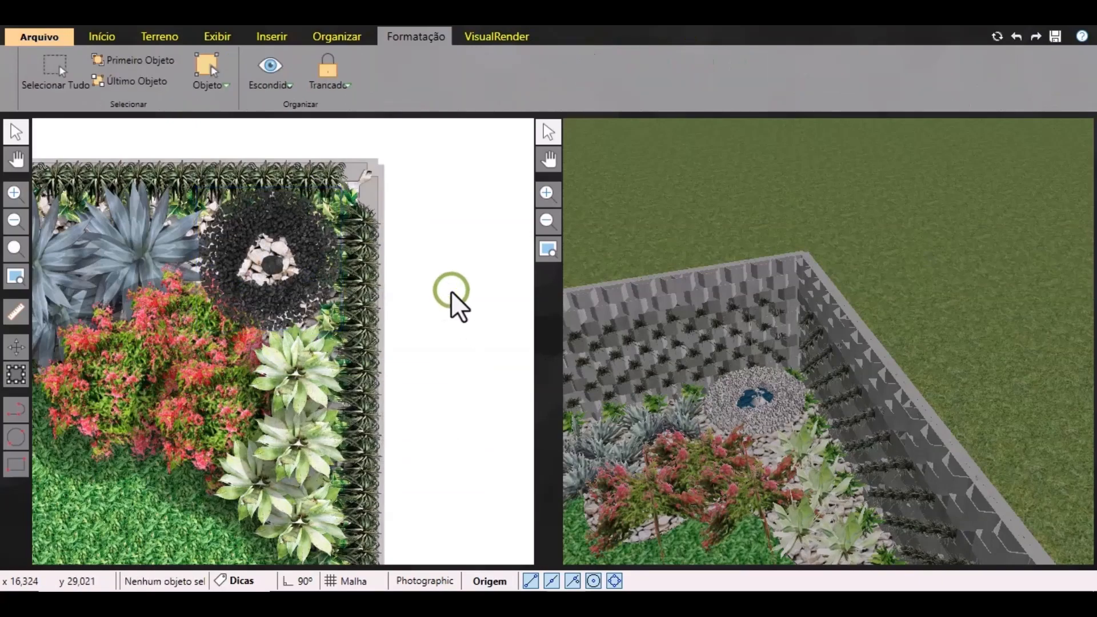
scroll(451, 290, "down", 2)
middle_click_drag(726, 452, 785, 410)
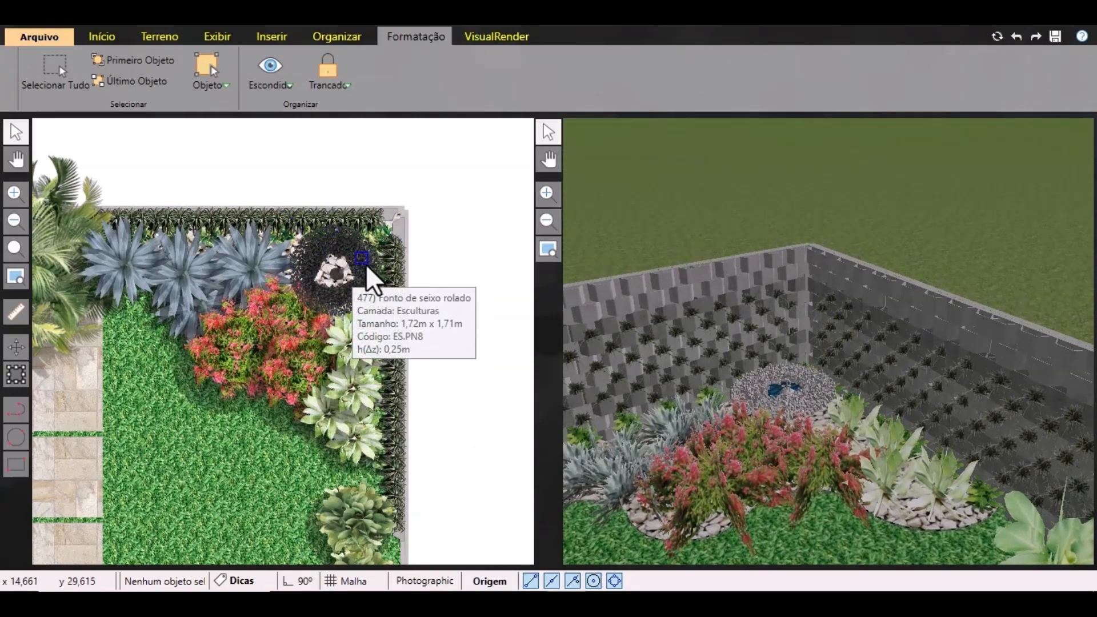
Filter the item library to furniture of the type Pedras and choose the medium natural stone PE.PN30.
left_click(112, 42)
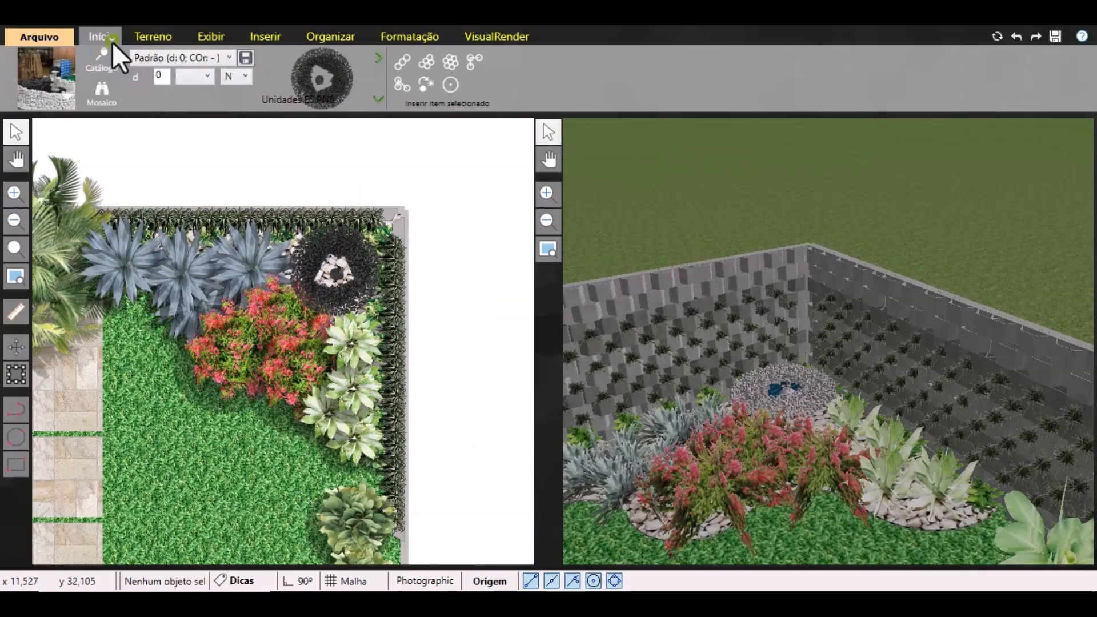
left_click(57, 91)
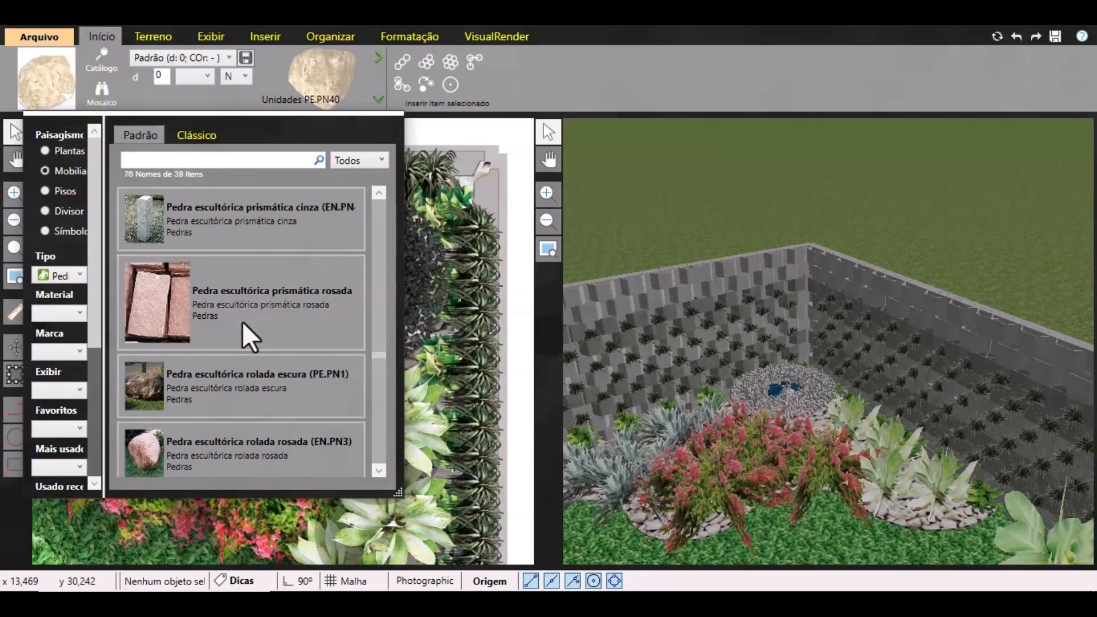
scroll(266, 354, "down", 4)
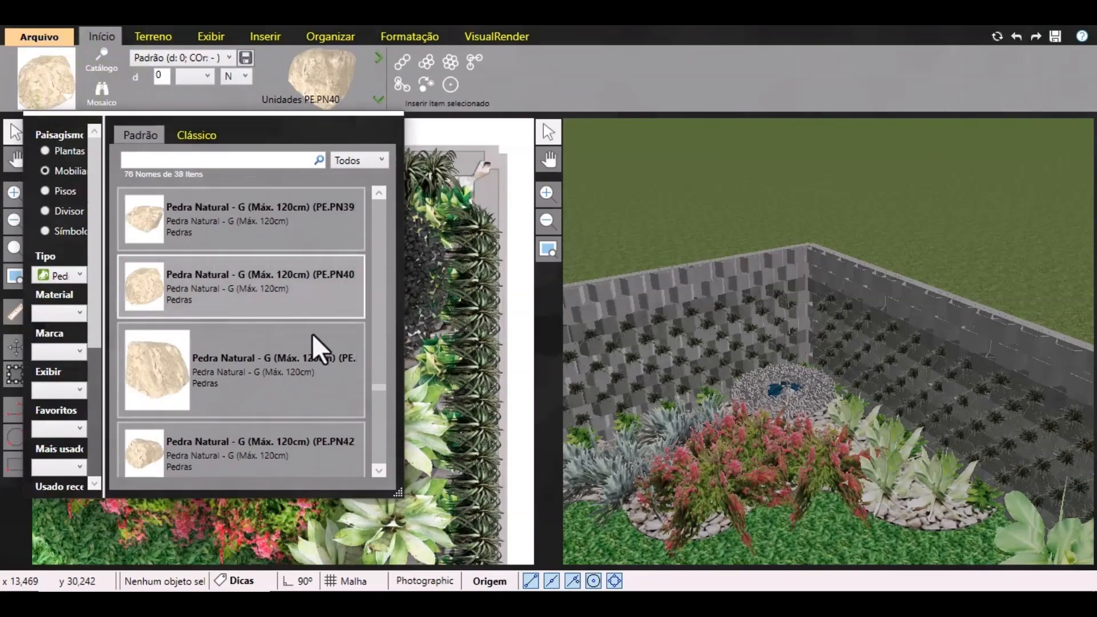
left_click_drag(379, 385, 371, 463)
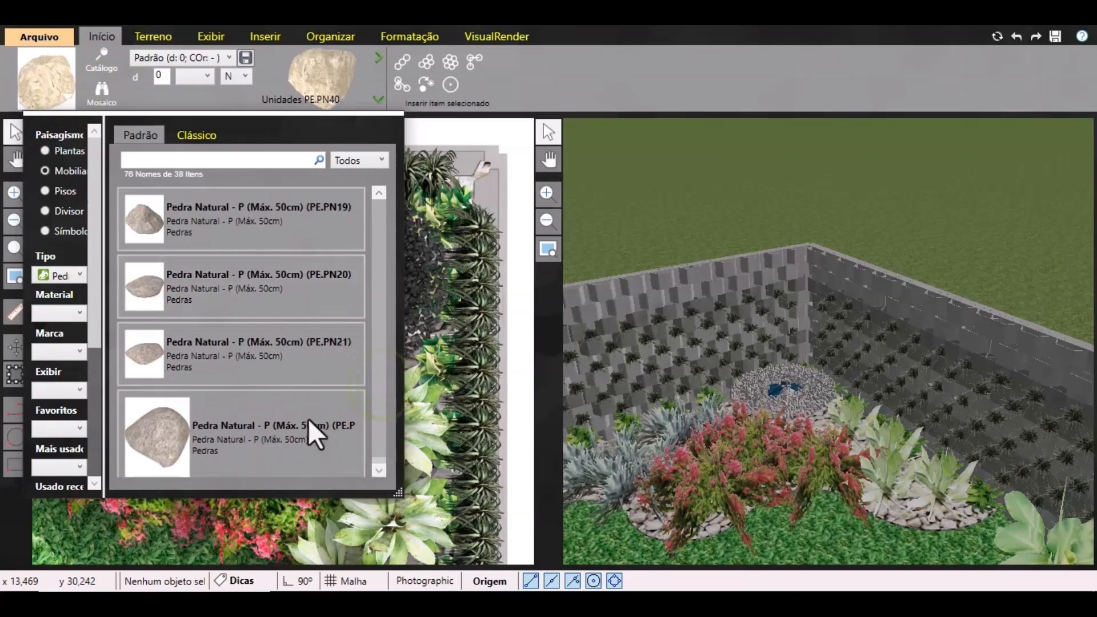
scroll(218, 366, "up", 4)
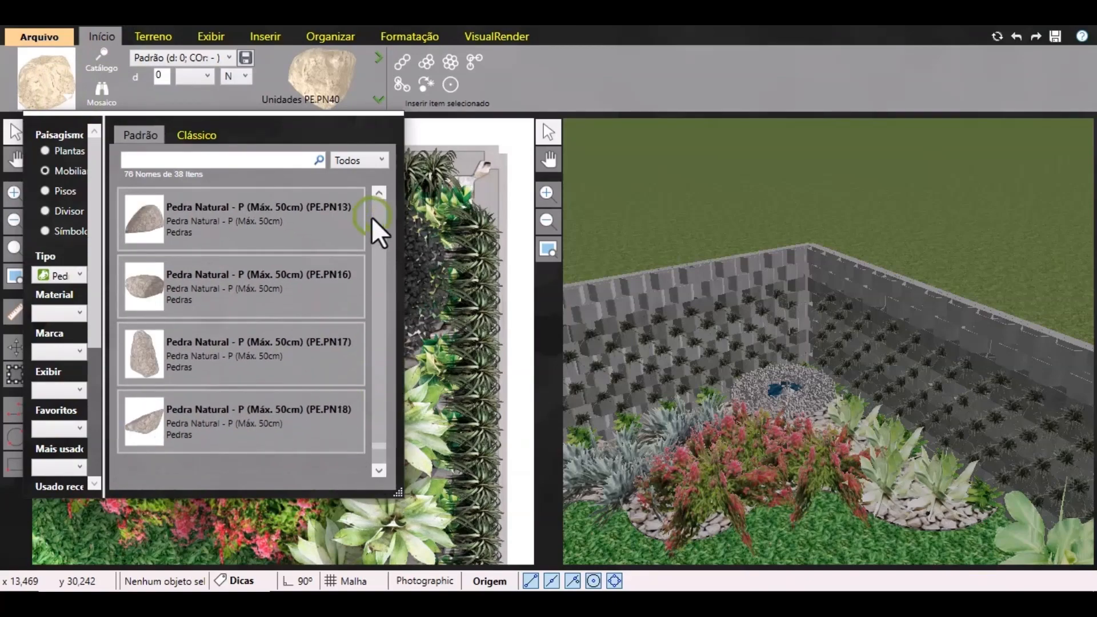
scroll(371, 217, "up", 4)
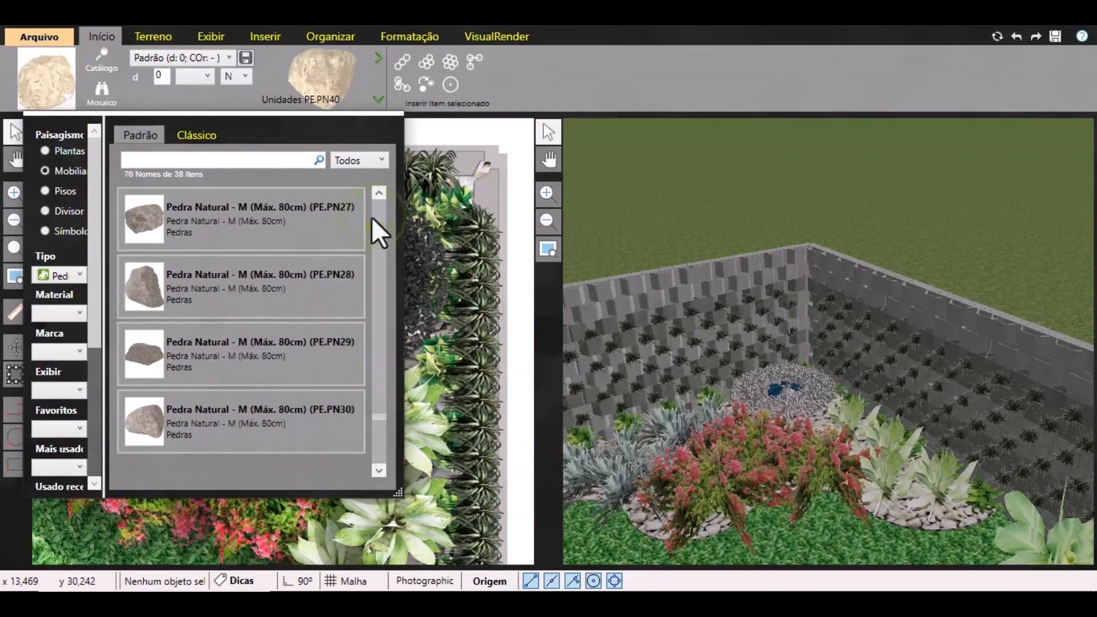
left_click(200, 427)
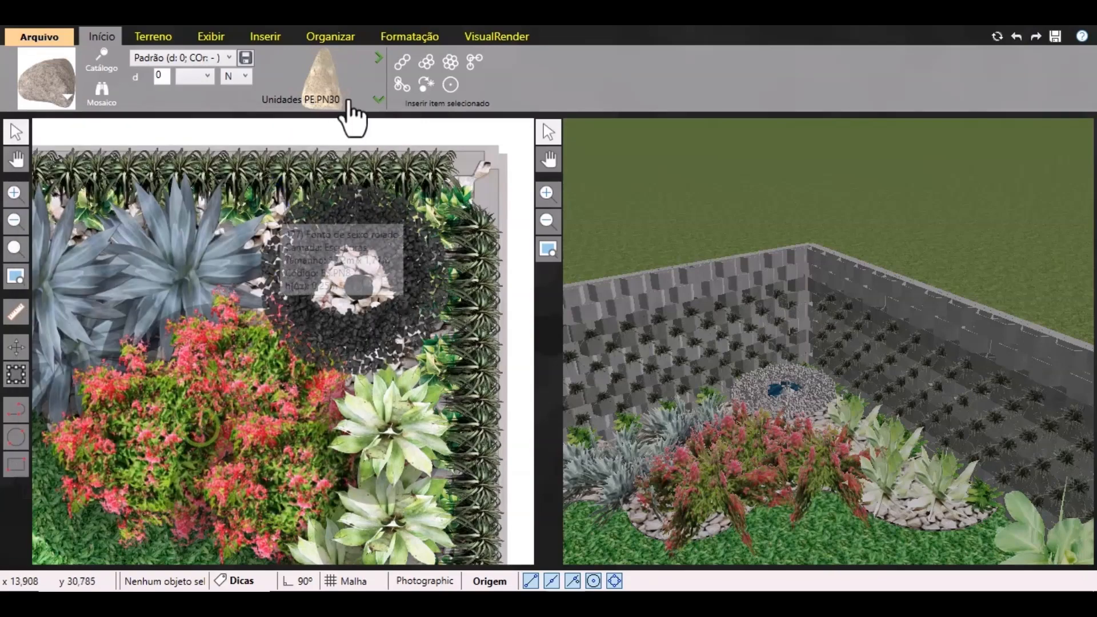
Switch the chosen stone to Pedra Natural - M (Máx. 80cm) PE.PN28.
left_click(60, 90)
left_click(286, 304)
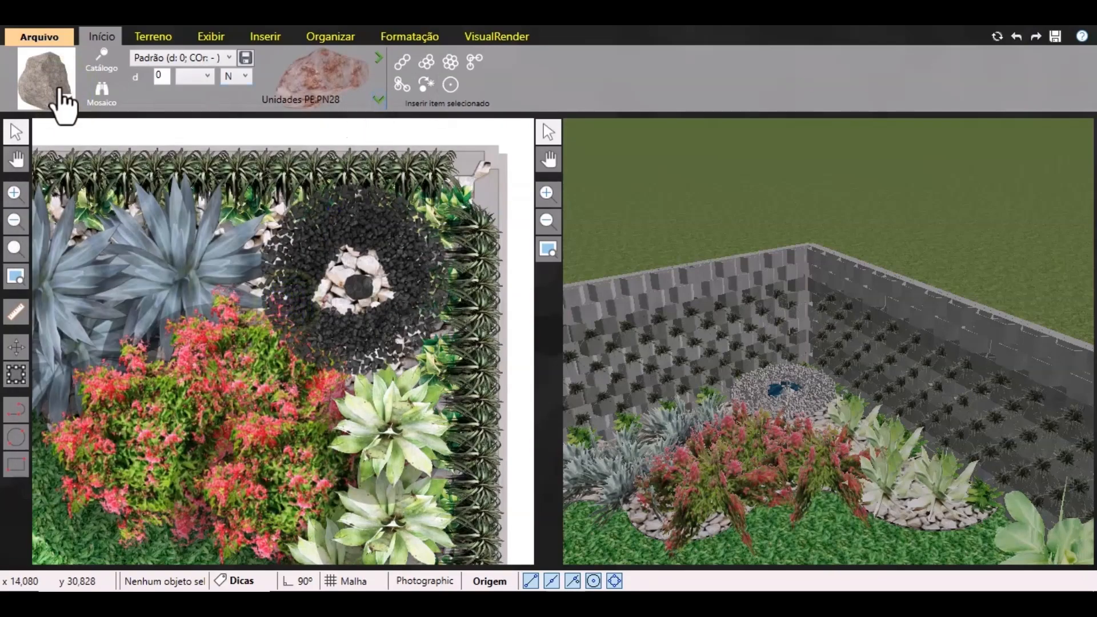
left_click(66, 93)
left_click(396, 128)
Insert PE.PN28 stones along a path that runs all the way around the pebble fountain and end the insertion.
left_click(405, 84)
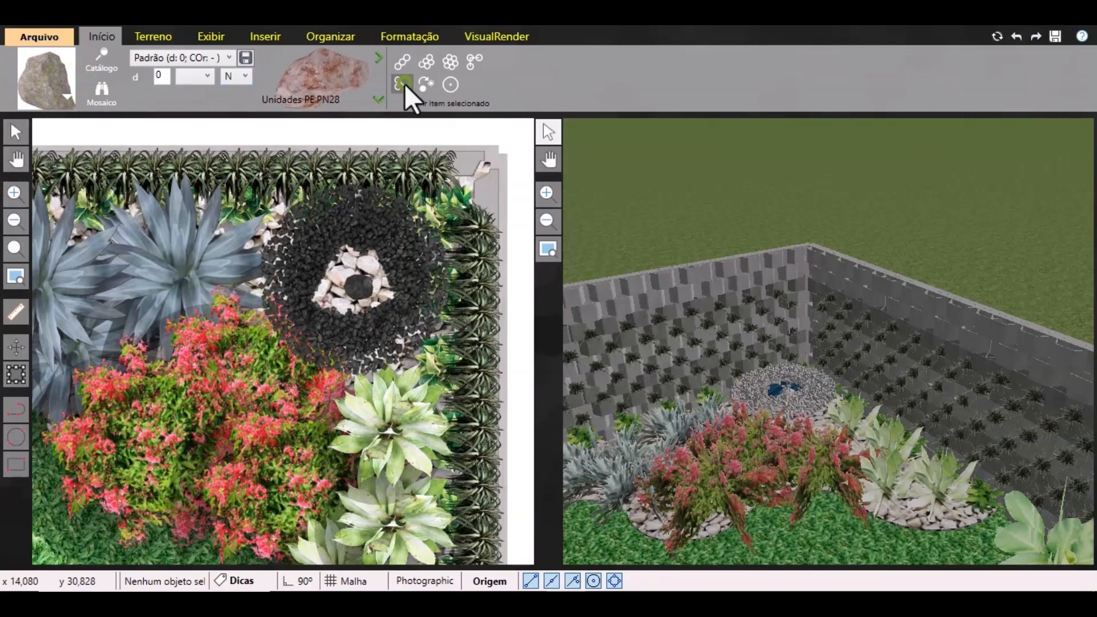
left_click(267, 244)
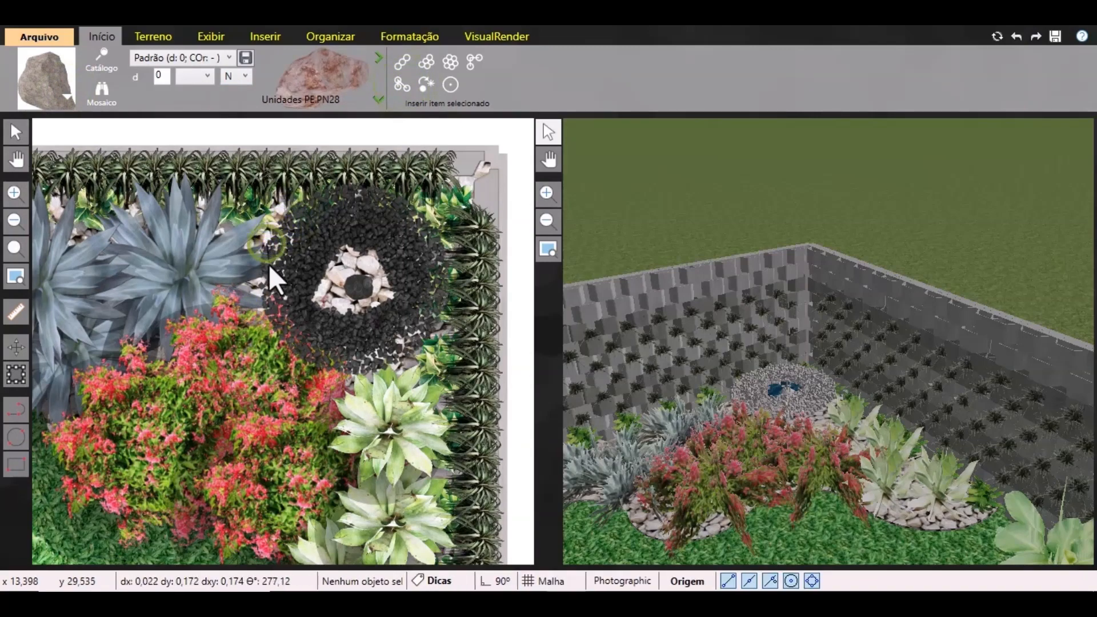
left_click(292, 206)
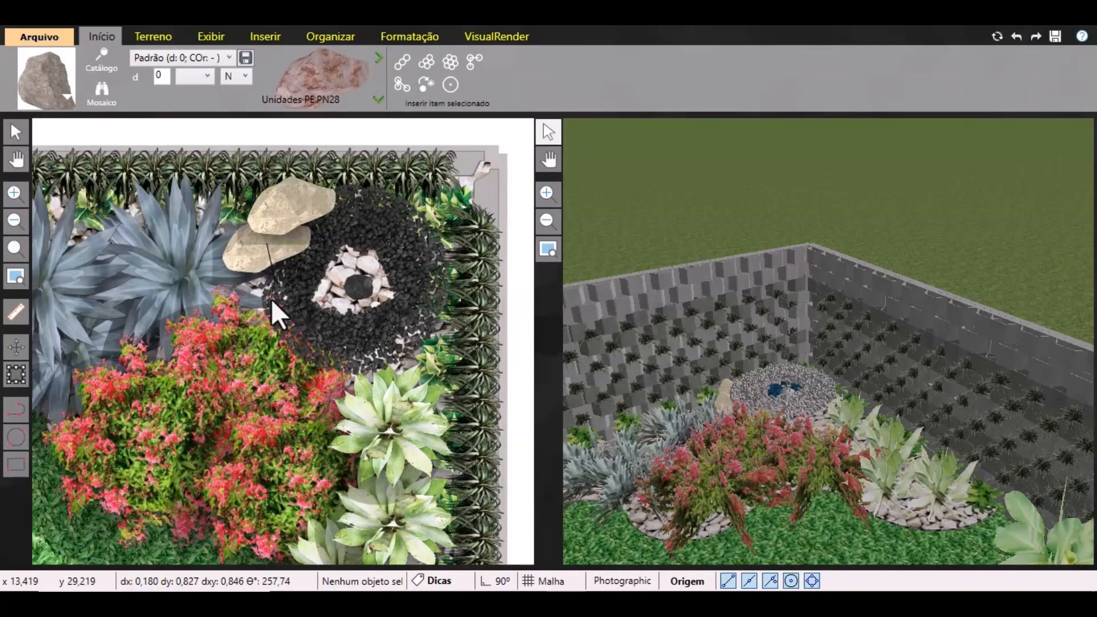
left_click(285, 338)
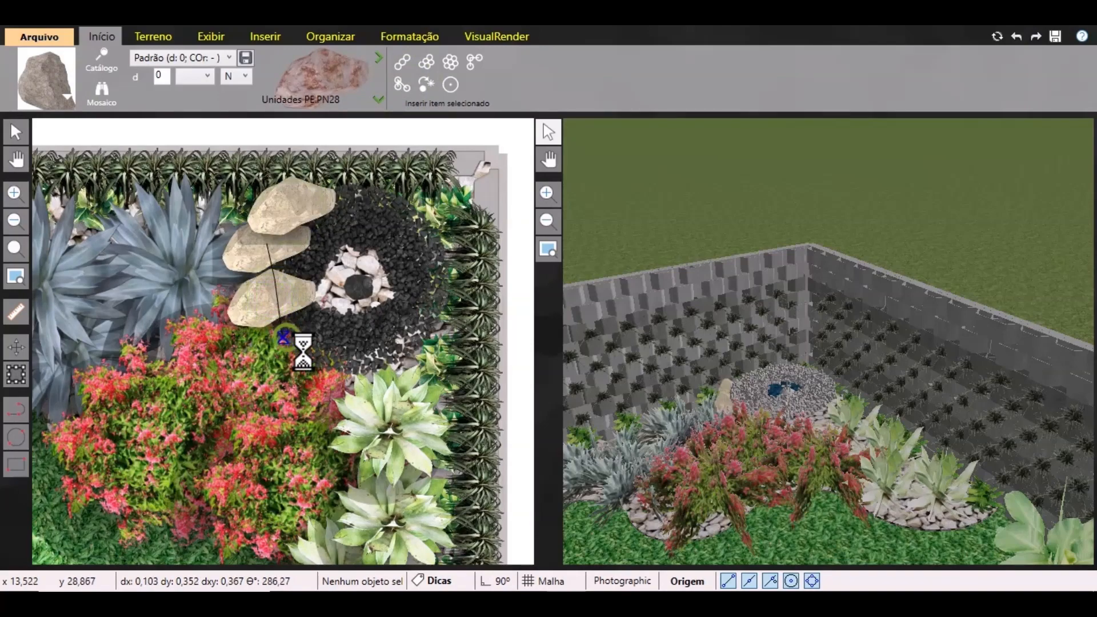
left_click(369, 356)
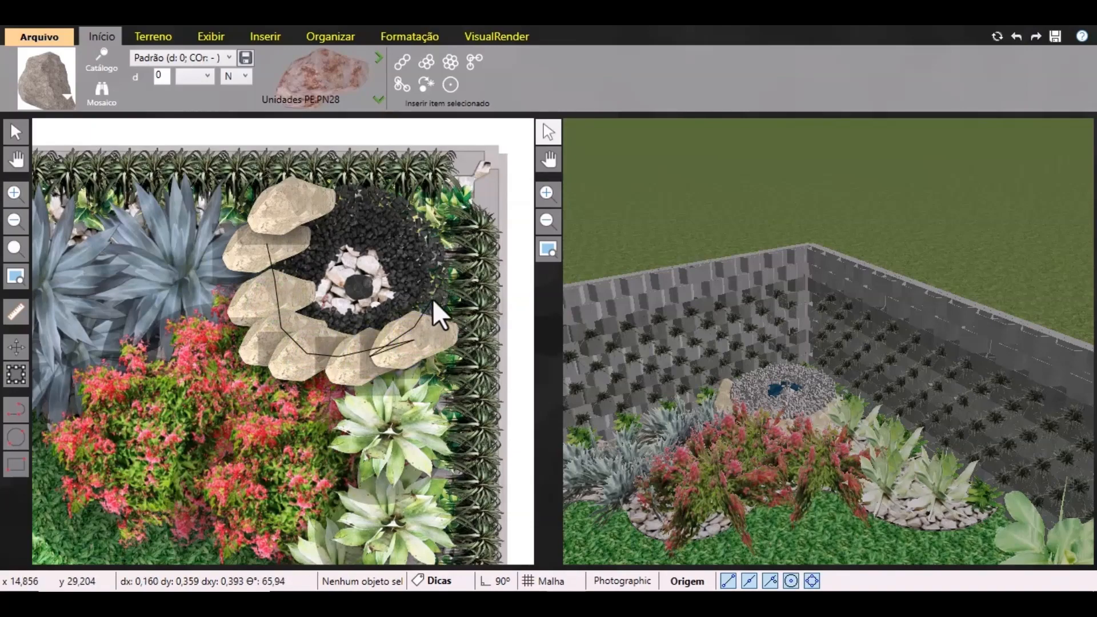
left_click(434, 250)
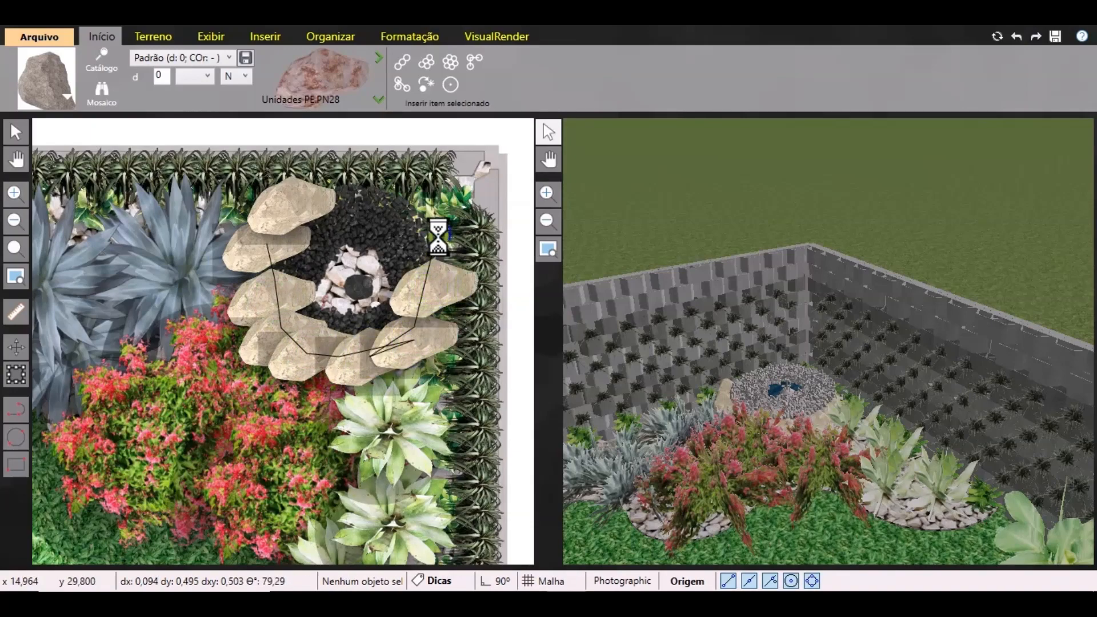
left_click(395, 202)
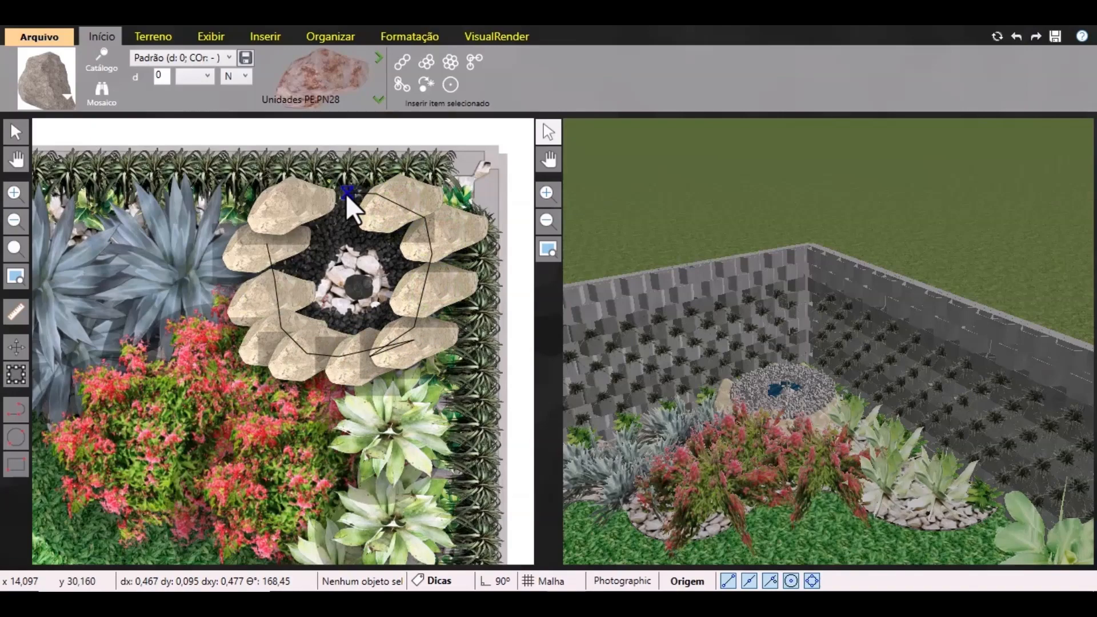
left_click(345, 193)
left_click(265, 211)
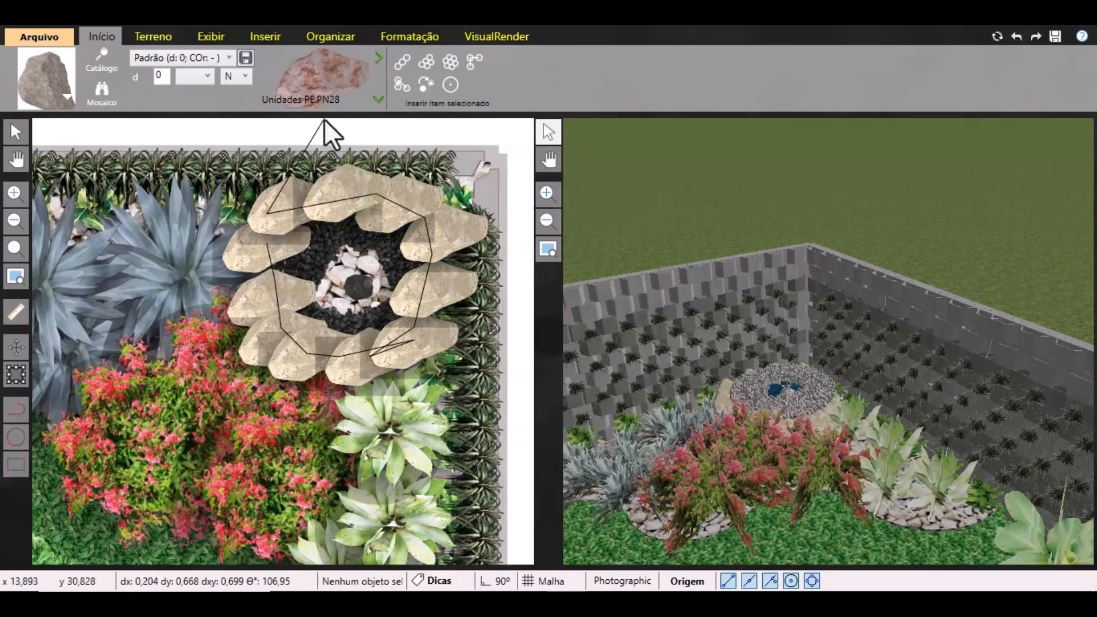
right_click(324, 119)
Select all the PE.PN28 stones around the fountain, send them to the back and bring them forward one level.
left_click(269, 207)
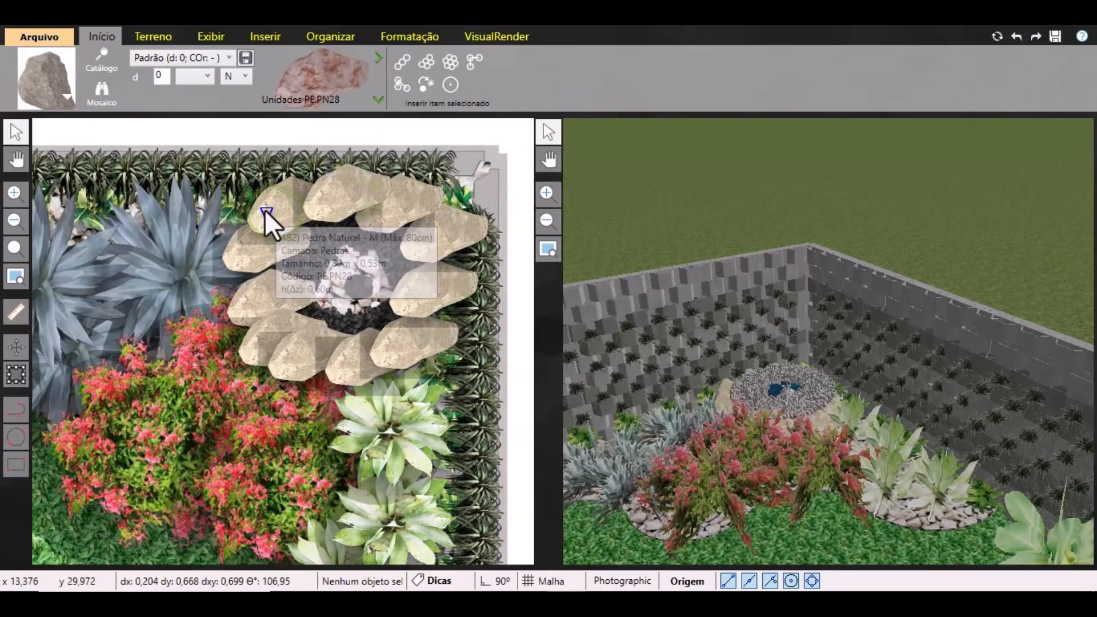
left_click(265, 210)
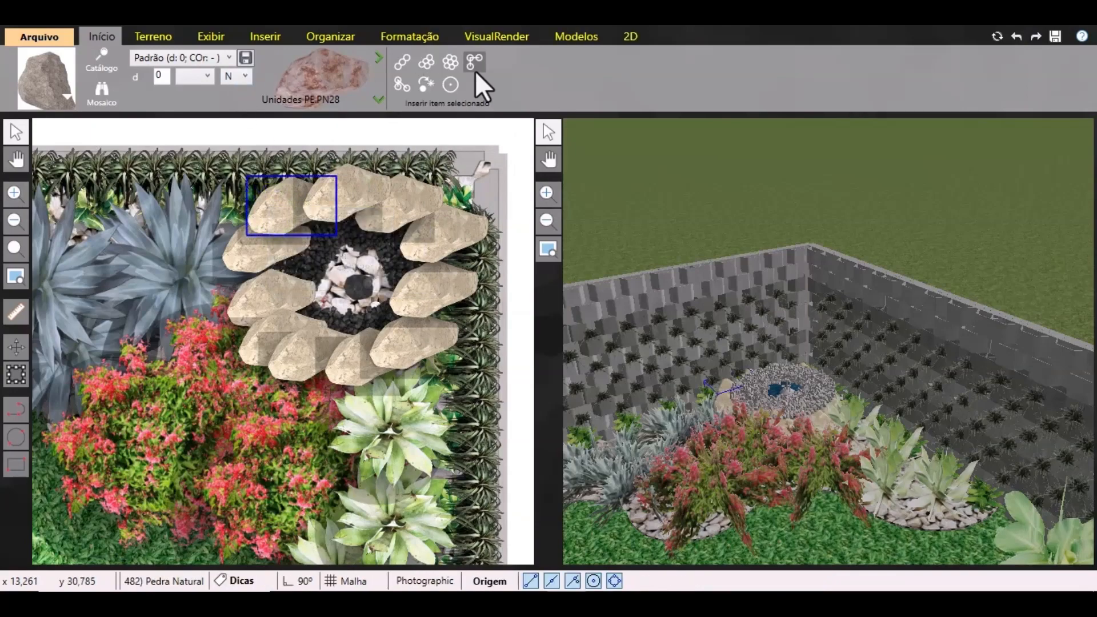
left_click(409, 37)
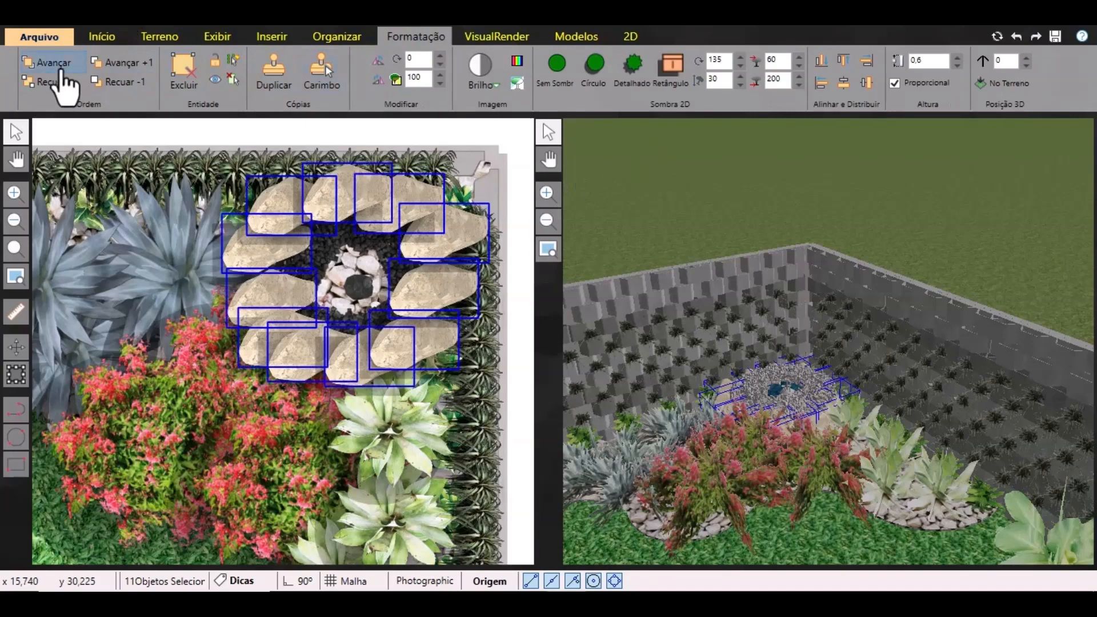
left_click(57, 86)
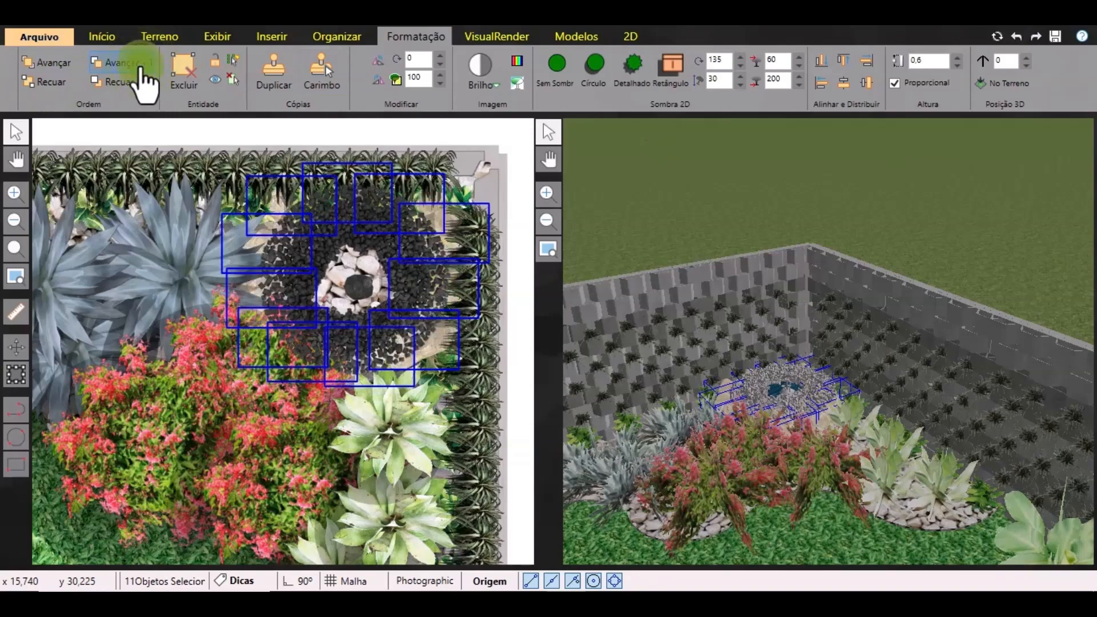
left_click(140, 67)
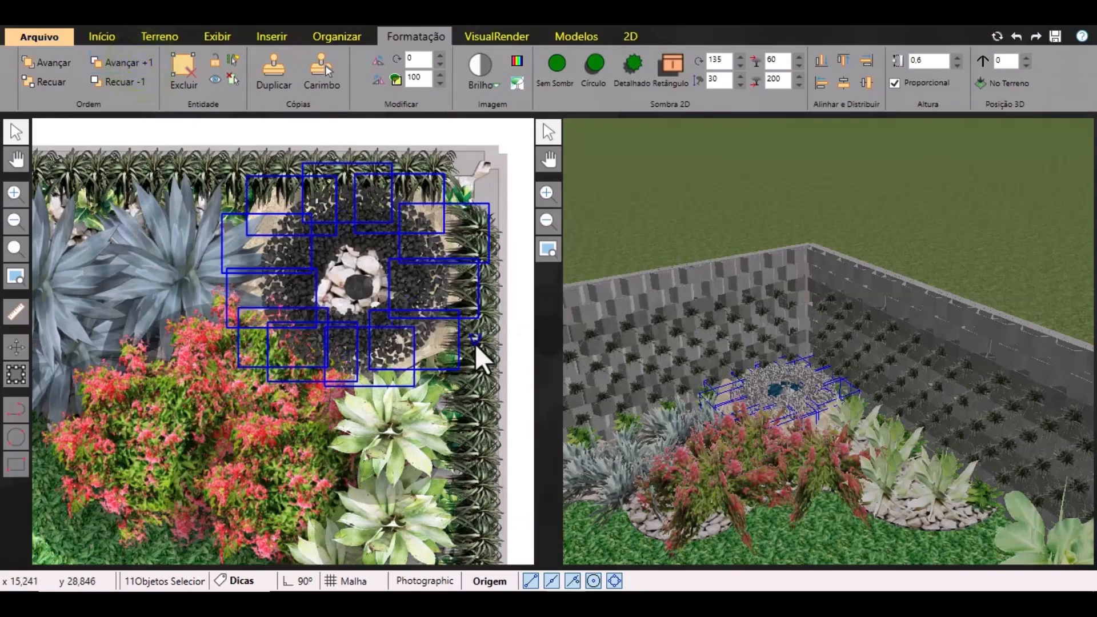
Nudge the selected ring of stones slightly down in the plan so it sits evenly under the fountain.
scroll(801, 440, "up", 3)
middle_click_drag(801, 440, 732, 420)
key("Down")
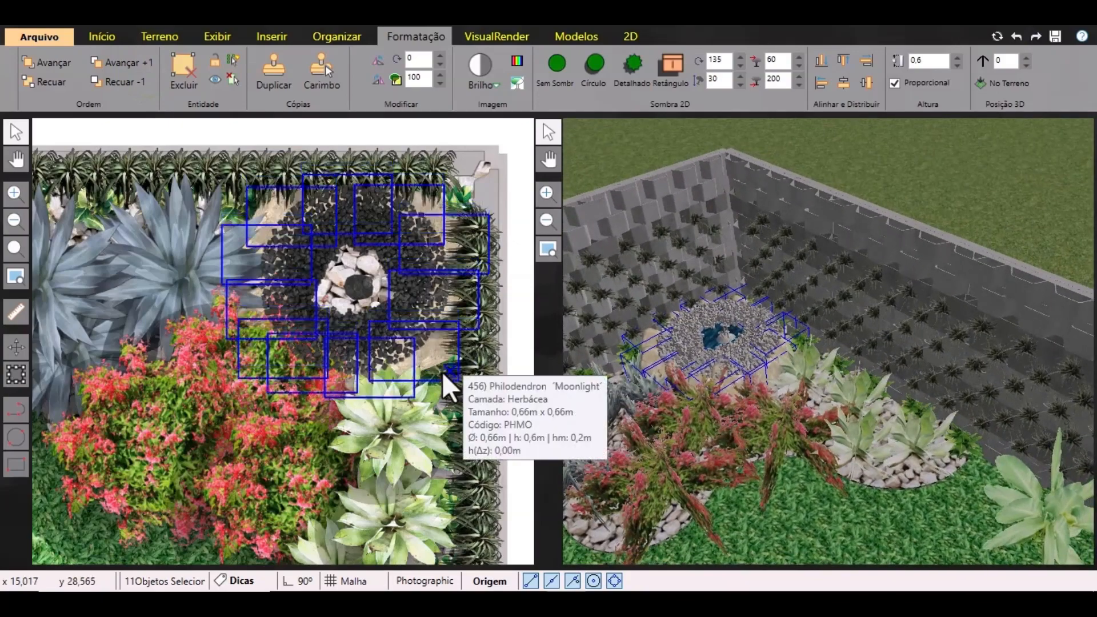
key("Right")
key("Left")
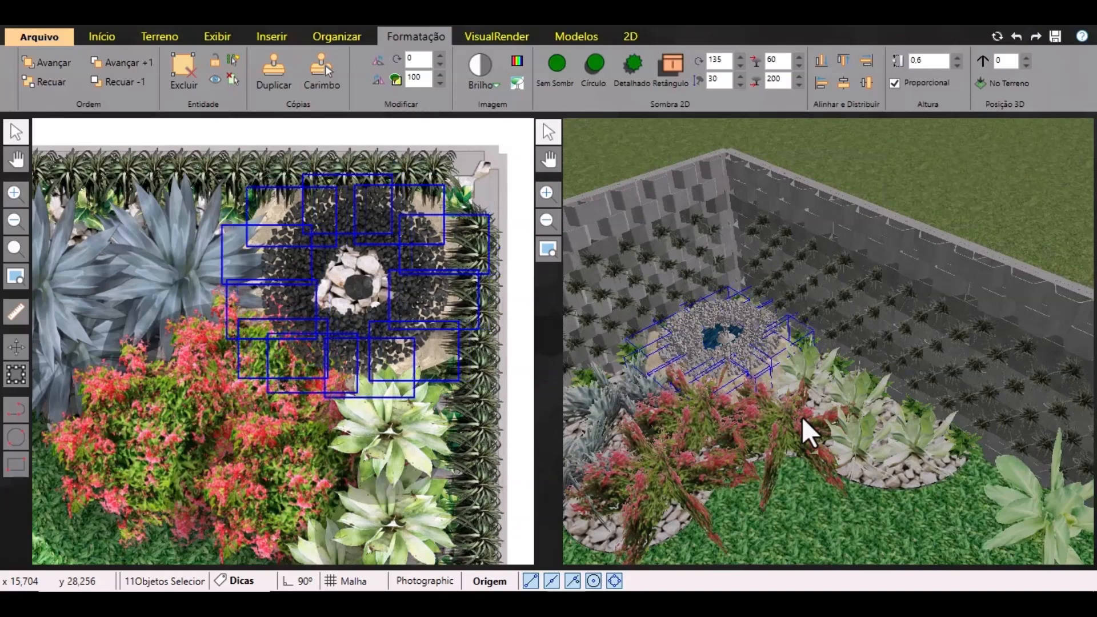
key("Down")
key("Right")
key("Left")
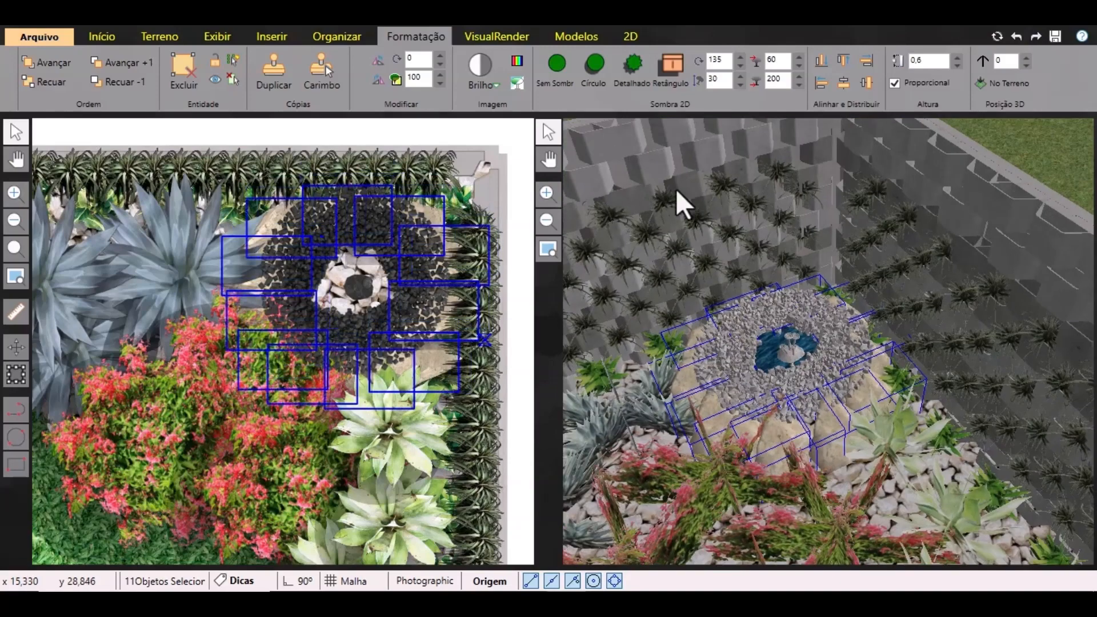
Duplicate the ring of stones and move the copy onto the fountain, over the original ring.
left_click(275, 86)
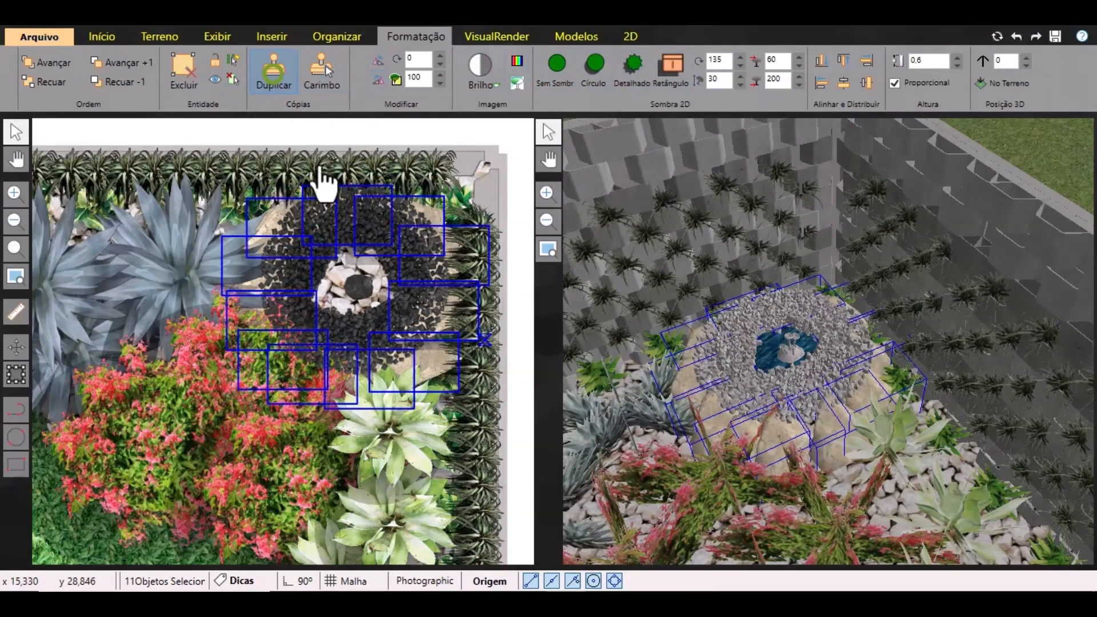
scroll(312, 393, "down", 2)
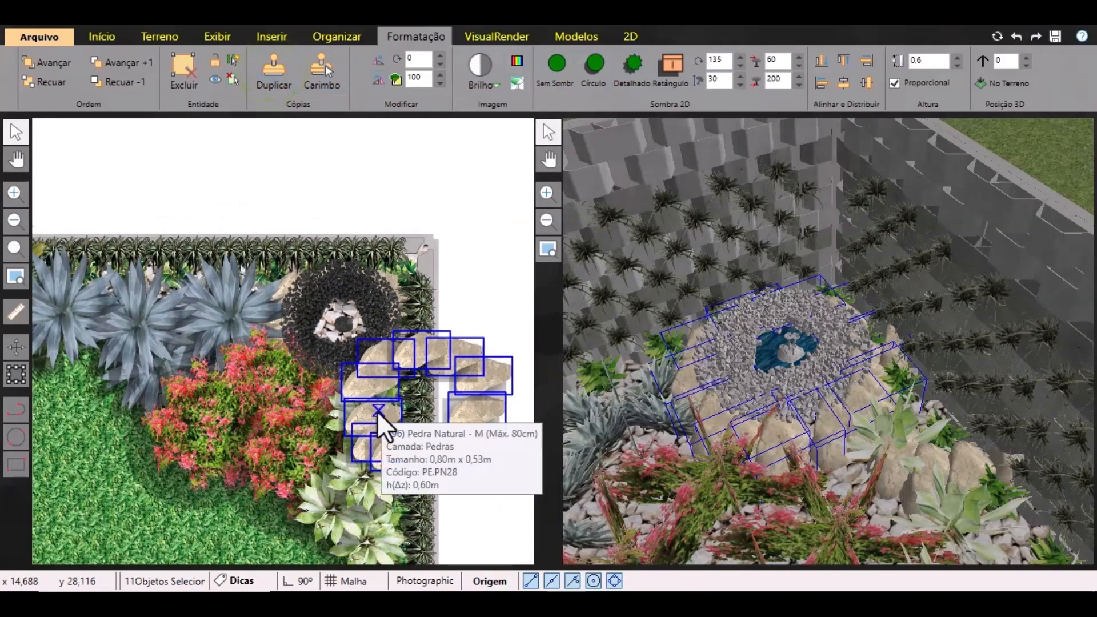
left_click_drag(377, 410, 311, 315)
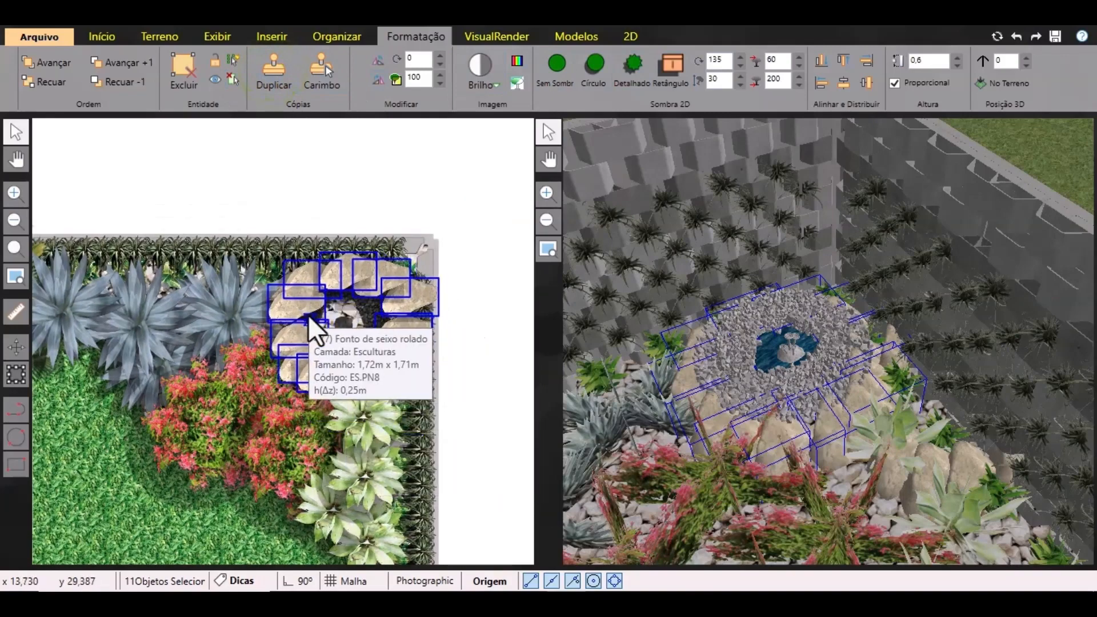
Rotate the stones of the duplicated ring to 115° so they look different from the original ring beneath them.
left_click(440, 65)
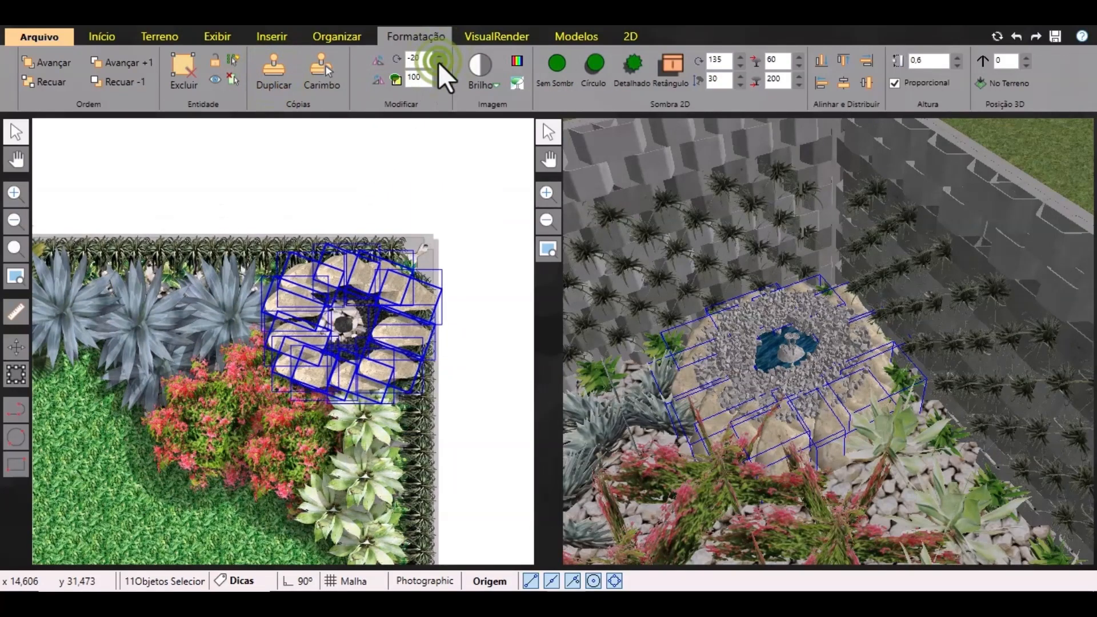
left_click(440, 65)
left_click(439, 65)
left_click(440, 58)
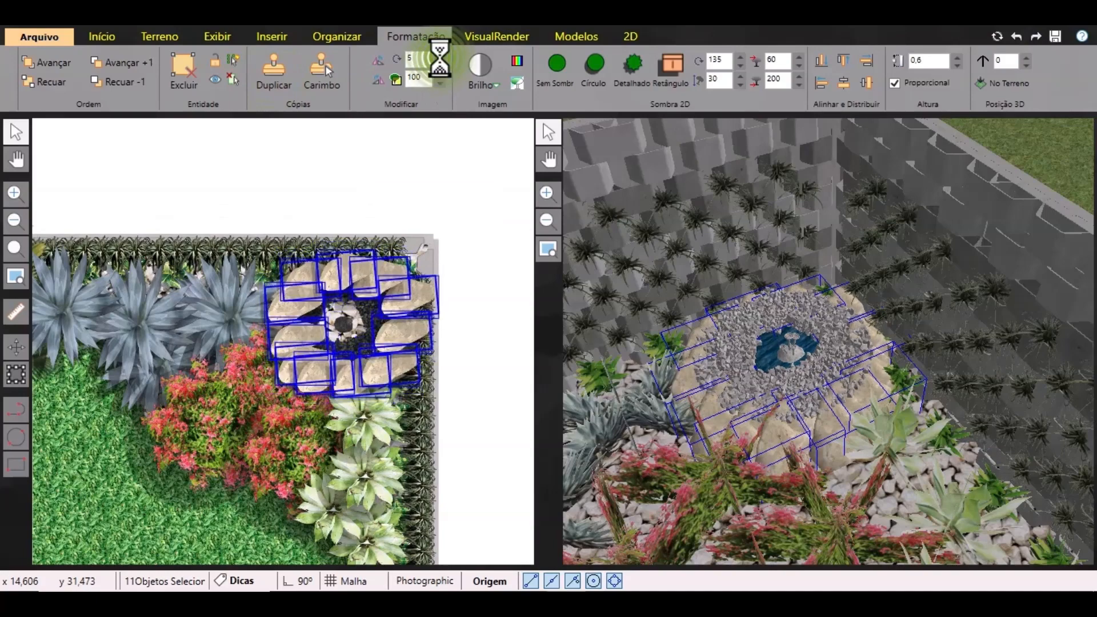
left_click(440, 58)
left_click(440, 58)
left_click(440, 58)
left_click(440, 58)
left_click(440, 57)
left_click(440, 58)
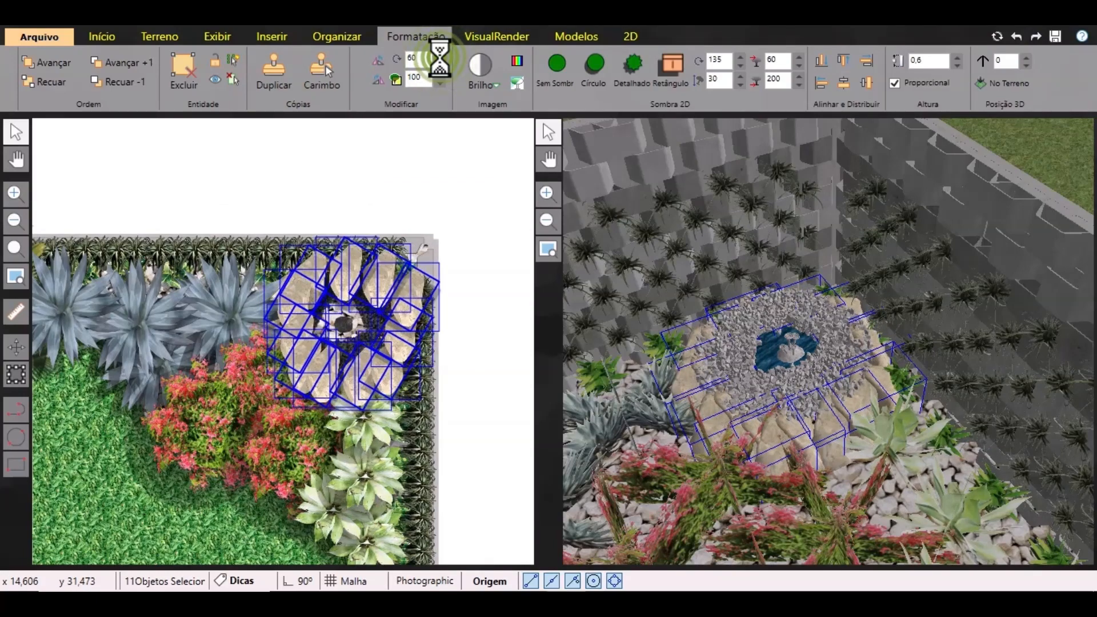
left_click(440, 58)
left_click(441, 58)
left_click(440, 58)
left_click(440, 57)
left_click(440, 58)
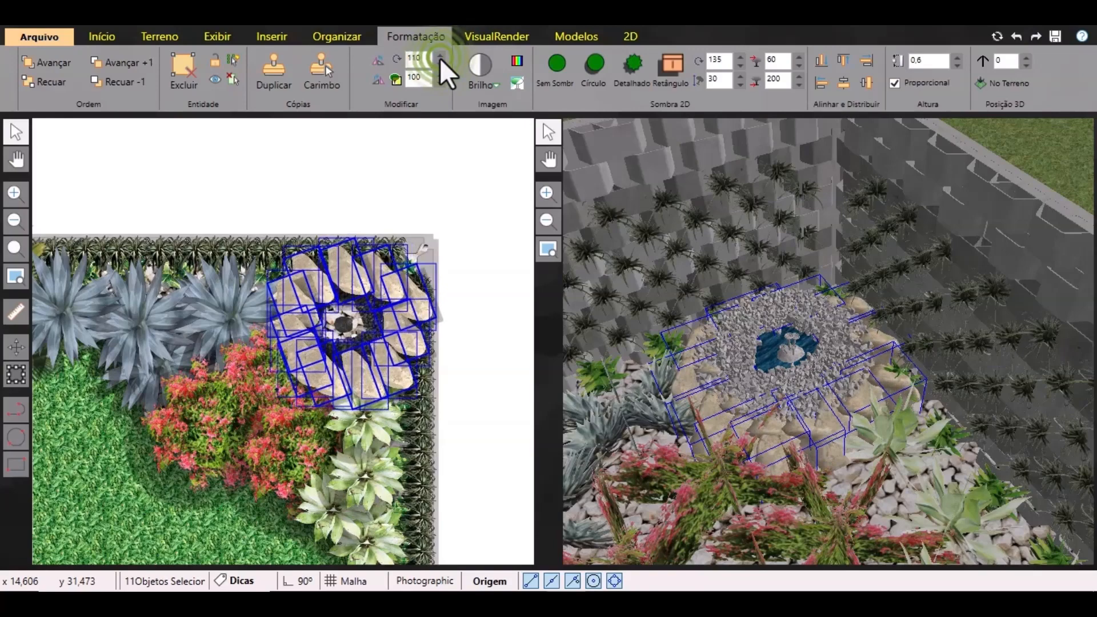
left_click(440, 57)
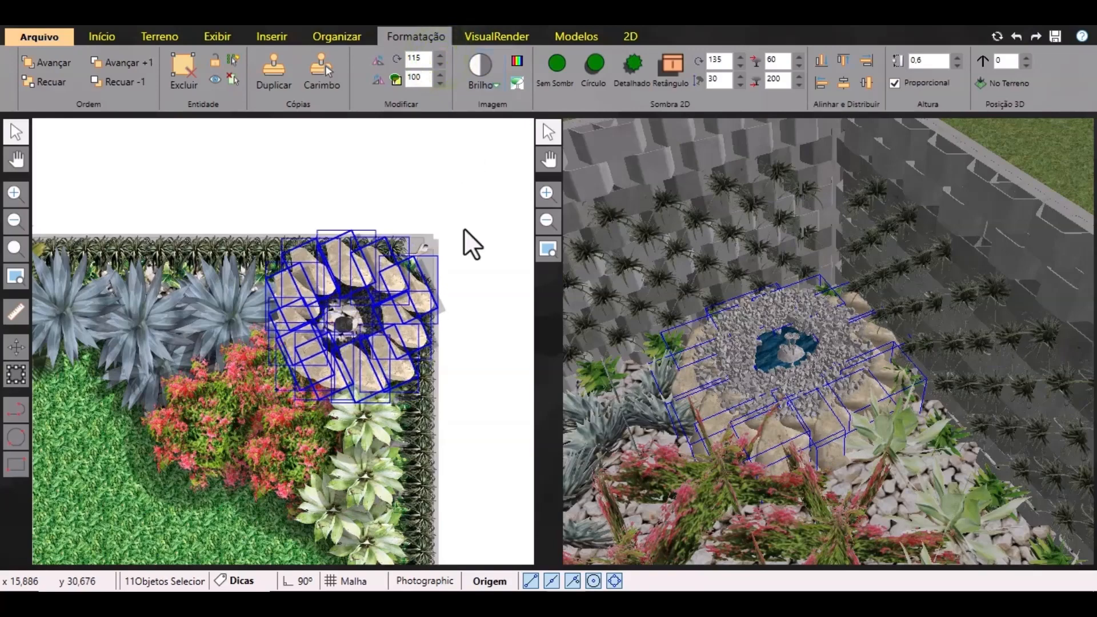
Raise the duplicated ring of stones to a 3D position of 0,3 so it sits above the lower ring.
type("0,3")
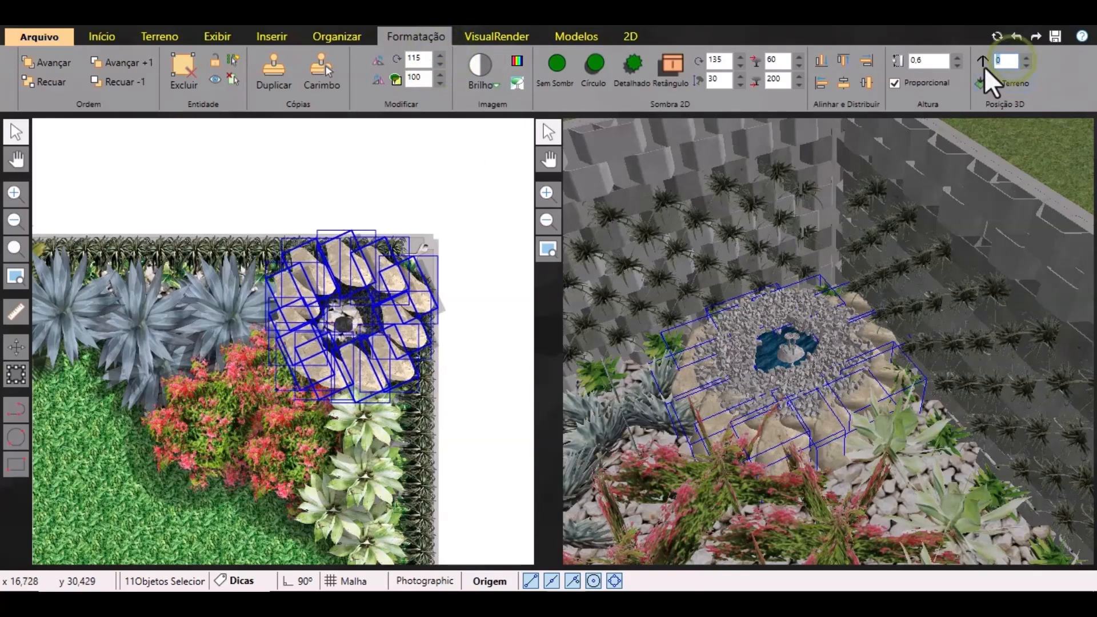
key("Return")
middle_click_drag(817, 449, 825, 400)
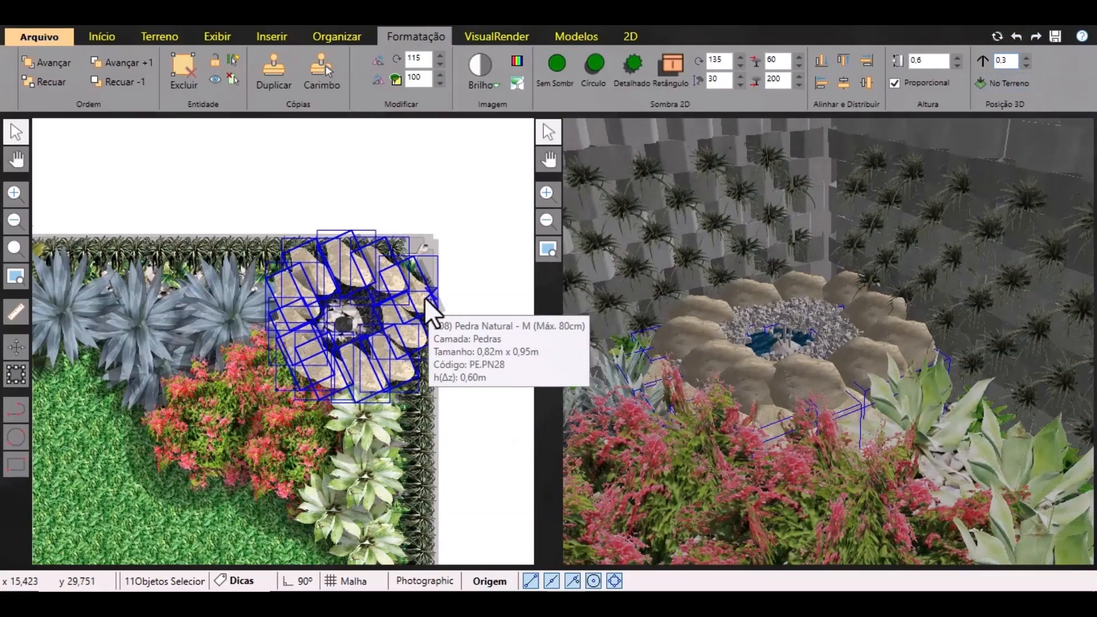
Shift the raised ring of stones slightly in the plan to centre it around the fountain, and deselect it.
left_click_drag(424, 298, 416, 306)
key("Up")
key("Right")
key("Right")
key("Down")
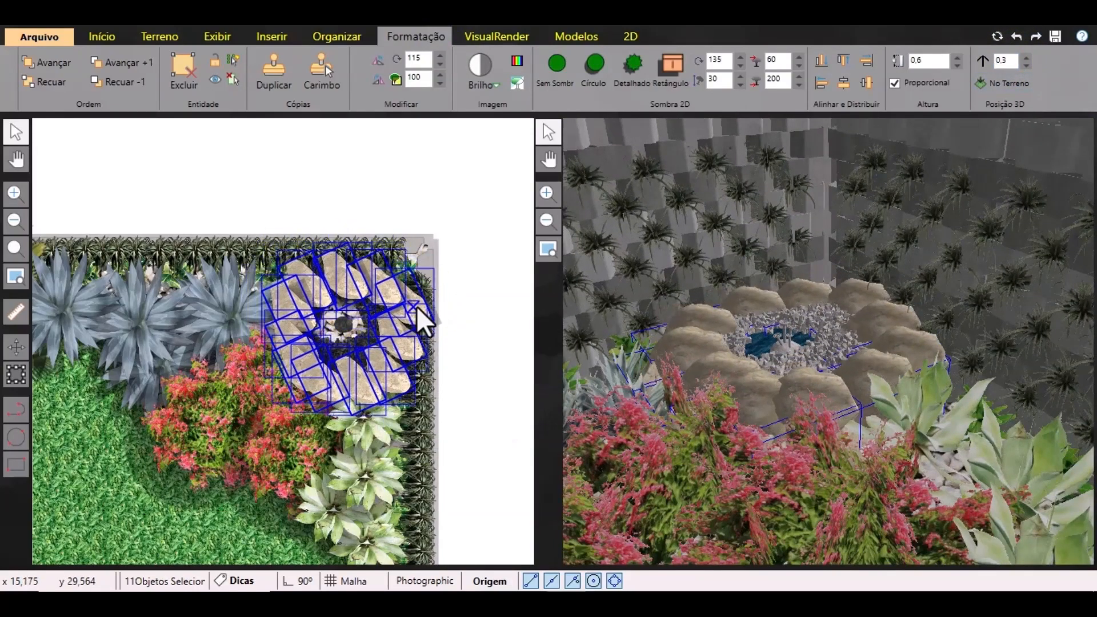
left_click(508, 338)
Select the pebble fountain inside the stones and set its 3D position to 0,7.
left_click(773, 341)
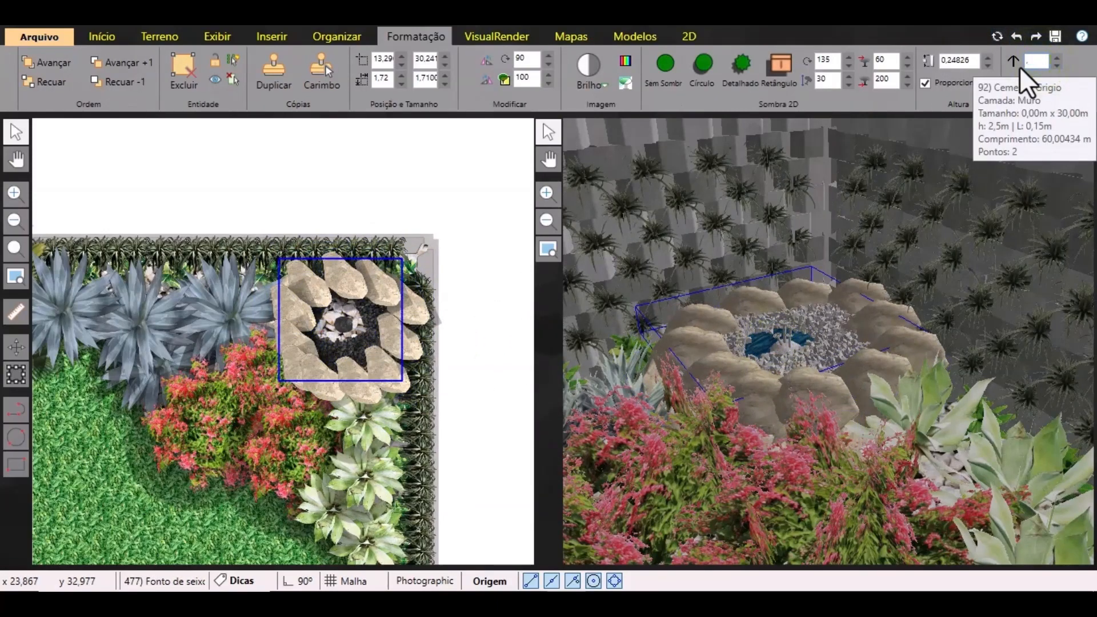
type("0,7")
key("Return")
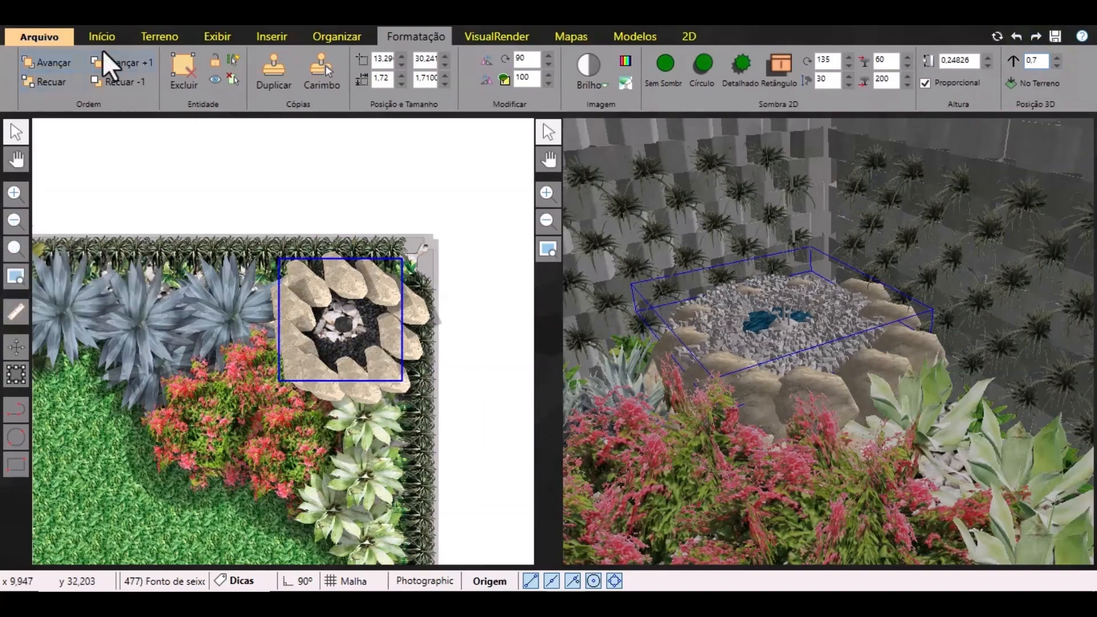
Bring the fountain in front of the stones in the plan and nudge it down to centre it within the ring.
left_click(52, 63)
key("Down")
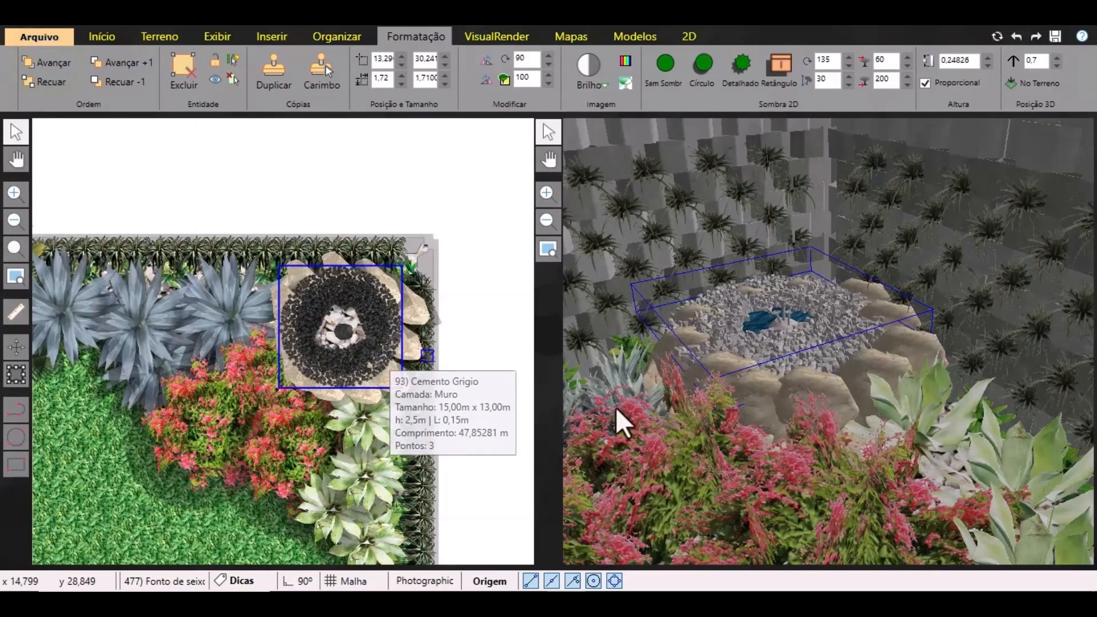
middle_click_drag(588, 402, 847, 404)
scroll(342, 402, "up", 5)
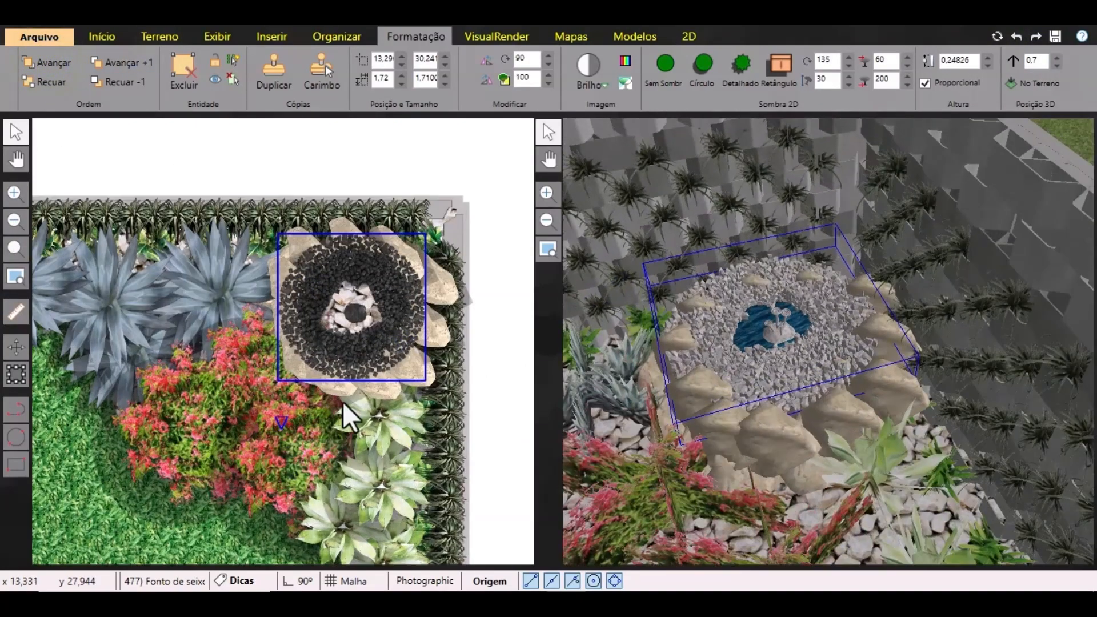
key("Right")
key("Left")
key("Down")
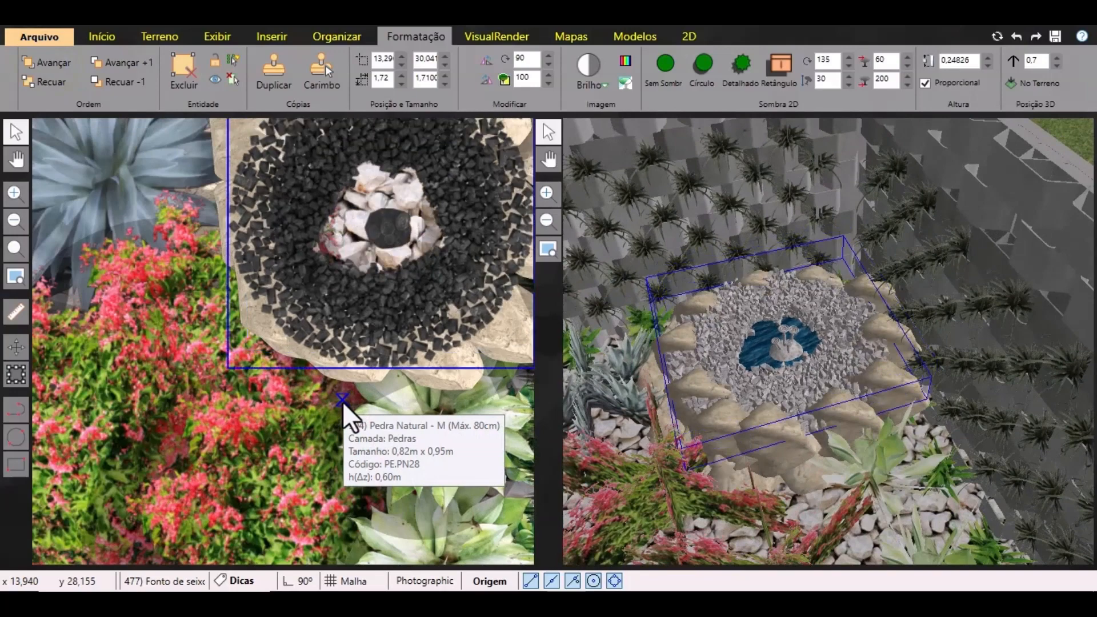
Rotate the upper-left stone of the raised ring to 185° and turn the stone below it to follow the fountain's rim.
scroll(346, 395, "down", 4)
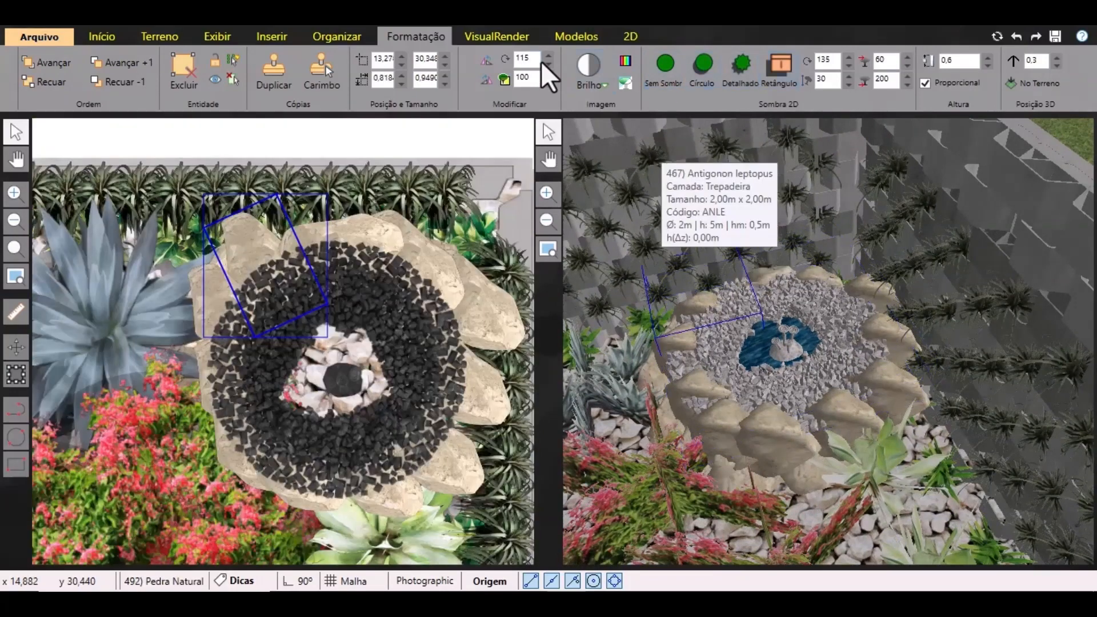
scroll(543, 60, "up", 4)
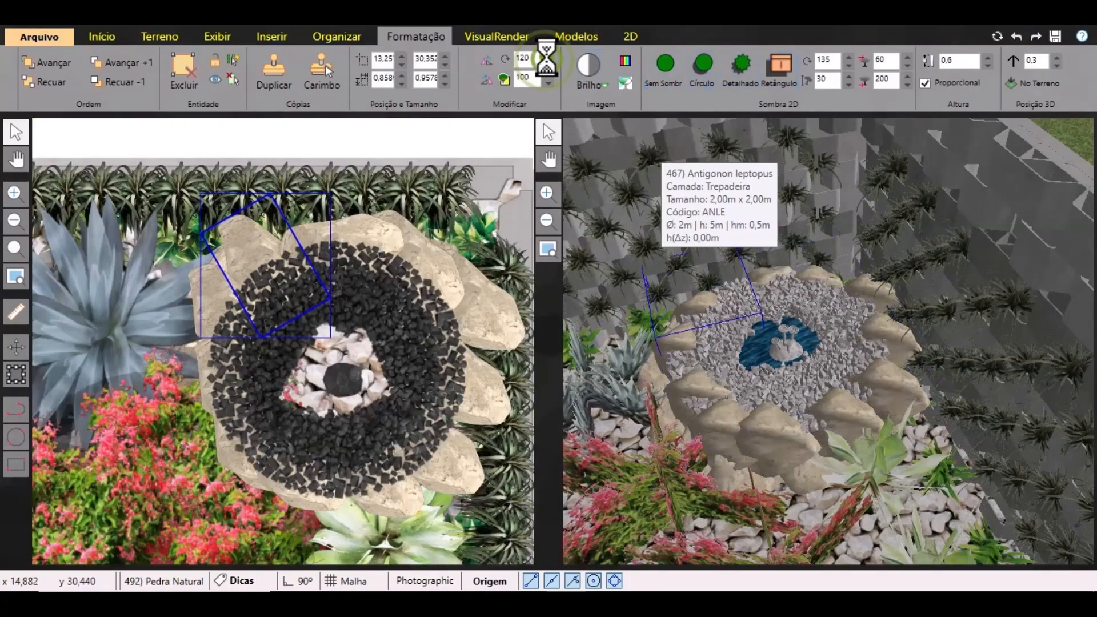
scroll(543, 60, "down", 4)
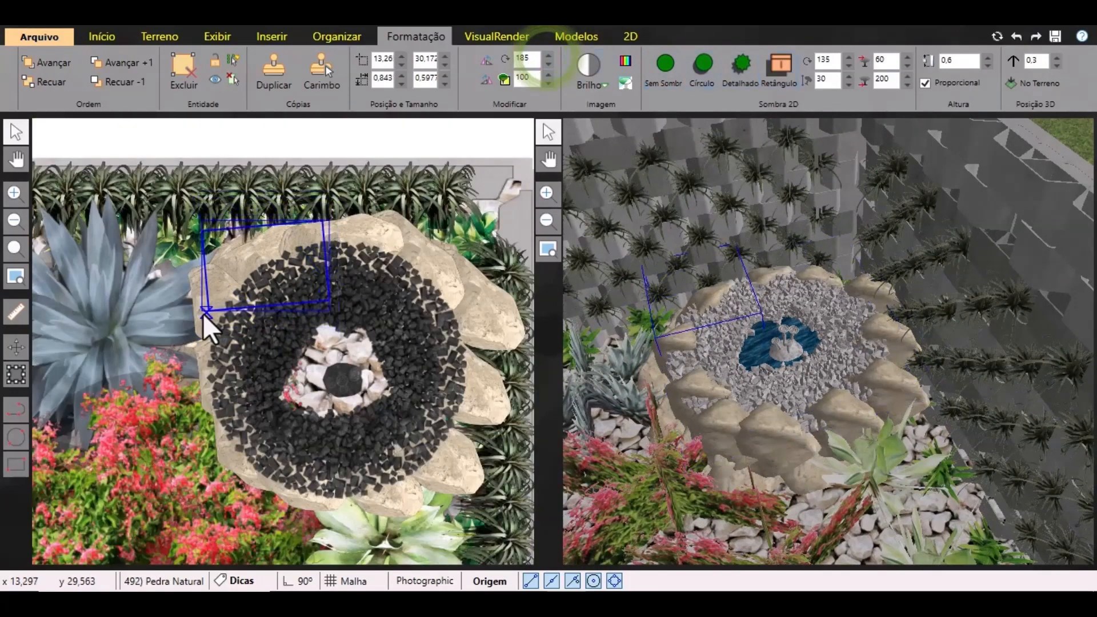
scroll(547, 57, "down", 1)
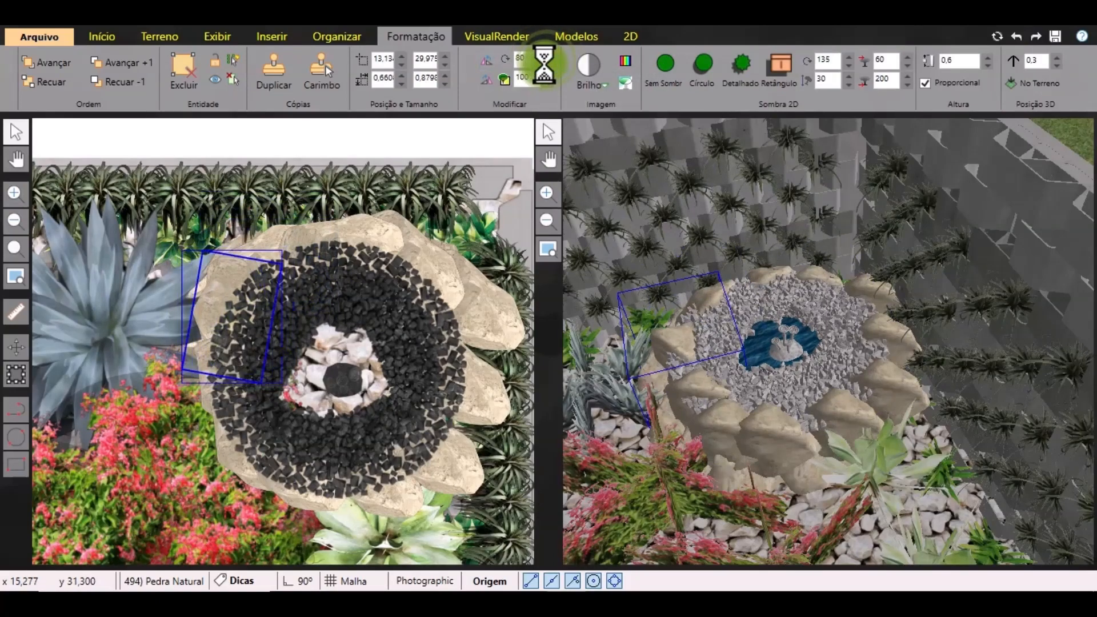
Rotate the two stones on the right side of the raised ring individually so they follow the fountain's round edge.
left_click(528, 273)
key("Down")
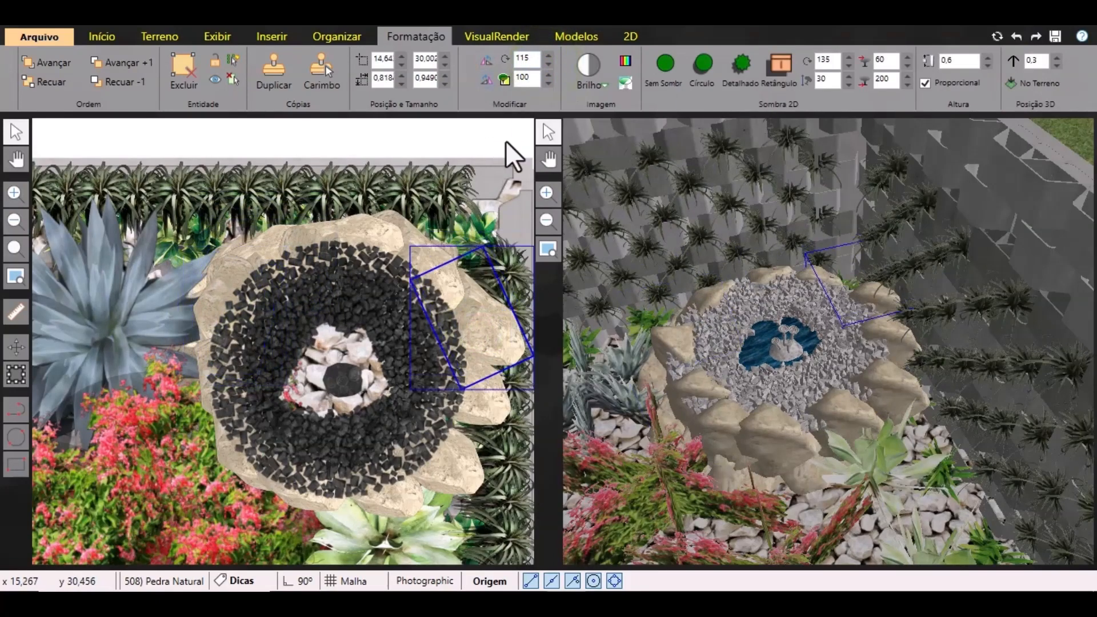
left_click(548, 66)
left_click(548, 66)
left_click(548, 66)
left_click(548, 65)
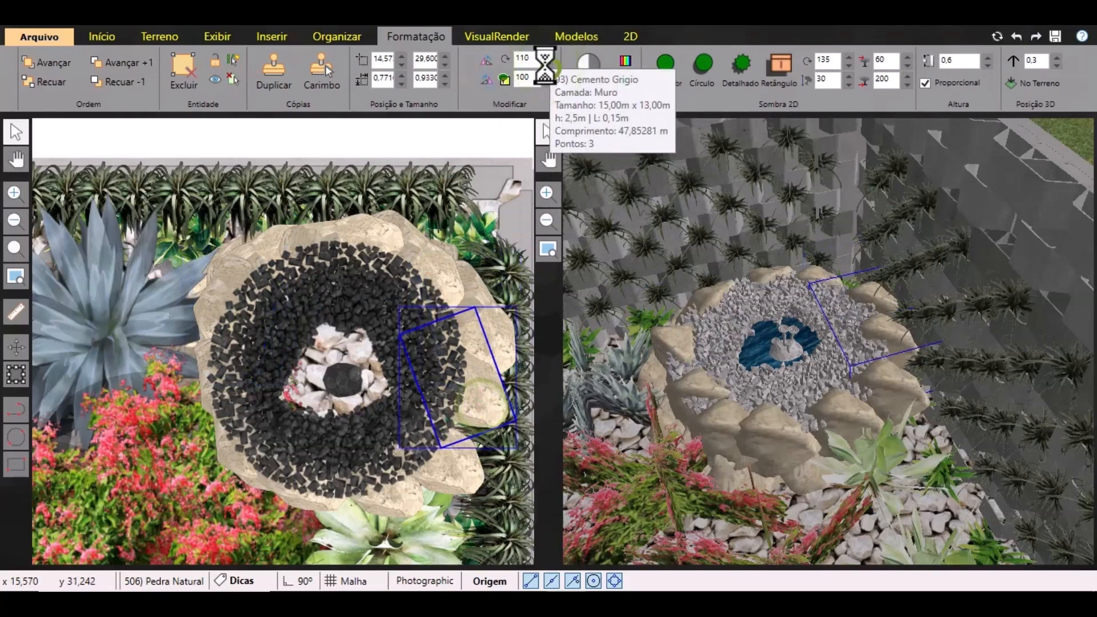
left_click(548, 64)
left_click(548, 65)
Rotate the lower-right stone of the raised ring along the fountain's edge and turn the bottom stone beside it to 150°.
left_click(467, 481)
left_click(548, 64)
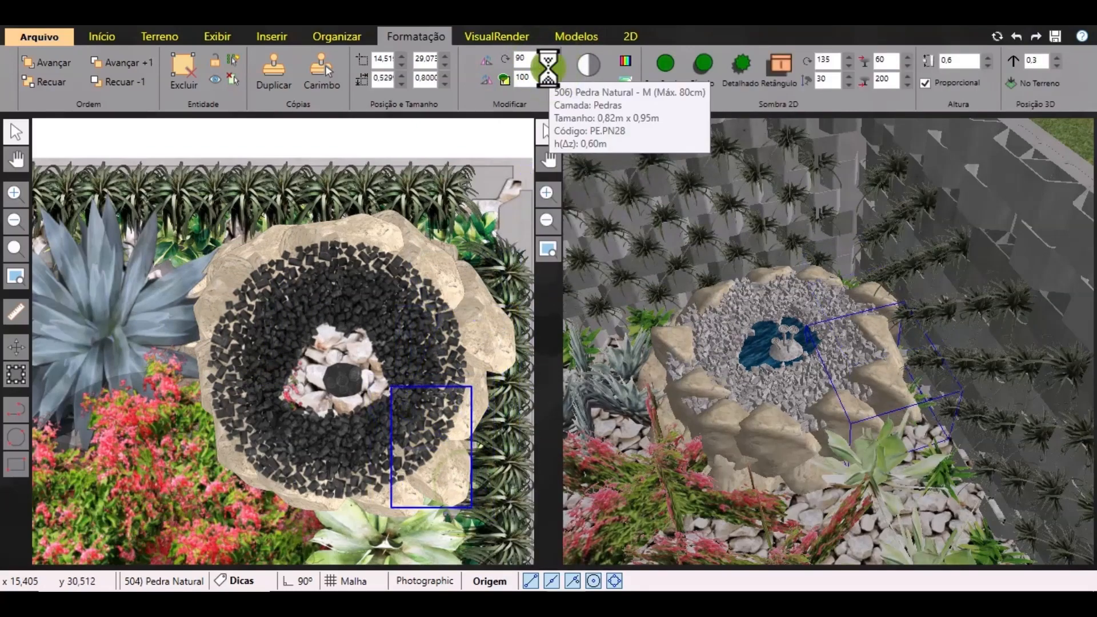
left_click(548, 64)
left_click(548, 65)
left_click(548, 65)
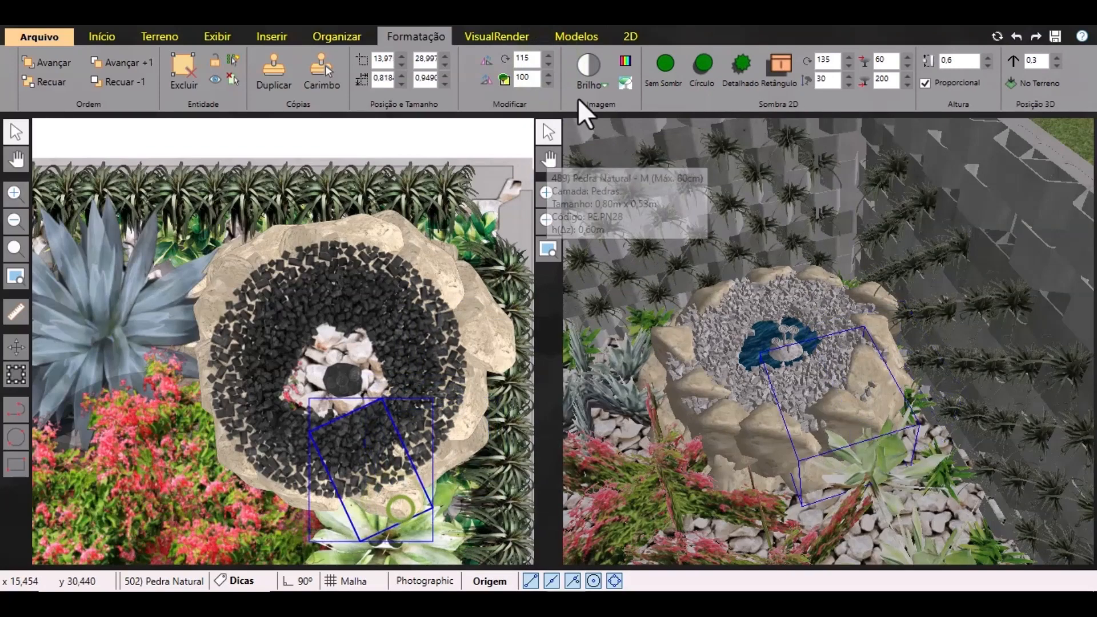
left_click(548, 56)
left_click(548, 56)
left_click(548, 56)
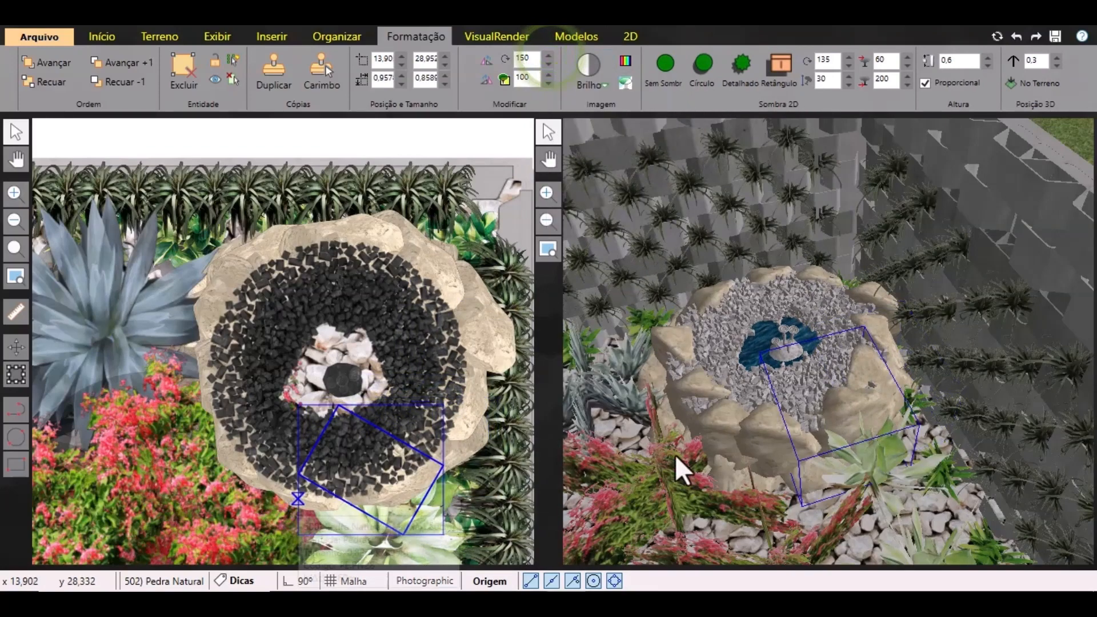
Deselect the stone and examine the fountain corner from a distance in the 3D view and the plan.
scroll(808, 429, "down", 3)
middle_click_drag(808, 417, 922, 314)
scroll(876, 302, "down", 2)
scroll(929, 305, "down", 4)
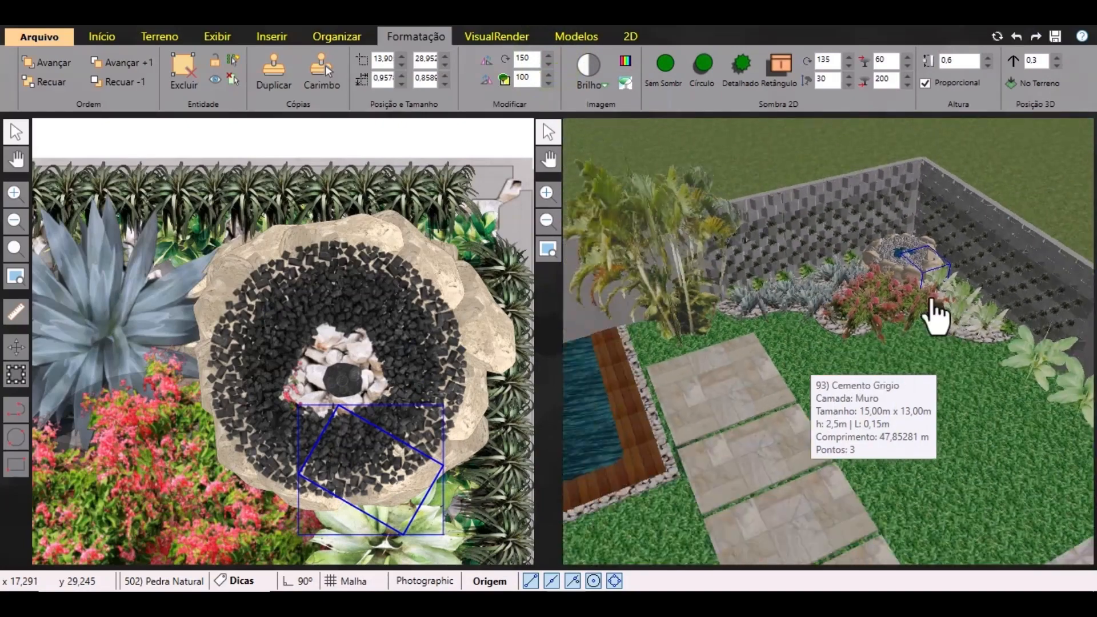
left_click(1020, 159)
middle_click_drag(994, 280, 946, 378)
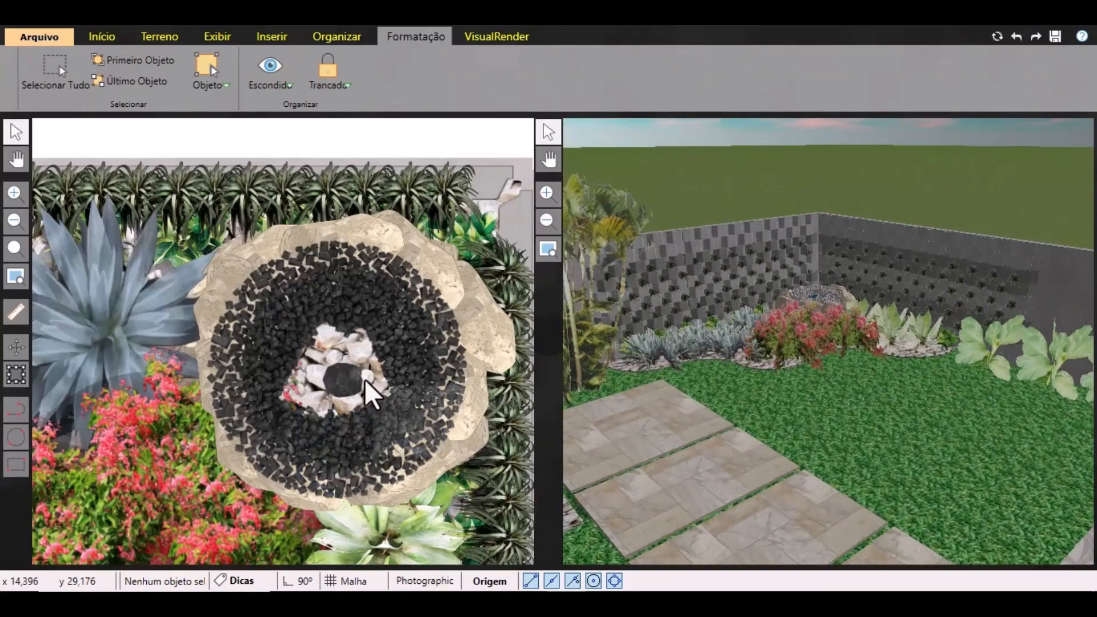
scroll(372, 368, "down", 5)
middle_click_drag(306, 485, 405, 360)
scroll(406, 360, "down", 3)
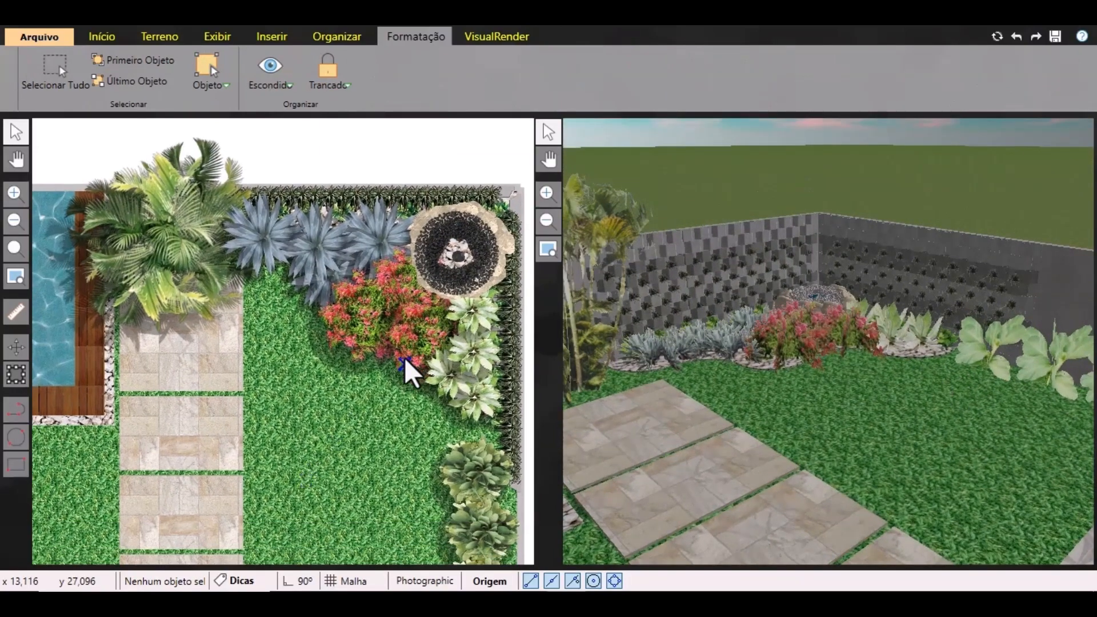
Examine the wavy bark and pebble bed along the wall beside the pool in the plan and the 3D view.
middle_click_drag(406, 402, 436, 368)
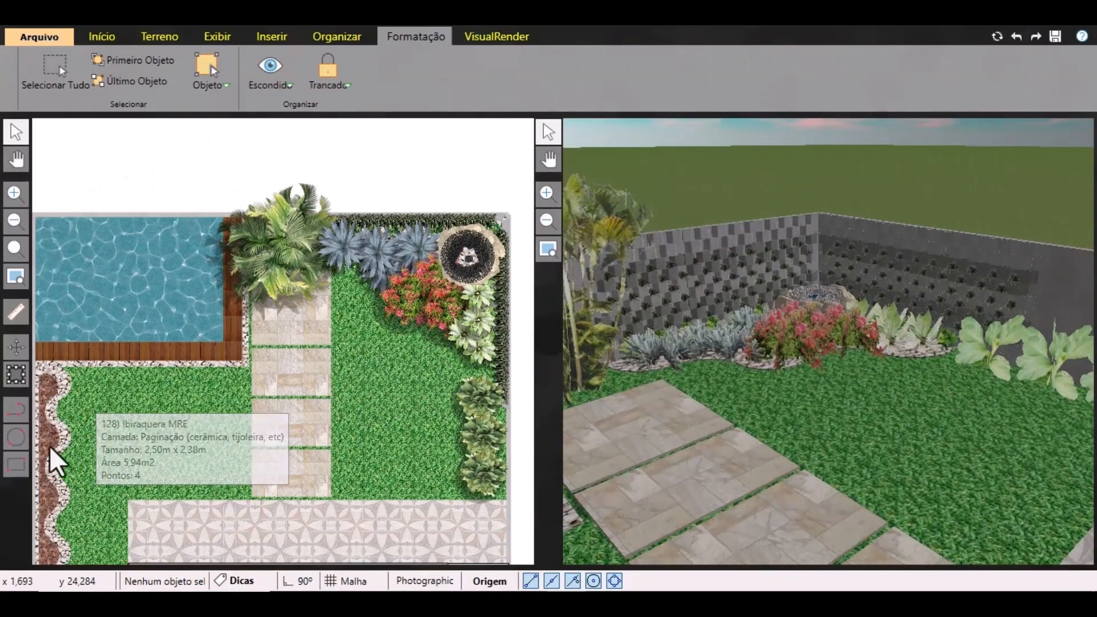
middle_click_drag(331, 444, 356, 370)
scroll(205, 426, "up", 2)
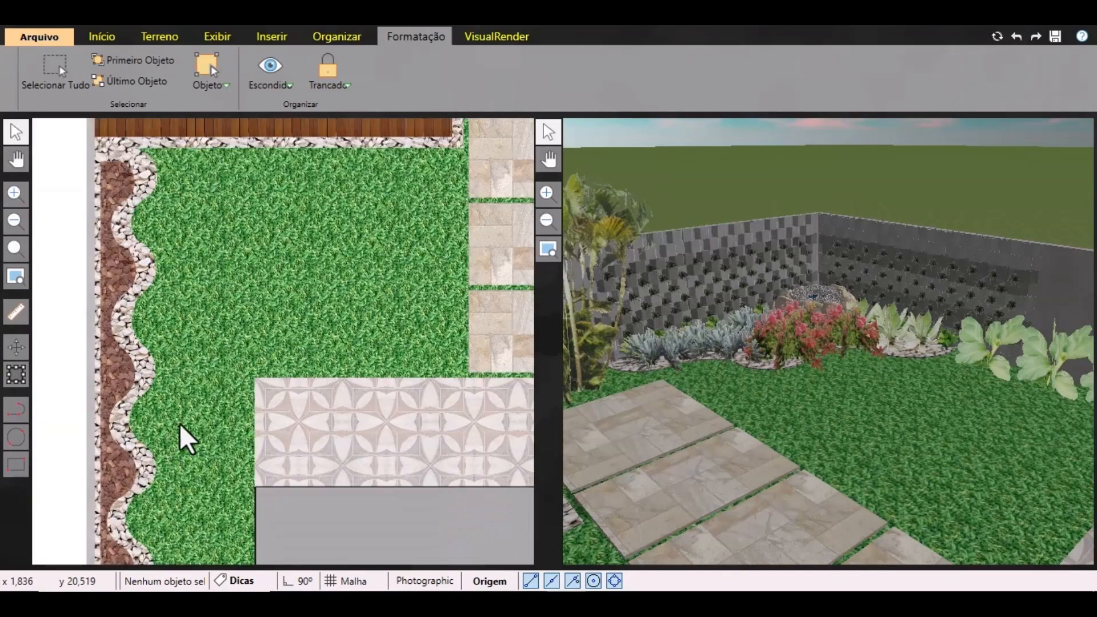
middle_click_drag(181, 436, 216, 409)
scroll(215, 409, "down", 2)
scroll(198, 400, "up", 1)
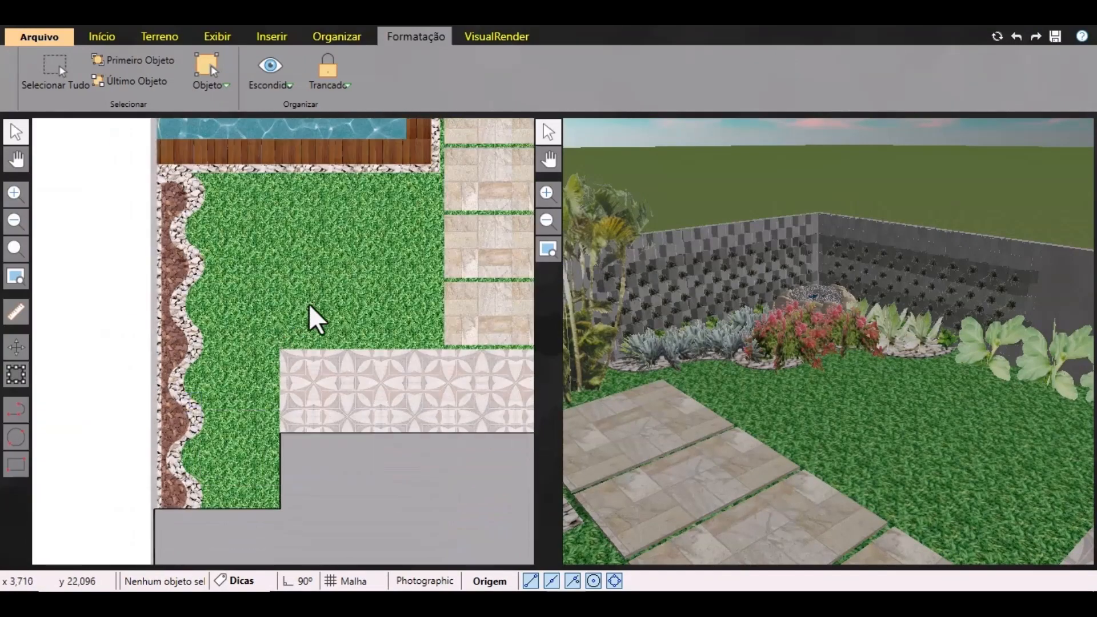
left_click(101, 36)
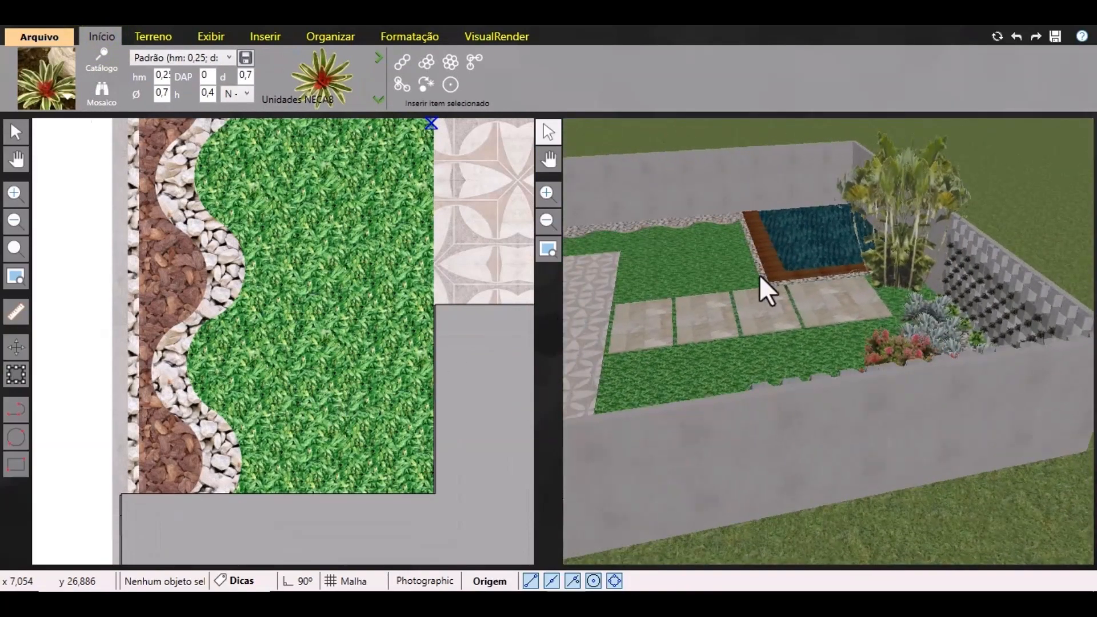
middle_click_drag(766, 234, 859, 346)
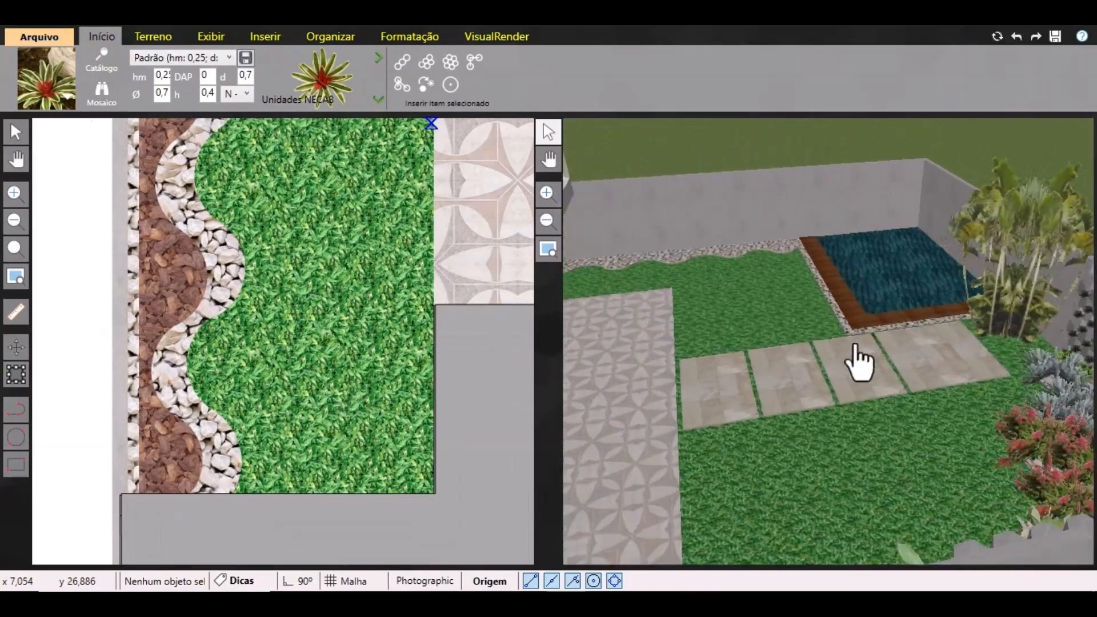
scroll(768, 286, "up", 2)
right_click_drag(743, 238, 707, 188)
scroll(703, 166, "up", 2)
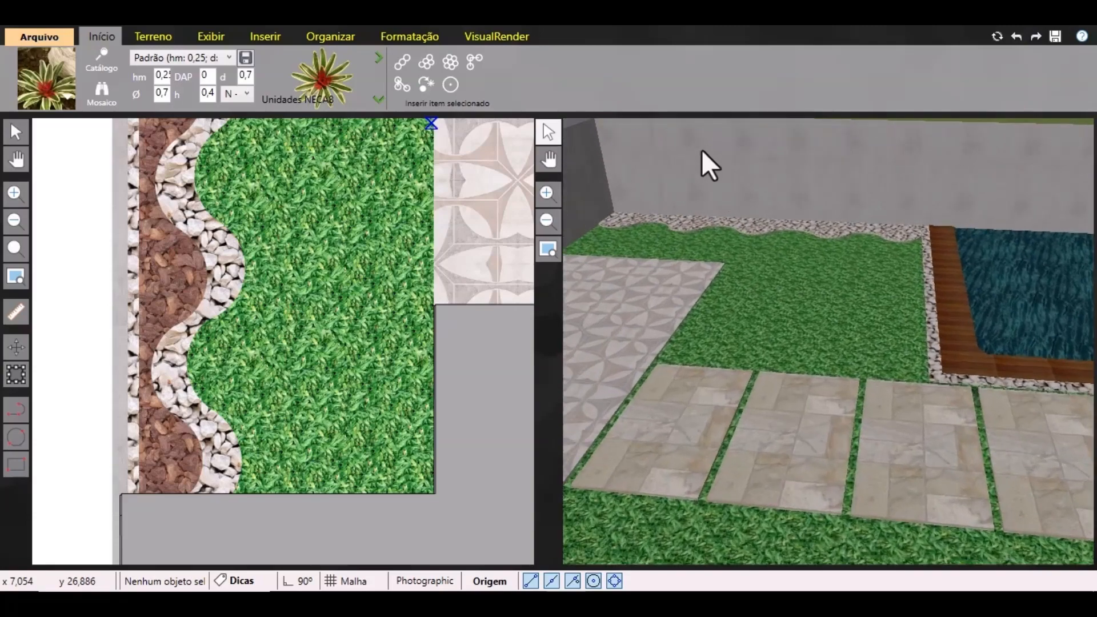
middle_click_drag(710, 268, 807, 479)
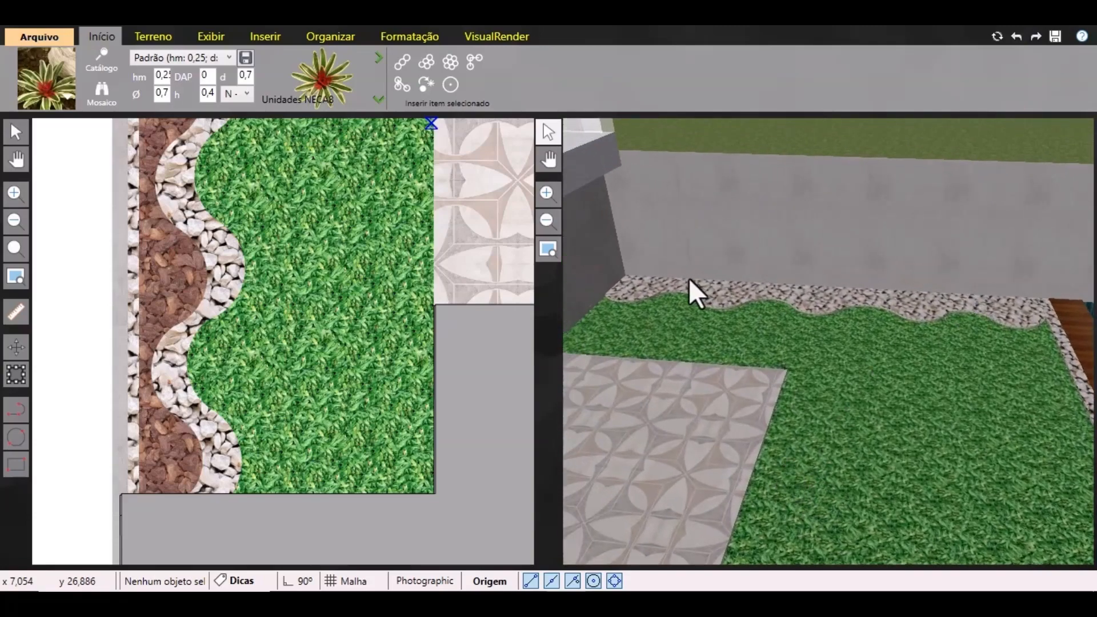
Select the wavy pine bark area along the wall and set its 3D position to 0.5.
left_click(16, 131)
left_click(163, 291)
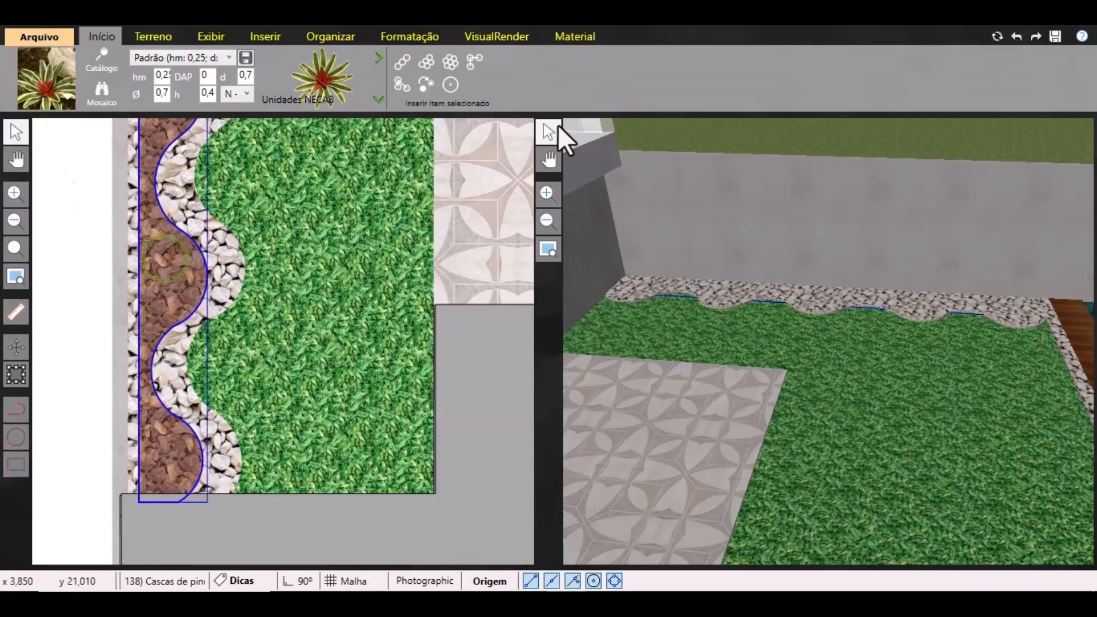
left_click(393, 36)
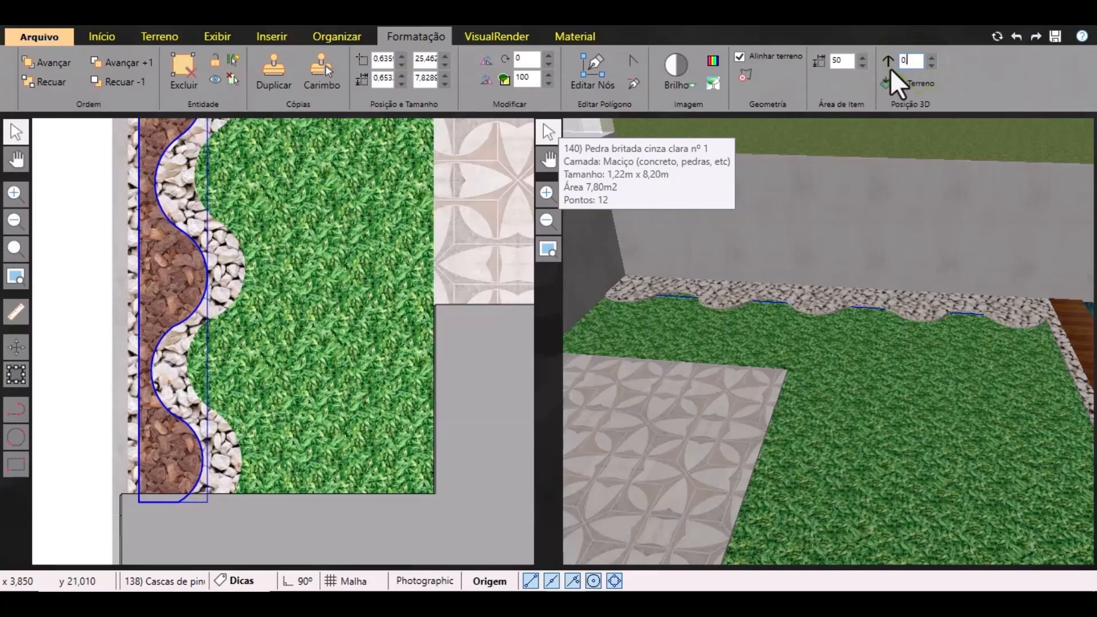
type(".5")
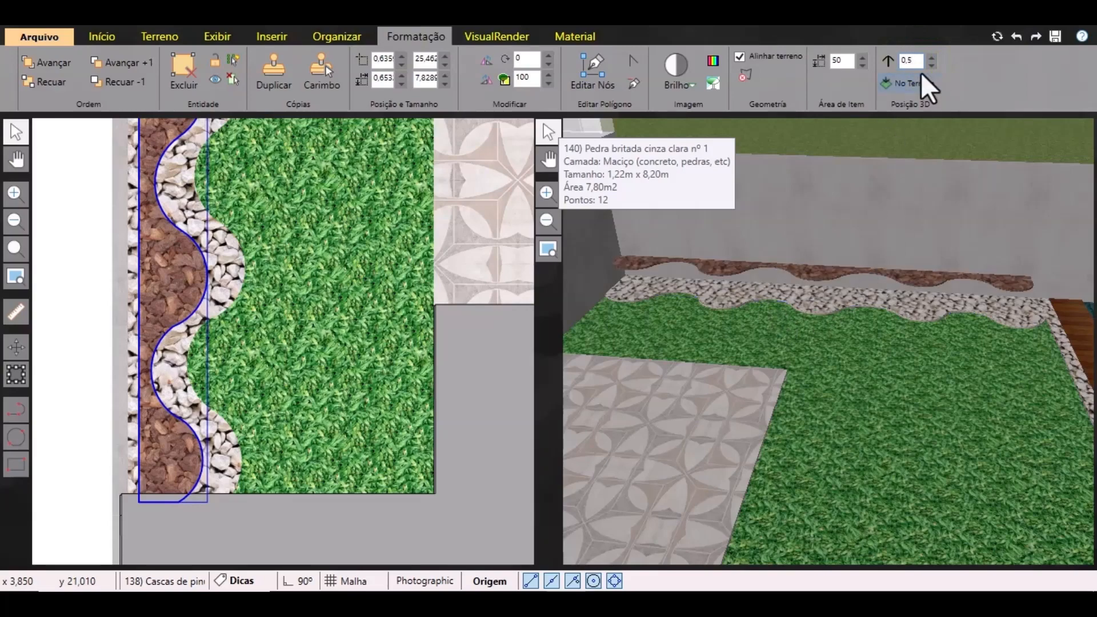
Set the wavy pine bark area's 3D position to 0,05 and deselect it.
type("0,05")
key("Return")
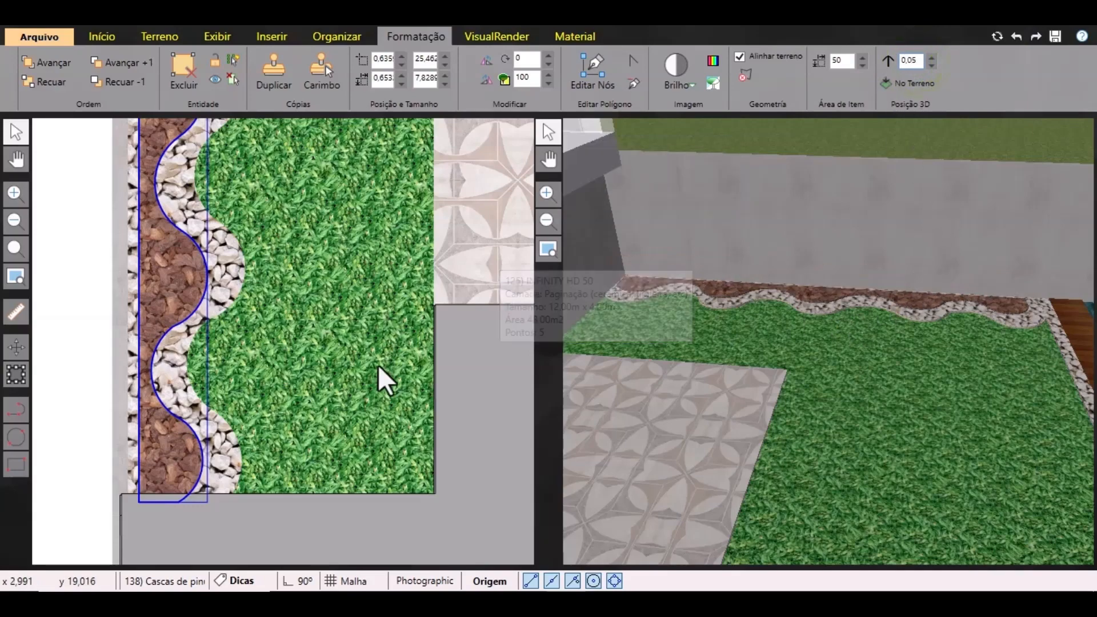
left_click(71, 347)
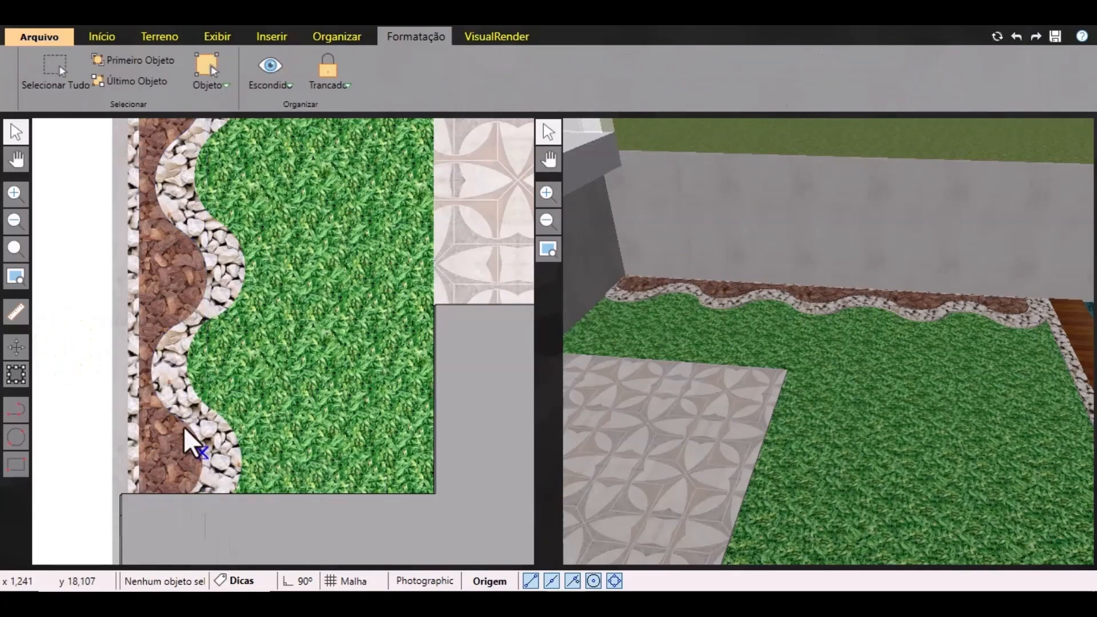
Plant a continuous winding row of Neoregelia carolinae 'Flandria' (NECA8) along the wavy bark bed, from its lower end up to the wooden deck.
left_click(102, 38)
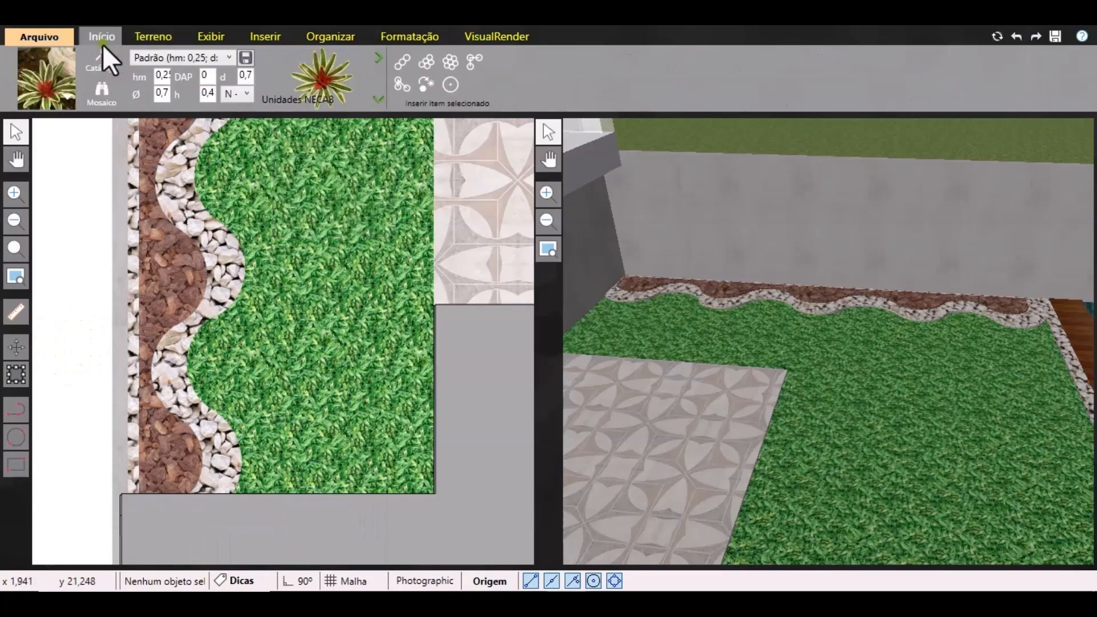
left_click(419, 91)
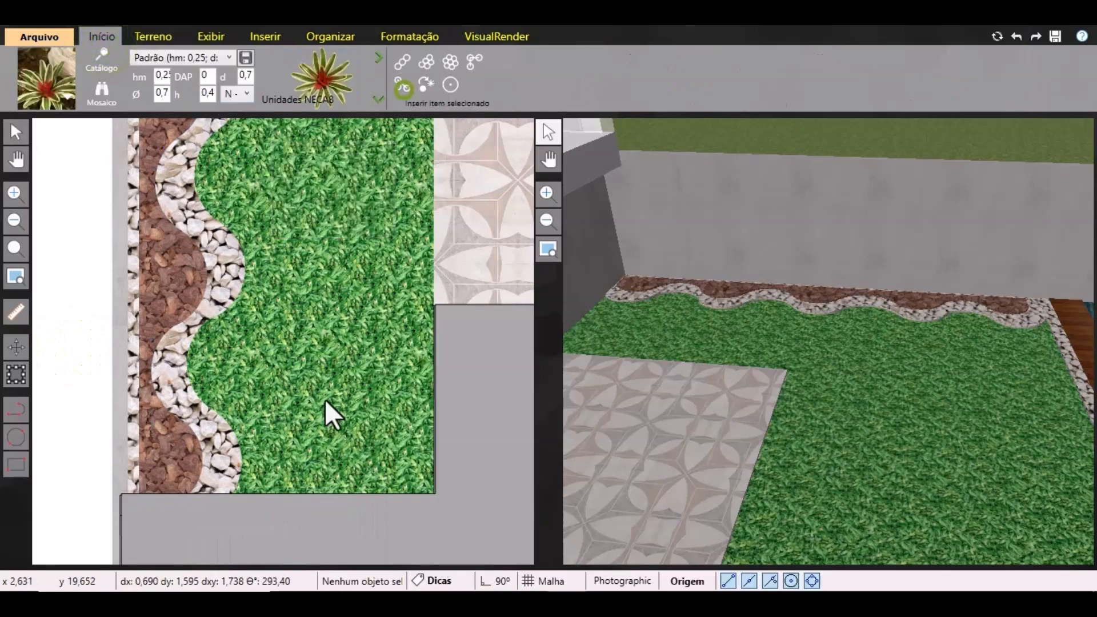
left_click(175, 507)
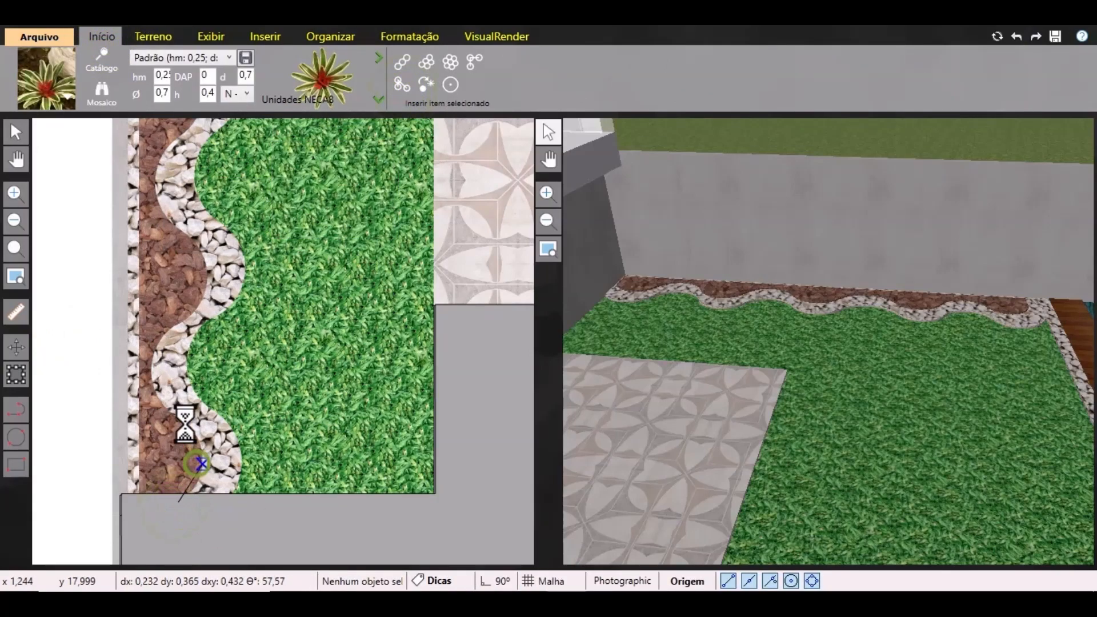
left_click(172, 413)
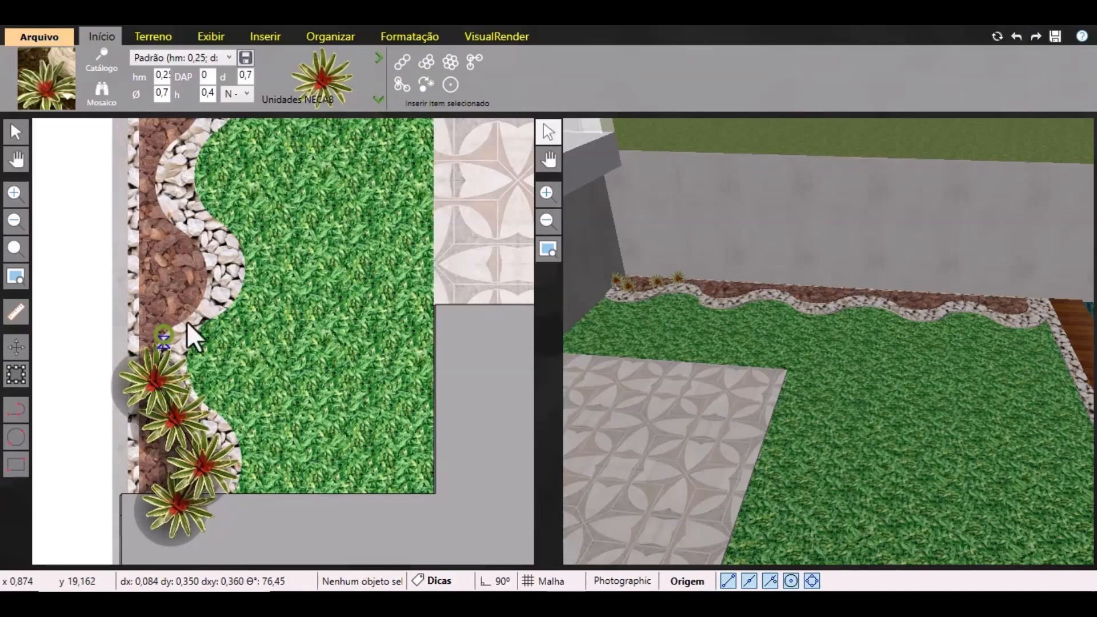
left_click(201, 301)
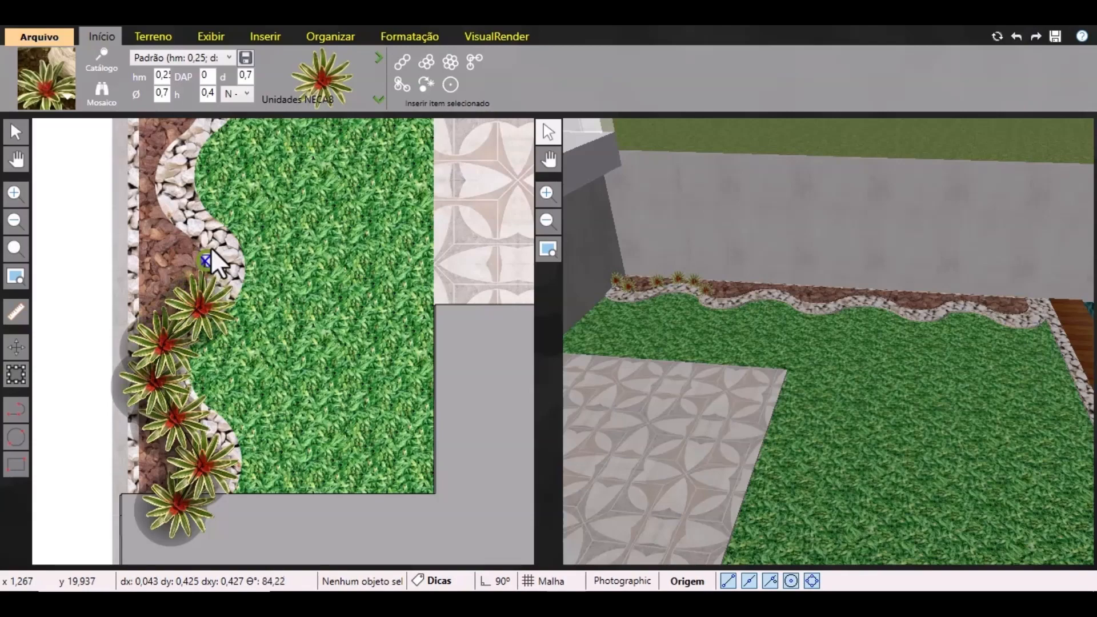
left_click(207, 258)
middle_click_drag(213, 270, 274, 497)
left_click(233, 450)
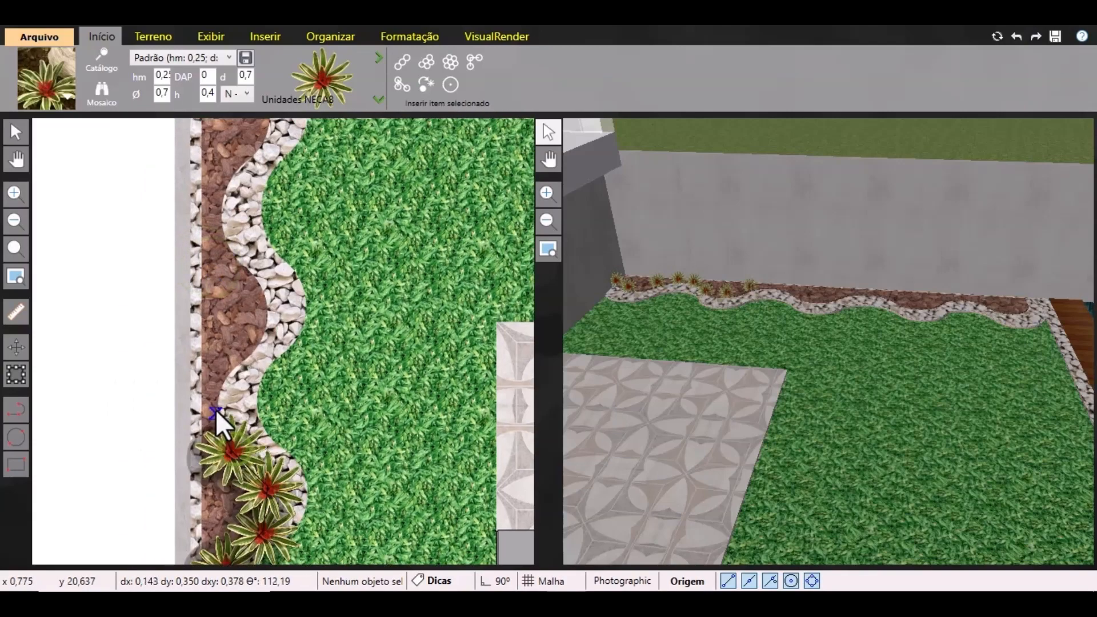
left_click(215, 410)
left_click(232, 368)
middle_click_drag(232, 369, 274, 460)
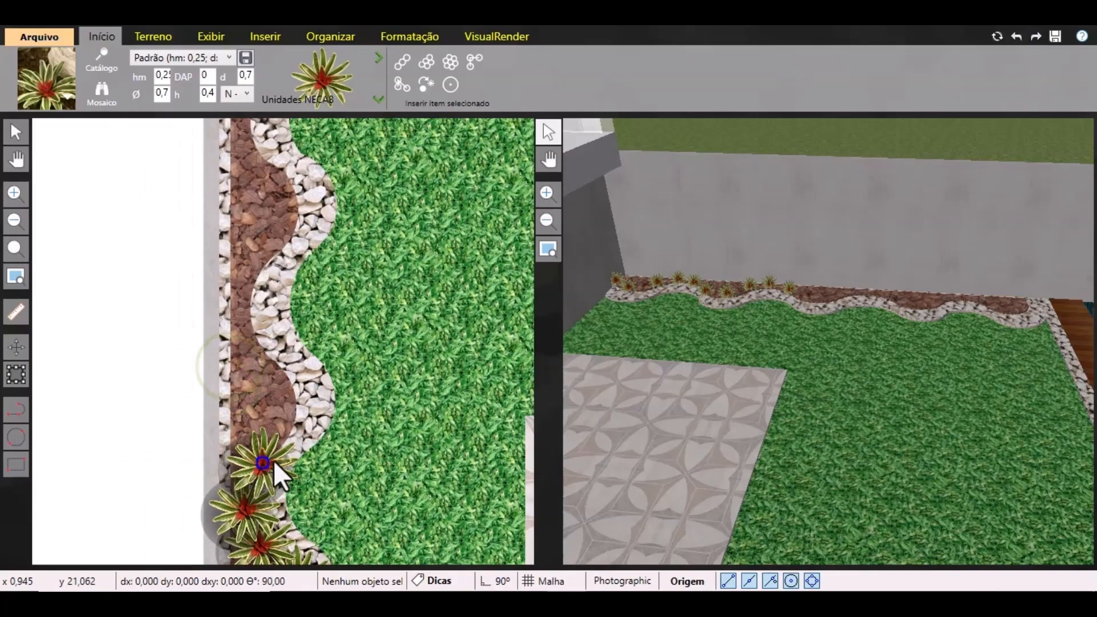
left_click(291, 423)
left_click(290, 379)
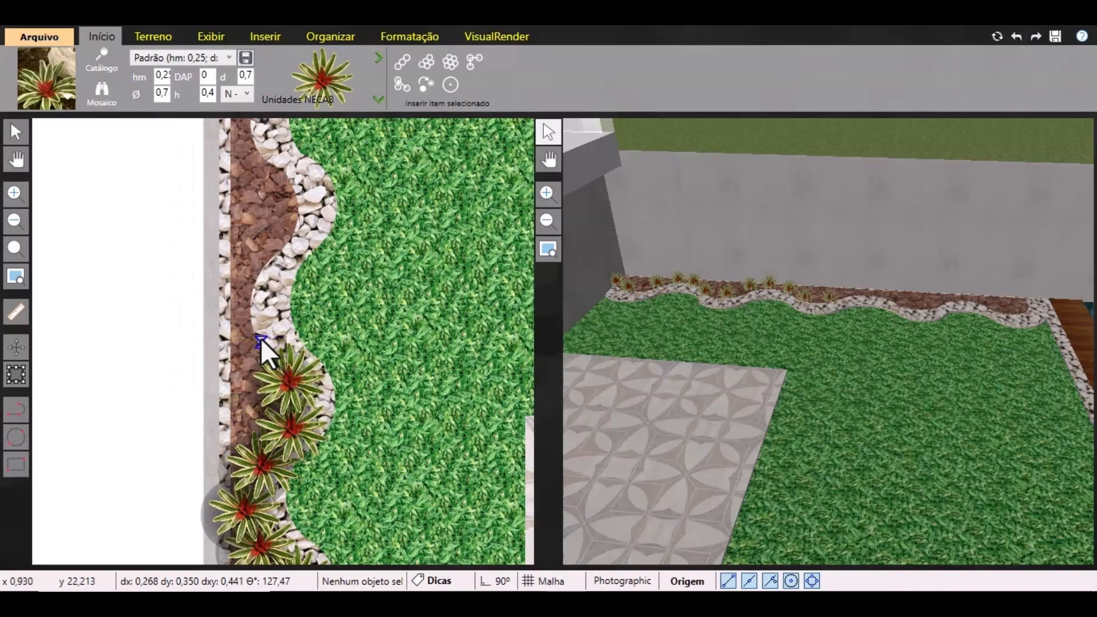
left_click(260, 341)
left_click(259, 306)
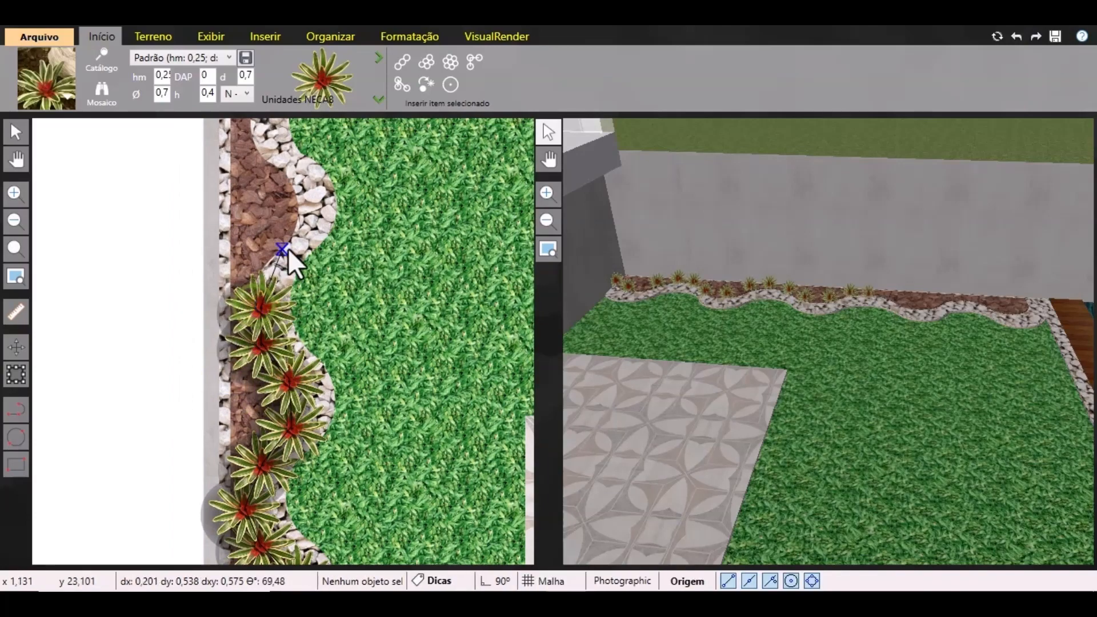
left_click(275, 256)
middle_click_drag(303, 318, 319, 424)
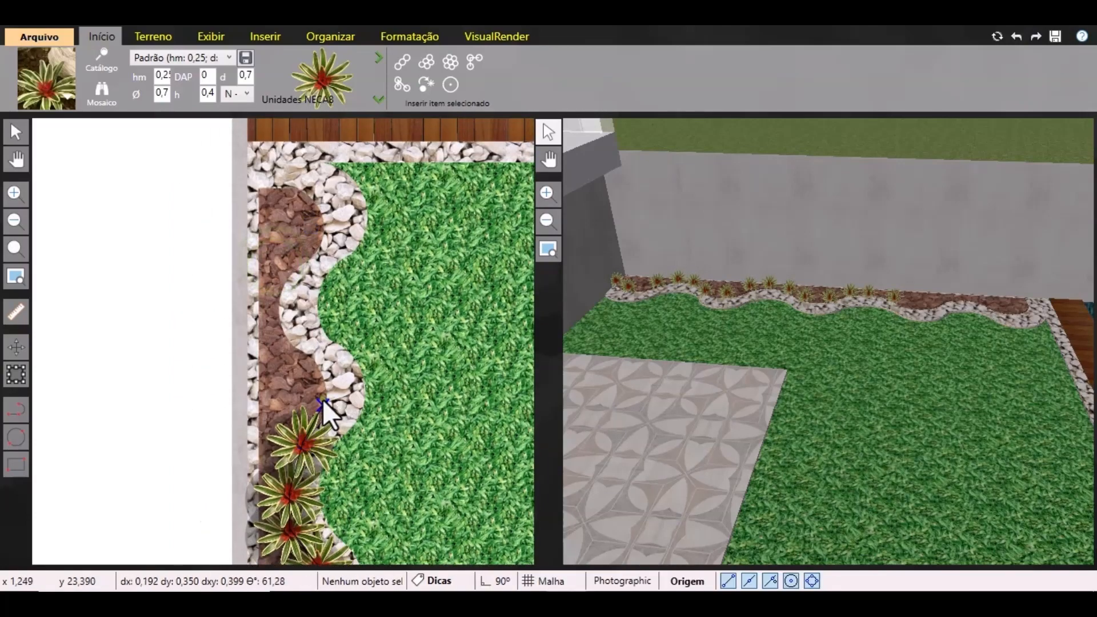
left_click(322, 399)
left_click(310, 362)
left_click(286, 323)
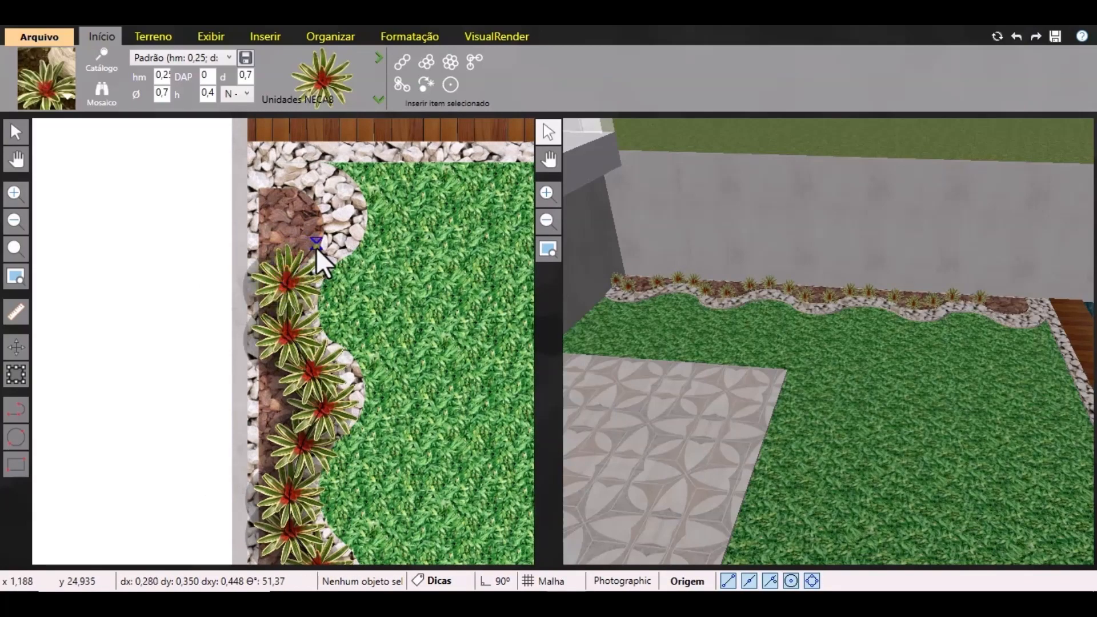
left_click(316, 247)
left_click(314, 201)
left_click(276, 186)
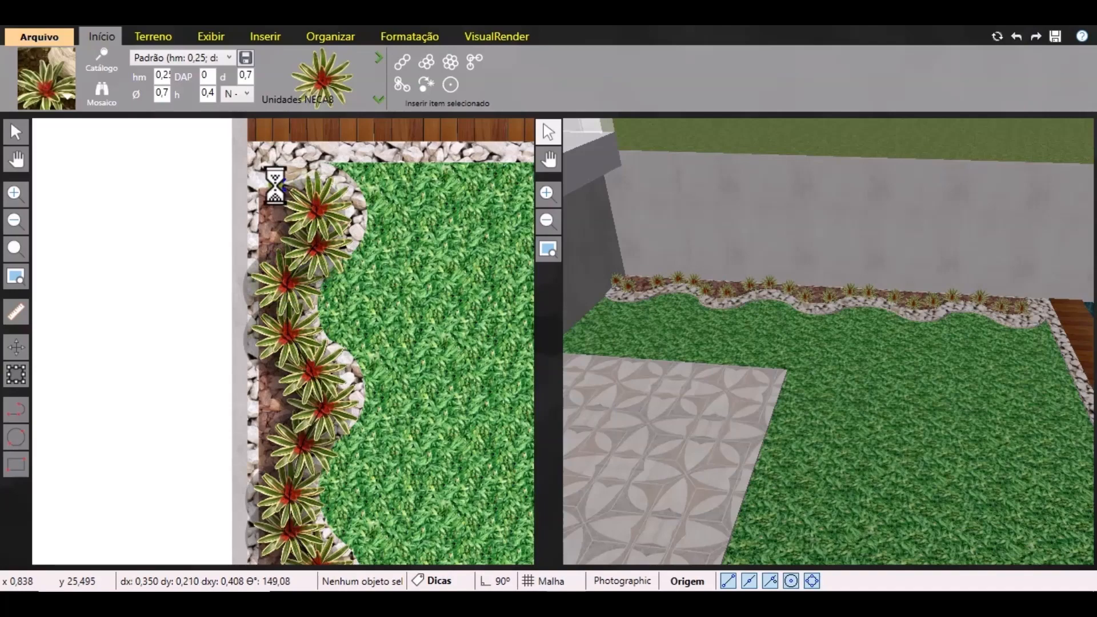
right_click(424, 251)
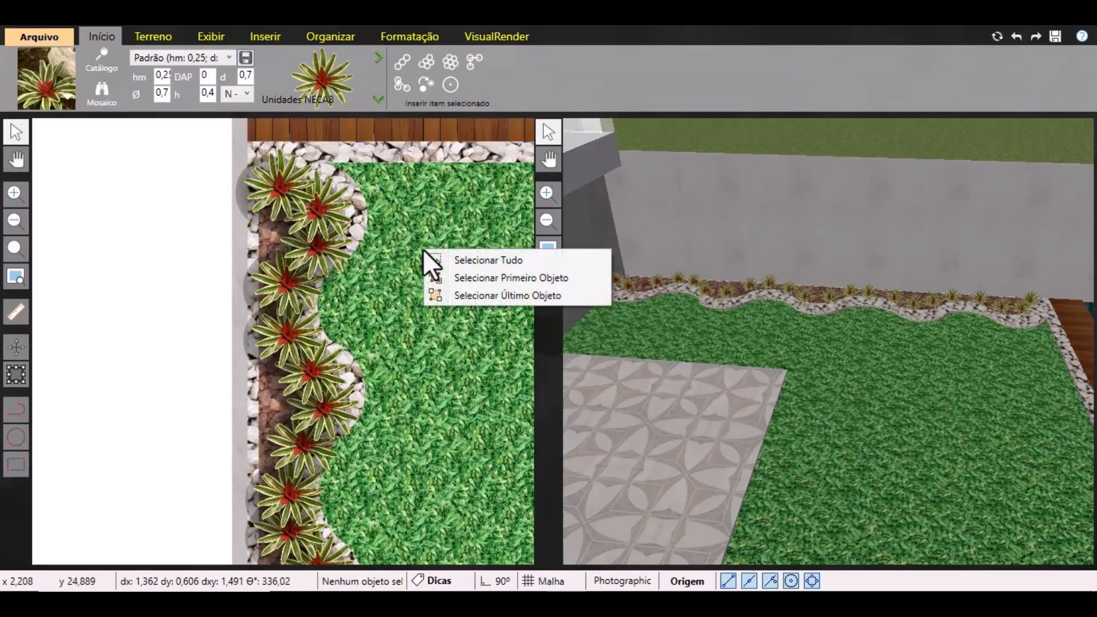
left_click(168, 269)
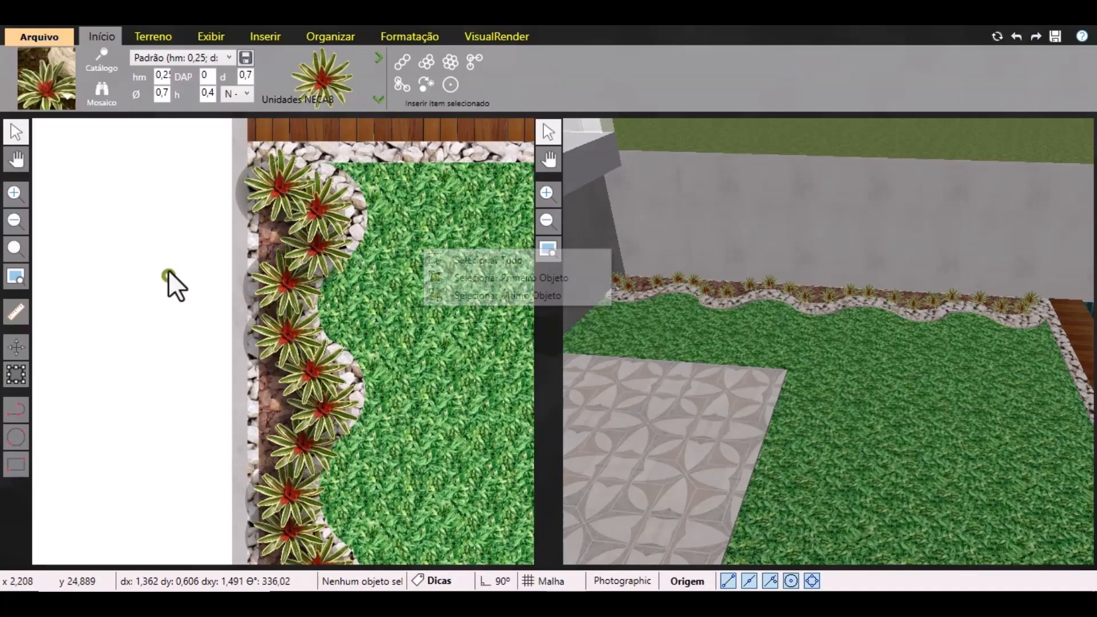
Select all the matching Neoregelia plants in the bed and give them a detailed (Detalhado) 2D shadow.
left_click(290, 183)
left_click(412, 36)
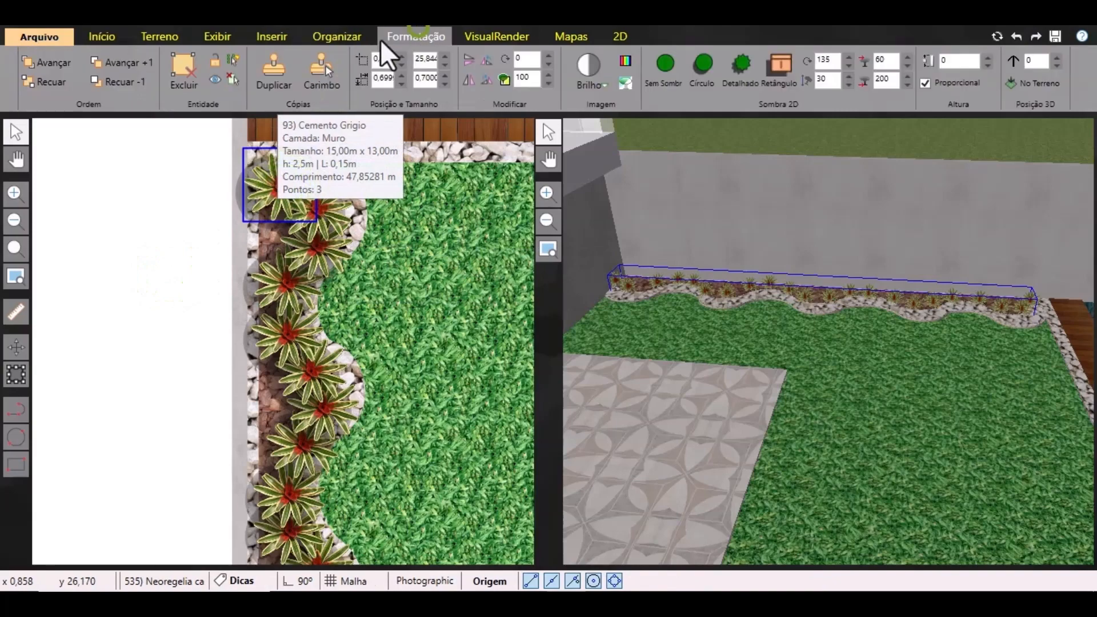
left_click(231, 58)
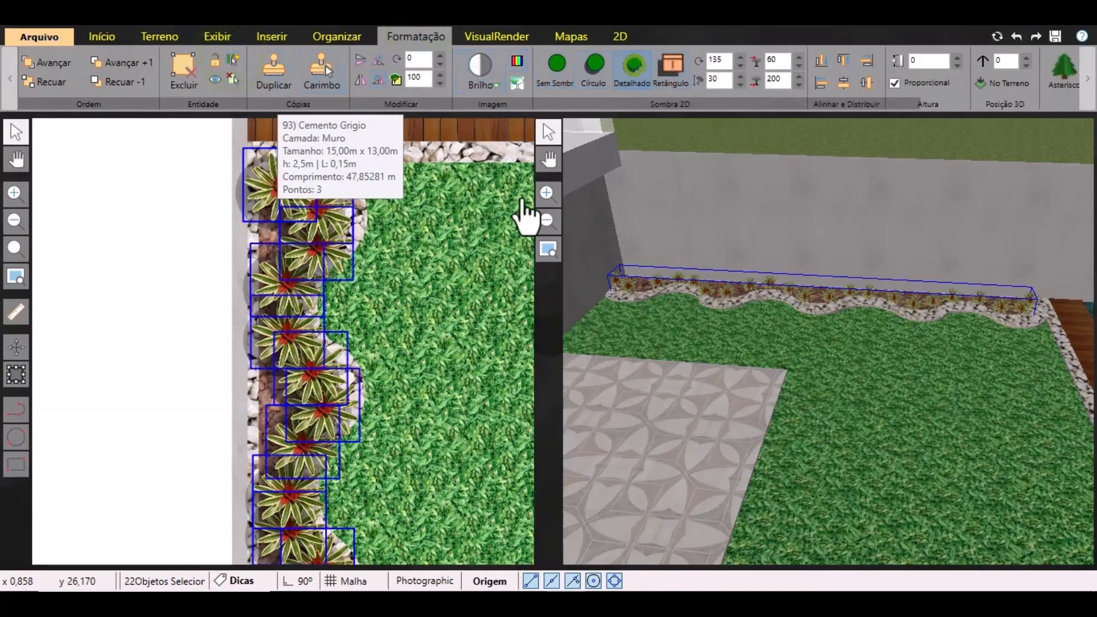
left_click(194, 317)
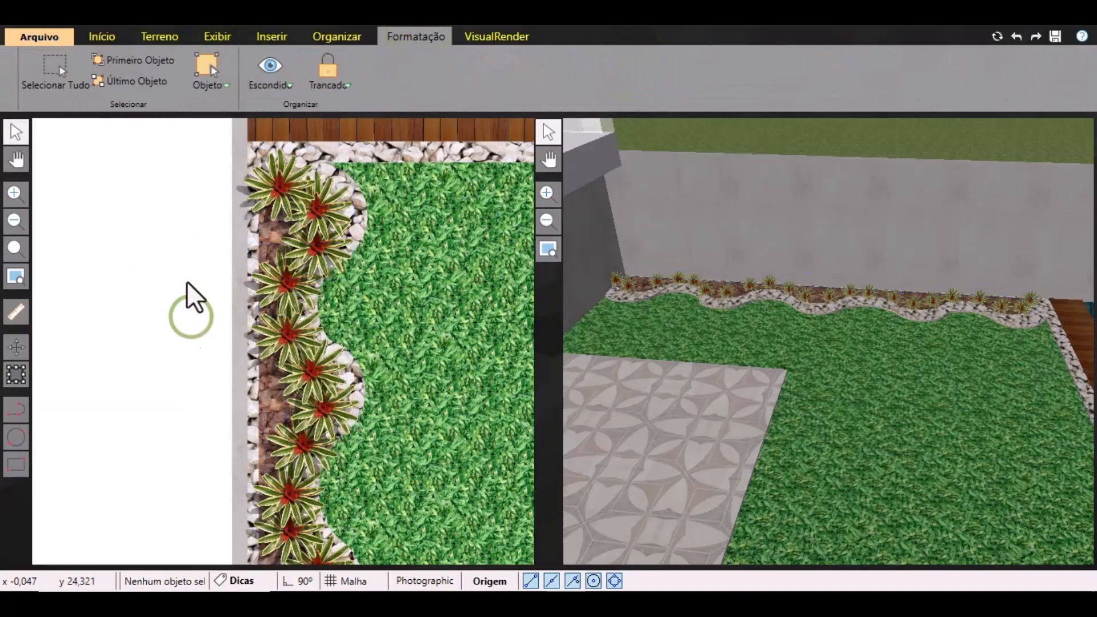
Search the plant catalogue for PHMO, choose Philodendron 'Moonlight' and pick a leafy green-and-yellow plan symbol for it.
left_click(92, 37)
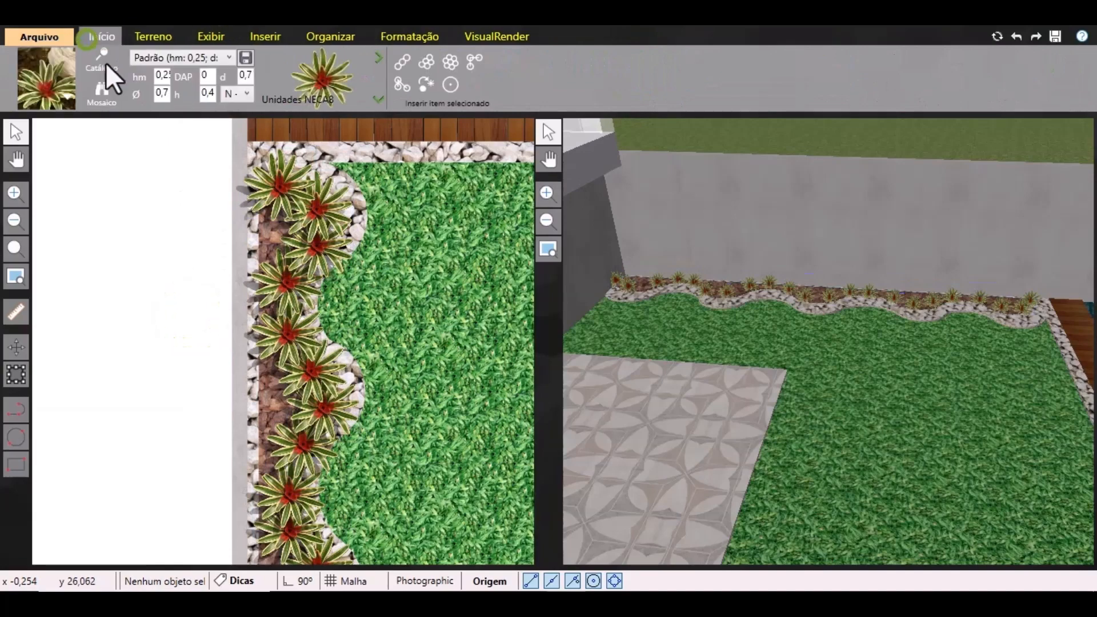
left_click(68, 97)
left_click(207, 161)
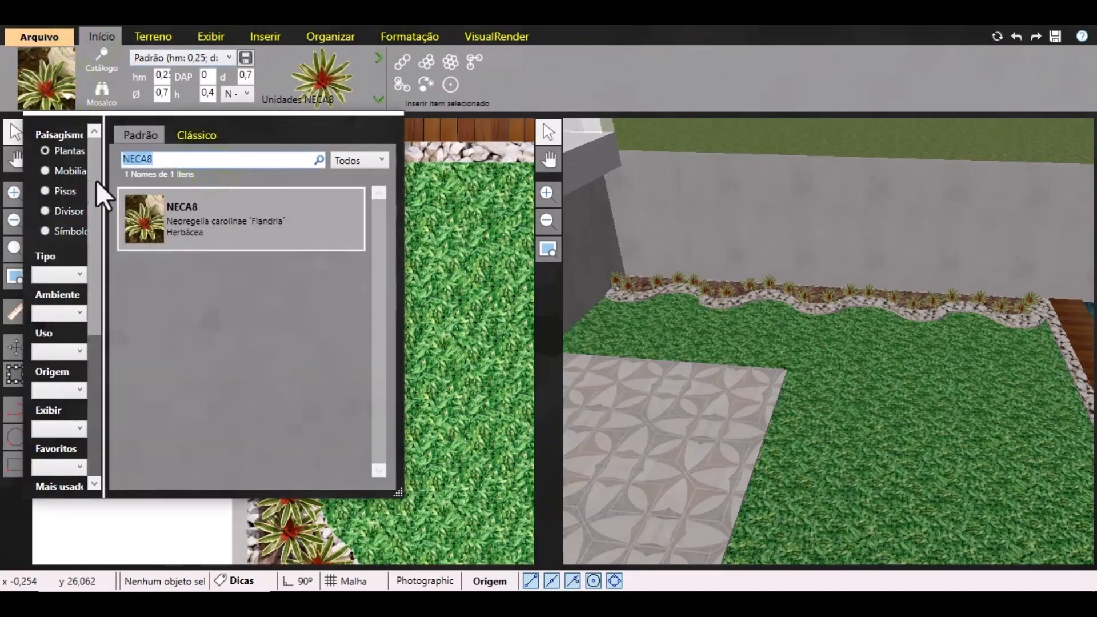
type("PHMO")
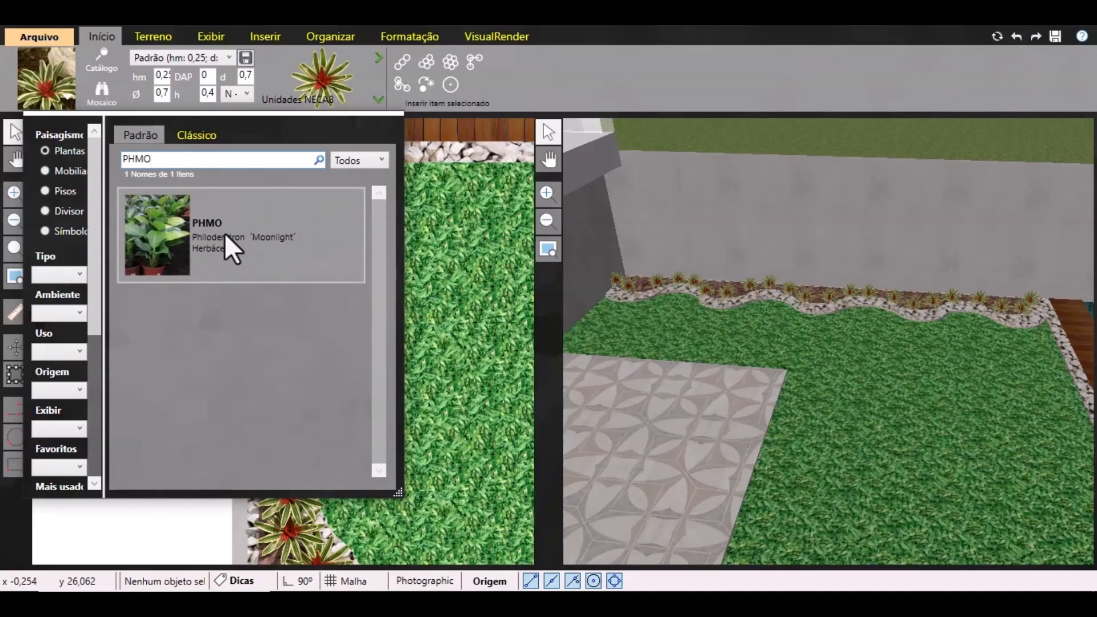
left_click(223, 233)
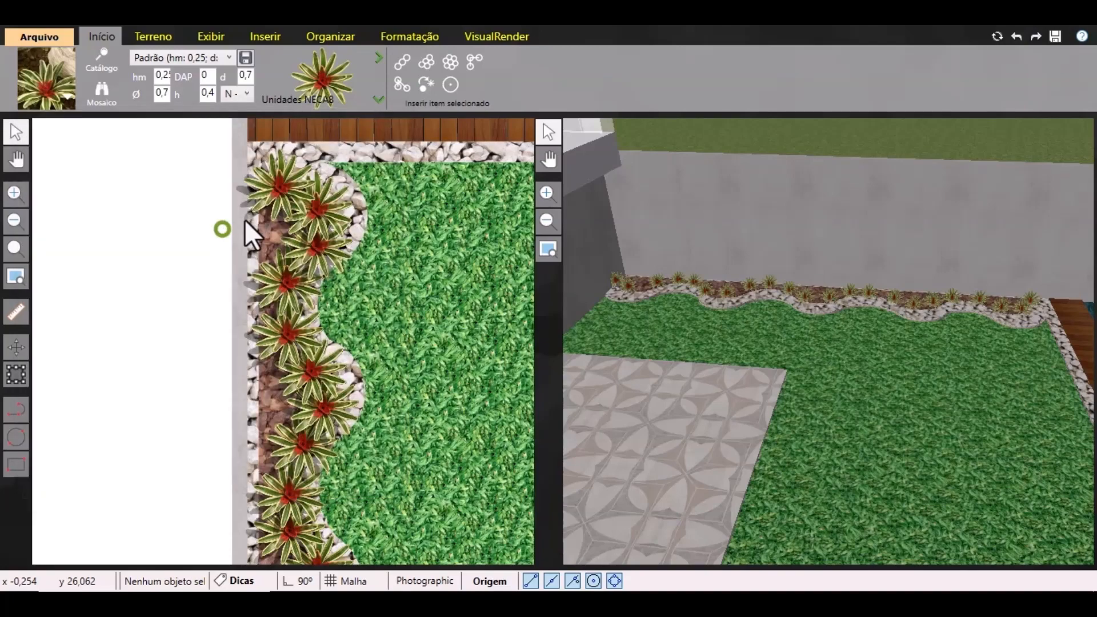
left_click(377, 101)
left_click(338, 160)
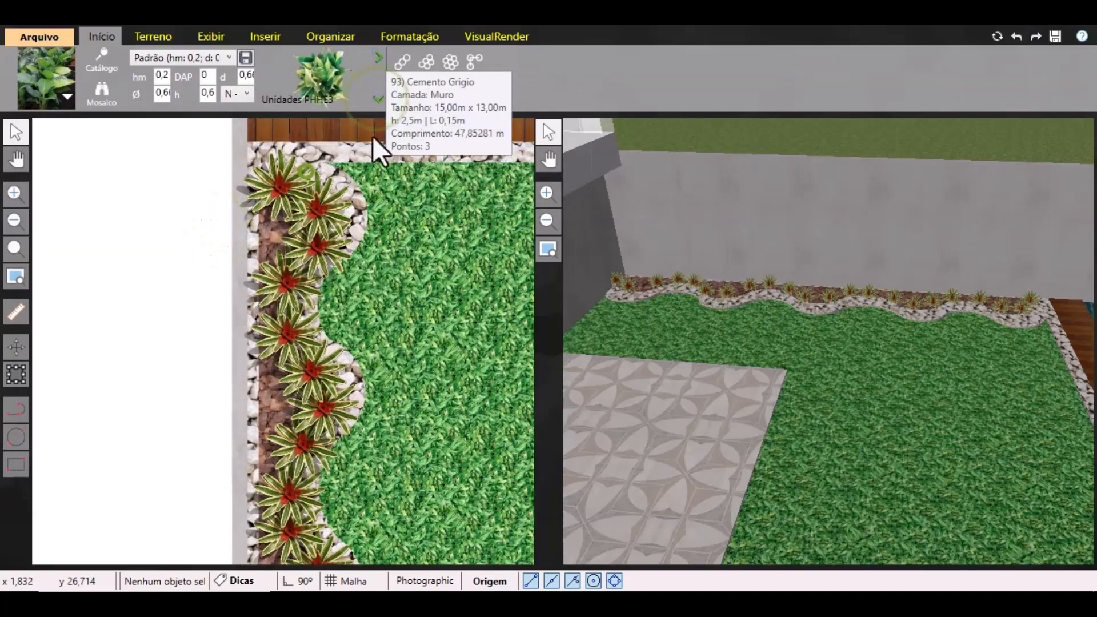
Plant a straight row of Philodendron 'Moonlight' along the wall behind the bromeliads, from the deck end to the bed's lower end.
left_click(404, 63)
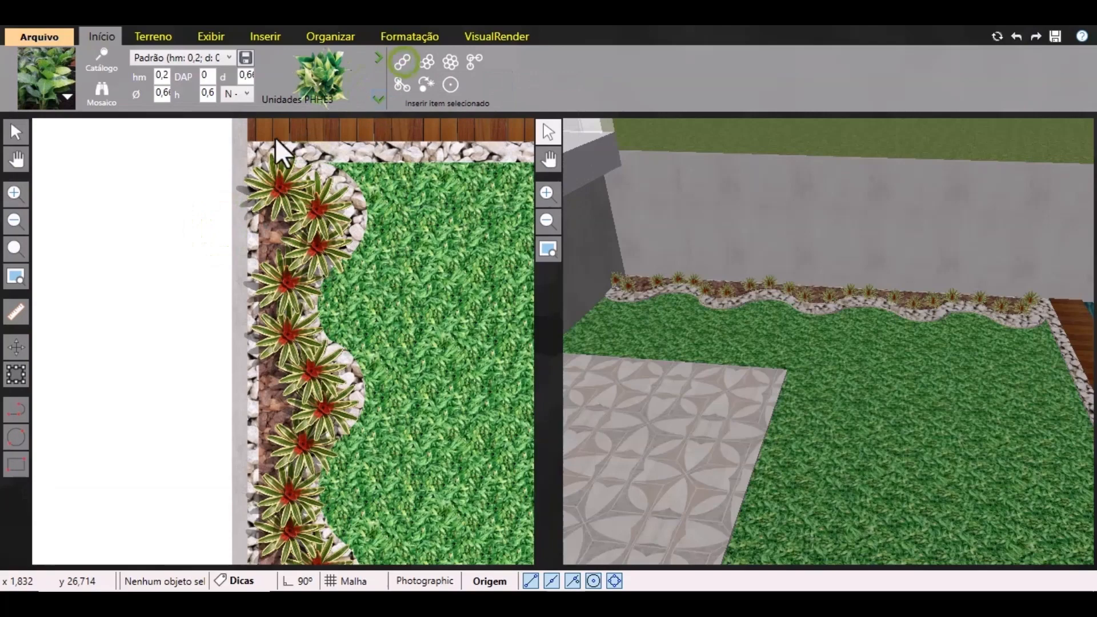
left_click(258, 188)
scroll(273, 315, "down", 2)
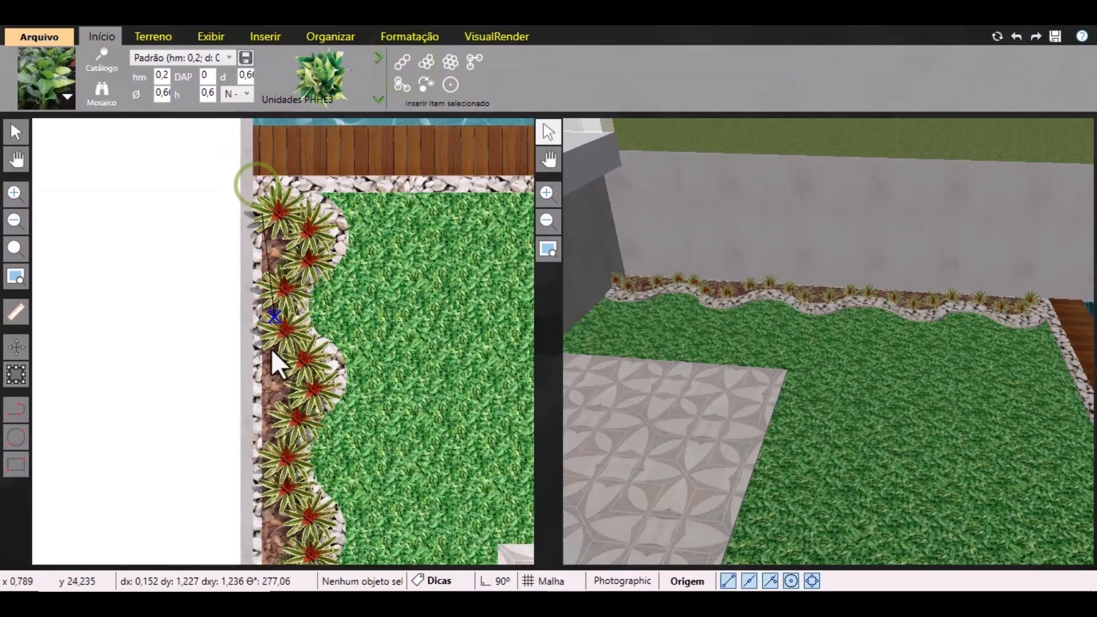
middle_click_drag(262, 441, 266, 139)
scroll(271, 463, "up", 2)
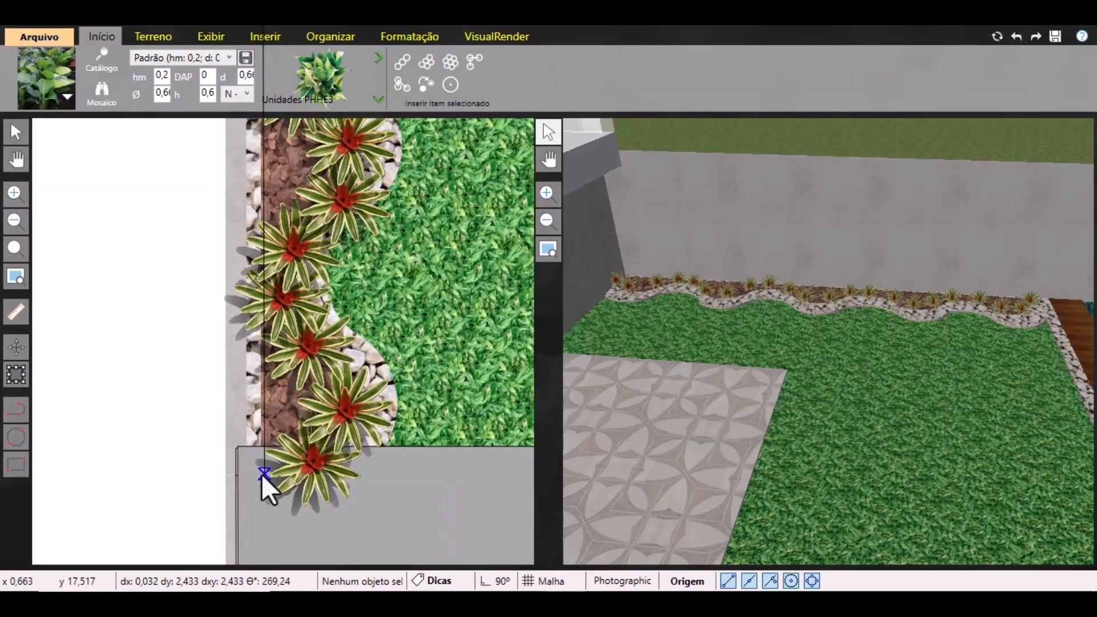
left_click(263, 472)
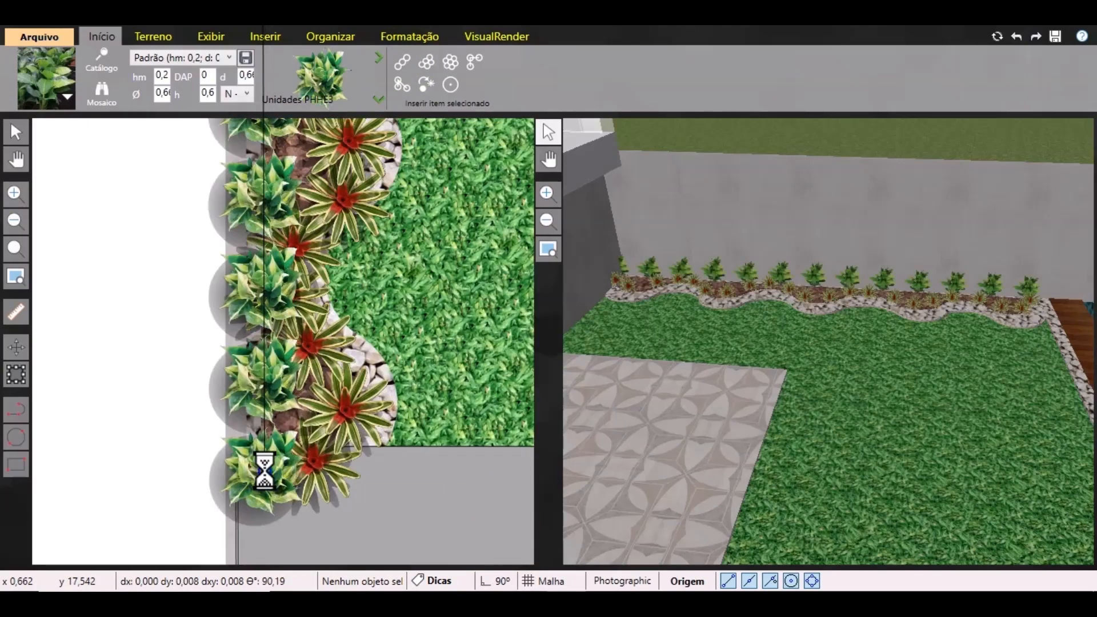
left_click(14, 134)
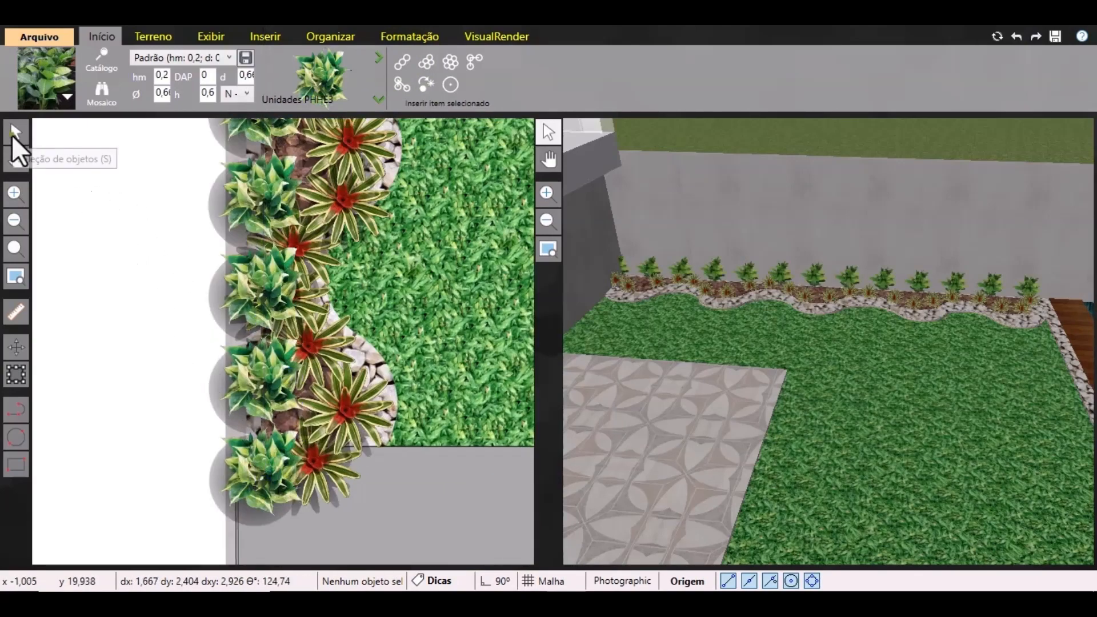
Select all the matching Philodendron plants along the wall and give them a detailed (Detalhado) 2D shadow.
left_click(271, 486)
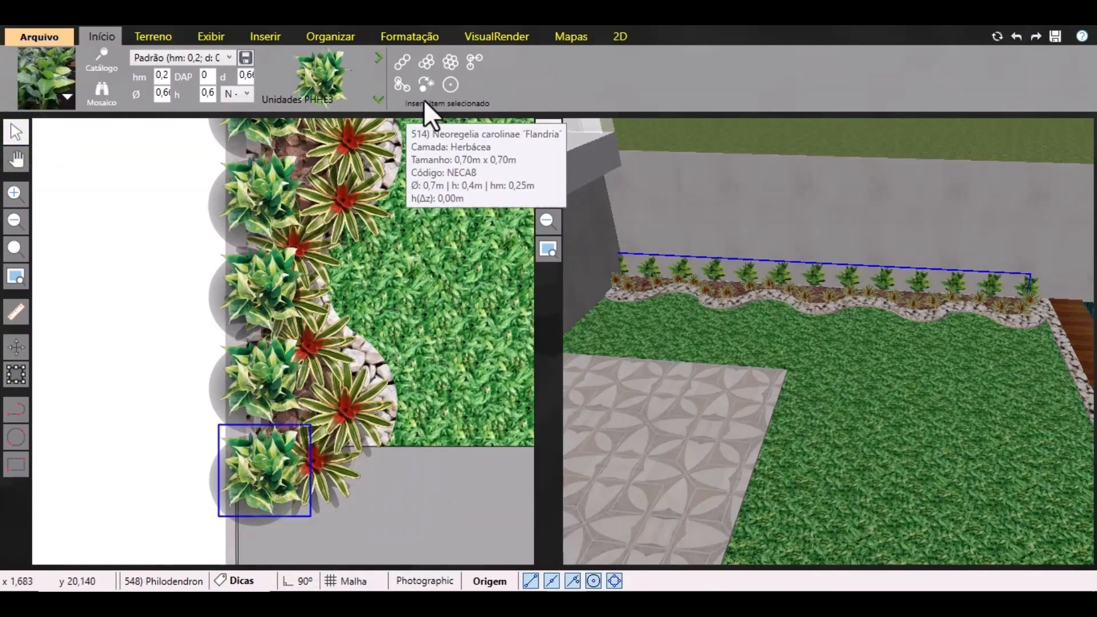
scroll(290, 279, "down", 2)
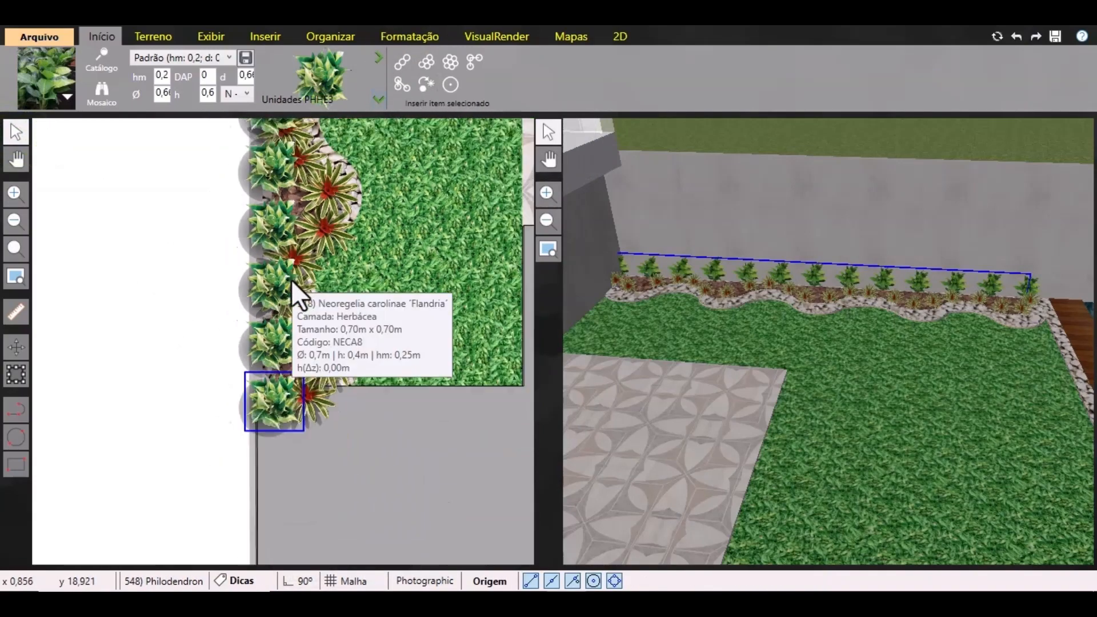
scroll(286, 429, "down", 2)
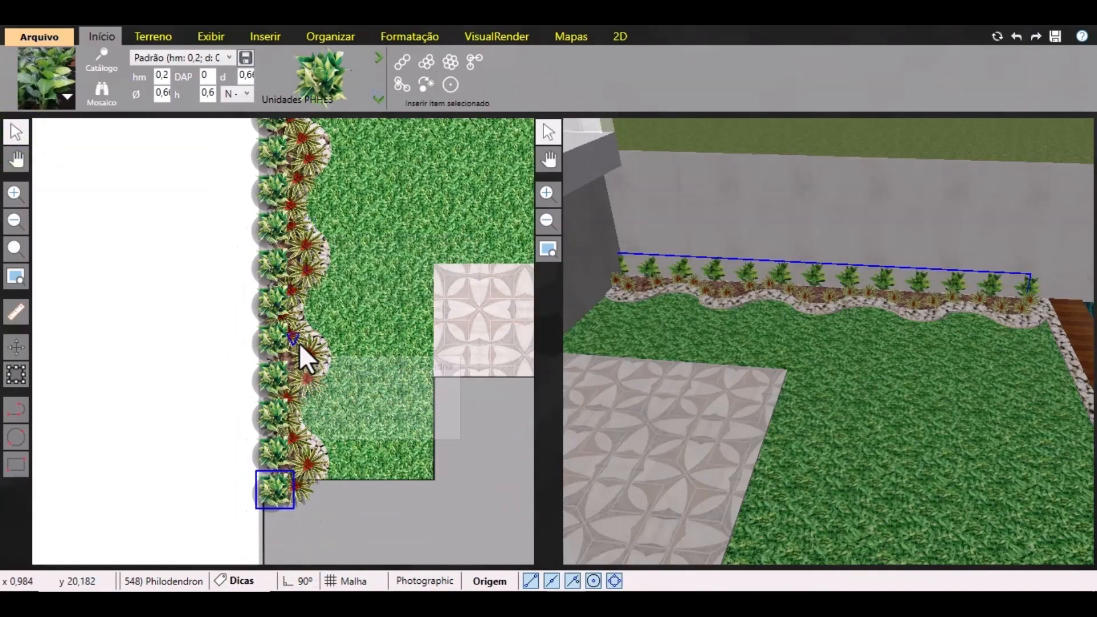
left_click(413, 37)
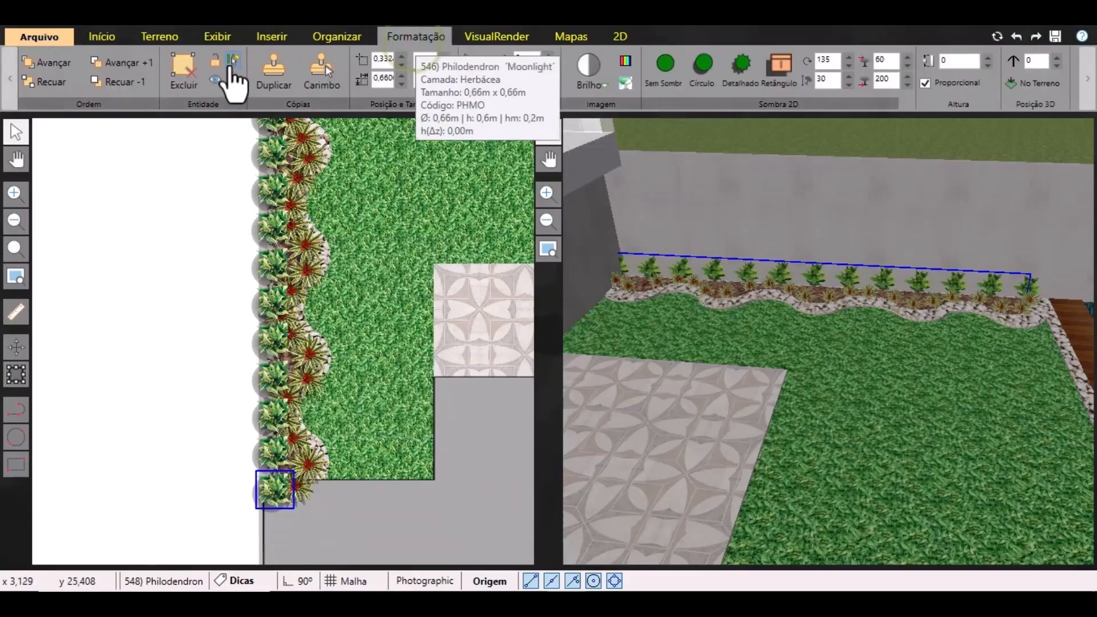
left_click(232, 63)
left_click(631, 68)
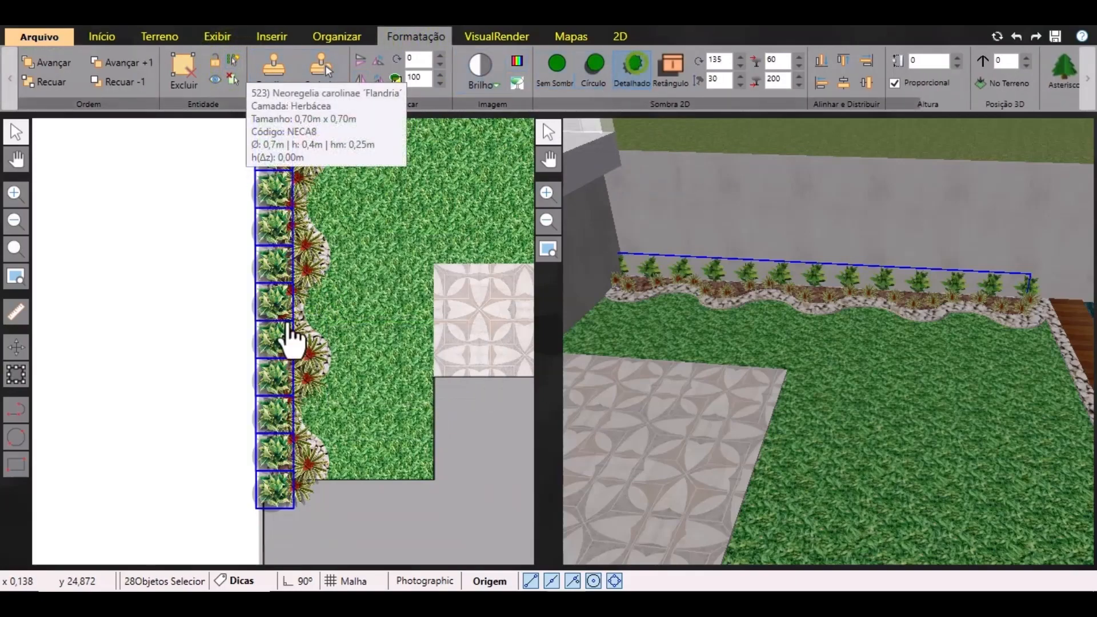
left_click(213, 377)
scroll(213, 375, "down", 2)
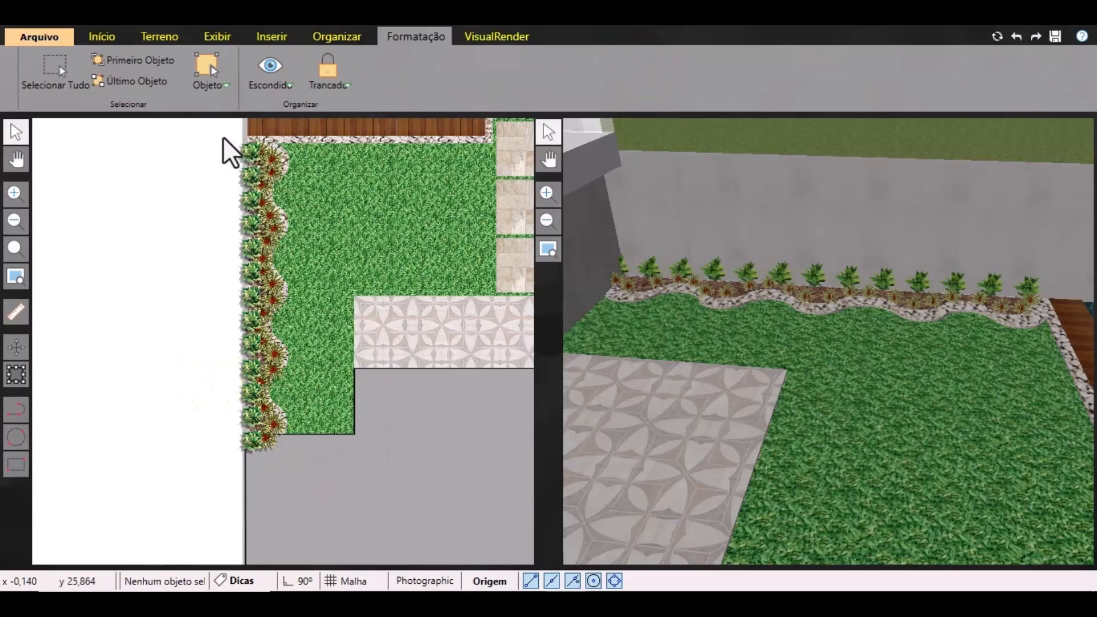
Select the whole Philodendron row along the wall and nudge it slightly towards the pool deck.
left_click_drag(224, 138, 266, 468)
scroll(251, 458, "up", 3)
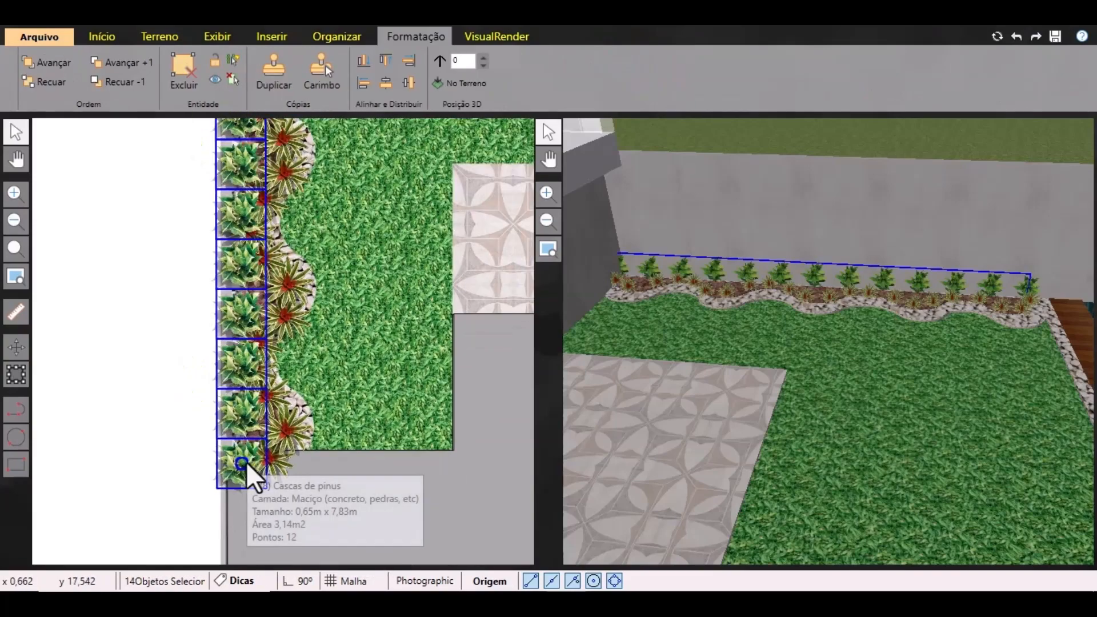
scroll(245, 461, "up", 3)
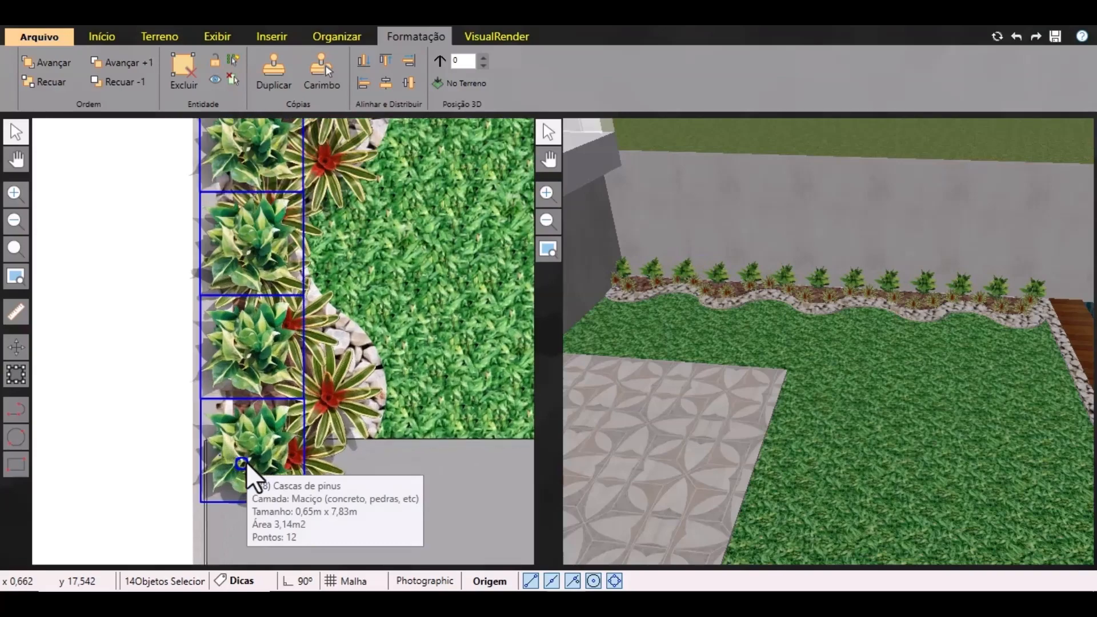
key("Up")
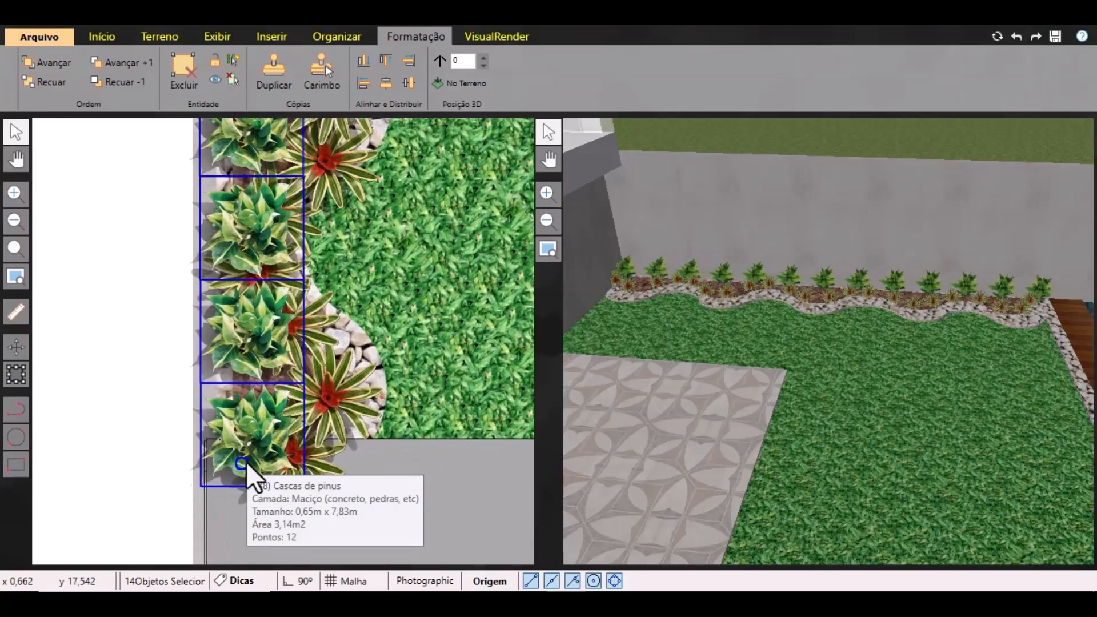
key("Left")
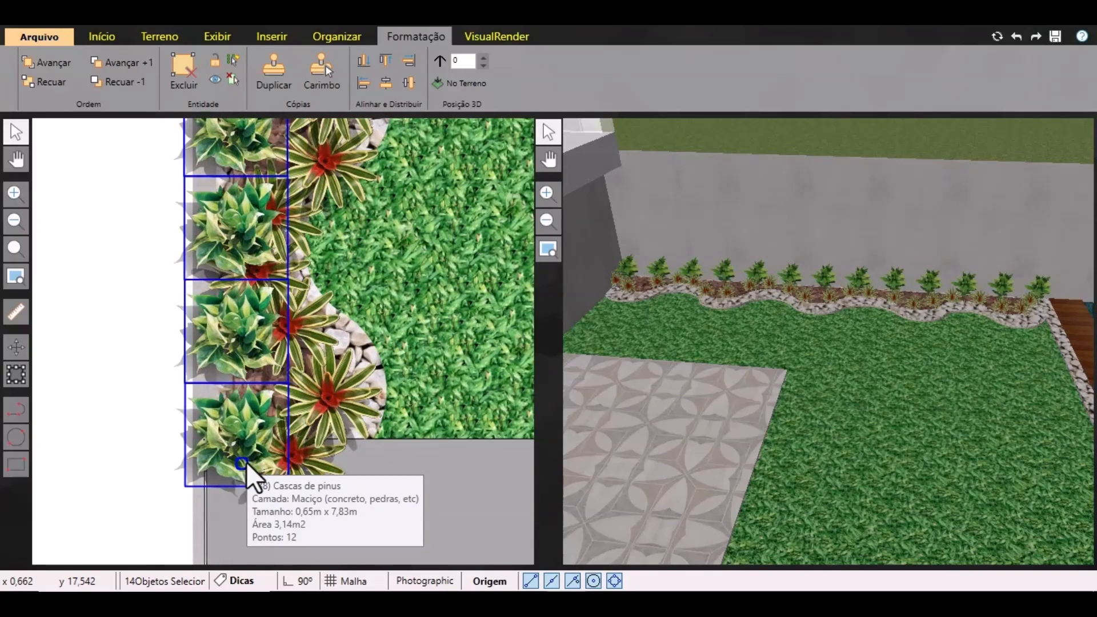
key("Right")
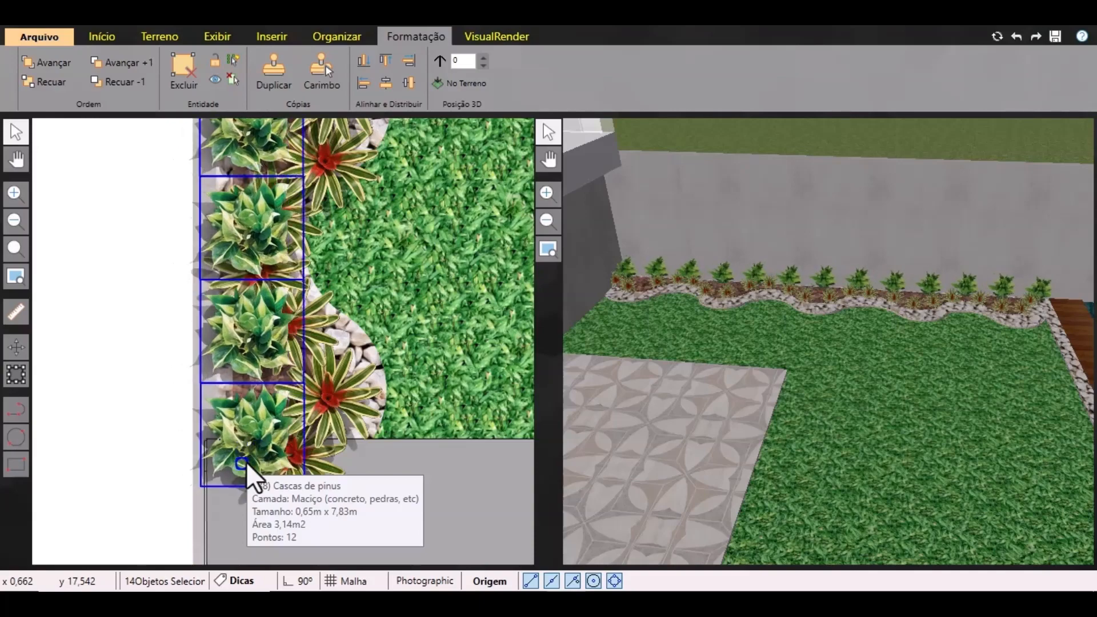
scroll(883, 449, "down", 1)
middle_click_drag(883, 449, 979, 528)
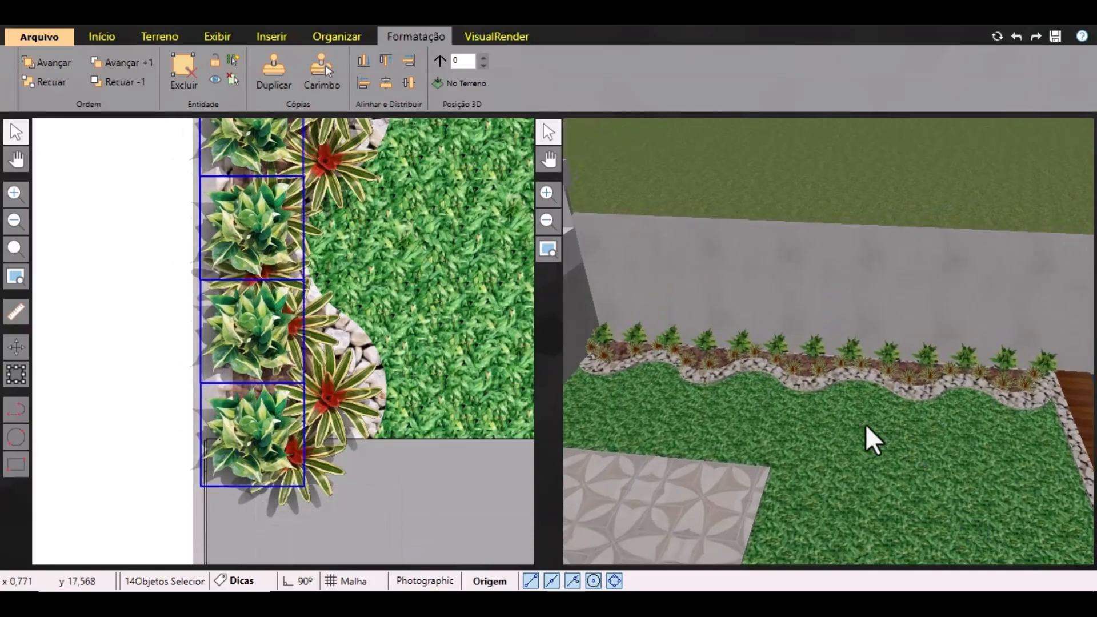
left_click(95, 375)
scroll(152, 348, "down", 1)
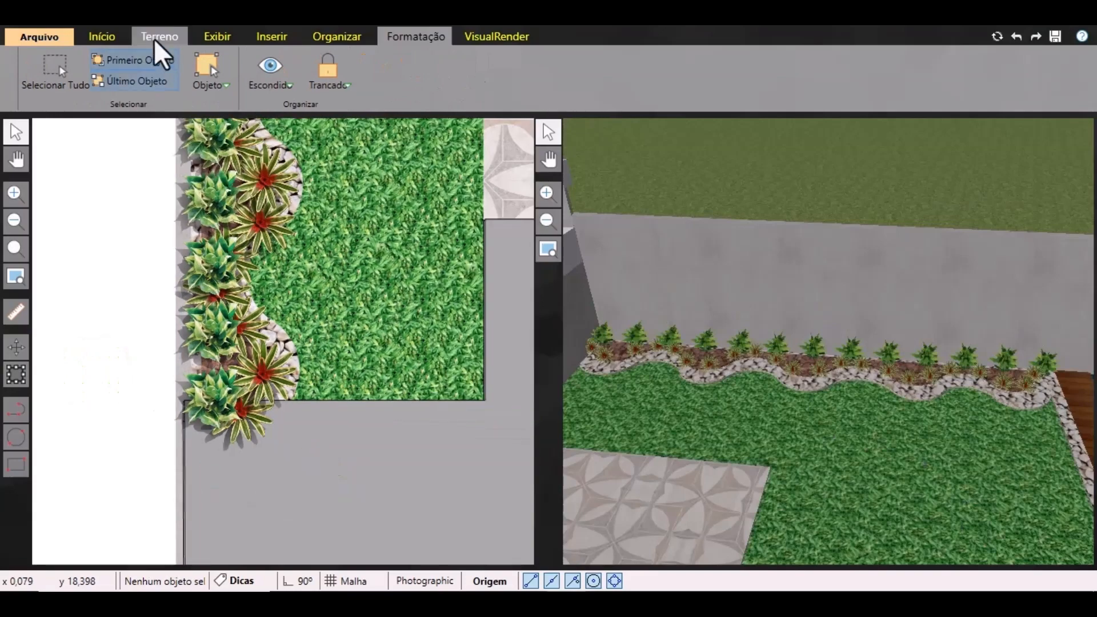
Search the plant catalogue for COHO2 and choose the palm Copernicia hospita.
left_click(105, 37)
left_click(68, 100)
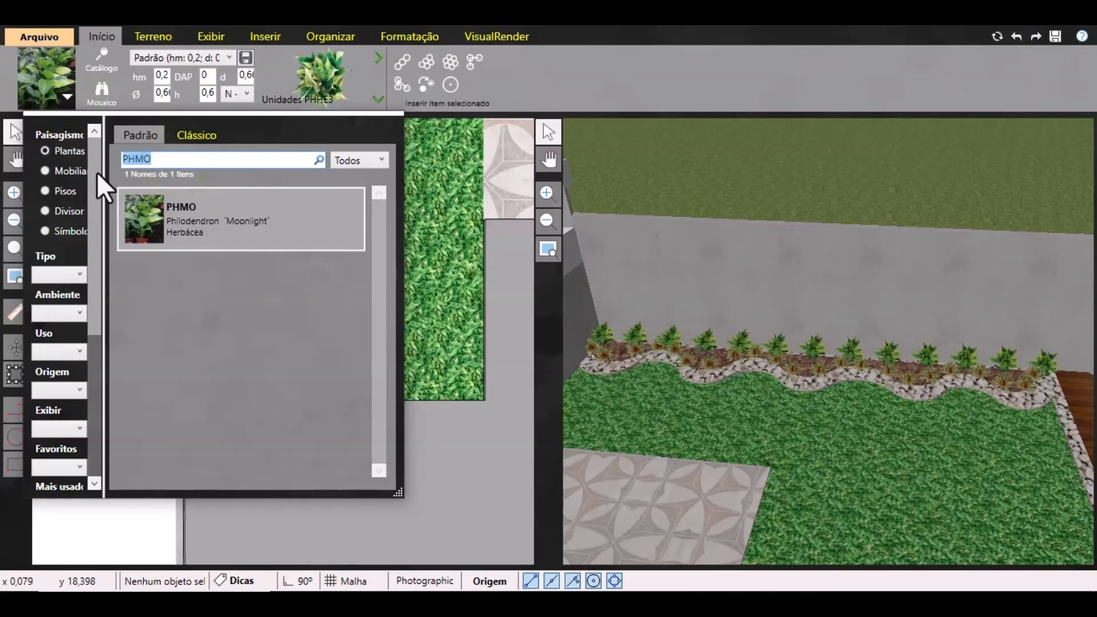
type("COHO2")
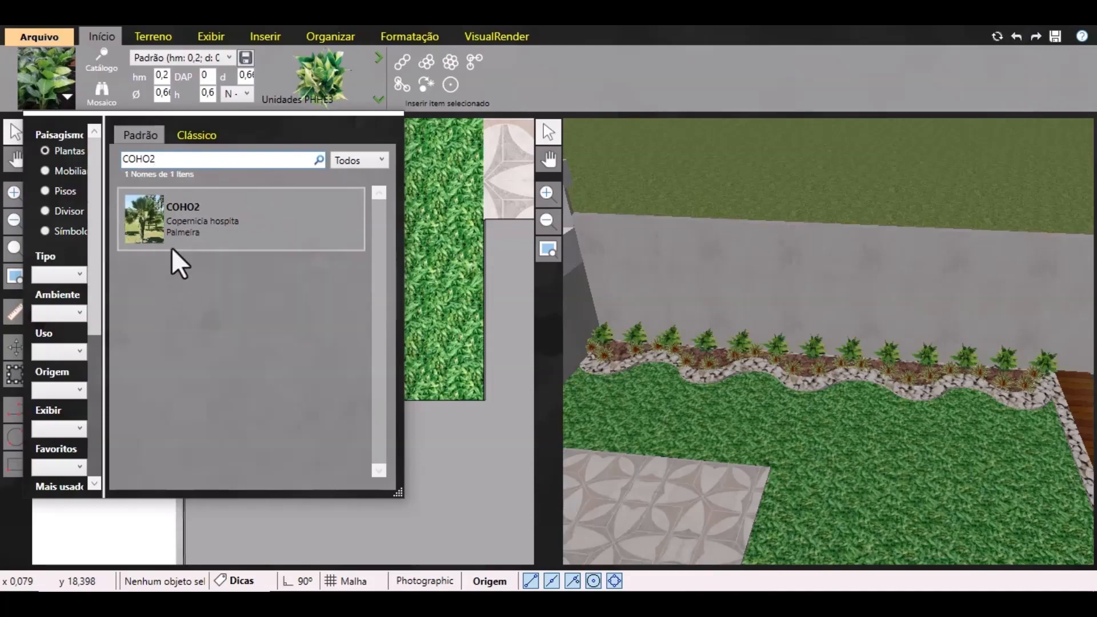
double_click(167, 220)
Plant five Copernicia hospita palms one by one along the wall bed, from the house end to the pool deck.
left_click(449, 80)
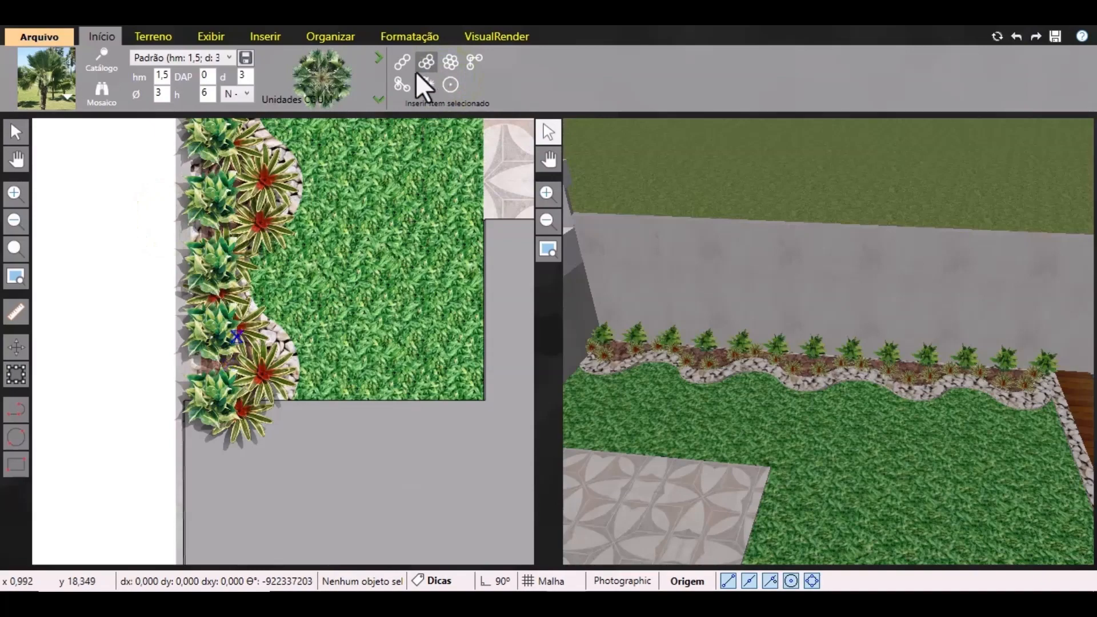
left_click(229, 365)
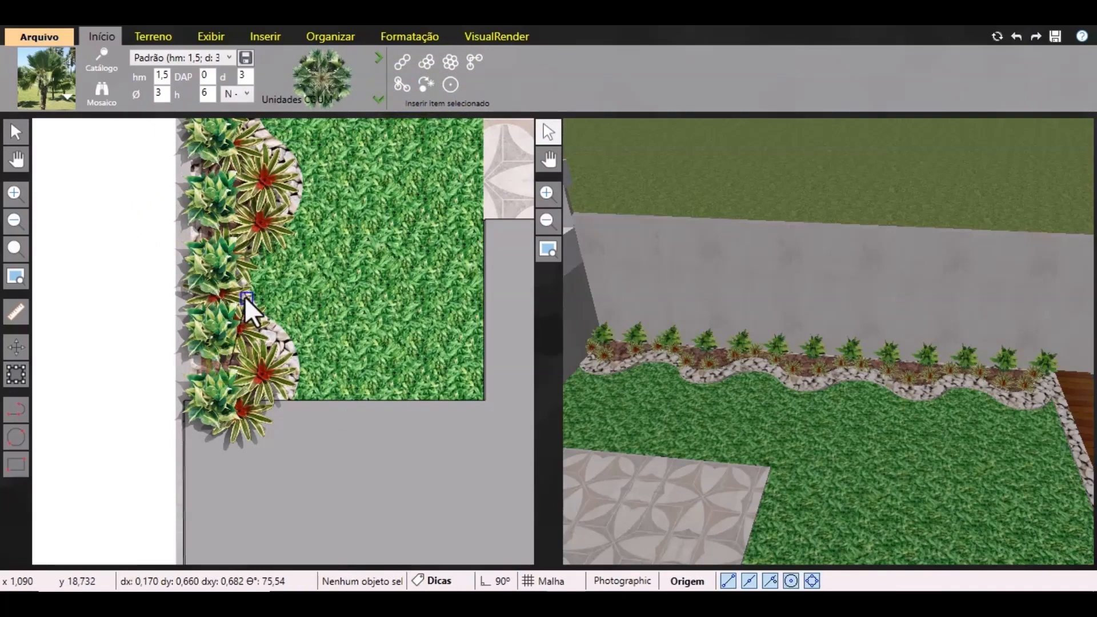
left_click(224, 178)
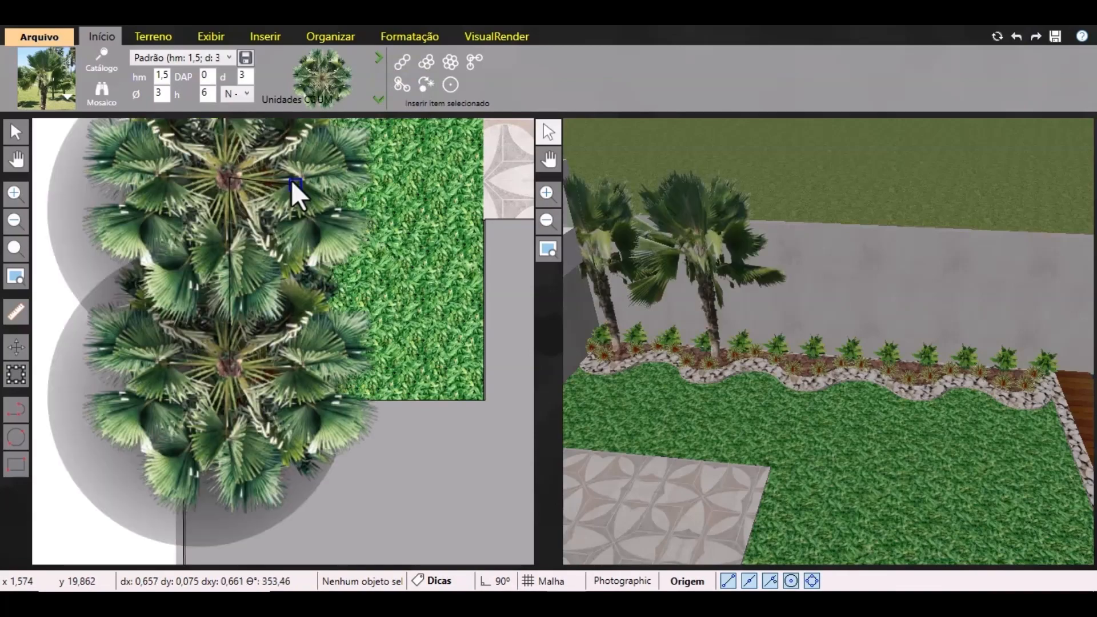
middle_click_drag(291, 179, 290, 448)
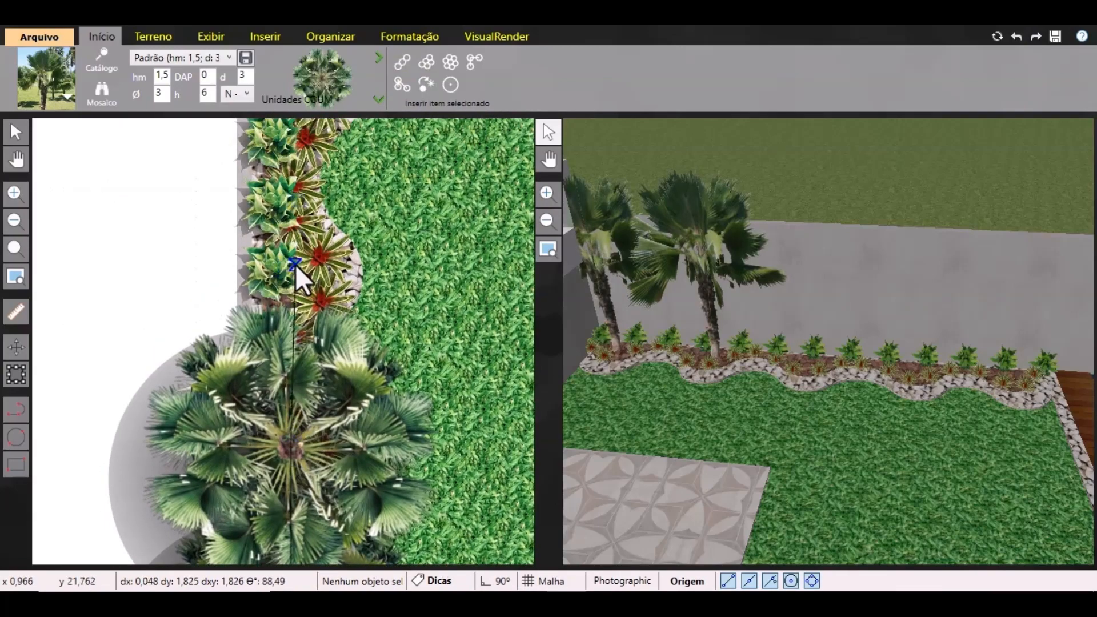
left_click(294, 264)
middle_click_drag(345, 179, 342, 367)
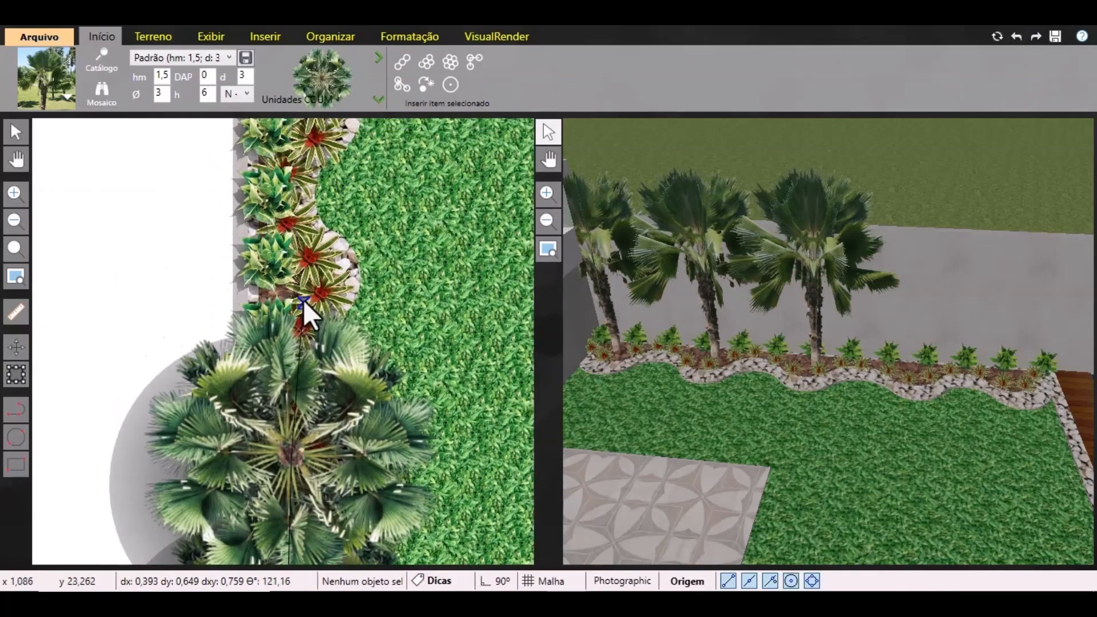
left_click(294, 295)
middle_click_drag(371, 231, 379, 416)
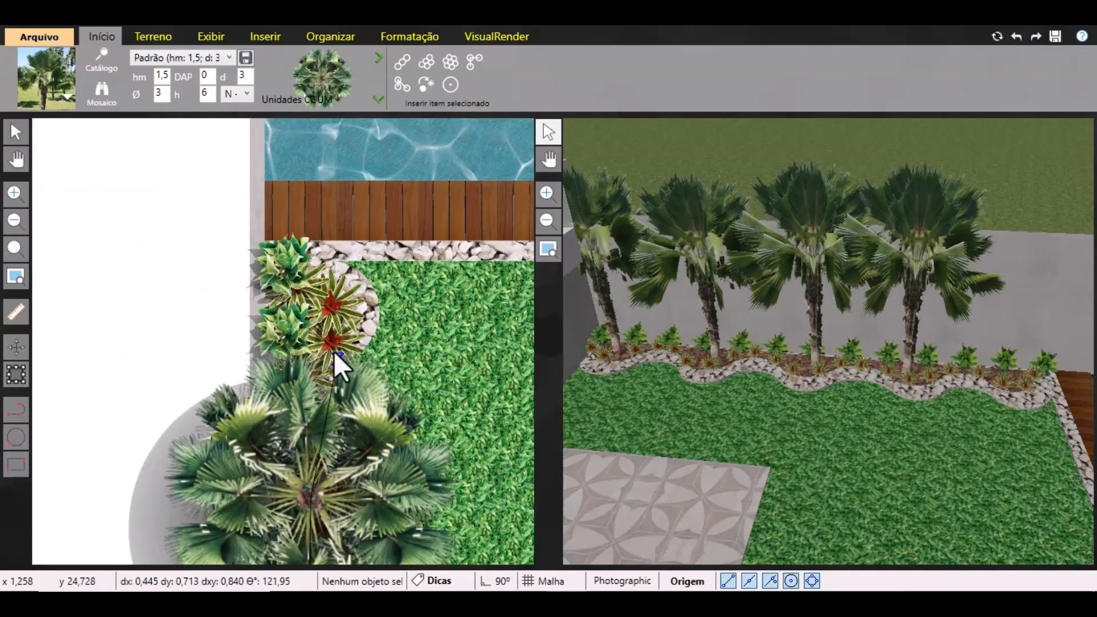
left_click(308, 320)
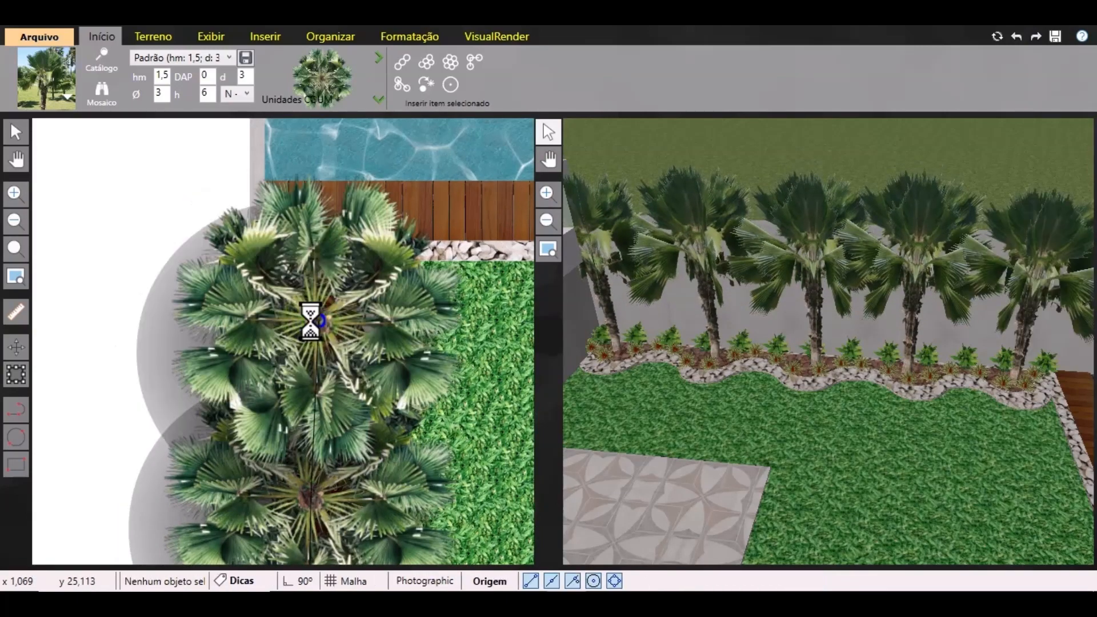
right_click(102, 349)
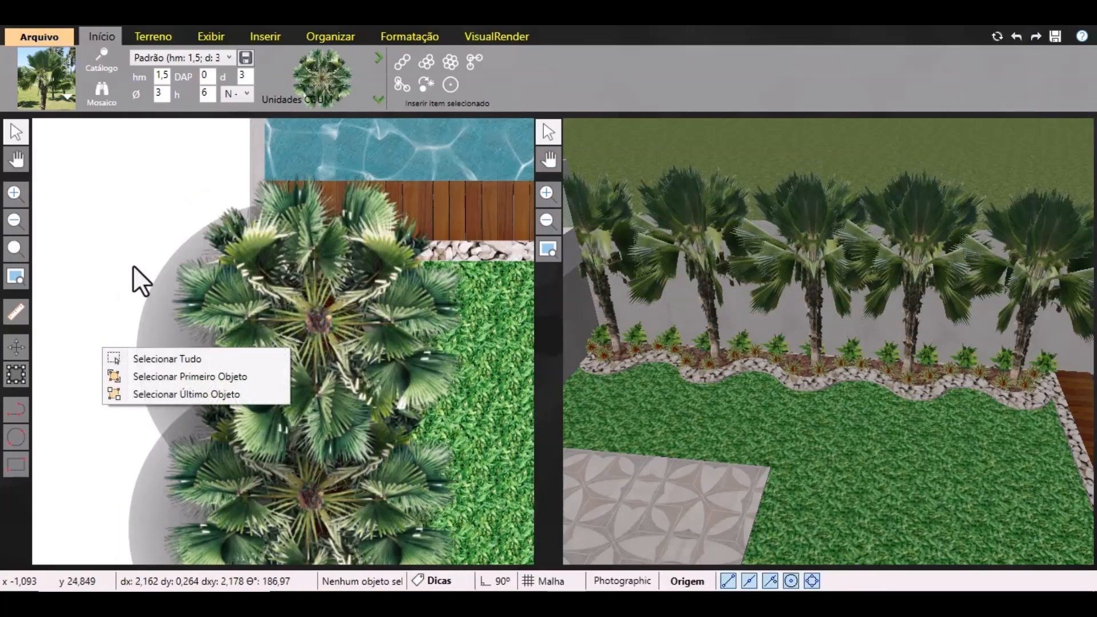
left_click(19, 136)
Select all the matching Copernicia hospita palms and give them a detailed (Detalhado) 2D shadow.
scroll(287, 279, "down", 3)
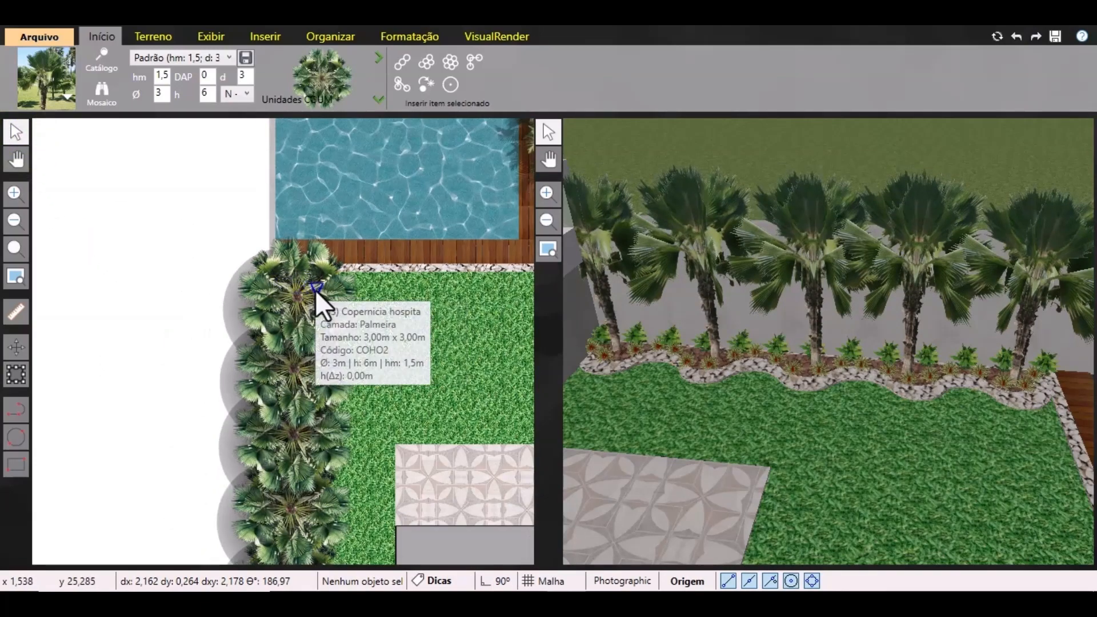
left_click(314, 290)
left_click(411, 36)
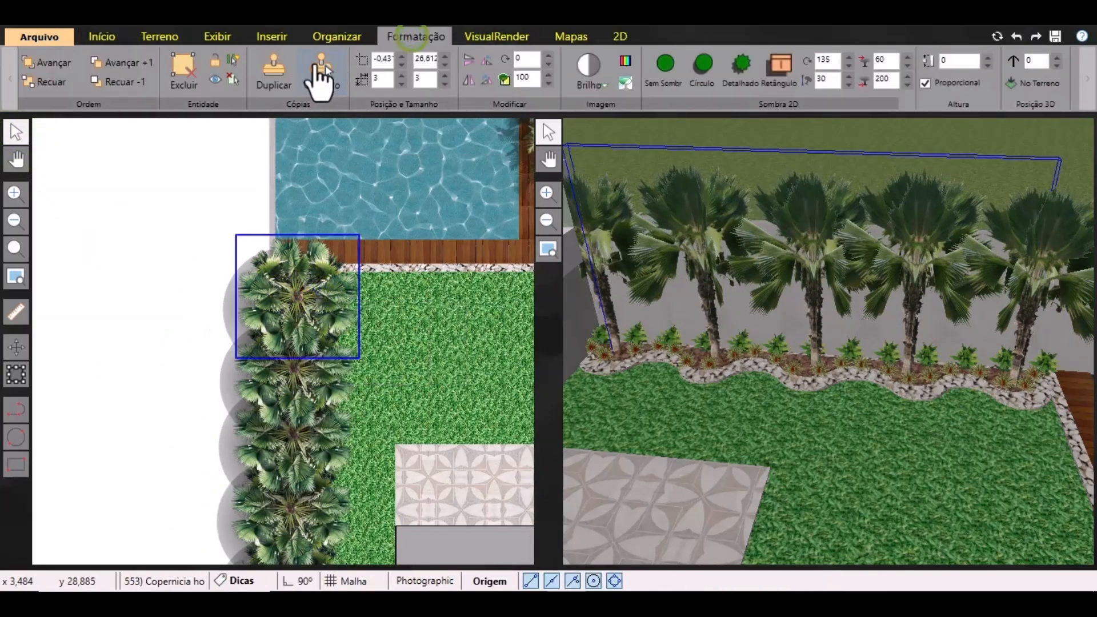
left_click(230, 58)
left_click(630, 68)
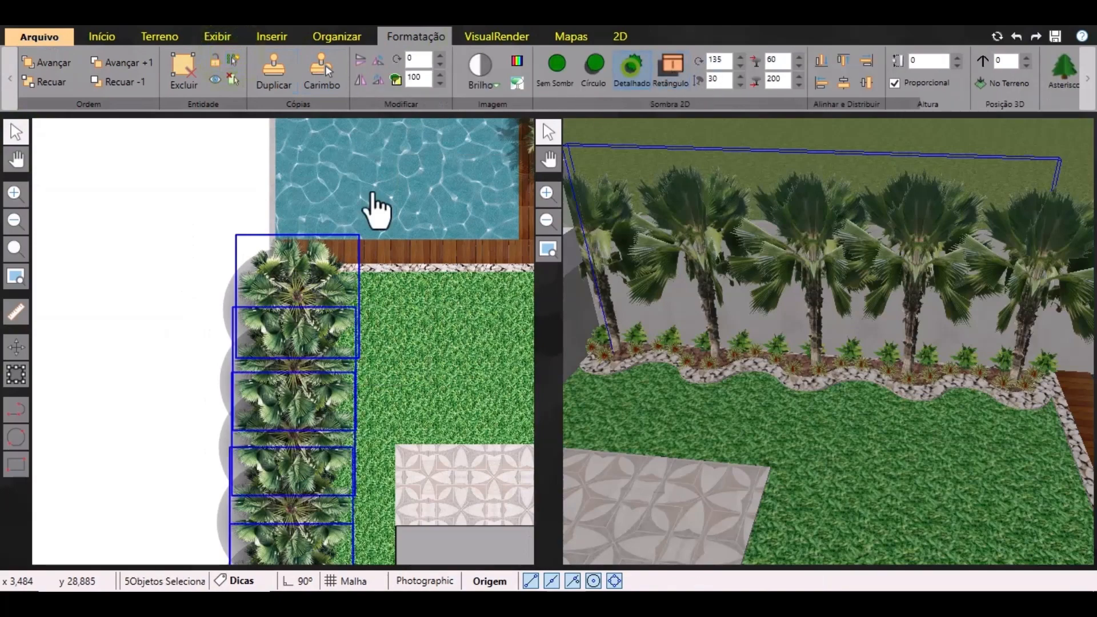
left_click(116, 297)
Examine the planted palm row and the pool area in the plan and from several 3D viewpoints.
scroll(183, 298, "down", 3)
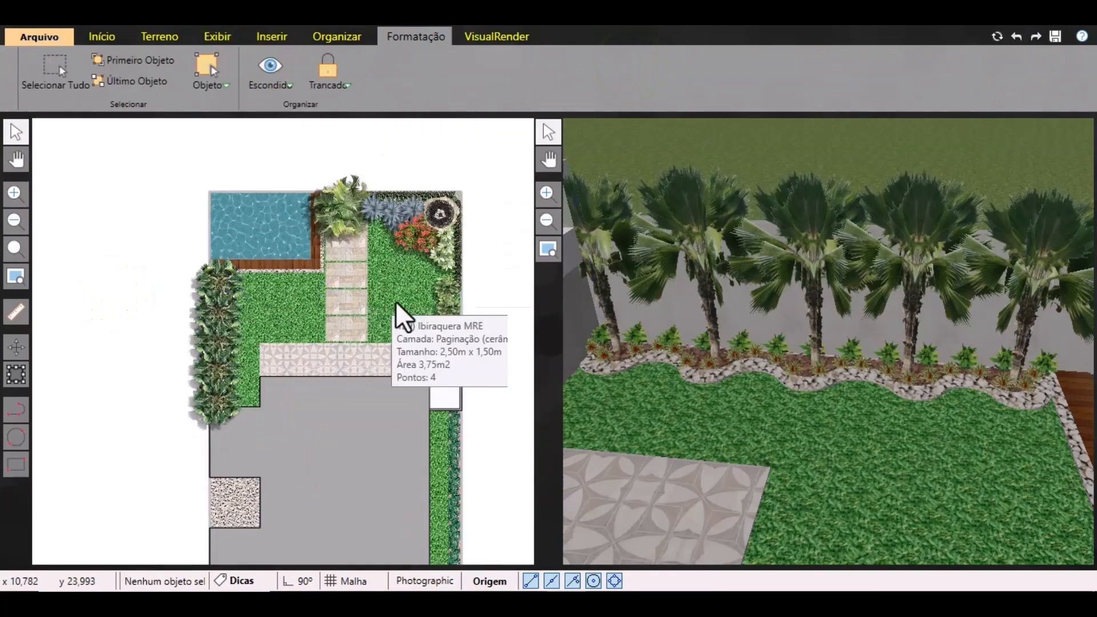
scroll(397, 304, "up", 2)
scroll(903, 397, "down", 2)
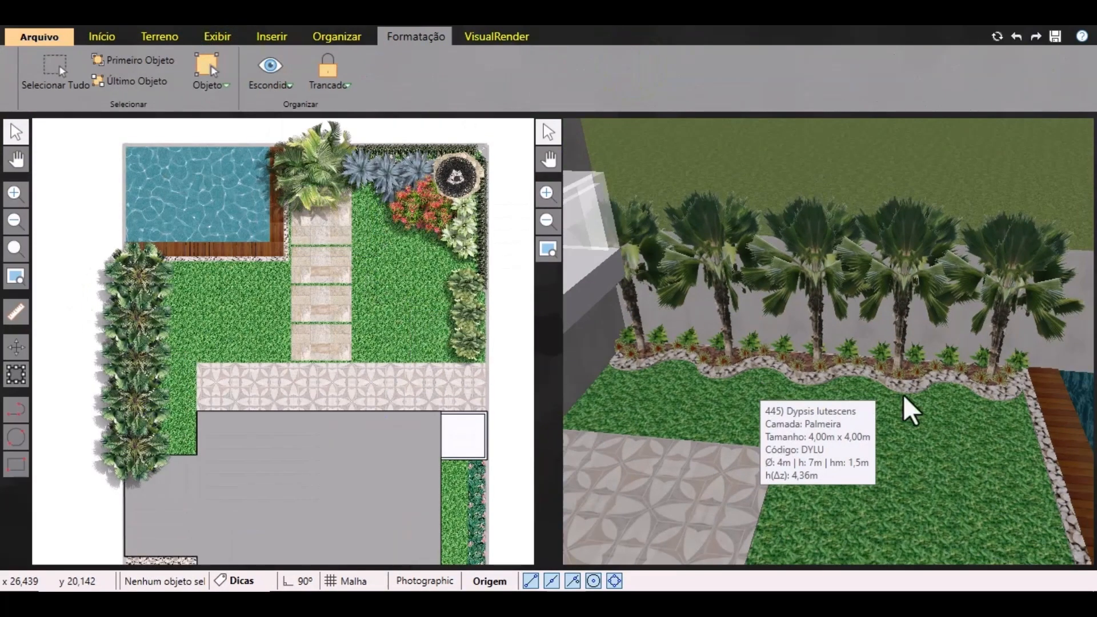
scroll(904, 397, "down", 2)
middle_click_drag(904, 400, 816, 349)
right_click_drag(817, 398, 881, 395)
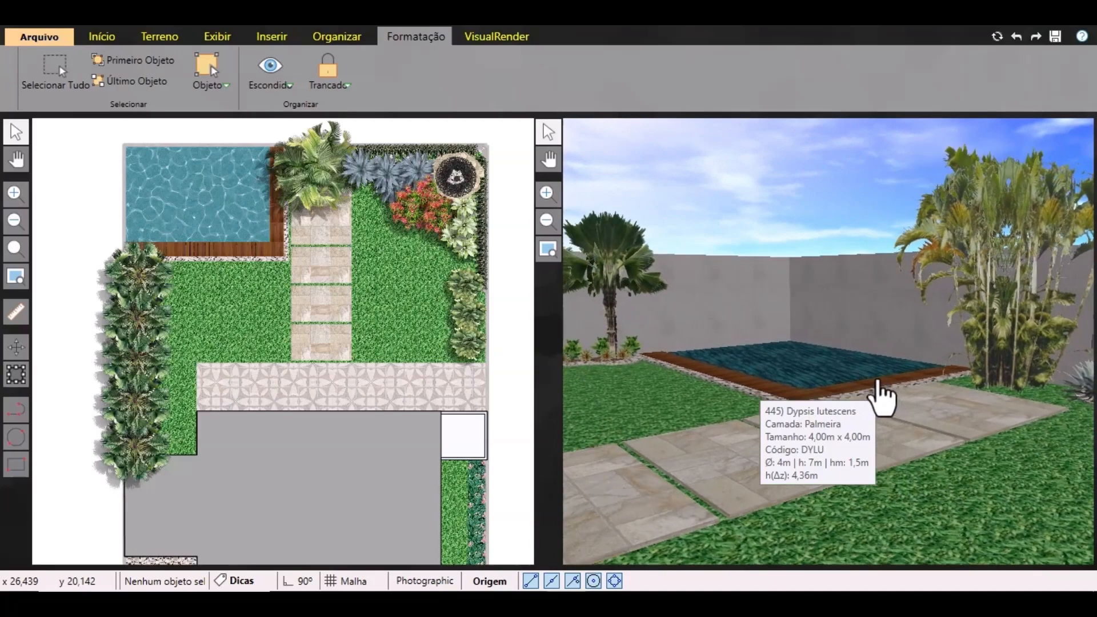
scroll(879, 380, "down", 2)
scroll(838, 404, "down", 2)
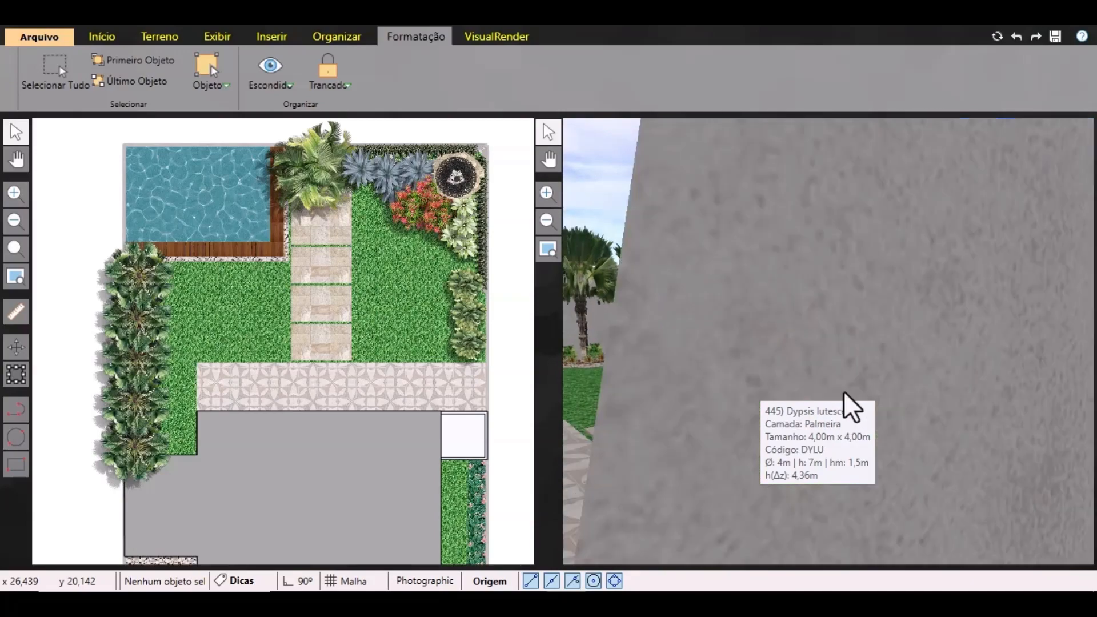
scroll(845, 393, "up", 2)
right_click_drag(838, 395, 660, 436)
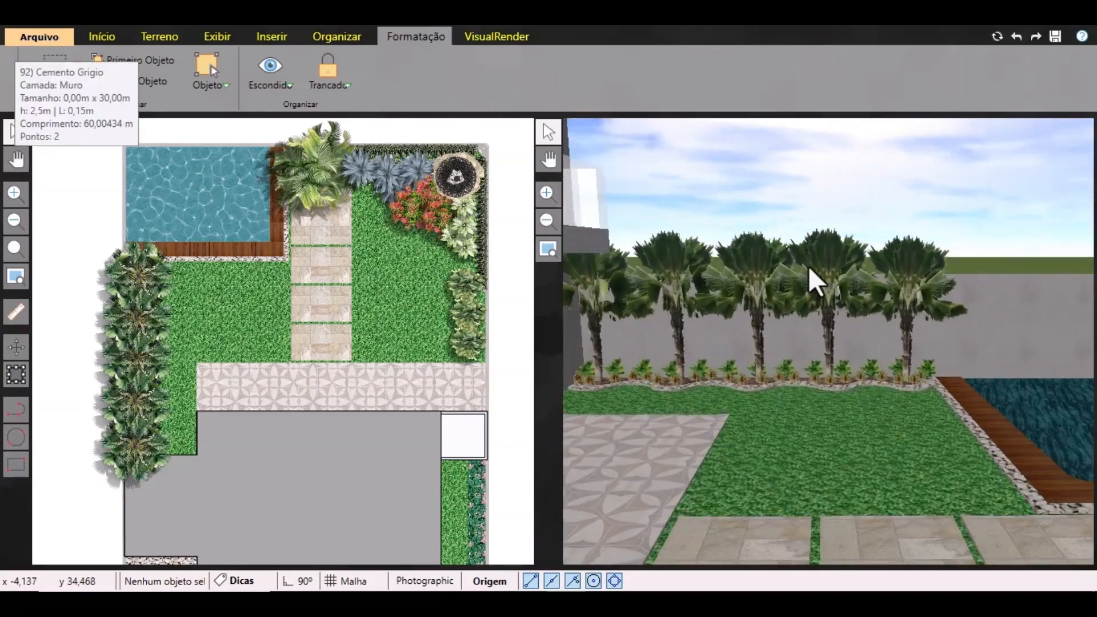
Draw a circle about 1.63 by 1.66 m on the lawn between the palm row and the stone path.
scroll(191, 314, "up", 4)
middle_click_drag(326, 335, 233, 374)
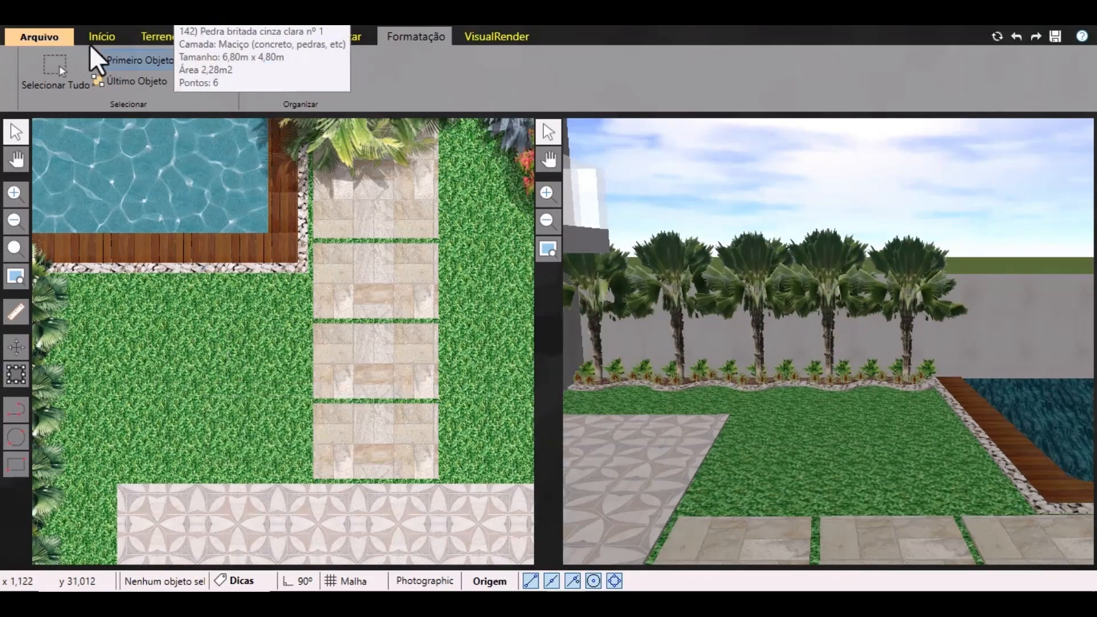
left_click(16, 437)
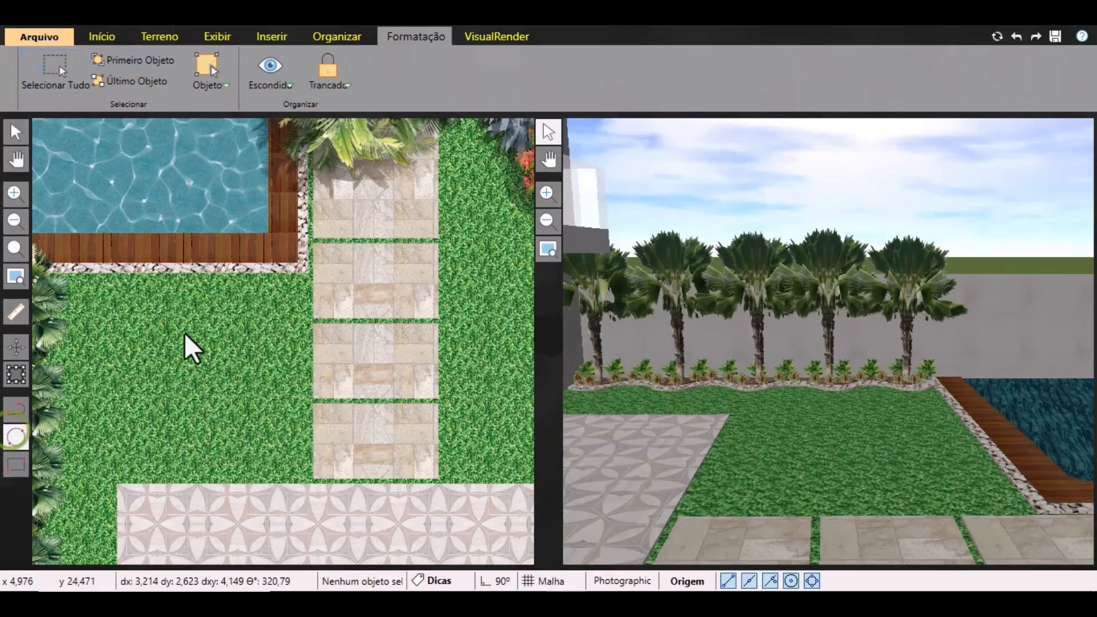
left_click(172, 345)
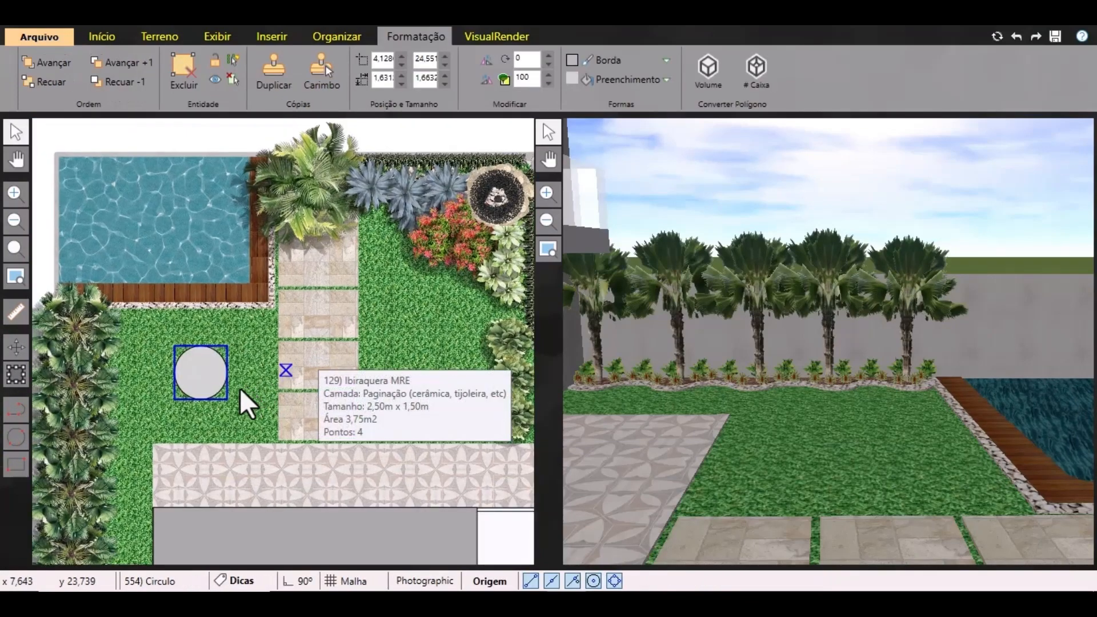
middle_click_drag(239, 388, 230, 390)
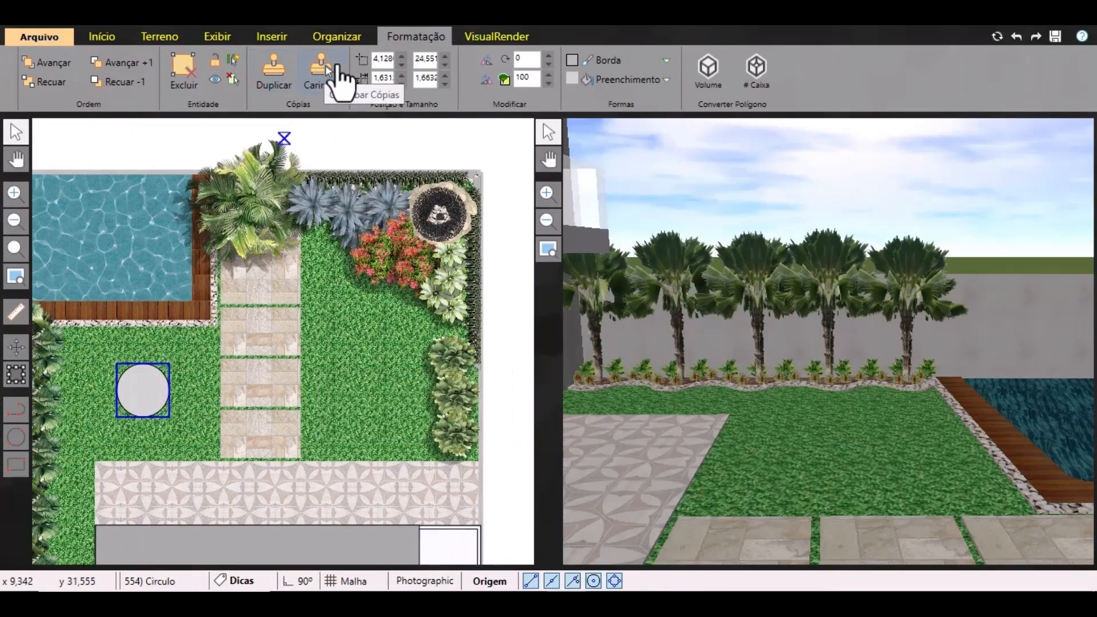
Stamp a copy of the circle on the lawn across the stone path and shift it slightly into place.
left_click(323, 72)
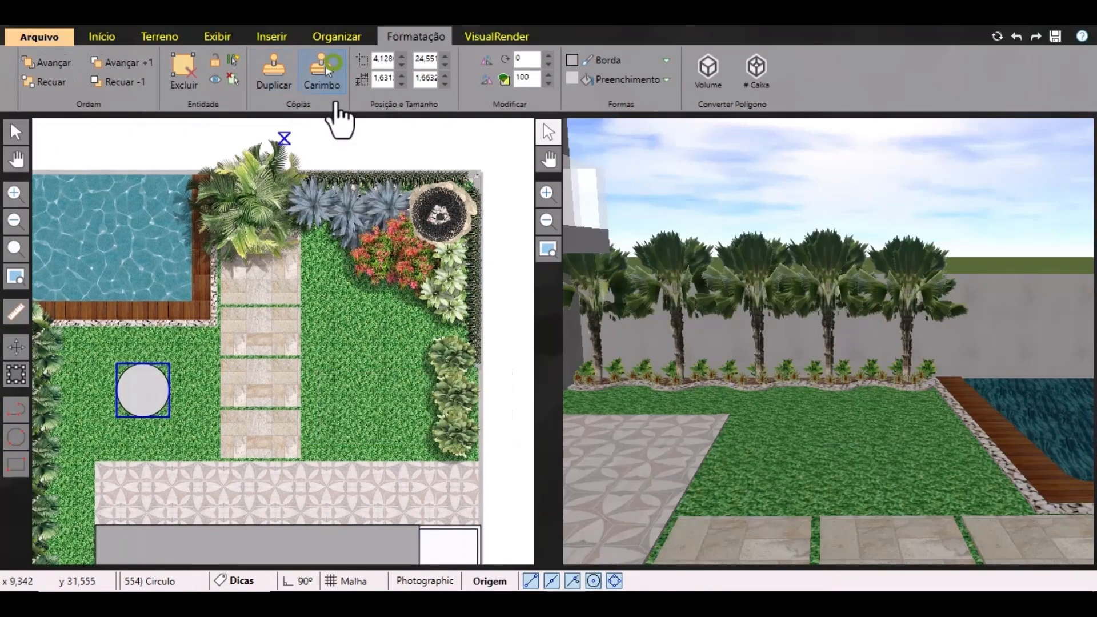
left_click(368, 385)
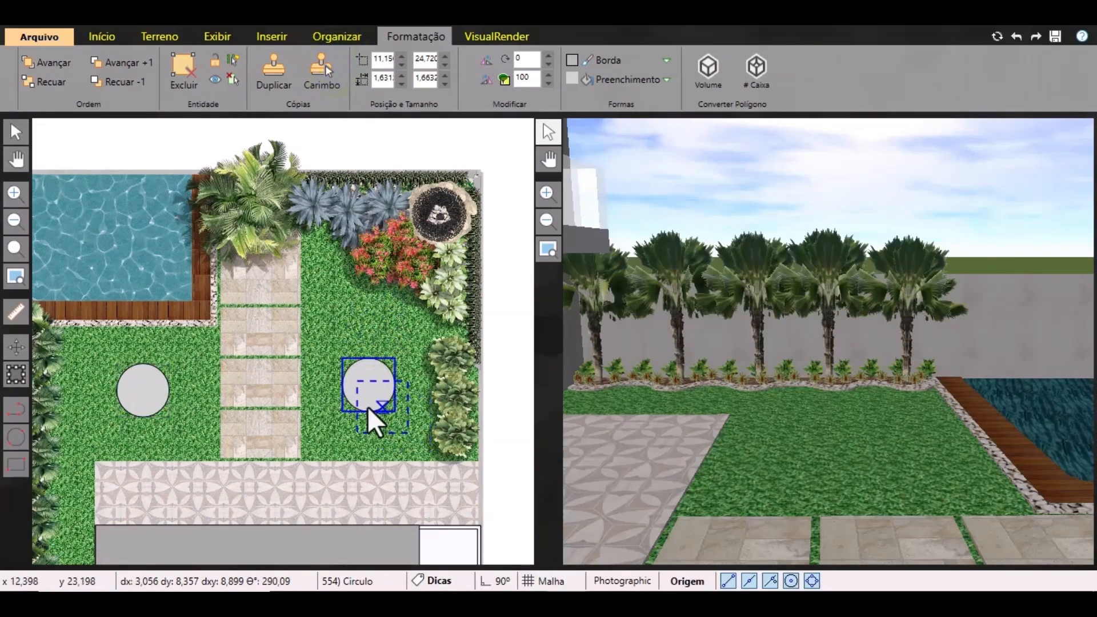
left_click(16, 132)
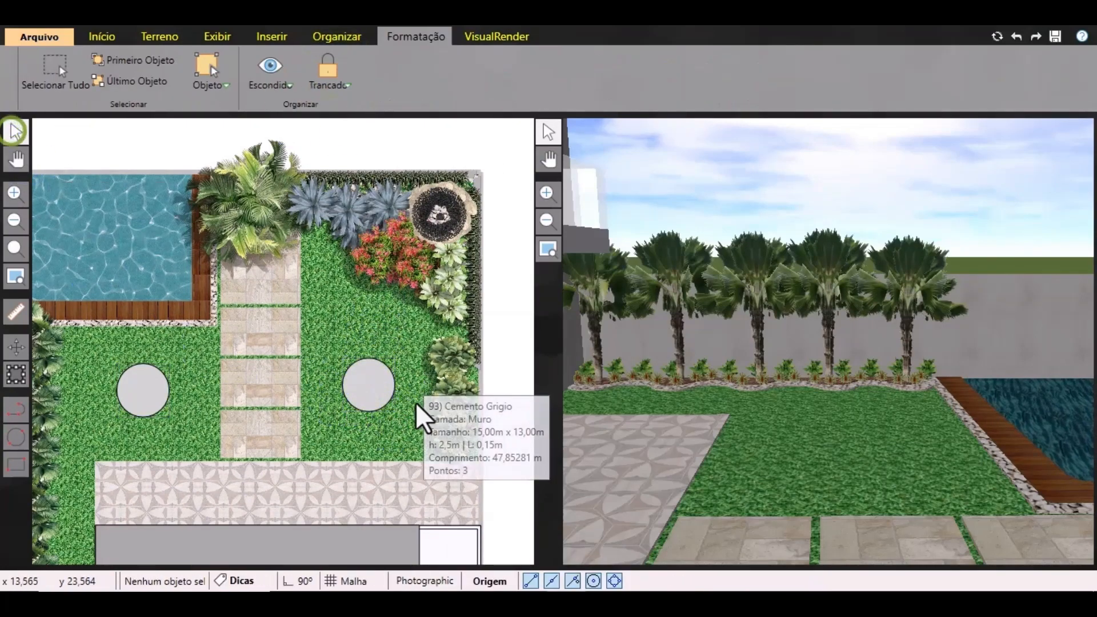
left_click(353, 385)
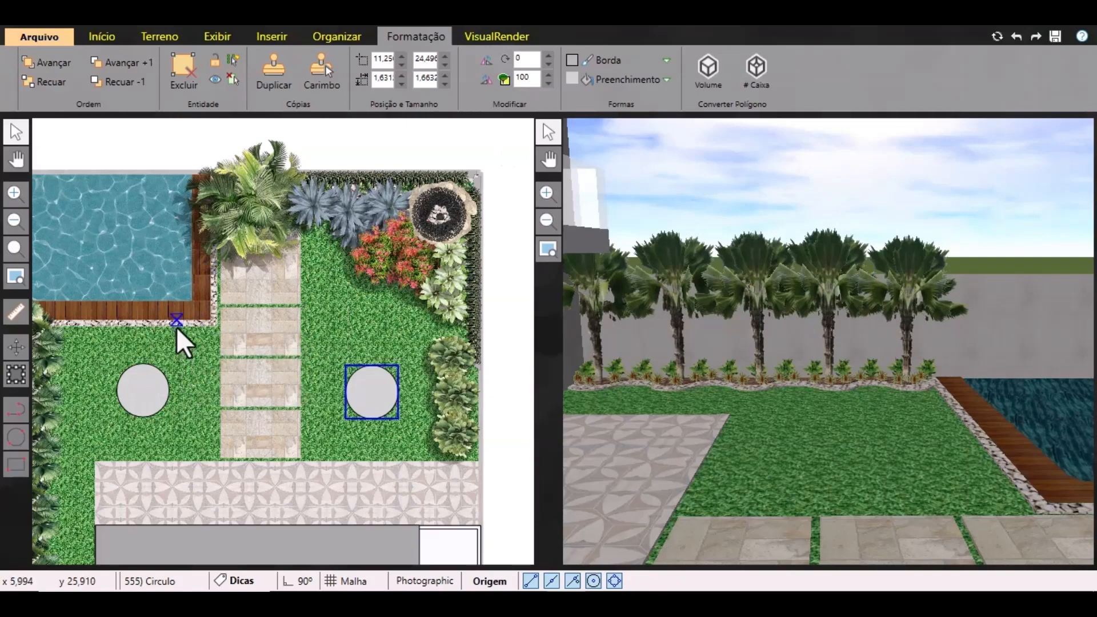
Set the pool border's gravel, Pedra britada cinza clara nº 1, as the current item to insert.
scroll(176, 327, "up", 4)
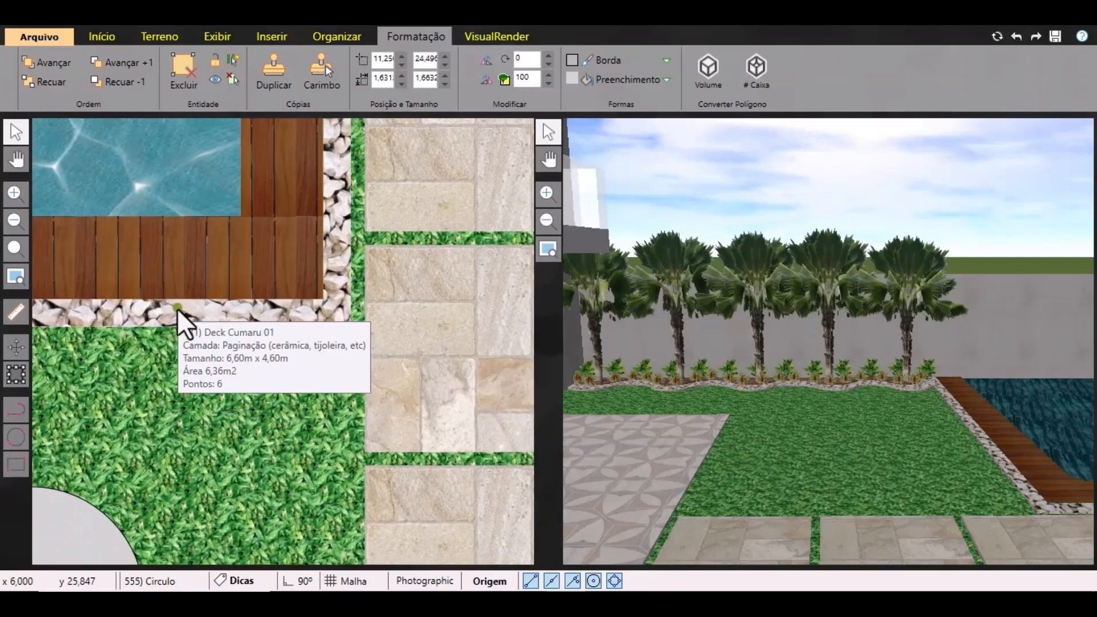
left_click(179, 308)
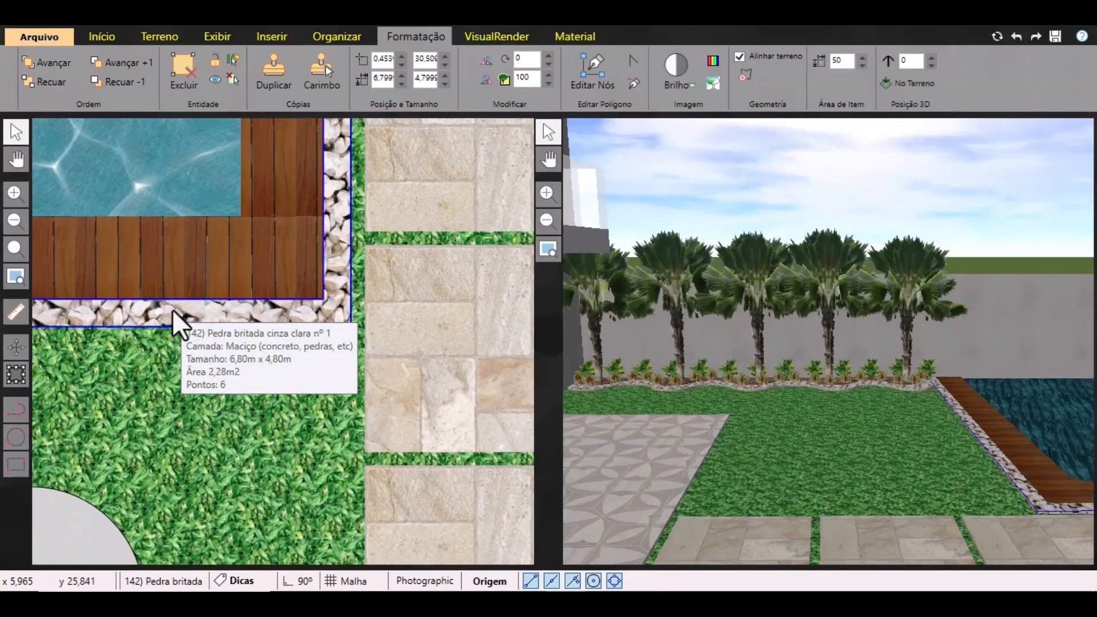
double_click(172, 309)
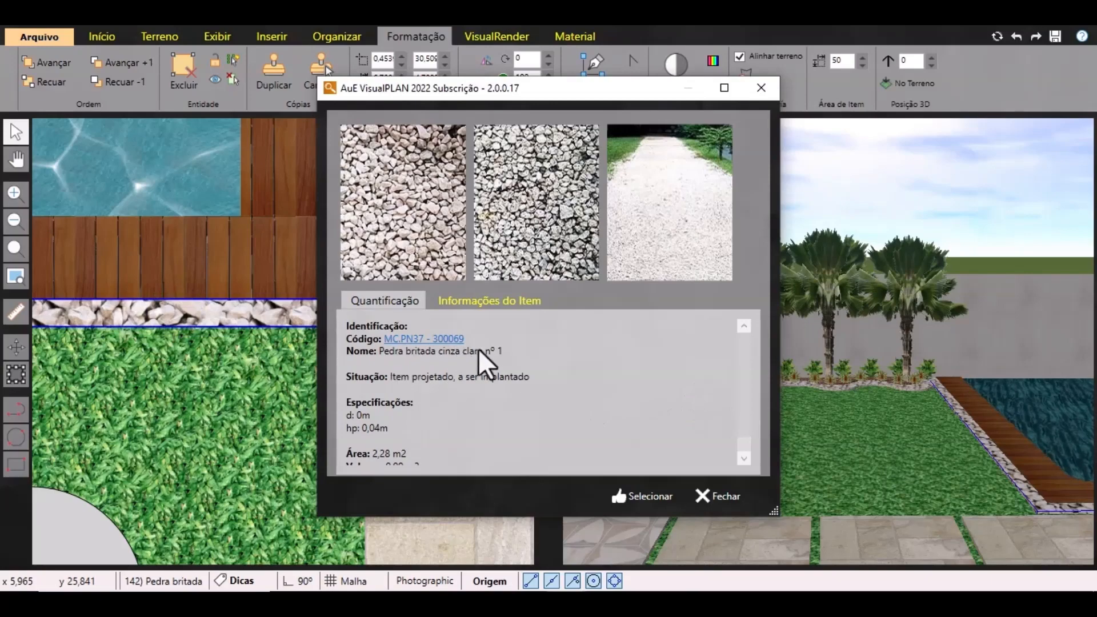
left_click(635, 498)
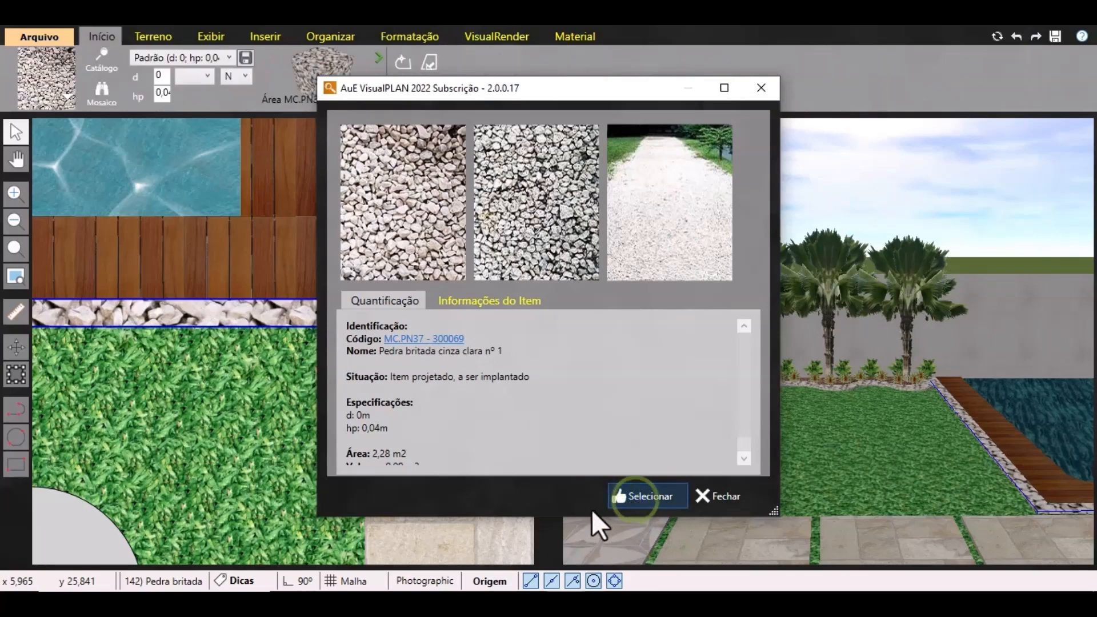
left_click(726, 498)
Convert both circles on the lawns into gravel areas of Pedra britada cinza clara nº 1.
scroll(177, 440, "up", 3)
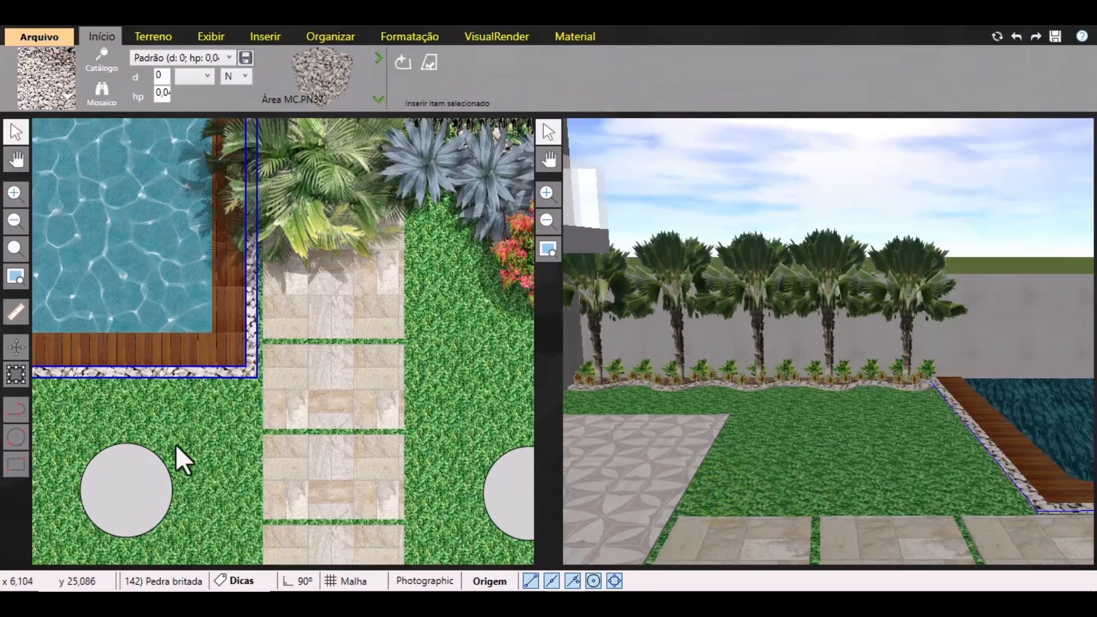
scroll(194, 409, "down", 2)
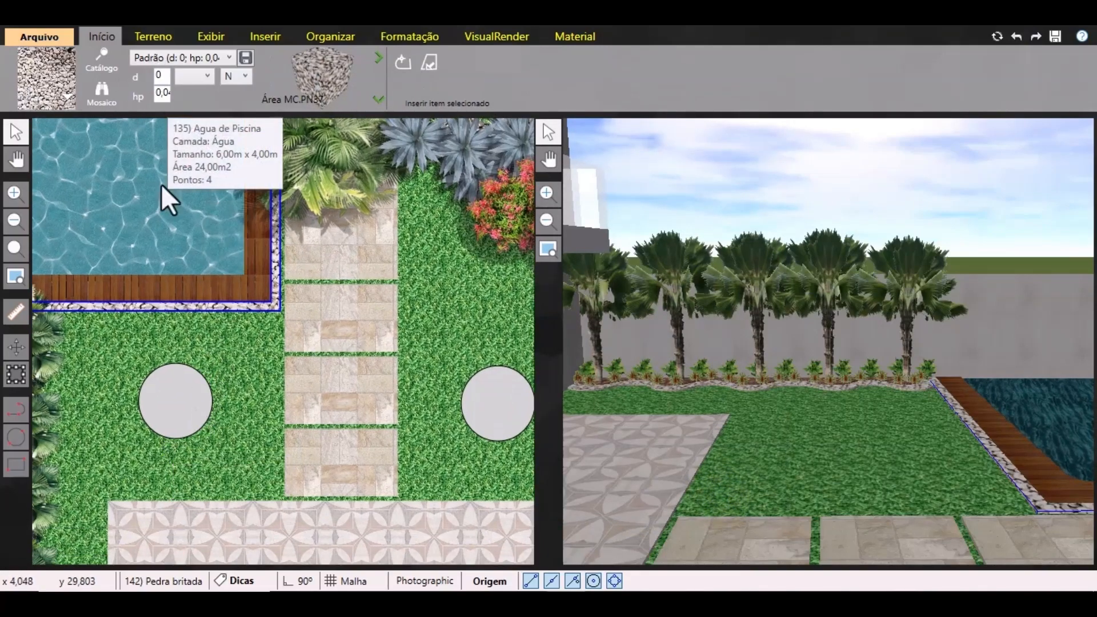
left_click(177, 407)
left_click(431, 64)
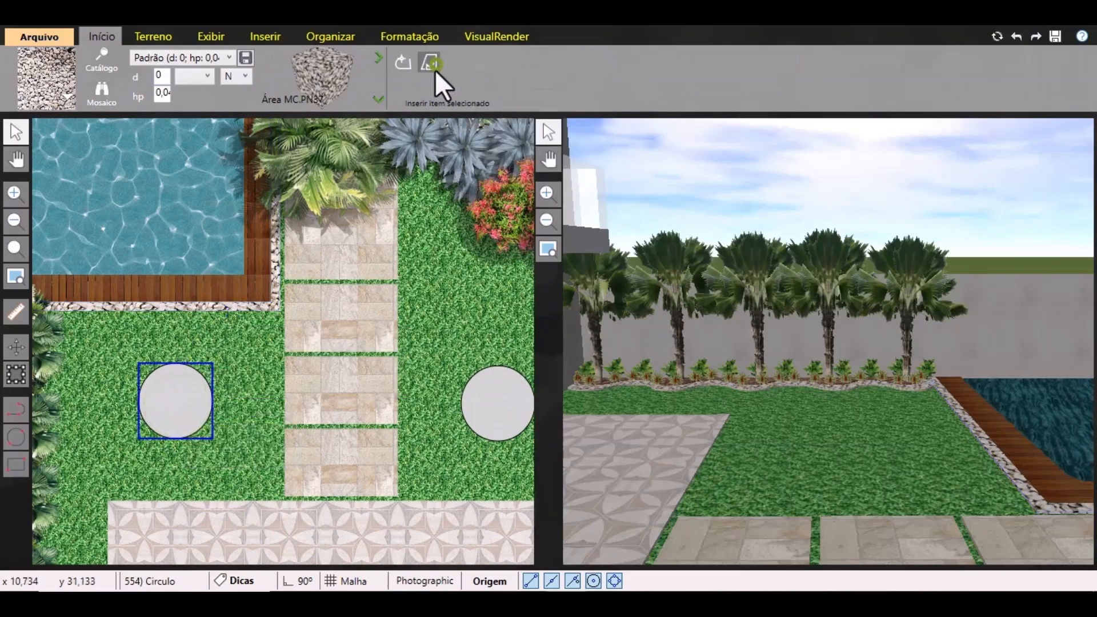
left_click(510, 413)
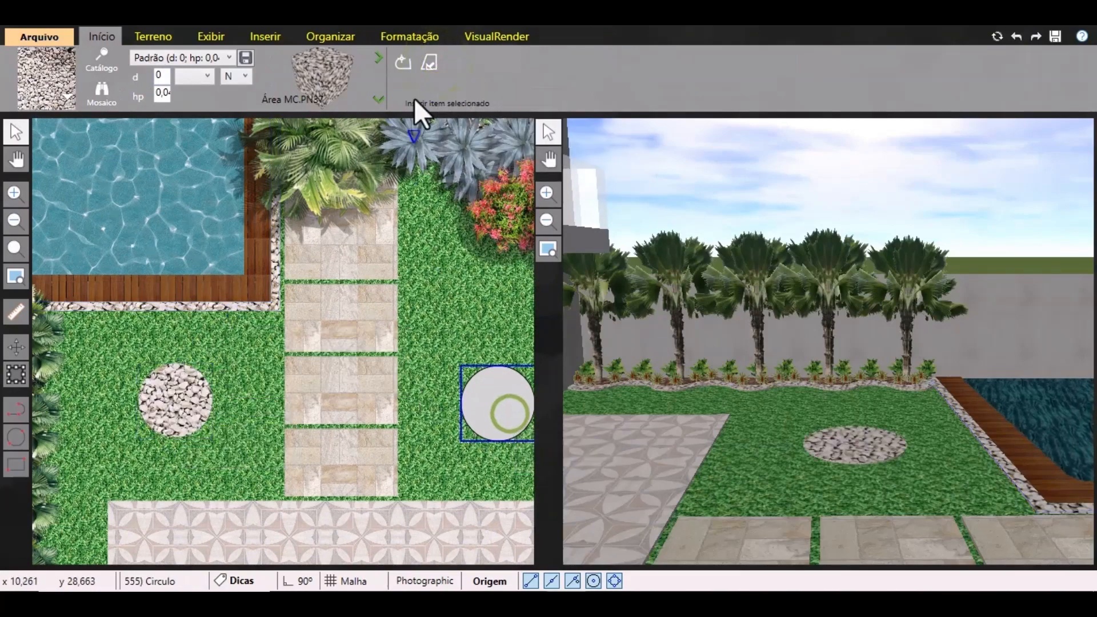
left_click(430, 60)
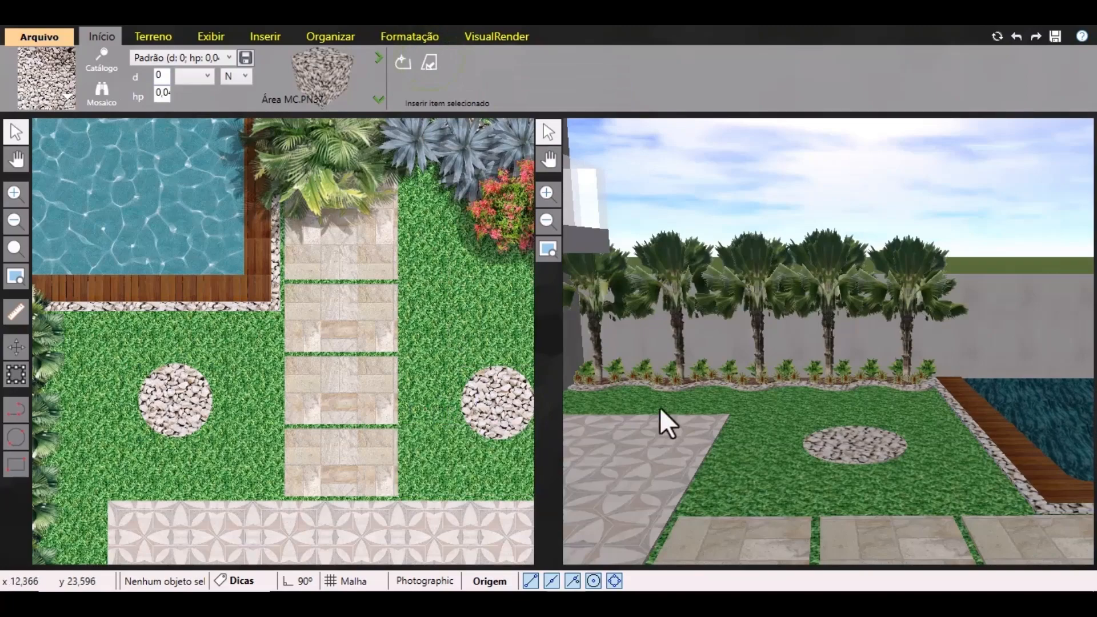
Examine the two gravel circles beside the stone path from several 3D viewpoints.
right_click_drag(851, 451, 548, 514)
middle_click_drag(781, 413, 1095, 313)
right_click_drag(966, 365, 779, 338)
middle_click_drag(780, 338, 776, 370)
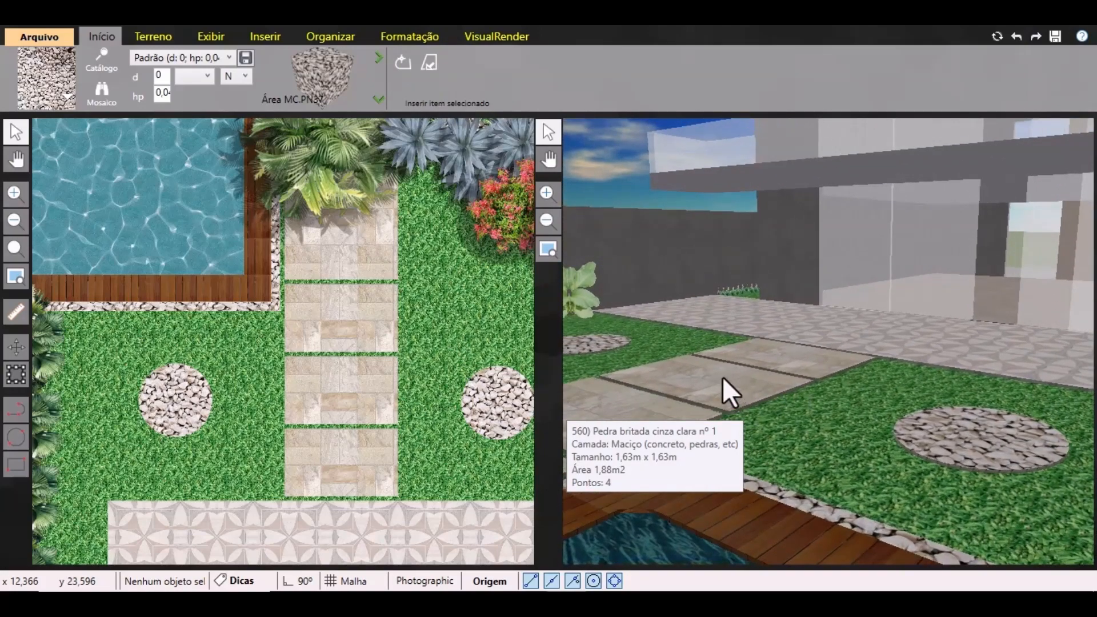
right_click_drag(734, 372, 540, 486)
middle_click_drag(763, 312, 901, 281)
right_click_drag(902, 282, 898, 377)
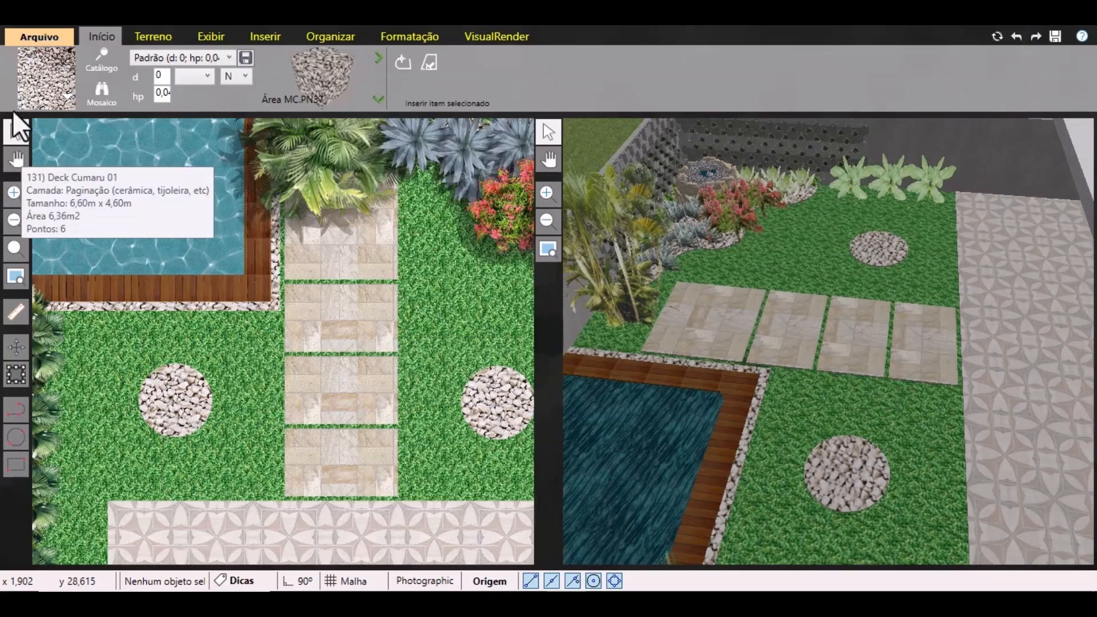
Search the plant catalogue for MAEM and choose the matching tree as the item to insert.
left_click(66, 95)
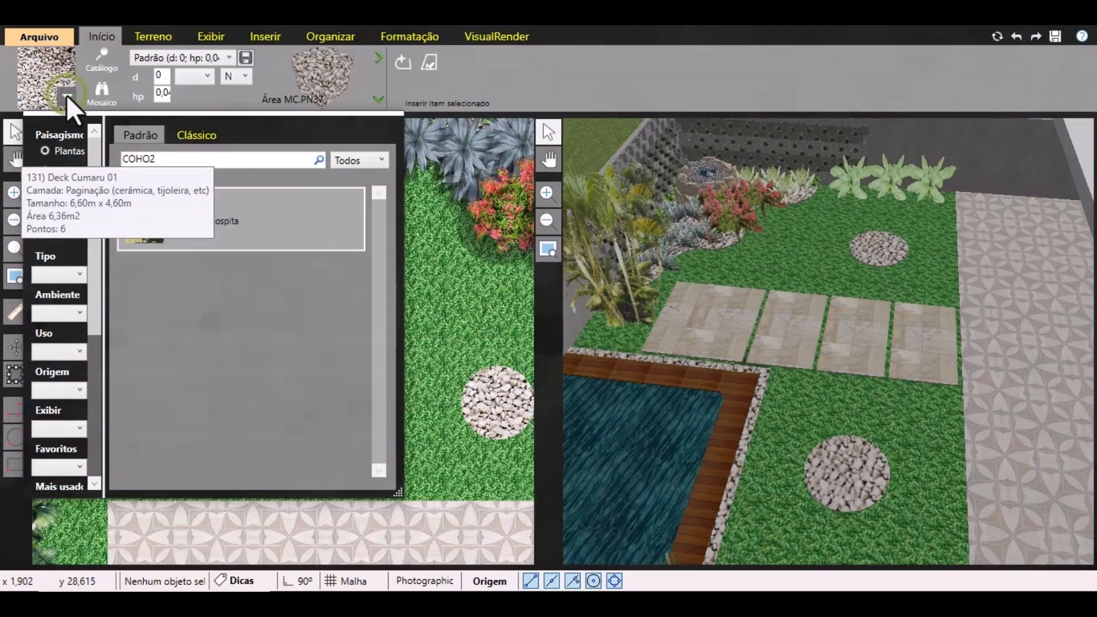
double_click(151, 159)
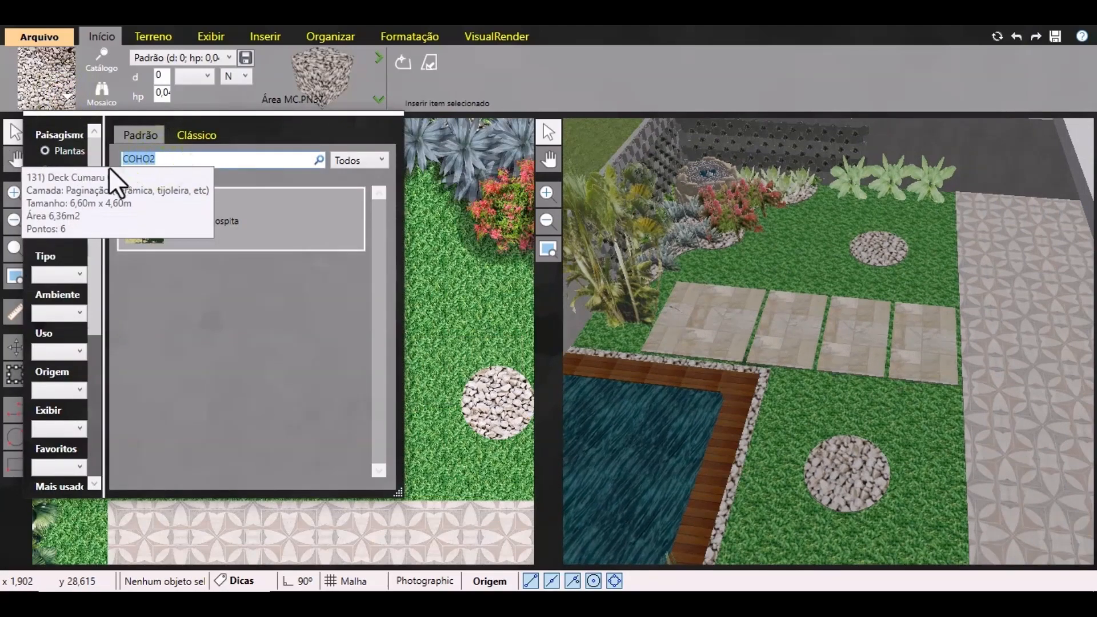
type("MAEM")
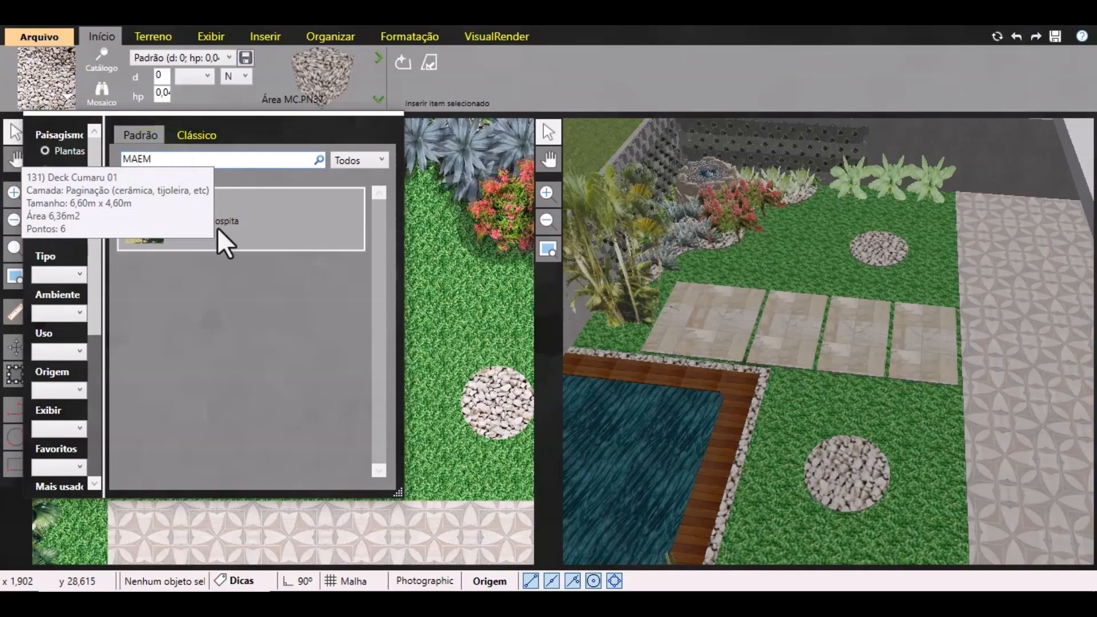
left_click(245, 304)
left_click(247, 215)
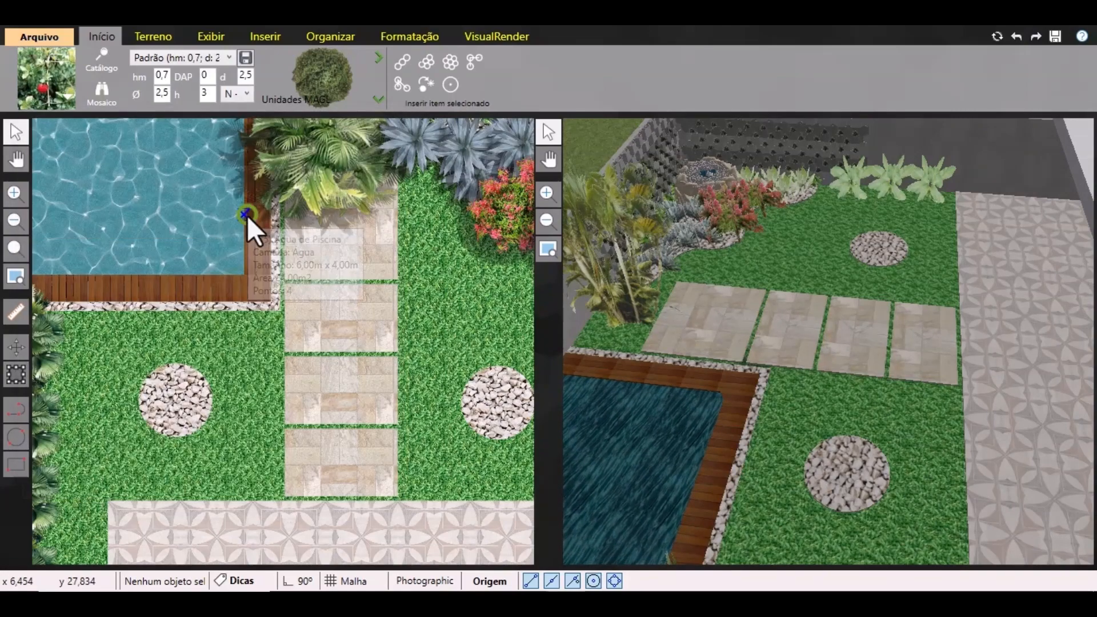
Plant one MAEM tree at the centre of the gravel circle between the stone path and the perimeter planting.
left_click(450, 86)
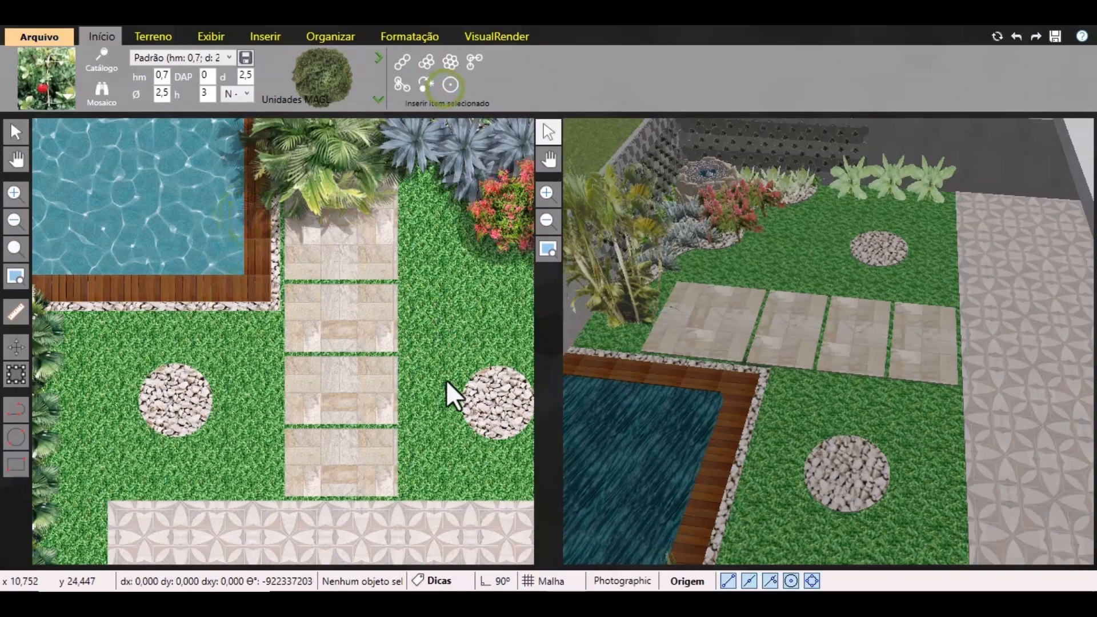
scroll(377, 423, "up", 6)
scroll(377, 423, "up", 1)
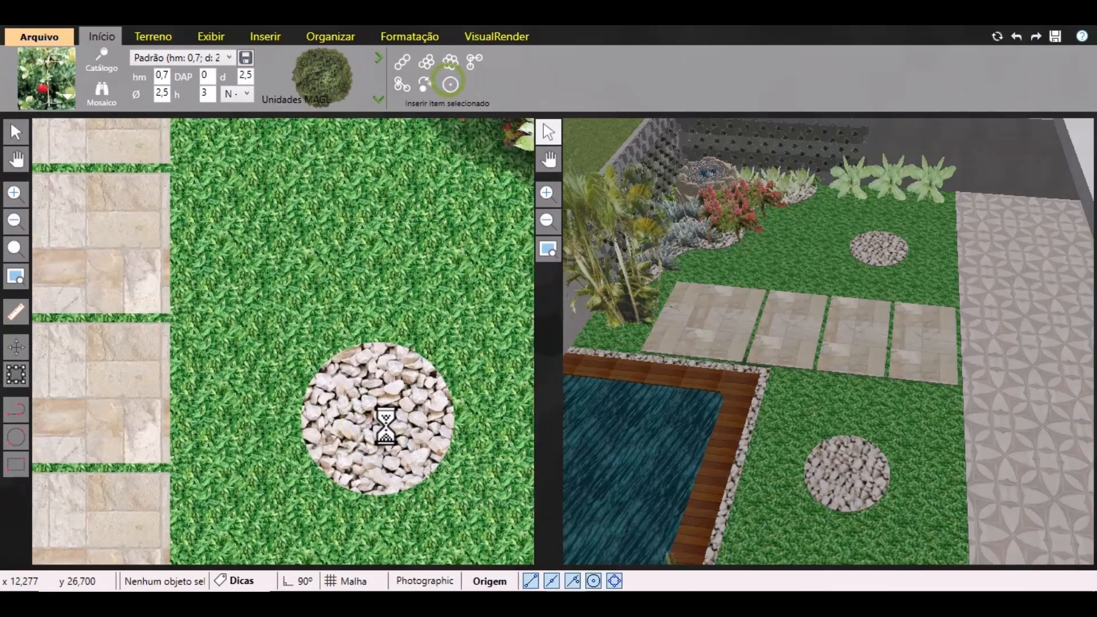
left_click(379, 421)
scroll(380, 406, "down", 1)
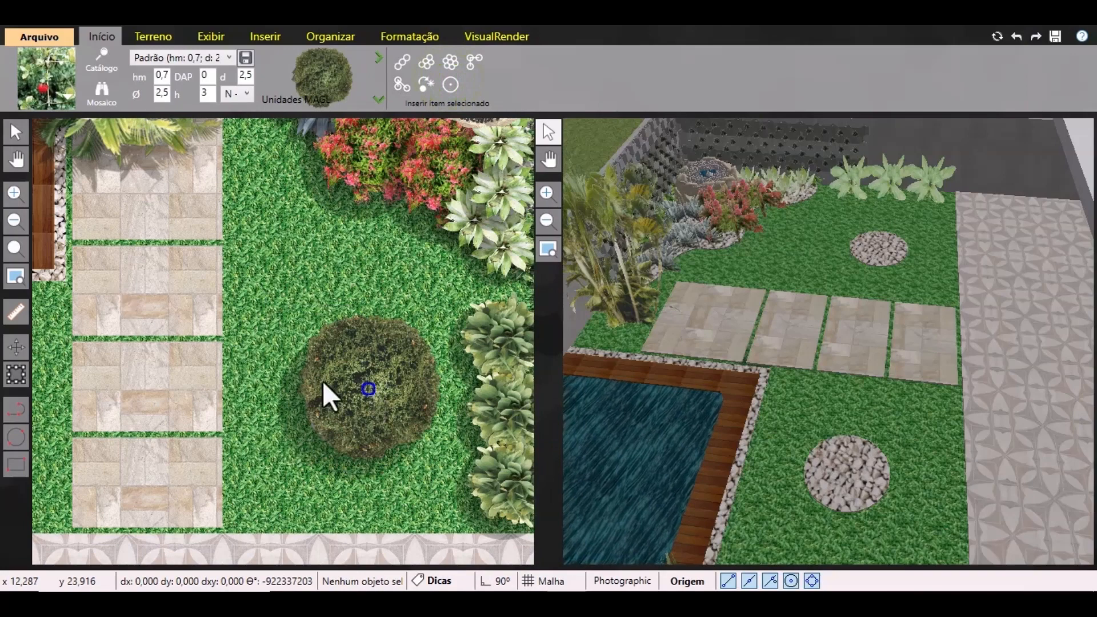
left_click(359, 408)
Give the planted Malpighia tree a detailed (Detalhado) 2D shadow and clear the selection.
scroll(743, 228, "up", 2)
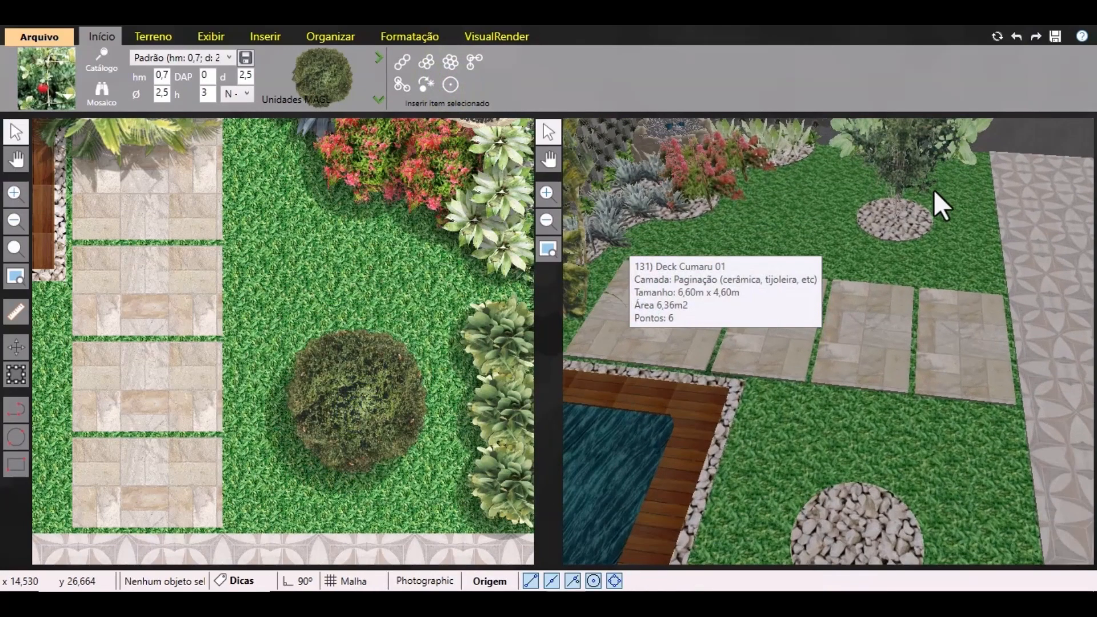
left_click(898, 186)
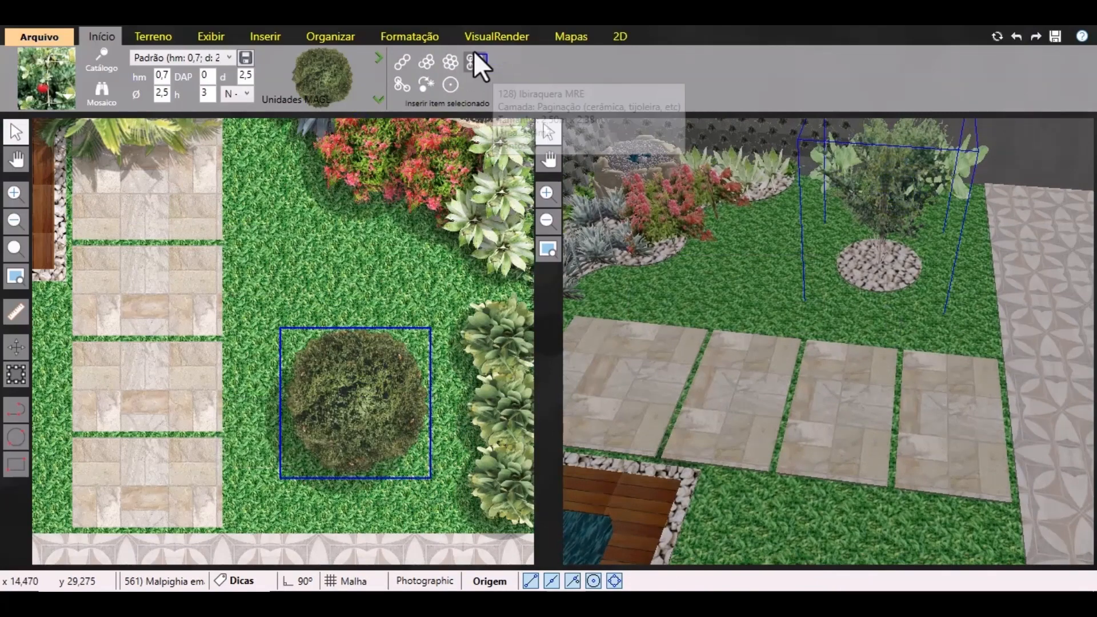
left_click(403, 36)
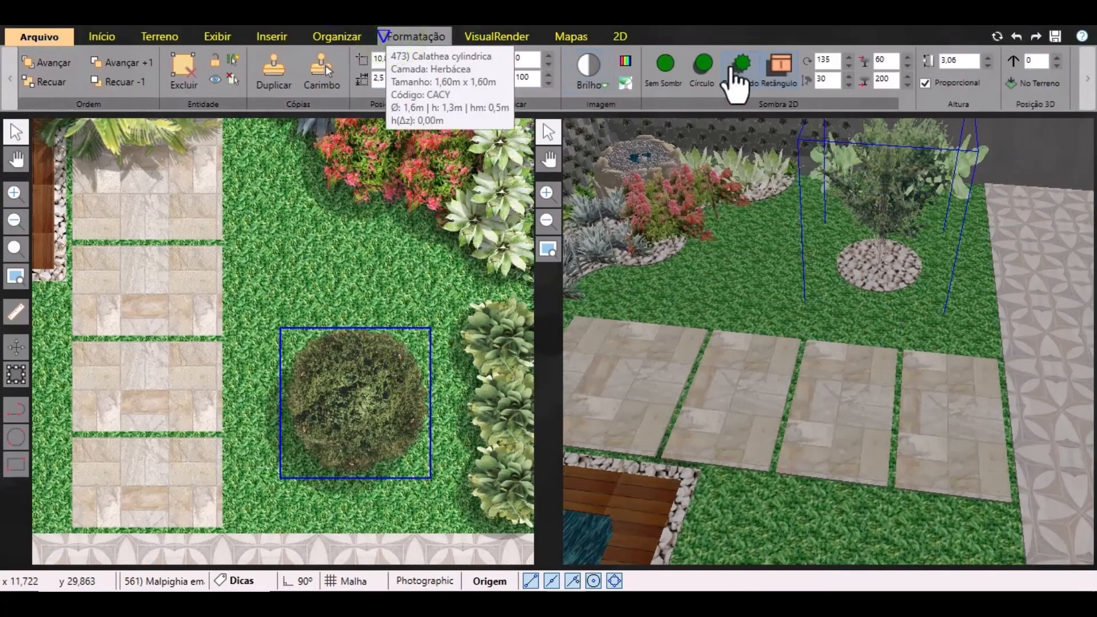
scroll(374, 421, "down", 2)
right_click(358, 367)
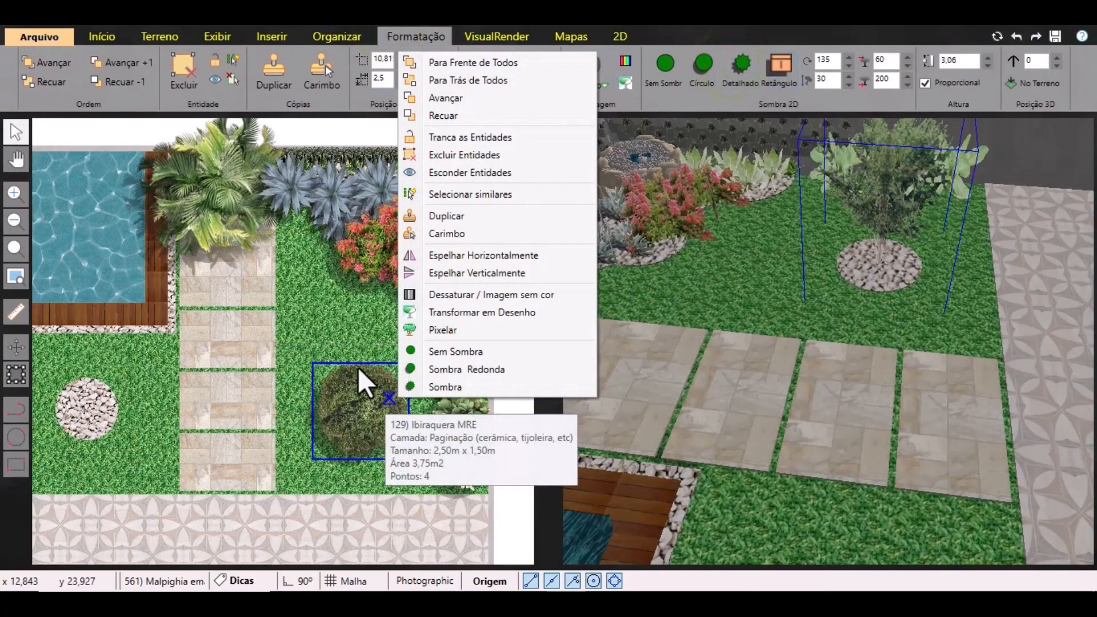
key("Escape")
scroll(319, 306, "down", 3)
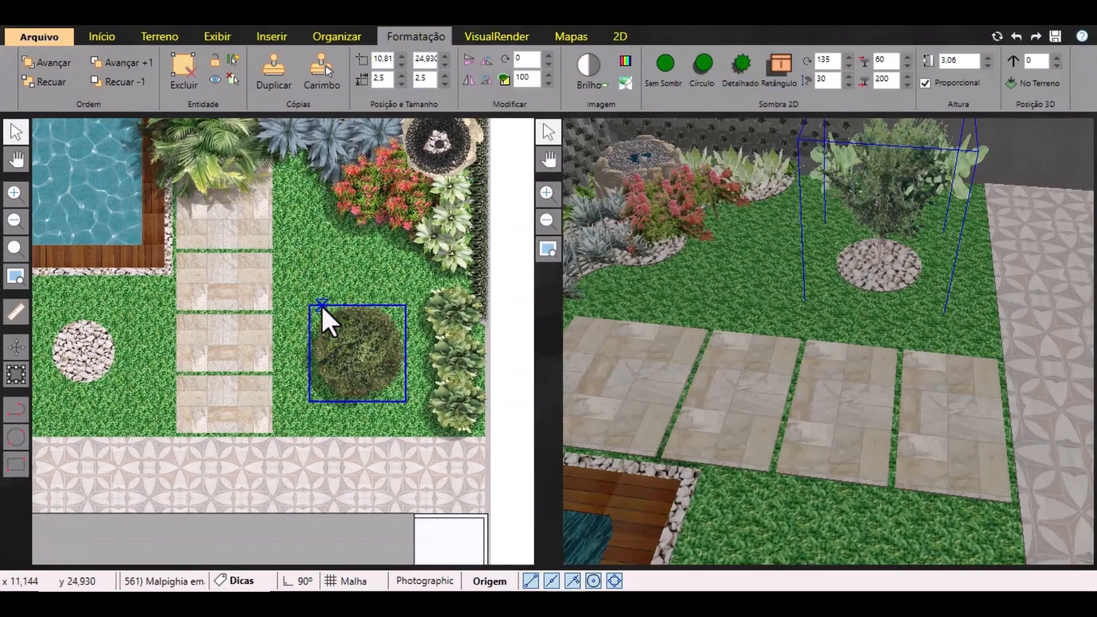
left_click(145, 137)
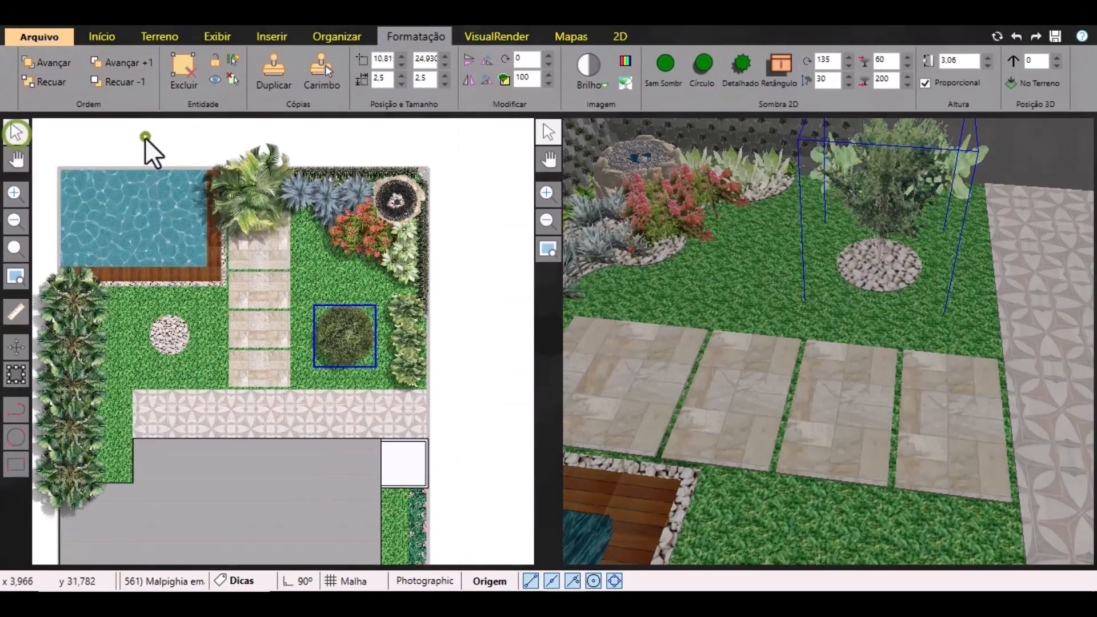
right_click(473, 342)
left_click(473, 318)
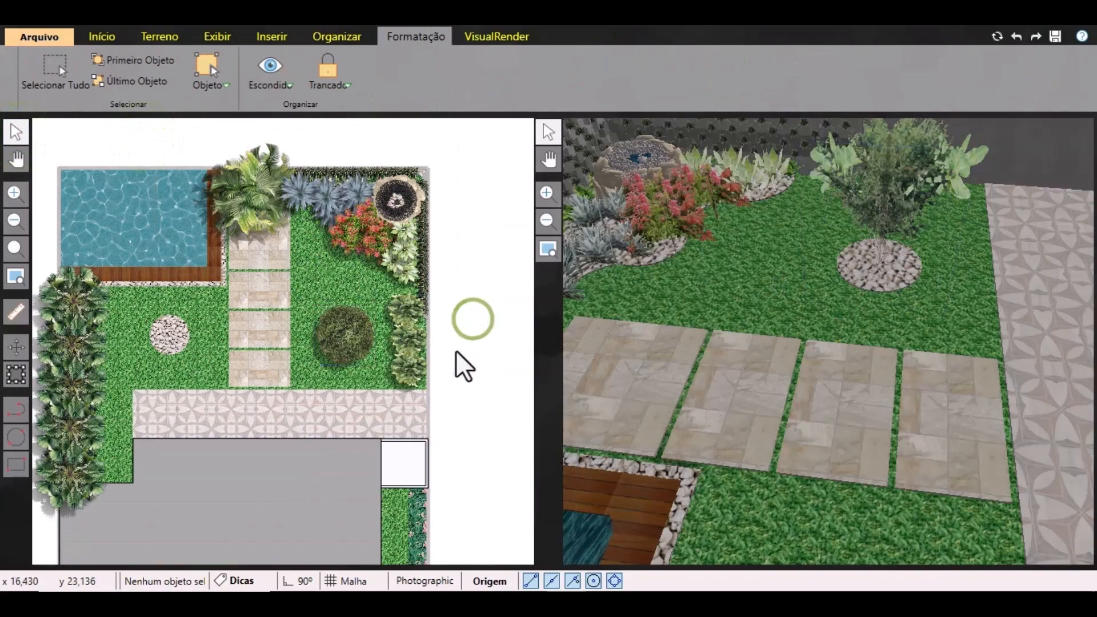
Filter the item catalogue to furniture of the Lareiras type.
middle_click_drag(455, 353, 525, 349)
scroll(205, 323, "up", 2)
left_click(92, 42)
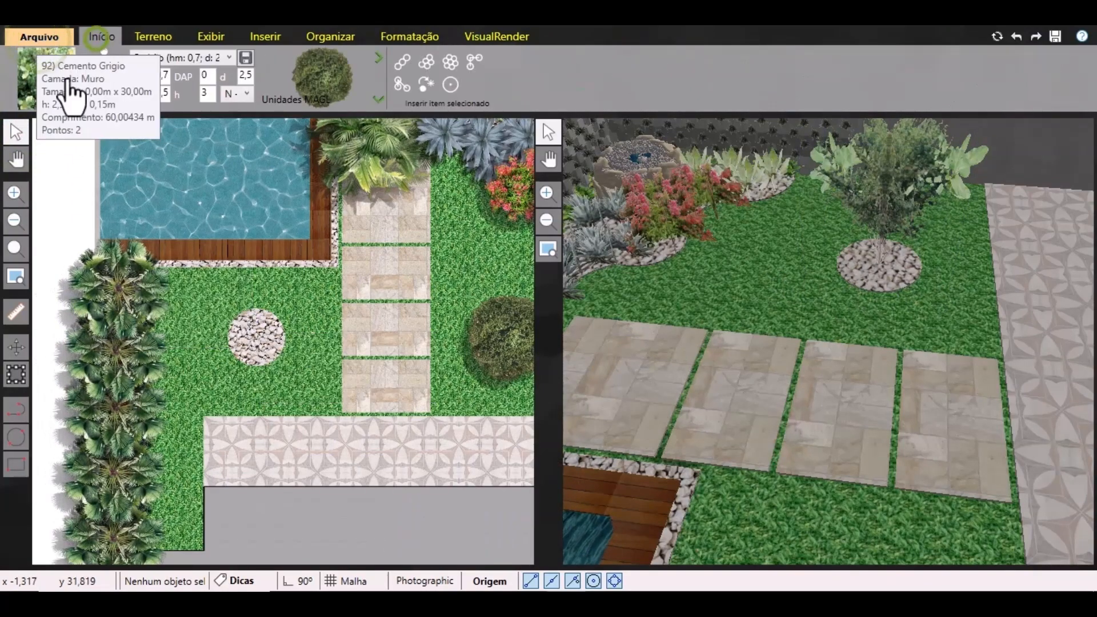
left_click(54, 84)
left_click(56, 171)
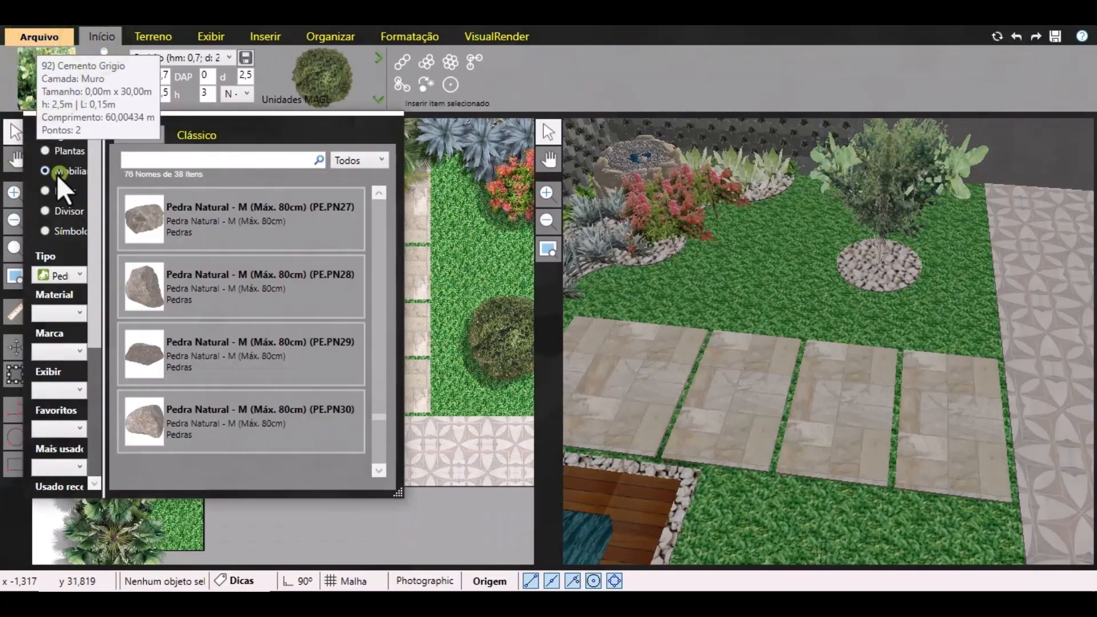
left_click(55, 275)
scroll(91, 367, "up", 1)
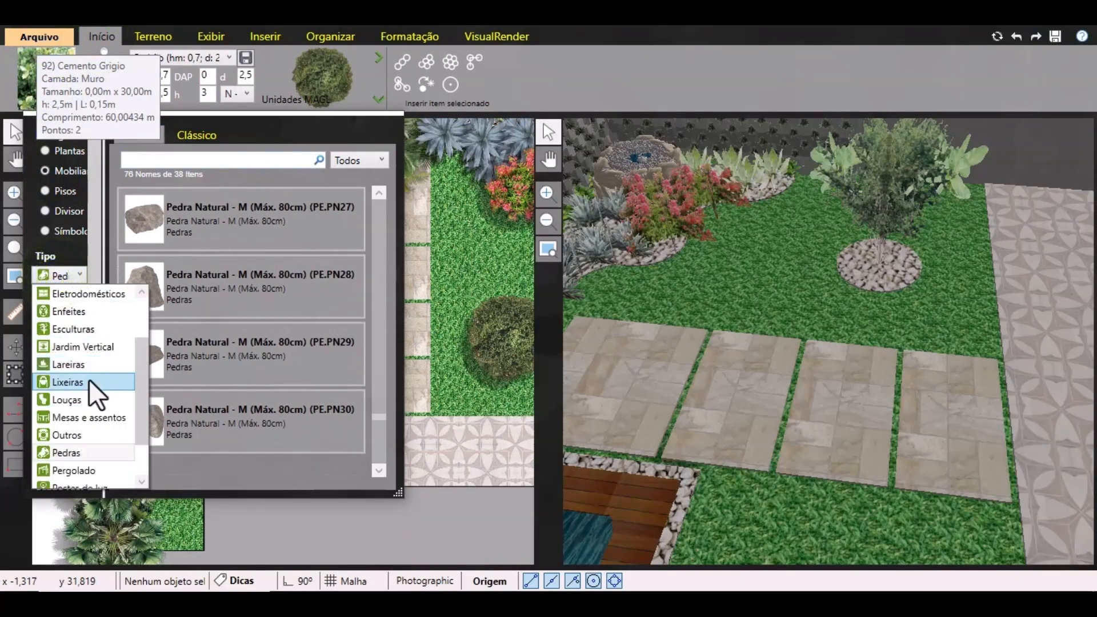
left_click(89, 365)
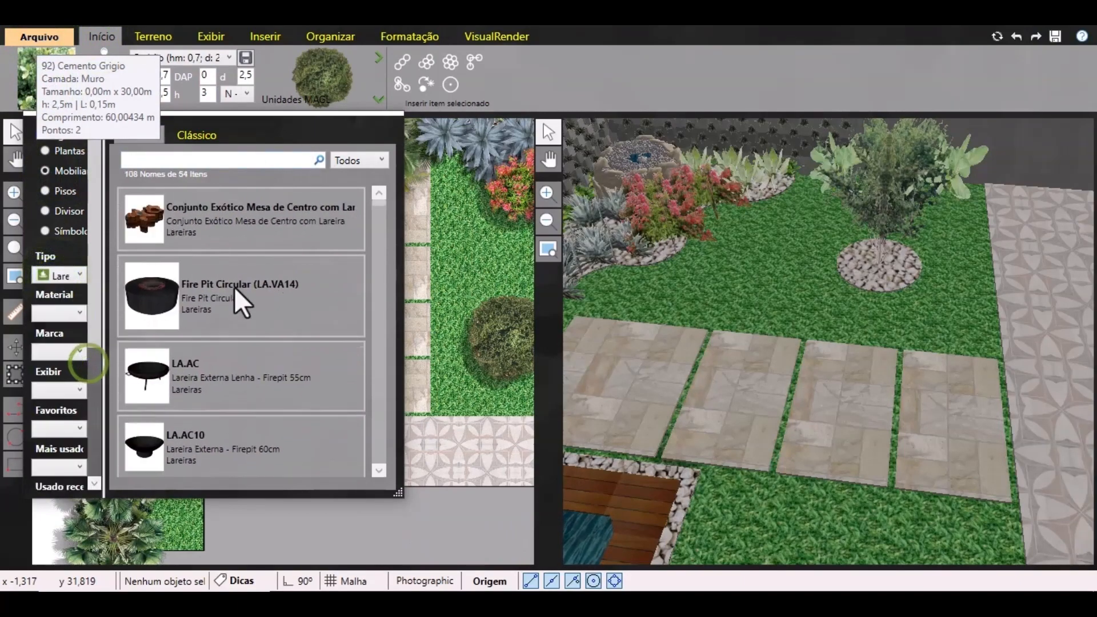
Browse the fireplace models and choose the round fire pit LA.VA4 BRANCO as the item to insert.
left_click(374, 399)
left_click(374, 398)
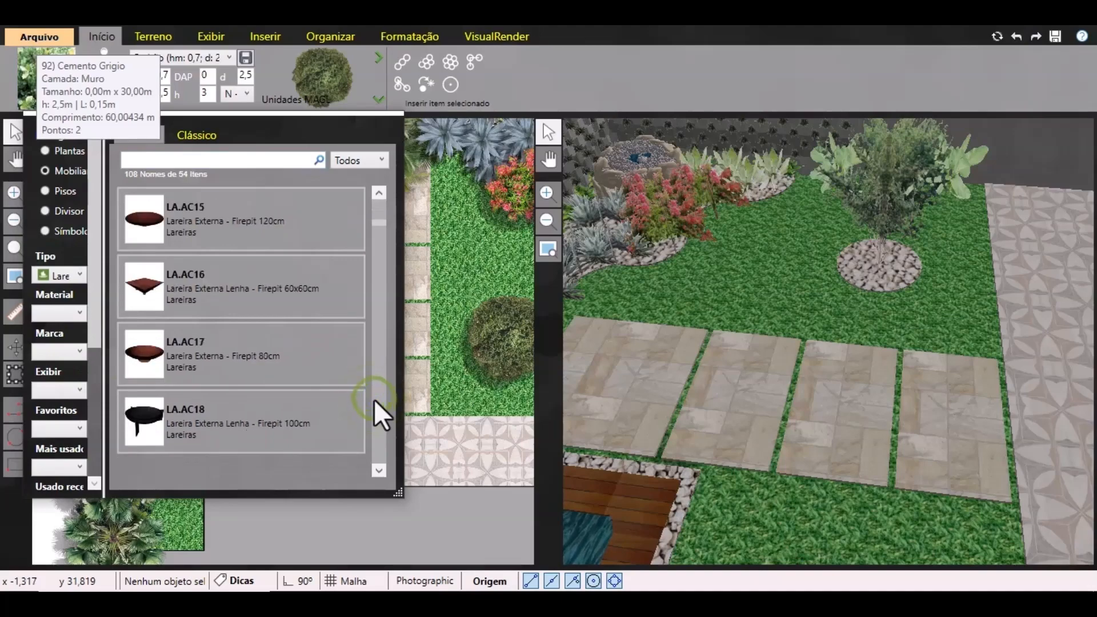
left_click(373, 399)
left_click(374, 399)
left_click(373, 399)
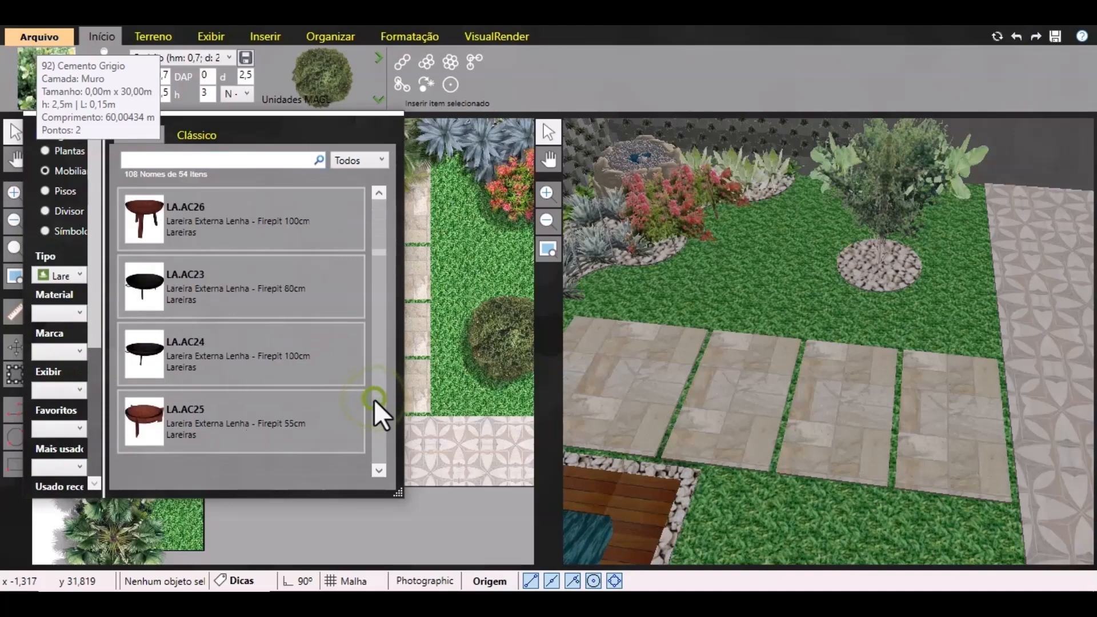
left_click(373, 399)
left_click(374, 399)
left_click(373, 399)
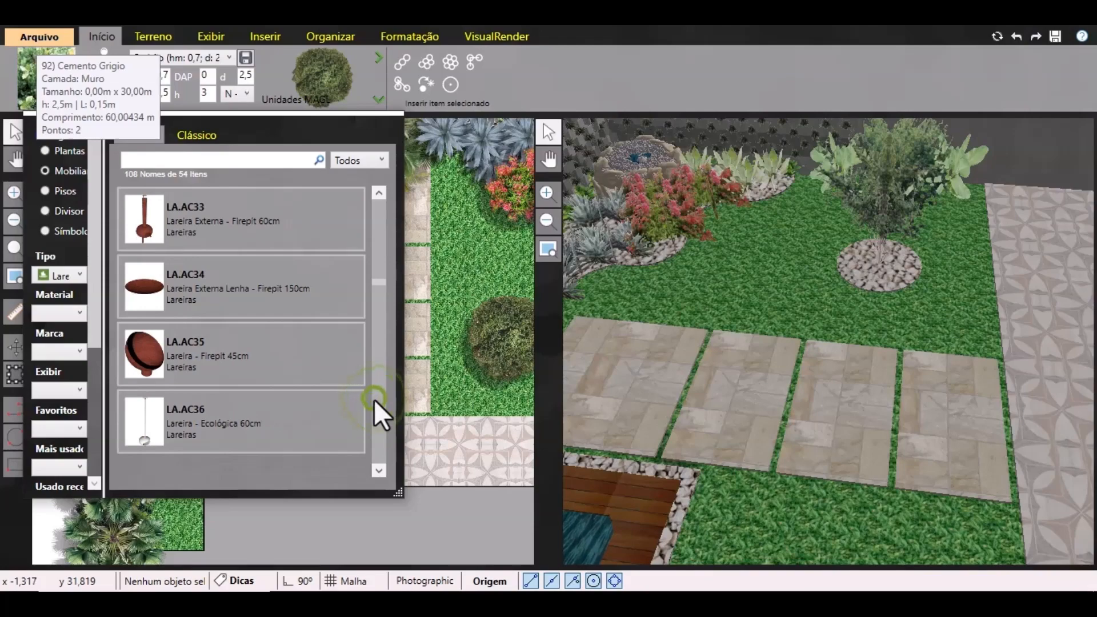
left_click(374, 399)
left_click(374, 399)
left_click(373, 399)
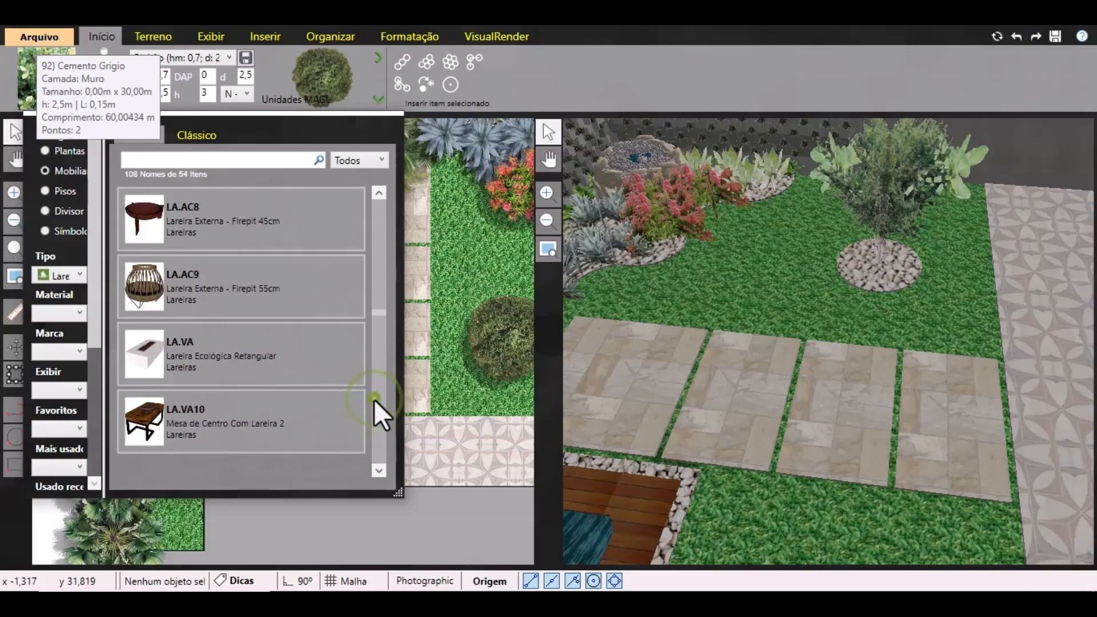
left_click(373, 399)
left_click(373, 399)
left_click(377, 266)
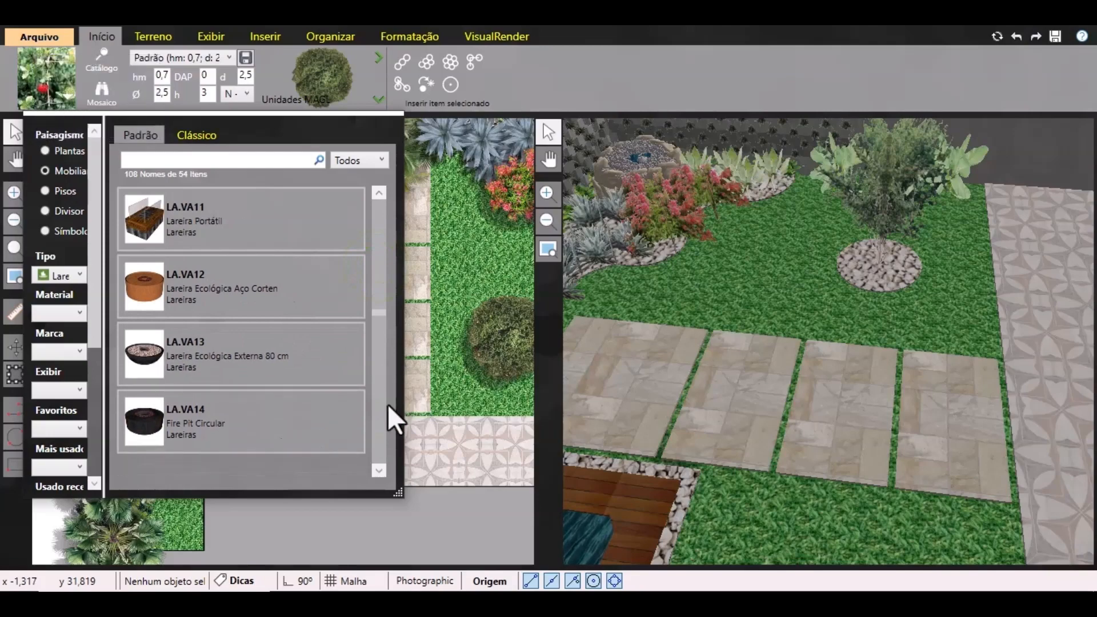
left_click(372, 409)
left_click(153, 362)
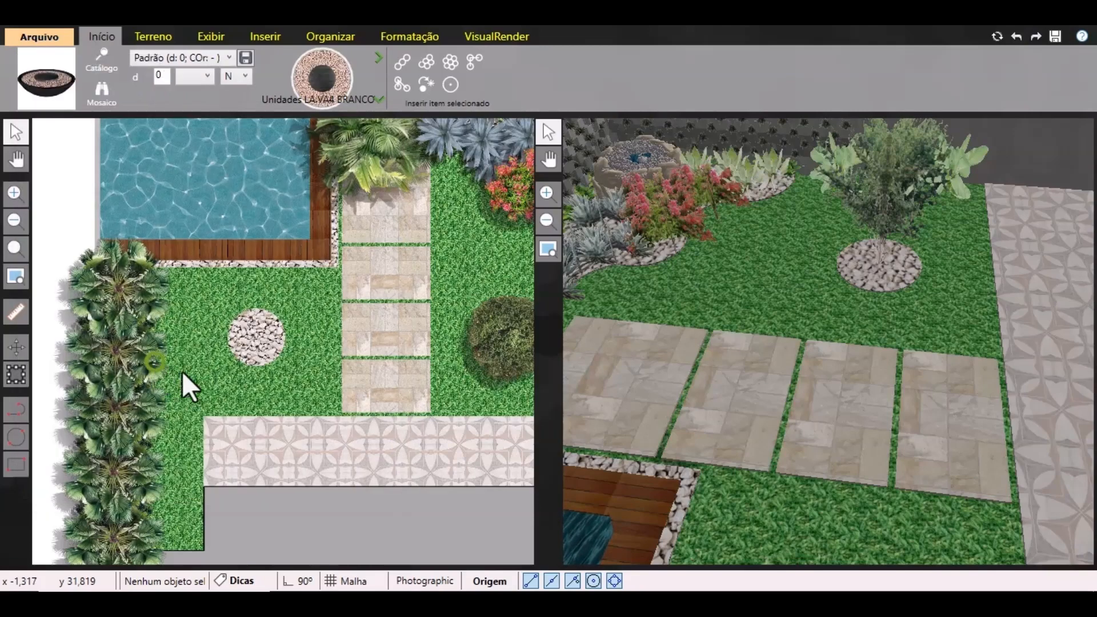
Place the LA.VA4 BRANCO fire pit at the centre of the gravel circle on the lawn beside the pool and select it.
scroll(267, 325, "up", 4)
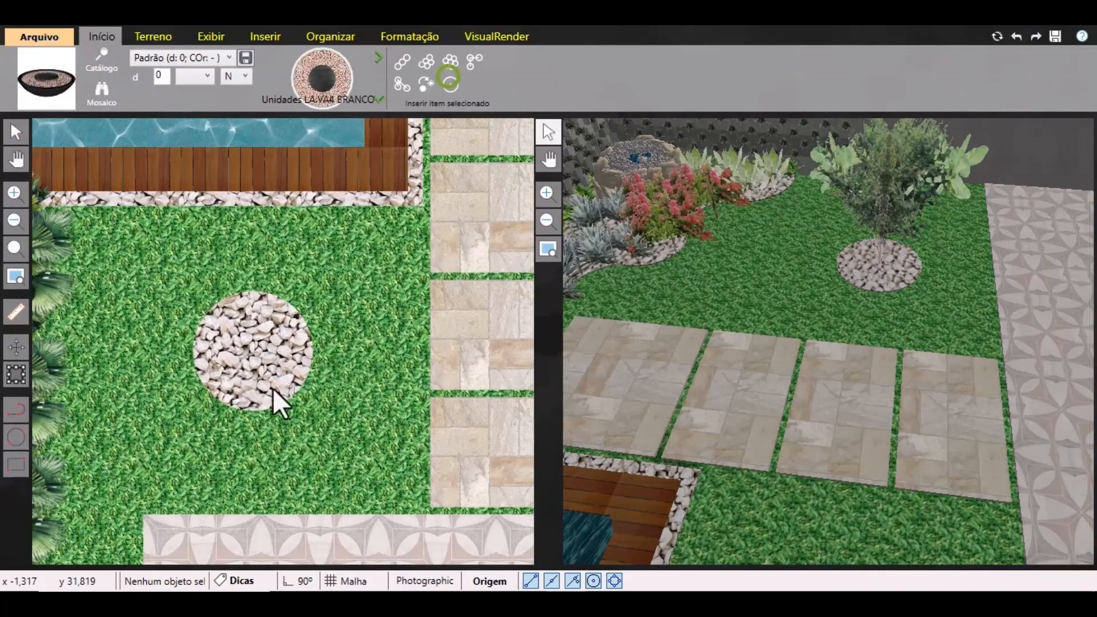
scroll(246, 340, "up", 2)
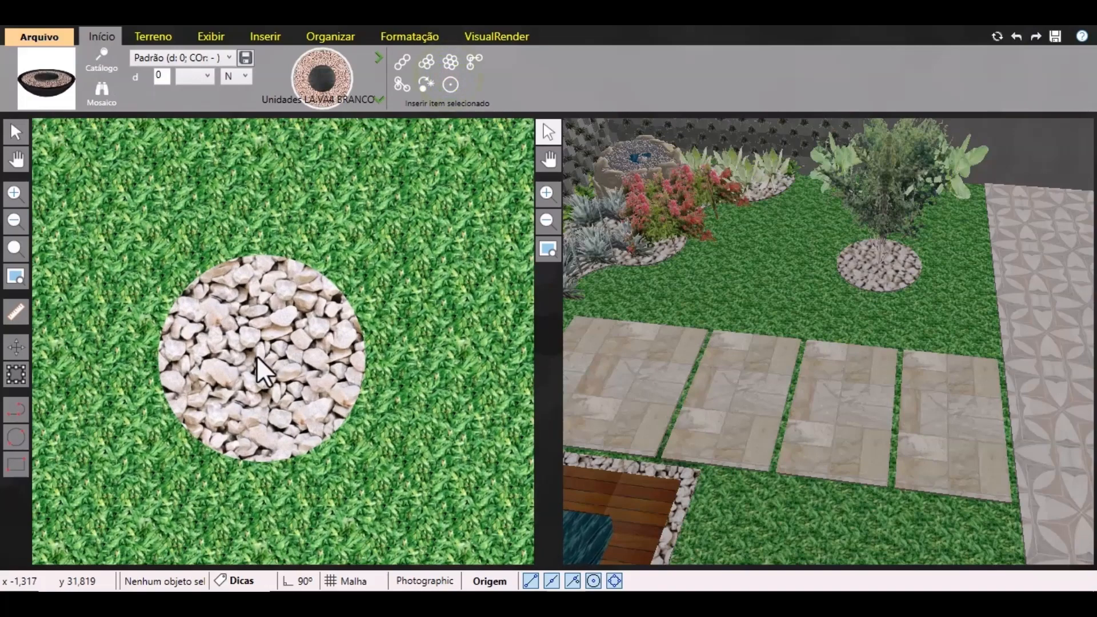
left_click(256, 355)
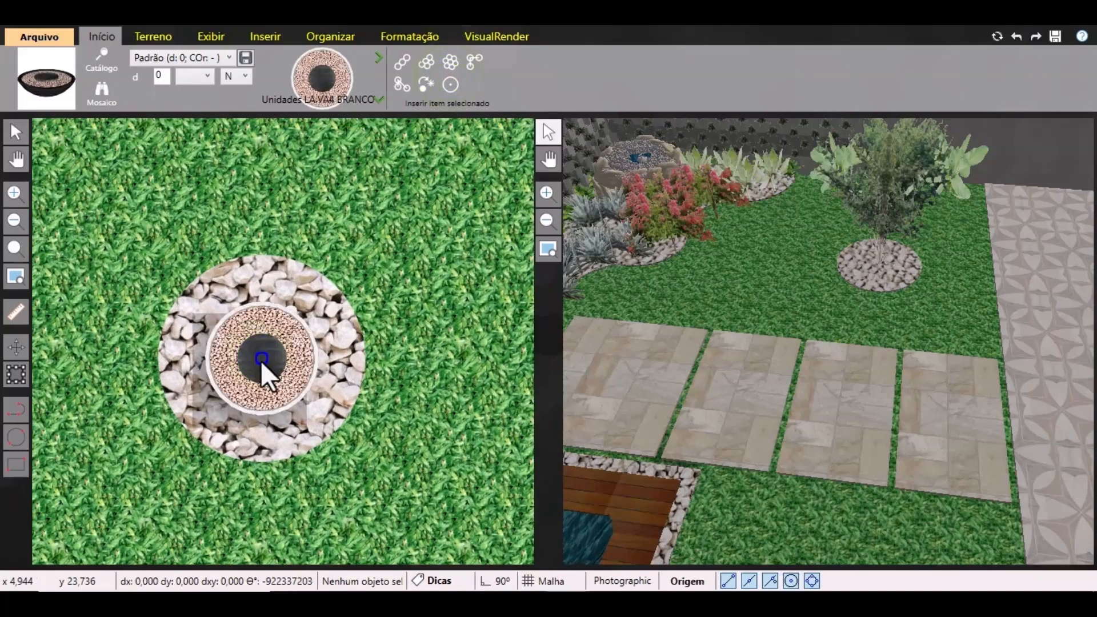
key("Escape")
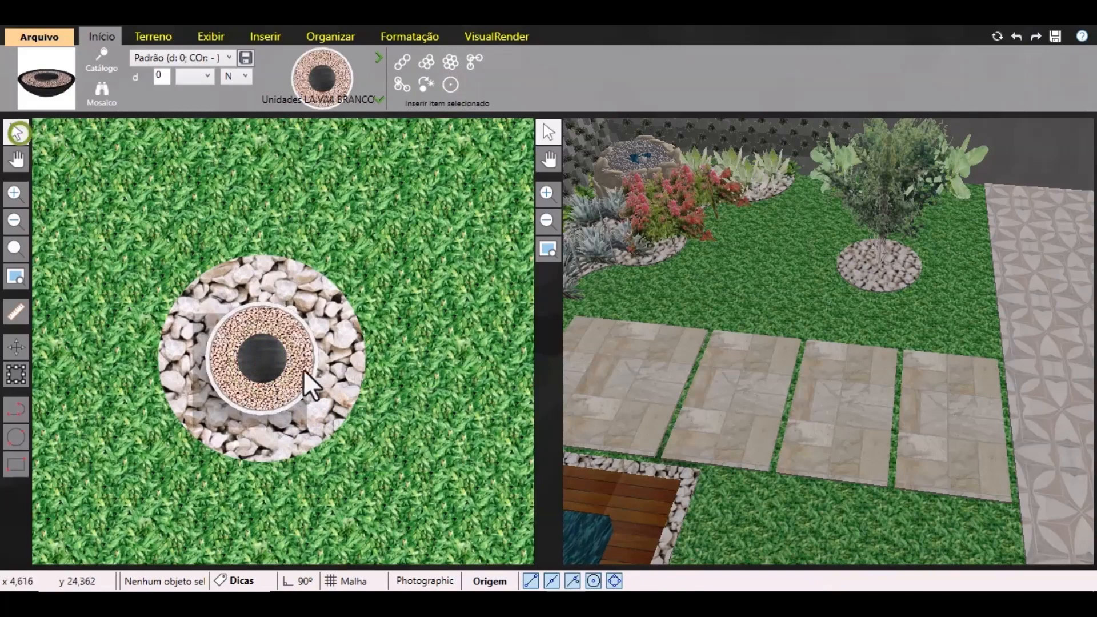
left_click(283, 367)
left_click(420, 36)
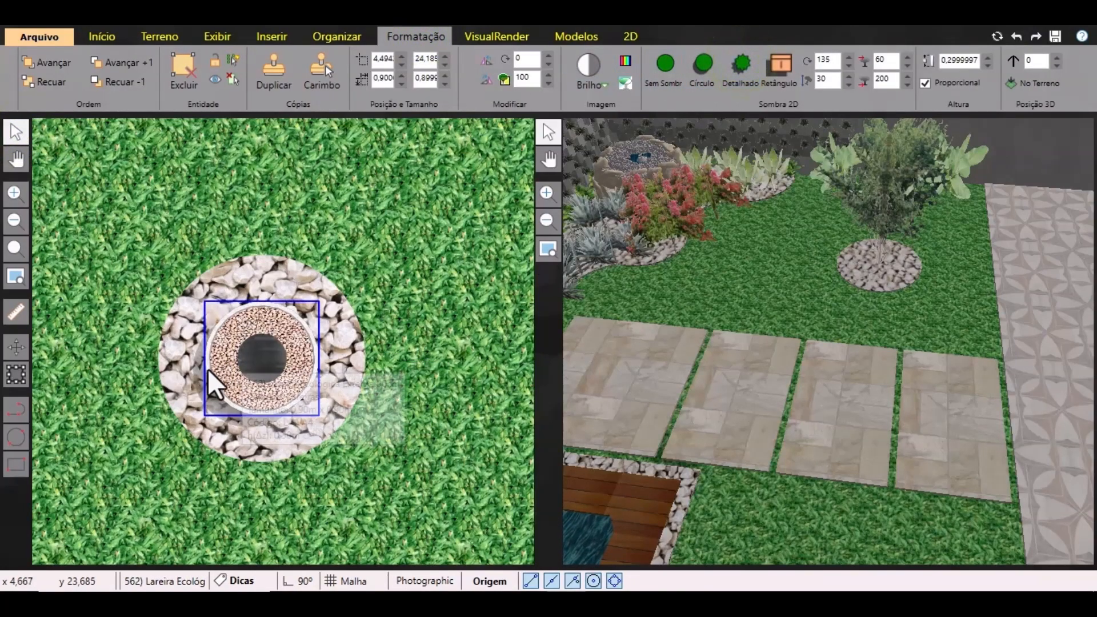
scroll(208, 369, "down", 6)
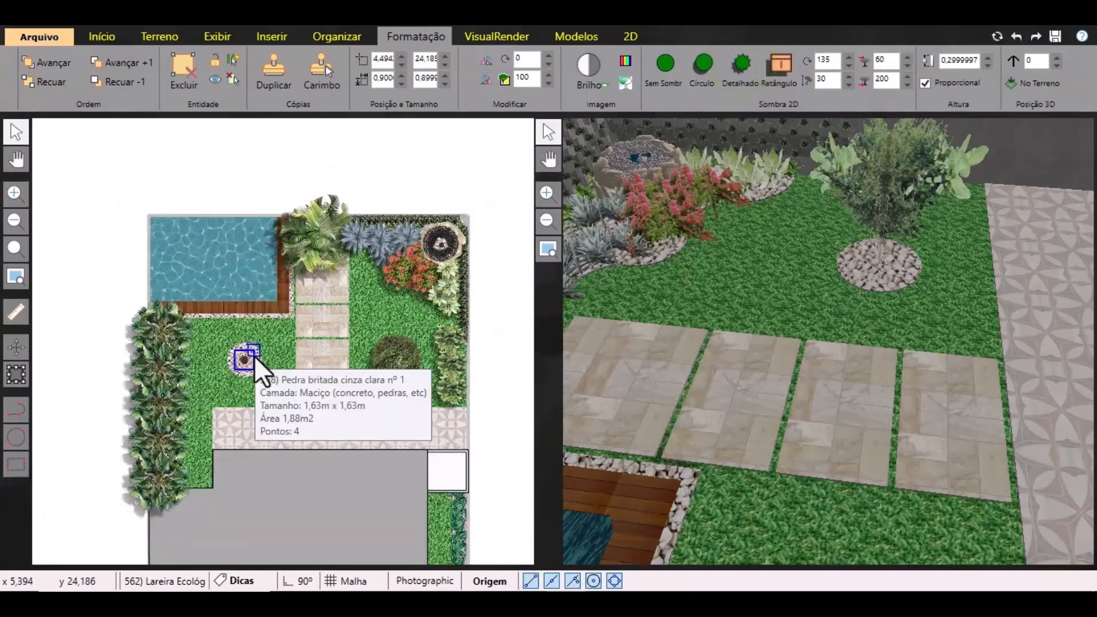
middle_click_drag(451, 389, 435, 366)
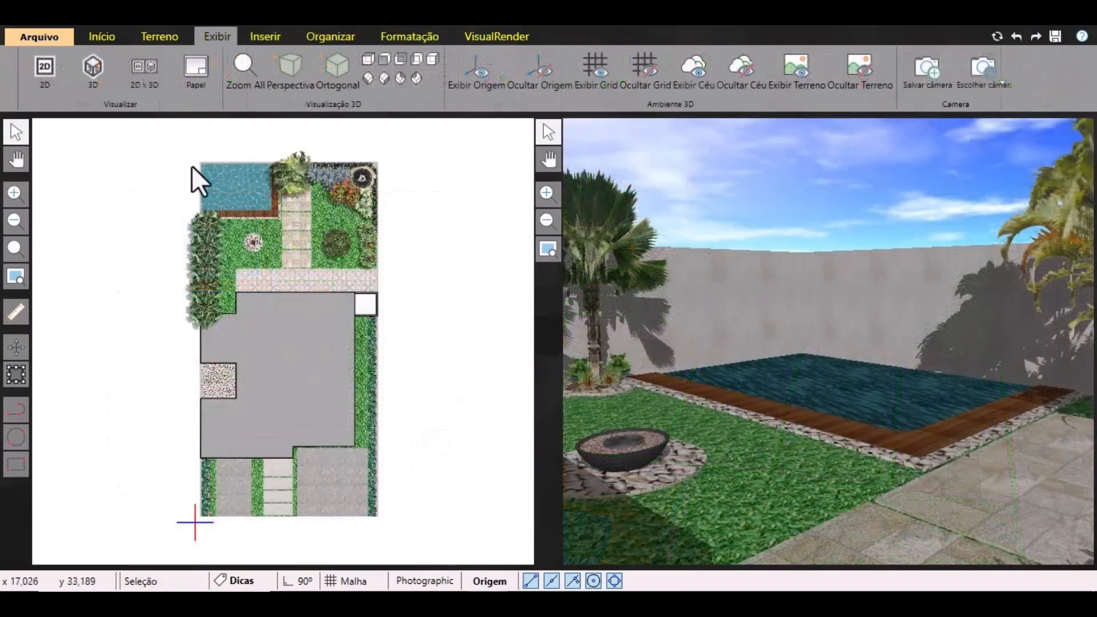
Draw a rectangle 4 m long and 0.1 m deep along the pool's edge against the back wall.
scroll(225, 154, "up", 8)
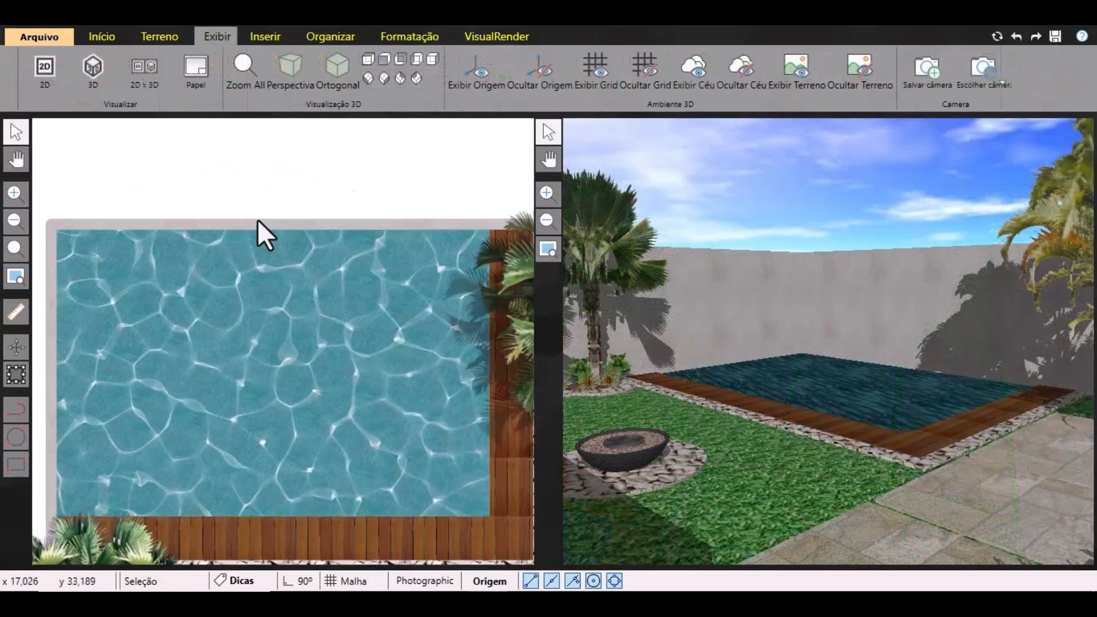
left_click(17, 464)
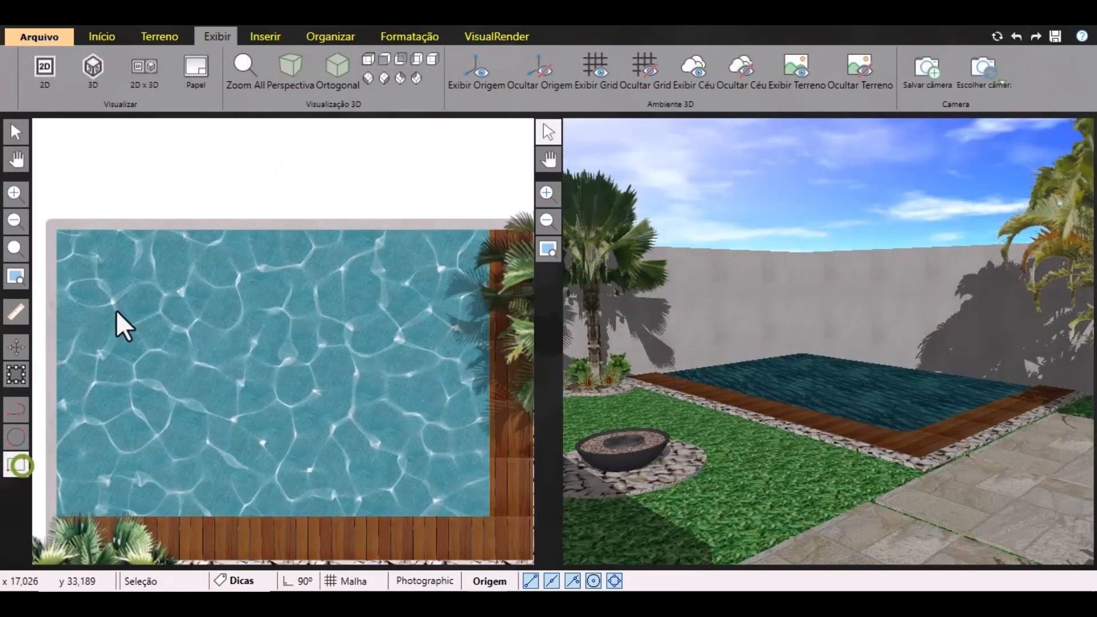
left_click(118, 232)
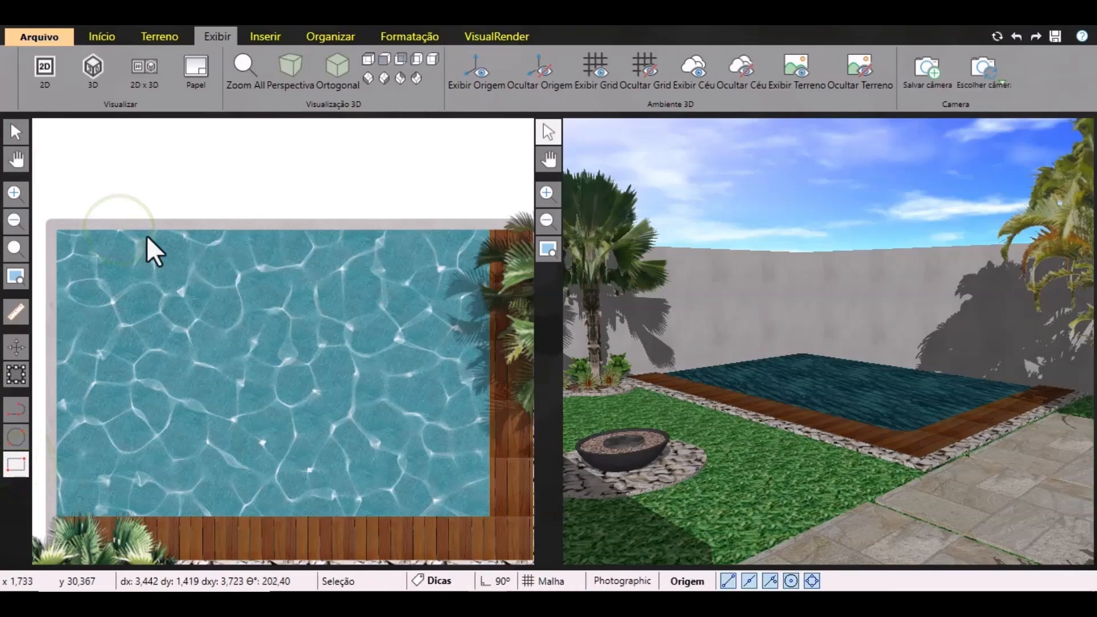
scroll(114, 232, "up", 2)
scroll(115, 232, "up", 2)
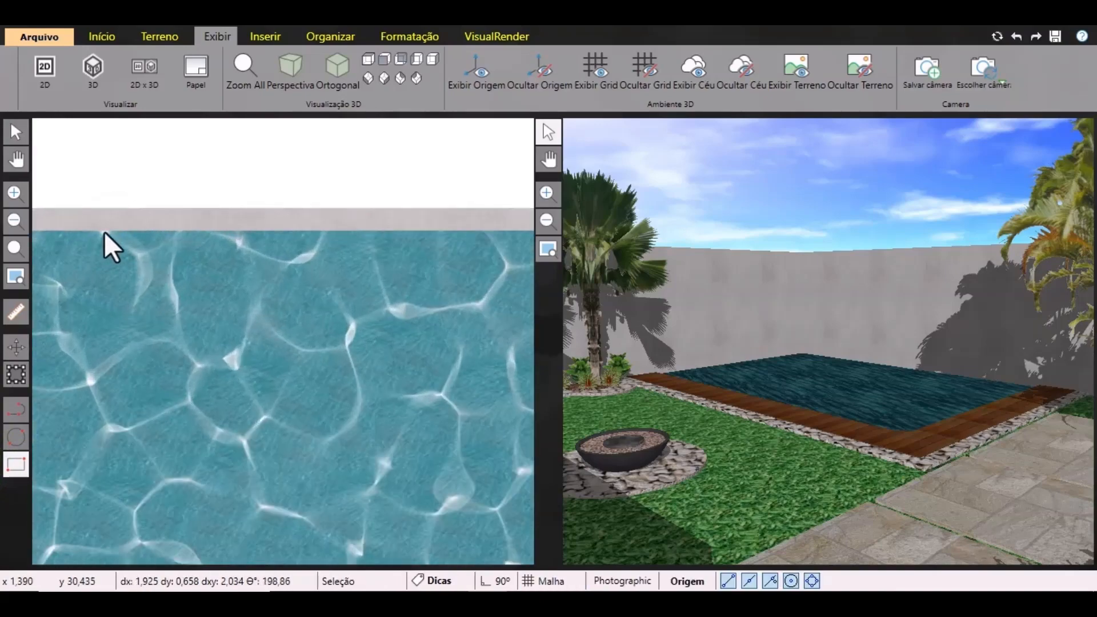
left_click(104, 231)
scroll(90, 343, "down", 3)
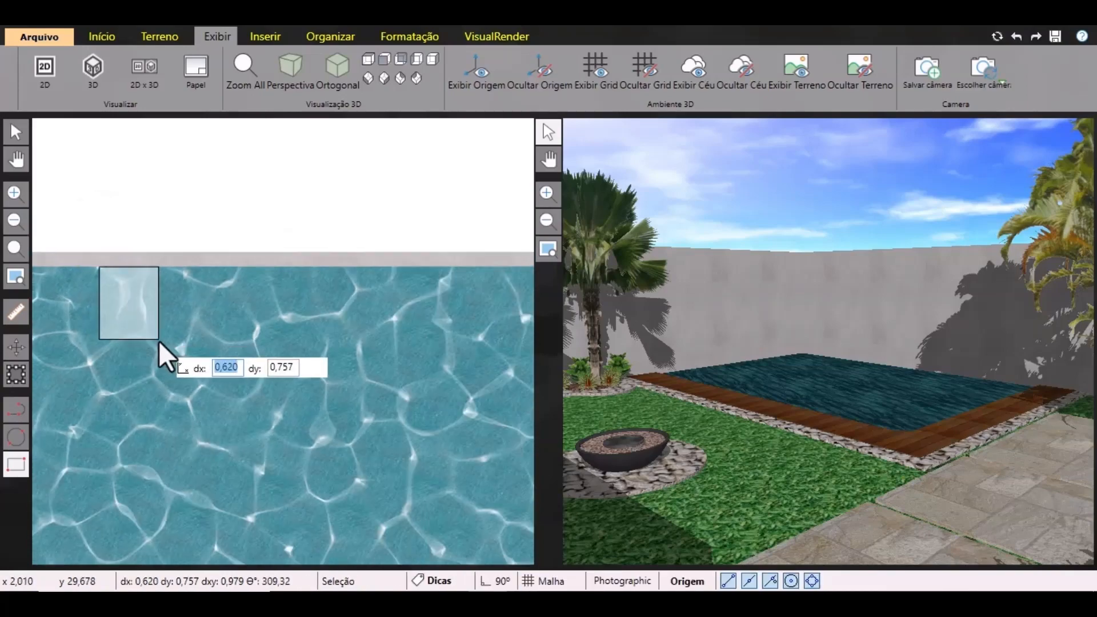
scroll(163, 342, "down", 3)
scroll(299, 342, "up", 4)
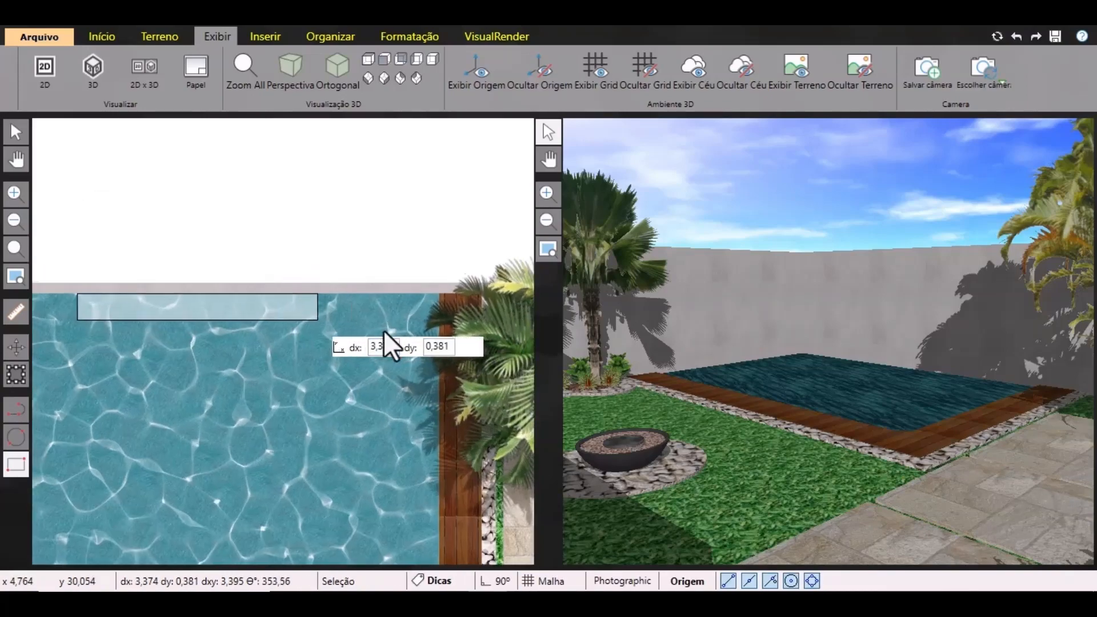
middle_click_drag(317, 321, 386, 325)
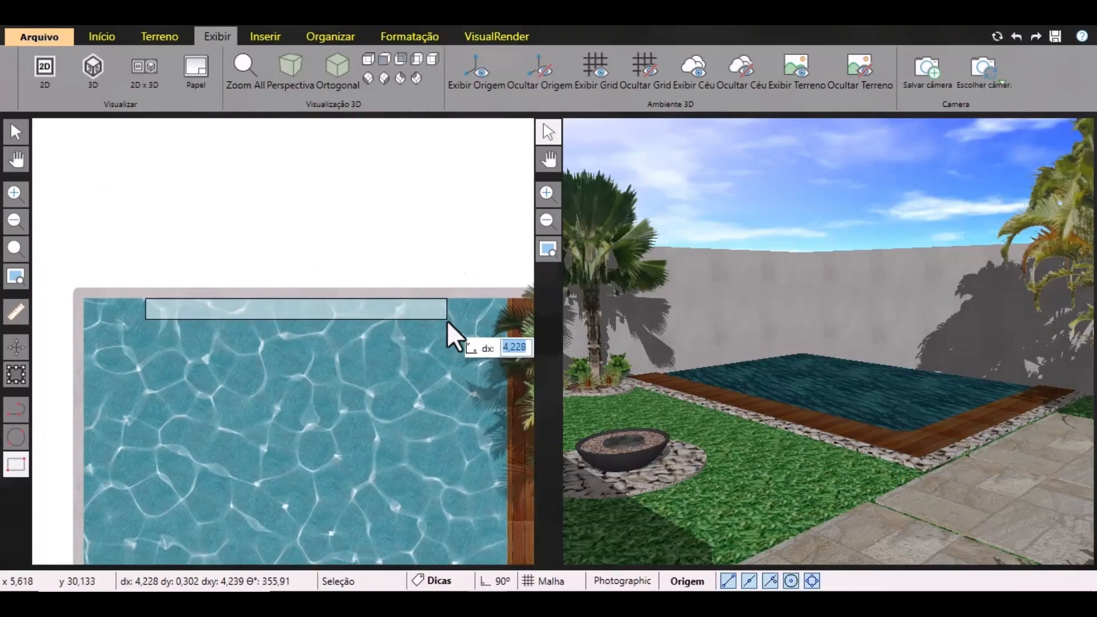
left_click(446, 320)
scroll(171, 300, "down", 2)
middle_click_drag(161, 299, 63, 338)
scroll(389, 327, "up", 1)
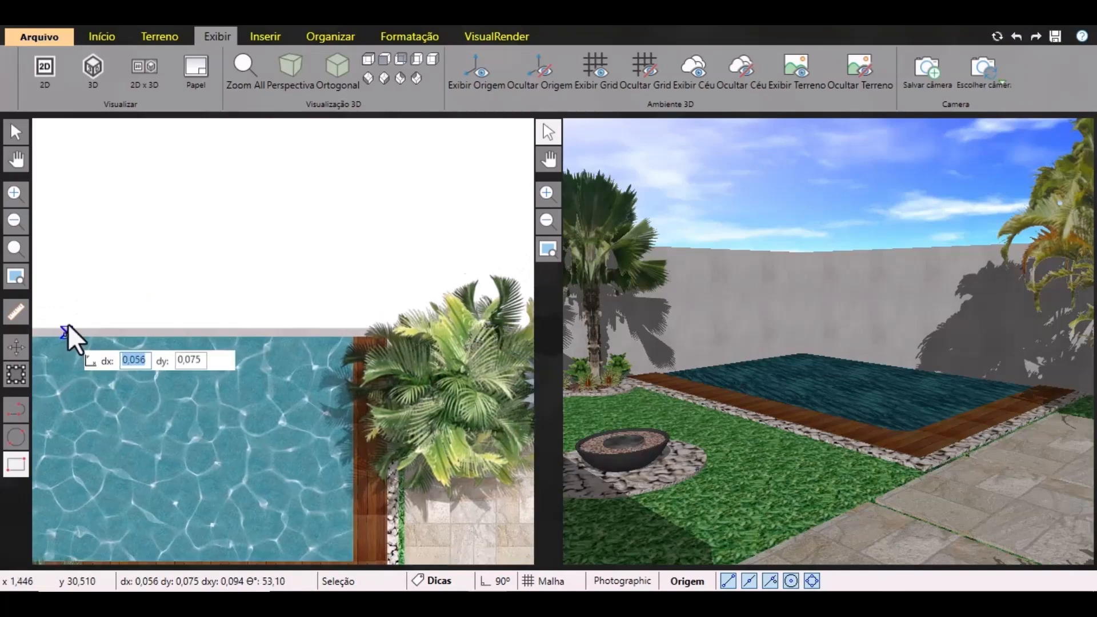
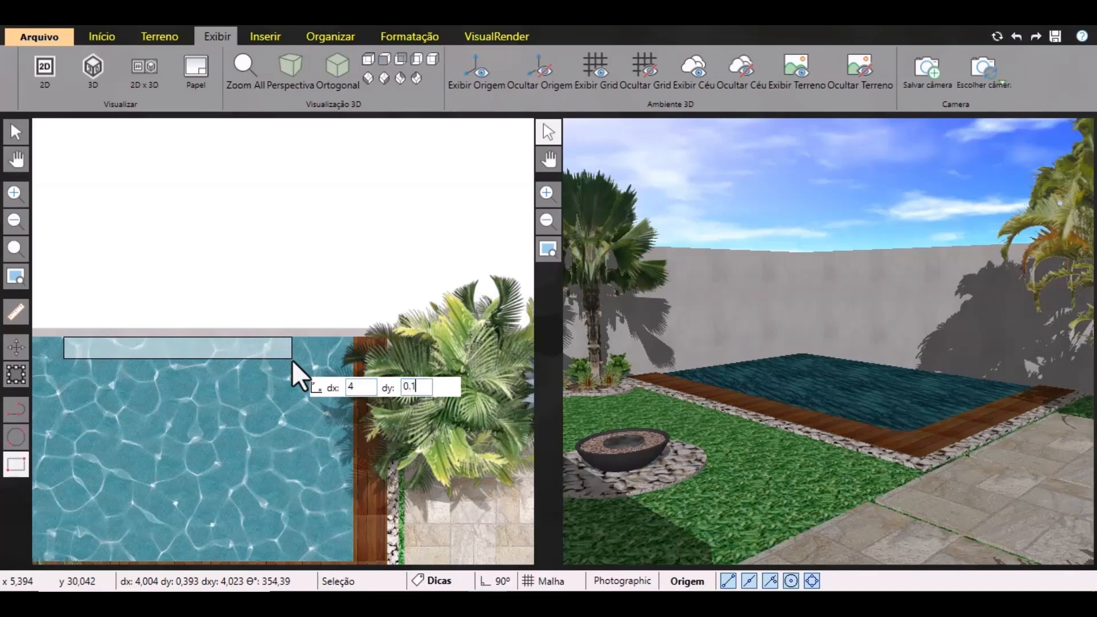
key("Return")
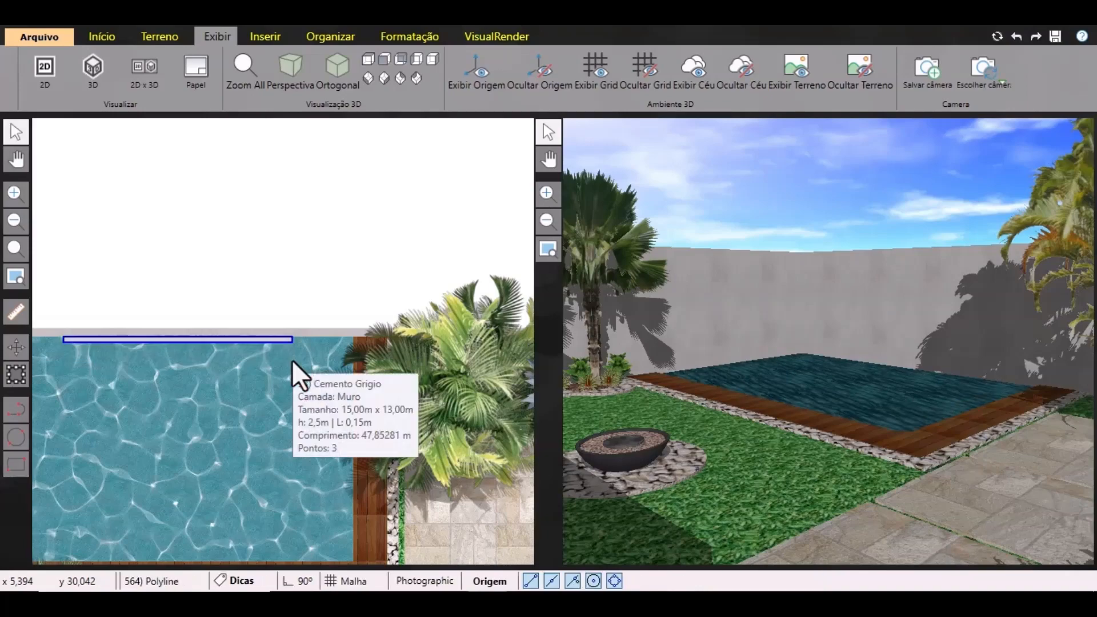
Convert the thin rectangle against the back wall into a 3D volume and select that volume.
scroll(177, 382, "up", 3)
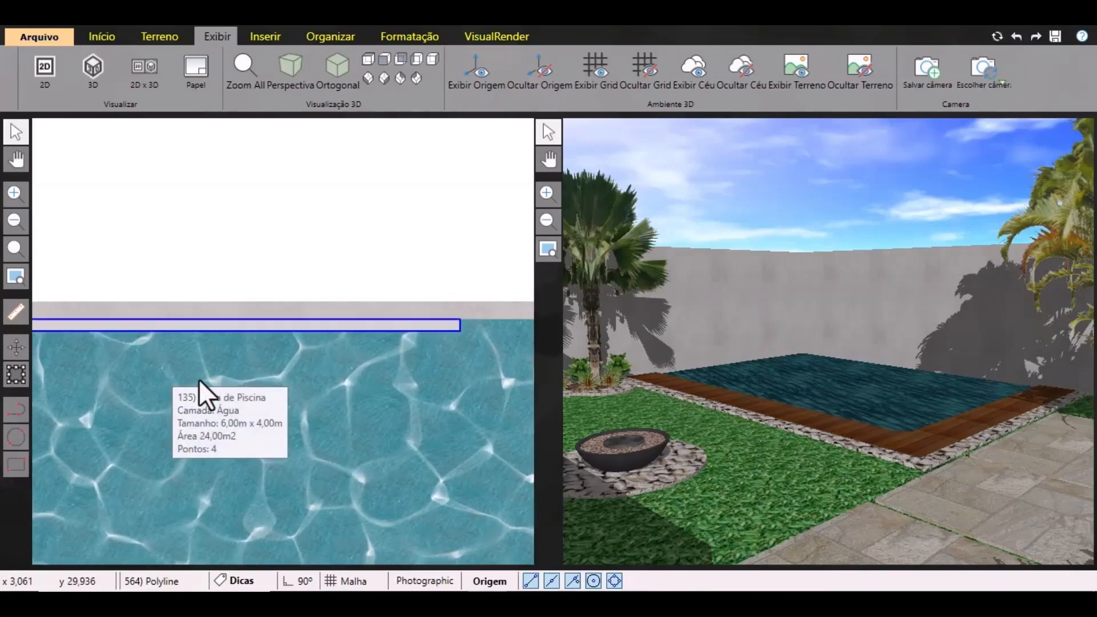
scroll(301, 364, "down", 2)
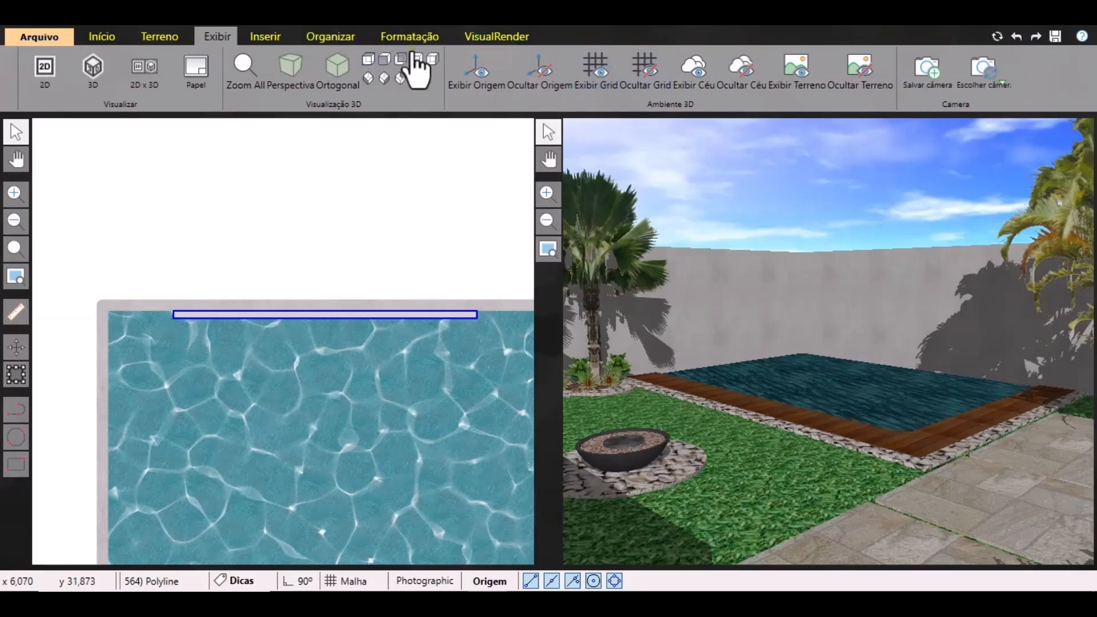
left_click(420, 41)
left_click(880, 86)
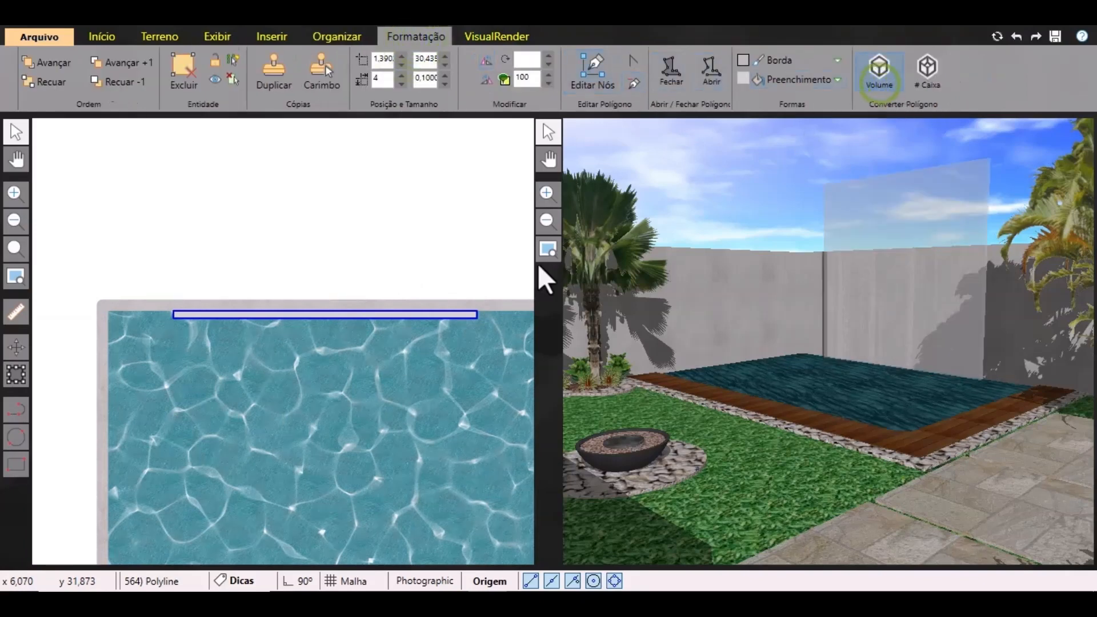
left_click(914, 235)
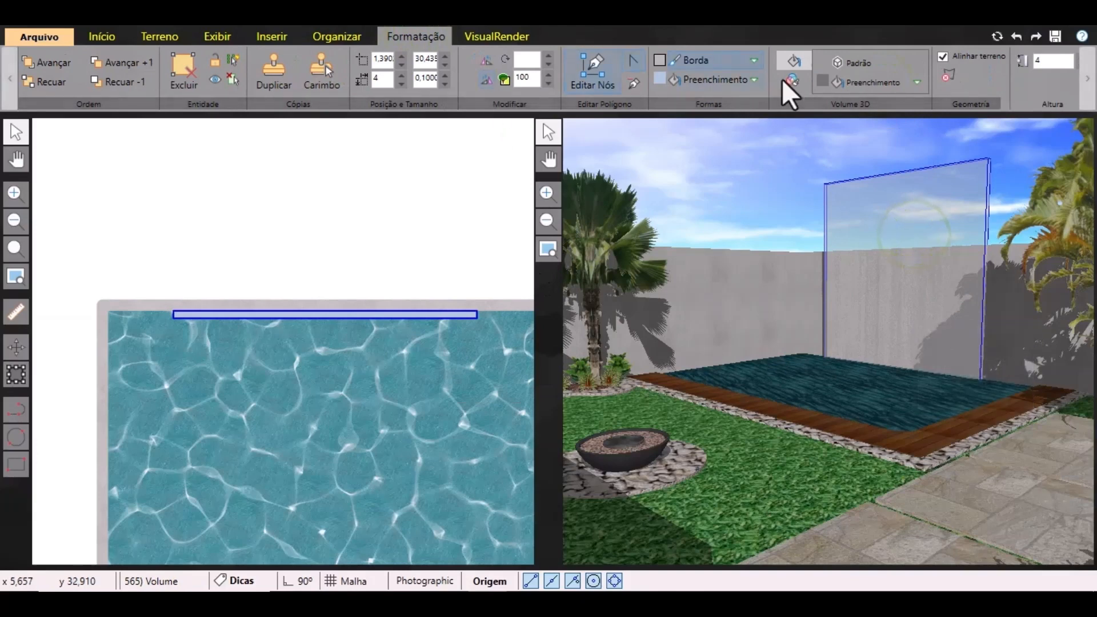
Give the volume a solid reddish-brown 2D fill and a transparent border.
left_click(707, 83)
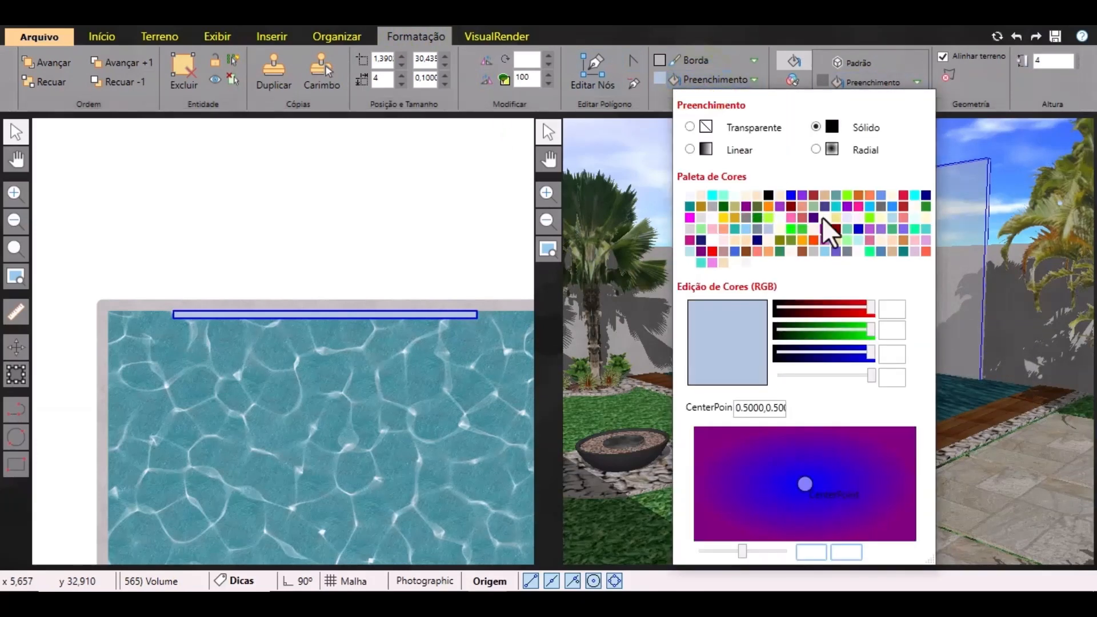
left_click(801, 252)
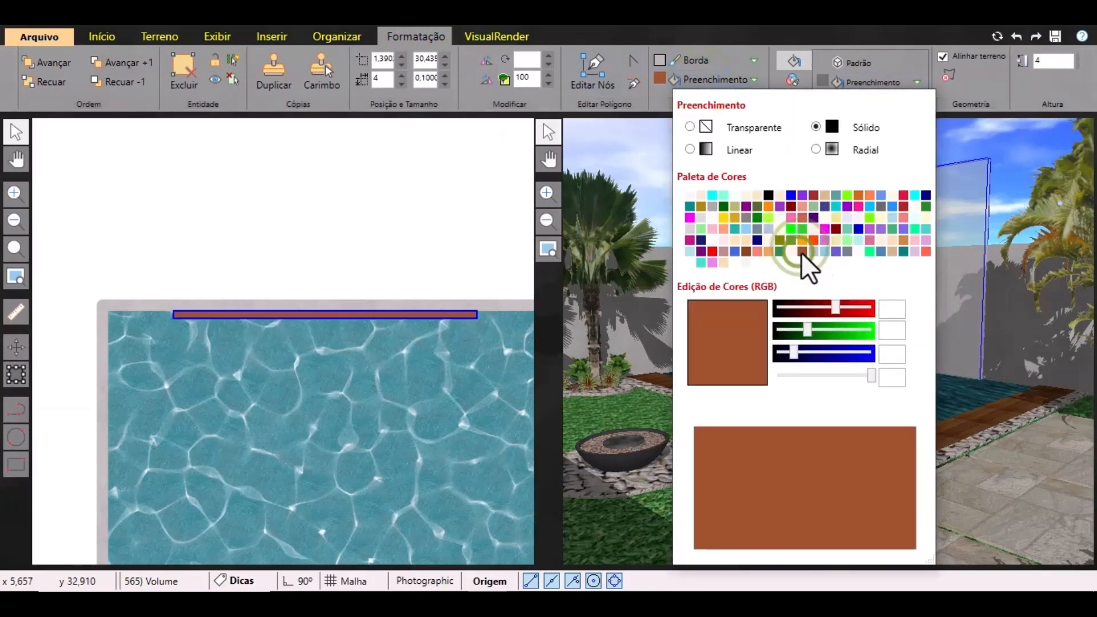
left_click(718, 66)
left_click(705, 108)
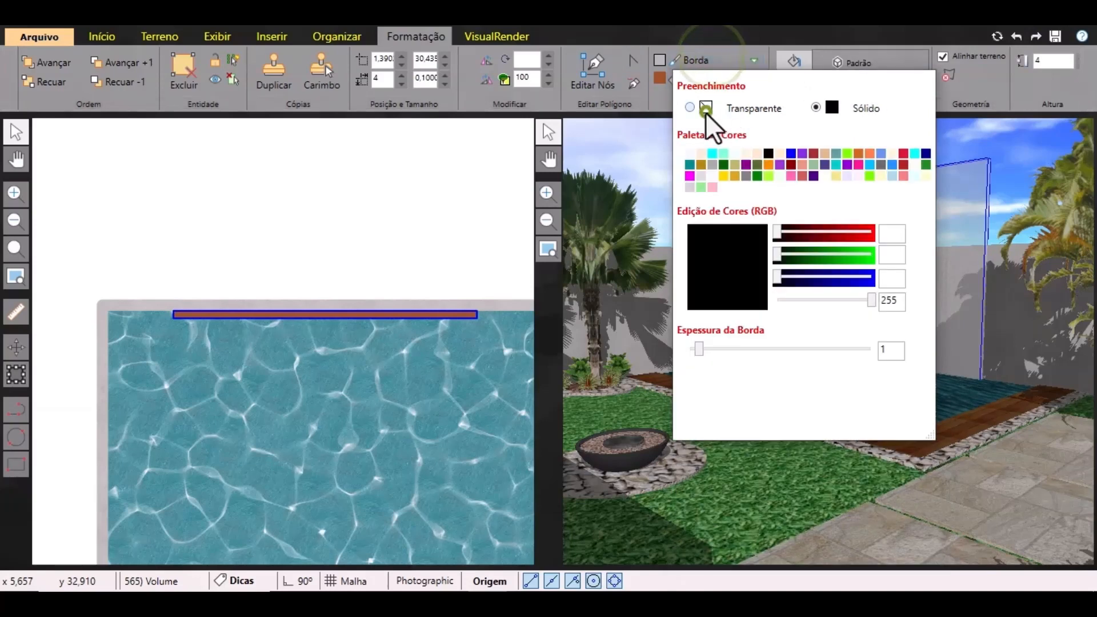
left_click(854, 40)
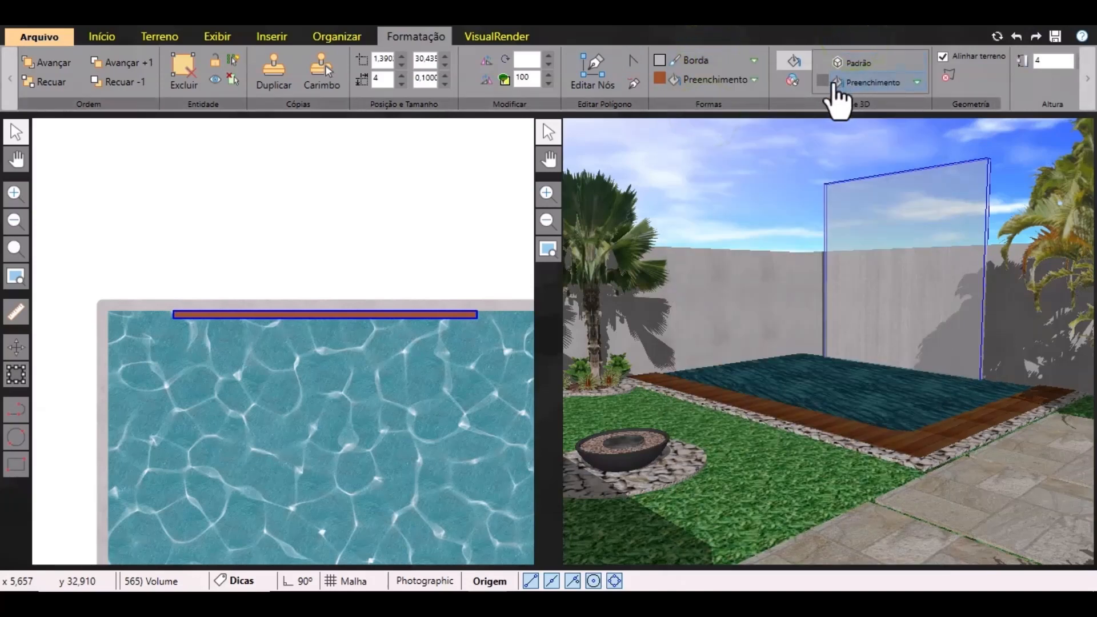
Switch the volume's 3D appearance to a material and filter the material library to the Madeira type.
left_click(800, 84)
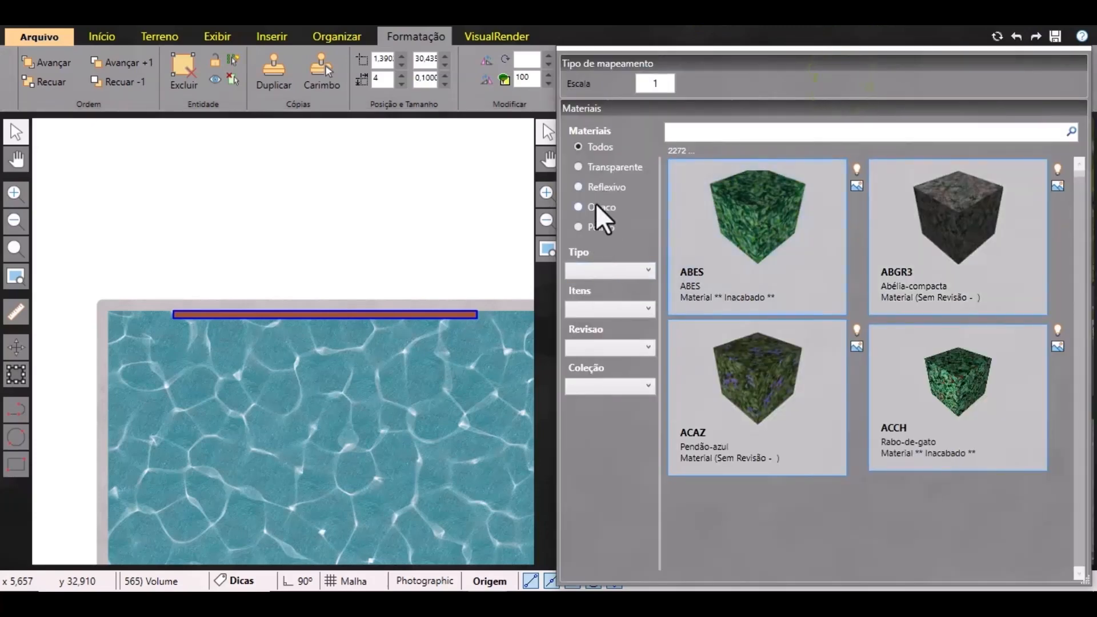
left_click(607, 273)
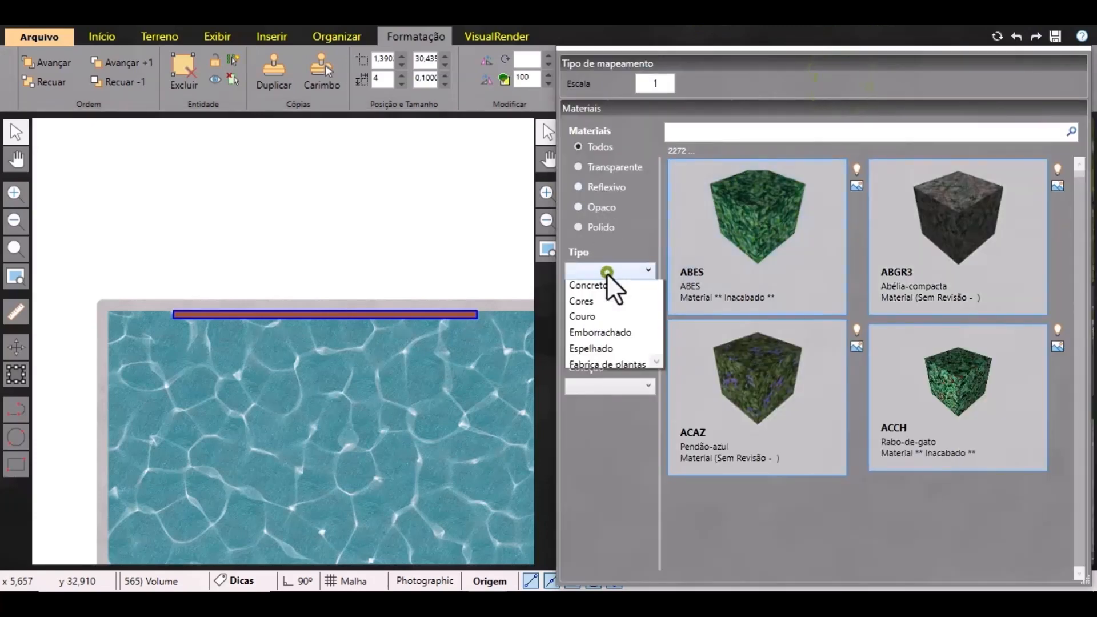
scroll(625, 390, "down", 3)
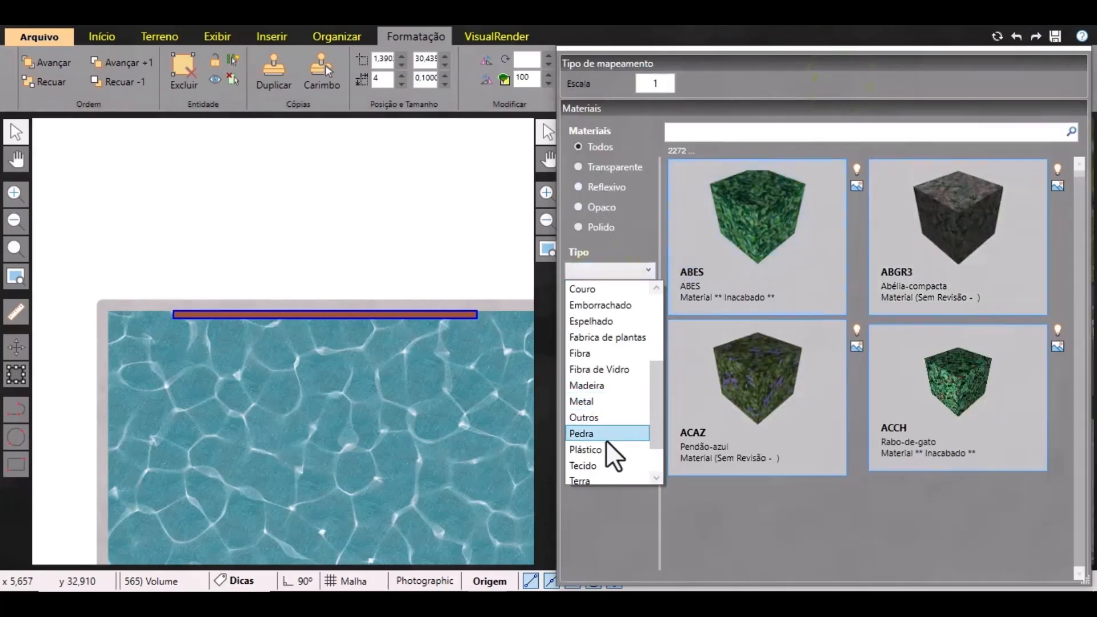
scroll(601, 416, "up", 1)
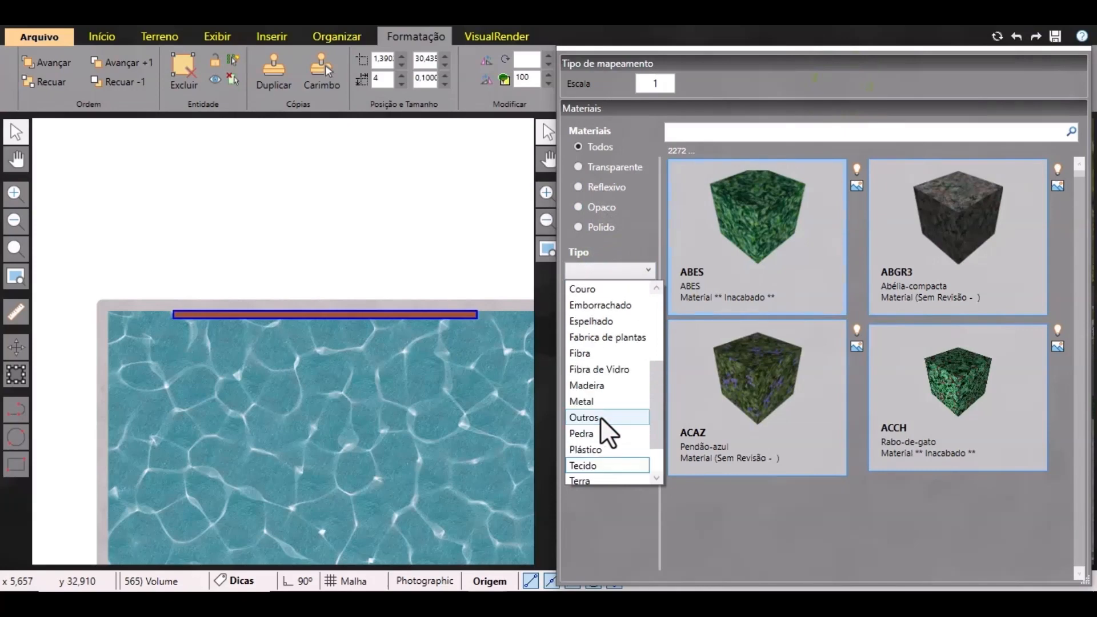
left_click(602, 370)
left_click(608, 273)
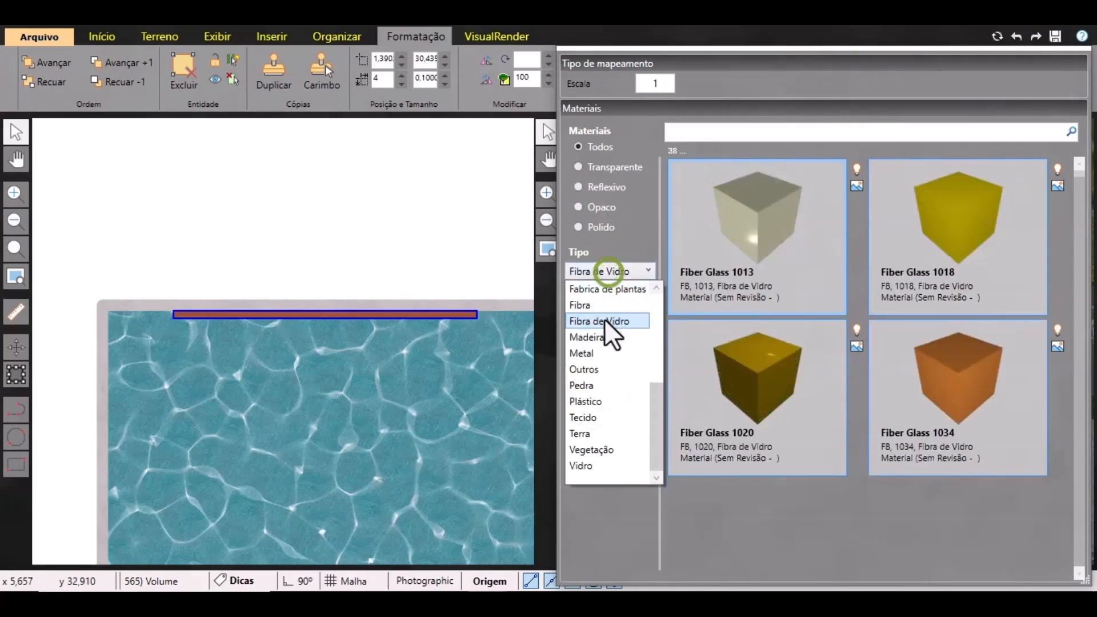
left_click(605, 349)
left_click(621, 272)
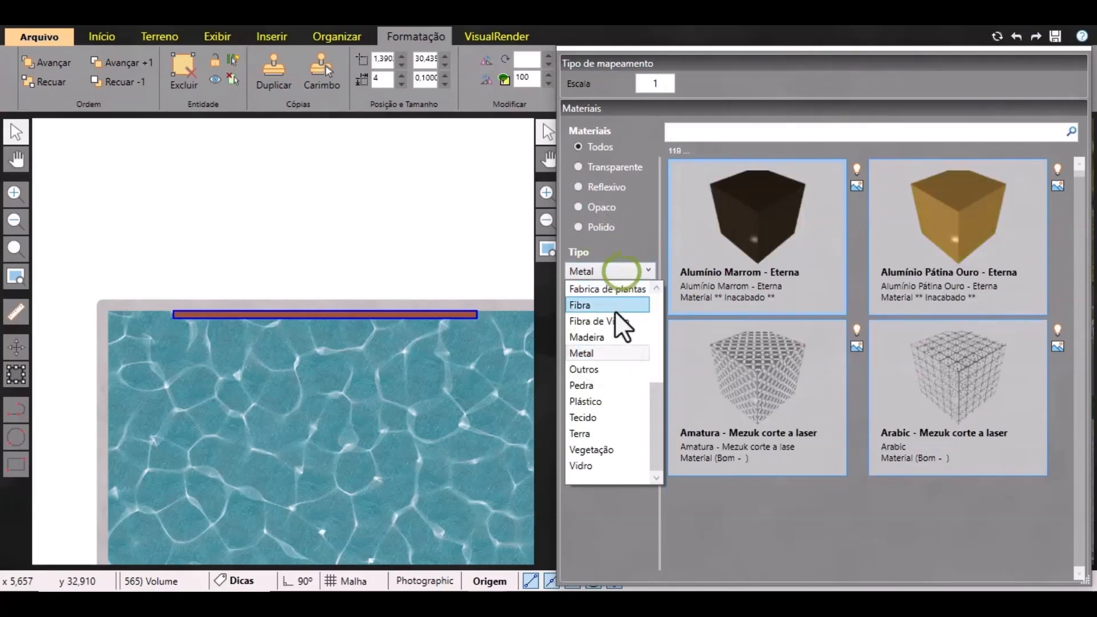
left_click(612, 336)
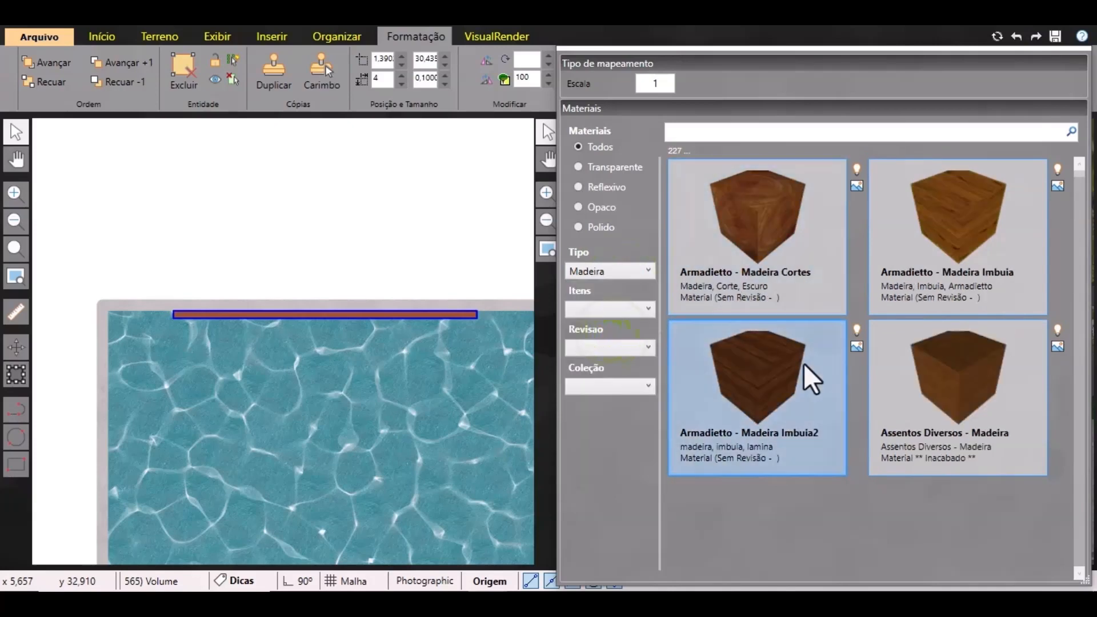
Apply the Assentos Diversos - Madeira material to the volume behind the pool.
left_click(917, 365)
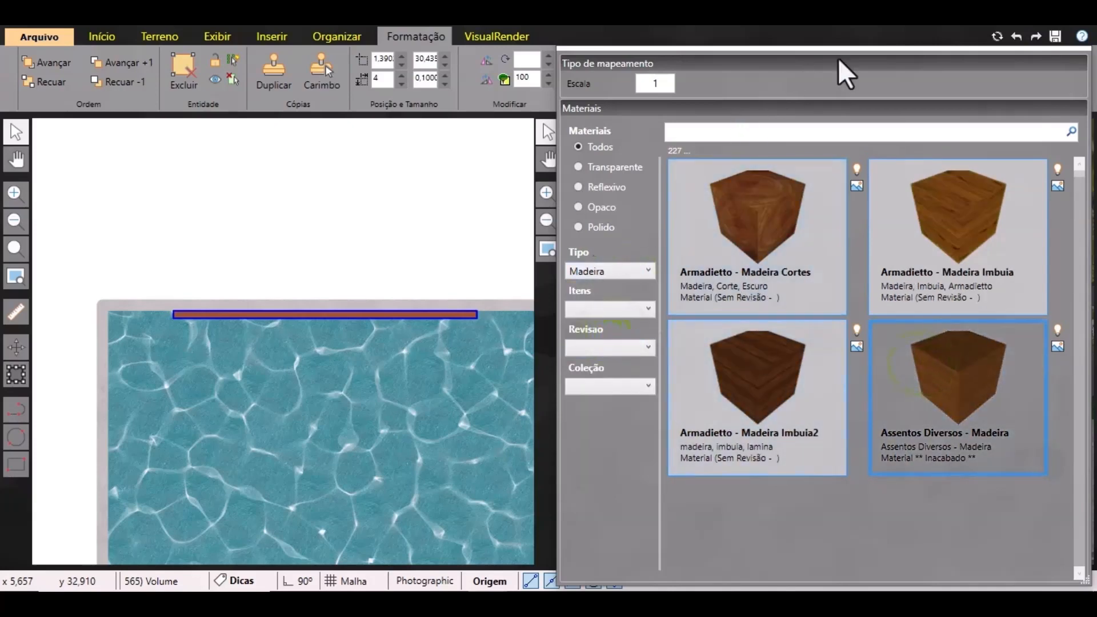
left_click(521, 25)
left_click(877, 208)
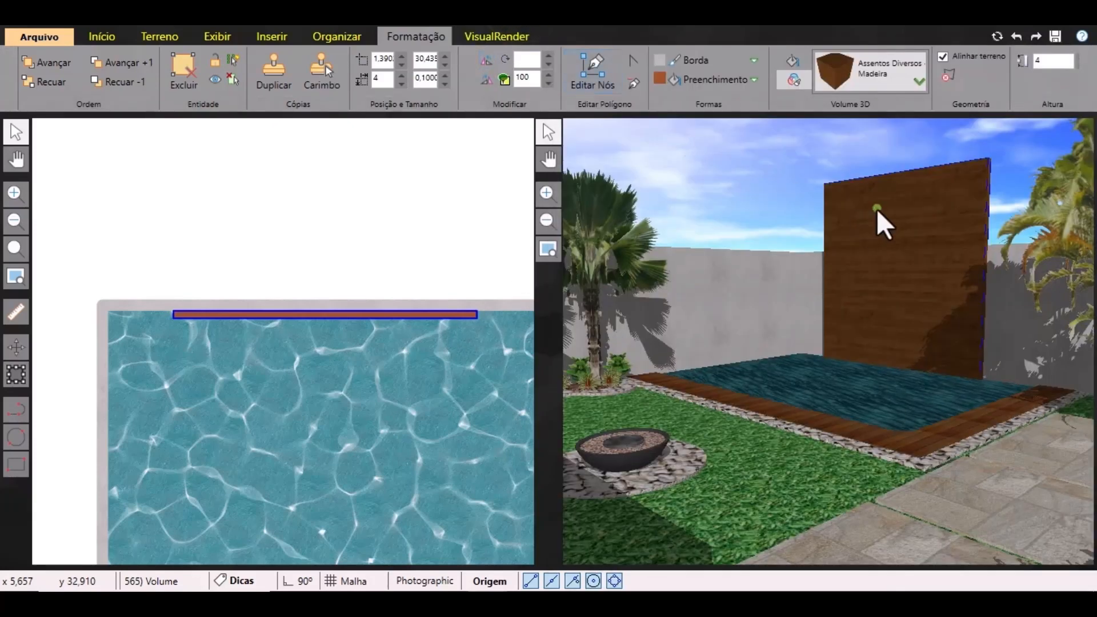
Set the wooden volume's height to 1 and its 3D elevation to 1 so it hangs on the back wall.
left_click_drag(919, 99, 1096, 102)
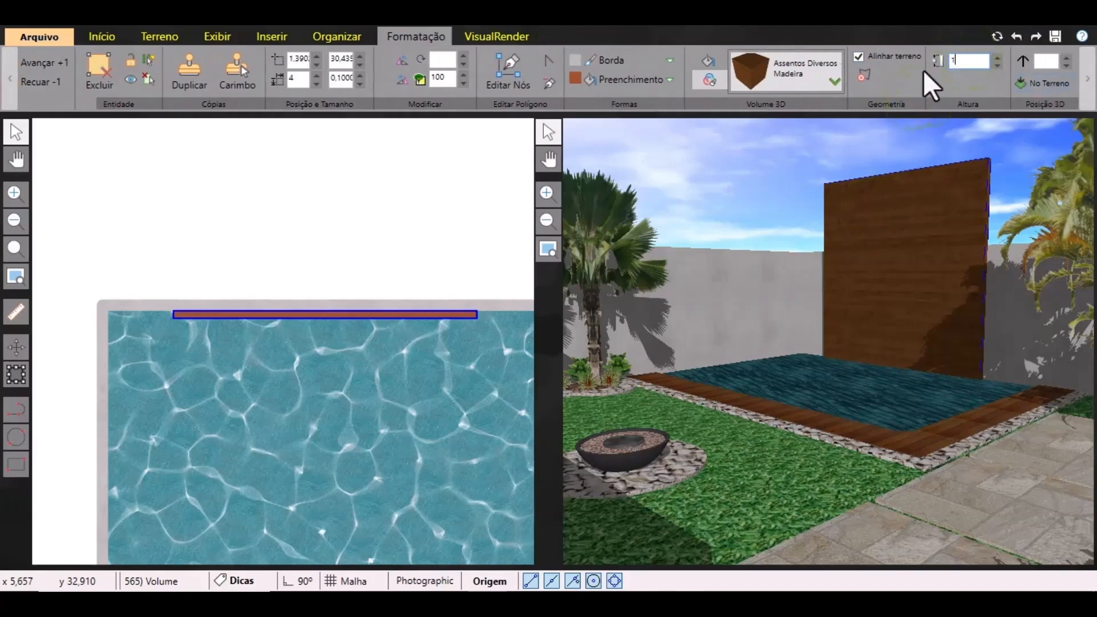
key("Return")
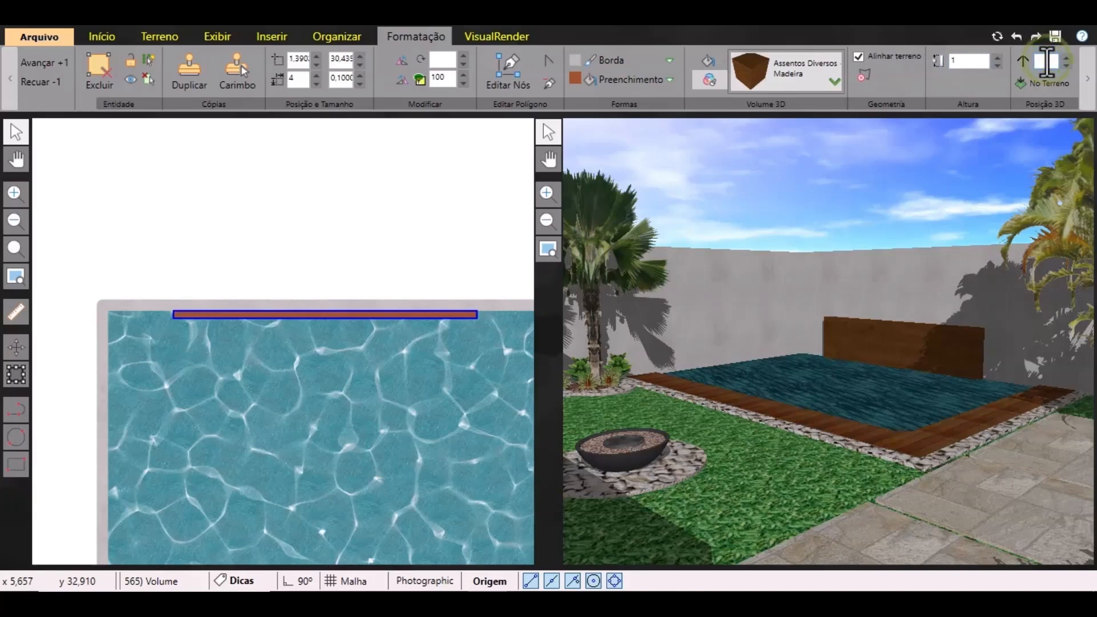
left_click(1048, 62)
type("1")
key("Return")
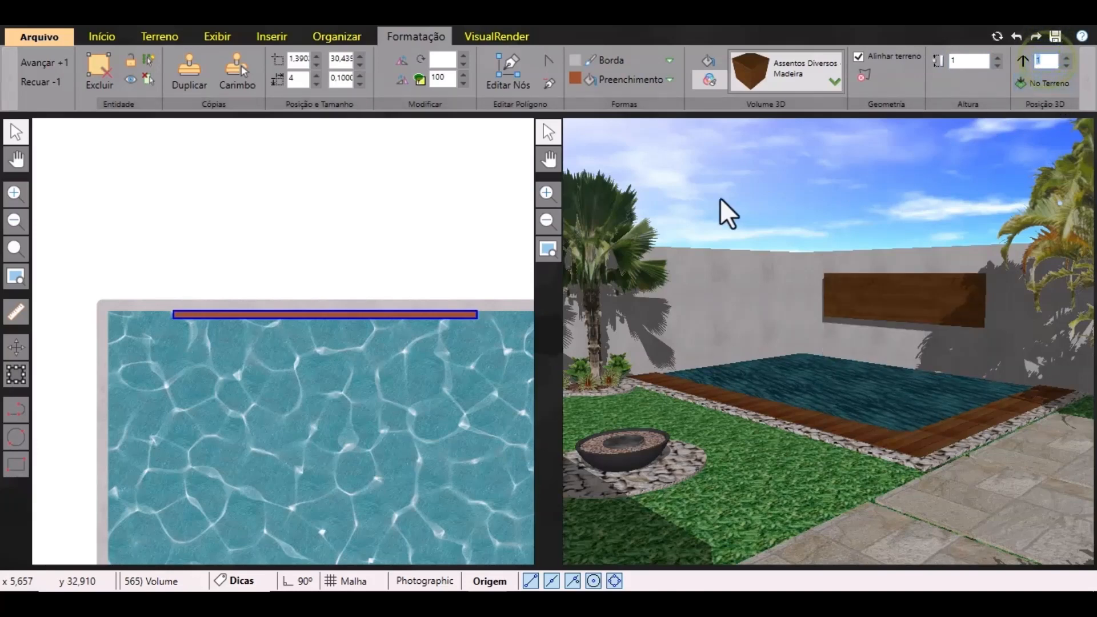
left_click(704, 200)
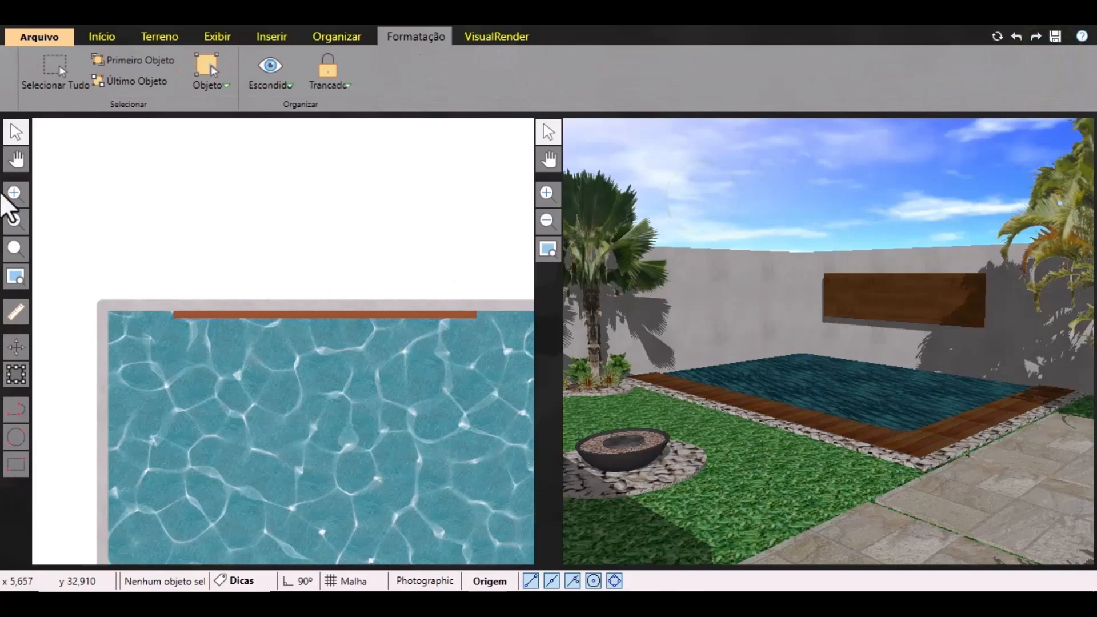
Select the wooden panel in the plan and shift it slightly to the right along the back wall.
scroll(220, 308, "down", 2)
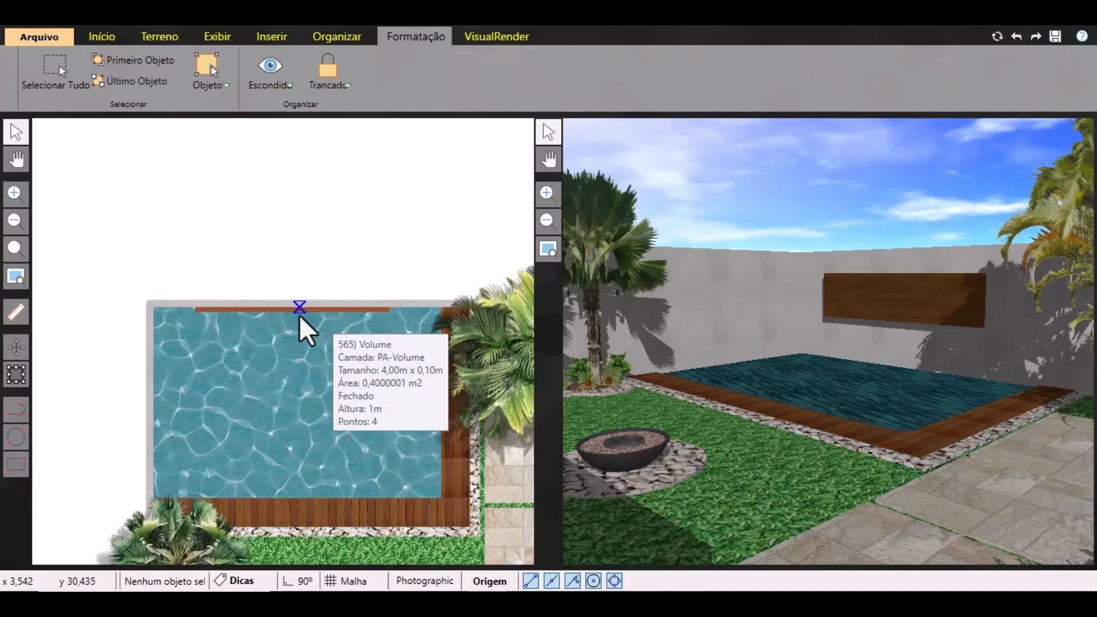
left_click(301, 317)
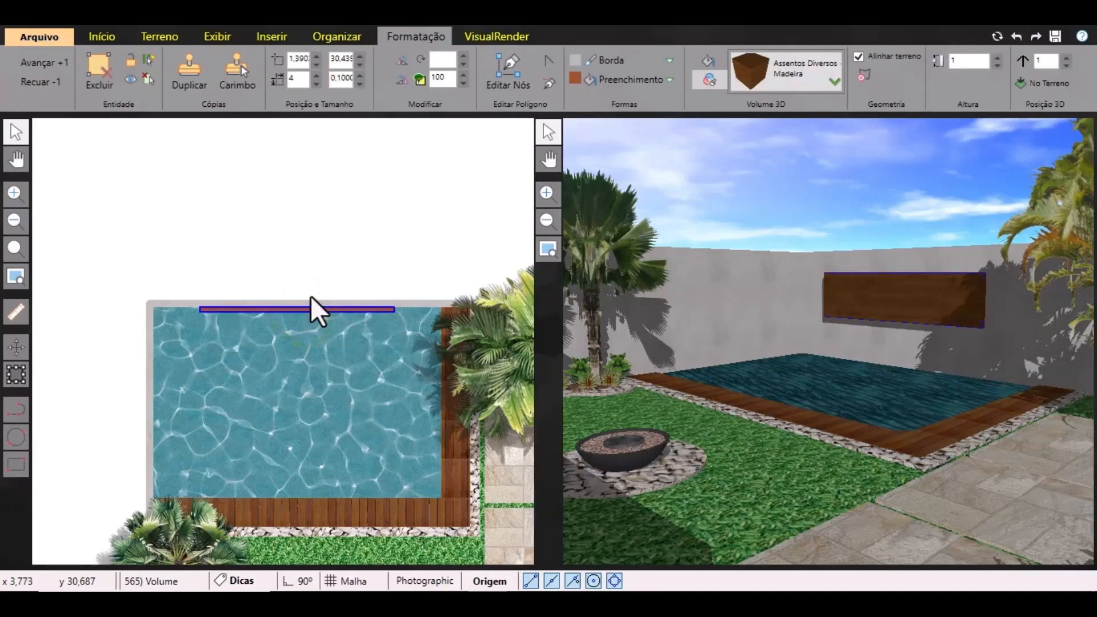
key("Right")
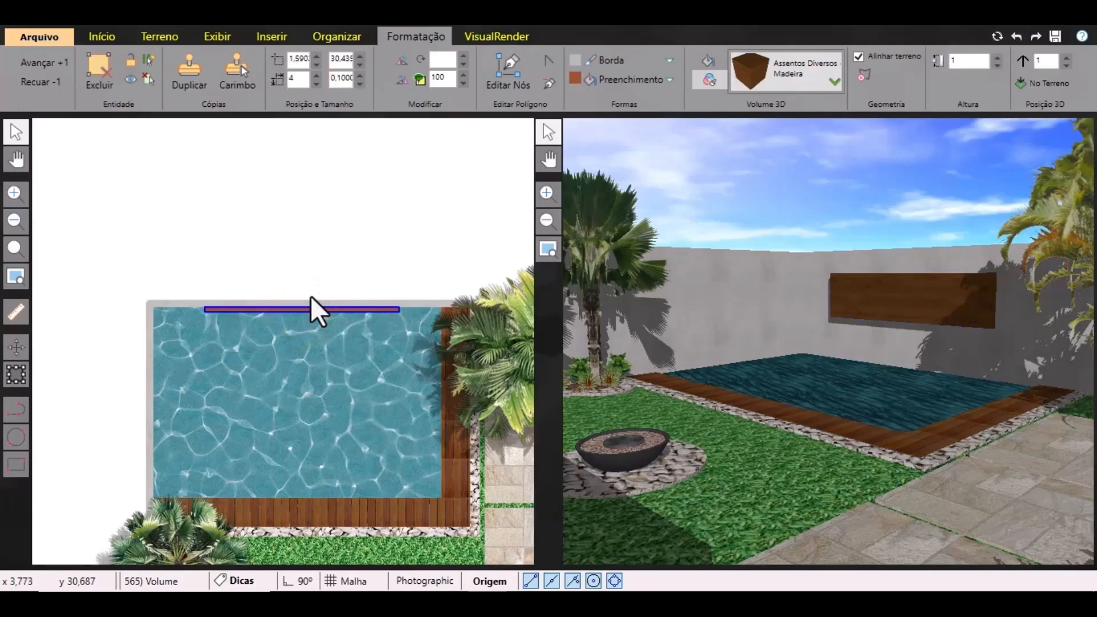
left_click(239, 180)
Search the furniture catalogue for ot.ac9 with the Vaso type filter cleared.
left_click(103, 39)
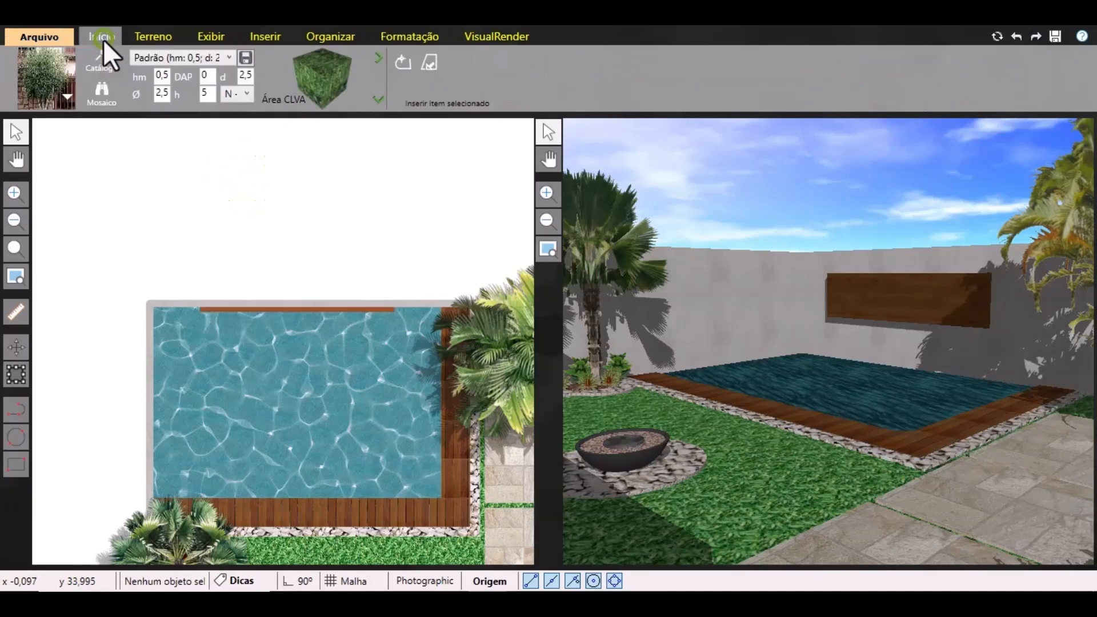
left_click(69, 96)
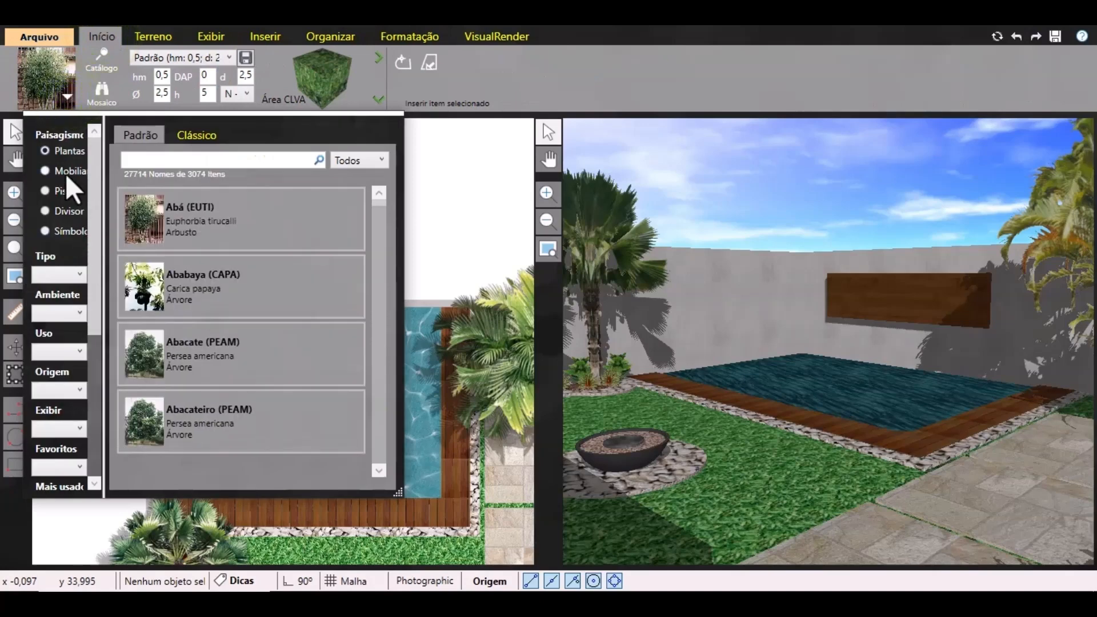
left_click(65, 174)
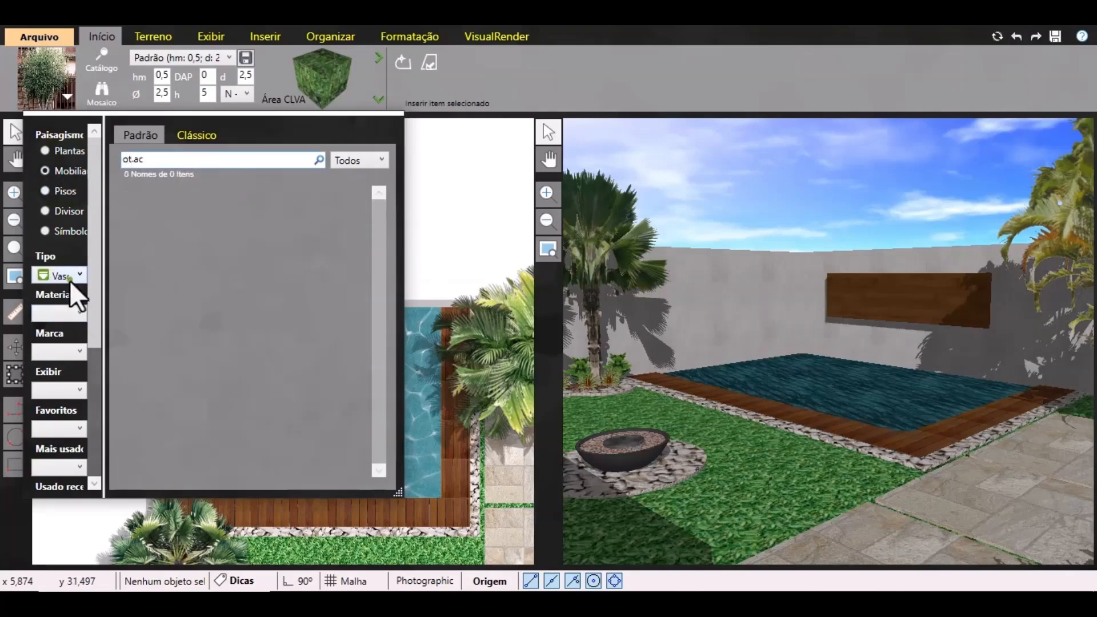
left_click(70, 280)
scroll(66, 306, "up", 3)
left_click(64, 290)
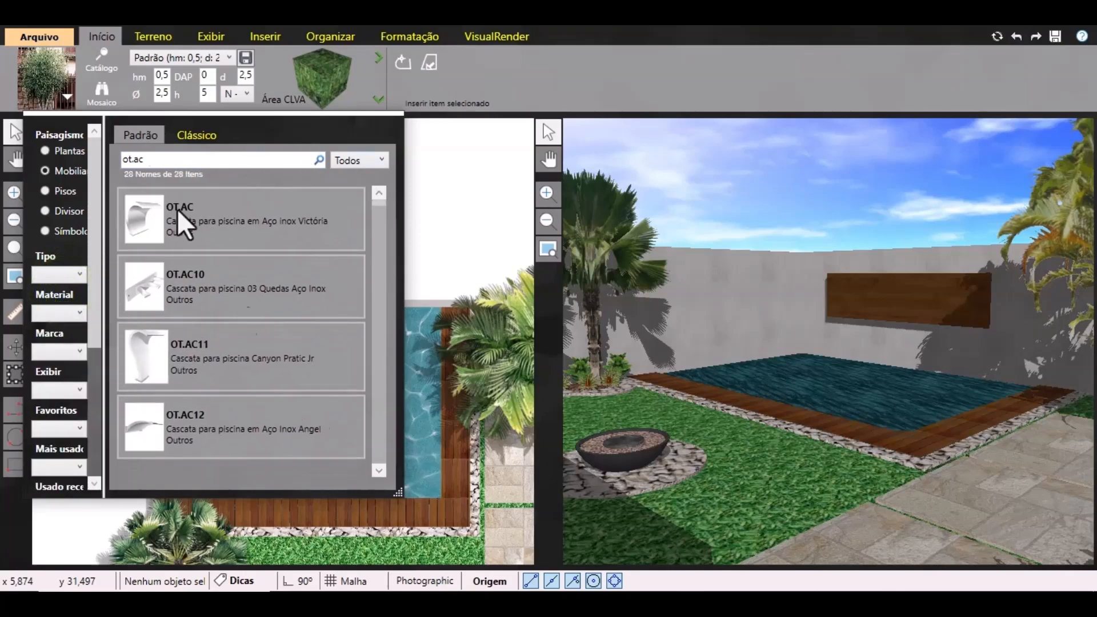
scroll(260, 400, "down", 3)
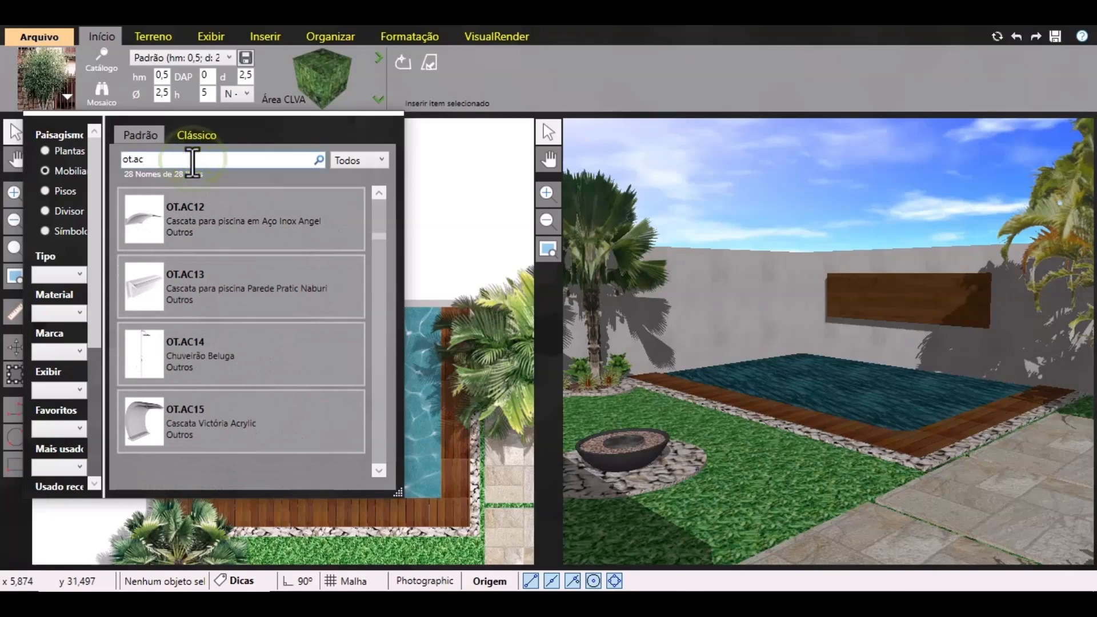
type("9")
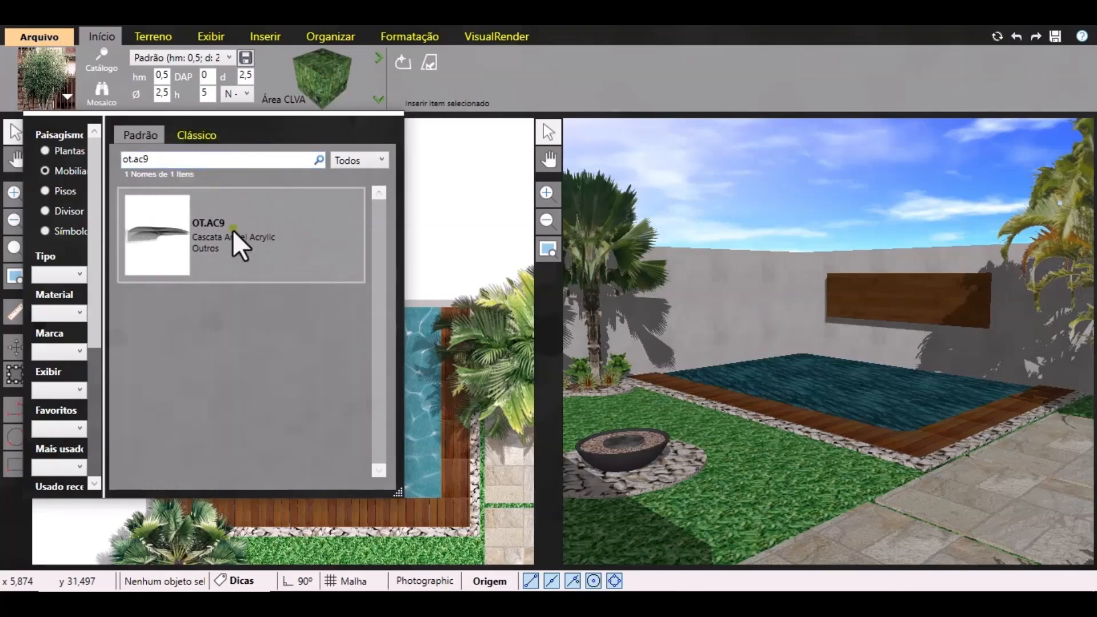
Insert one Cascata Angel Acrylic waterfall (OT.AC9) in the pool, directly in front of the wooden panel.
left_click(232, 230)
scroll(275, 292, "up", 3)
left_click(448, 97)
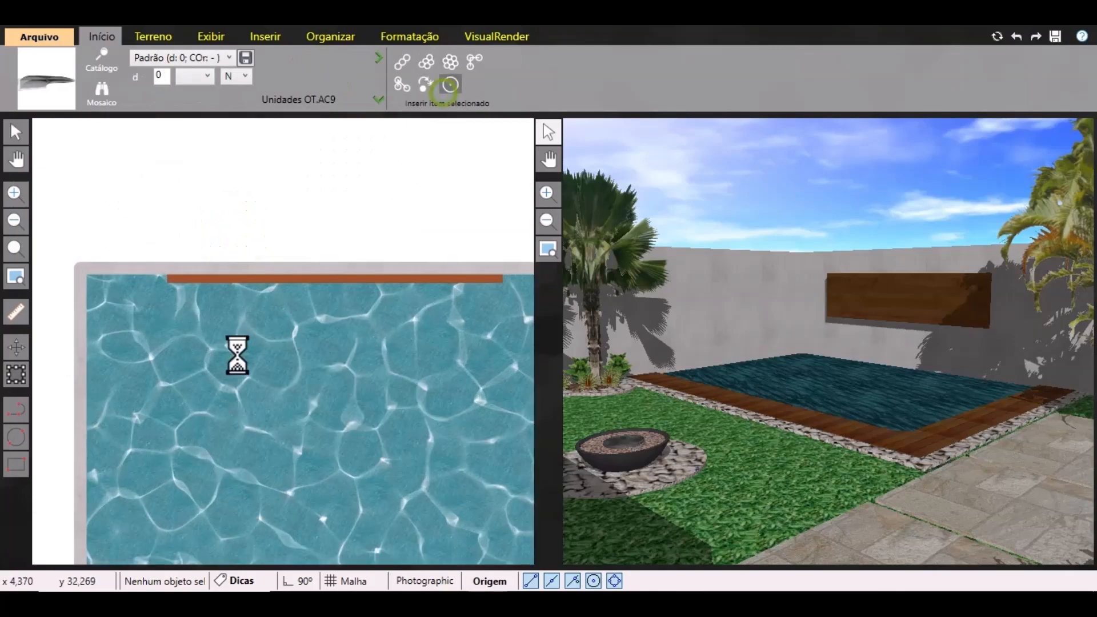
scroll(245, 303, "up", 4)
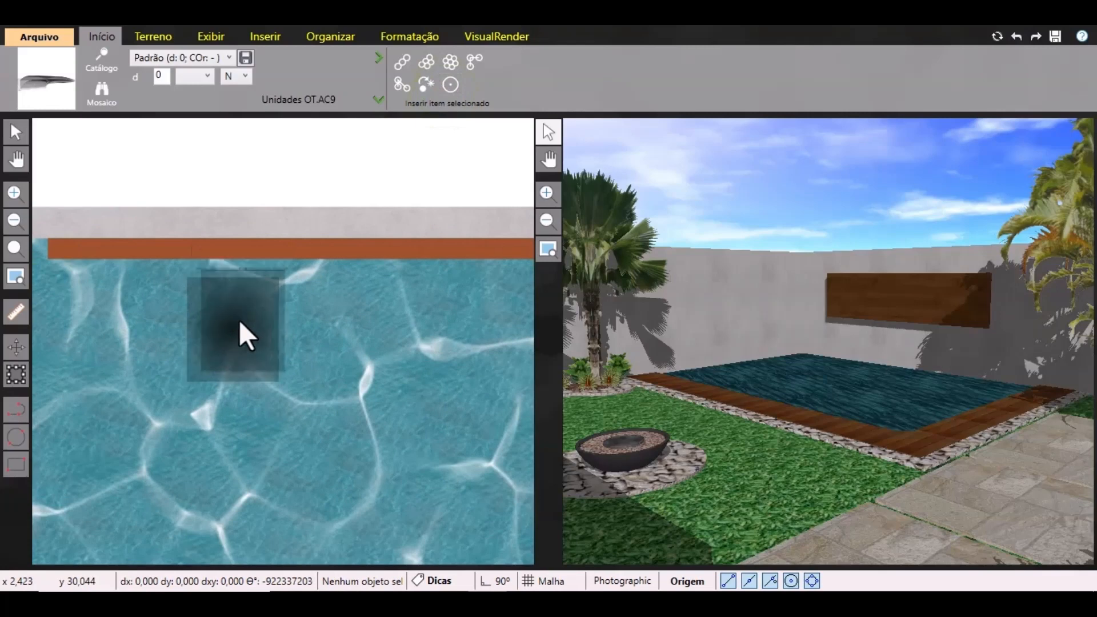
left_click(238, 307)
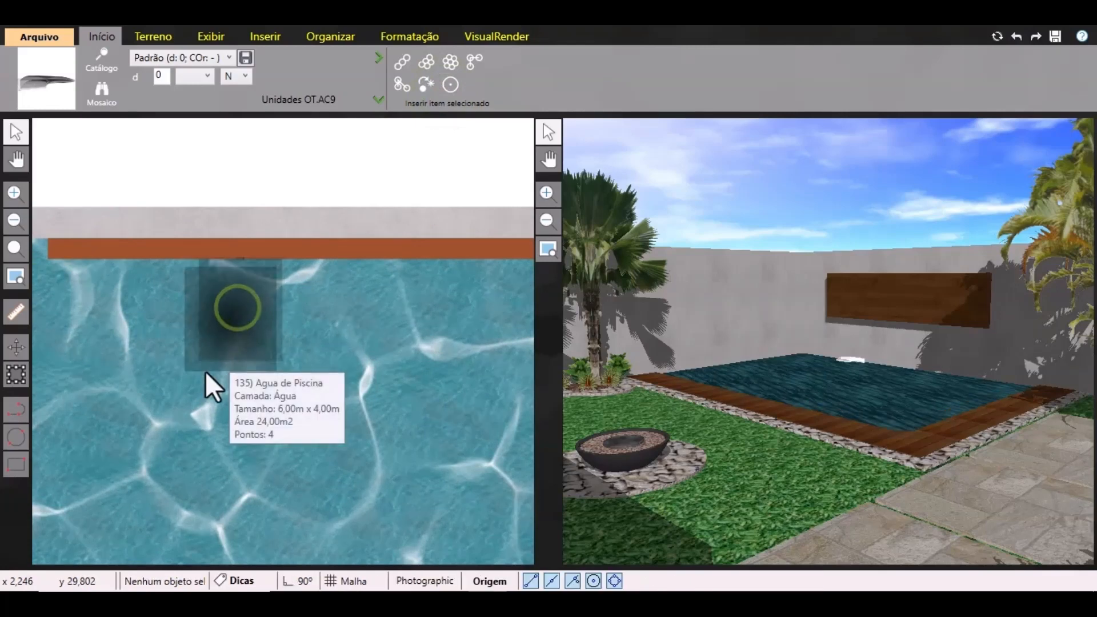
Select the inserted waterfall in the plan and remove its 2D shadow.
scroll(204, 371, "down", 2)
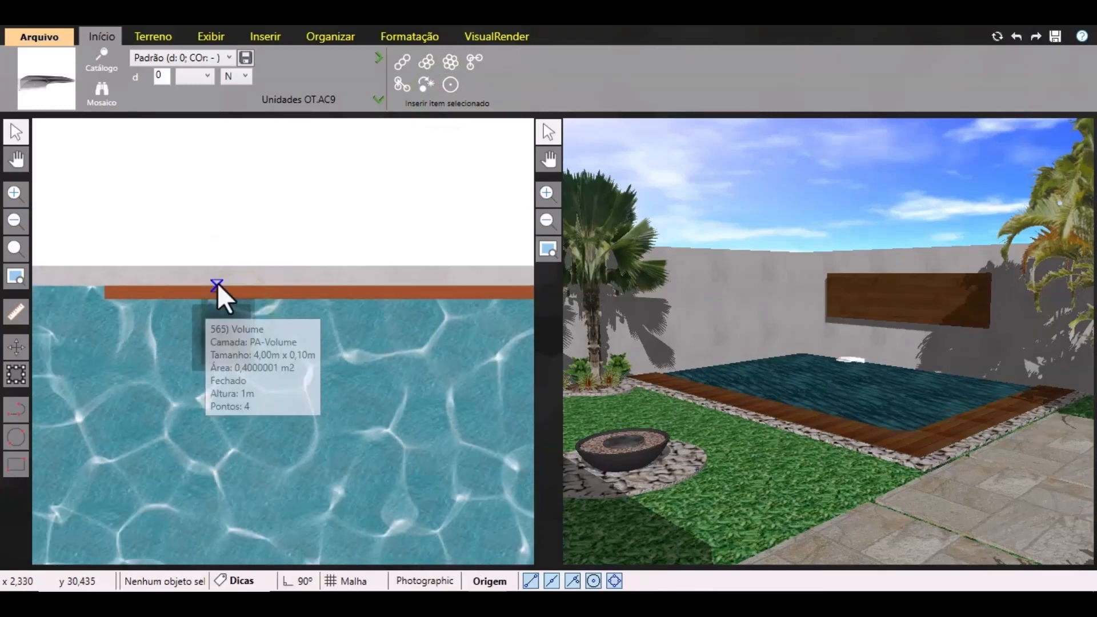
left_click(12, 131)
left_click(213, 325)
left_click(198, 210)
left_click_drag(126, 187, 311, 412)
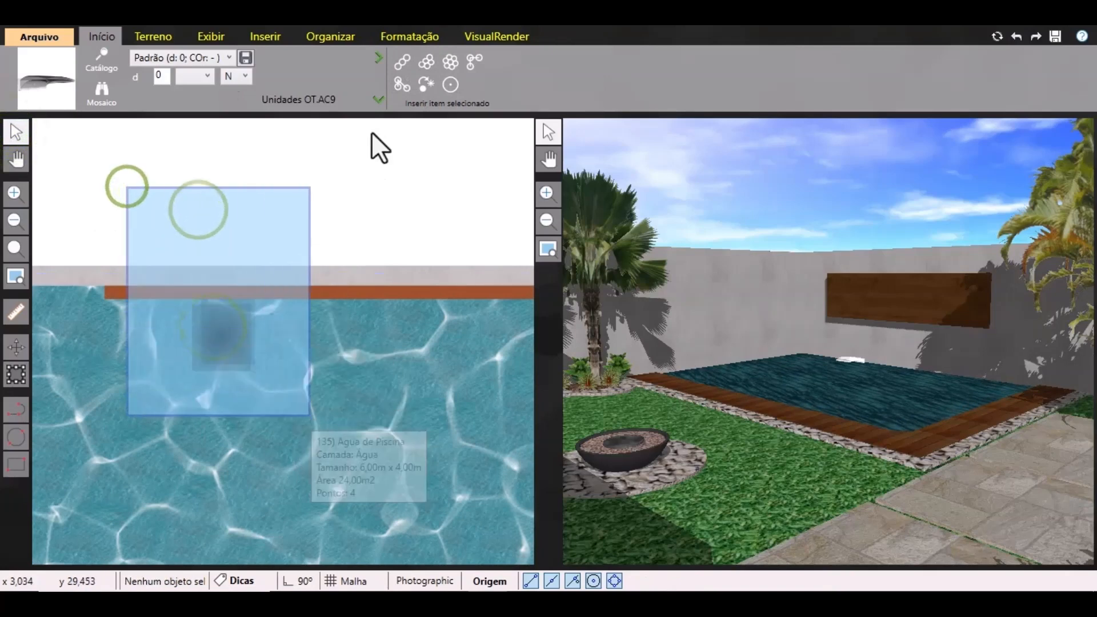
left_click(441, 34)
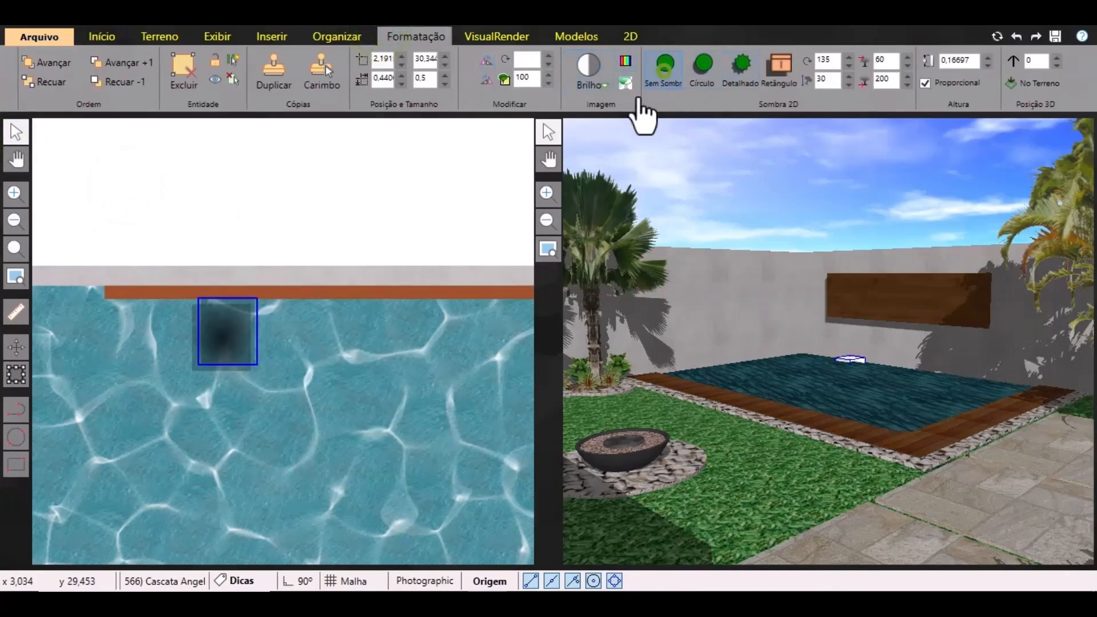
left_click(660, 78)
Stamp three copies of the waterfall side by side to the right of the original along the wooden panel.
left_click(316, 73)
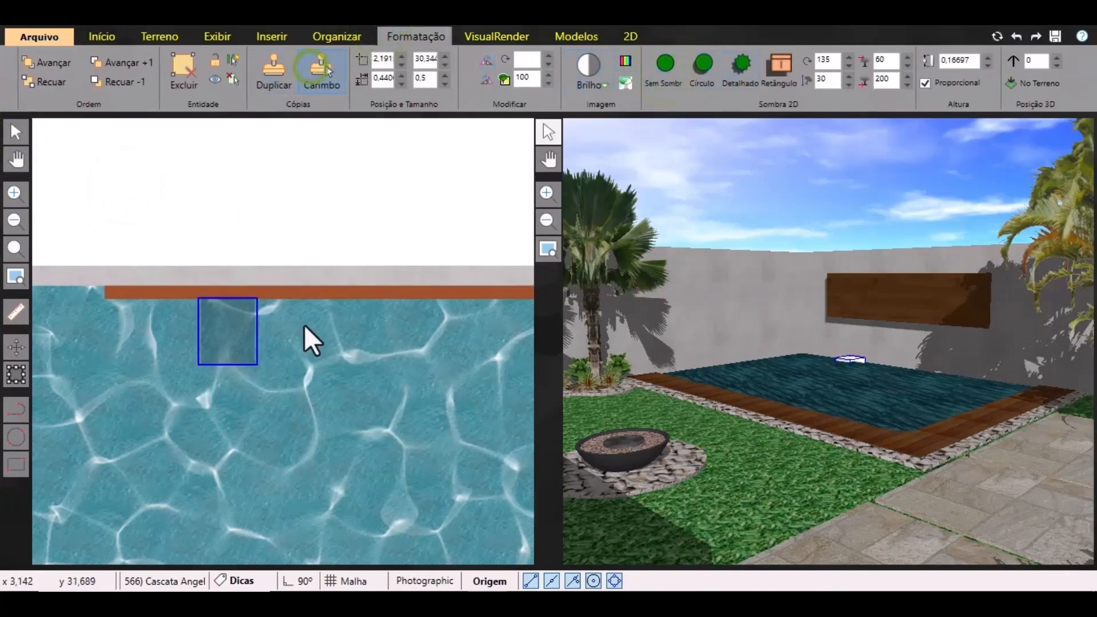
scroll(304, 325, "up", 1)
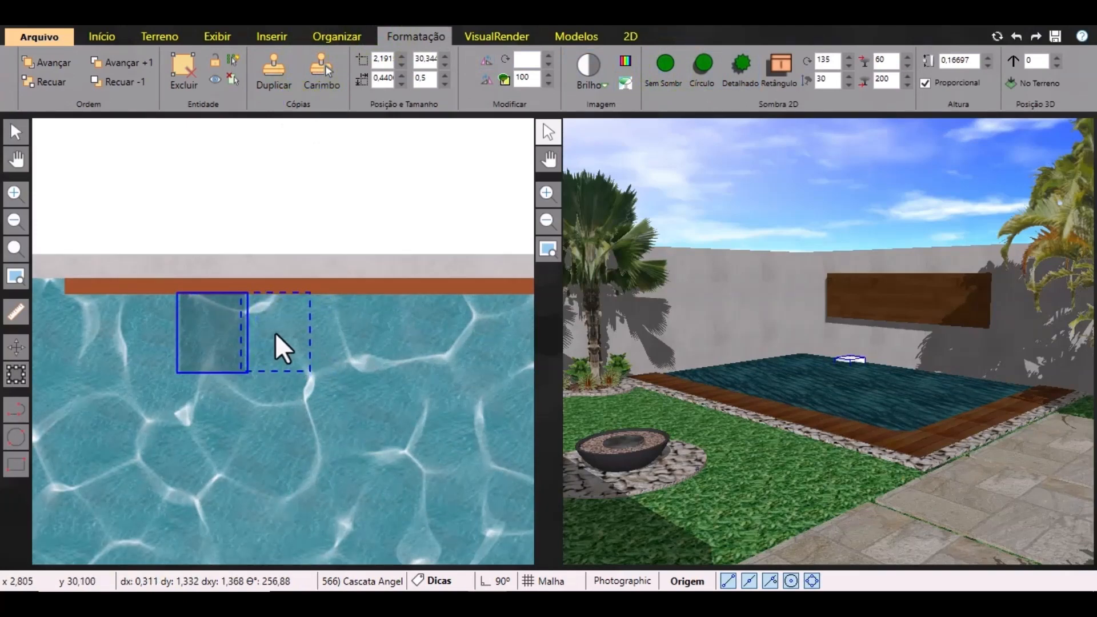
left_click(278, 334)
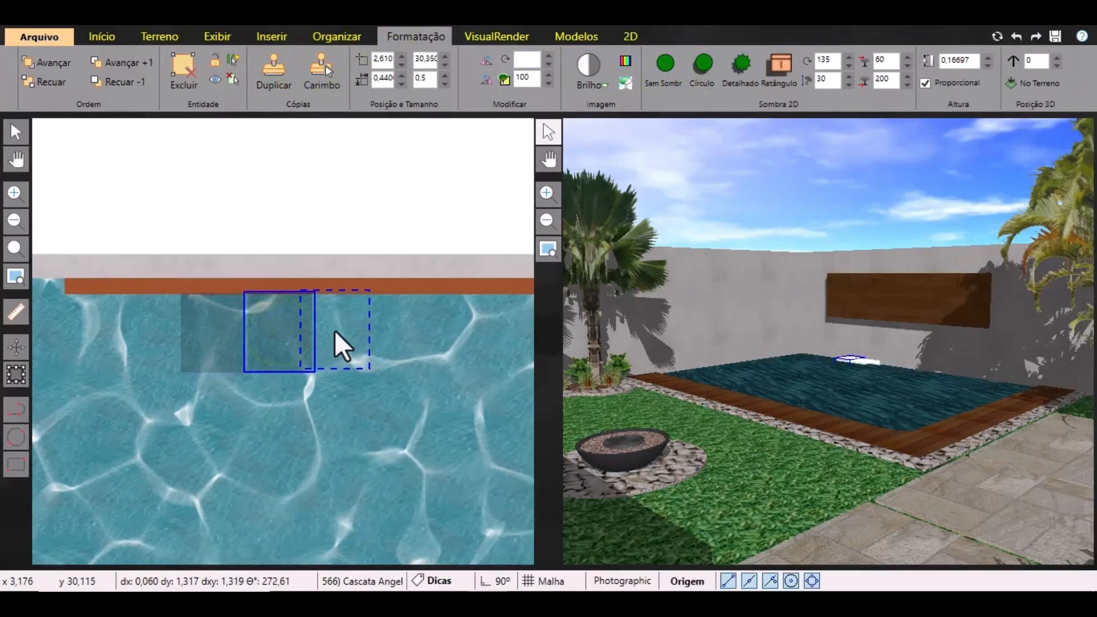
left_click(344, 332)
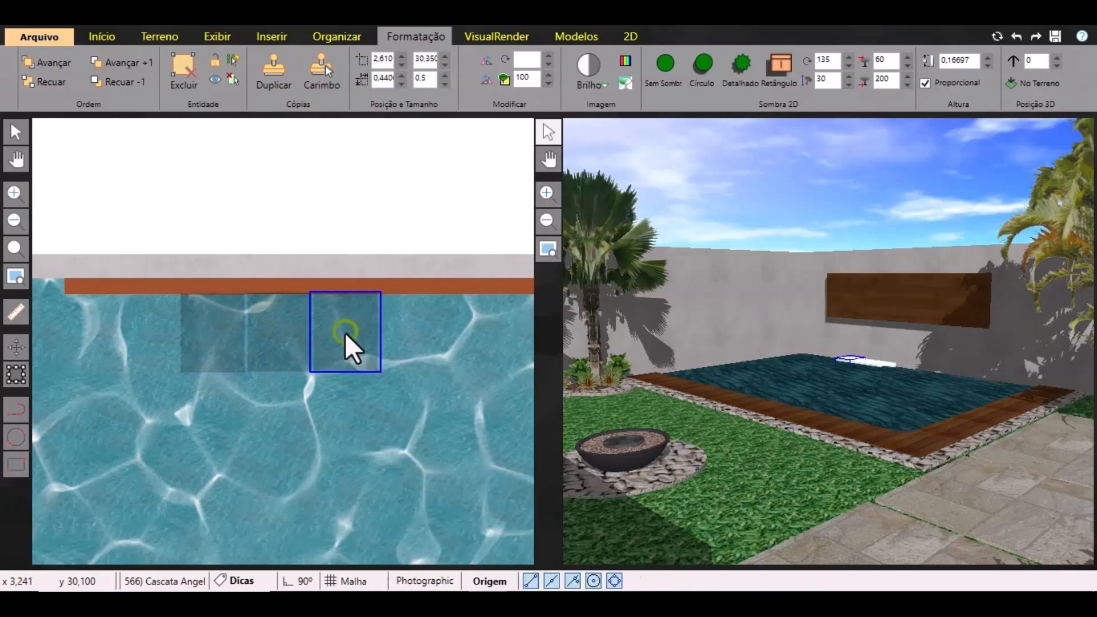
left_click(411, 336)
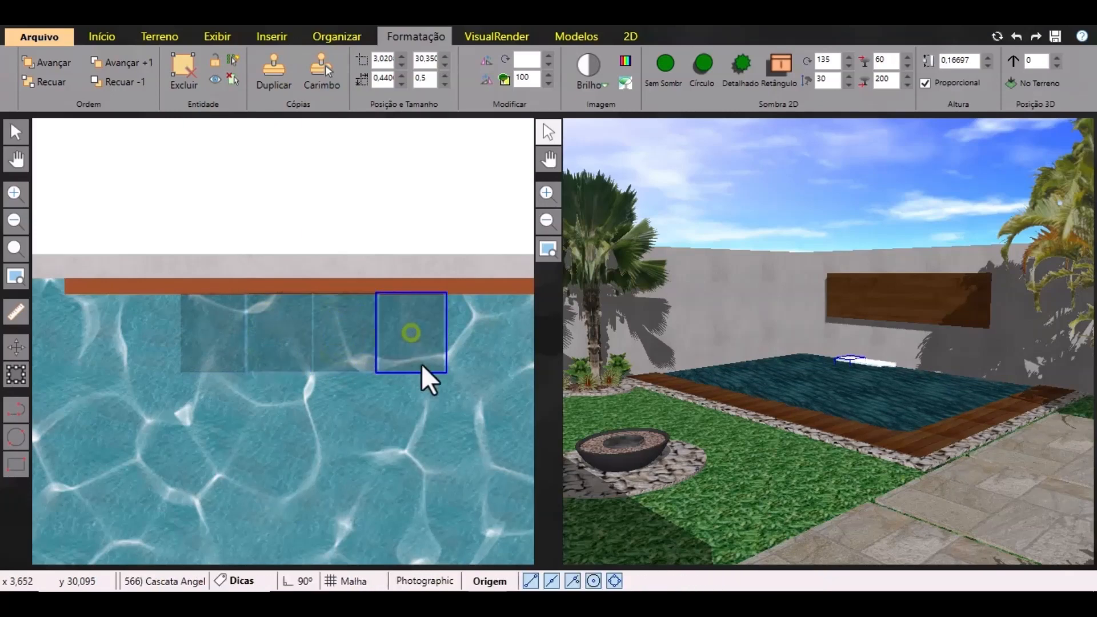
left_click(20, 136)
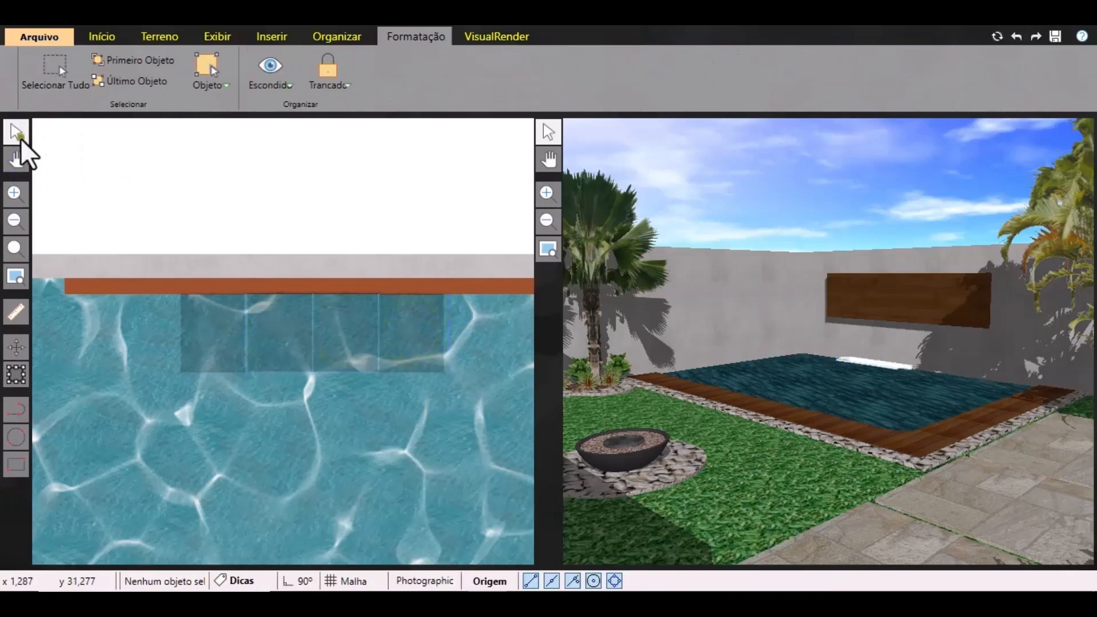
Select the three waterfall copies and move them together until they meet the corner of the original.
left_click_drag(228, 208, 441, 374)
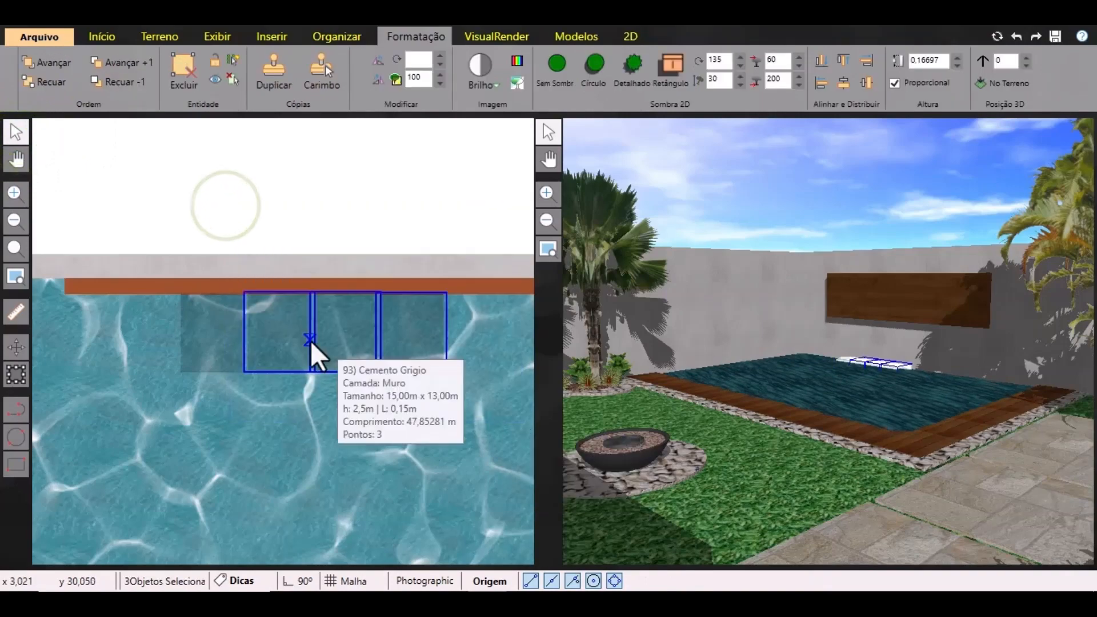
left_click(14, 349)
scroll(253, 366, "up", 5)
scroll(235, 381, "up", 3)
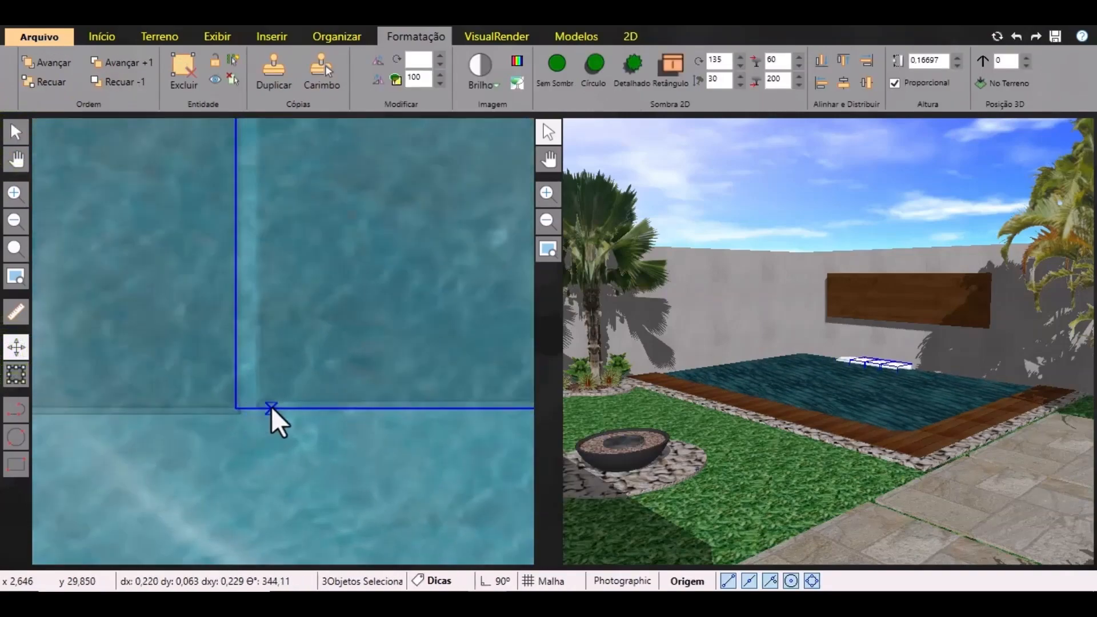
left_click(260, 409)
scroll(244, 415, "up", 3)
left_click(238, 409)
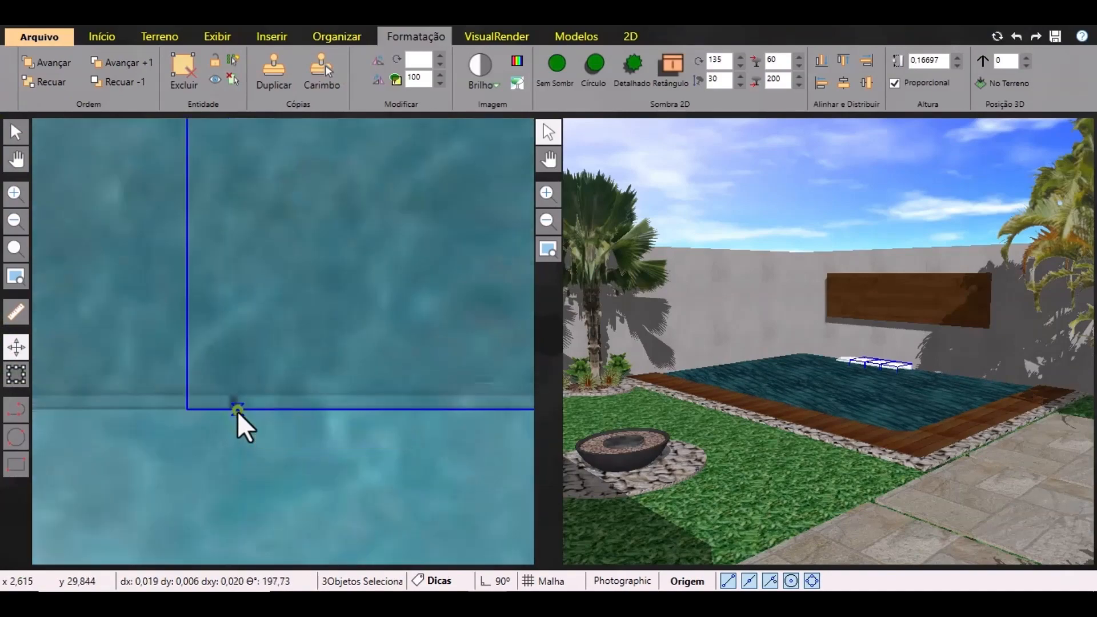
scroll(165, 382, "down", 8)
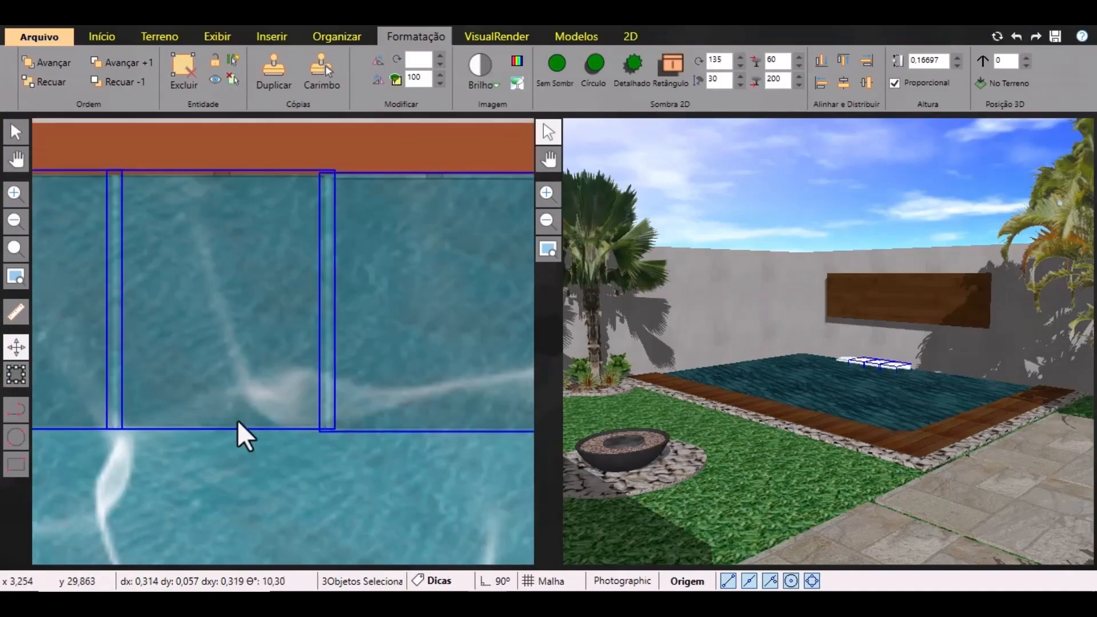
Select the last two waterfall copies and move them flush against the second waterfall.
key("Escape")
left_click_drag(133, 134, 512, 463)
scroll(152, 421, "up", 6)
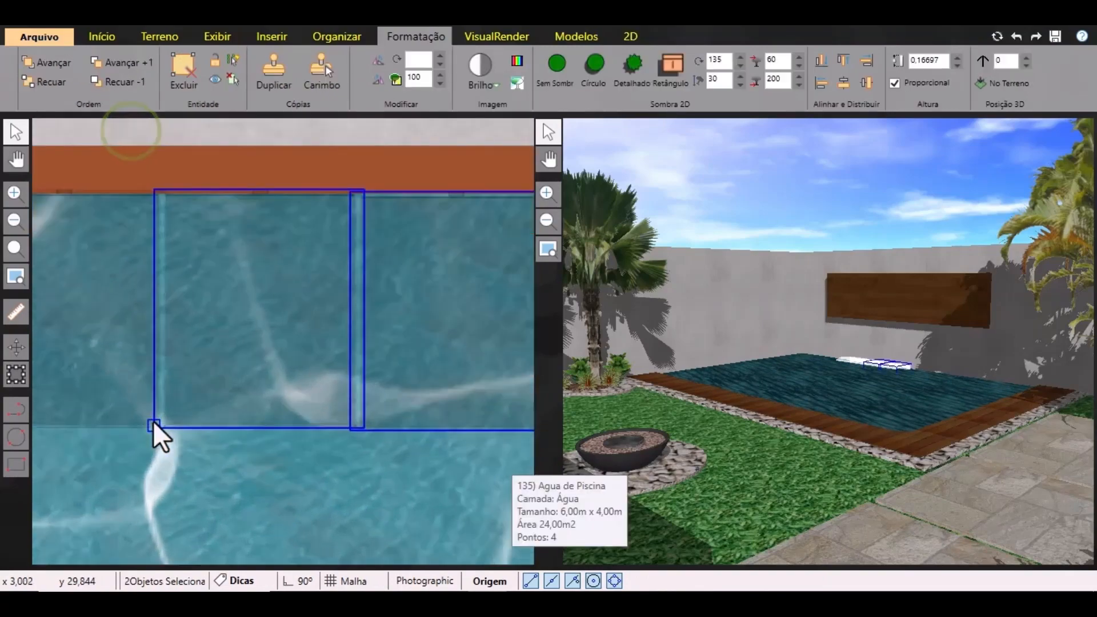
scroll(163, 426, "down", 2)
left_click(16, 347)
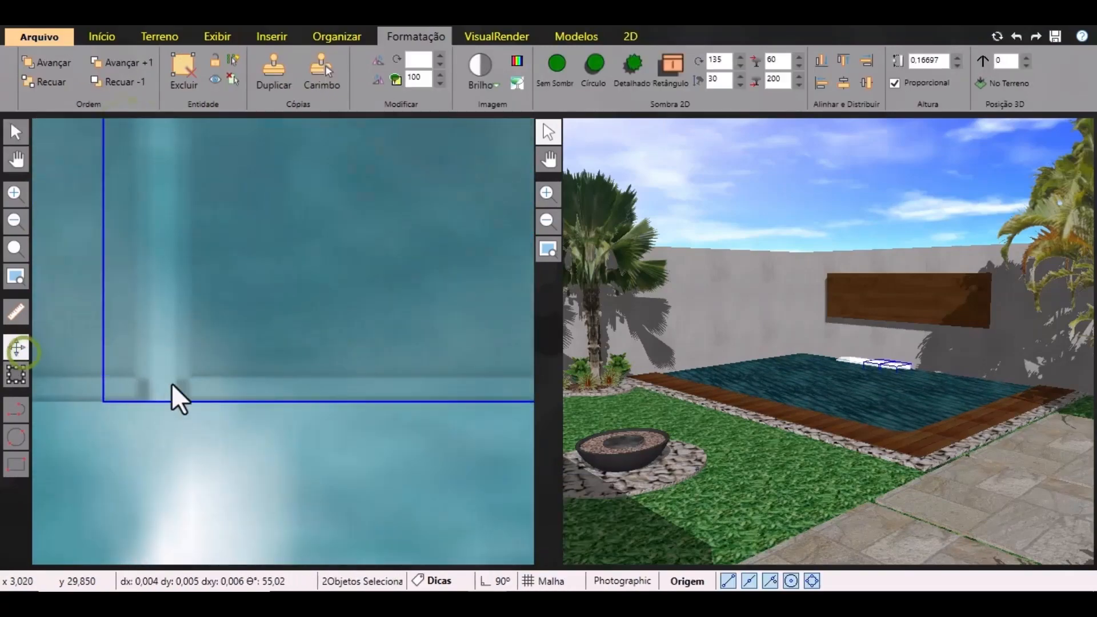
left_click(176, 402)
scroll(204, 409, "down", 4)
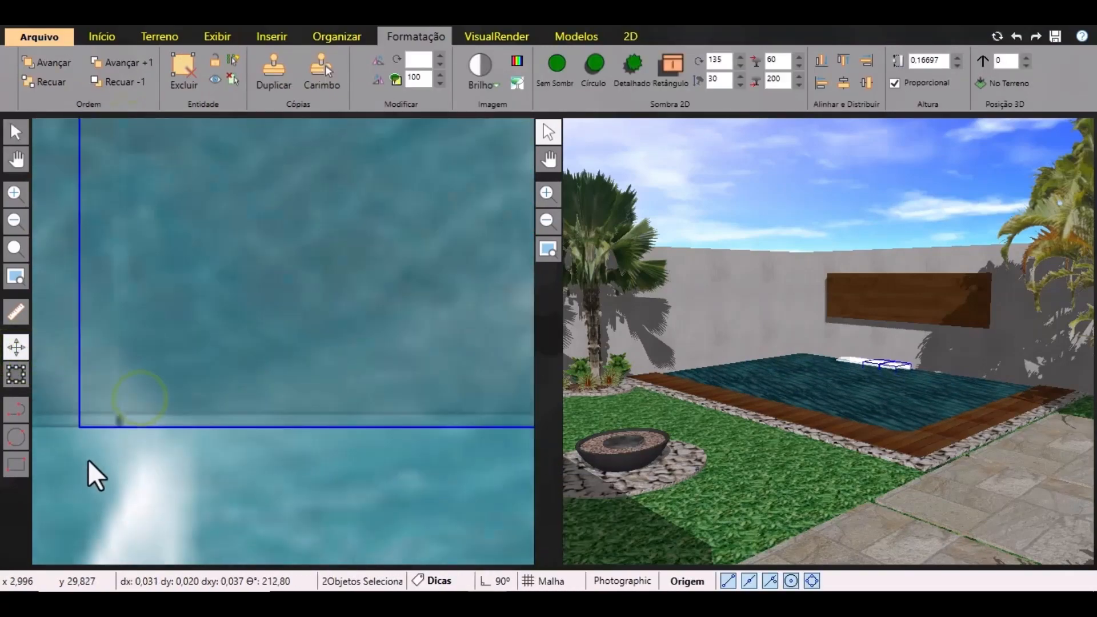
key("Escape")
Select the last waterfall copy and move it flush against the corner of the third waterfall.
scroll(77, 474, "down", 2)
left_click(21, 122)
left_click(317, 345)
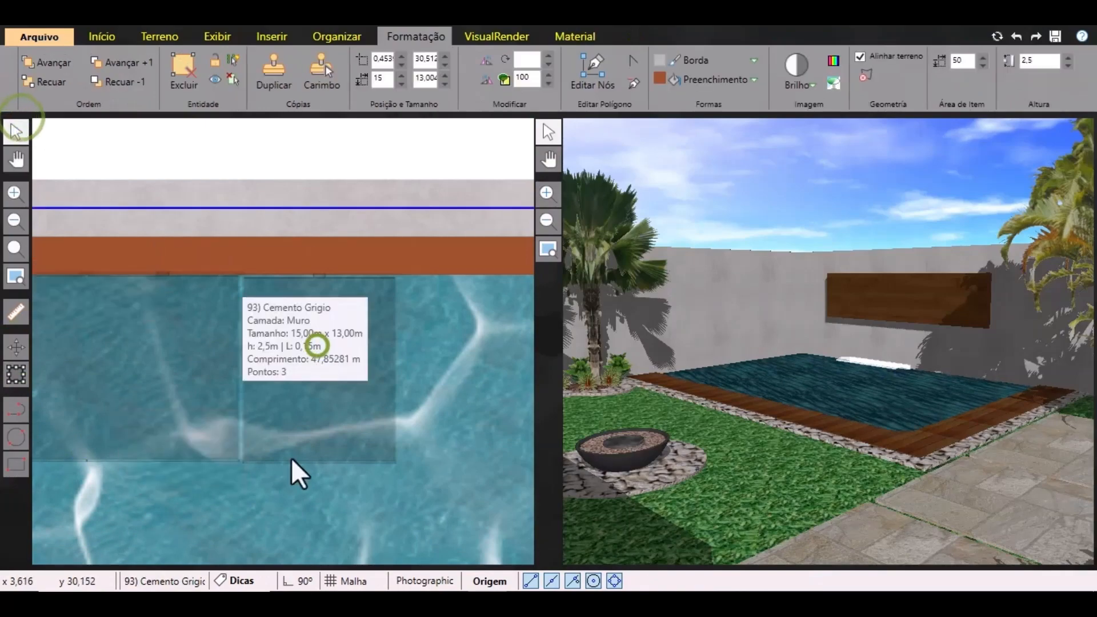
scroll(284, 380, "up", 2)
key("Escape")
scroll(247, 193, "down", 3)
left_click_drag(207, 125, 415, 423)
scroll(233, 344, "up", 1)
scroll(233, 345, "up", 2)
left_click(16, 347)
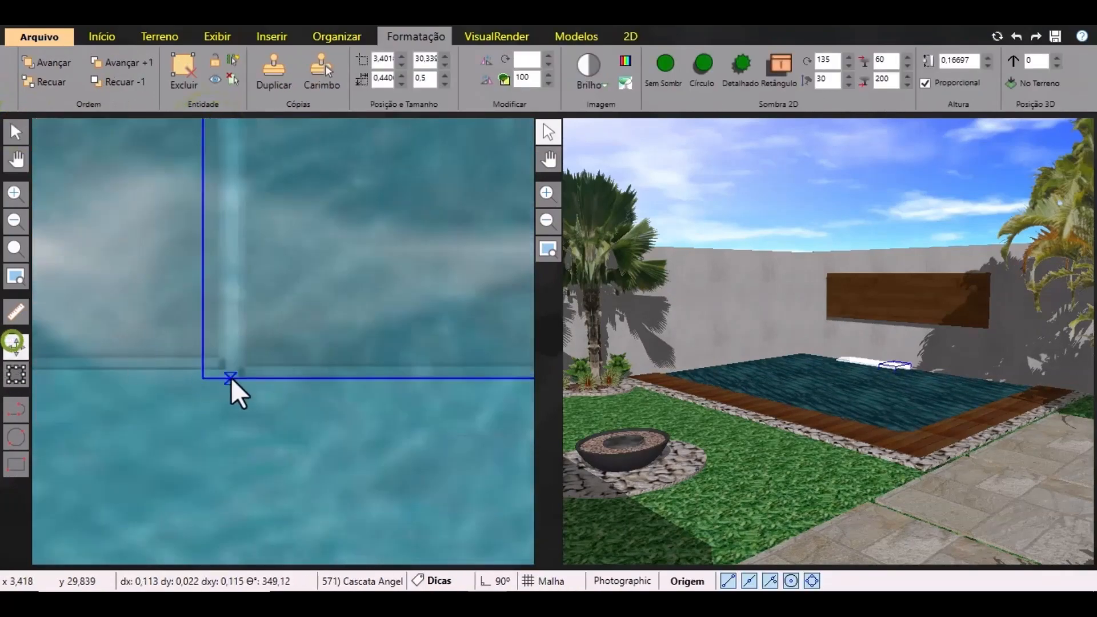
left_click(242, 379)
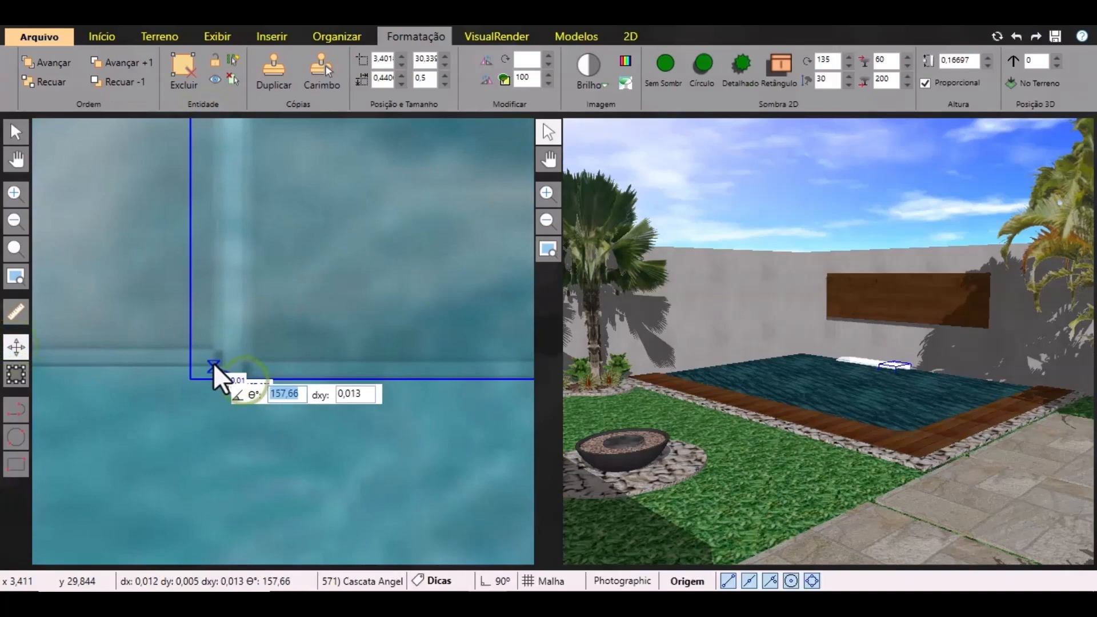
left_click(214, 362)
left_click(14, 132)
Select all four waterfalls together and raise their 3D position to 1,5 so they sit on the wooden wall panel.
scroll(311, 394, "down", 3)
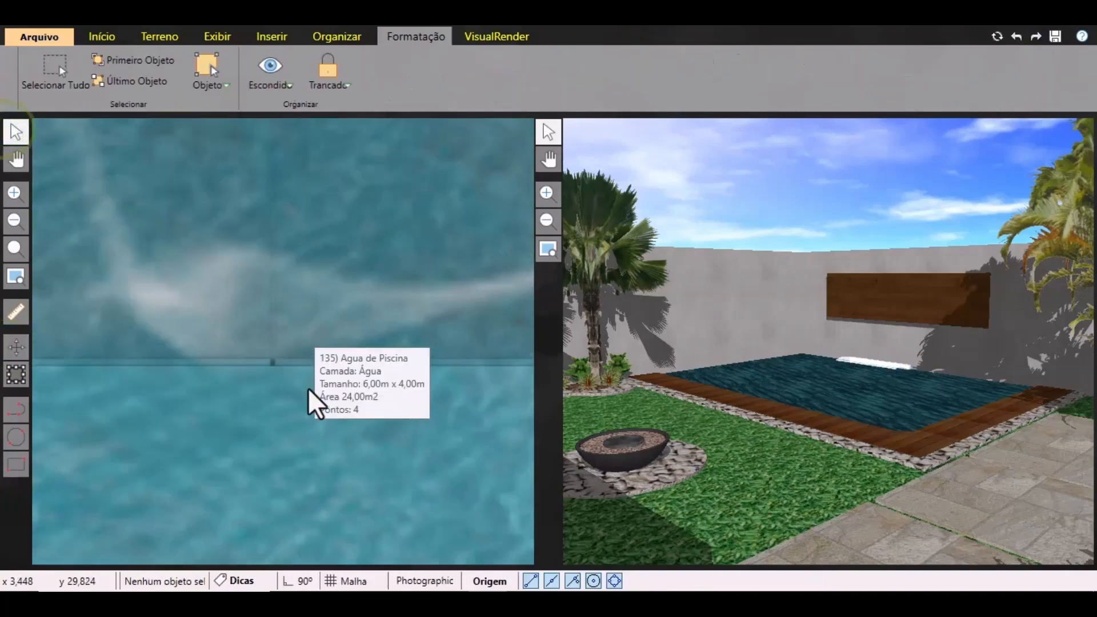
scroll(303, 407, "down", 1)
left_click_drag(213, 314, 343, 451)
left_click(188, 304)
left_click_drag(188, 293, 385, 468)
scroll(81, 289, "down", 4)
scroll(150, 355, "up", 3)
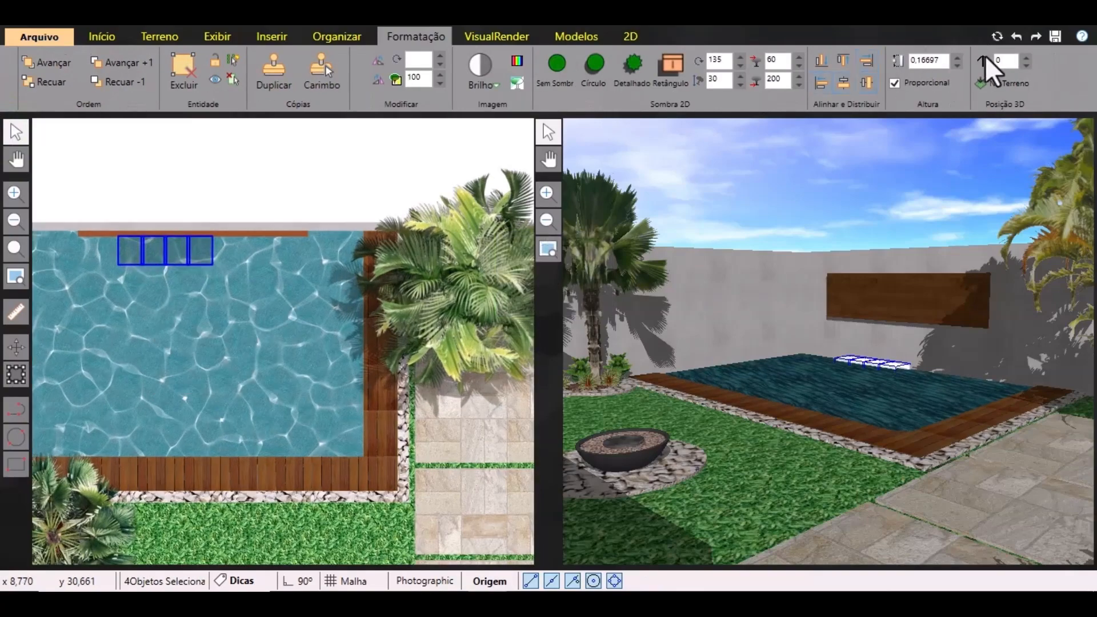
type("1")
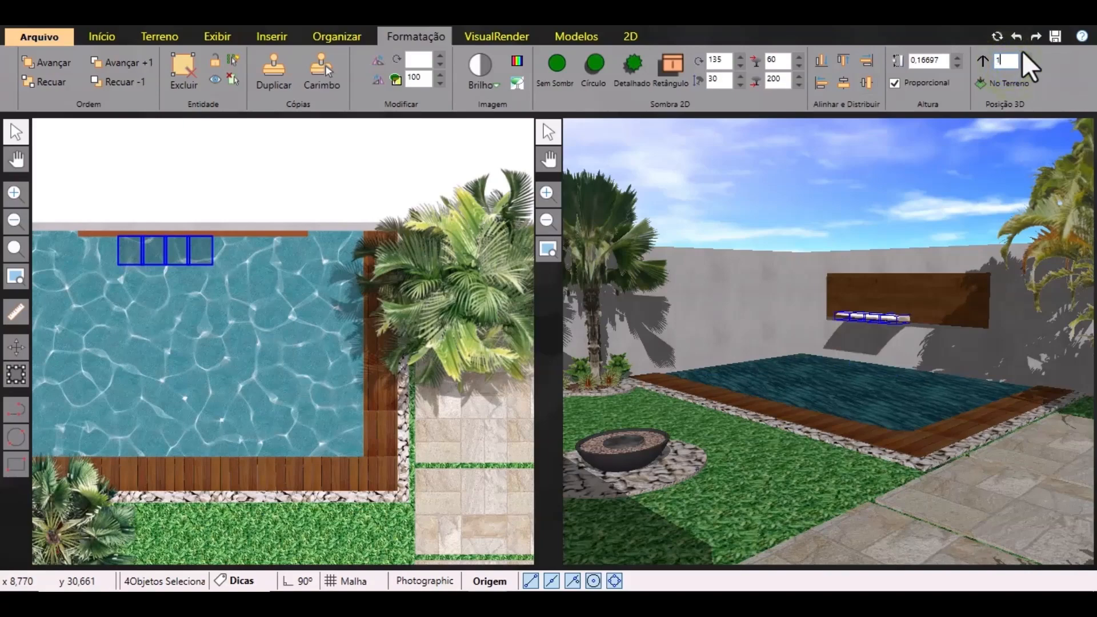
type(",5")
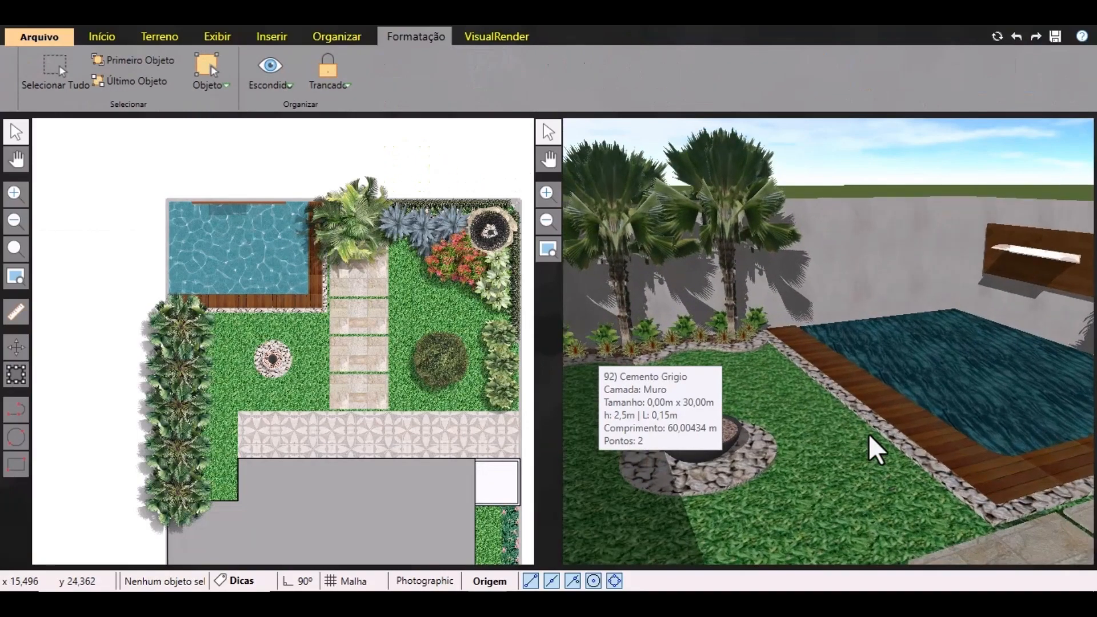
Draw a closed polyline about 2.94 by 1.96 m over the lower part of the gravel square, with a diagonal upper edge.
left_click_drag(875, 449, 834, 400)
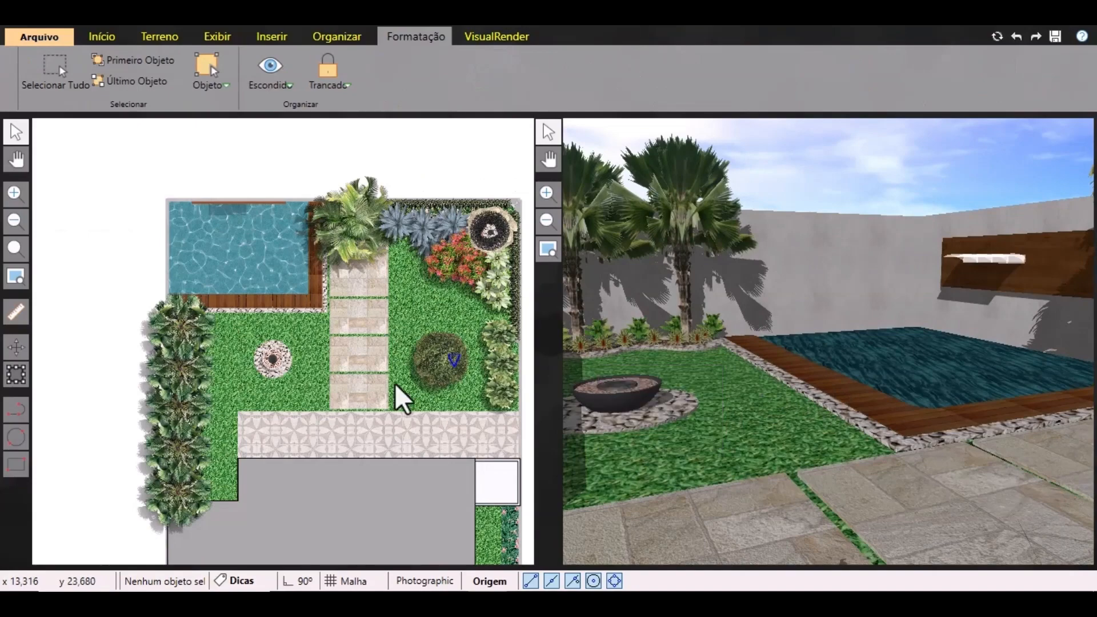
scroll(343, 411, "down", 1)
middle_click_drag(343, 412, 236, 301)
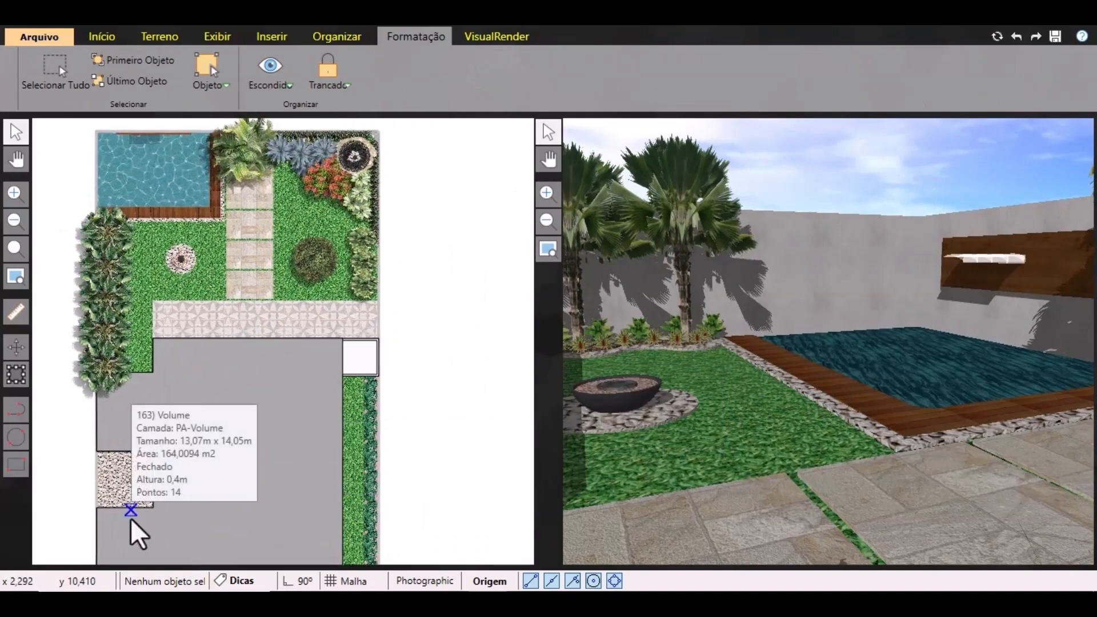
scroll(103, 527, "up", 6)
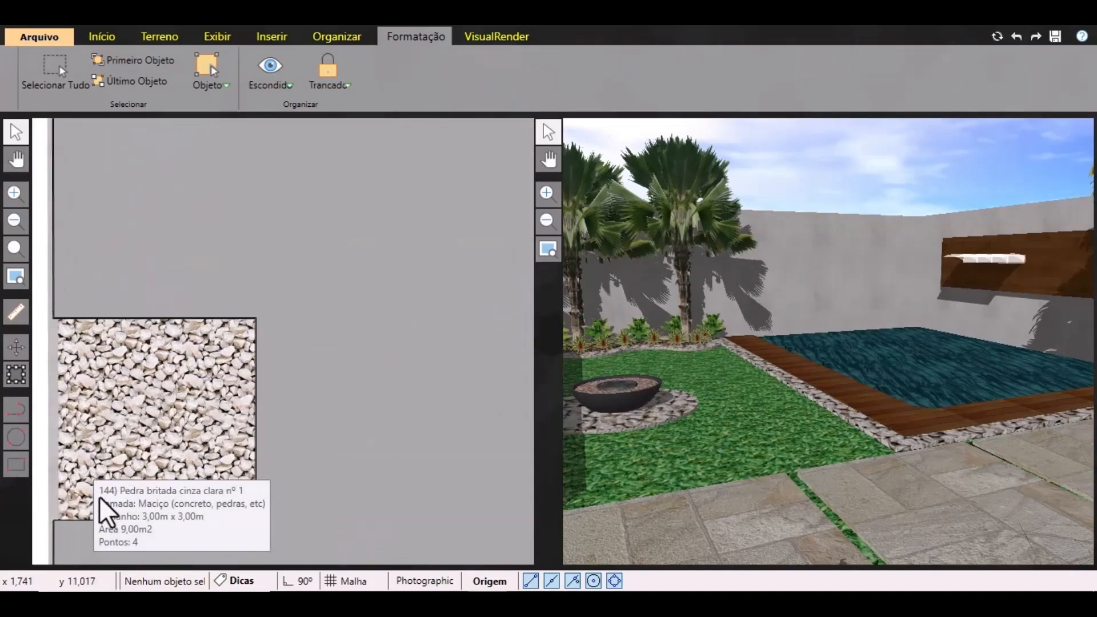
left_click(19, 410)
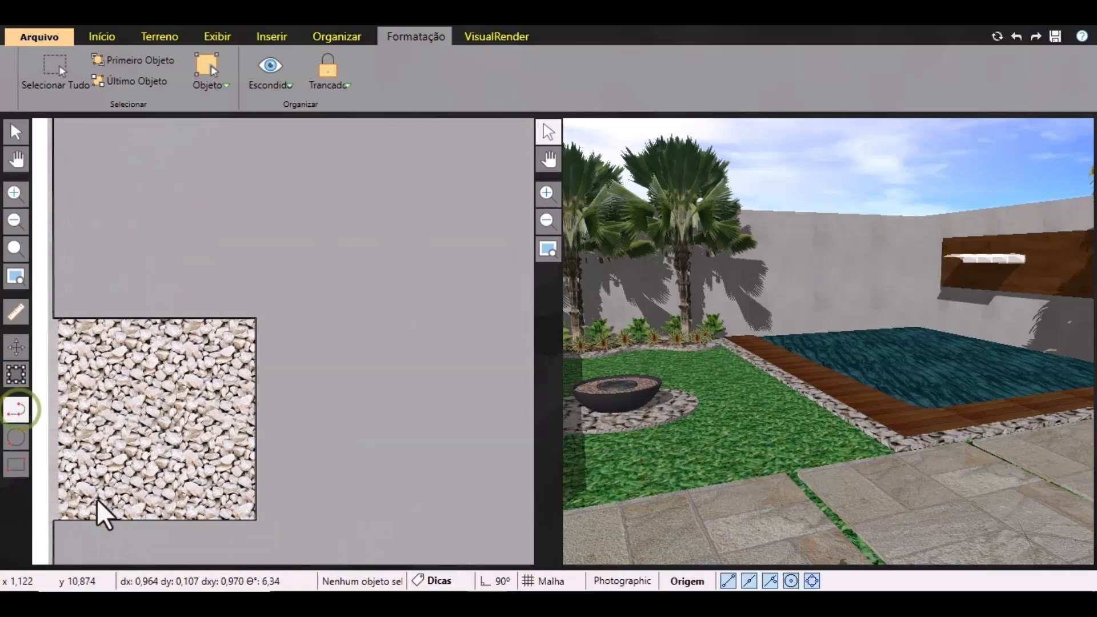
scroll(54, 521, "up", 2)
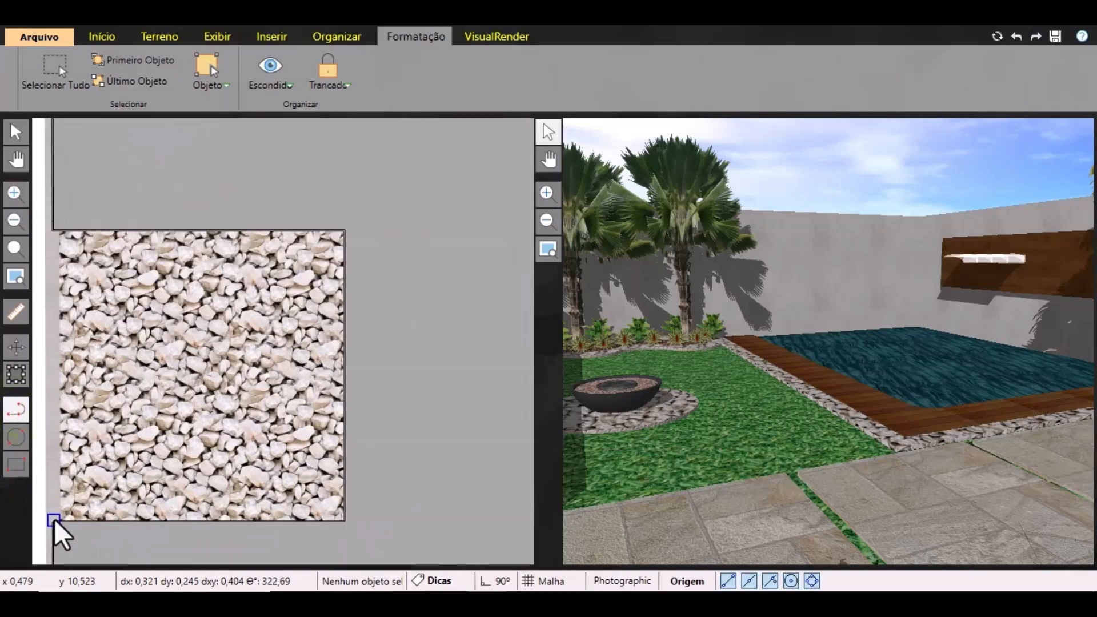
left_click(54, 521)
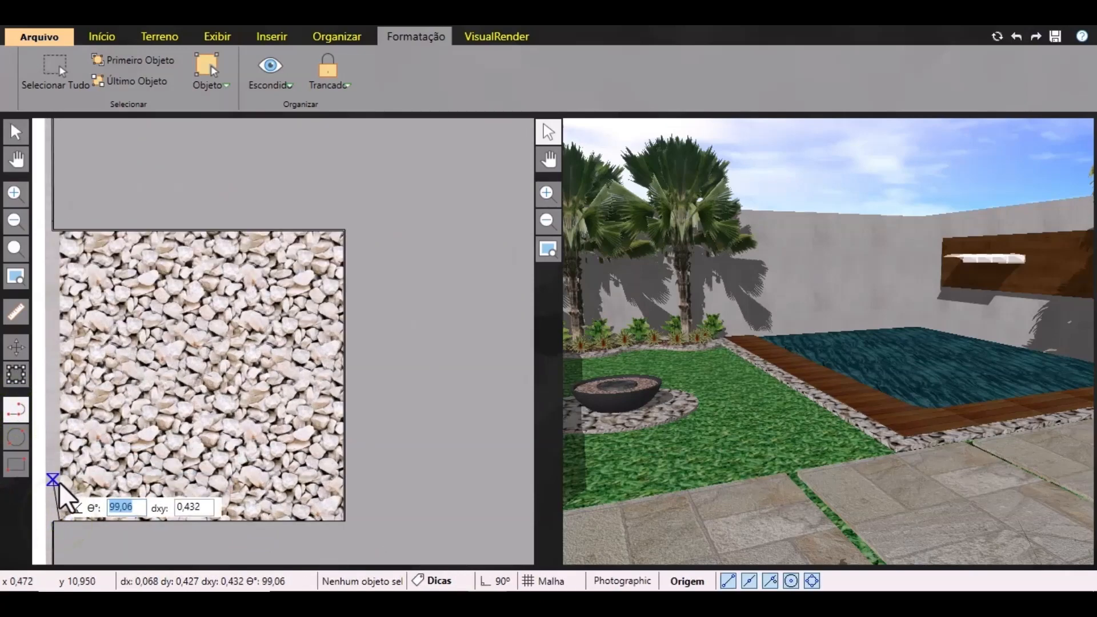
scroll(63, 494, "up", 1)
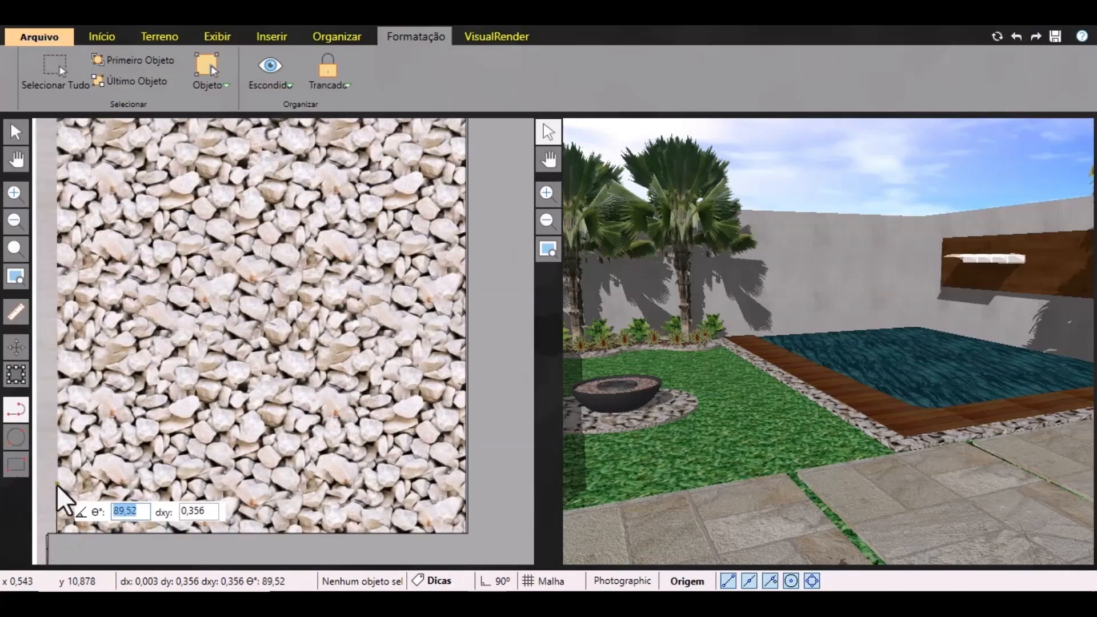
scroll(131, 457, "down", 2)
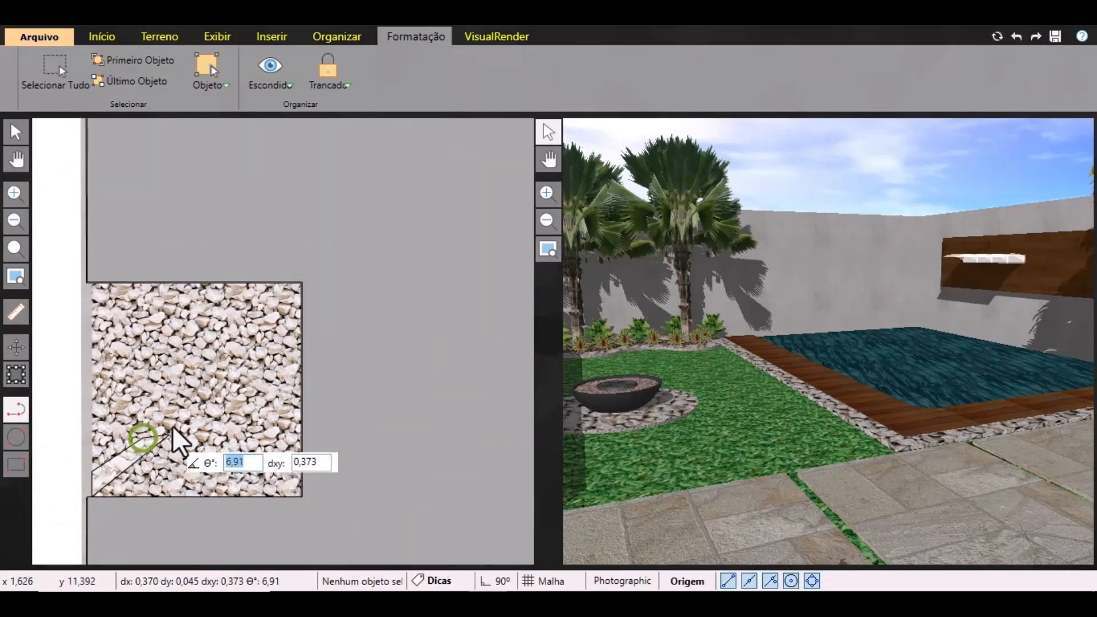
left_click(197, 410)
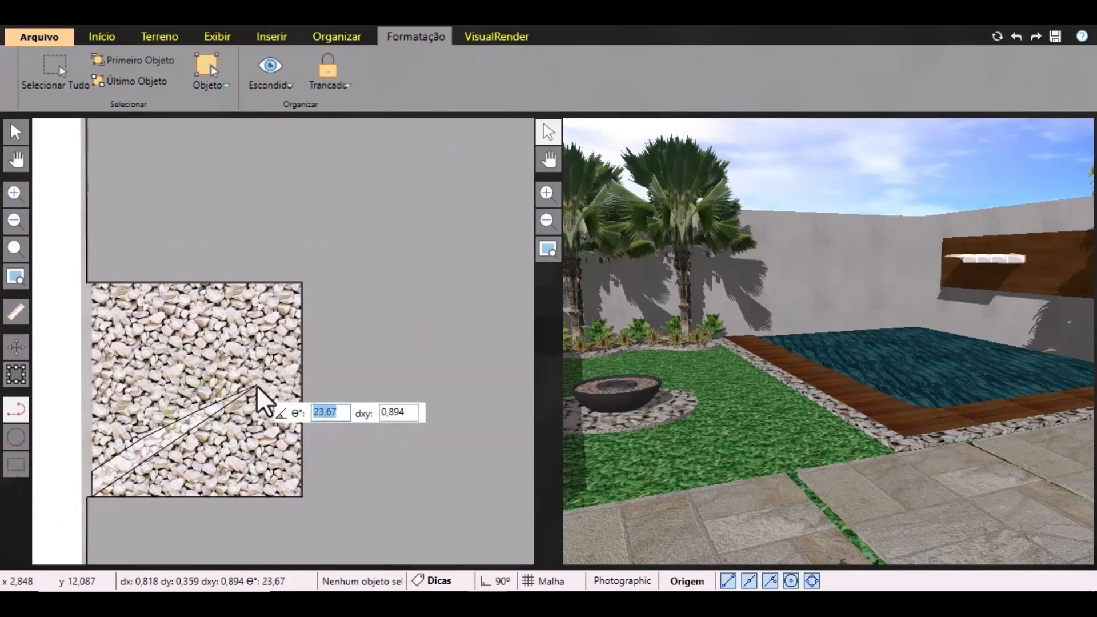
left_click(303, 357)
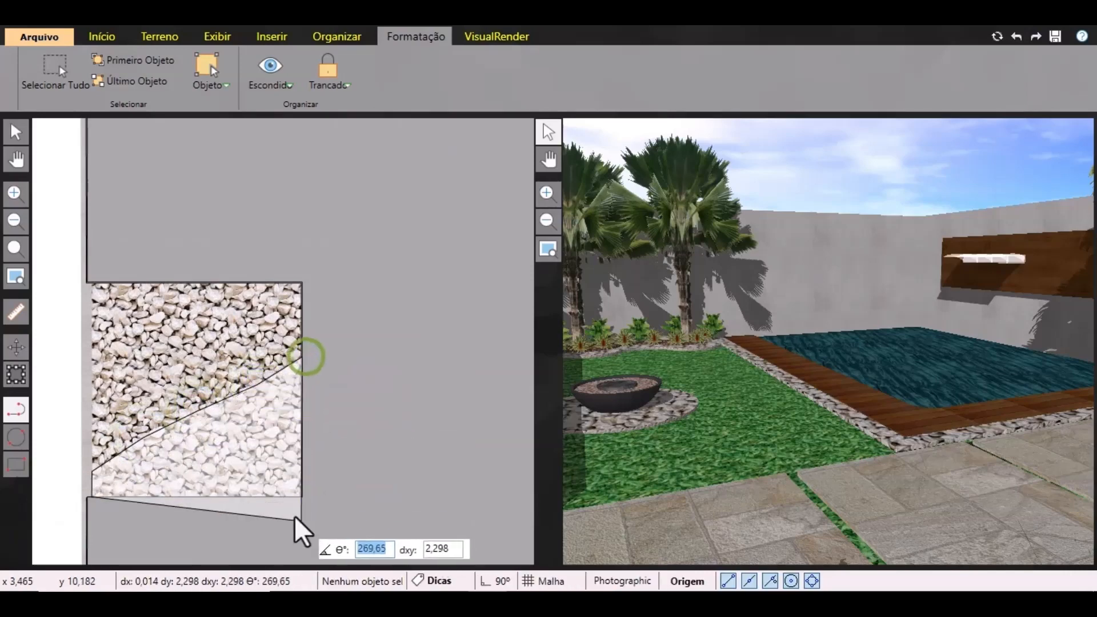
right_click(302, 497)
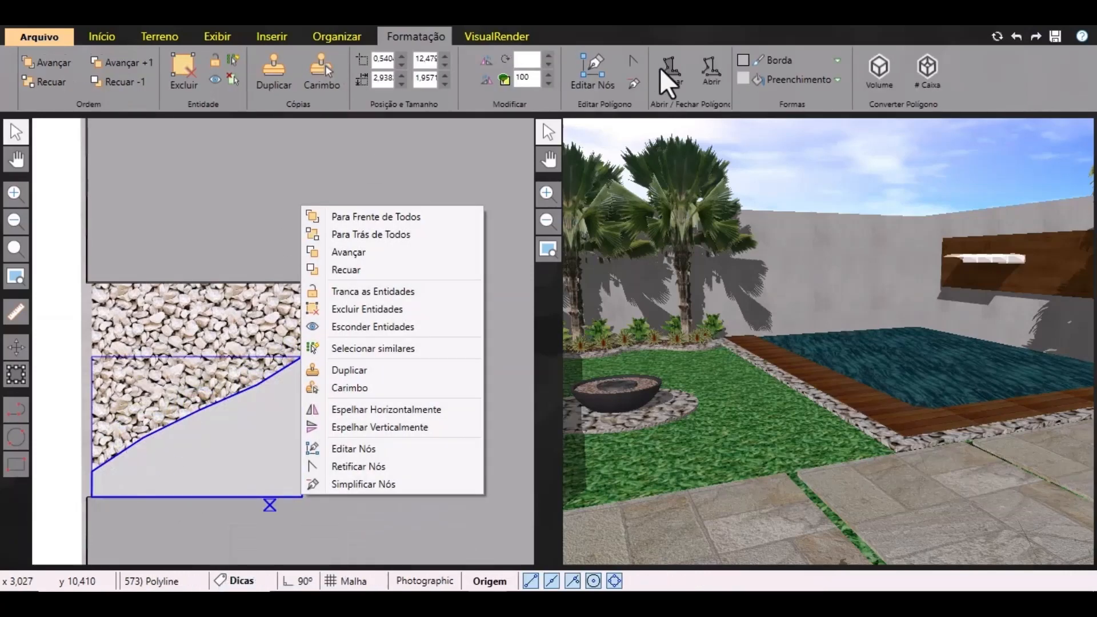
Edit the polyline's nodes, bending the four diagonal segments alternately down and up into a wavy upper edge.
left_click(607, 74)
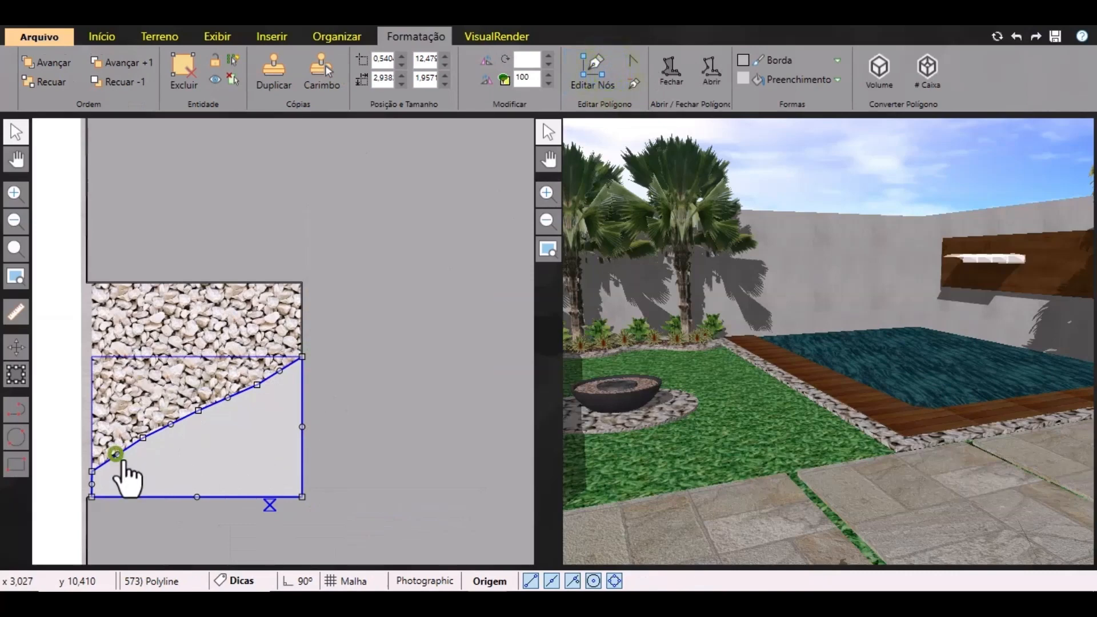
left_click_drag(117, 456, 126, 467)
scroll(159, 435, "up", 2)
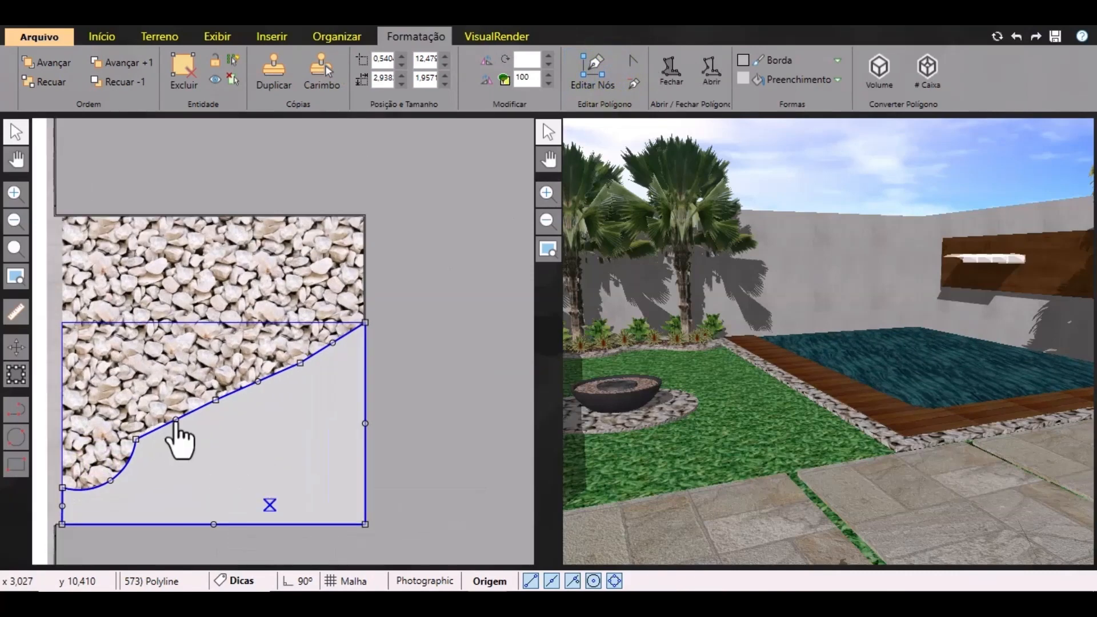
left_click_drag(175, 421, 165, 397)
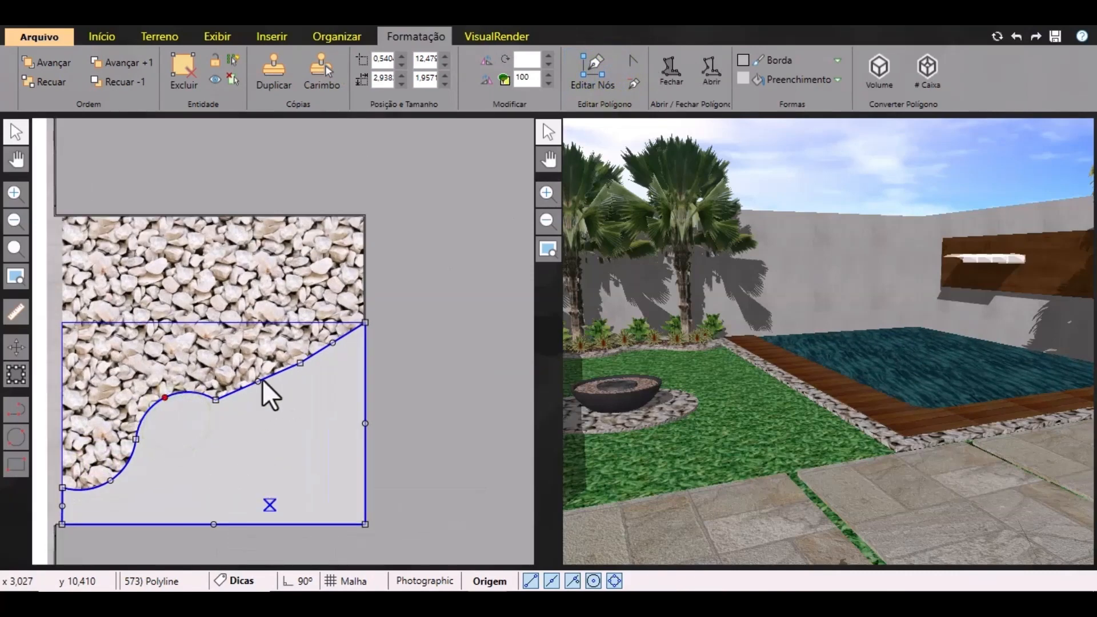
left_click_drag(260, 379, 266, 400)
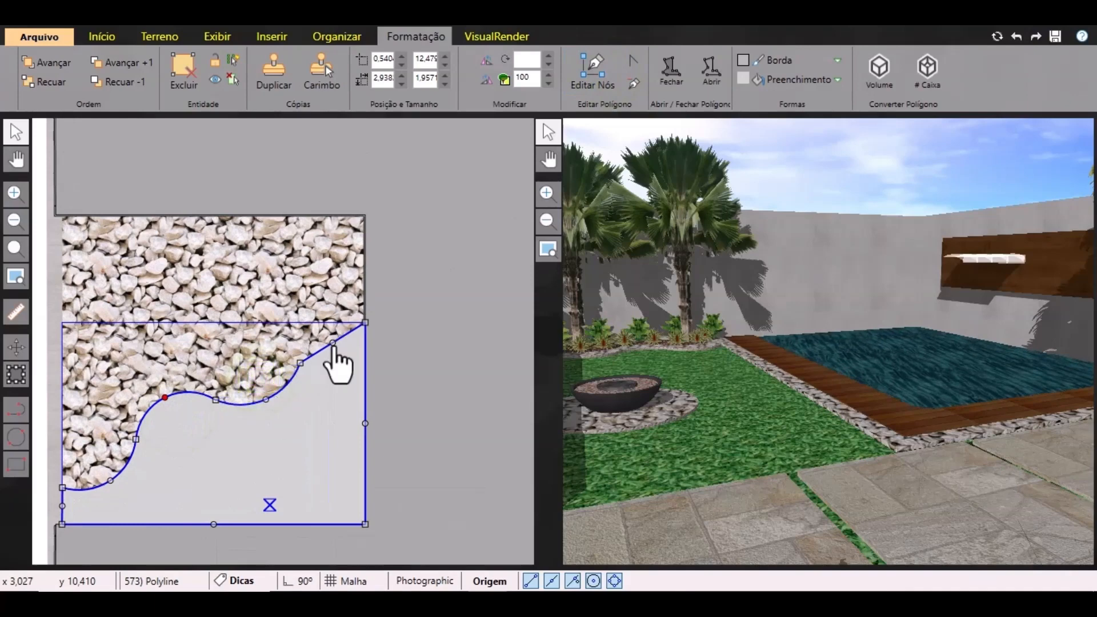
left_click_drag(331, 343, 322, 324)
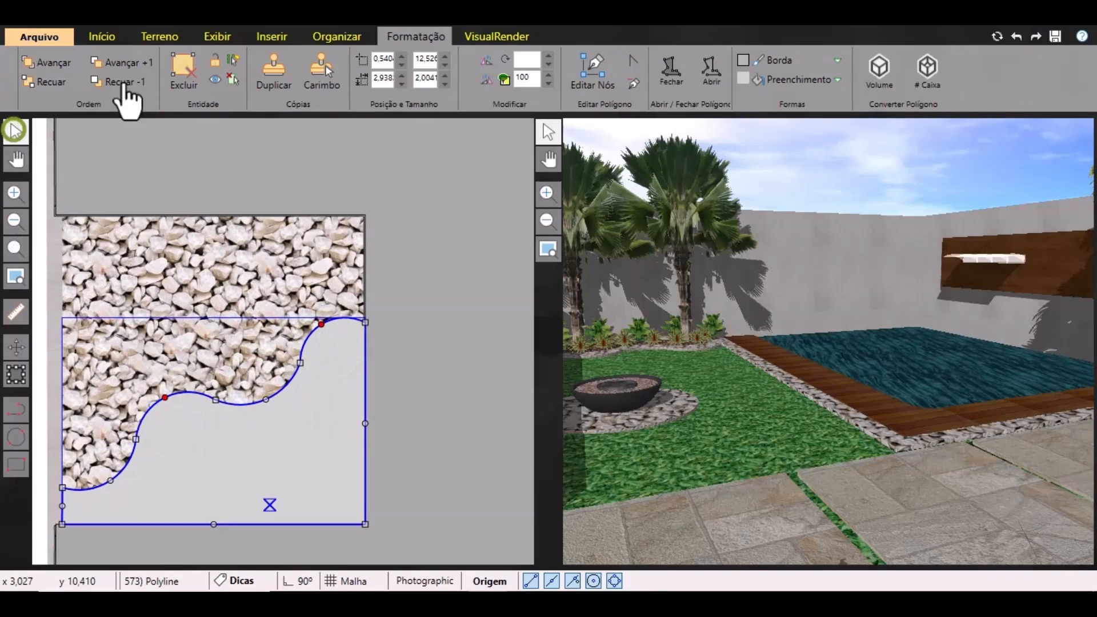
Open the item catalogue and switch it to the Plantas category.
left_click(99, 38)
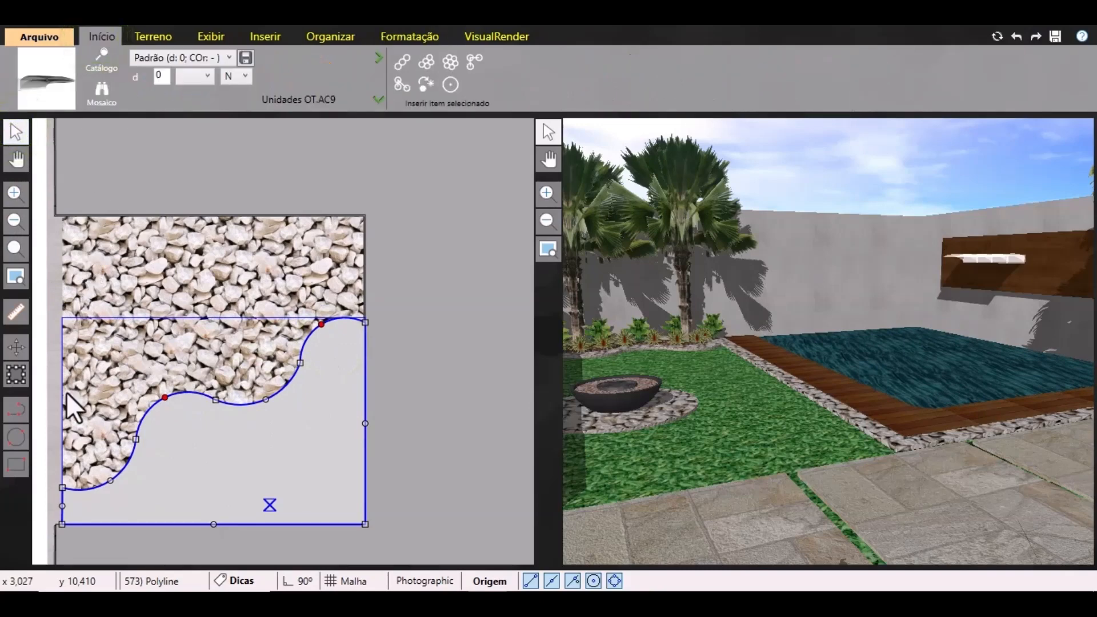
left_click(67, 98)
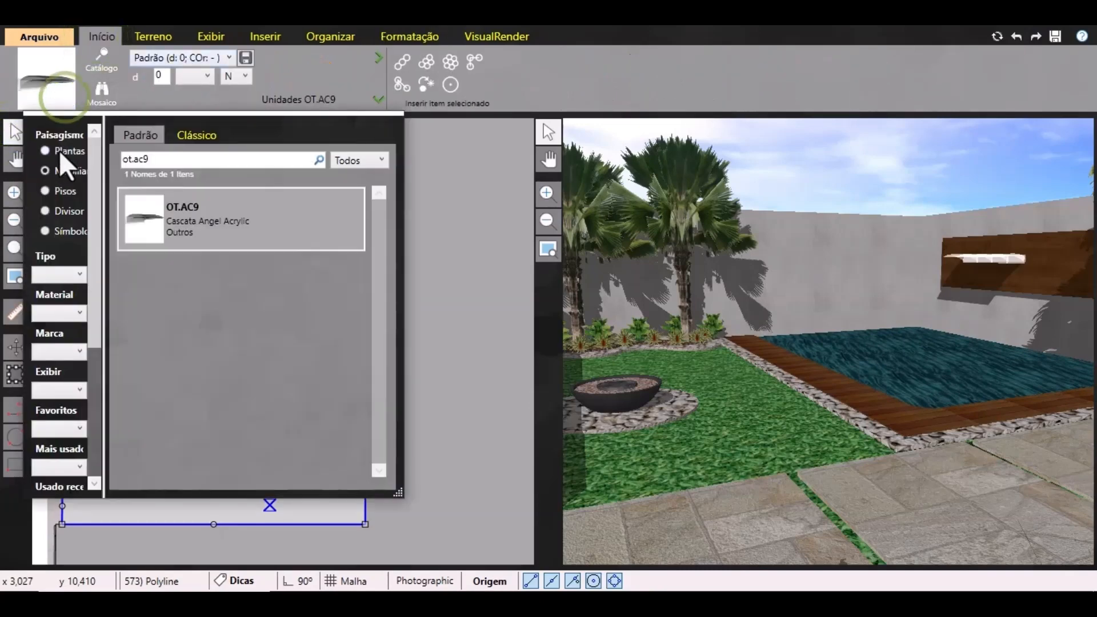
left_click(60, 151)
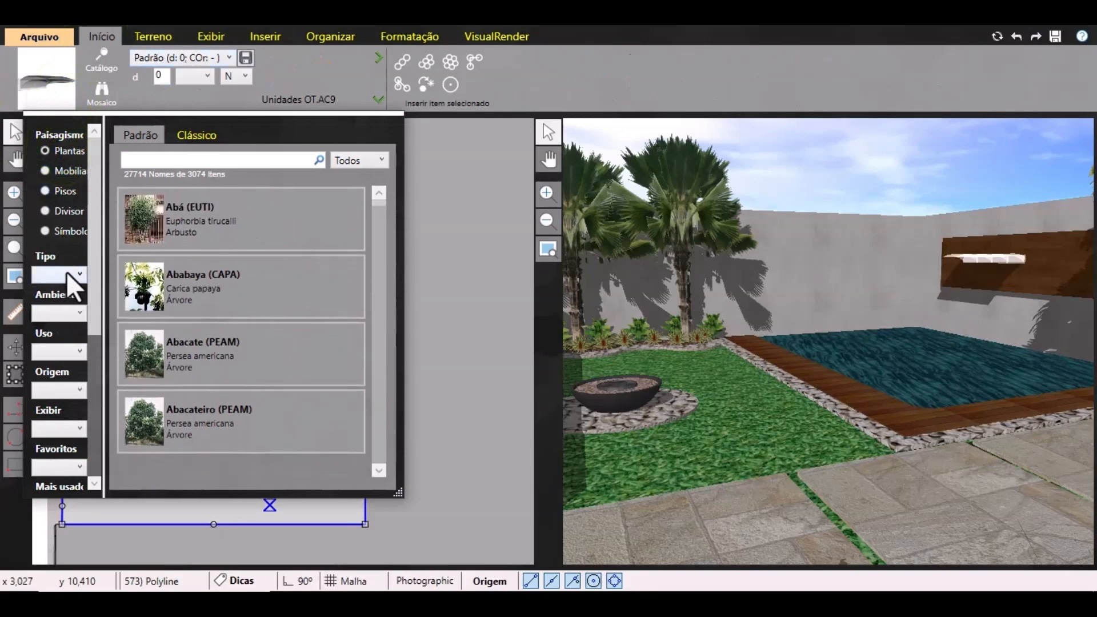
Fill the selected wavy area in the lower part of the planter with plant HECA5 (Hemerocallis 'Carolina').
left_click(163, 161)
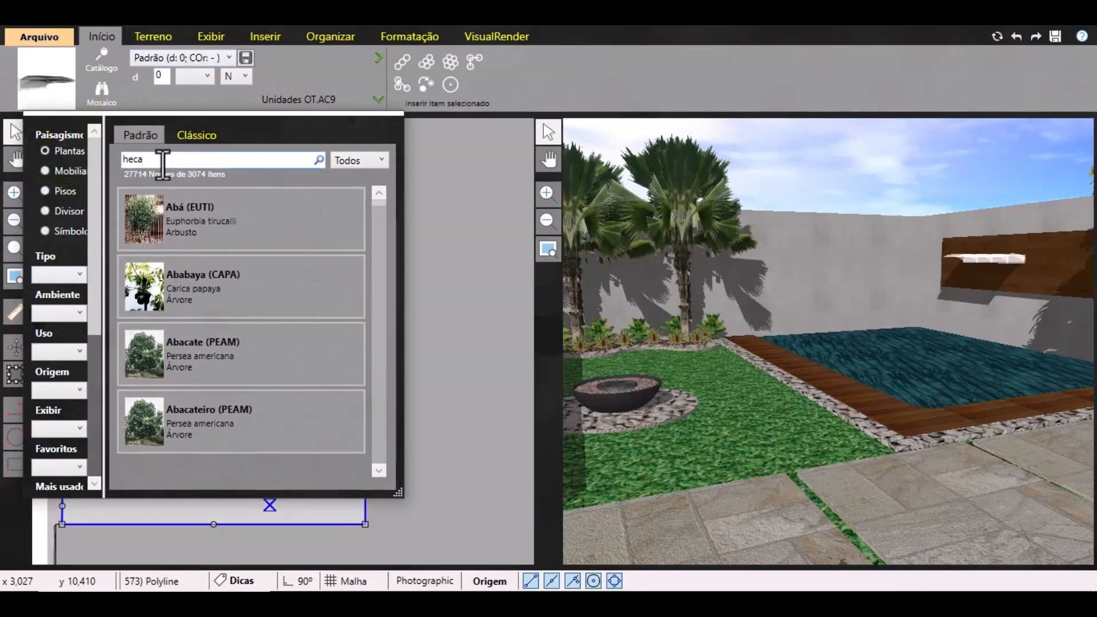
type("heca5")
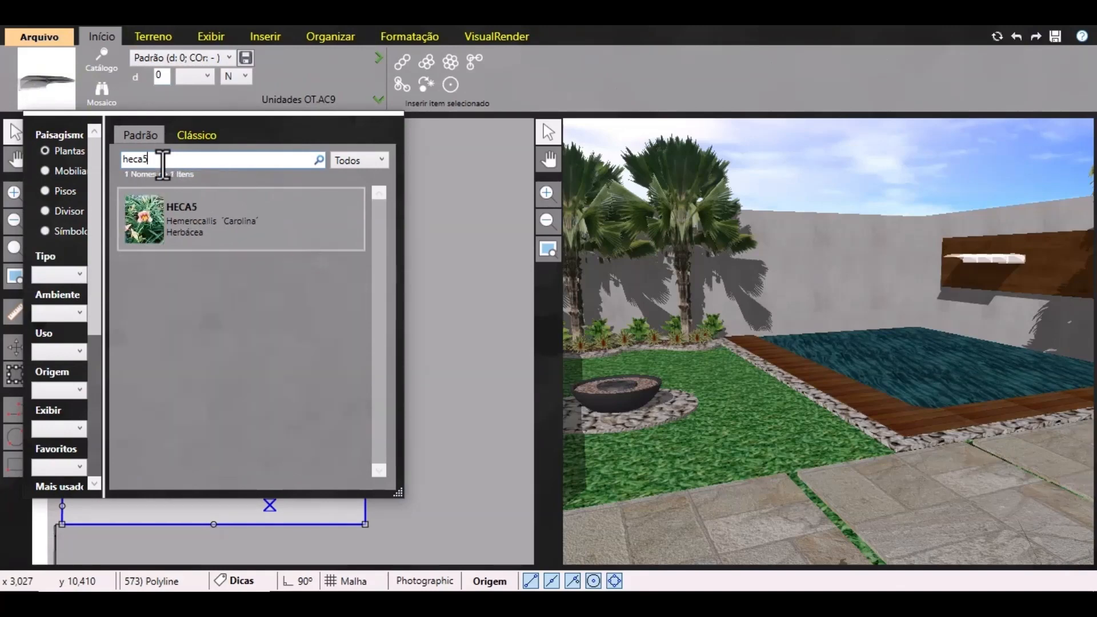
left_click(184, 220)
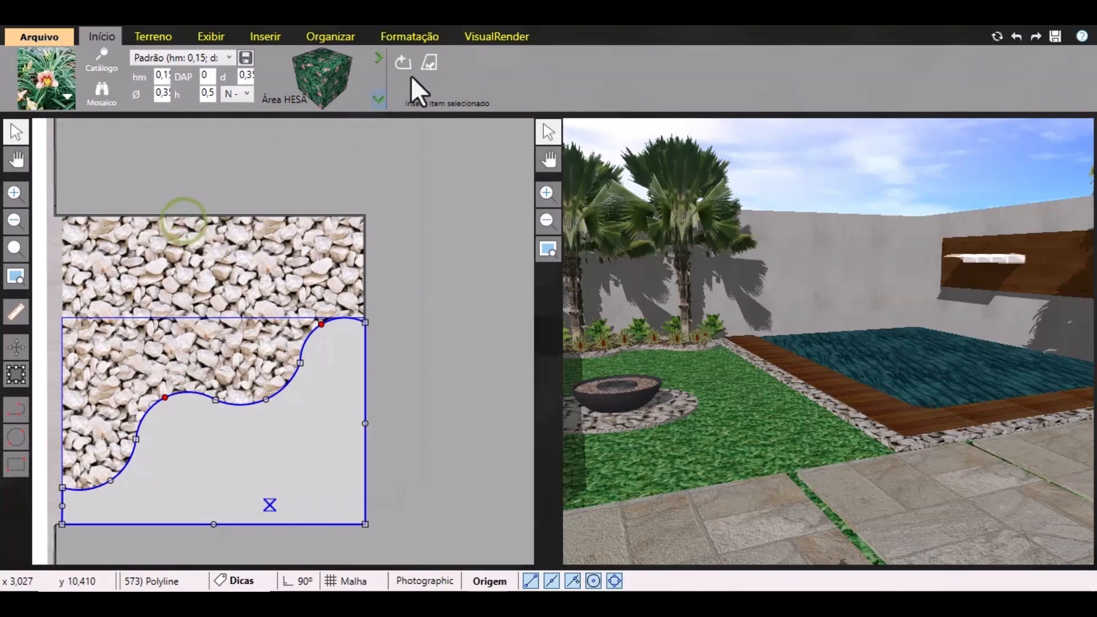
left_click(427, 64)
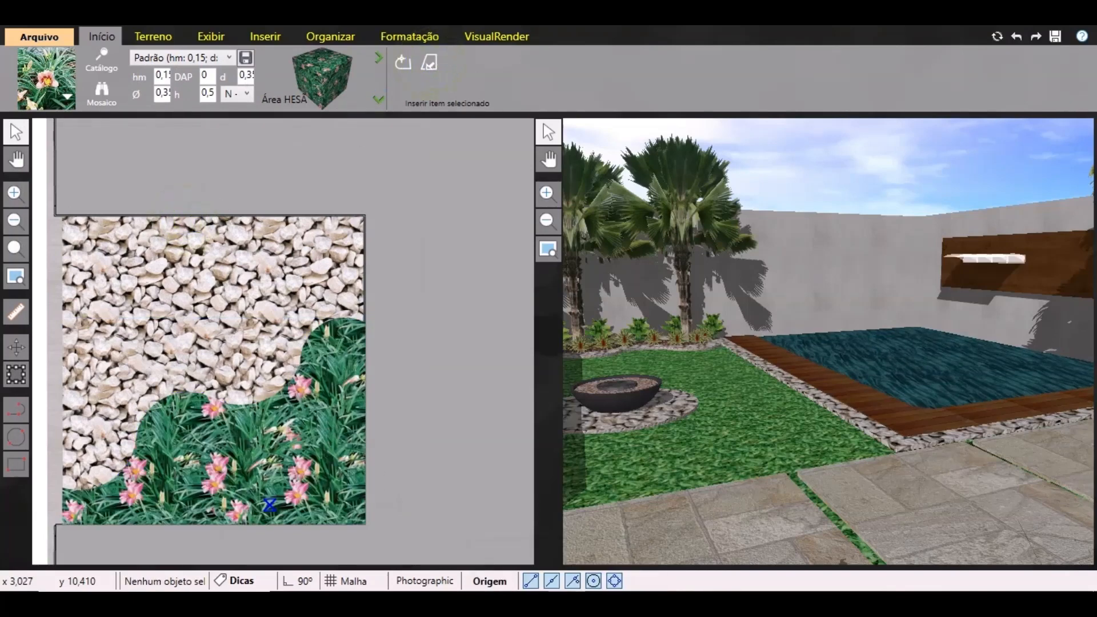
Draw a closed polyline band about 2.94 m × 2.64 m diagonally across the pebbles, between the HECA5 bed and the planter's upper-right corner.
left_click(284, 56)
left_click(153, 48)
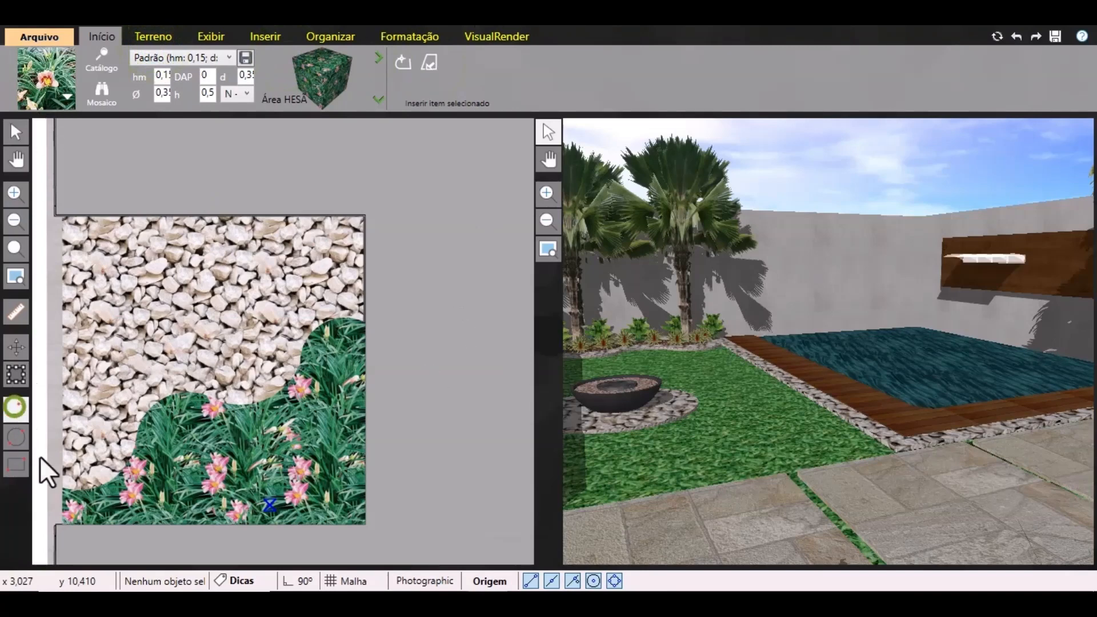
left_click(60, 488)
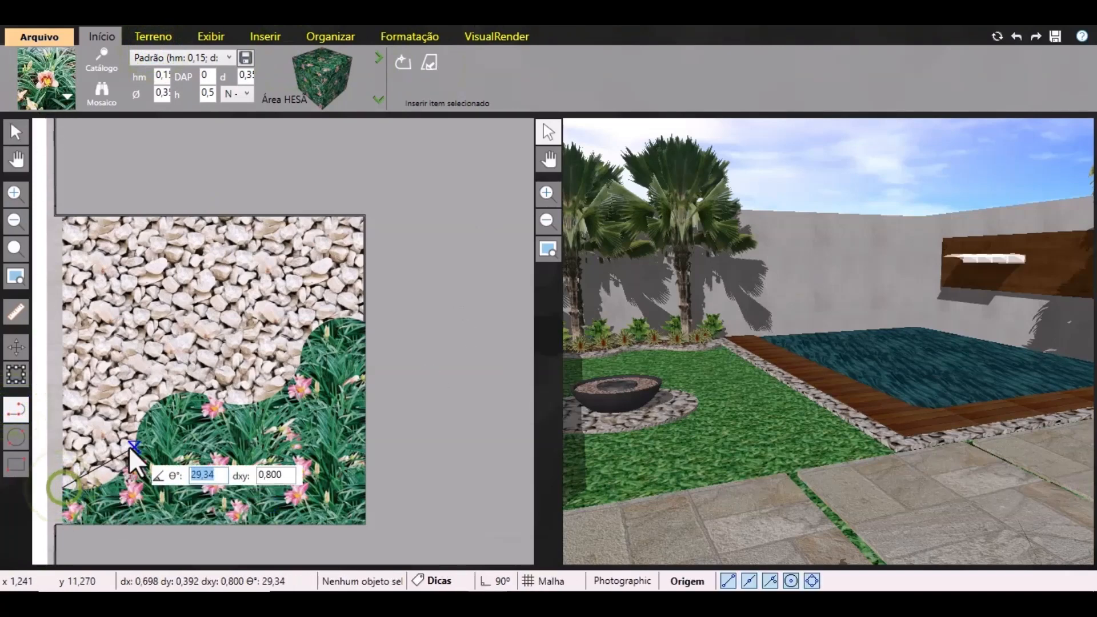
left_click(300, 360)
left_click(365, 320)
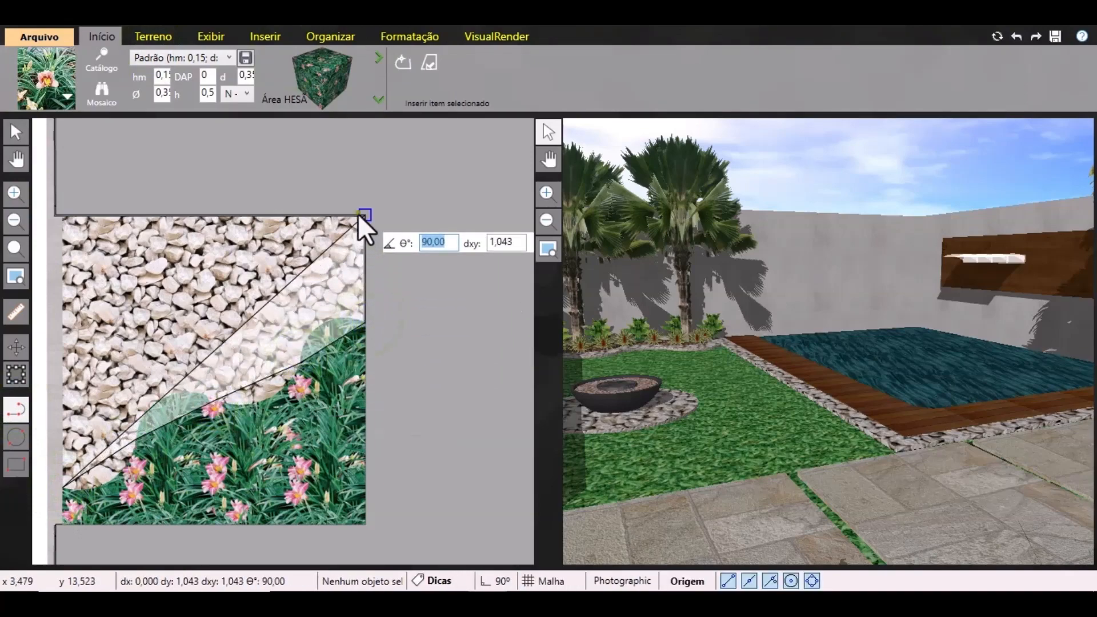
left_click(365, 216)
left_click(247, 273)
left_click(209, 323)
left_click(122, 350)
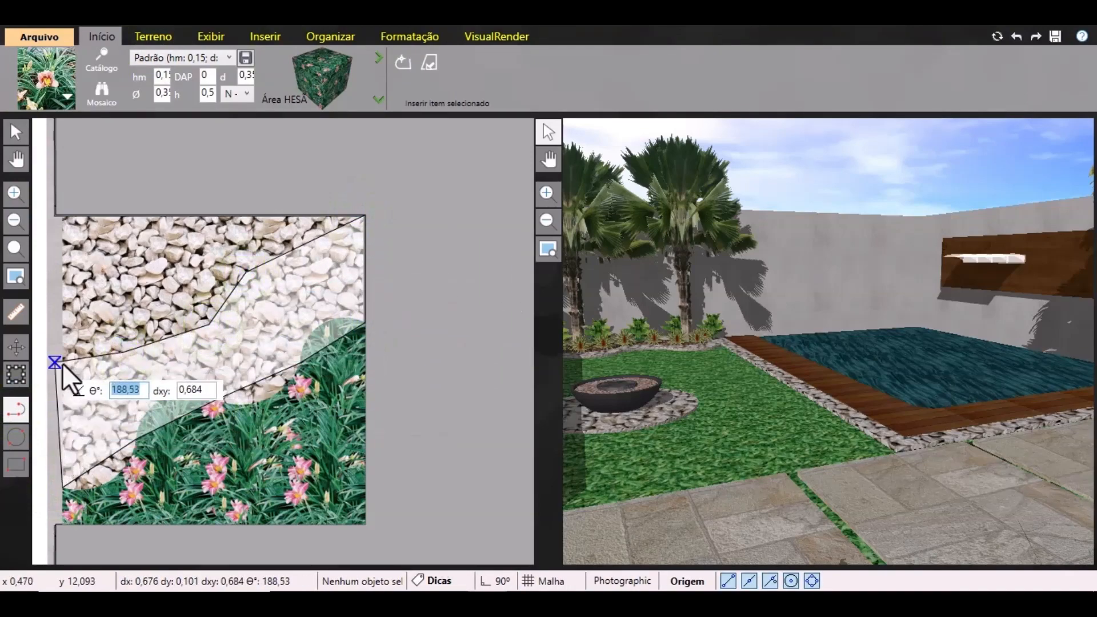
right_click(64, 367)
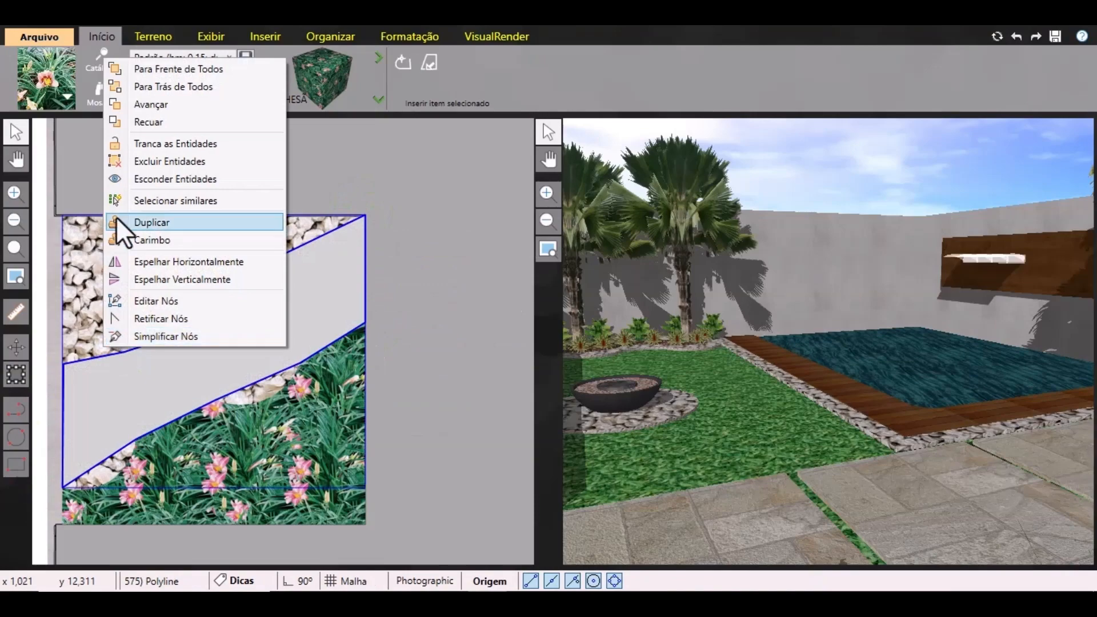
Edit the band's nodes, aligning its left corner and curving its lower edge to follow the wavy border of the HECA5 bed.
left_click(165, 306)
scroll(57, 358, "up", 3)
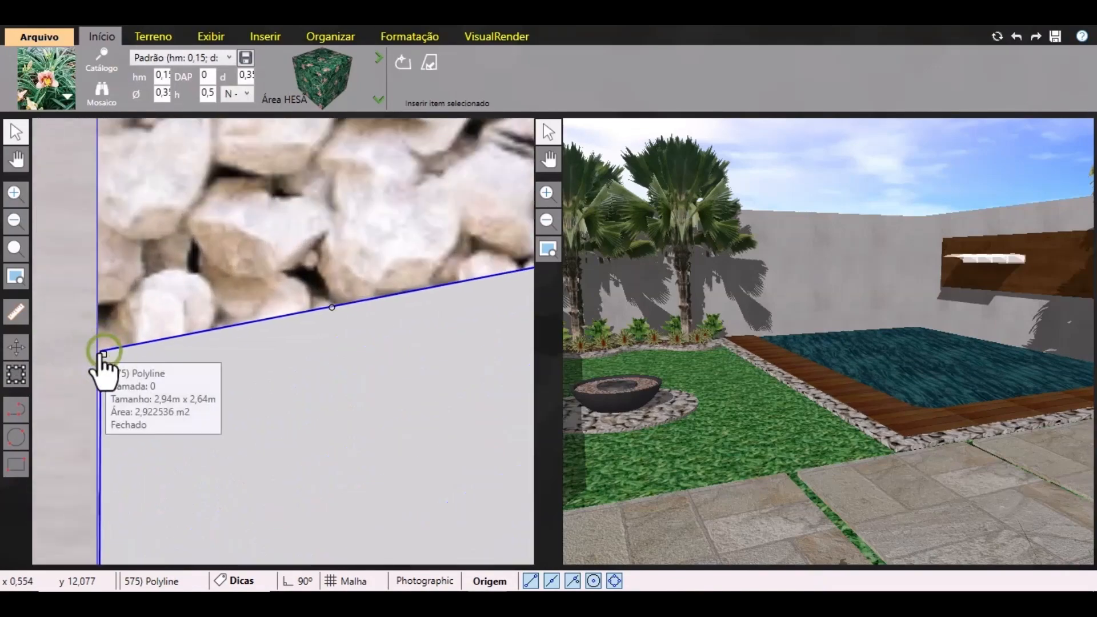
scroll(117, 368, "down", 3)
scroll(116, 371, "down", 1)
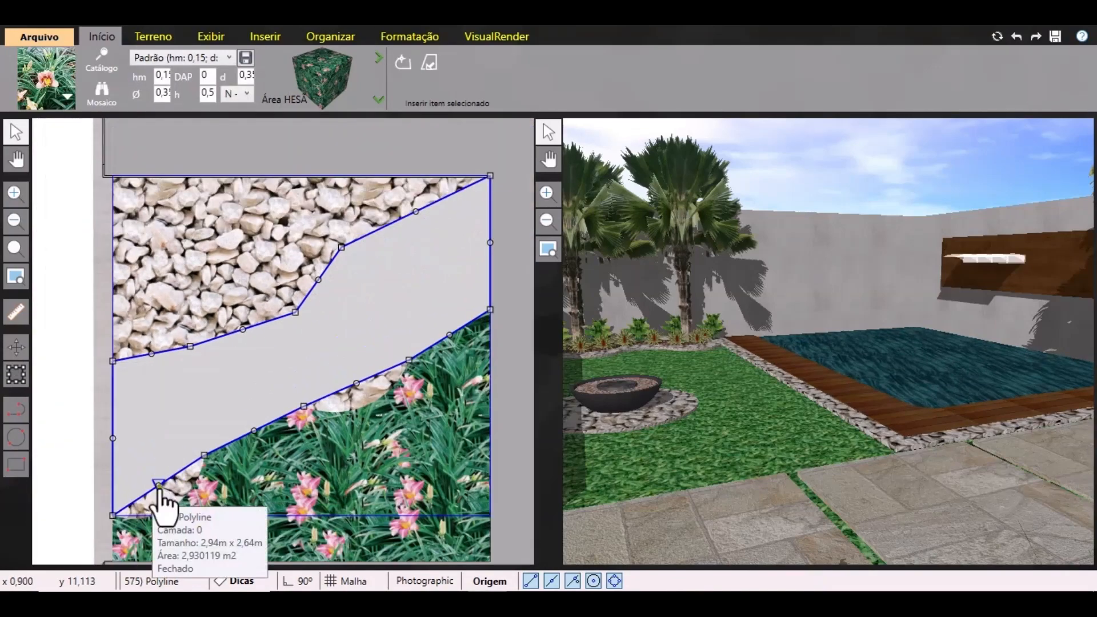
left_click_drag(159, 485, 174, 508)
left_click_drag(254, 431, 247, 403)
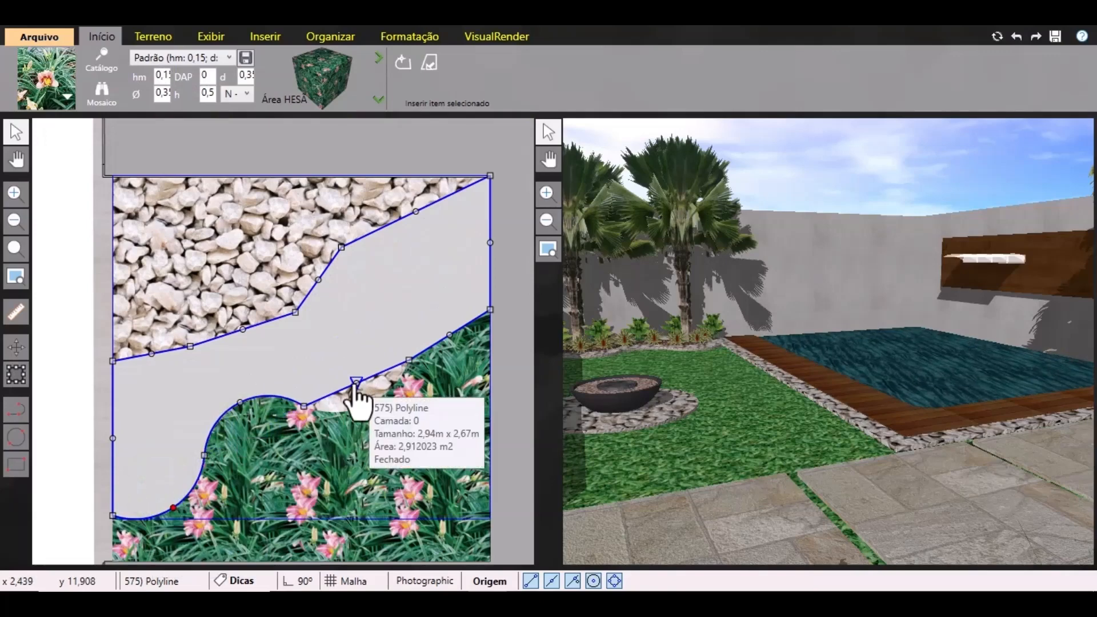
left_click_drag(356, 382, 367, 407)
left_click_drag(449, 338, 438, 314)
Shape the band's upper edge into a matching wave by curving its segments and shifting its two middle nodes.
left_click_drag(413, 215, 407, 192)
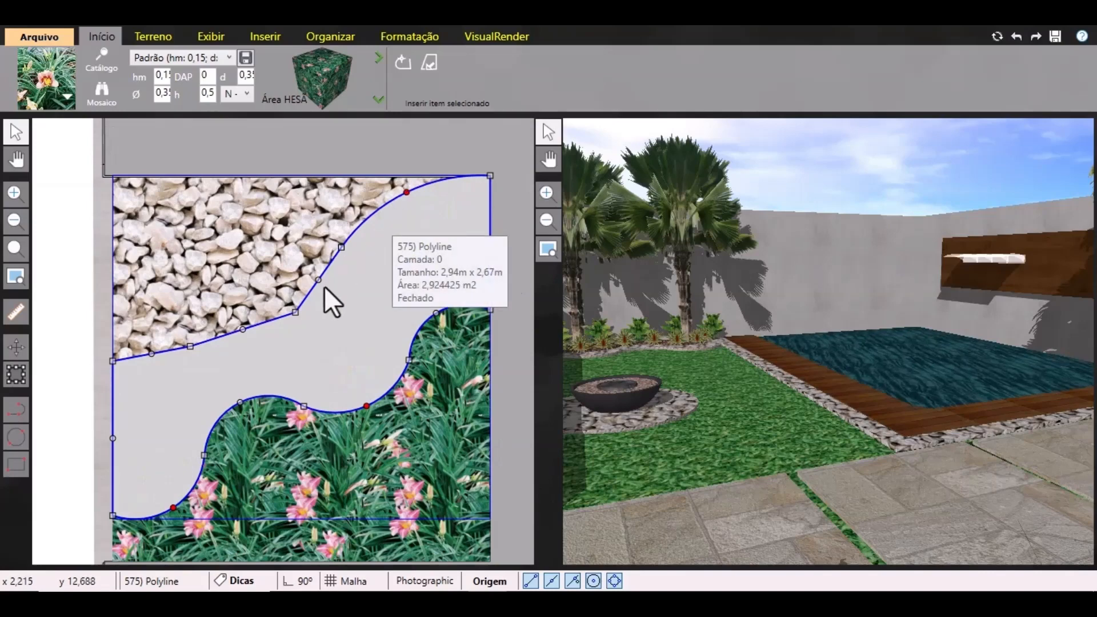
left_click_drag(319, 279, 330, 289)
left_click_drag(243, 330, 237, 312)
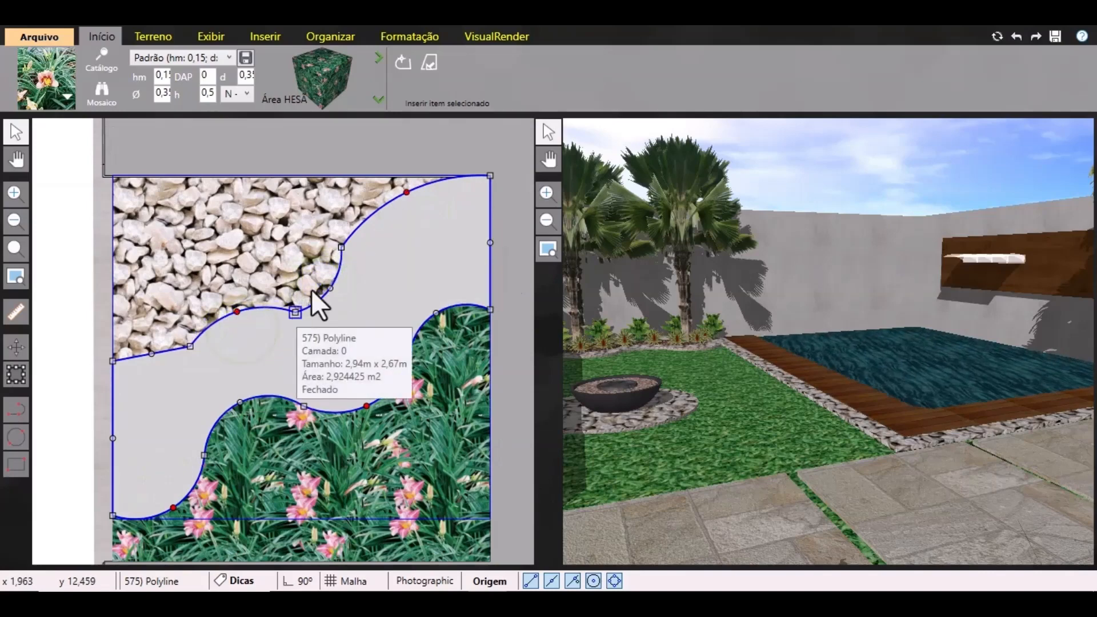
left_click_drag(342, 248, 378, 235)
left_click_drag(295, 312, 288, 298)
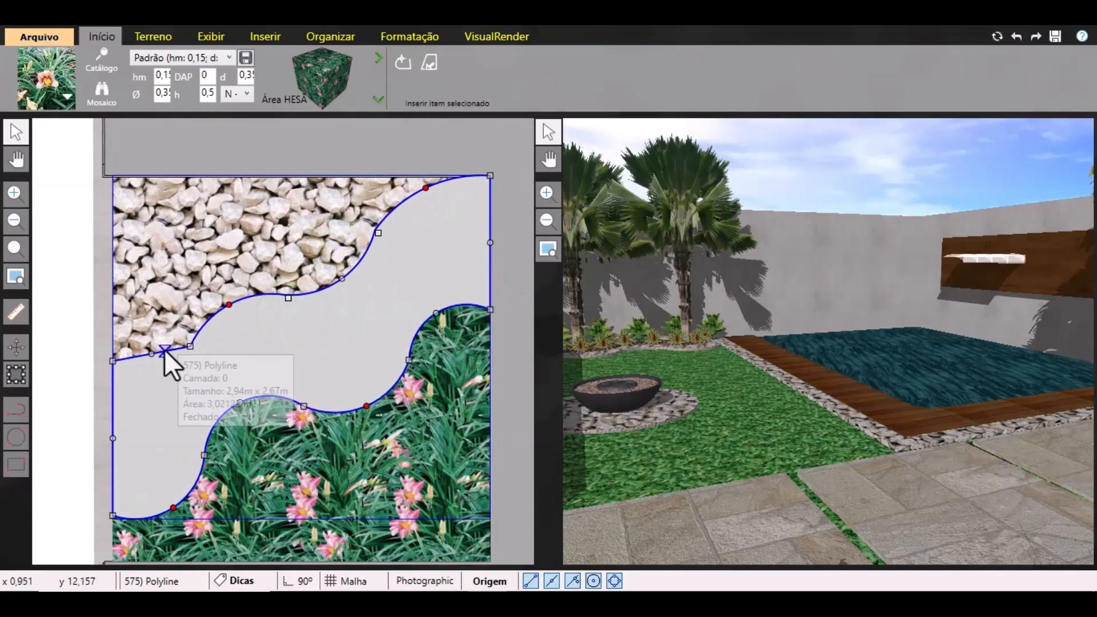
left_click_drag(151, 354, 155, 375)
Find plant LIPU (Lilium pumilum 'Orange Pixie') in the catalogue and fill the wavy middle band with it.
left_click(60, 102)
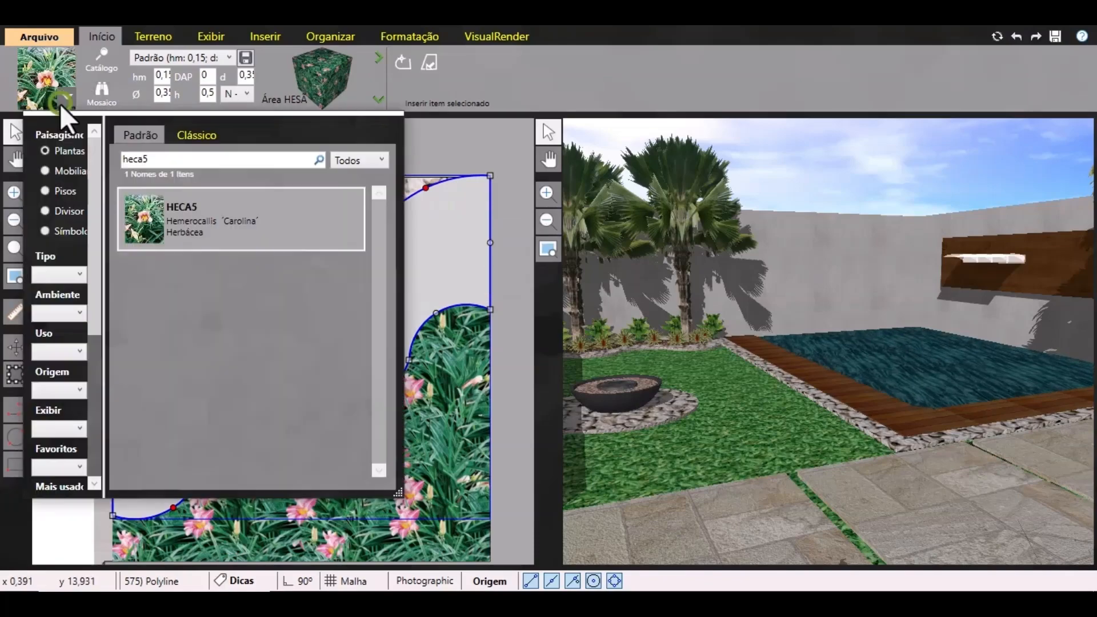
left_click_drag(158, 160, 115, 147)
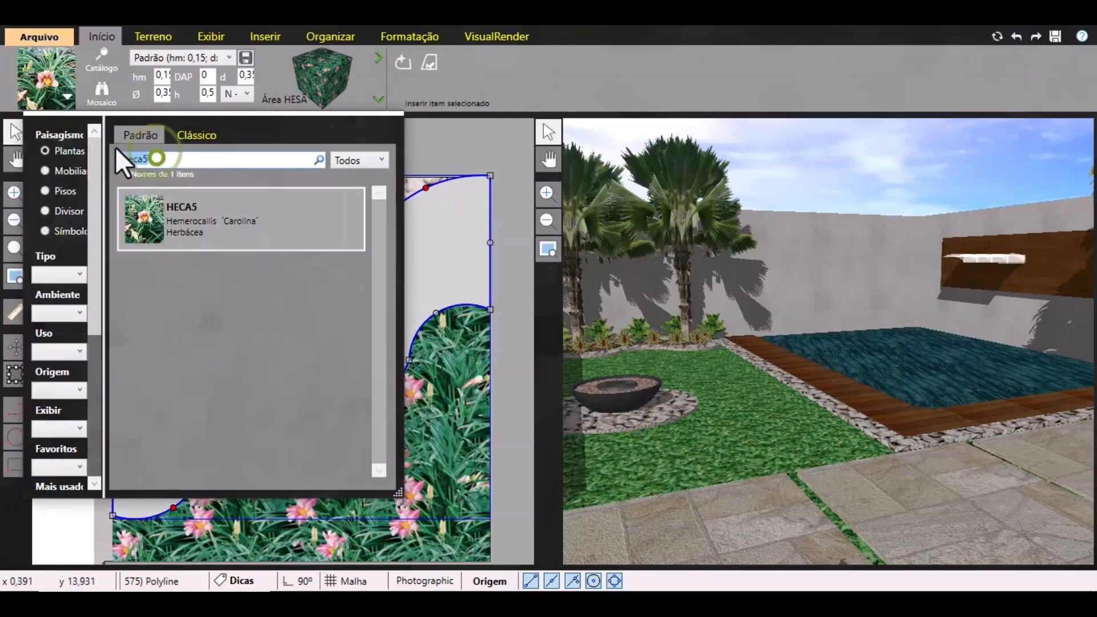
type("lim")
type("u")
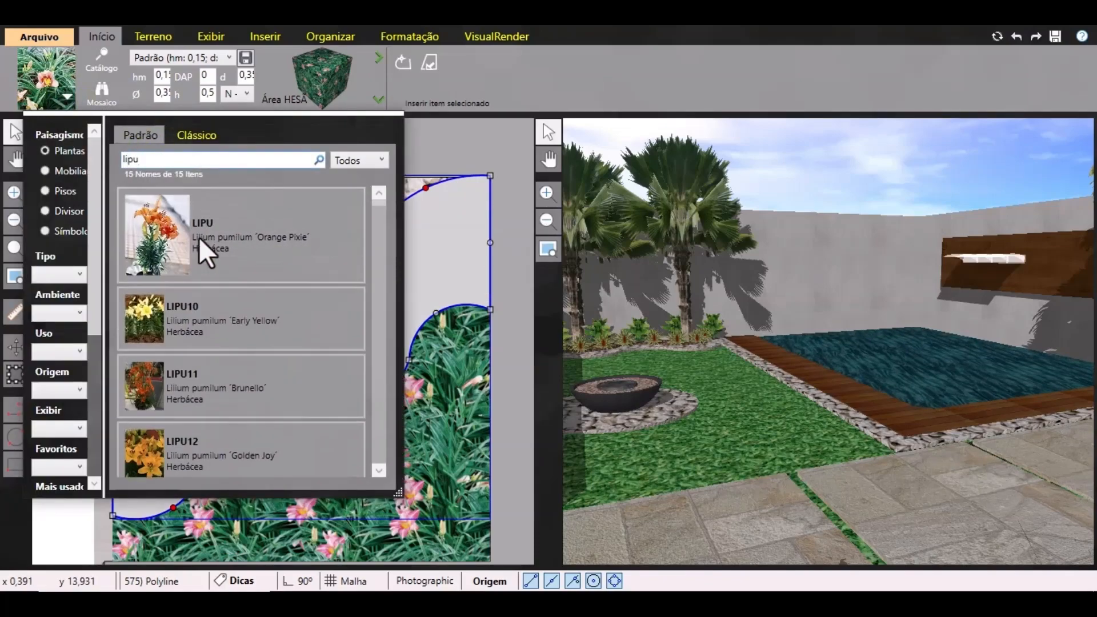
left_click(248, 280)
left_click(433, 65)
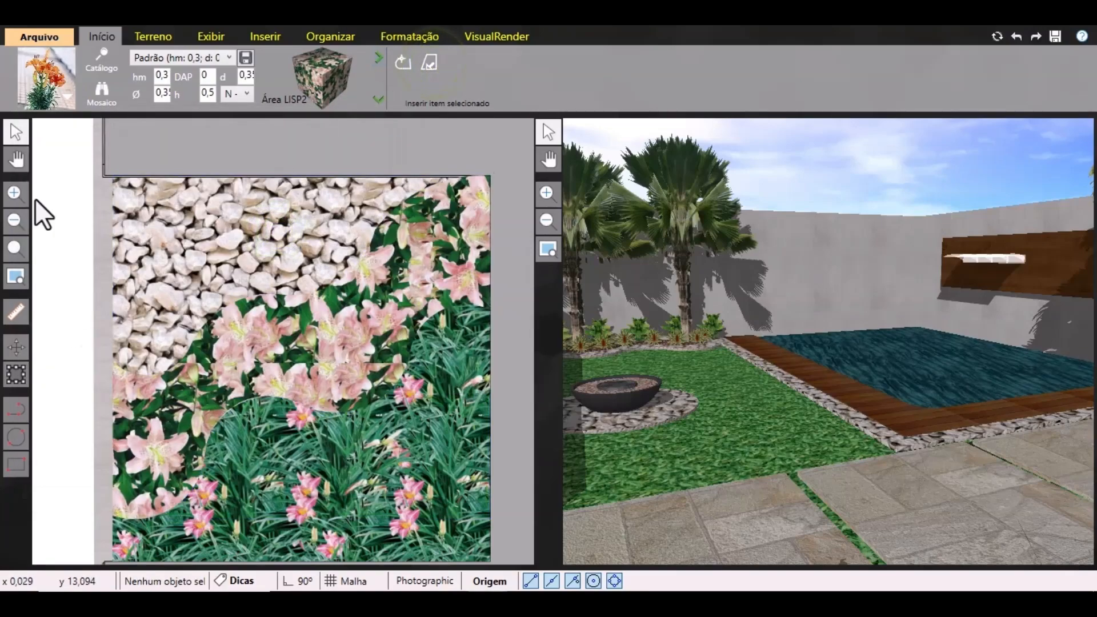
Draw a closed polyline around the remaining pebble area, along the LIPU bed's upper edge and to the planter's upper-left corner.
left_click(21, 411)
left_click(114, 362)
left_click(193, 346)
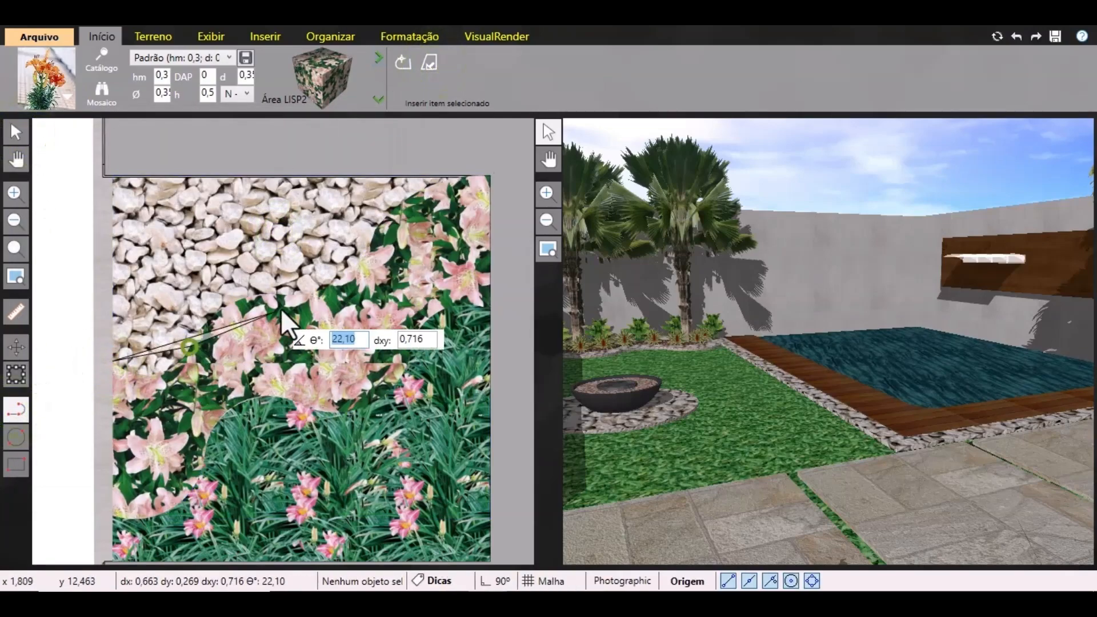
left_click(288, 295)
left_click(371, 240)
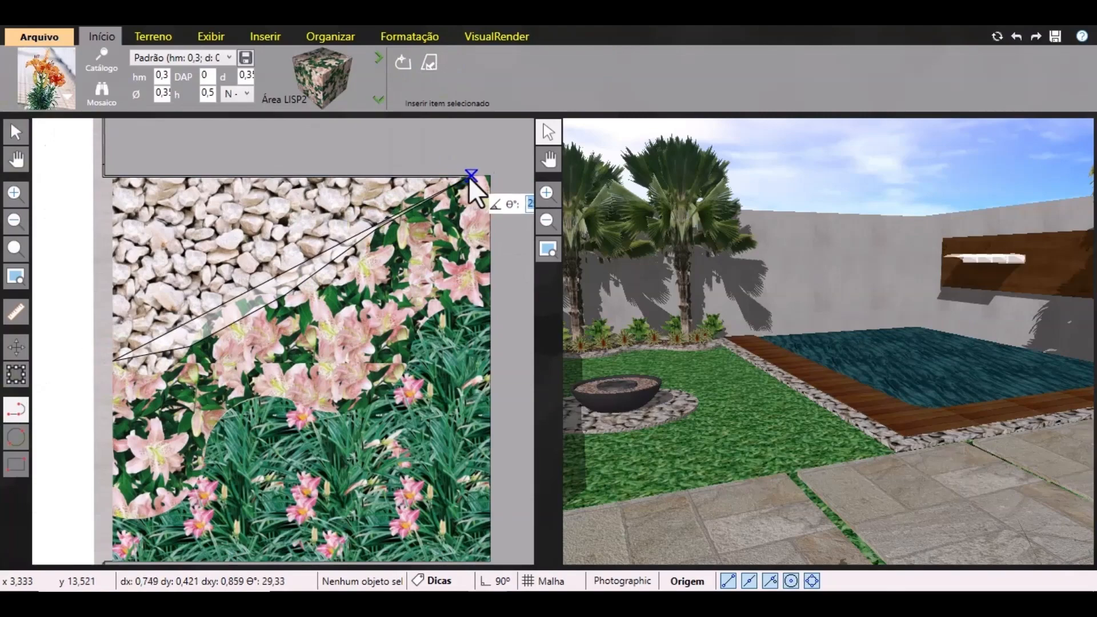
left_click(466, 179)
scroll(113, 176, "up", 8)
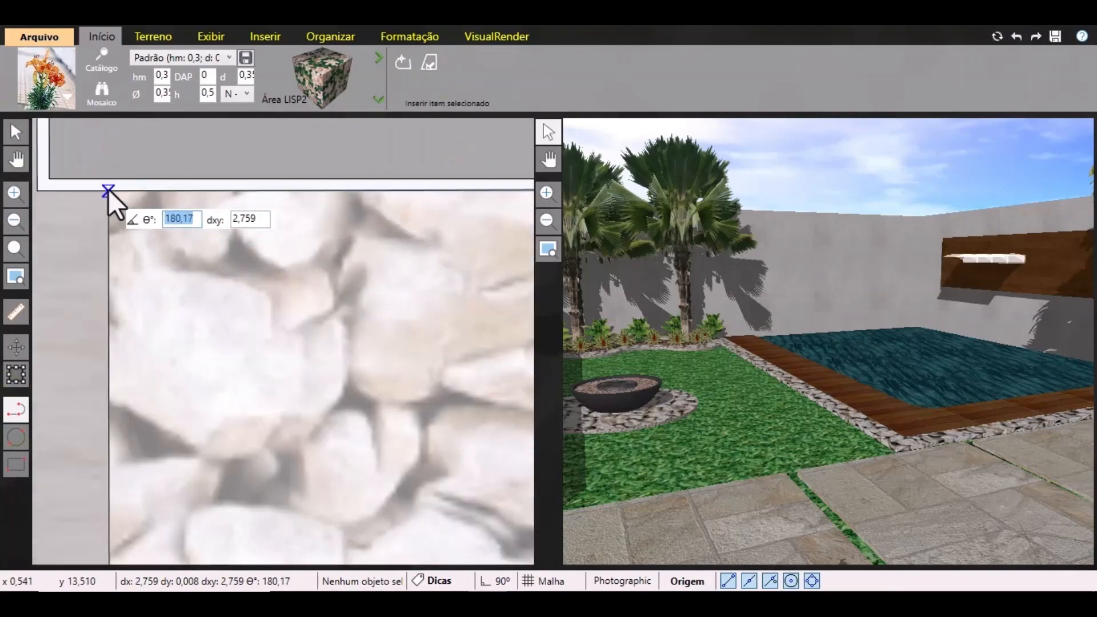
double_click(108, 190)
right_click(145, 271)
Find plant HERE2 (Hemerocallis 'Red Shadow') in the catalogue and make it the current item.
left_click(61, 96)
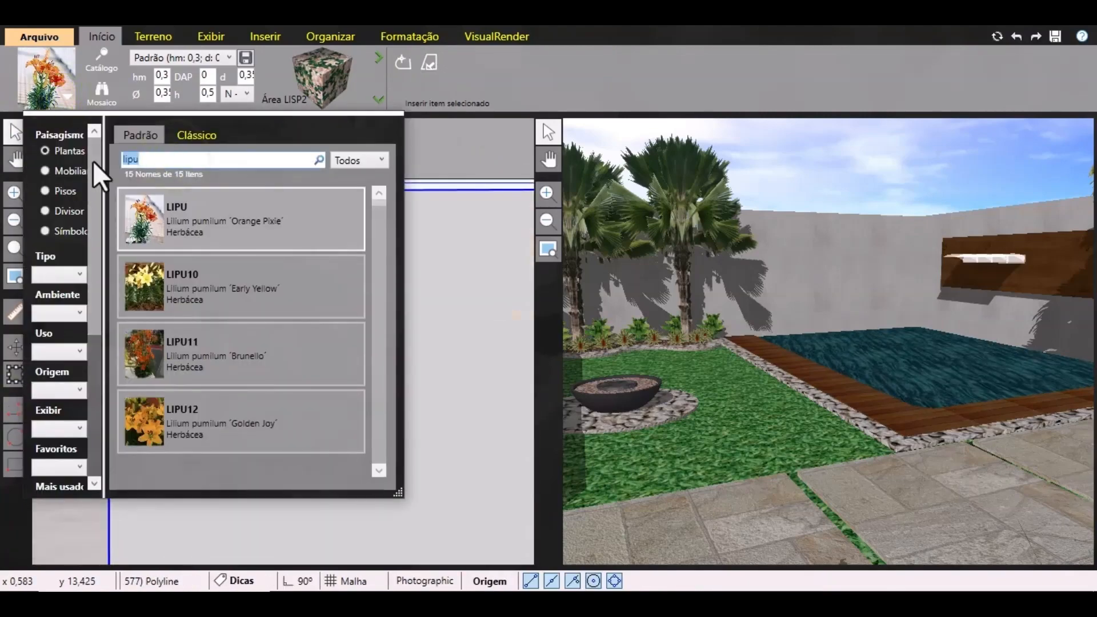
type("here2")
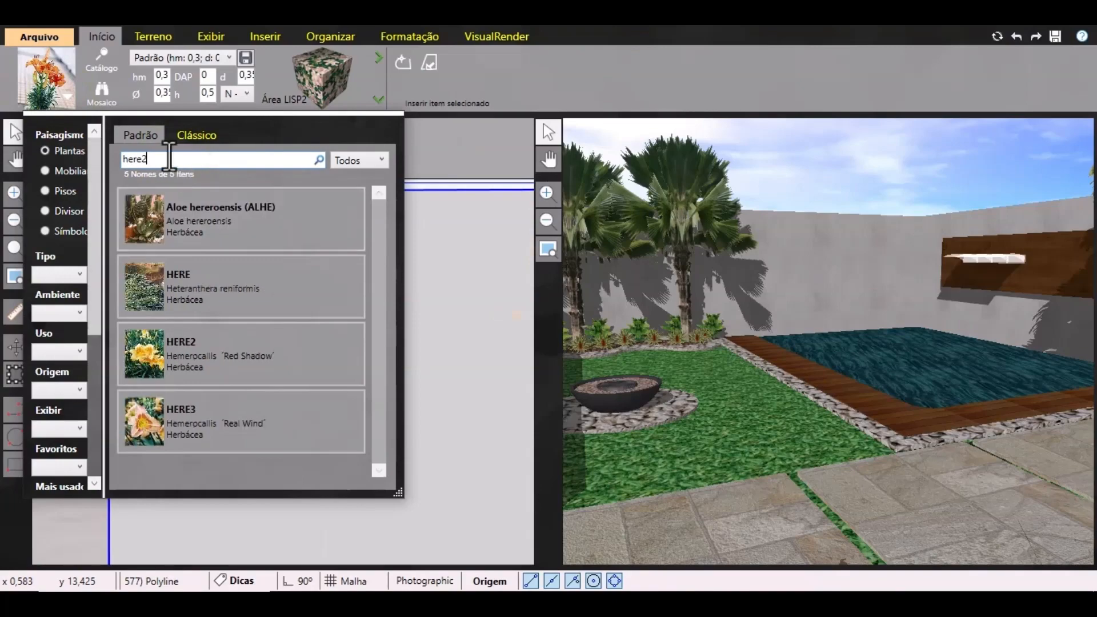
left_click(225, 235)
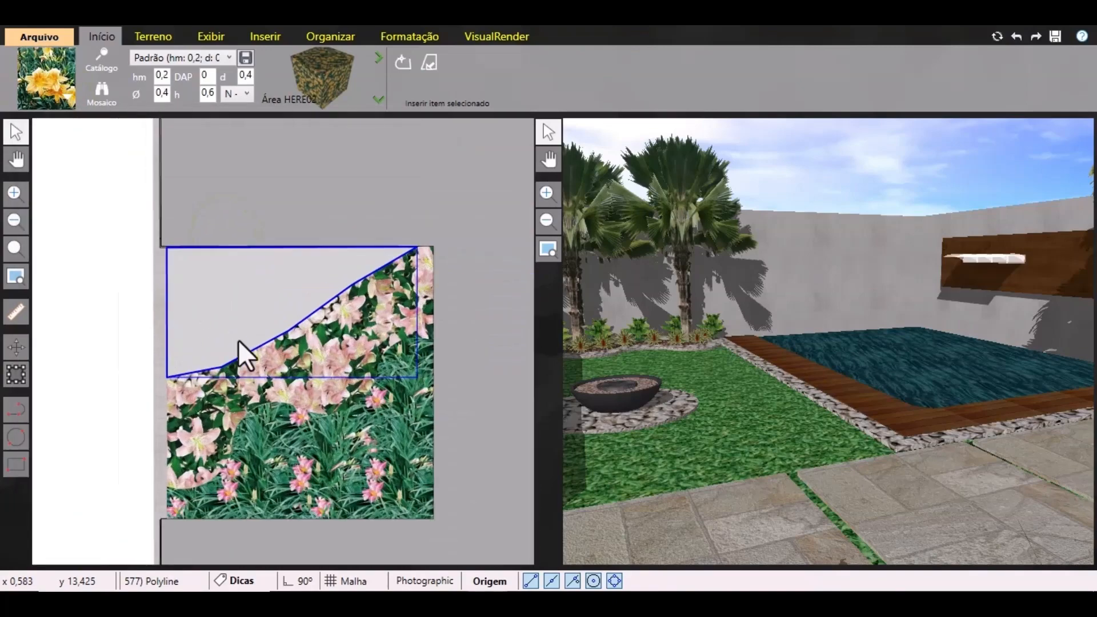
Curve the new polyline's lower edge along the LIPU bed's wavy border and fill the area with HERE2.
left_click(405, 36)
left_click_drag(167, 391, 176, 430)
mouse_move(313, 337)
left_mouse_down()
mouse_move(306, 308)
mouse_move(302, 331)
left_mouse_up()
scroll(271, 323, "down", 2)
left_click_drag(381, 256, 371, 246)
scroll(378, 255, "down", 2)
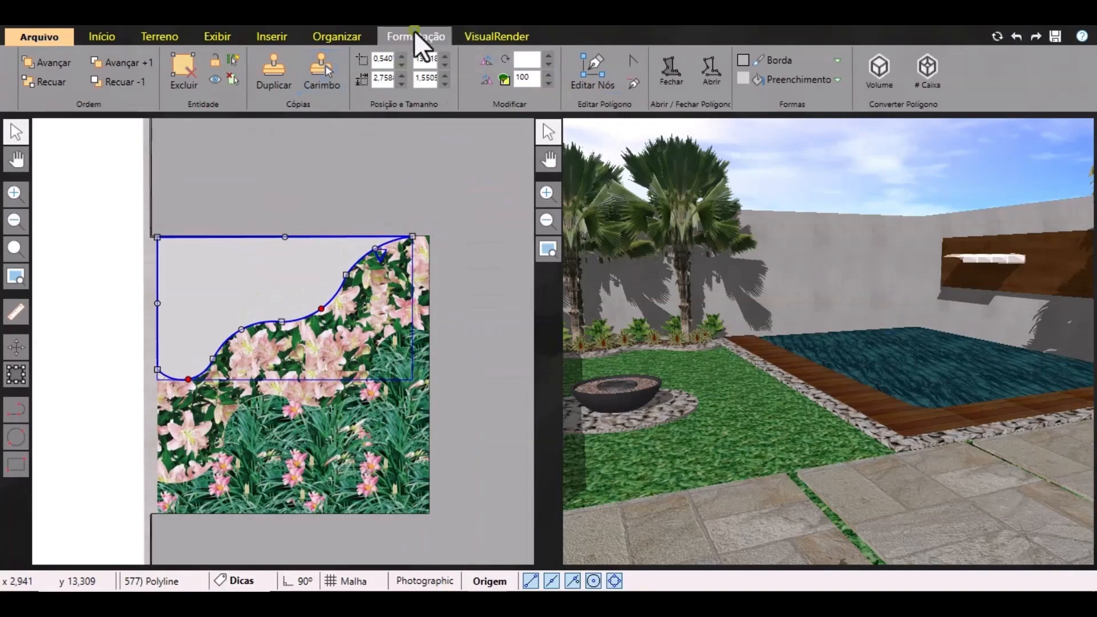
left_click(103, 38)
left_click(433, 67)
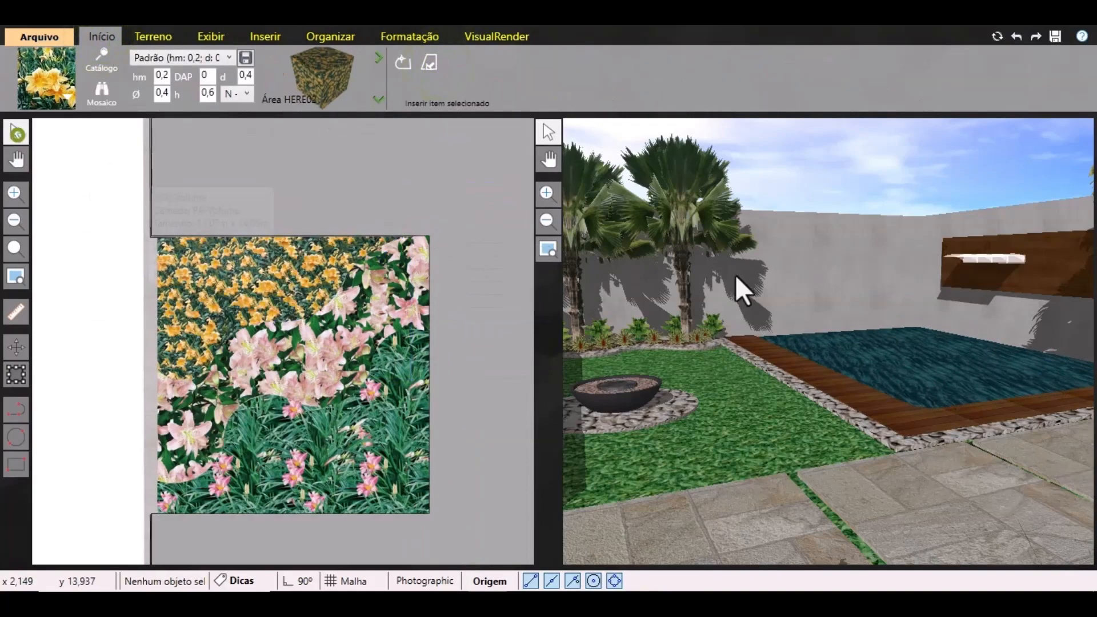
Set the 3D representation of the HERE2, LIPU and HECA5 beds to Plantação.
left_click_drag(777, 349, 684, 354)
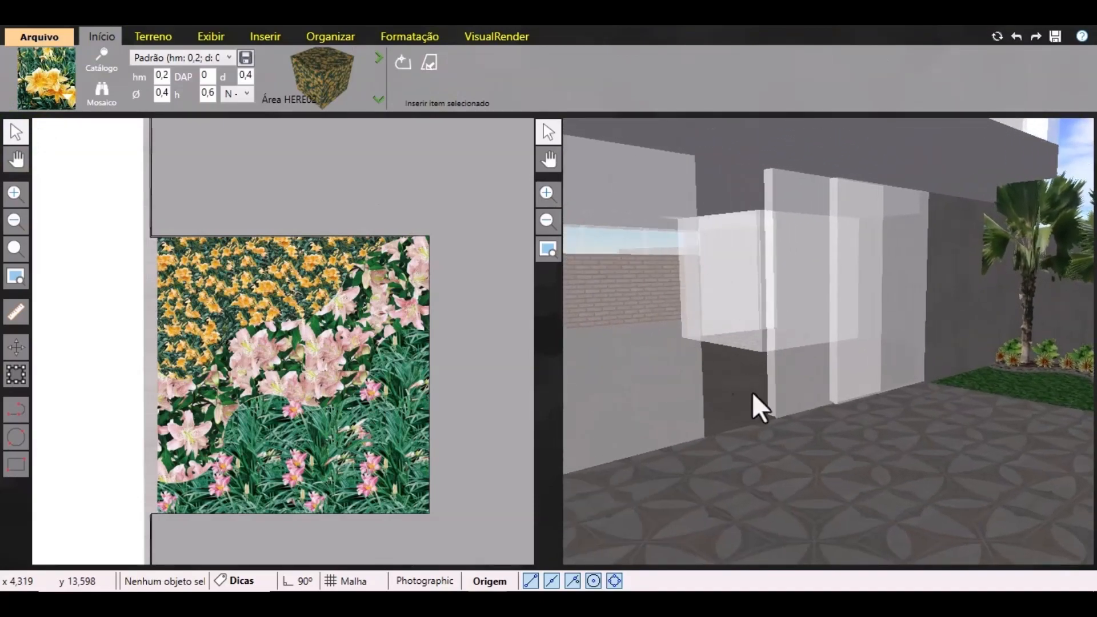
left_click(227, 290)
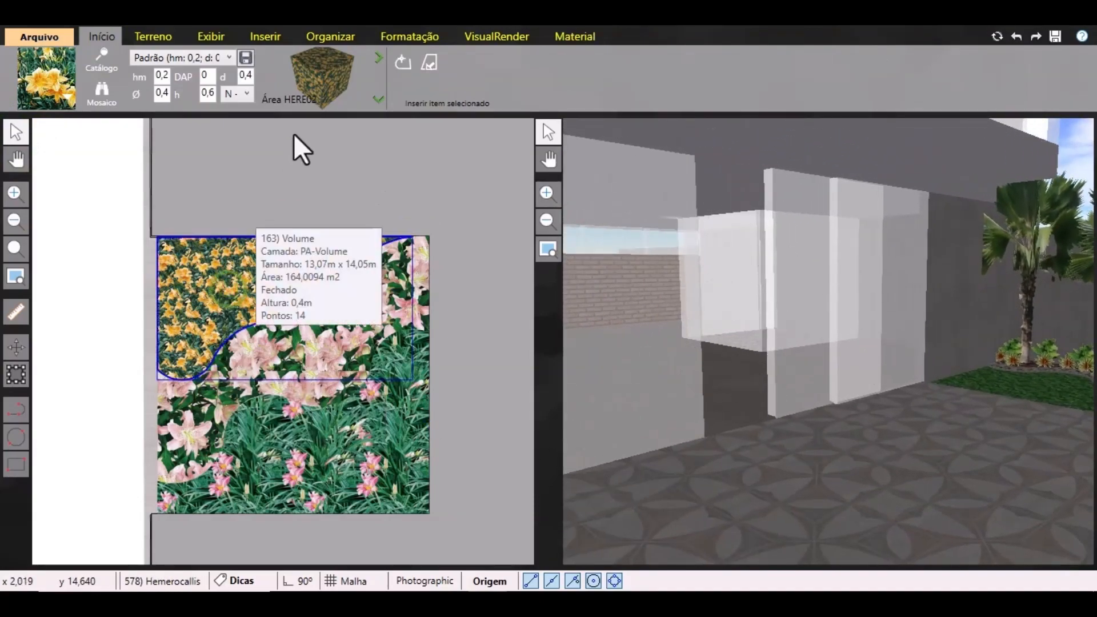
left_click(425, 36)
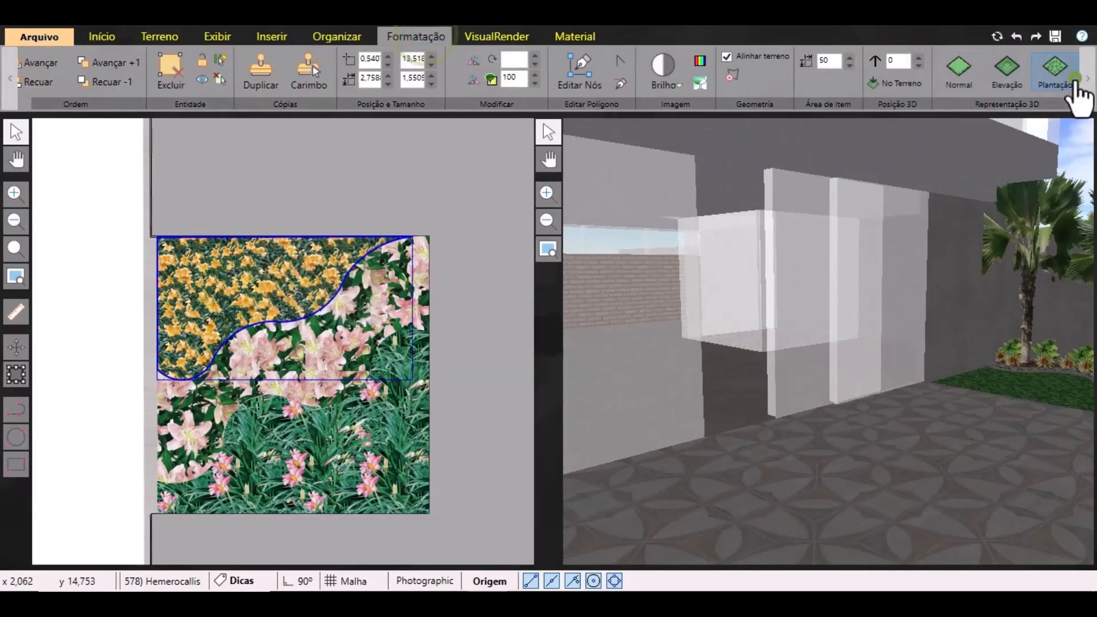
left_click(257, 387)
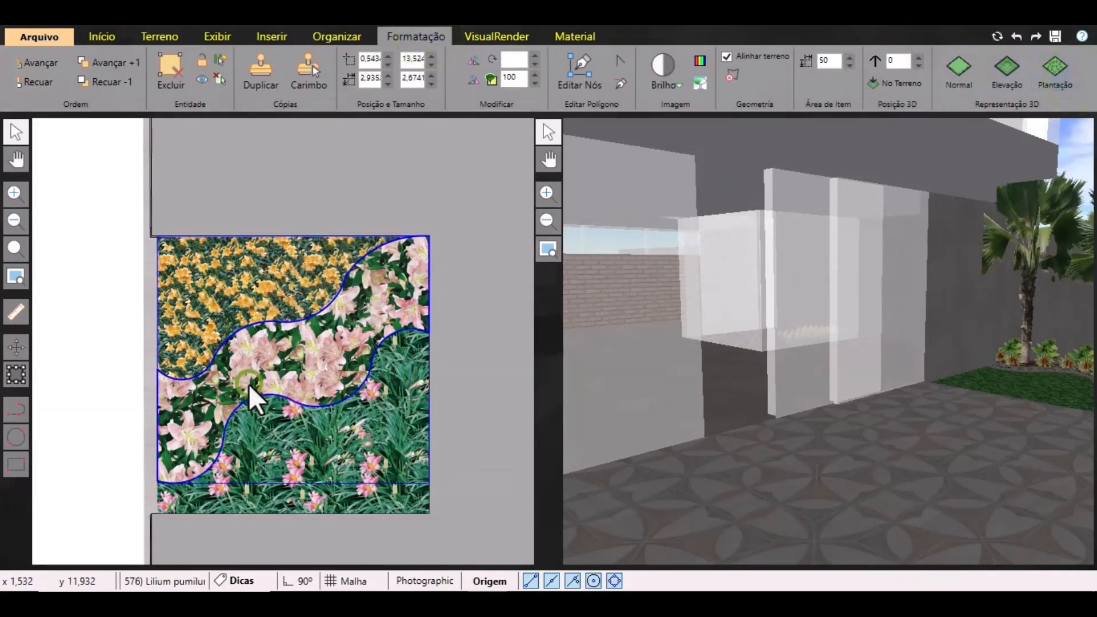
left_click(1056, 74)
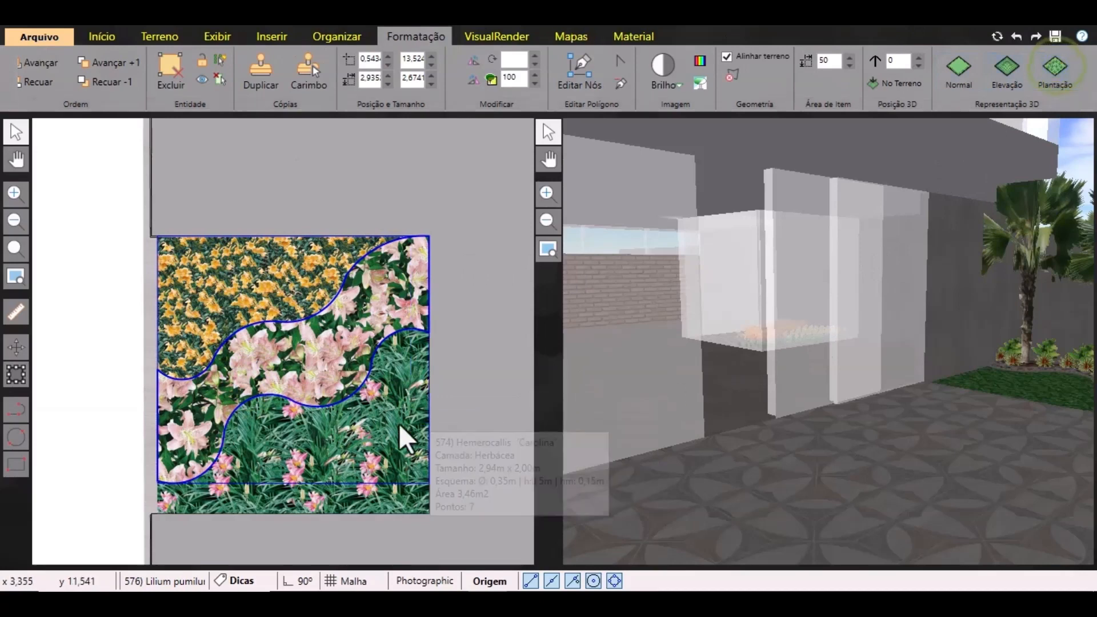
left_click(351, 427)
left_click(986, 113)
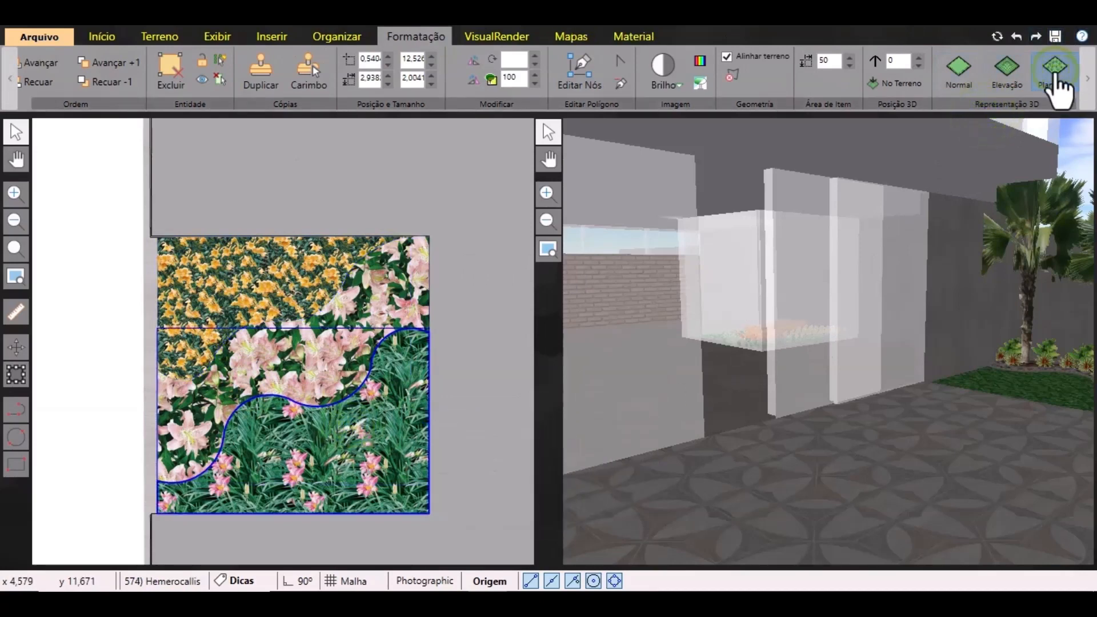
left_click(102, 341)
Find palm ARTR (Areca triandra) in the plant catalogue and place one unit in the middle of the planter.
left_click(104, 38)
left_click(67, 99)
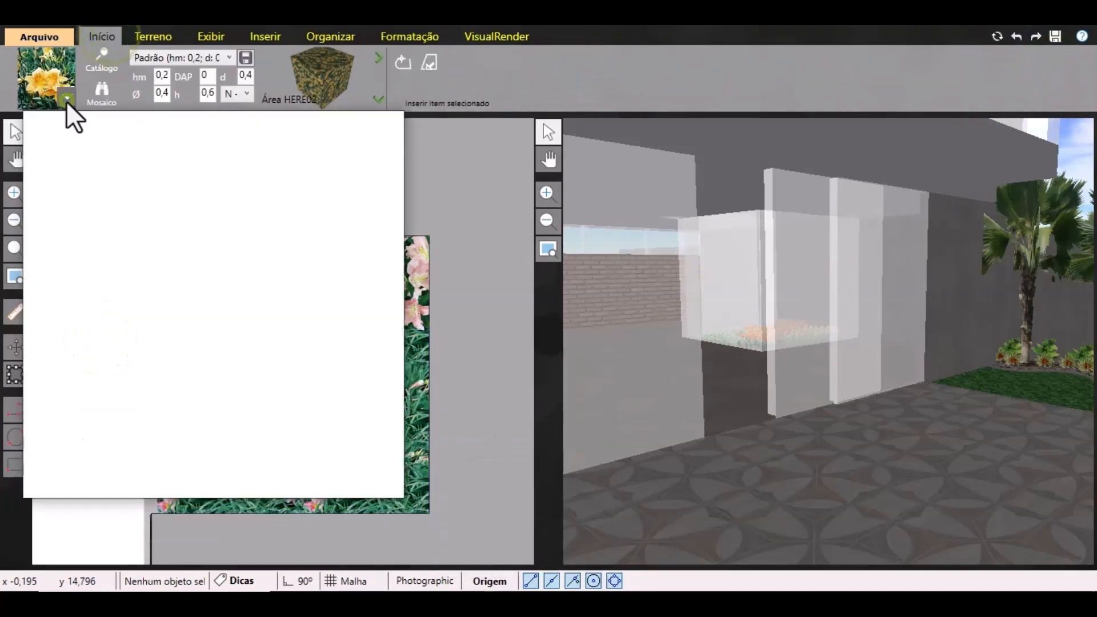
left_click(172, 158)
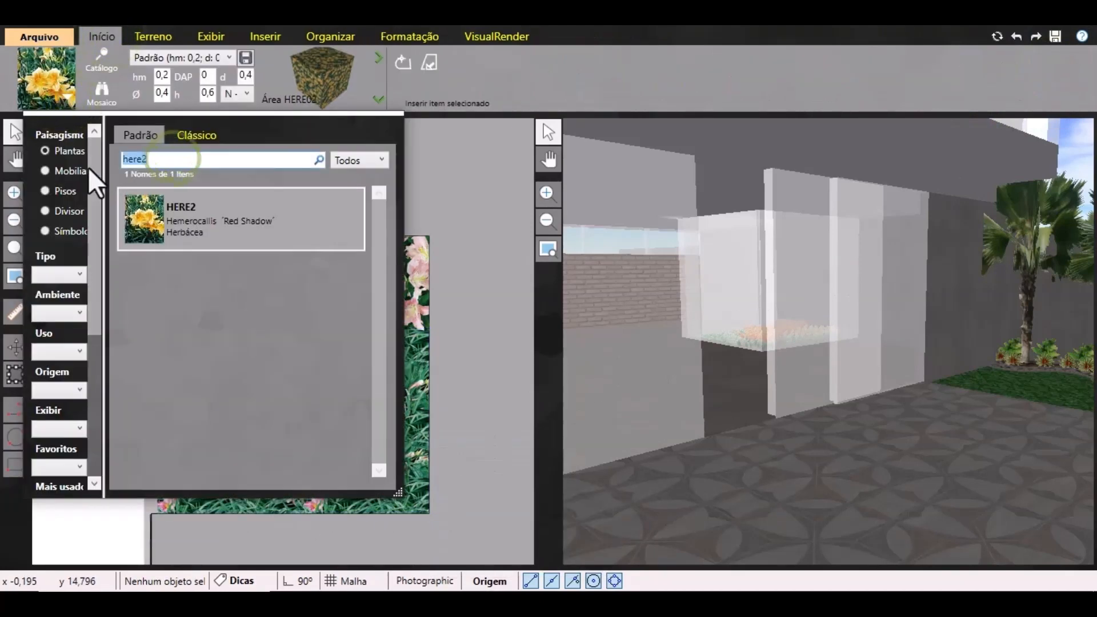
type("artr")
key("Return")
left_click(162, 215)
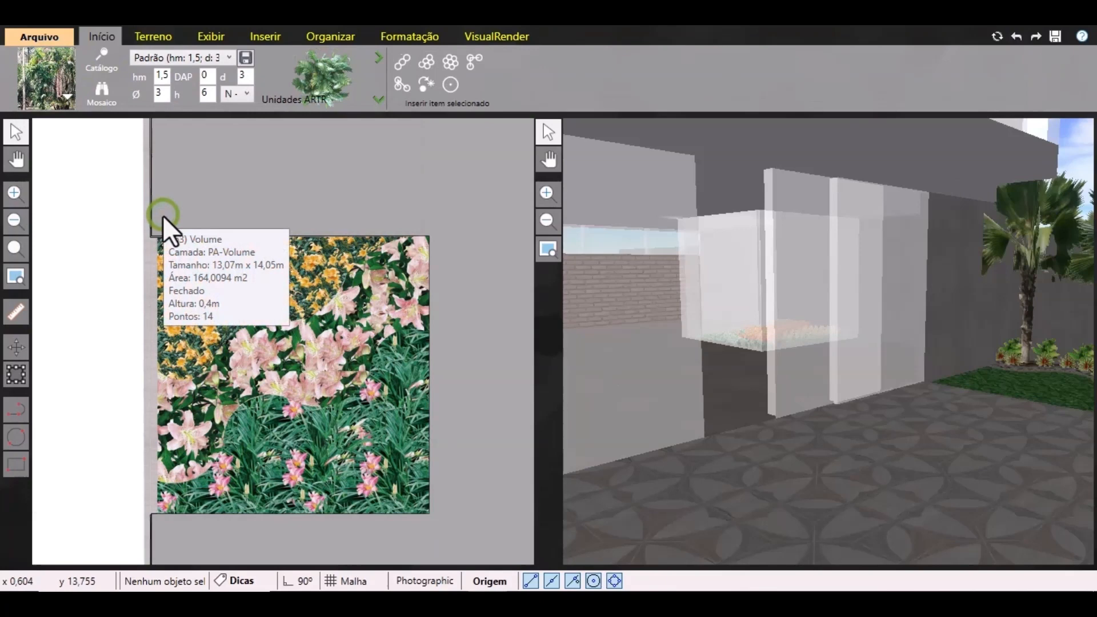
left_click(452, 85)
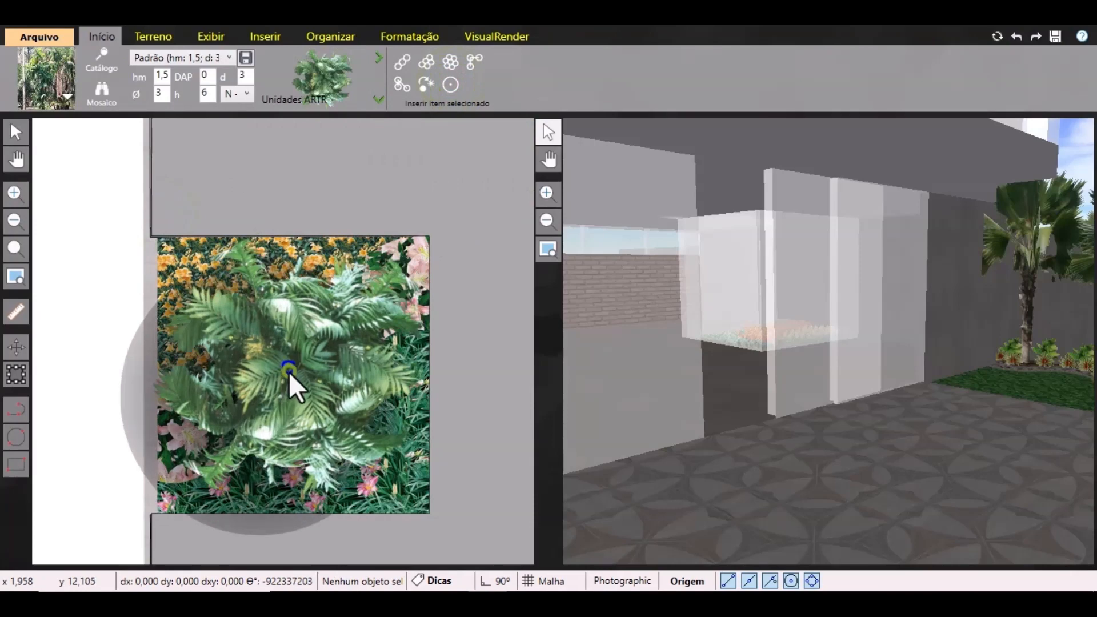
left_click(289, 371)
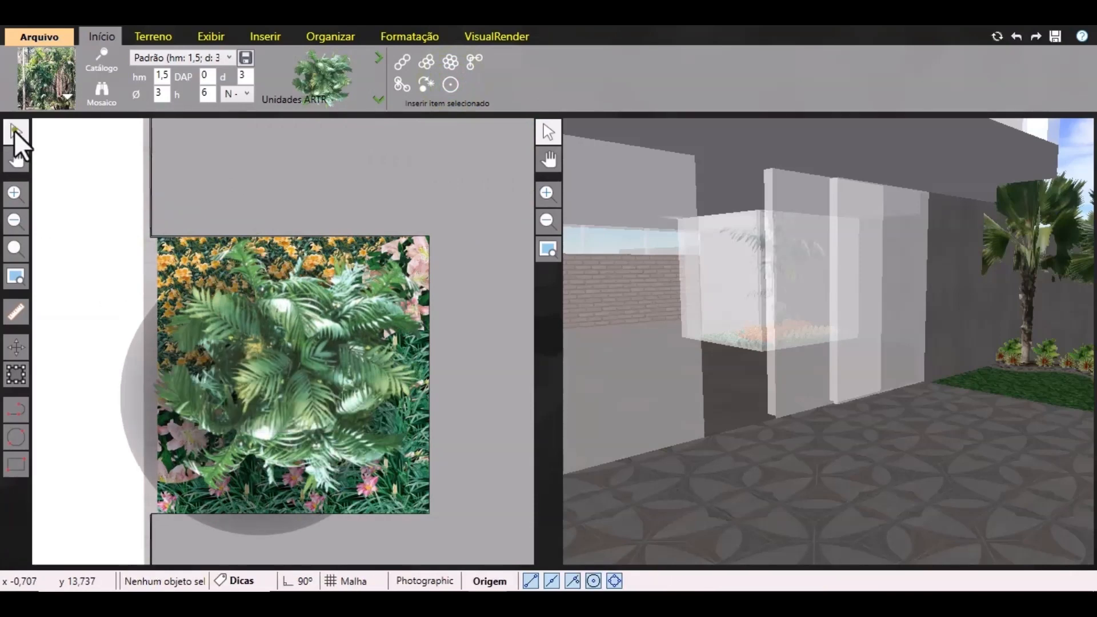
Give the Areca triandra palm in the planter a Detalhado 2D shadow.
left_click(260, 355)
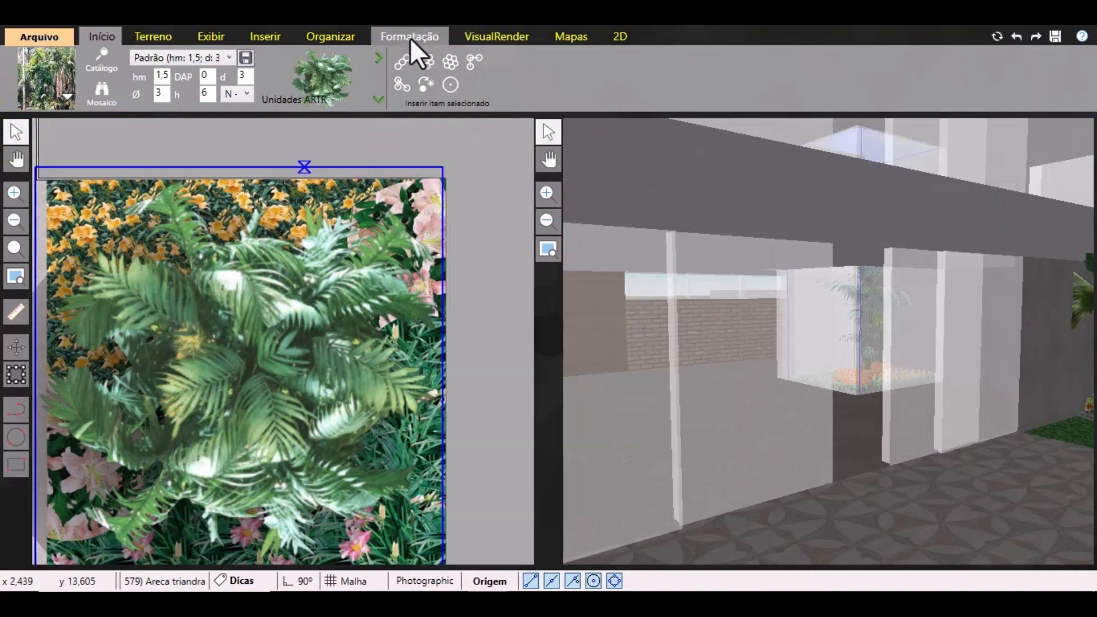
left_click(413, 37)
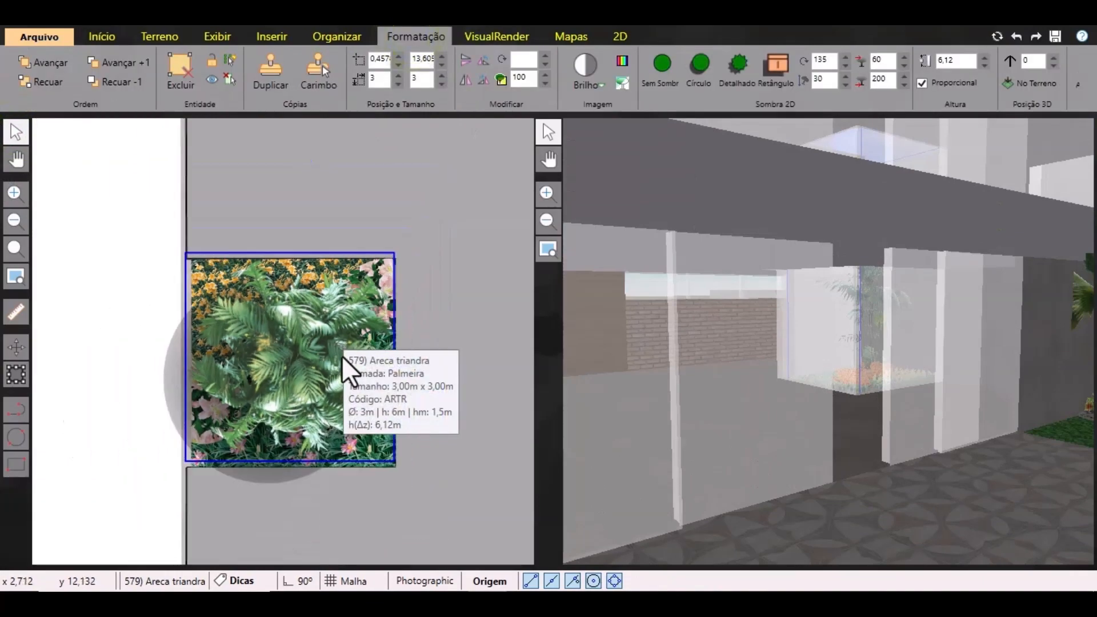
left_click(664, 68)
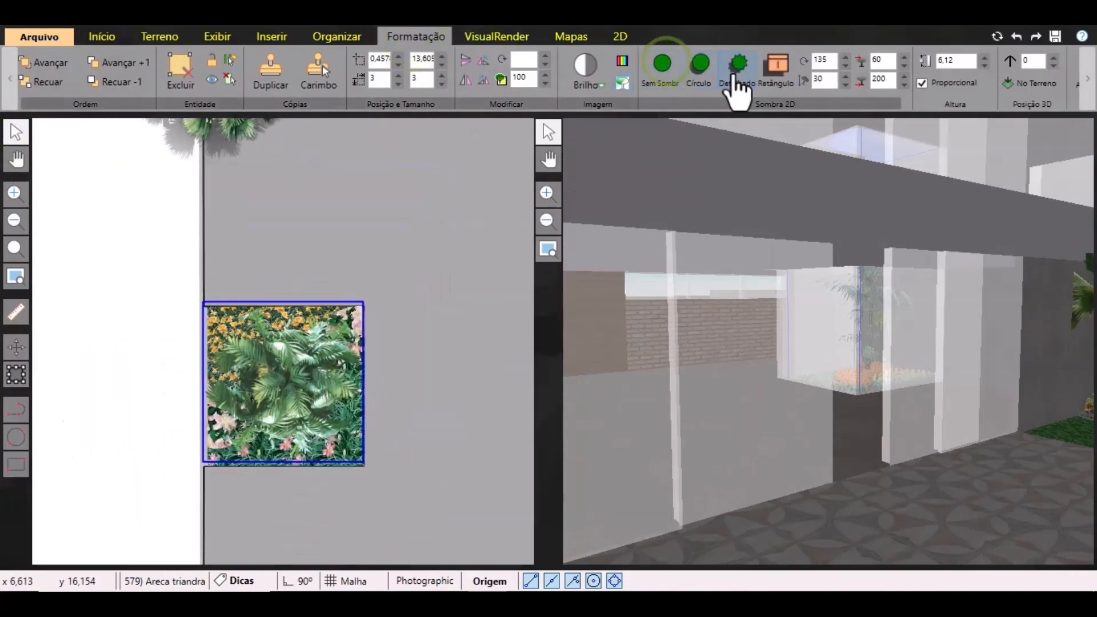
left_click(735, 78)
scroll(115, 416, "down", 2)
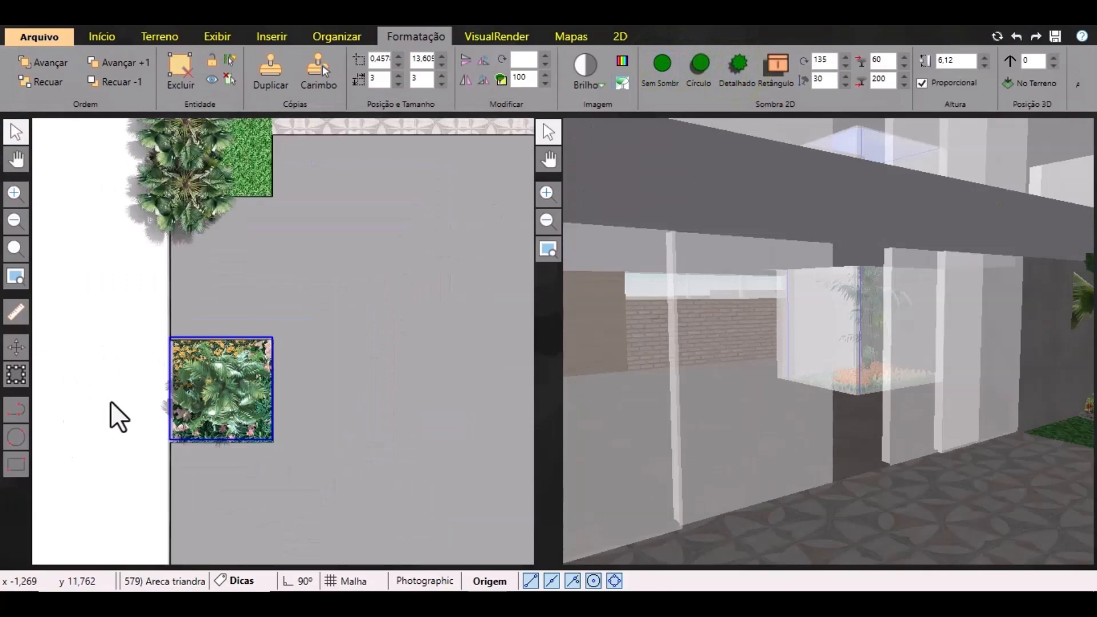
scroll(245, 501, "up", 4)
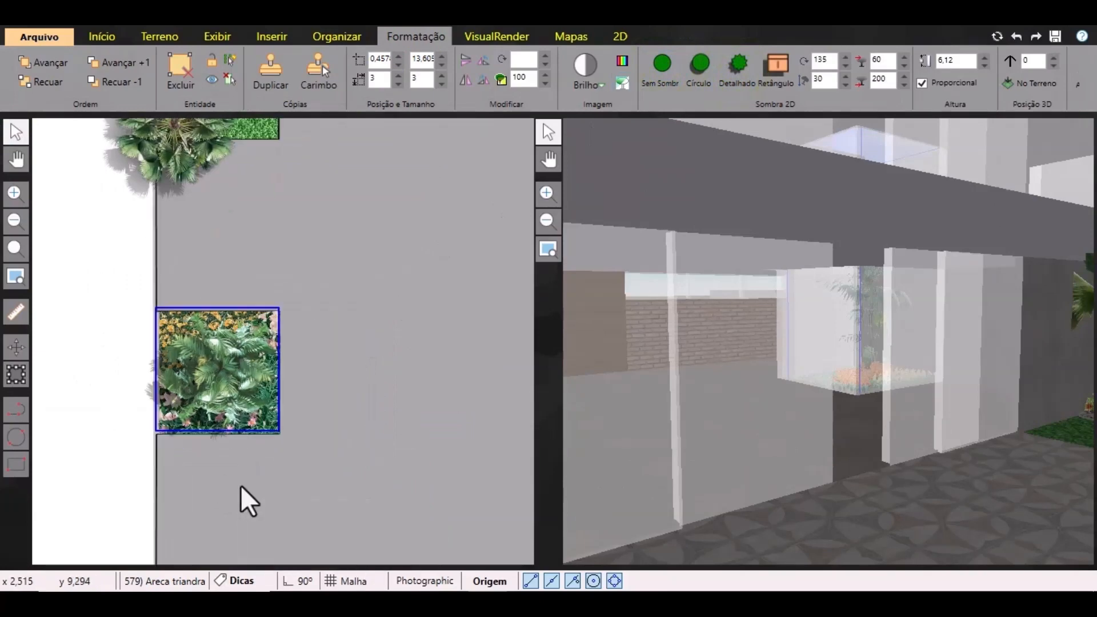
left_click(77, 377)
scroll(138, 400, "down", 5)
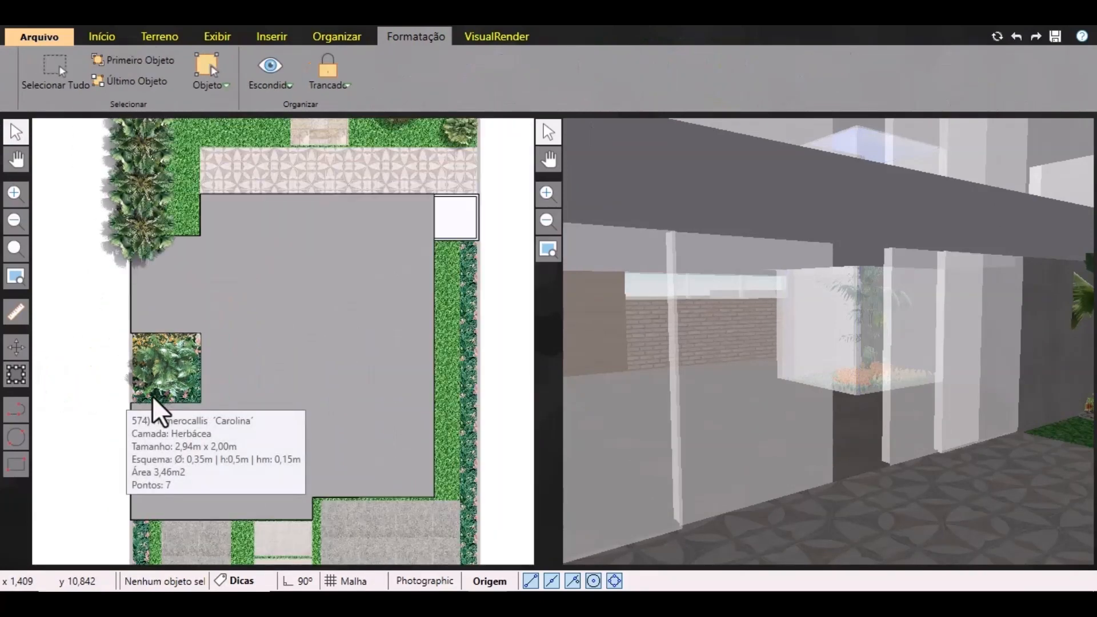
Find the painted mortar balls EN.CO1 in the furniture catalogue with the search en.co and make them the current item.
middle_click_drag(402, 451, 404, 472)
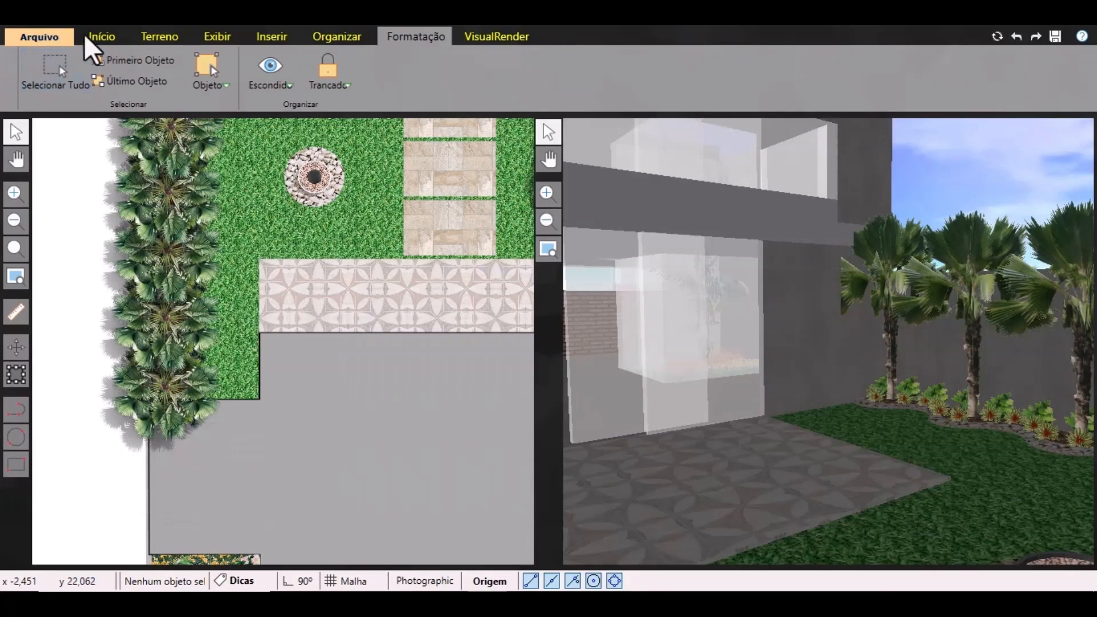
left_click(93, 36)
left_click(67, 98)
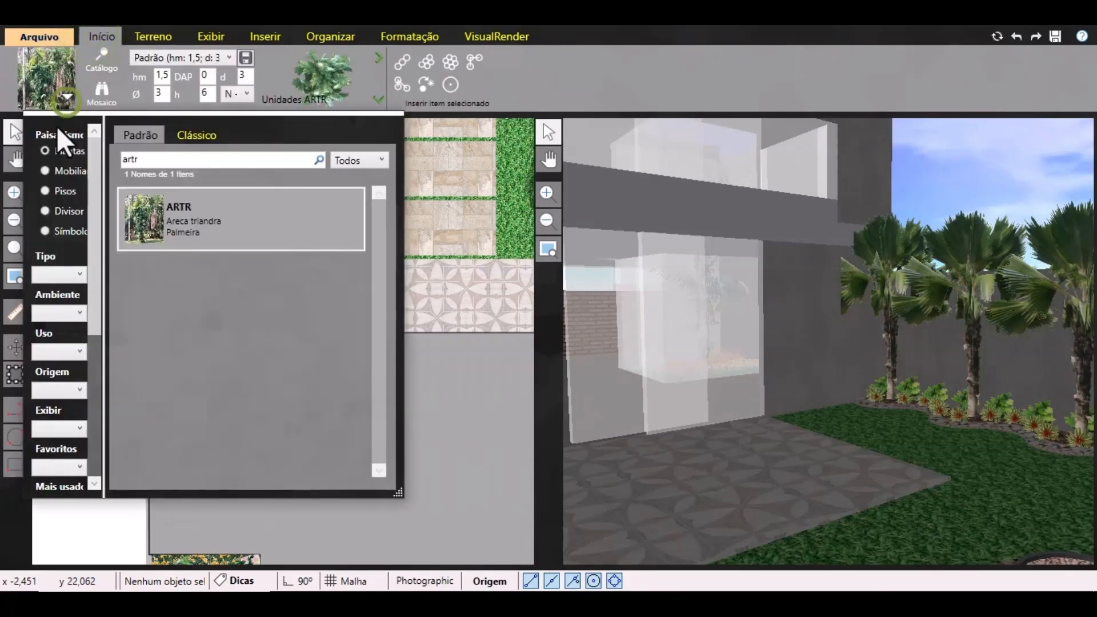
left_click(63, 171)
left_click_drag(164, 158, 87, 162)
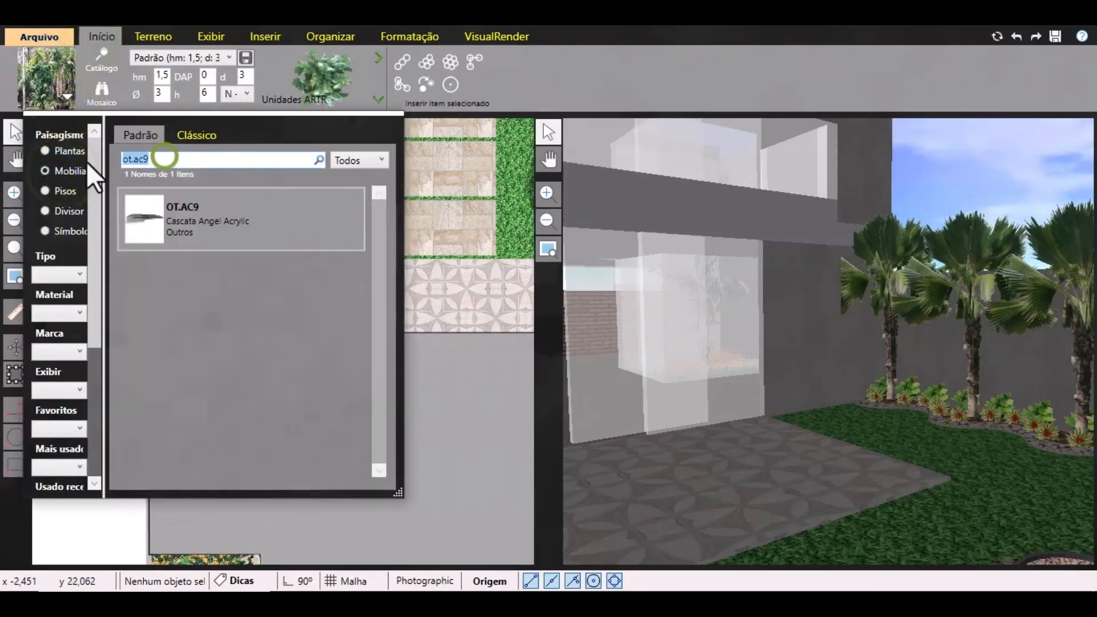
key("BackSpace")
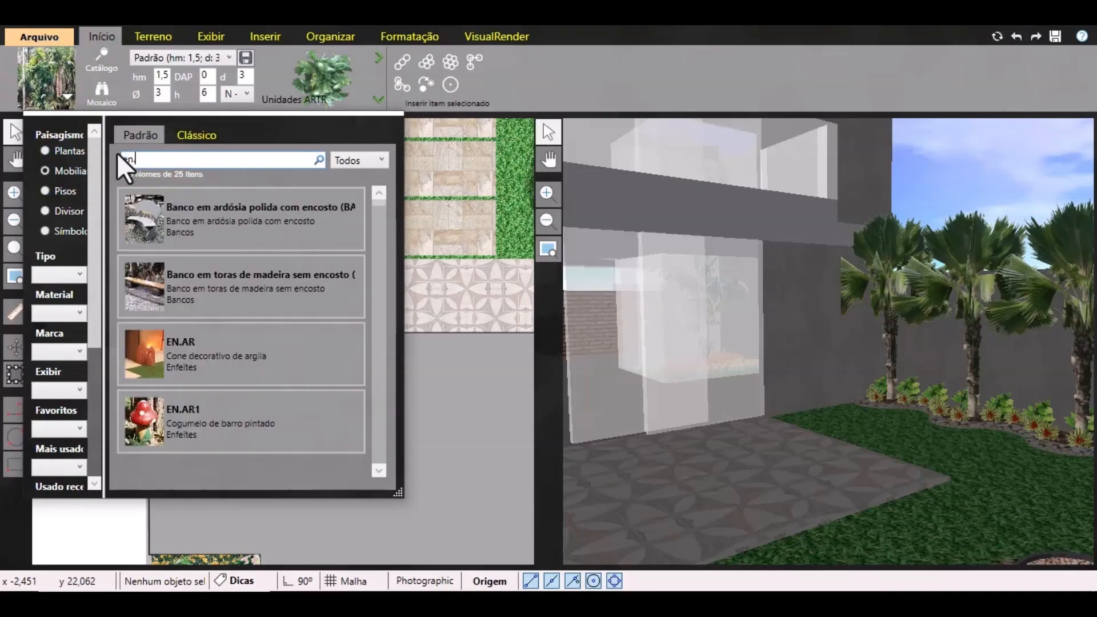
type("a")
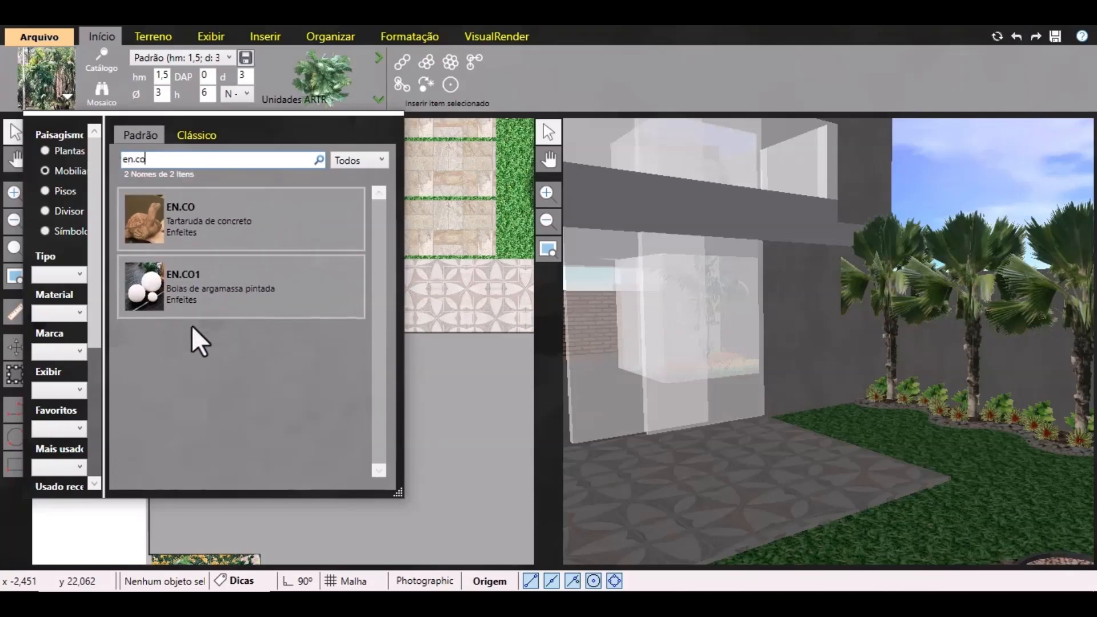
left_click(214, 299)
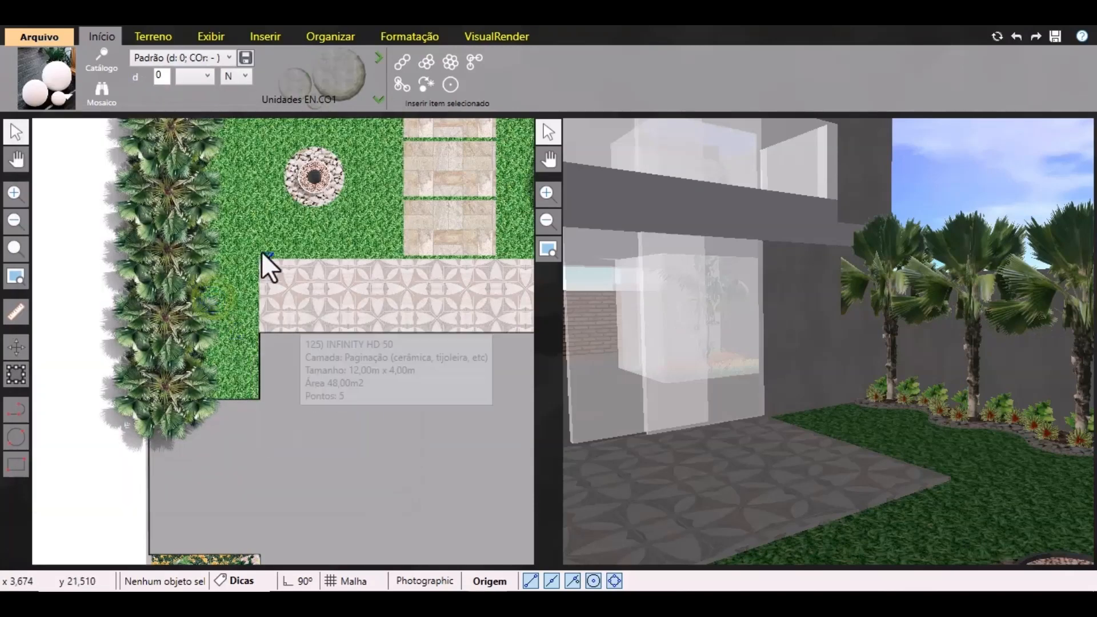
Place one EN.CO1 set of balls on the outer corner of the pebble border around the pool deck.
scroll(238, 376, "up", 5)
scroll(243, 452, "up", 5)
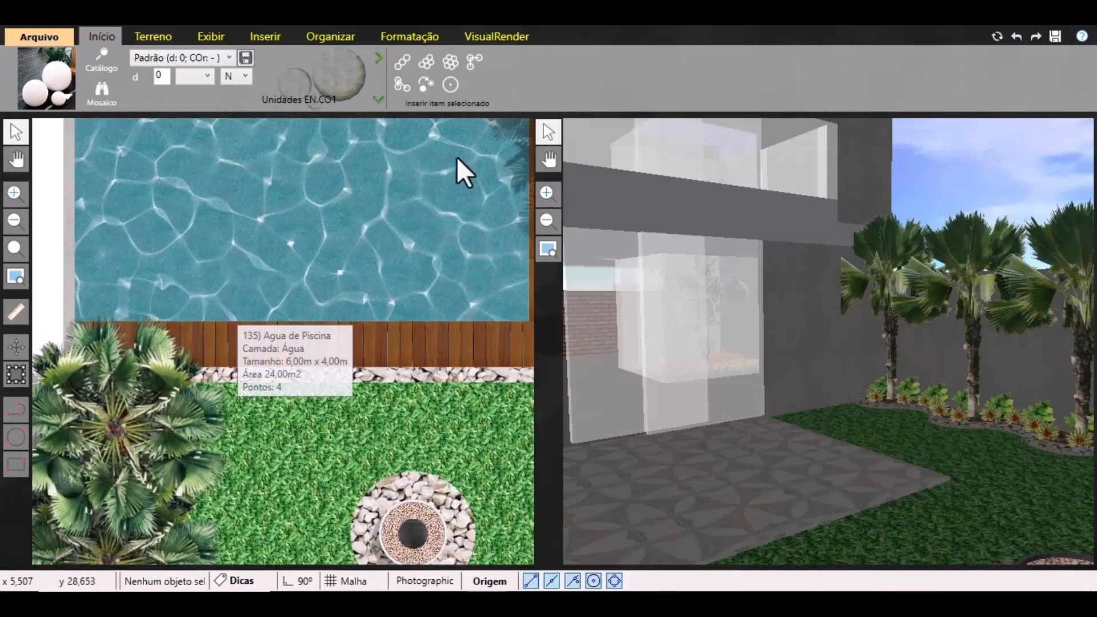
scroll(365, 381, "down", 1)
middle_click_drag(366, 382, 125, 399)
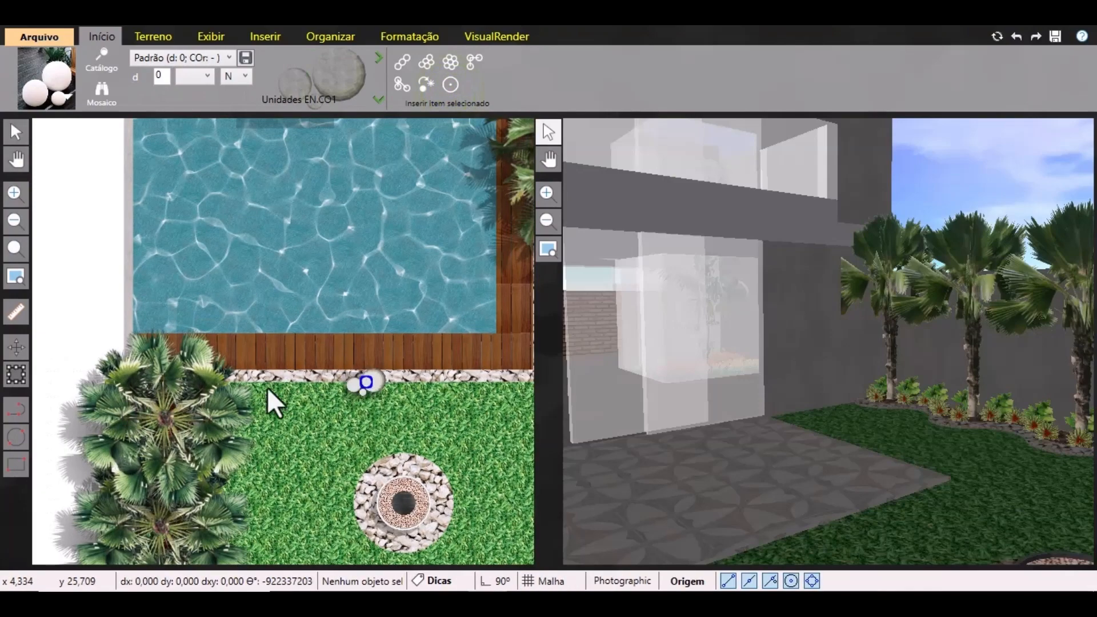
left_click(286, 391)
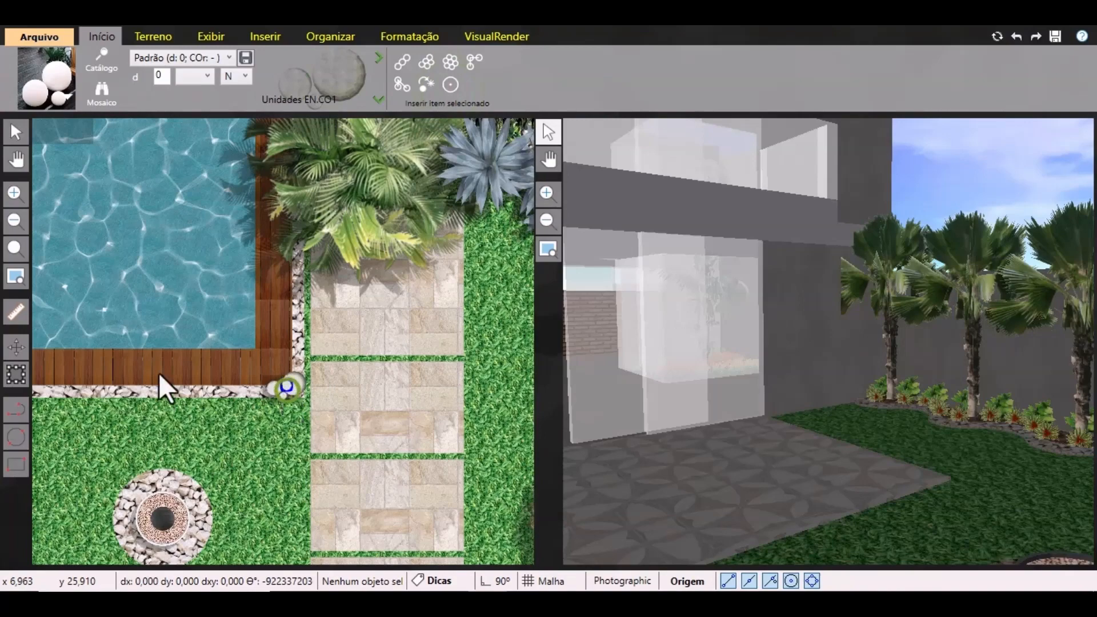
key("Escape")
scroll(219, 341, "down", 2)
middle_click_drag(220, 327, 312, 292)
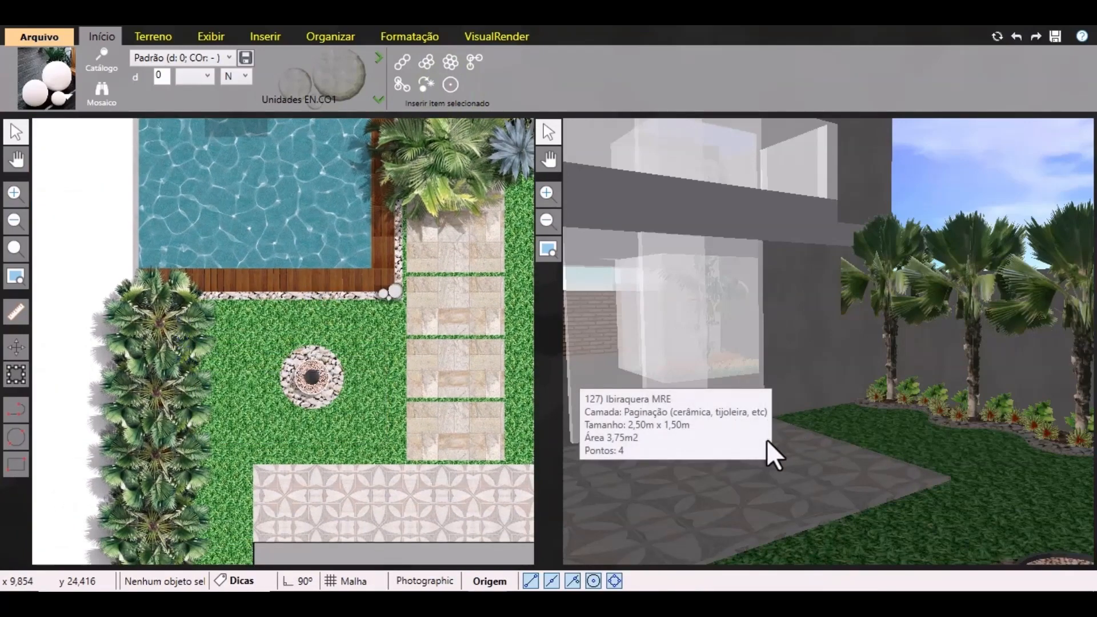
scroll(829, 442, "down", 3)
middle_click_drag(832, 442, 721, 387)
scroll(719, 382, "down", 2)
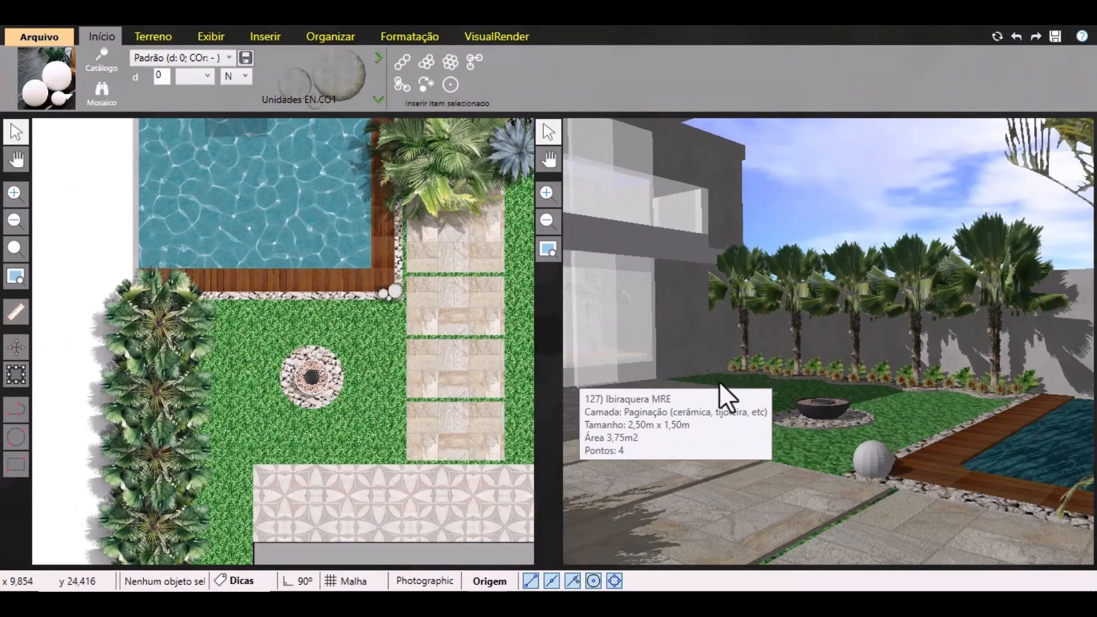
scroll(719, 382, "up", 3)
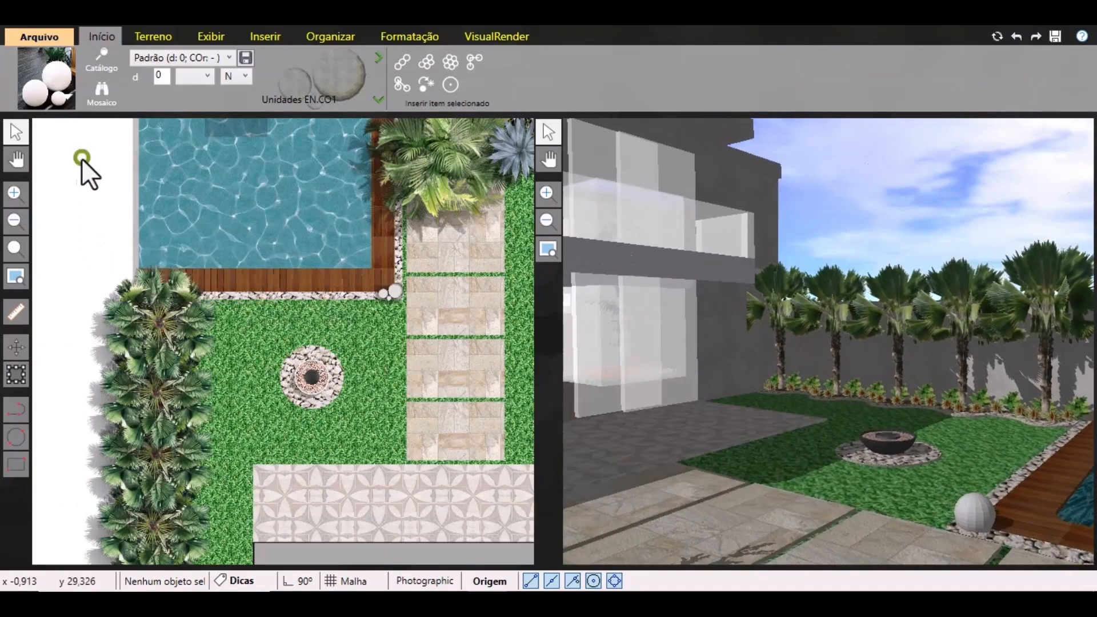
Find the decorative clay cones EN.AR in the furniture catalogue with the search en. and make them the current item.
left_click(67, 95)
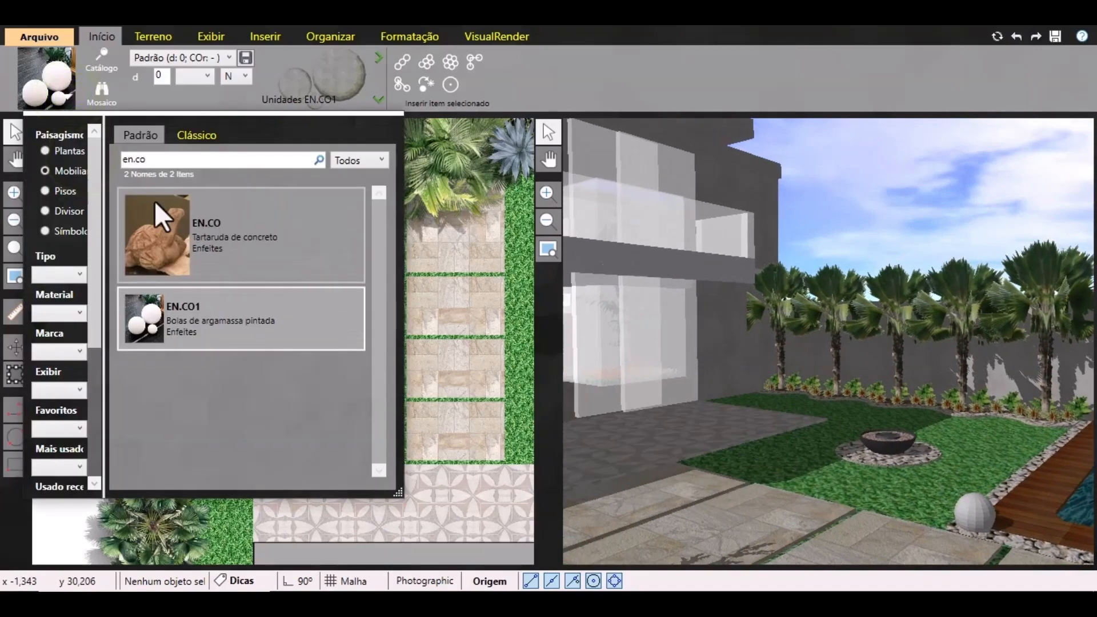
key("BackSpace")
key("BackSpace")
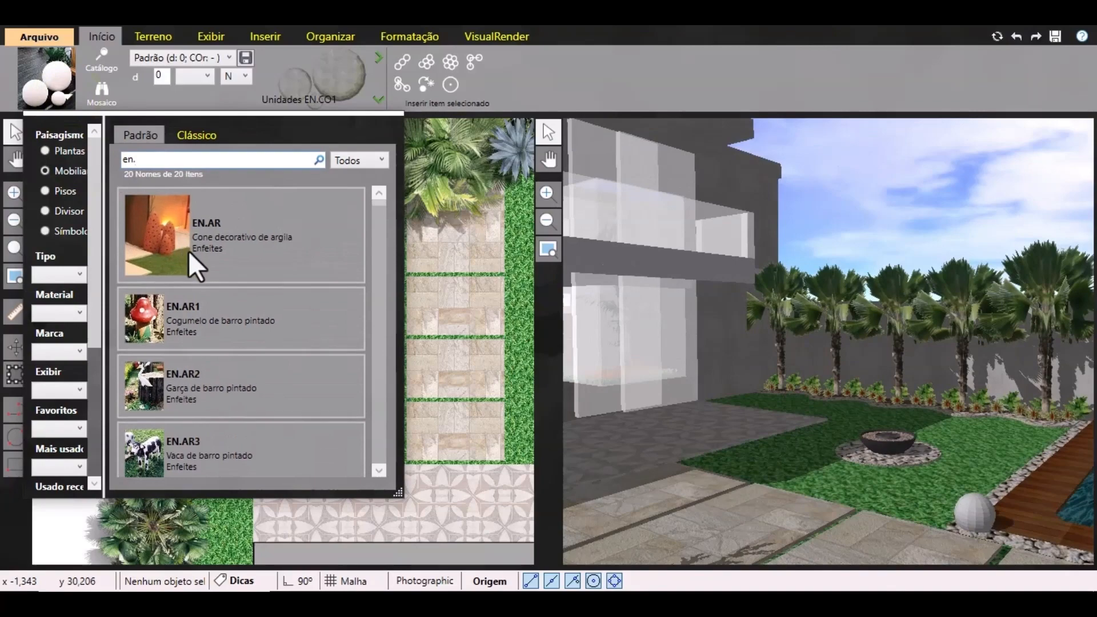
left_click(188, 251)
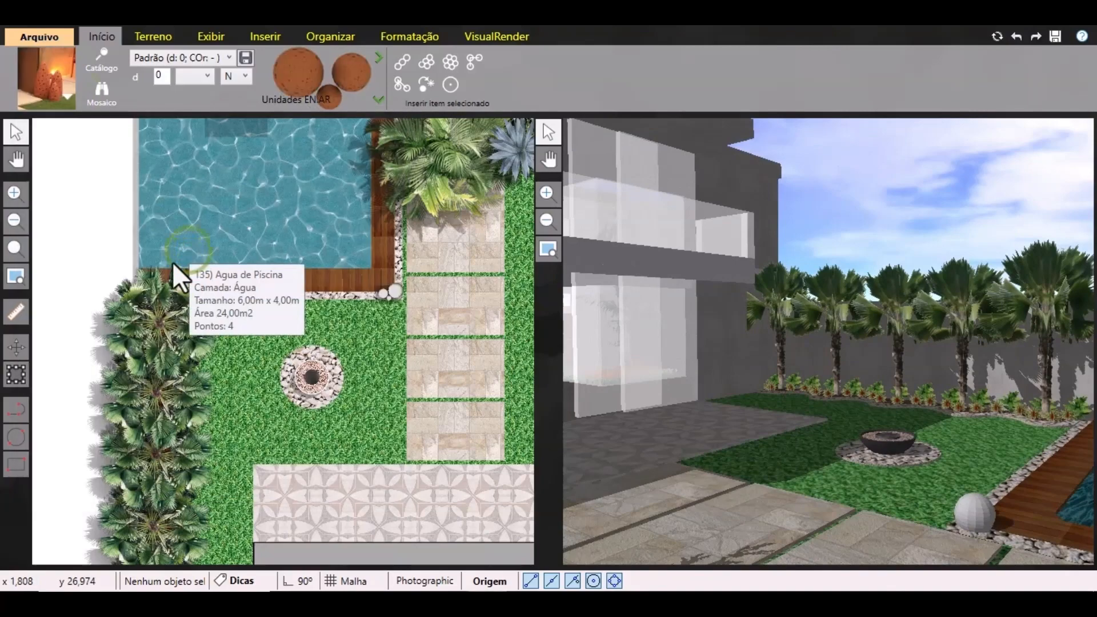
Place one EN.AR set of clay cones at the lower end of the narrow lawn strip, against the house wall.
middle_click_drag(222, 412, 219, 289)
scroll(218, 472, "up", 2)
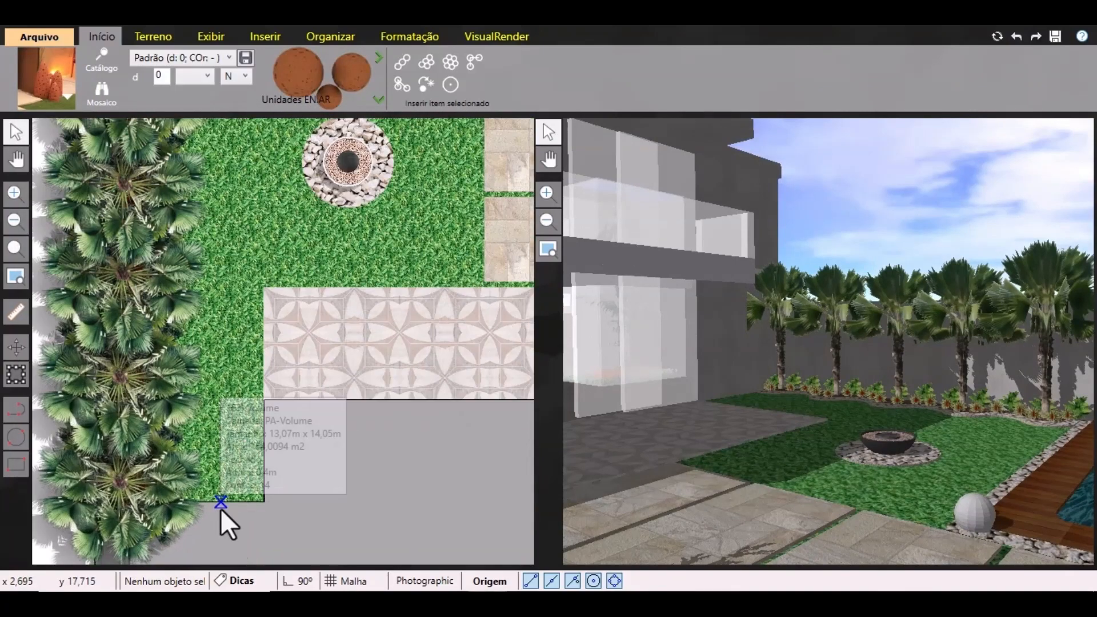
scroll(221, 508, "up", 1)
left_click(451, 85)
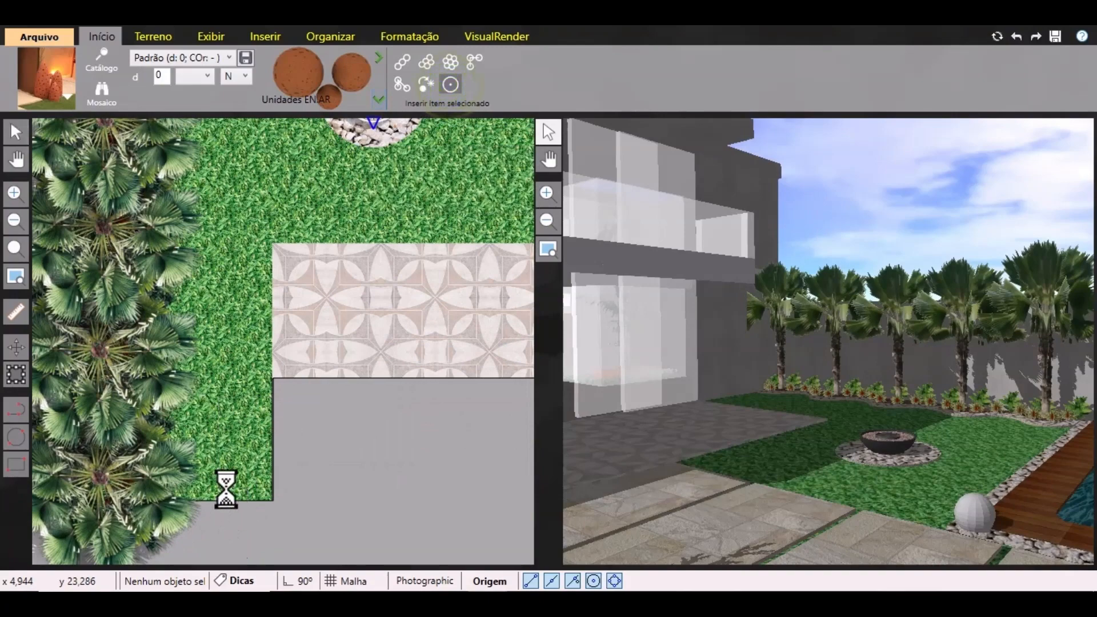
left_click(227, 489)
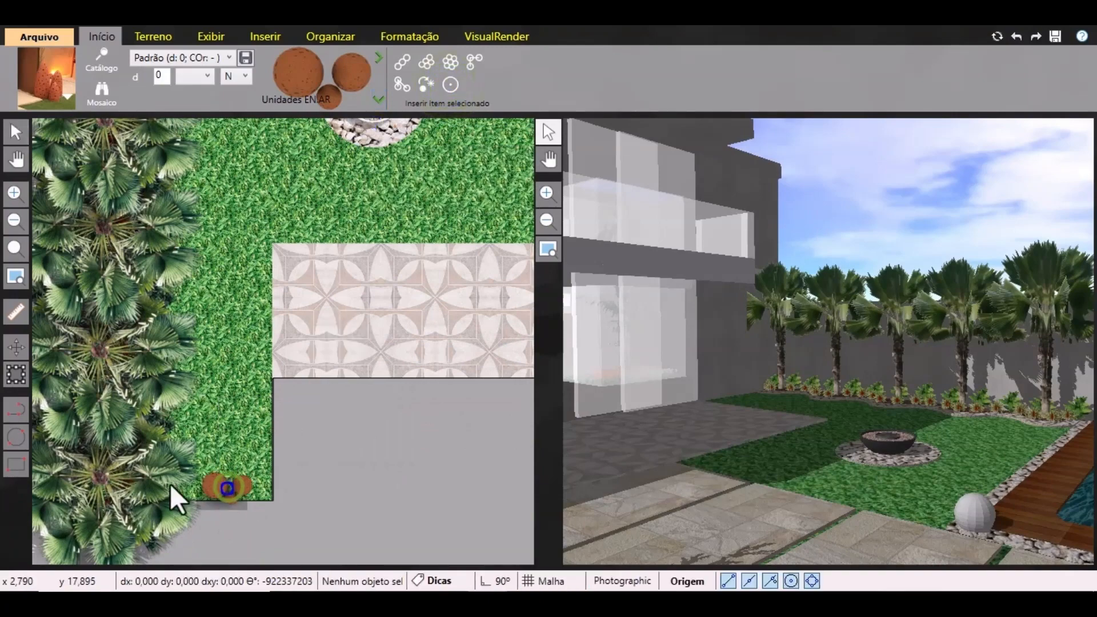
left_click(15, 132)
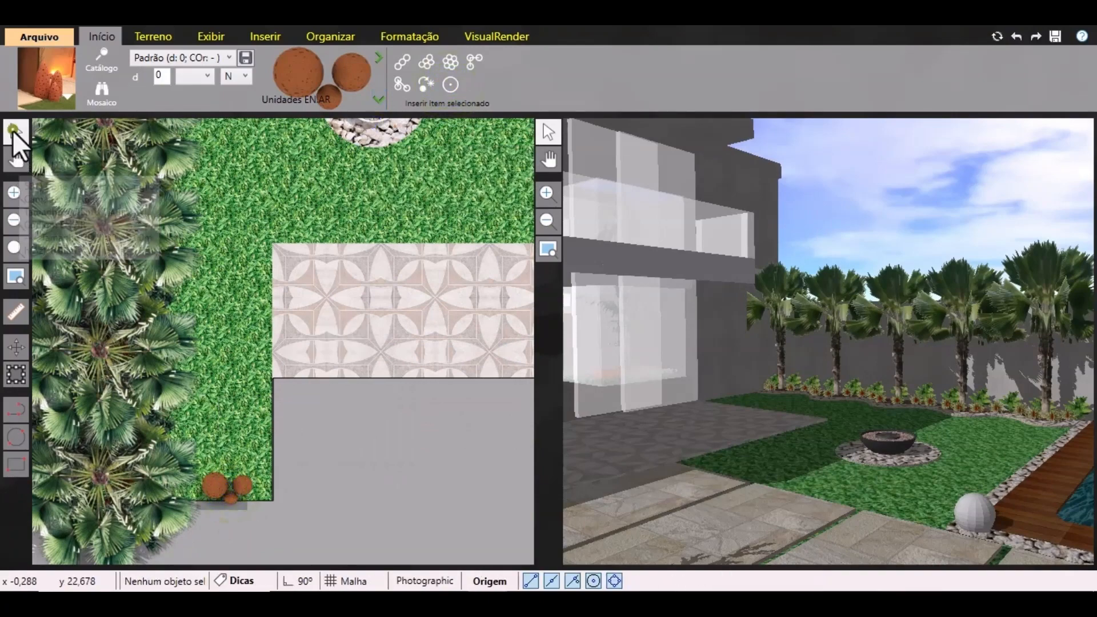
Rotate the EN.AR clay cones to 180 degrees and give them a Detalhado 2D shadow.
left_click(211, 485)
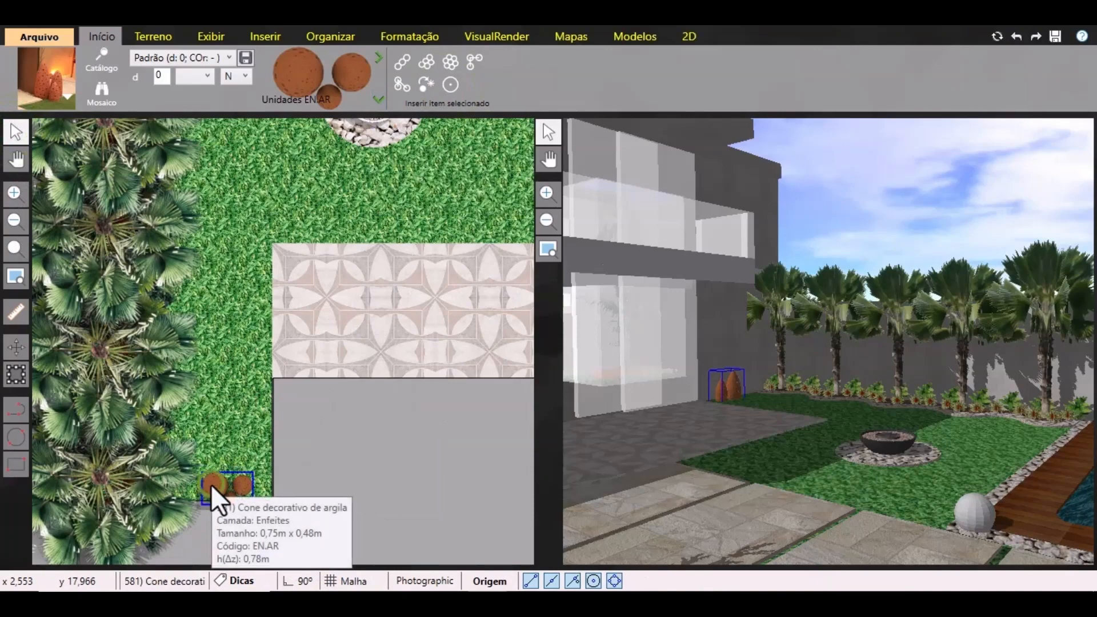
left_click(431, 35)
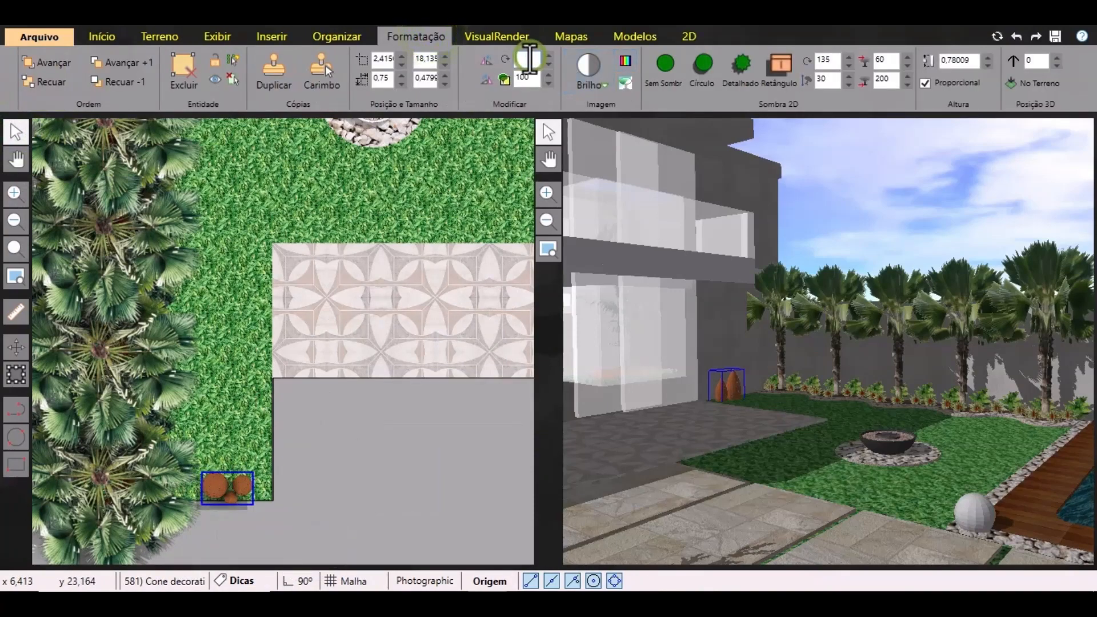
key("Return")
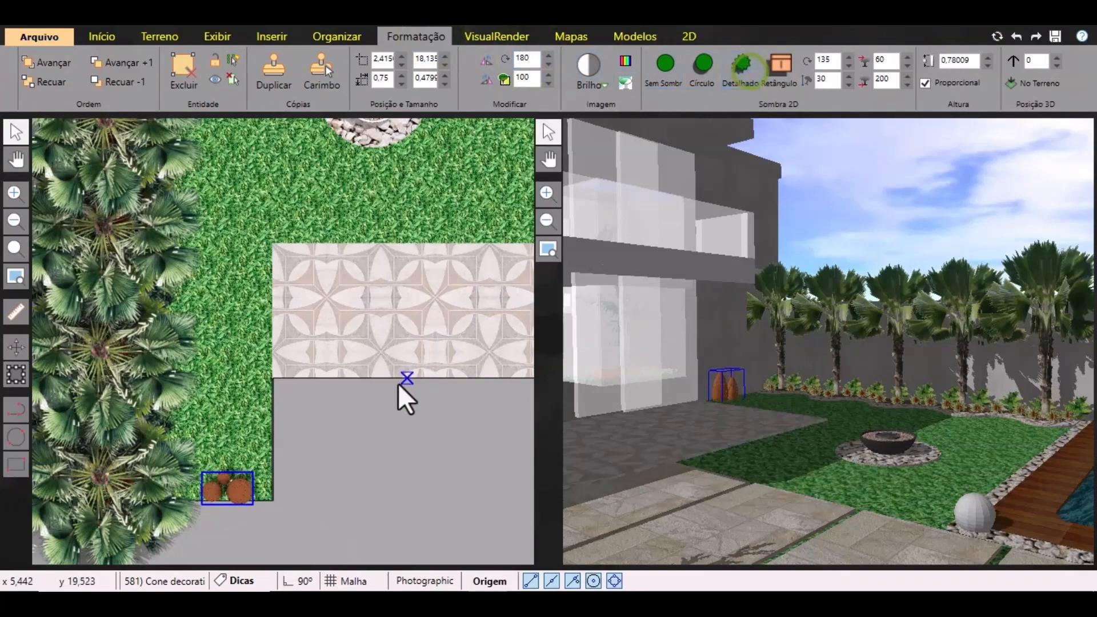
Give the EN.CO1 balls at the corner of the pool deck's pebble border a Detalhado 2D shadow.
scroll(346, 280, "down", 3)
scroll(366, 254, "down", 1)
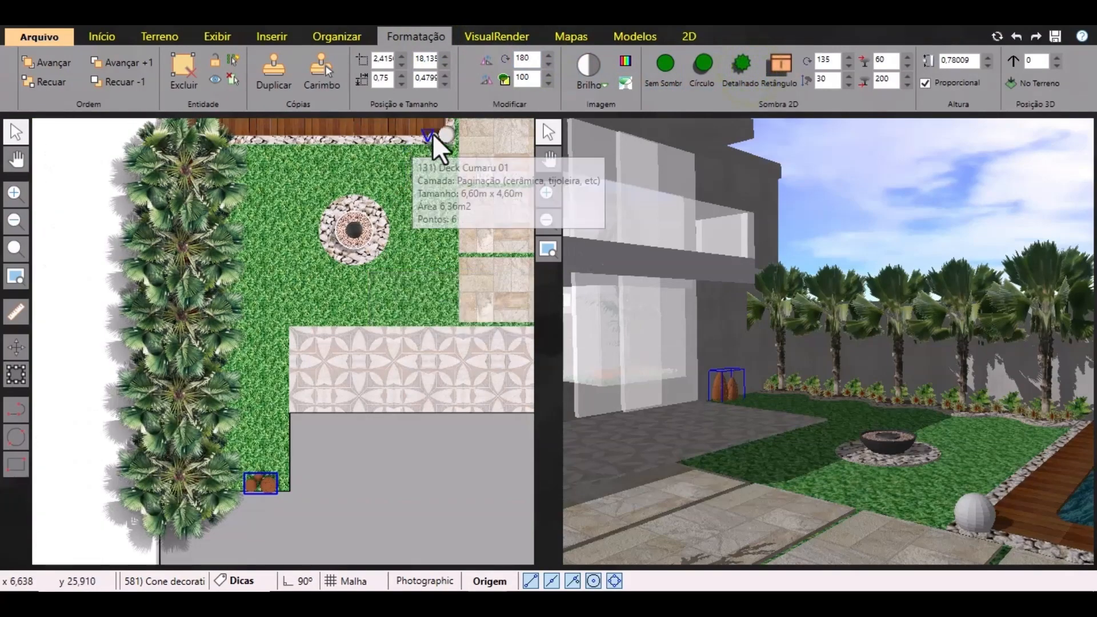
left_click(443, 136)
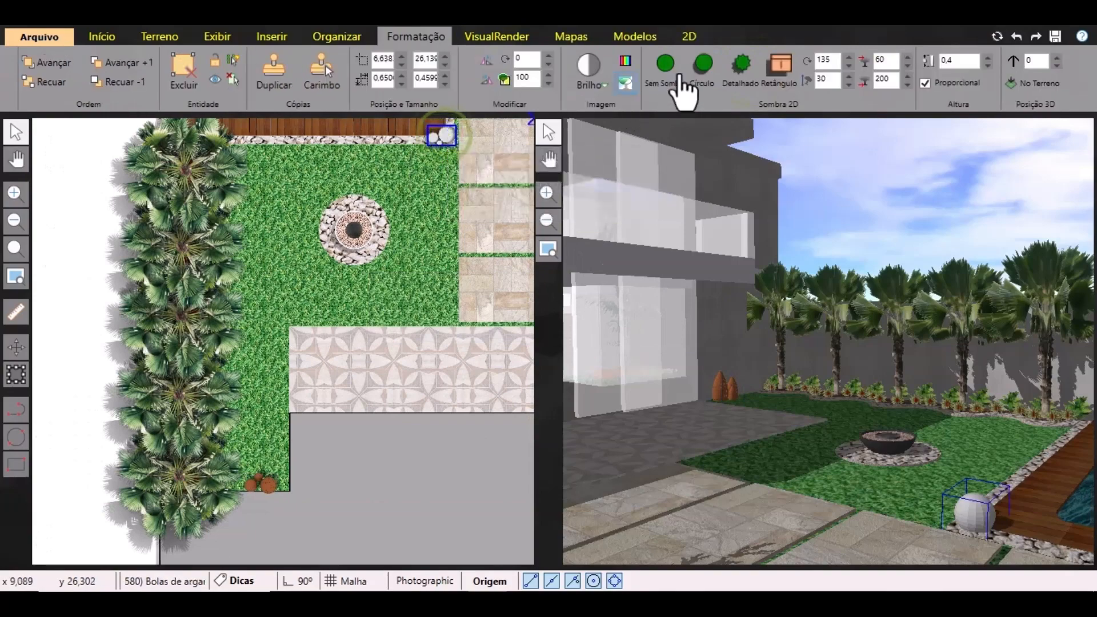
left_click(727, 68)
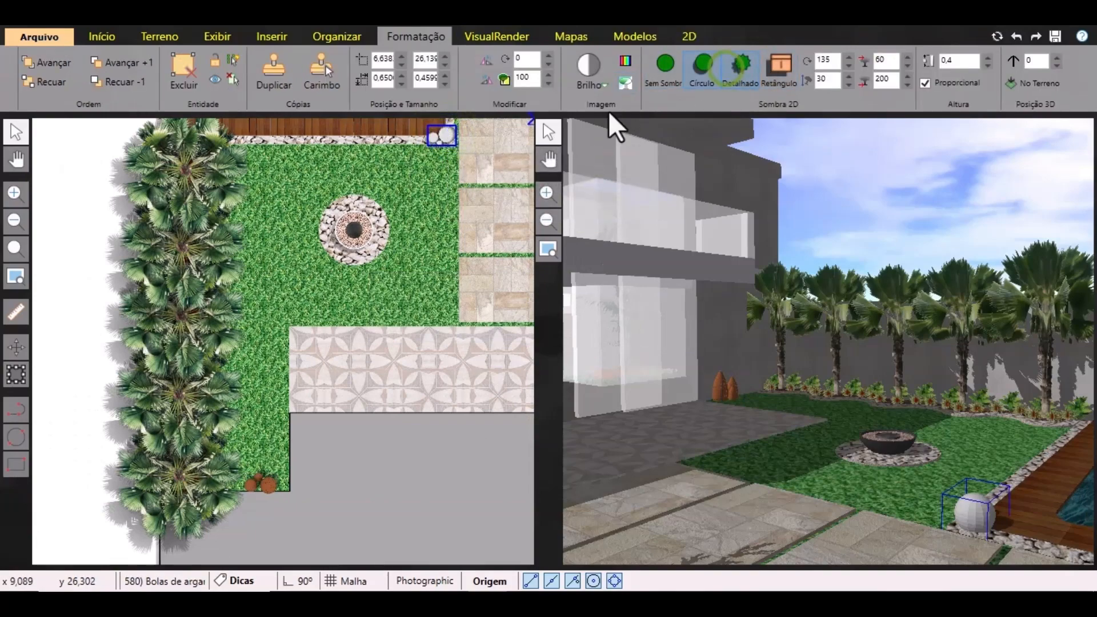
left_click(93, 444)
Find the red clay vase set VA.AR in the furniture catalogue with the search va.ar and make it the current item.
left_click(101, 35)
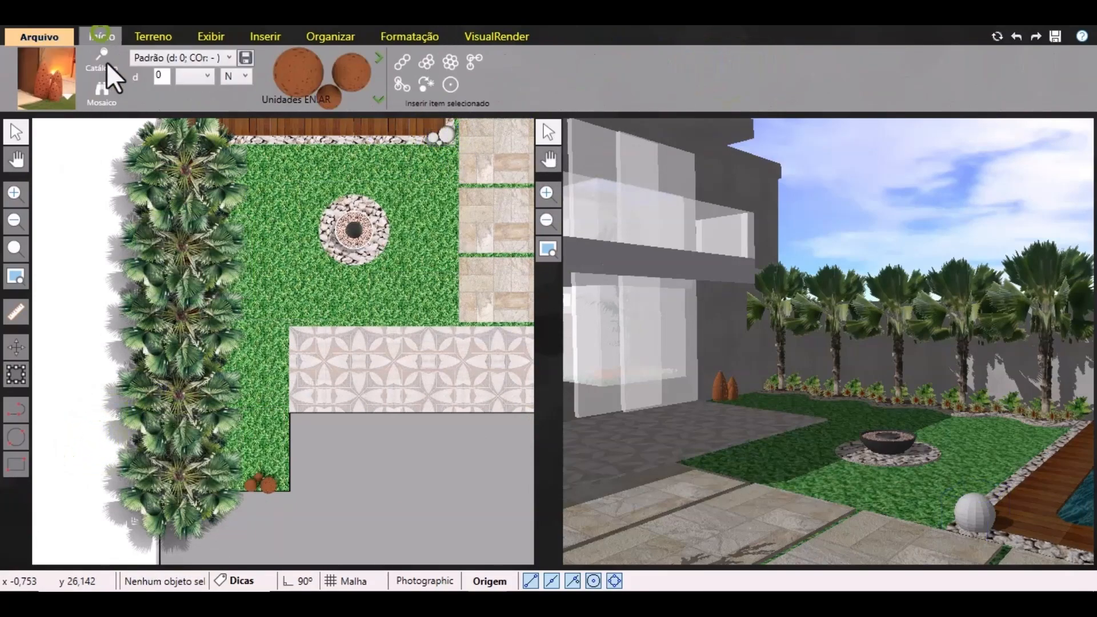
left_click(68, 98)
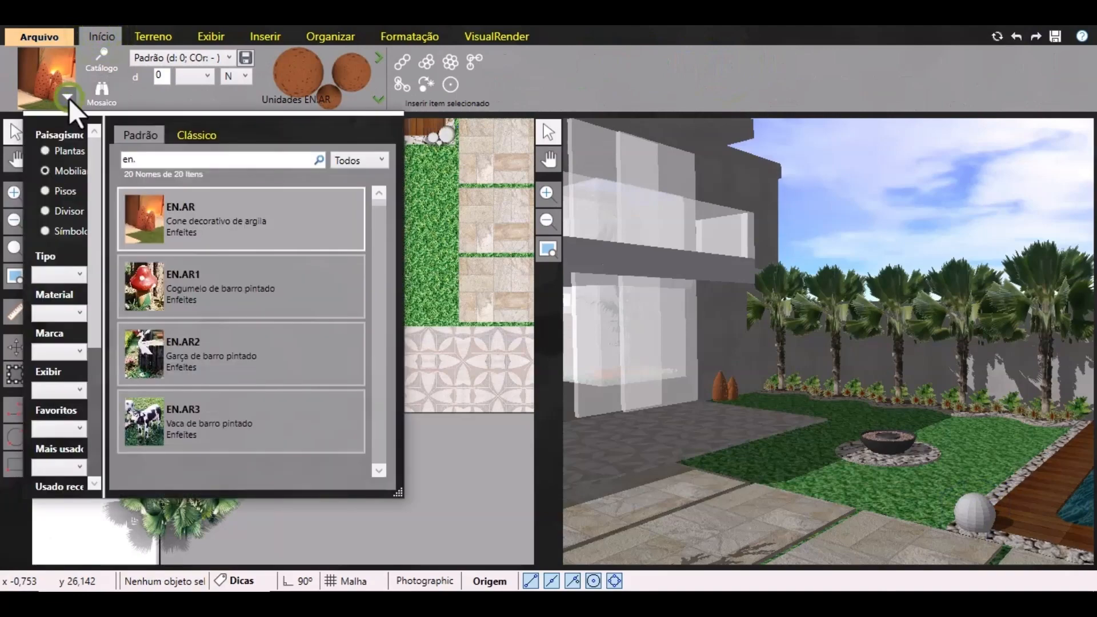
left_click(379, 396)
left_click(379, 397)
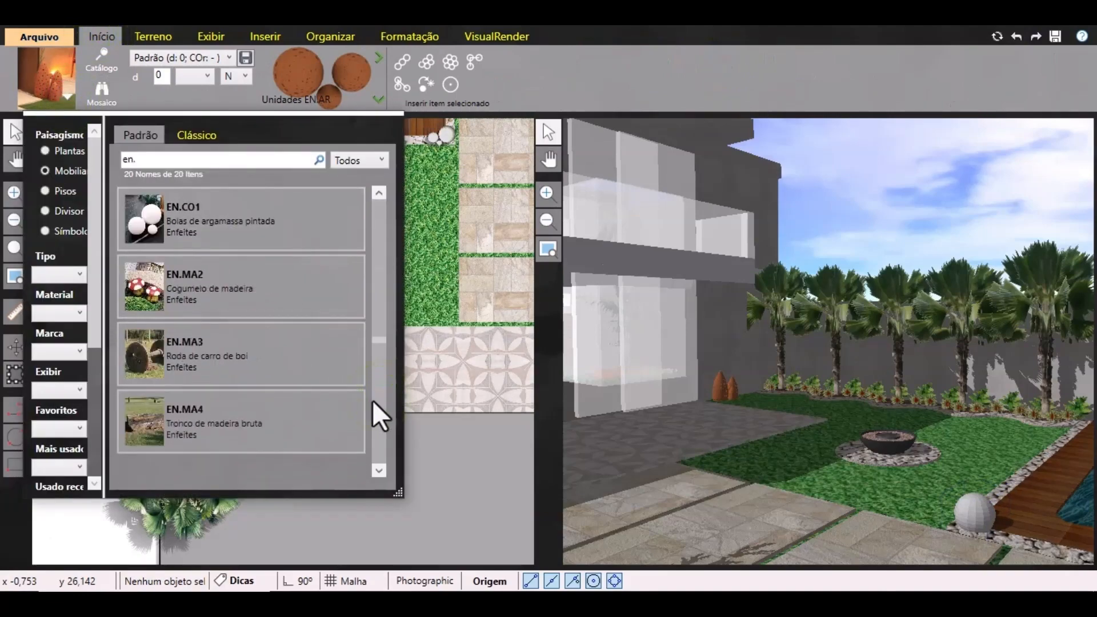
left_click(372, 401)
left_click(379, 449)
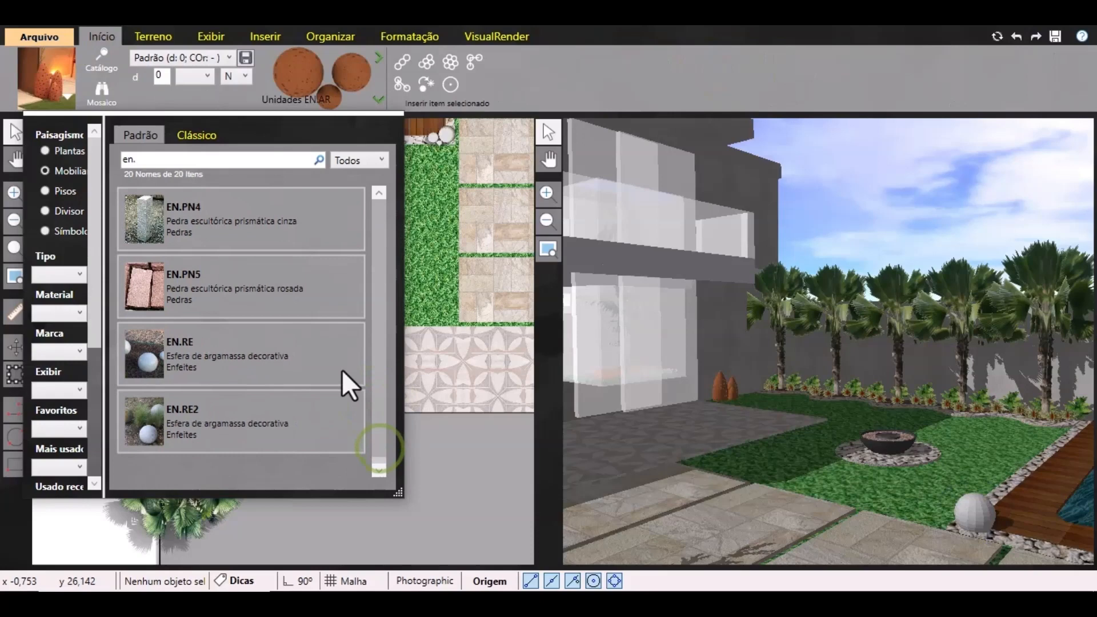
left_click(184, 161)
type("va.")
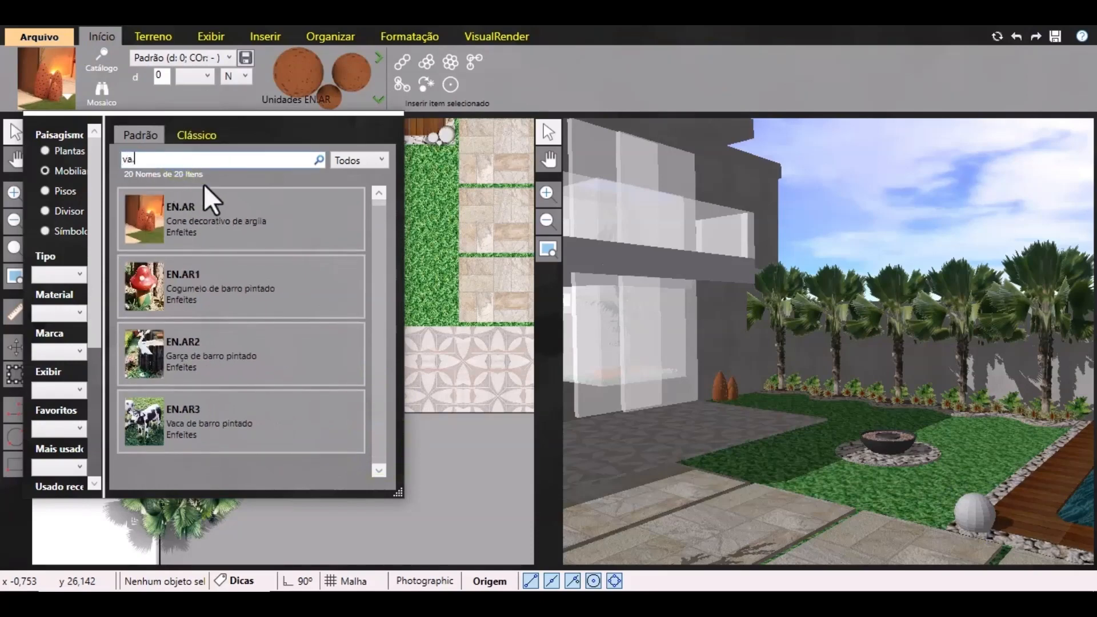
type("ar")
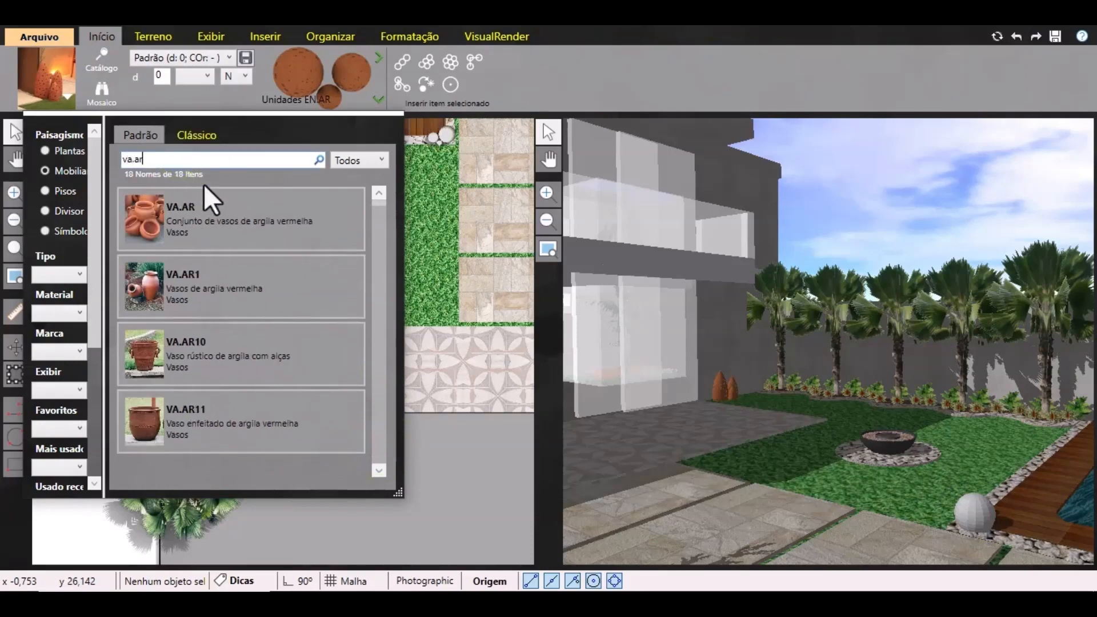
double_click(197, 218)
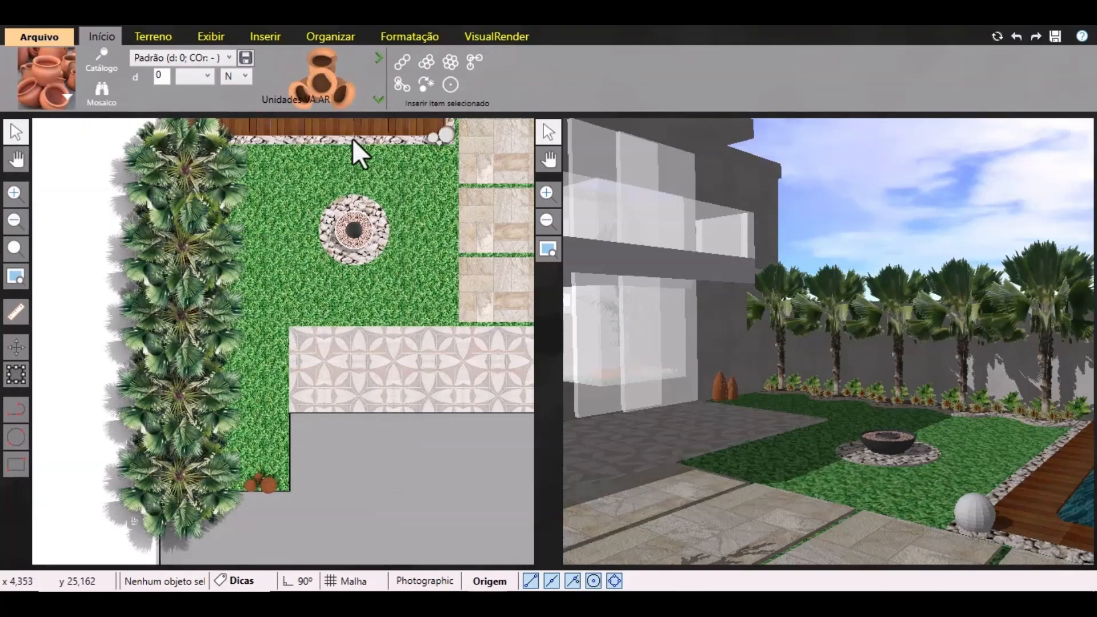
Place one VA.AR vase set beside the two lowest palms, just above the clay cones.
left_click(438, 86)
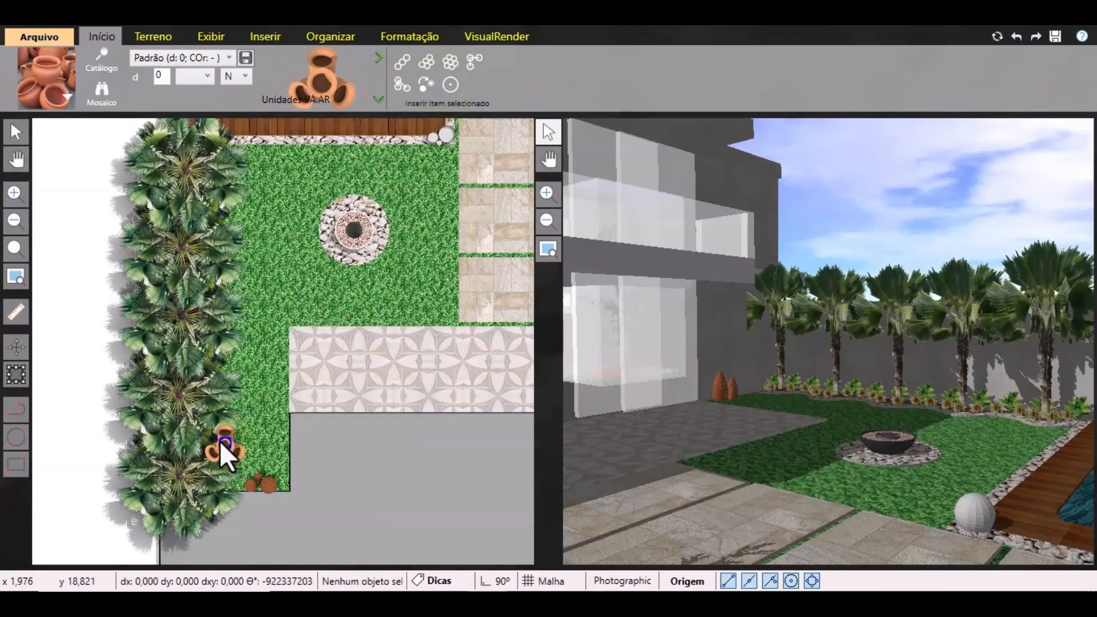
left_click(220, 440)
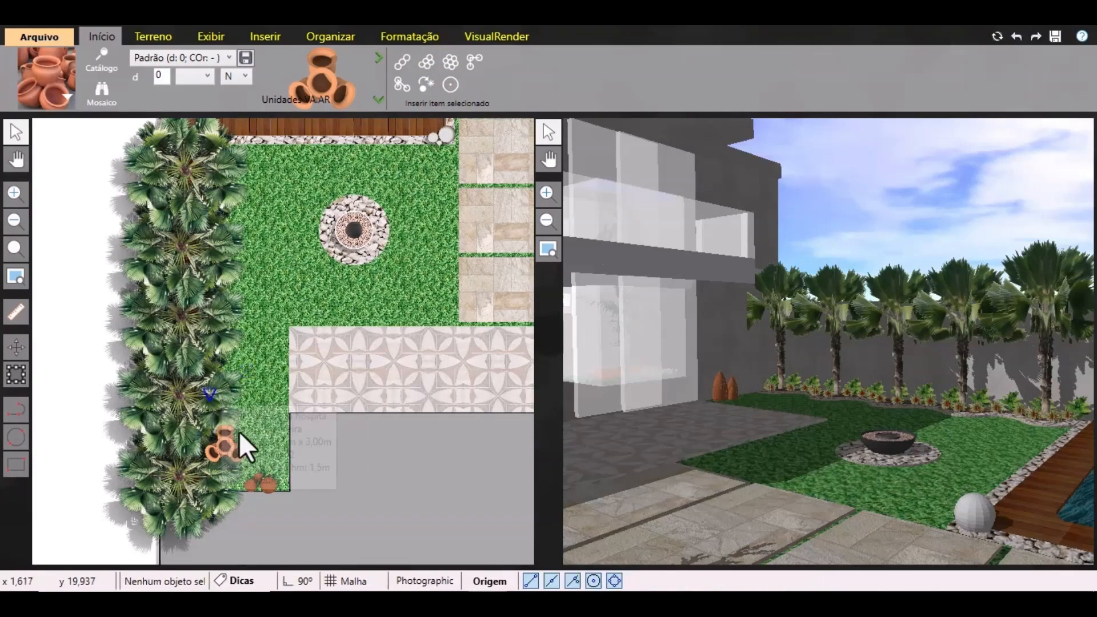
scroll(235, 448, "up", 1)
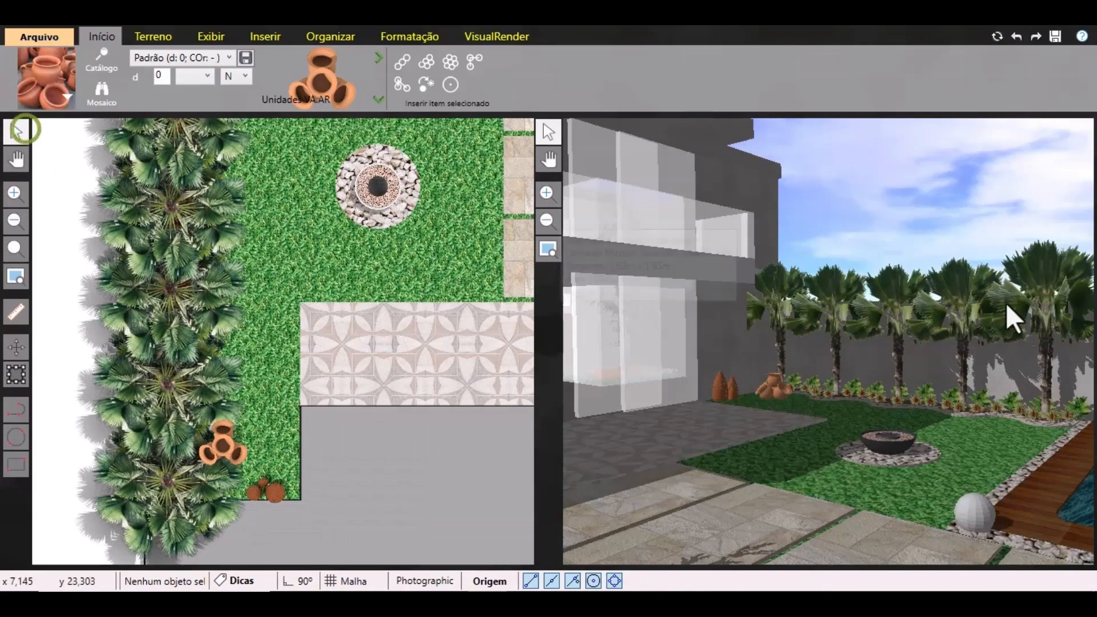
Nudge the VA.AR vase set away from the lawn so that it sits between the two palms nearest the clay cones.
scroll(865, 382, "up", 3)
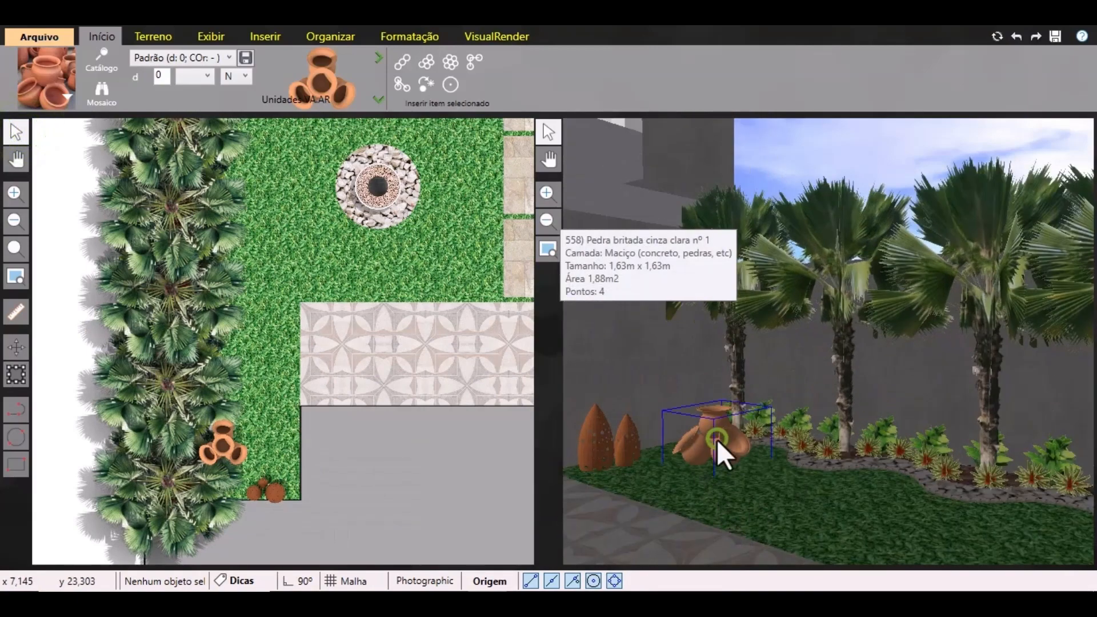
left_click(718, 439)
key("Up")
key("Up")
key("Up")
key("Up")
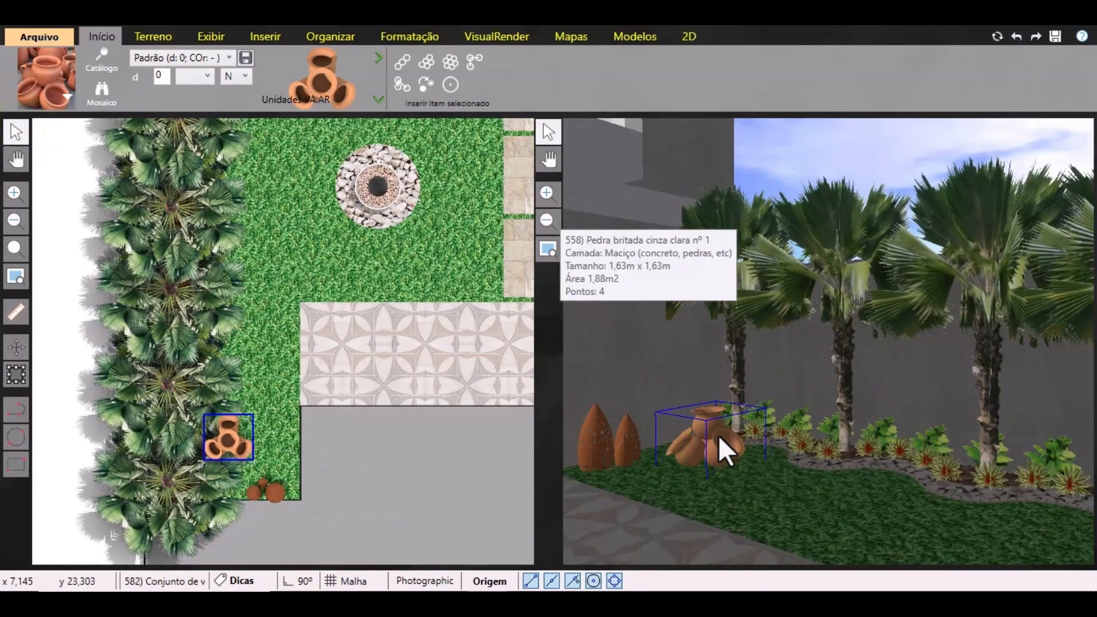
key("Left")
key("Left")
key("Left")
key("Left")
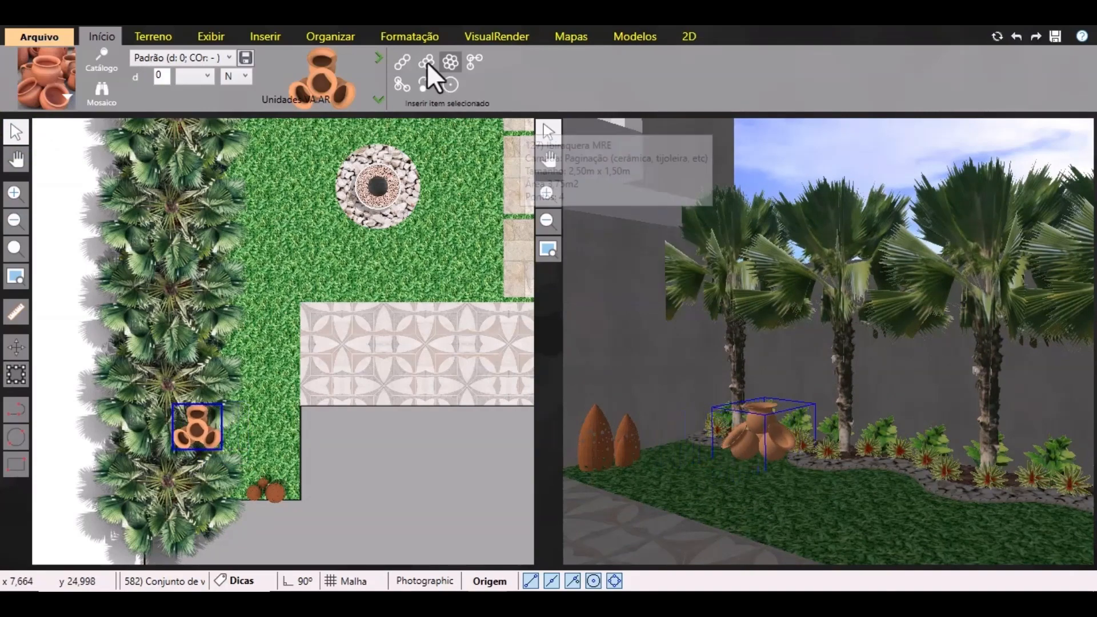
Place a second VA.AR vase set farther up the palm row, in line with the first set.
left_click(451, 86)
left_click(193, 308)
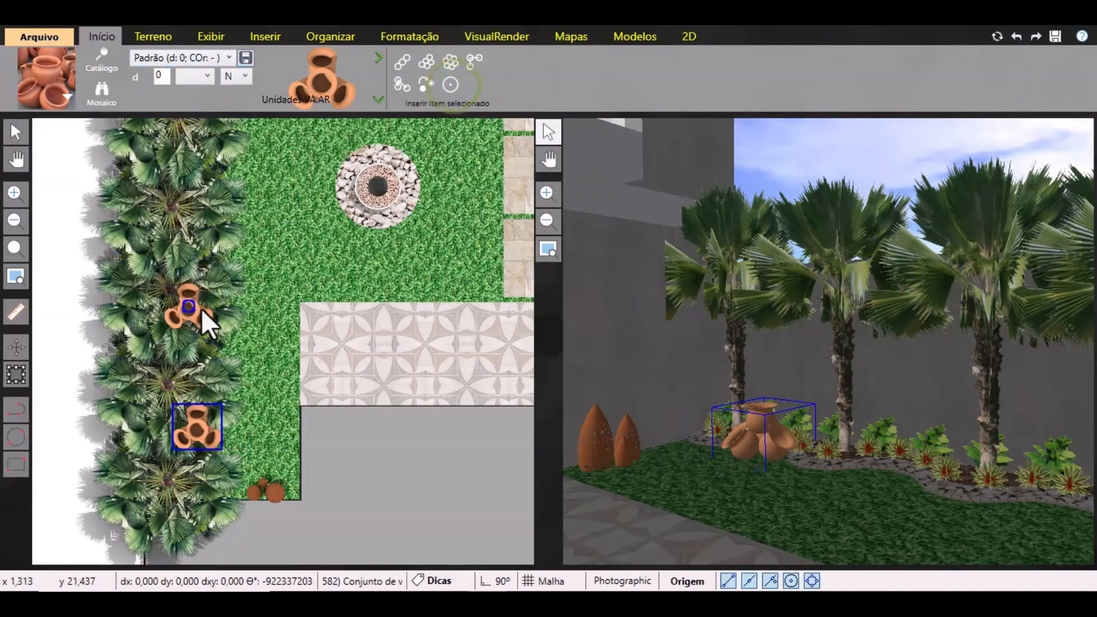
key("Escape")
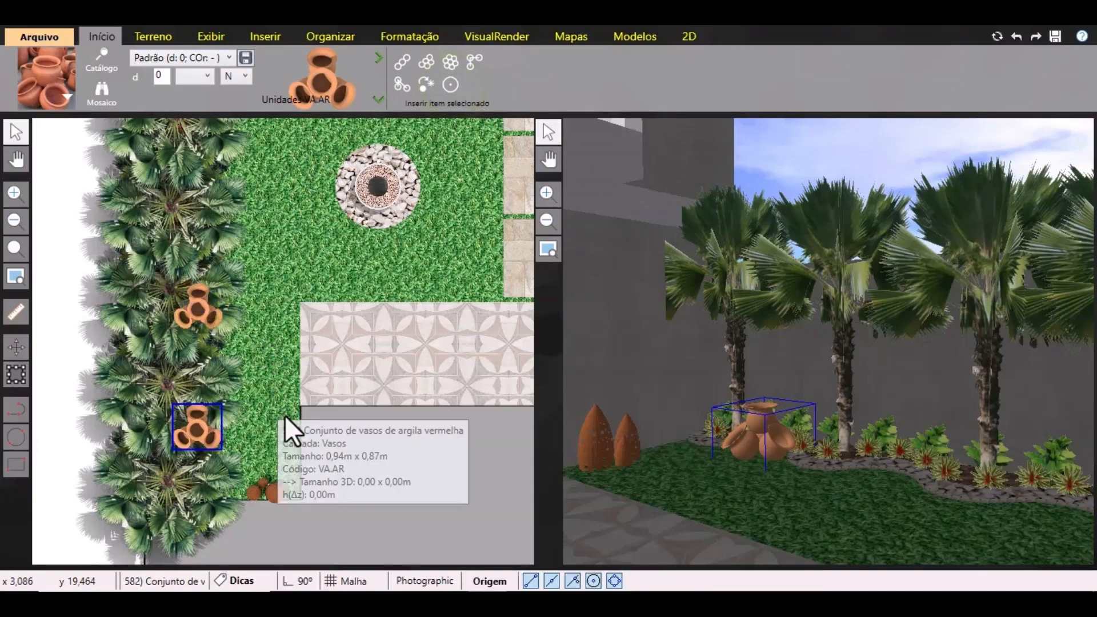
Nudge the second VA.AR vase set down the palm row, closer to the first set.
left_click(196, 311)
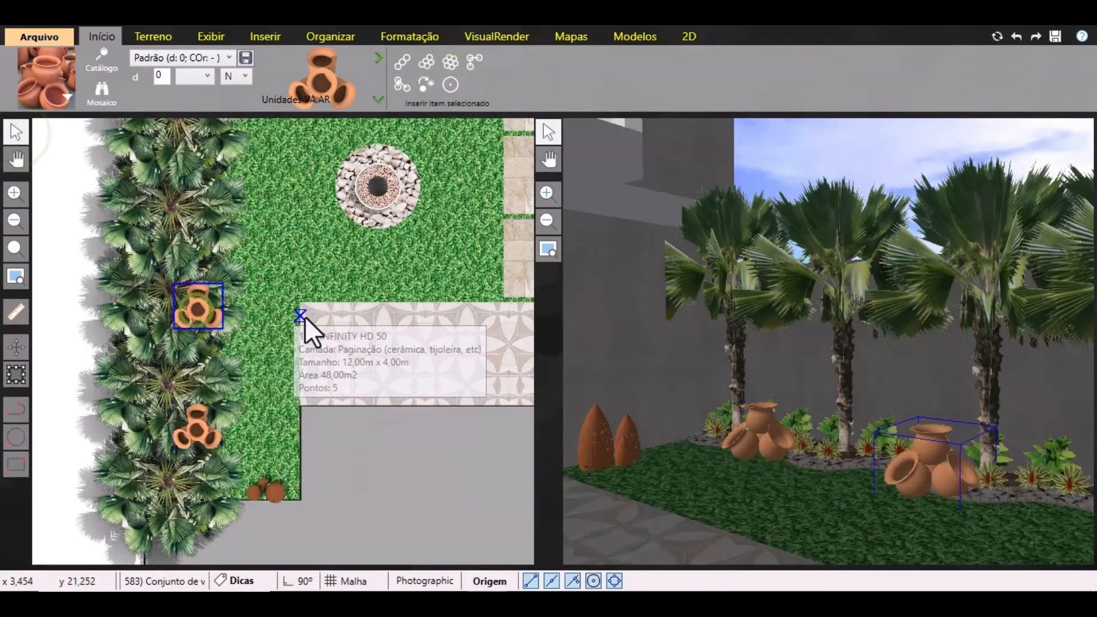
key("Down")
key("Down")
key("Down")
key("Down")
key("Down")
key("Down")
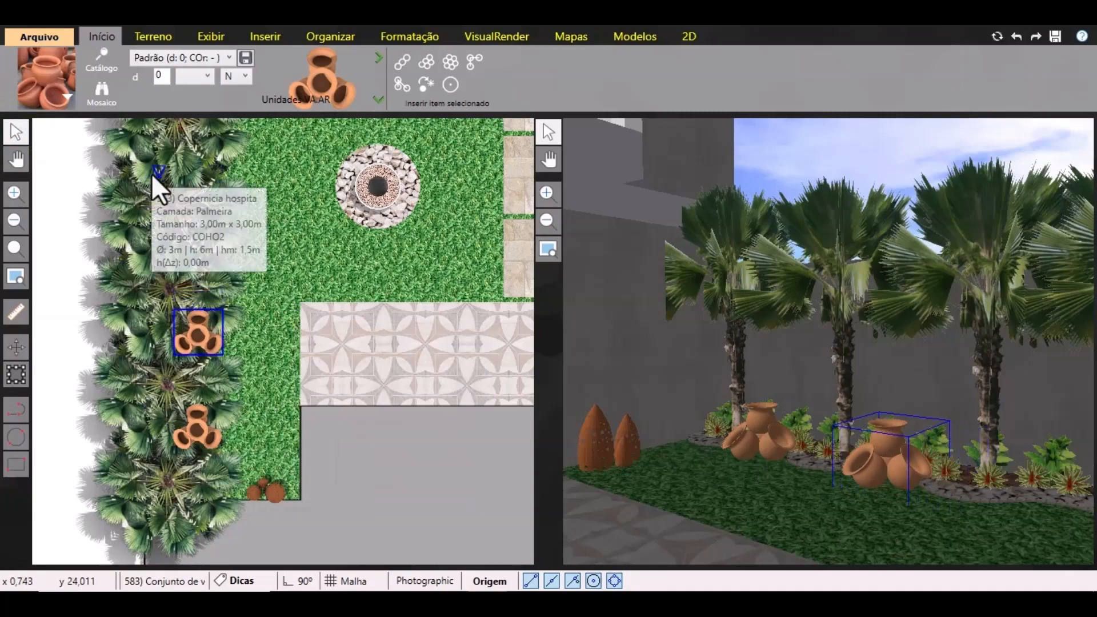
Select all five Copernicia hospita palms in the row and bring them in front of the clay vases in the plan.
left_click(137, 324)
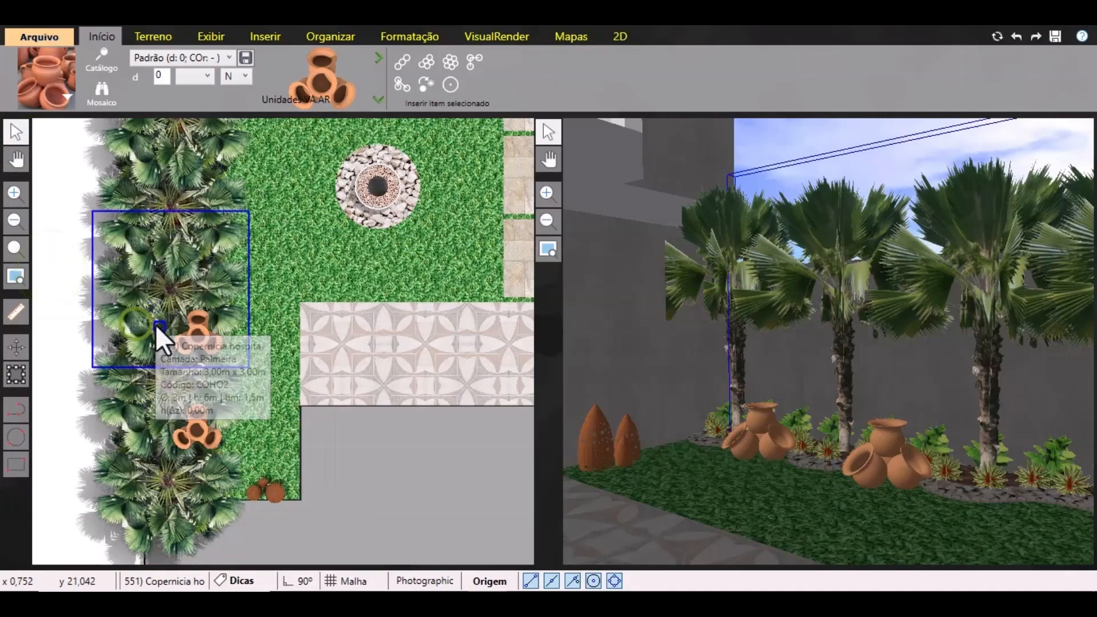
left_click(397, 38)
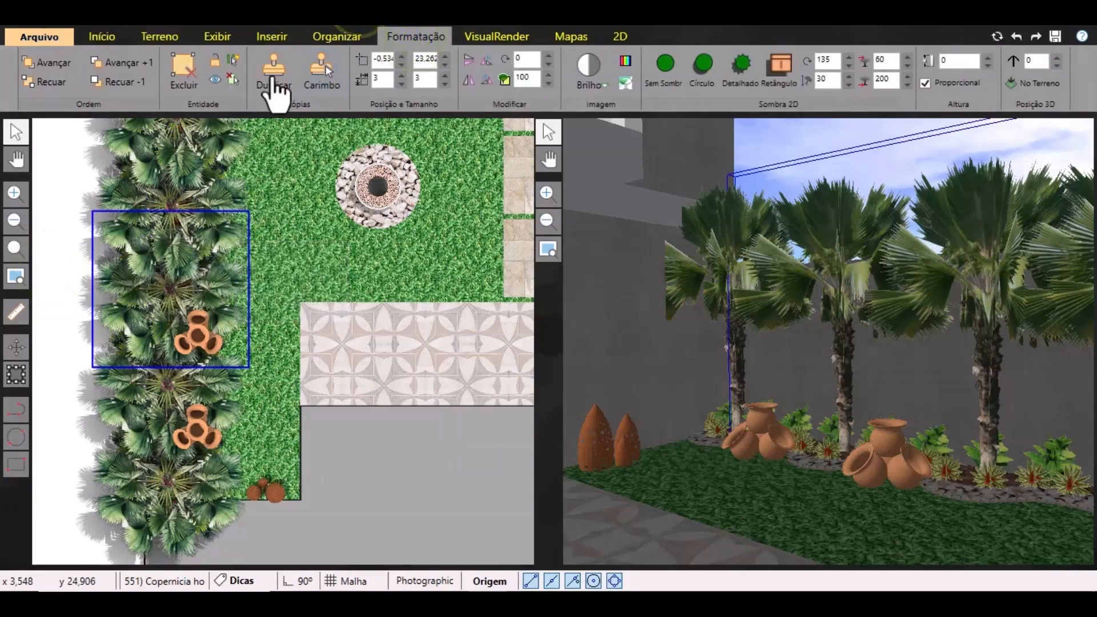
left_click(234, 59)
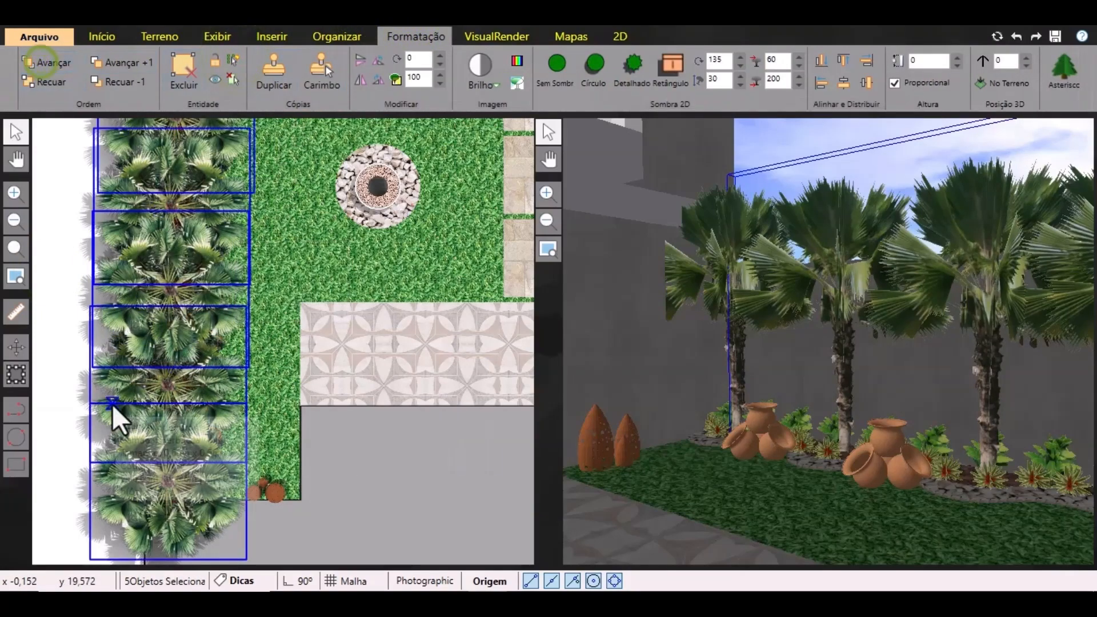
left_click(72, 346)
Lock the Cemento Grigio boundary wall around the back garden and clear the selection.
left_click(567, 403)
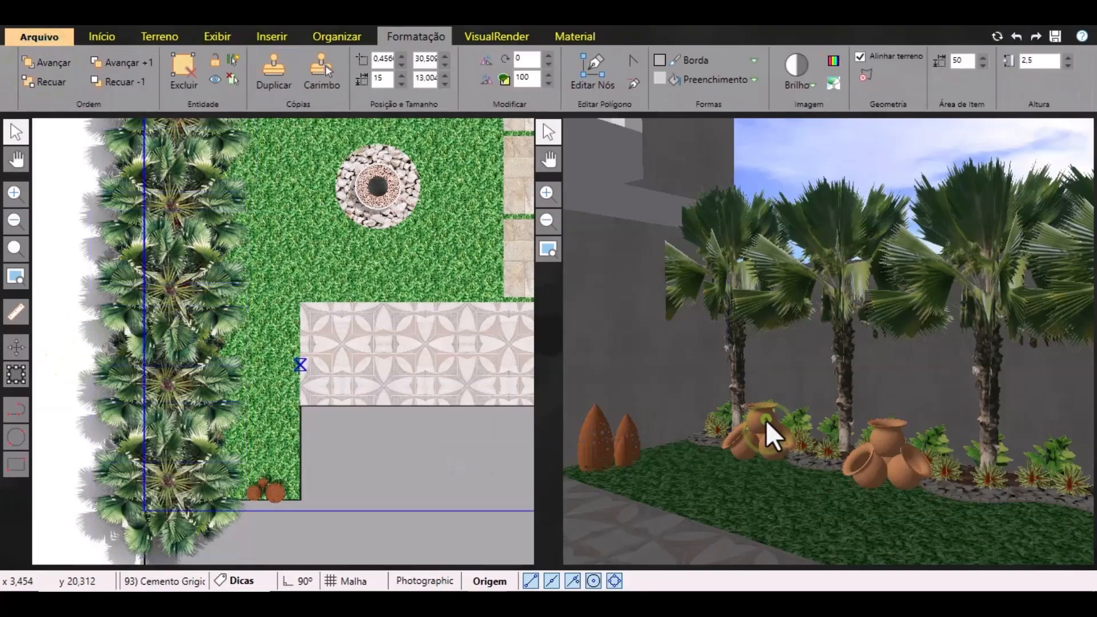
scroll(239, 434, "down", 2)
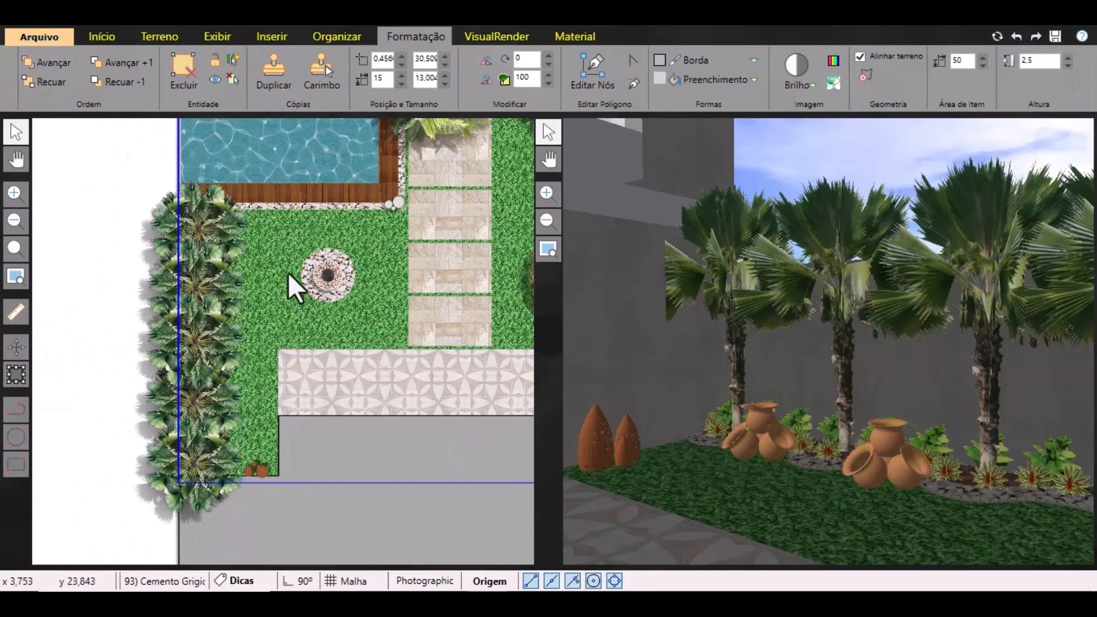
scroll(288, 274, "down", 3)
scroll(308, 287, "up", 2)
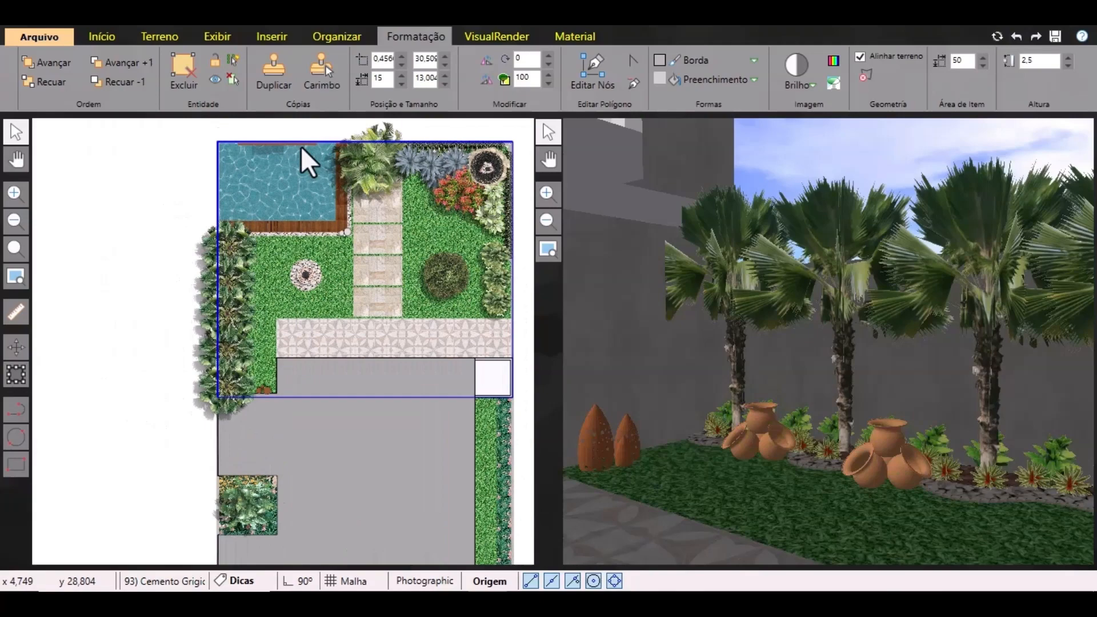
left_click(212, 59)
left_click(153, 304)
Select both VA.AR vase sets among the palms and give them a Detalhado 2D shadow.
scroll(266, 395, "up", 2)
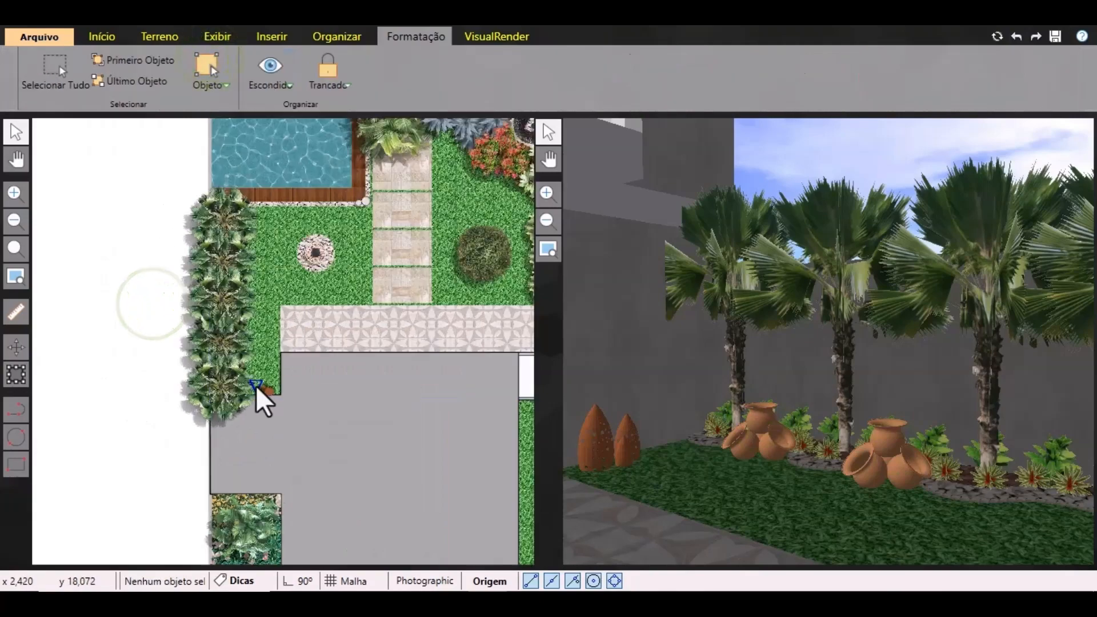
left_click(731, 444)
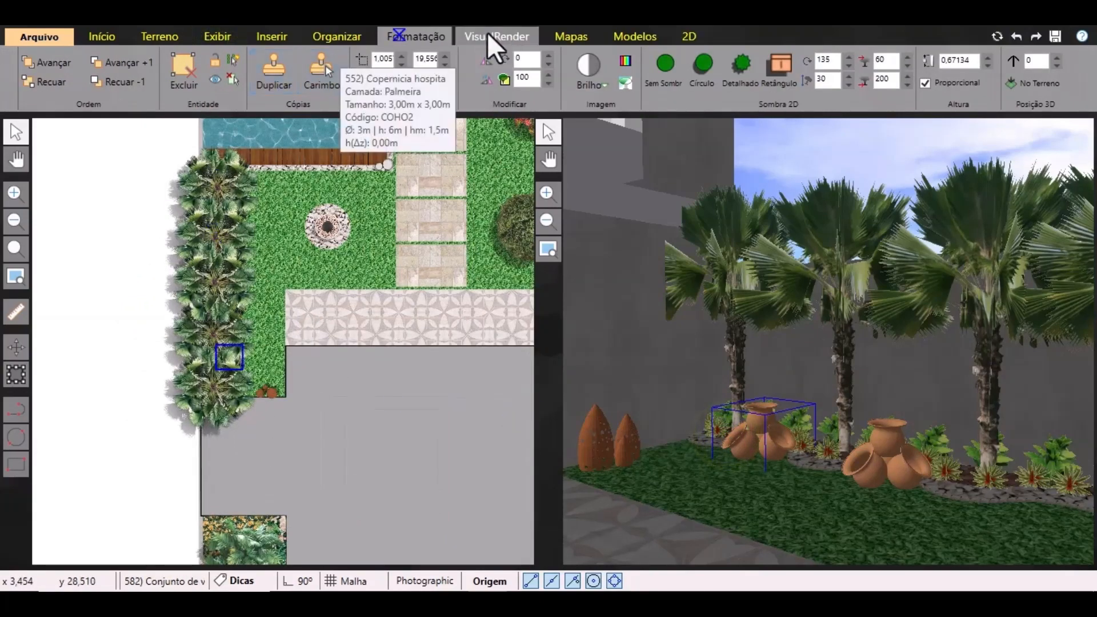
left_click(230, 61)
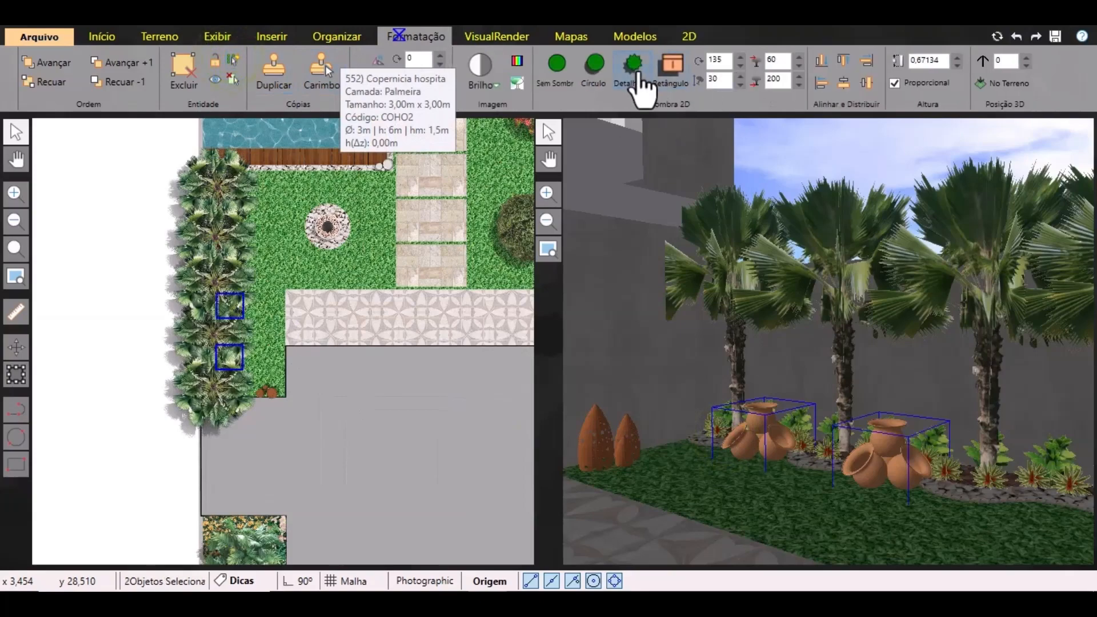
left_click(122, 326)
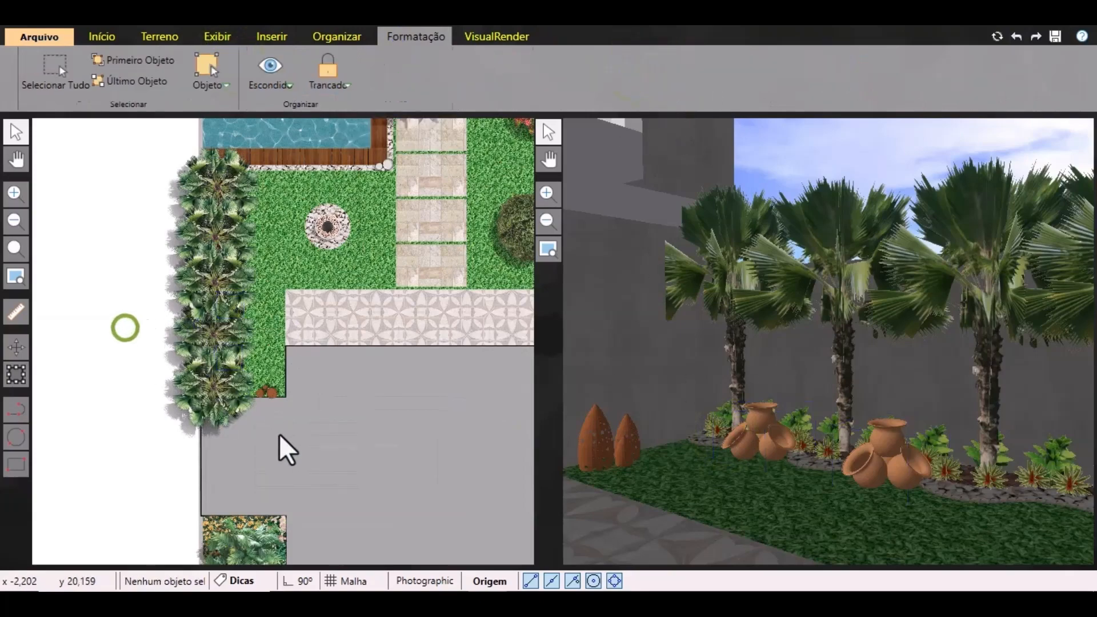
Bring the grey house volume to the front so that it covers the overlapping palm fronds in the plan.
scroll(288, 409, "up", 3)
scroll(266, 424, "down", 3)
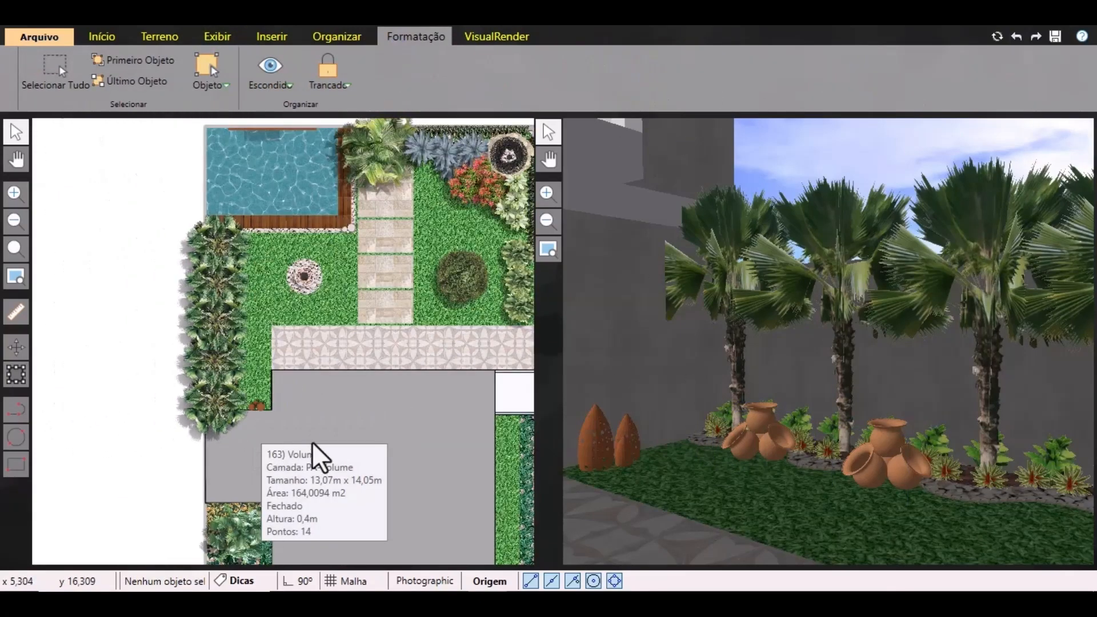
left_click(307, 417)
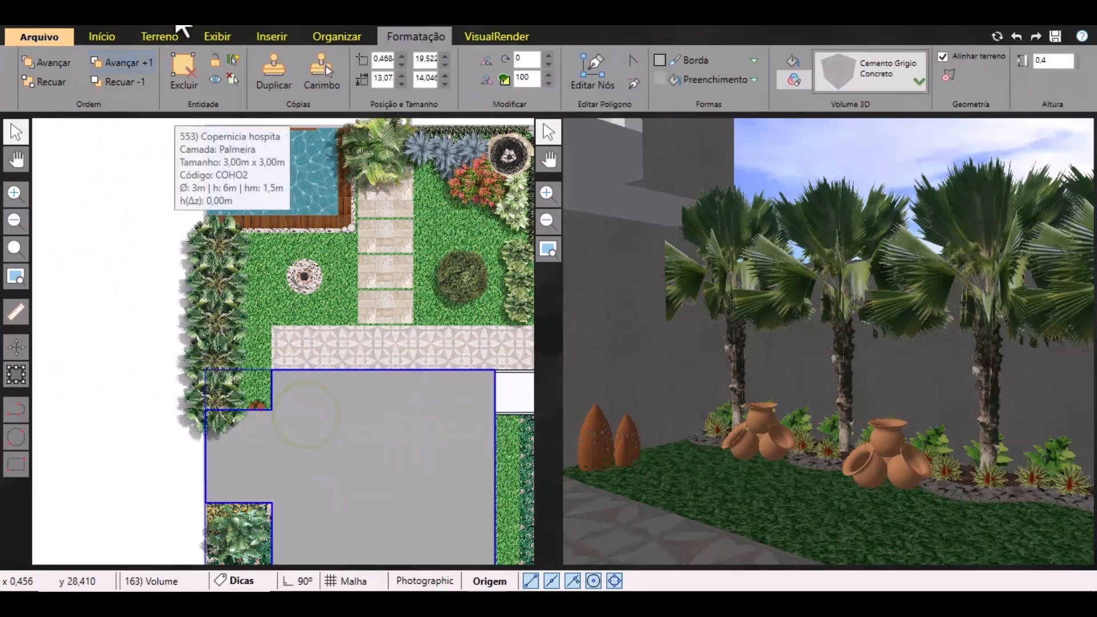
left_click(46, 63)
left_click(122, 452)
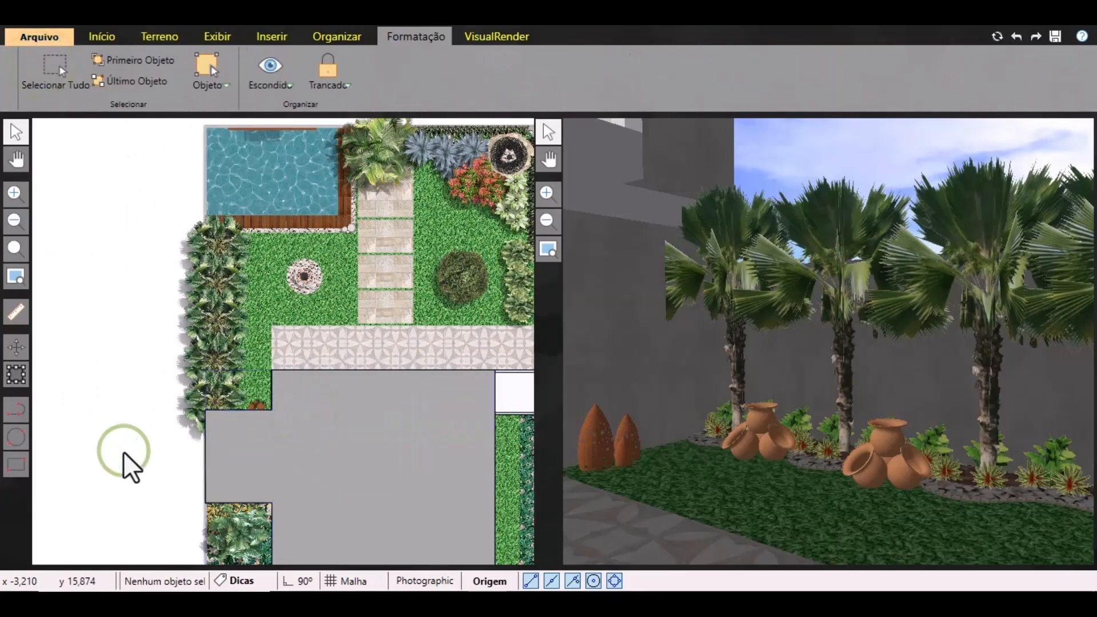
Search the furniture catalogue for ma.pn and choose the MA.PN2 slate table with stools.
scroll(773, 461, "down", 3)
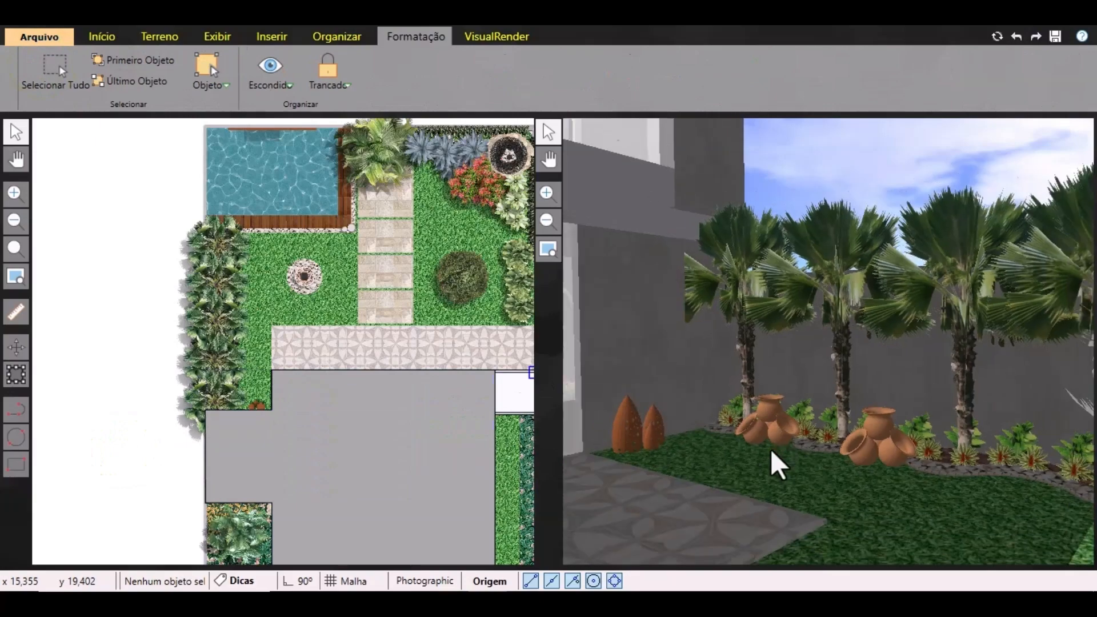
left_click(111, 45)
left_click(68, 98)
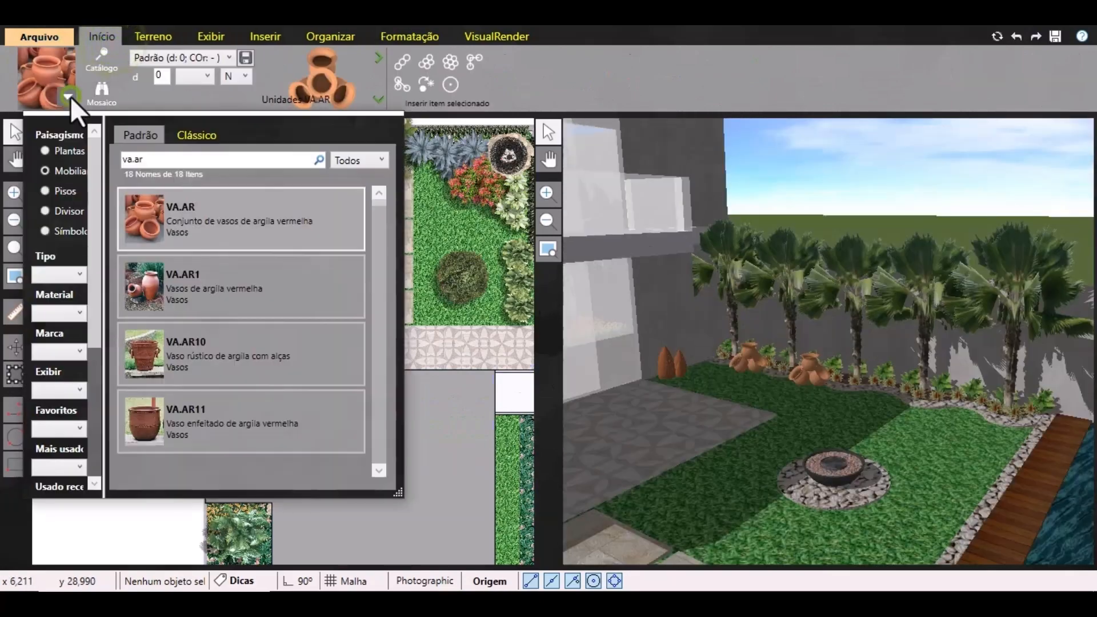
left_click_drag(187, 153, 114, 170)
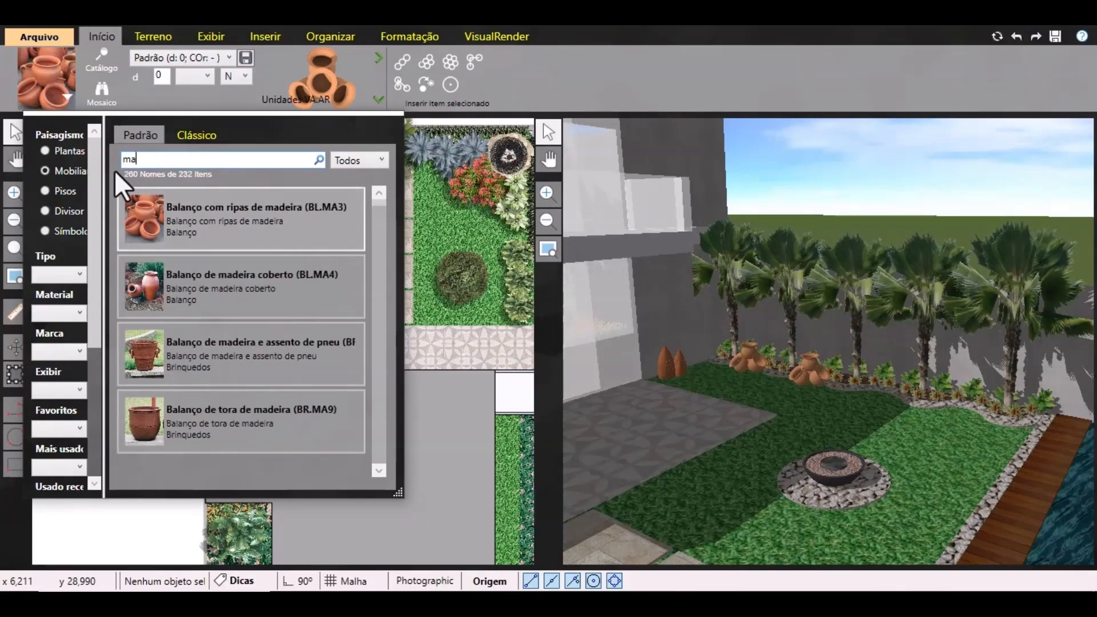
type("ma.pn")
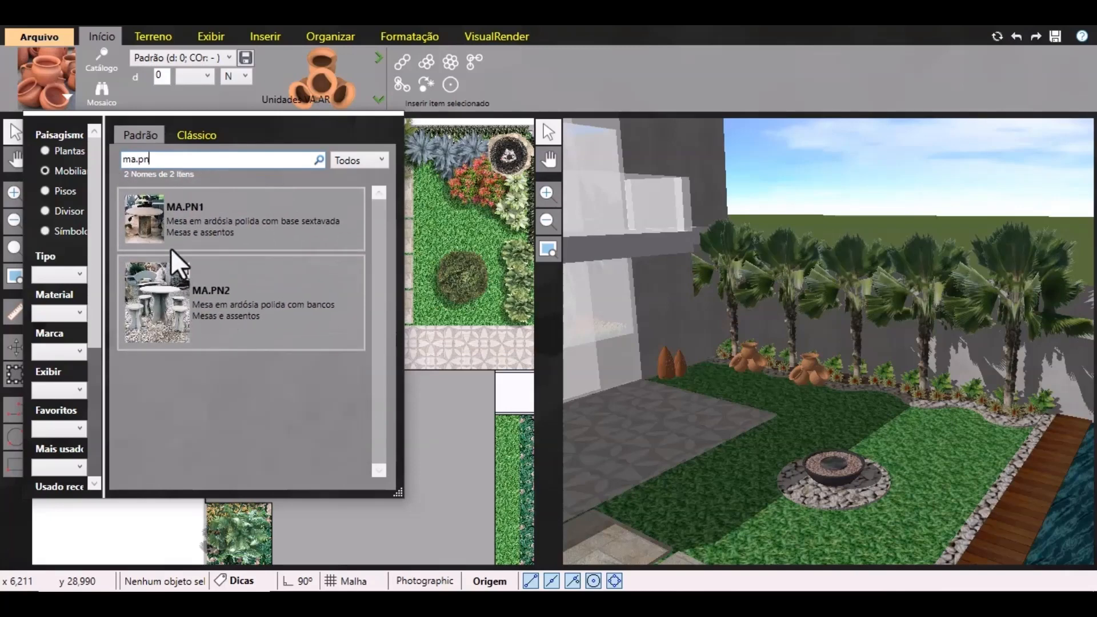
left_click(173, 319)
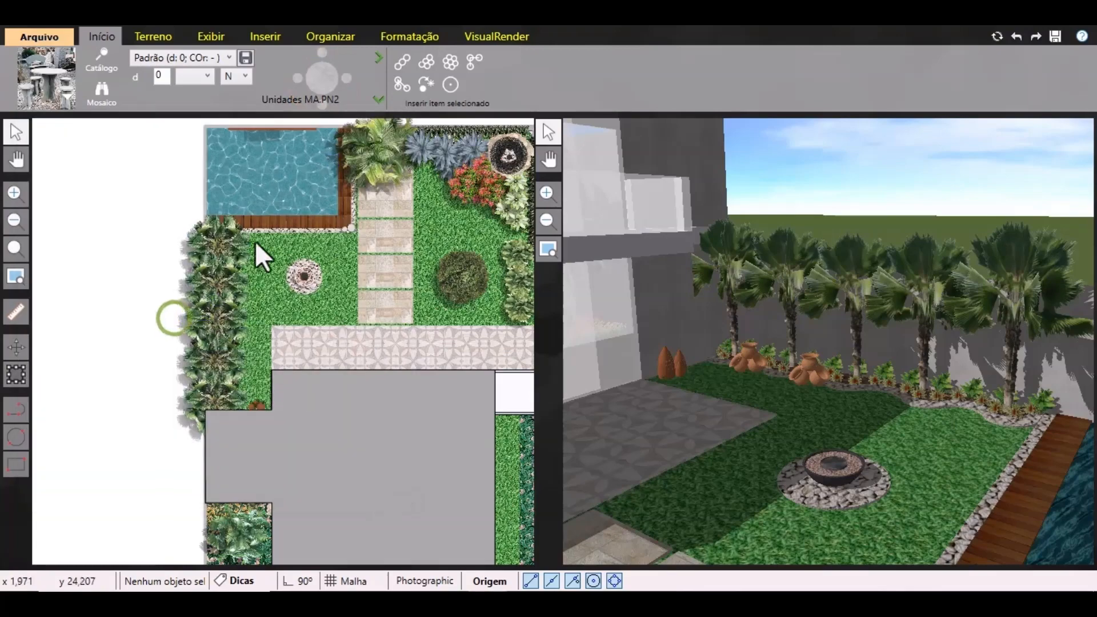
Insert one MA.PN2 table set in the plan beside the palm row, at the lawn edge near the fire pit.
scroll(275, 320, "up", 2)
scroll(191, 279, "up", 1)
left_click(321, 79)
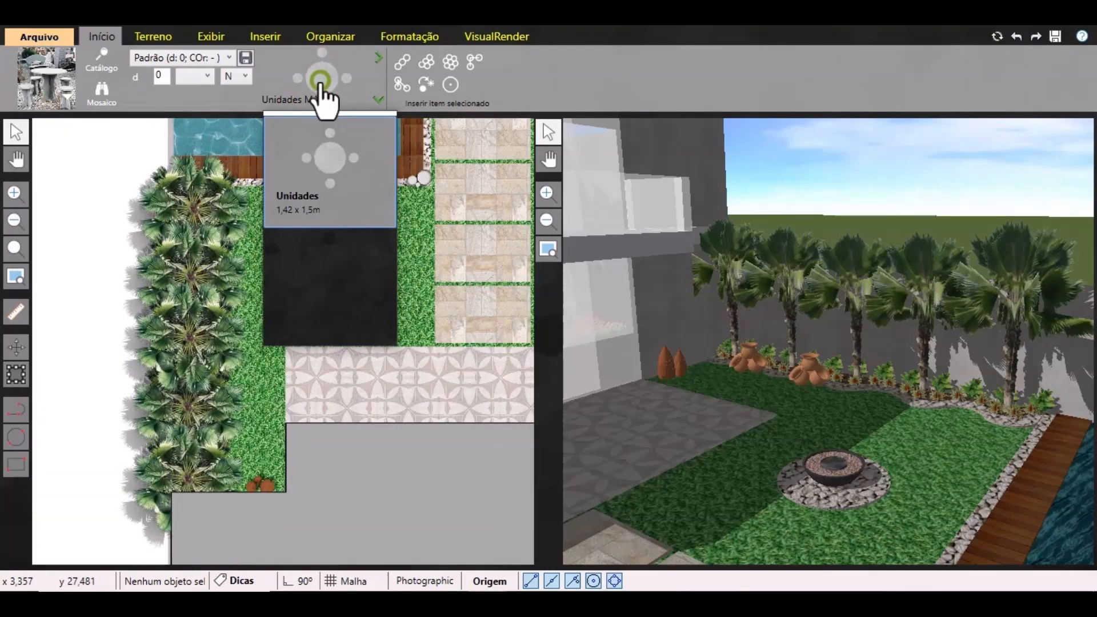
left_click(446, 90)
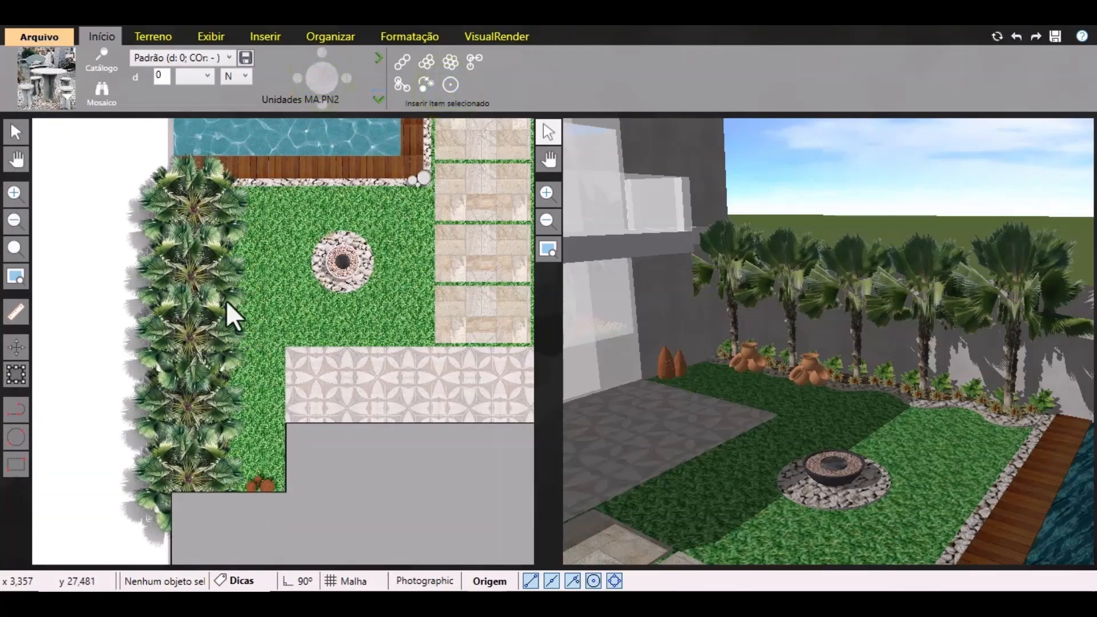
left_click(233, 334)
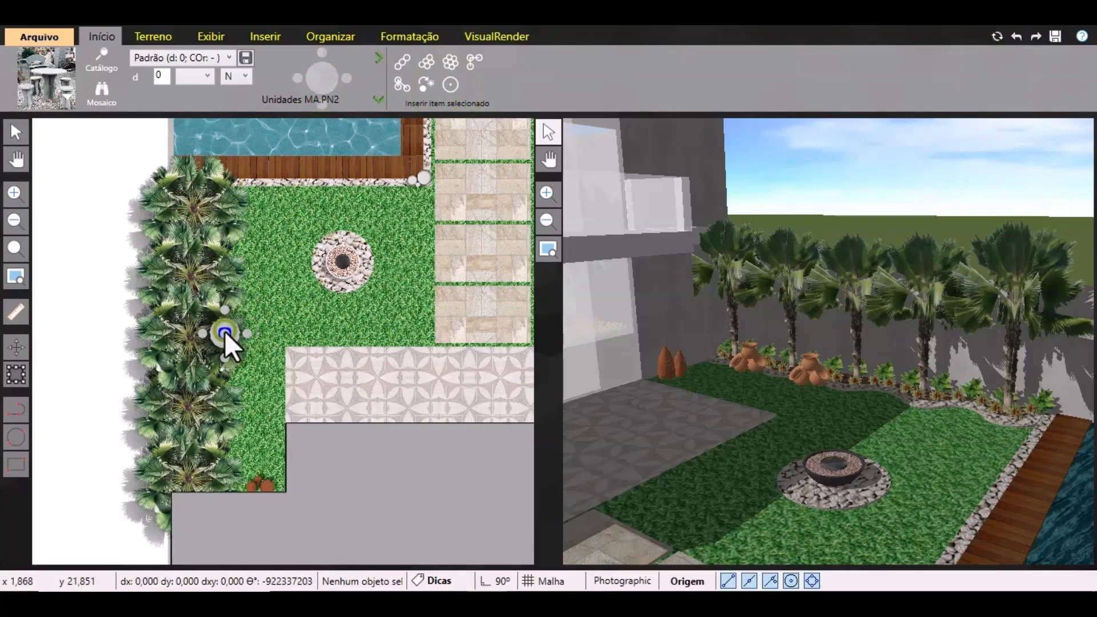
left_click(224, 334)
left_click(14, 134)
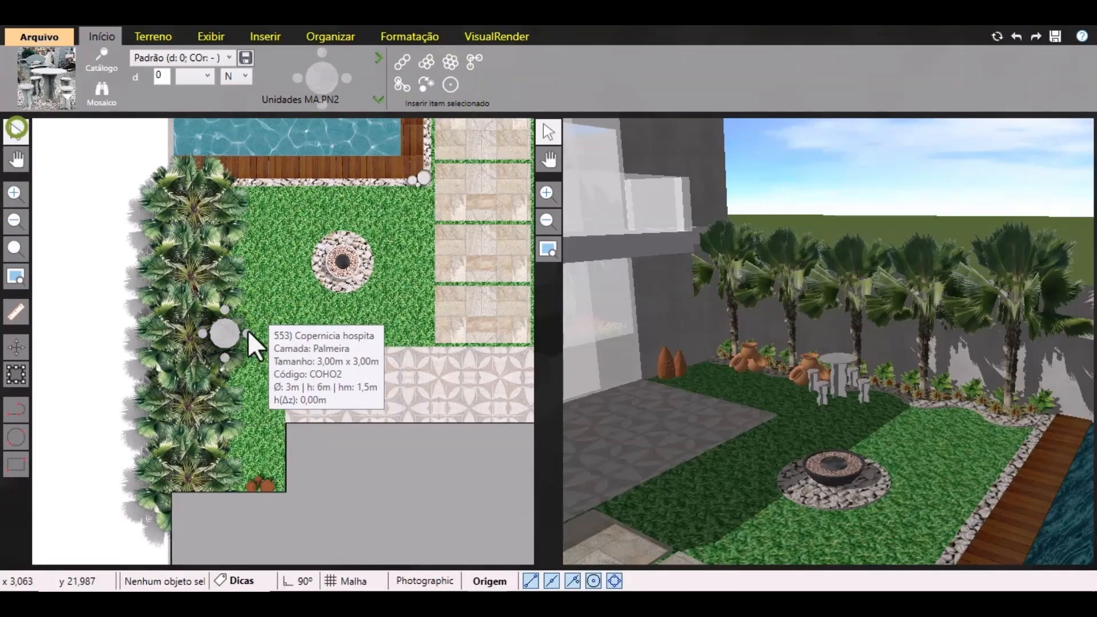
Select the MA.PN2 table set and give it a Detalhado 2D shadow.
left_click(235, 326)
left_click(393, 36)
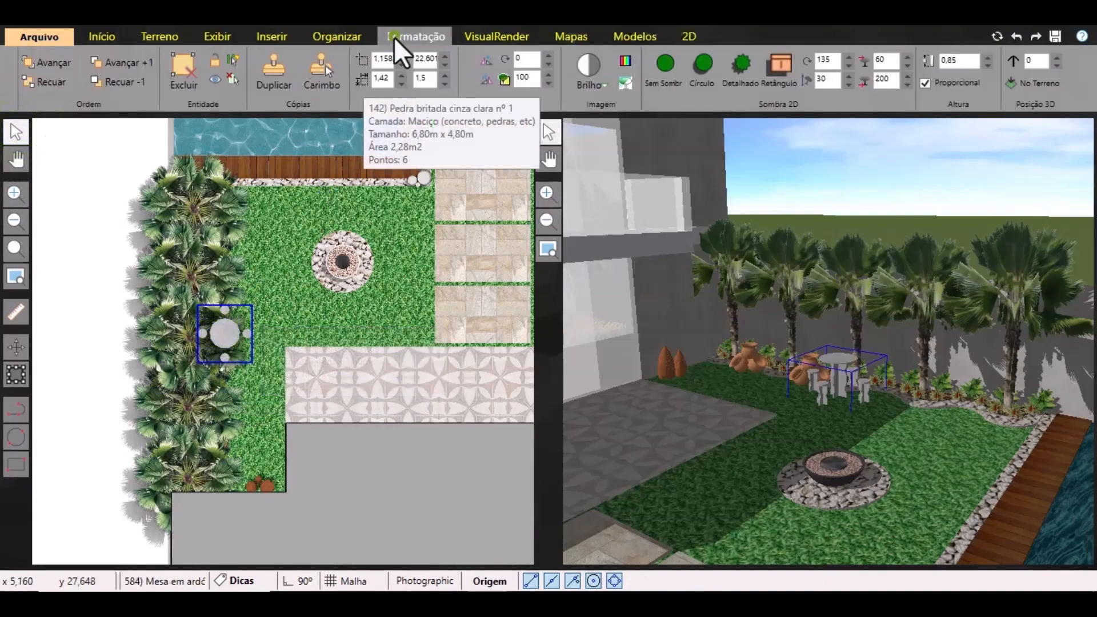
left_click(739, 68)
Nudge the MA.PN2 table set up the plan and slightly right, along the lawn edge of the palm row.
key("Up")
key("Up")
key("Up")
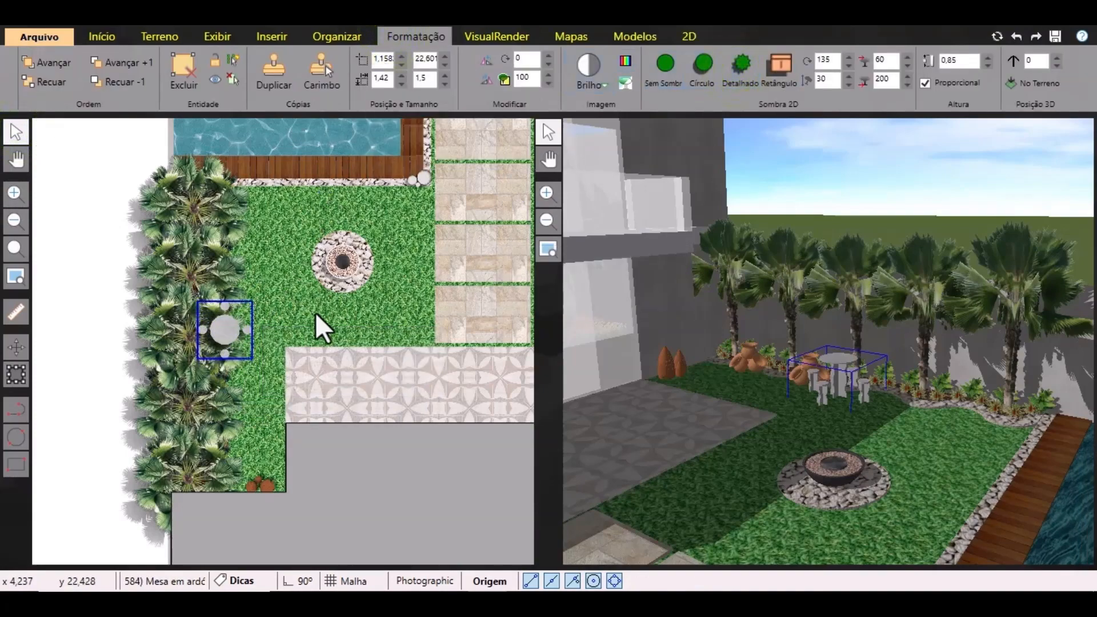
key("Up")
key("Up")
key("Up")
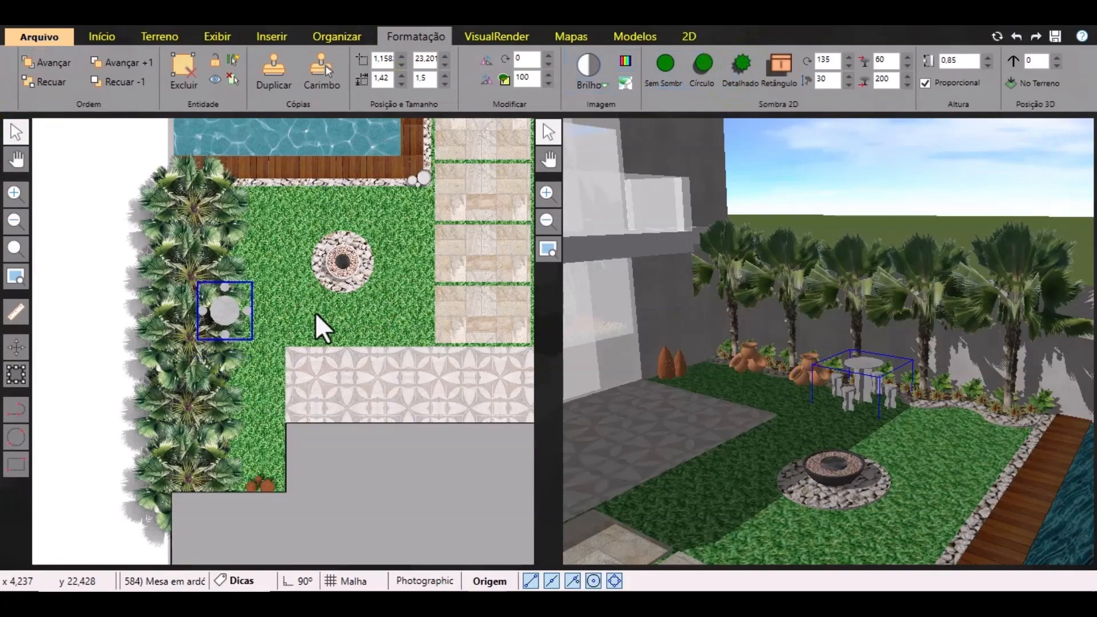
key("Down")
key("Down")
key("Right")
key("Right")
key("Right")
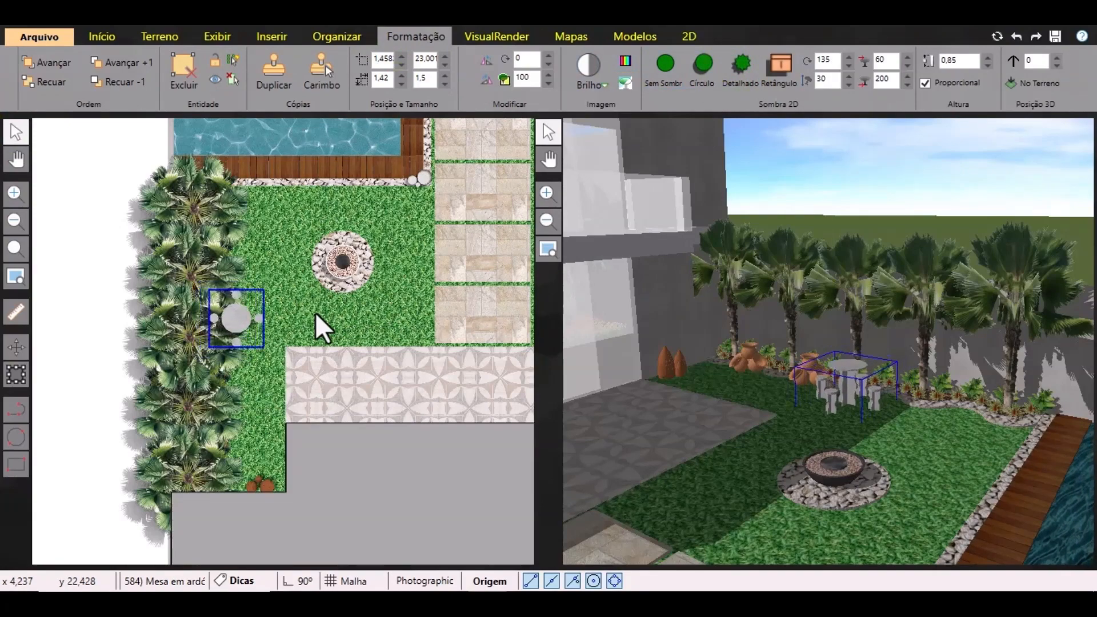
key("Up")
key("Up")
key("Up")
key("Up")
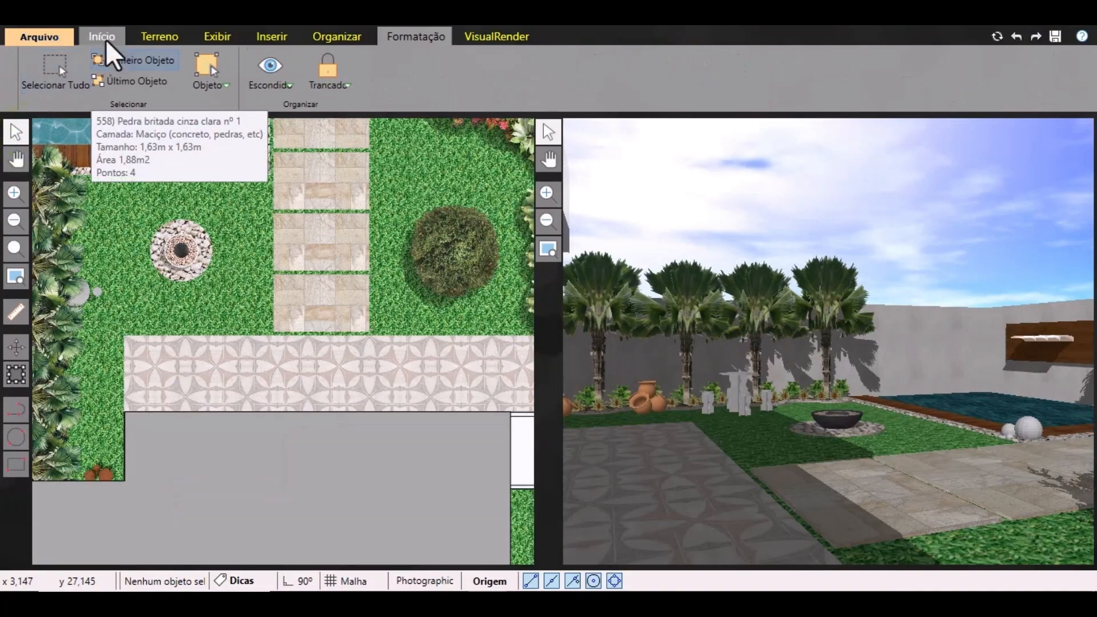
Search the furniture catalogue for ma.va53 and choose the MA.VA53 chaise.
left_click(102, 36)
left_click(67, 98)
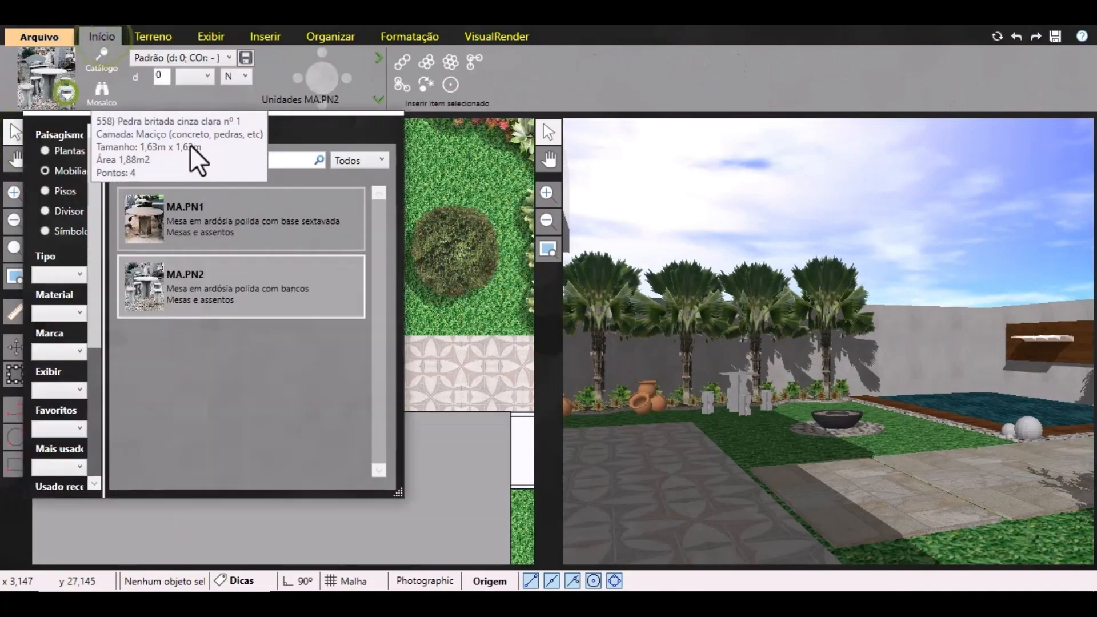
left_click(294, 160)
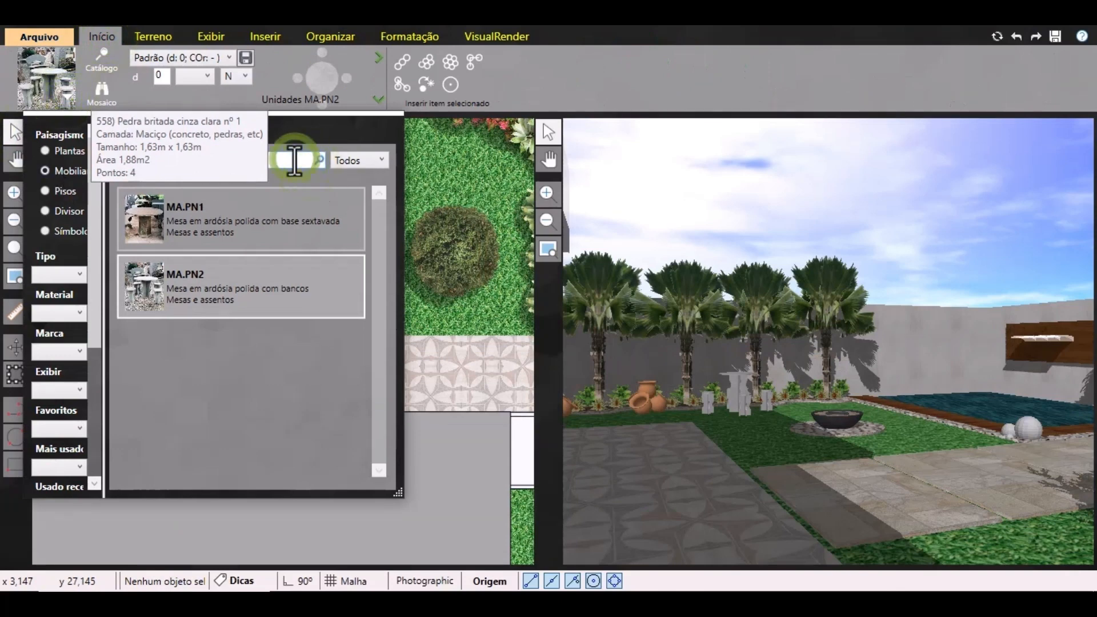
key("BackSpace")
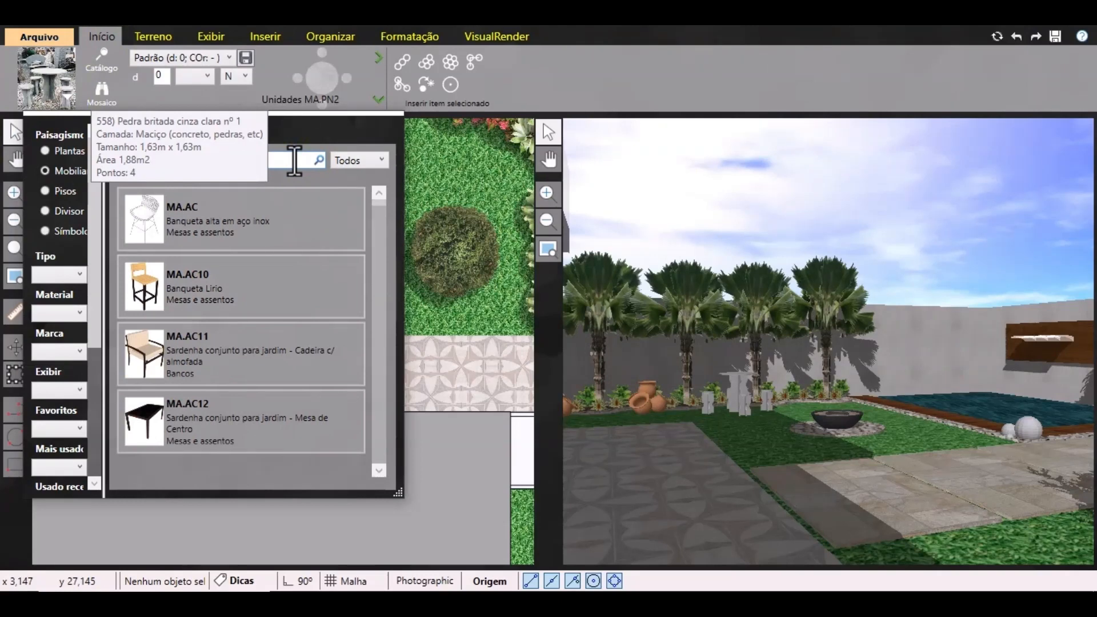
key("Return")
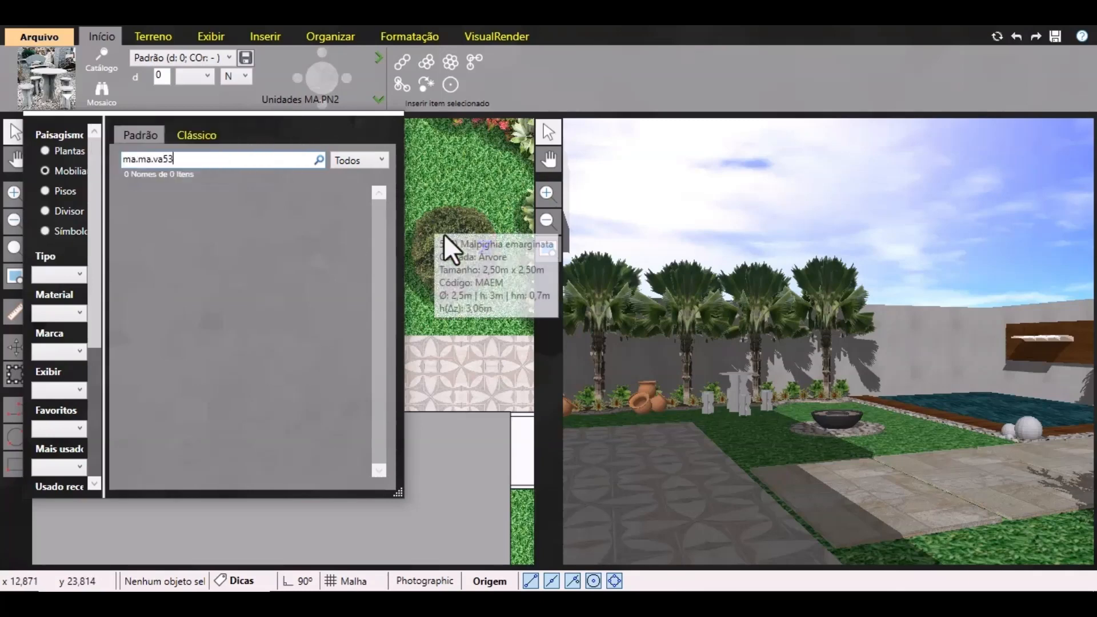
left_click(151, 160)
key("BackSpace")
key("BackSpace")
key("BackSpace")
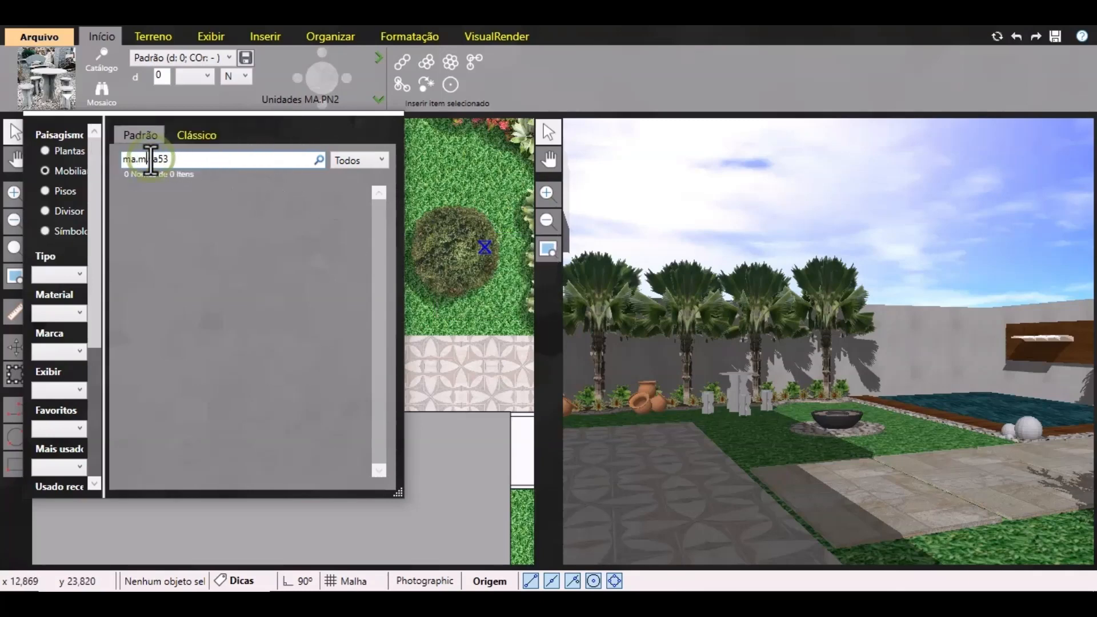
key("Return")
left_click(235, 259)
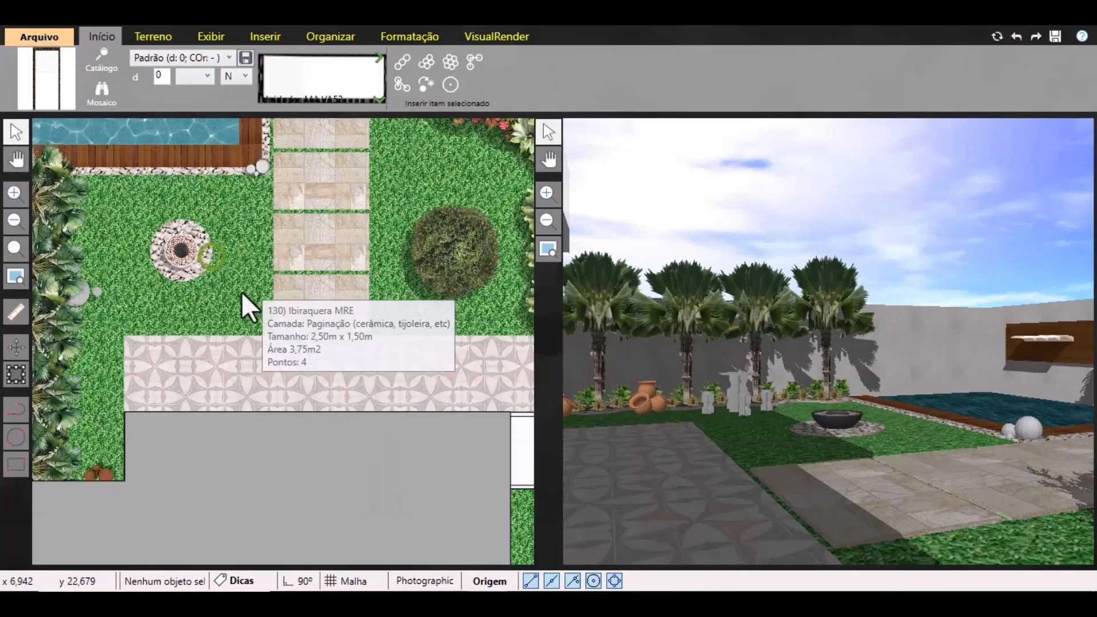
Insert one MA.VA53 chaise in the plan over the right end of the pool.
middle_click_drag(205, 255, 262, 421)
scroll(262, 422, "down", 1)
left_click(449, 85)
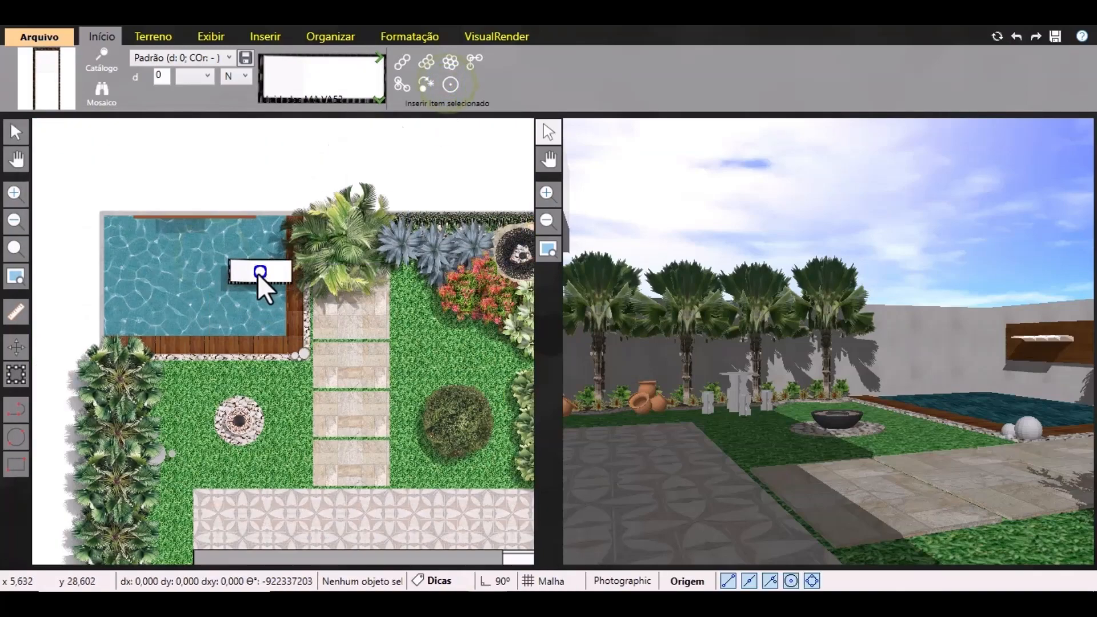
left_click(258, 272)
left_click(13, 131)
Select the chaise in the pool and set its rotation to 270 degrees.
left_click(260, 277)
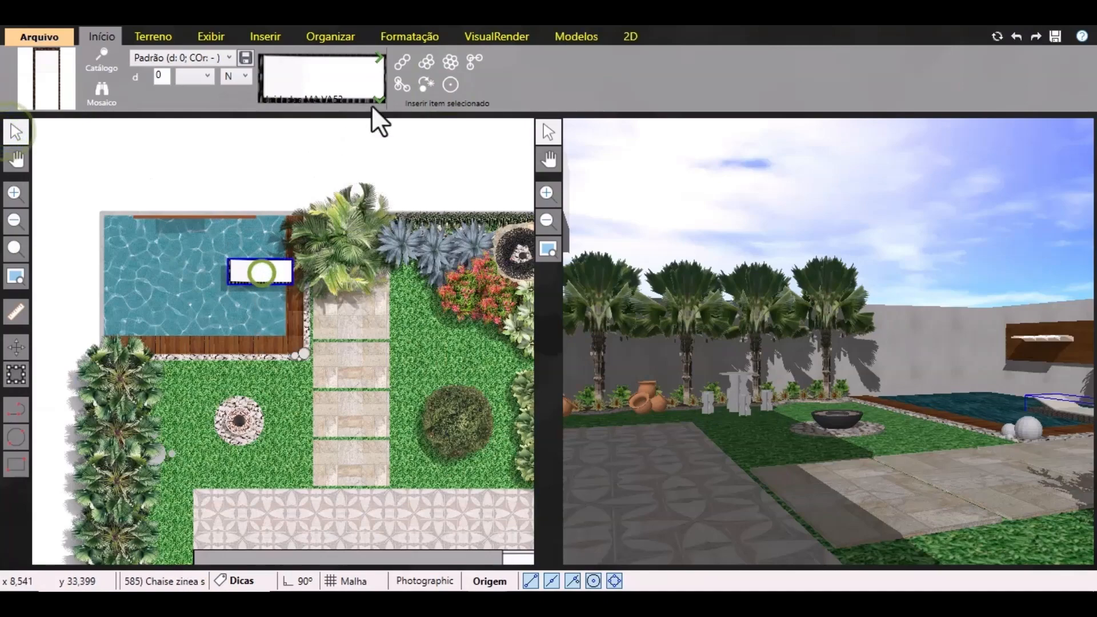
left_click(424, 35)
type("270")
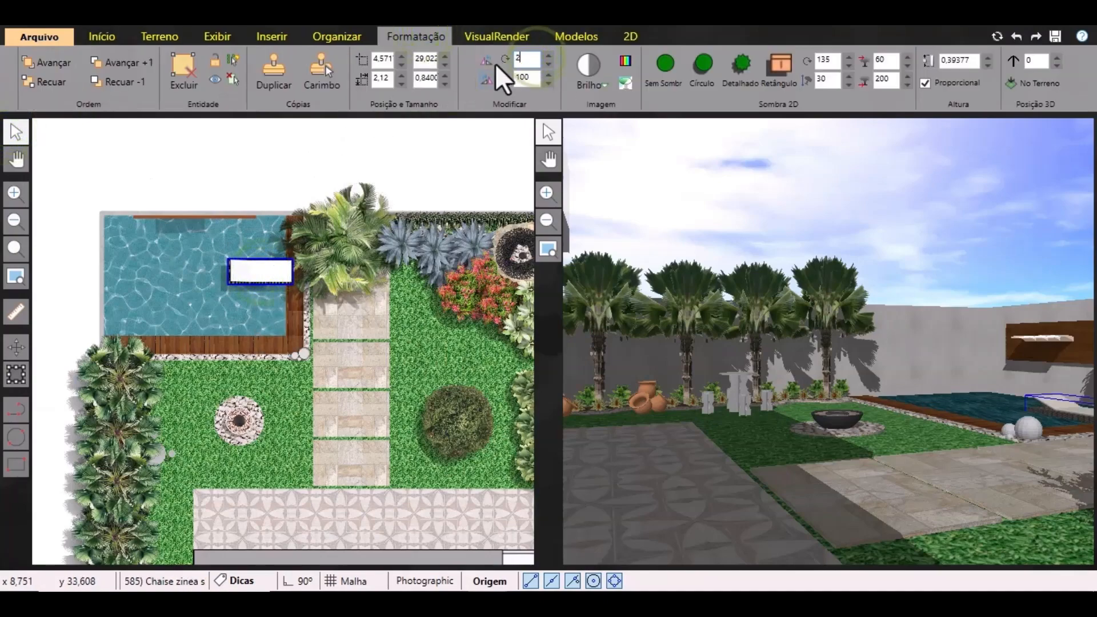
key("Return")
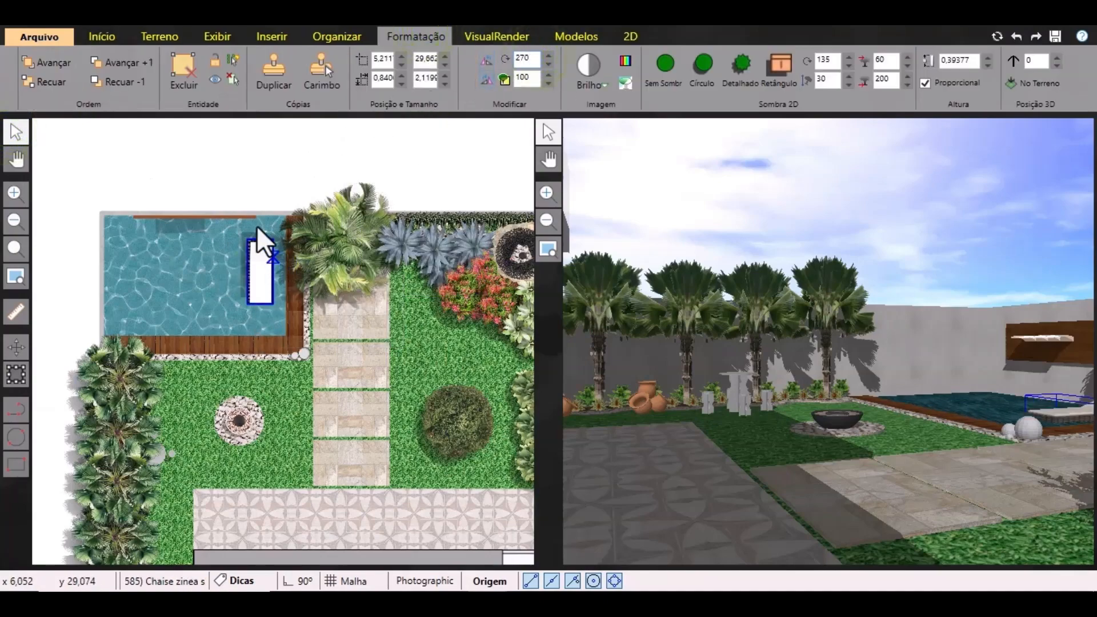
Try a Detalhado 2D shadow on the chaise and remove it again with the no-shadow option.
left_click(742, 64)
left_click(237, 159)
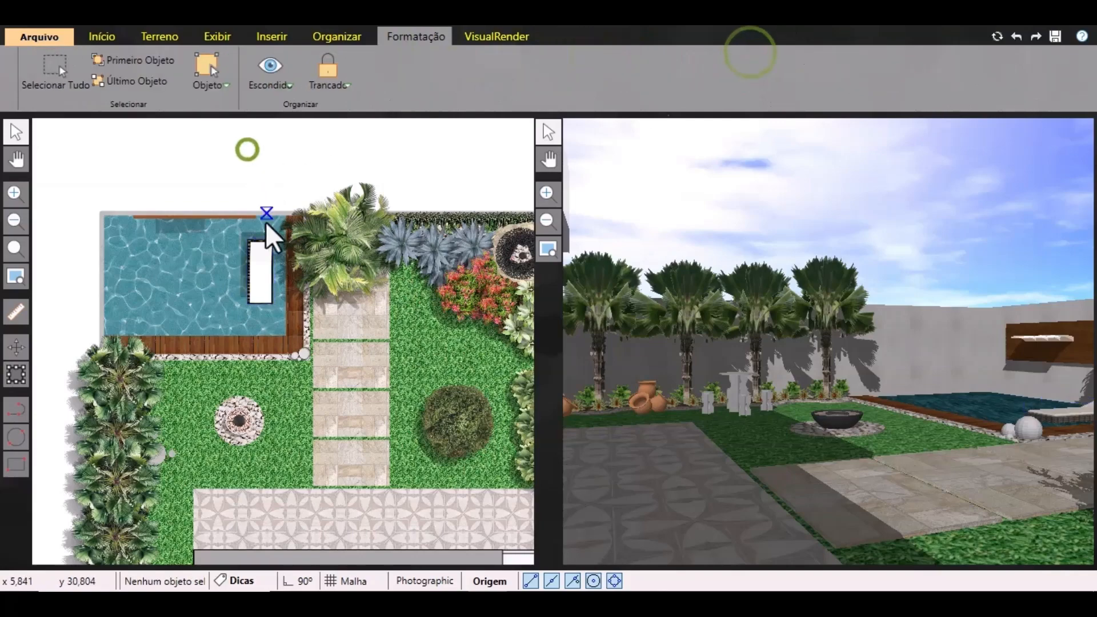
left_click(261, 268)
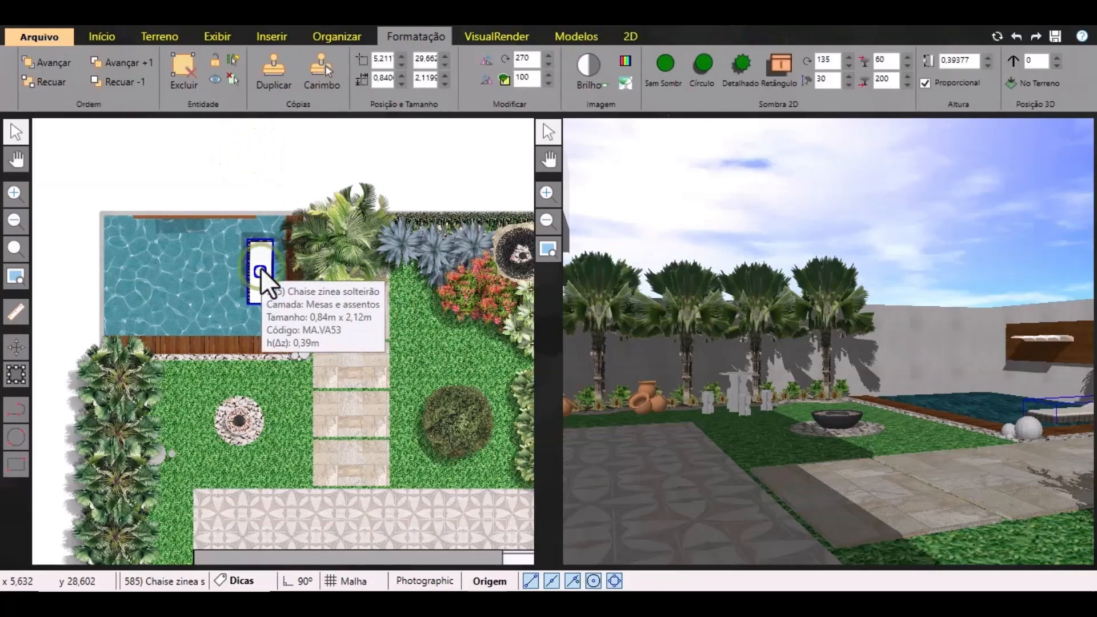
left_click(664, 65)
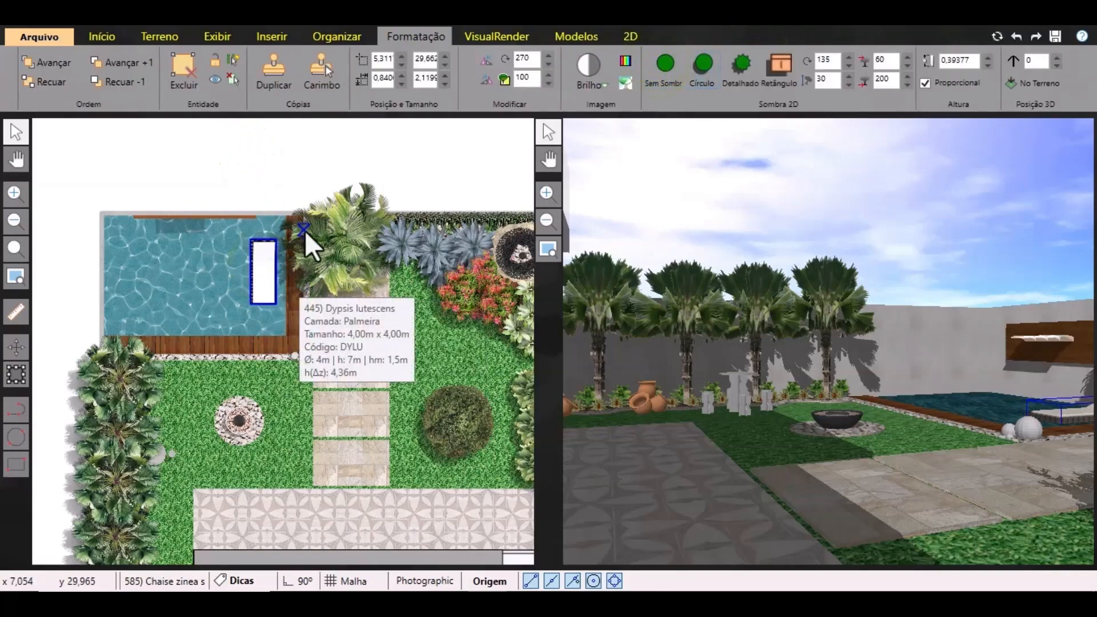
Nudge the chaise right and up toward the pool's wooden deck and clear the selection.
key("Right")
key("Up")
key("Up")
left_click(286, 133)
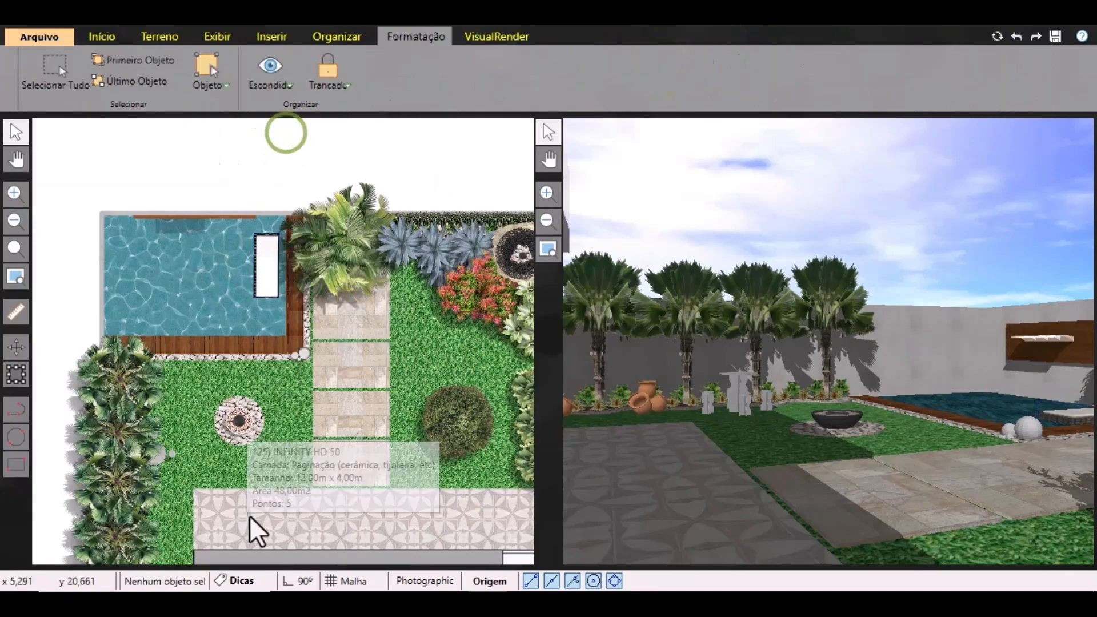
Look up ma.va56 in the furniture catalogue, change the search to ma.va88, and choose that armchair.
middle_click_drag(169, 485, 152, 448)
scroll(343, 508, "up", 1)
left_click(98, 37)
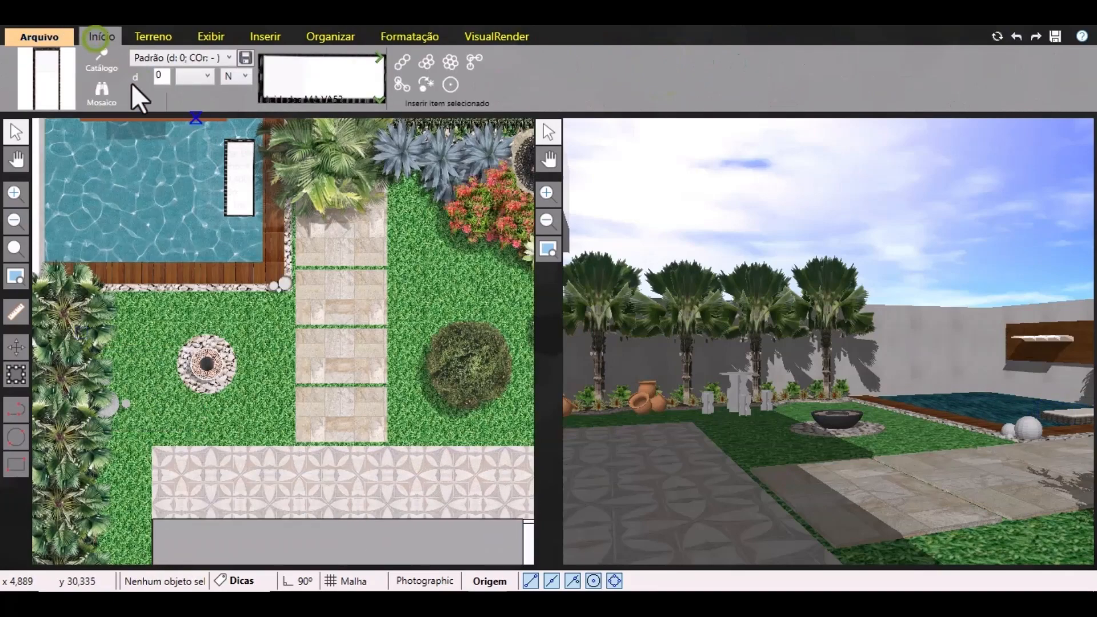
left_click(57, 95)
left_click(170, 161)
key("BackSpace")
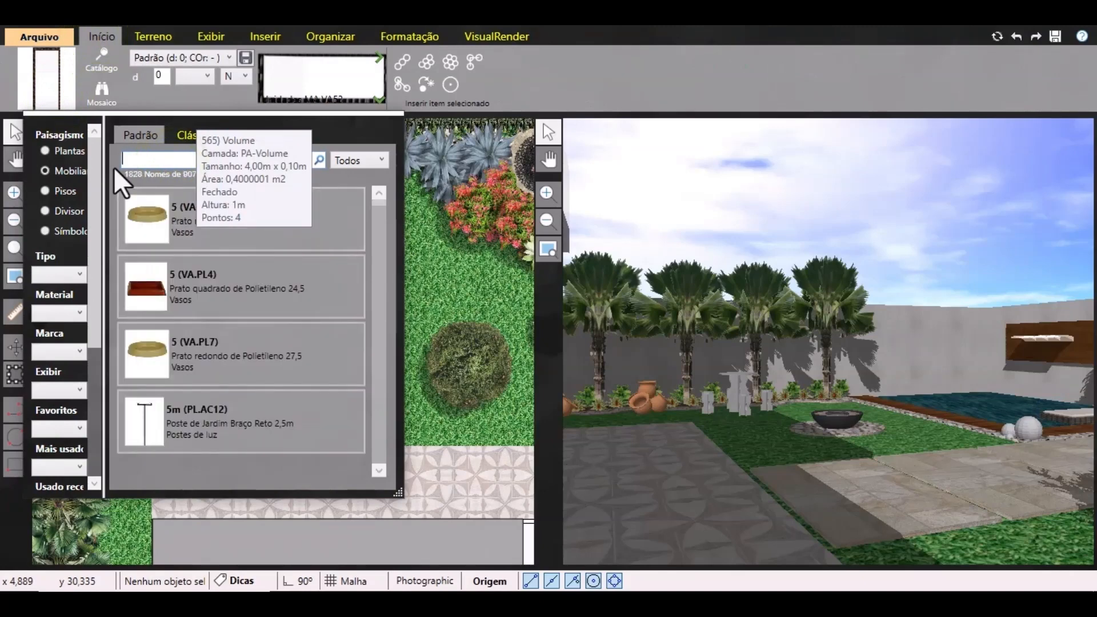
type("ma.va56")
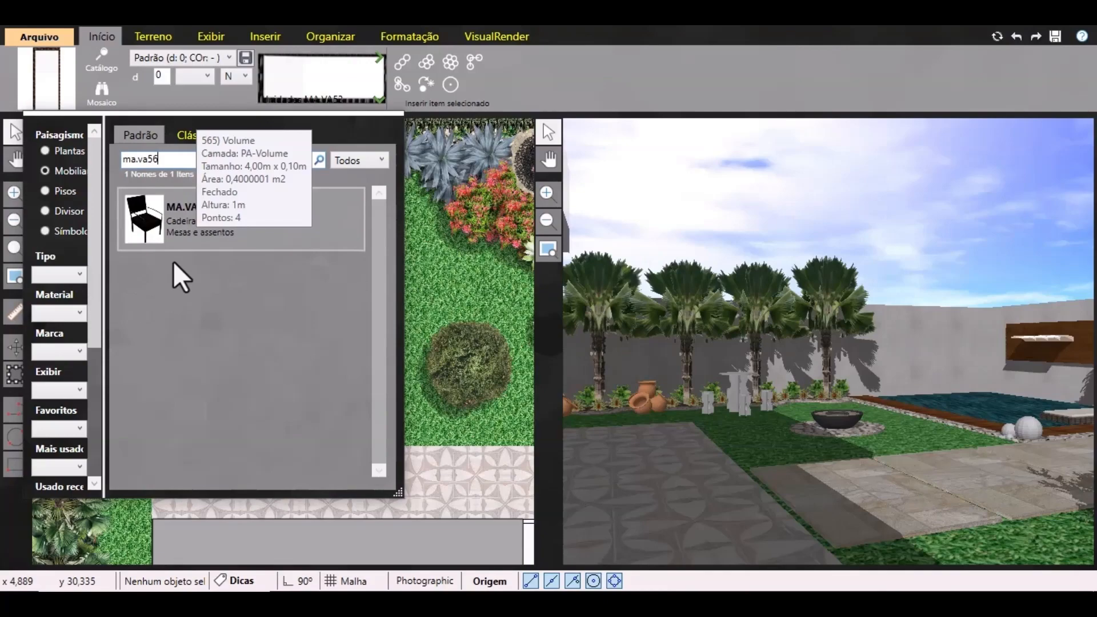
key("BackSpace")
key("BackSpace")
type("88")
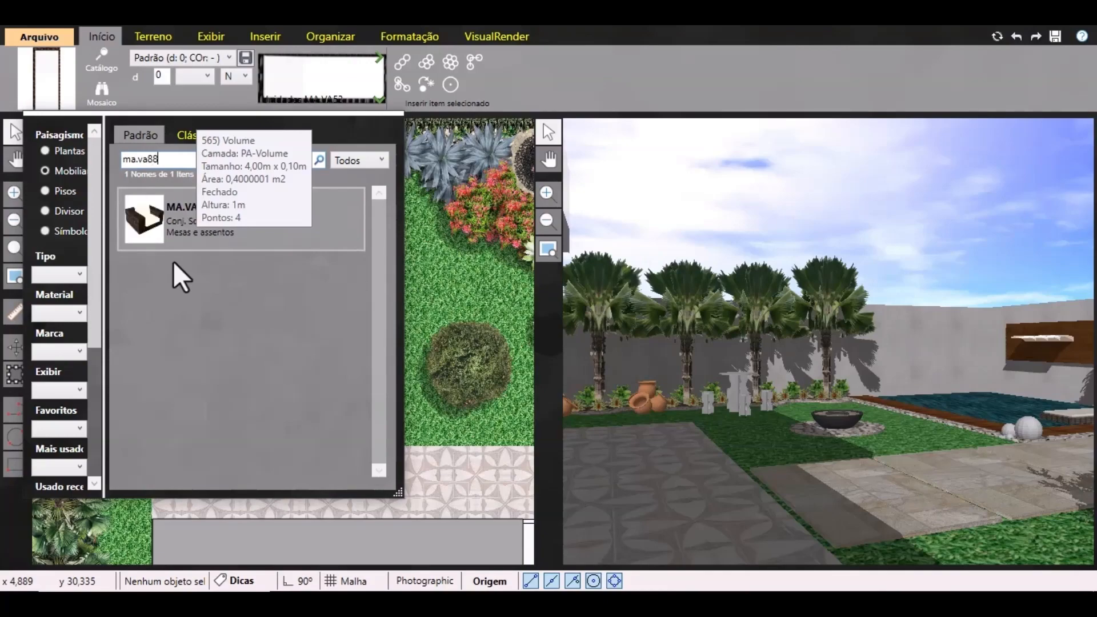
double_click(194, 236)
Insert two ma.va88 armchairs side by side on the tiled terrace against the house wall.
left_click(450, 84)
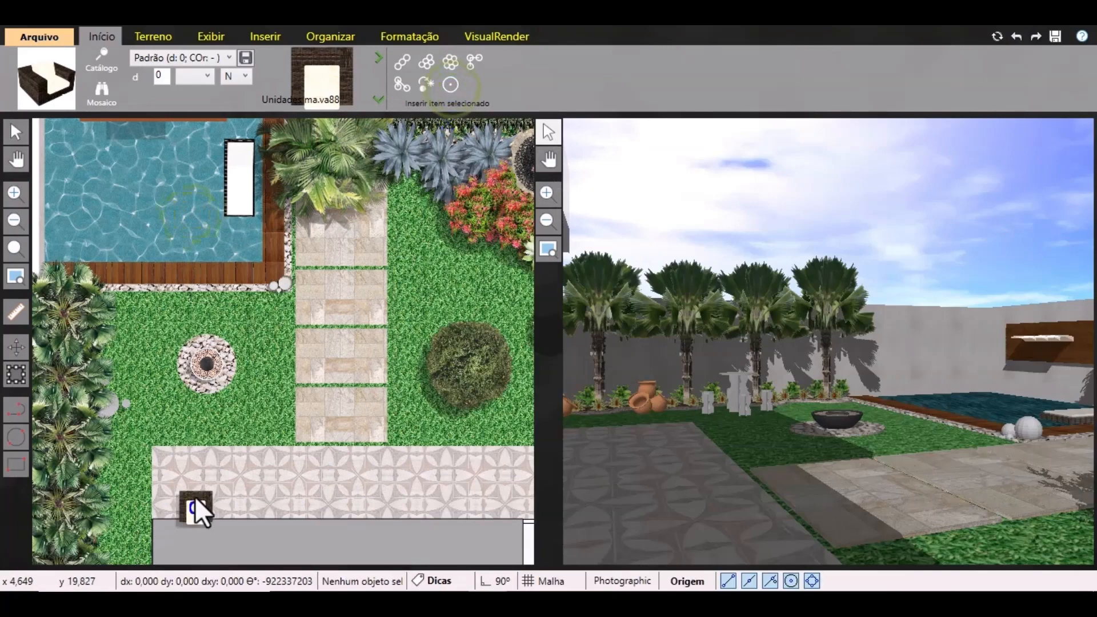
left_click(207, 507)
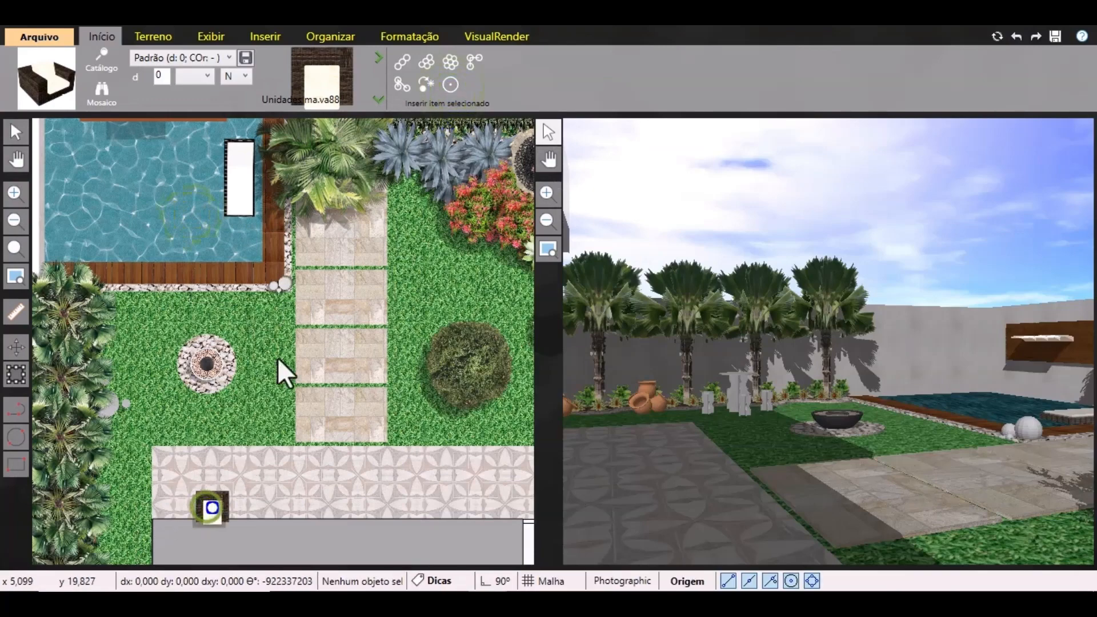
left_click(450, 85)
left_click(330, 511)
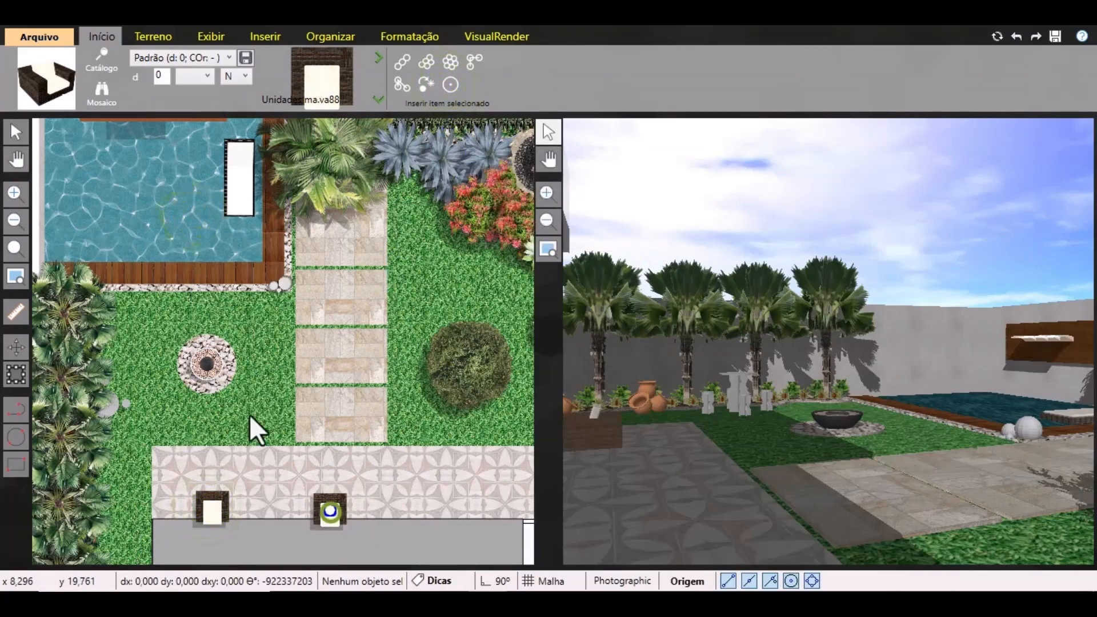
Find the ma.va90 Zínea table in the furniture catalogue and insert one between the two terrace armchairs.
left_click(71, 91)
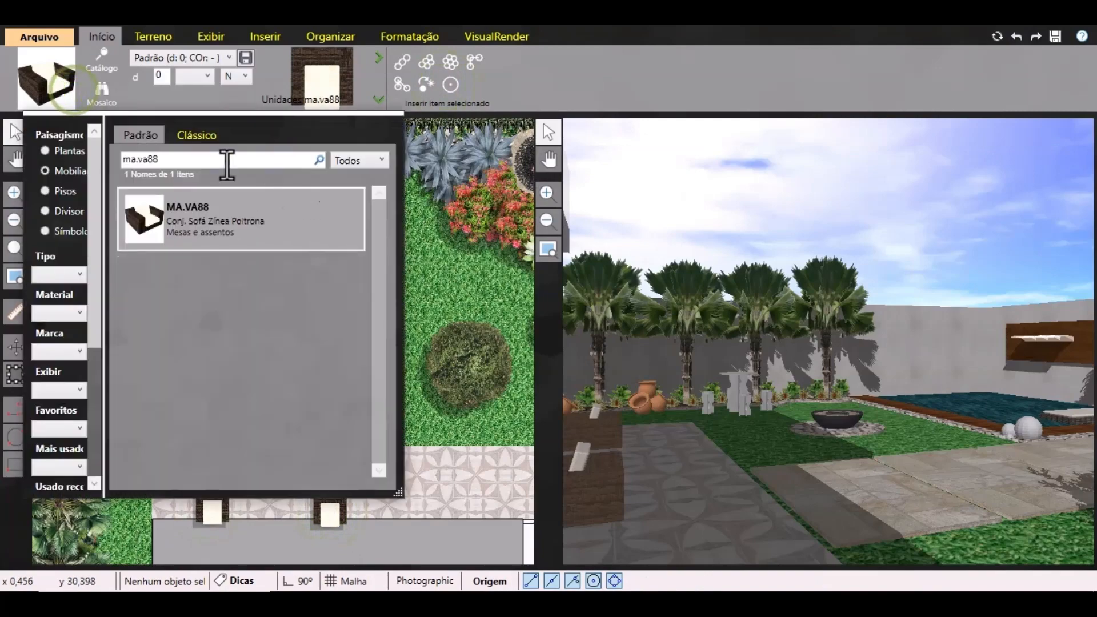
key("BackSpace")
key("BackSpace")
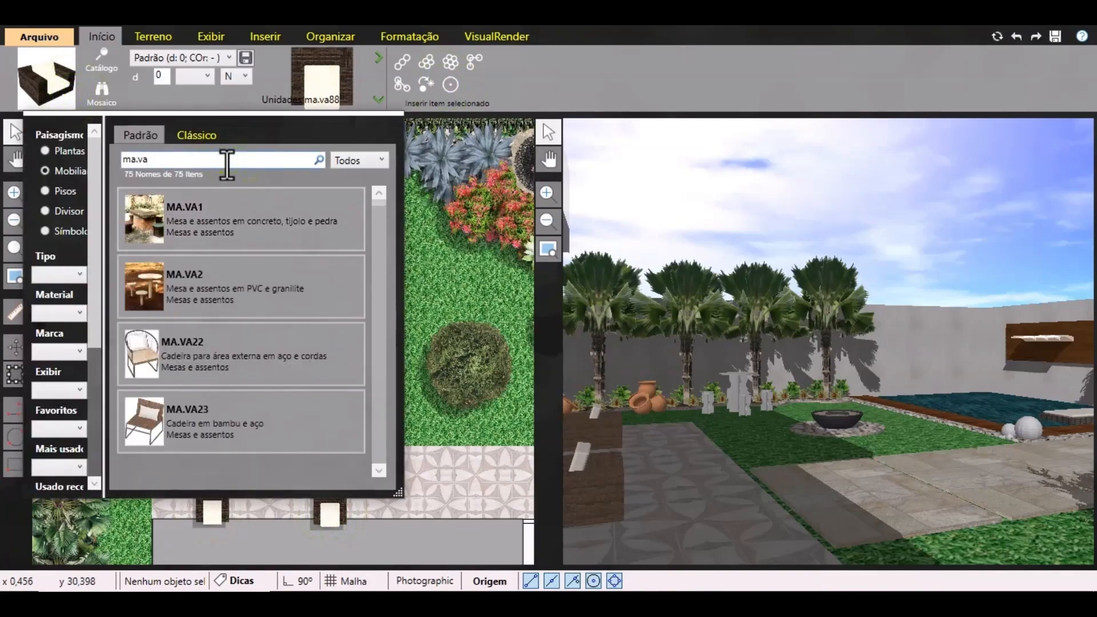
type("90")
left_click(255, 220)
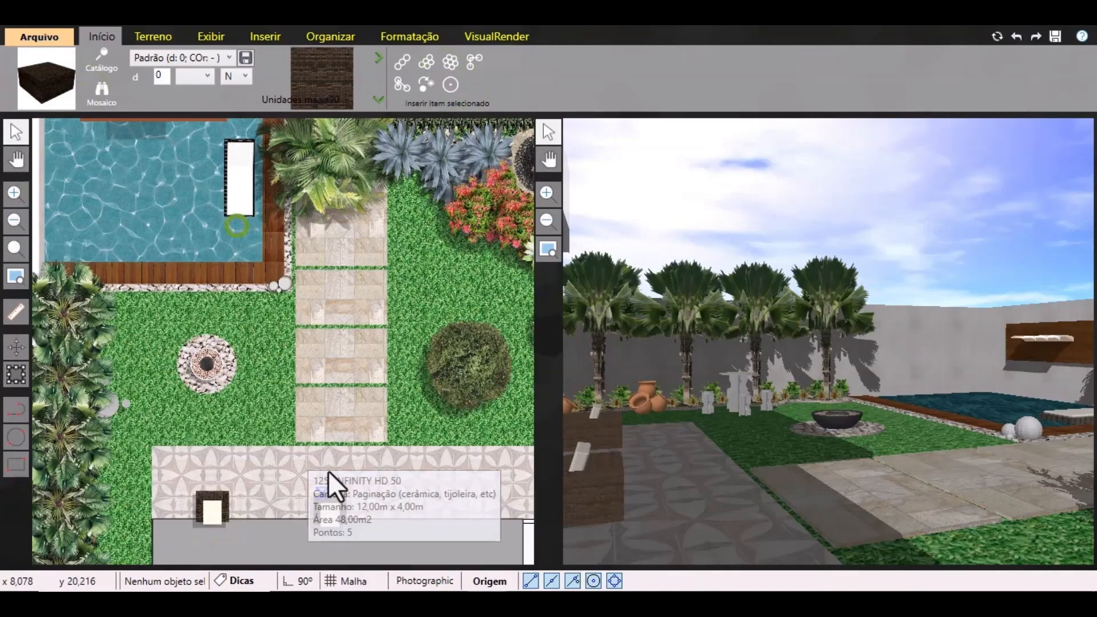
left_click(451, 87)
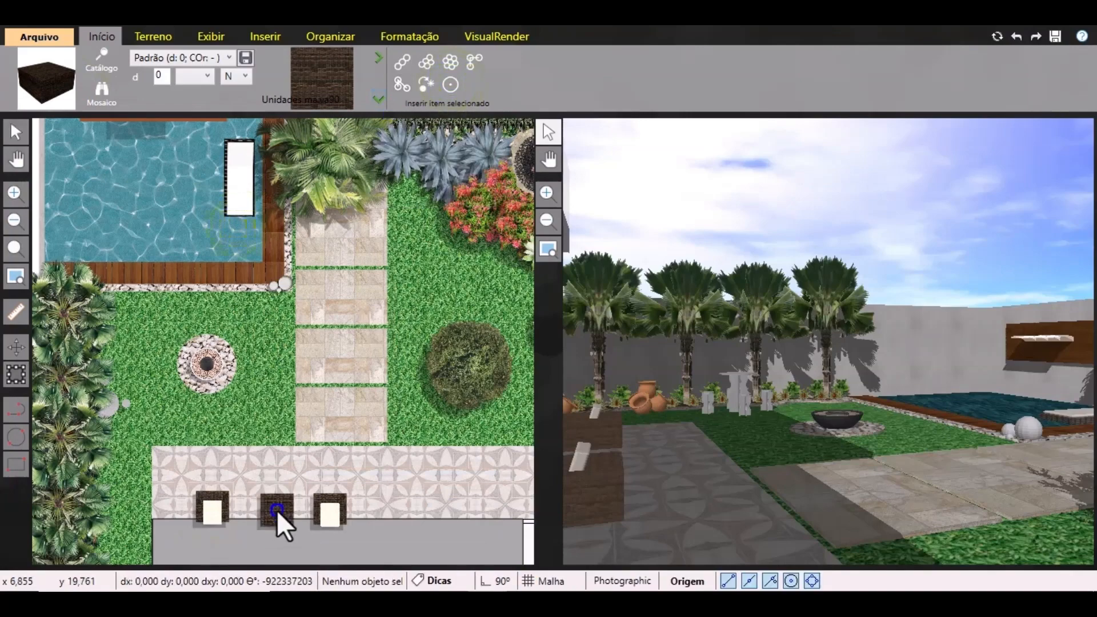
left_click(277, 511)
Find the ma.va87 three-seat sofa in the furniture catalogue and insert it against the house side, facing the table.
left_click(67, 96)
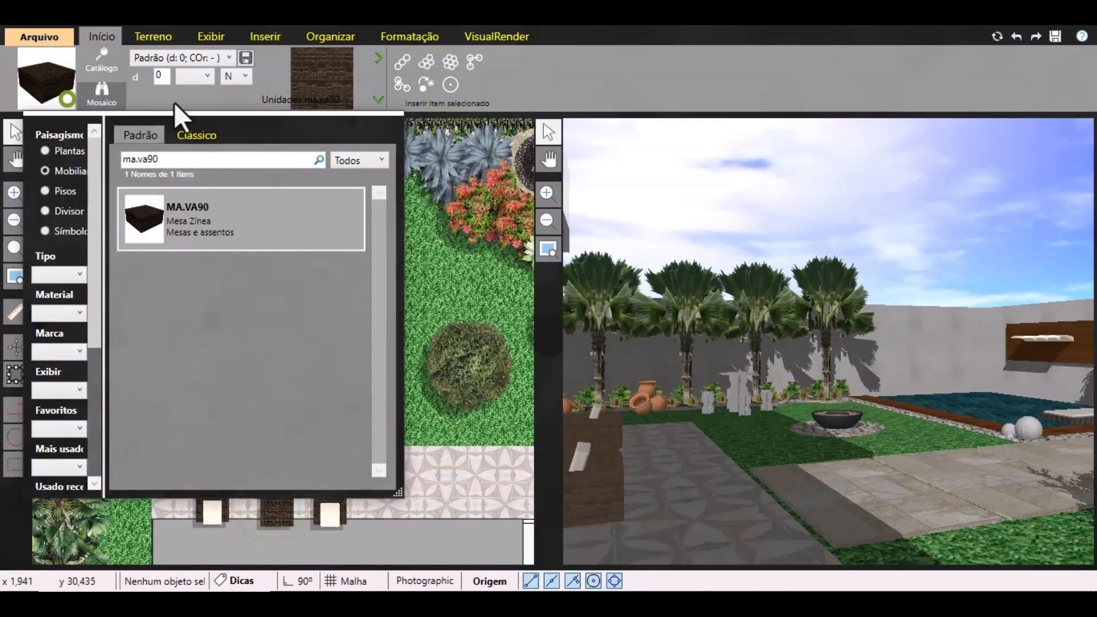
key("BackSpace")
key("BackSpace")
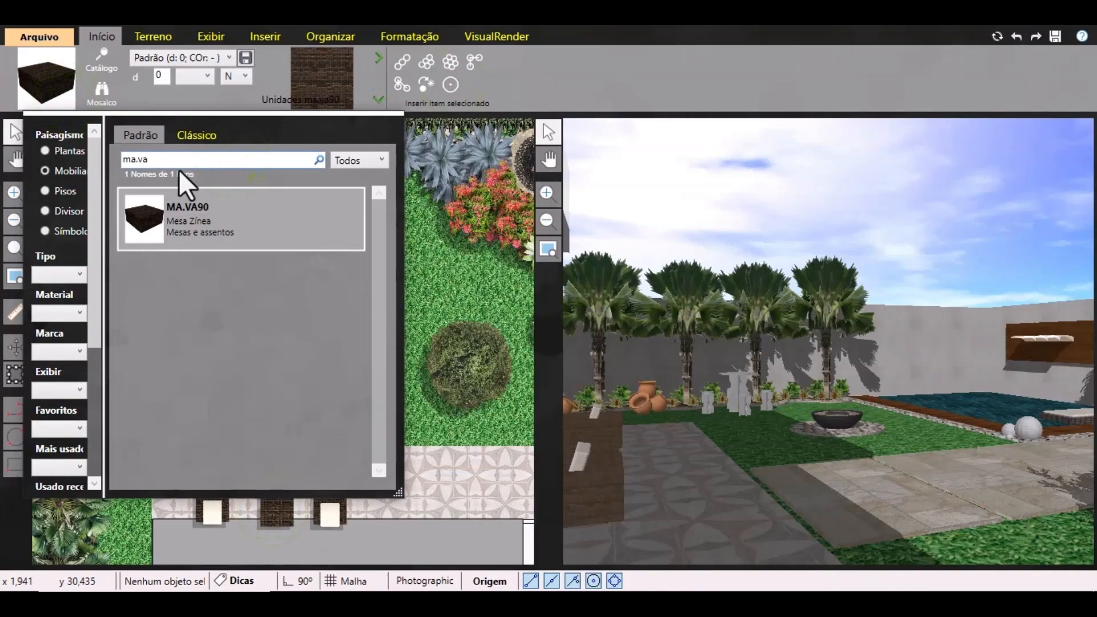
type("87")
left_click(204, 243)
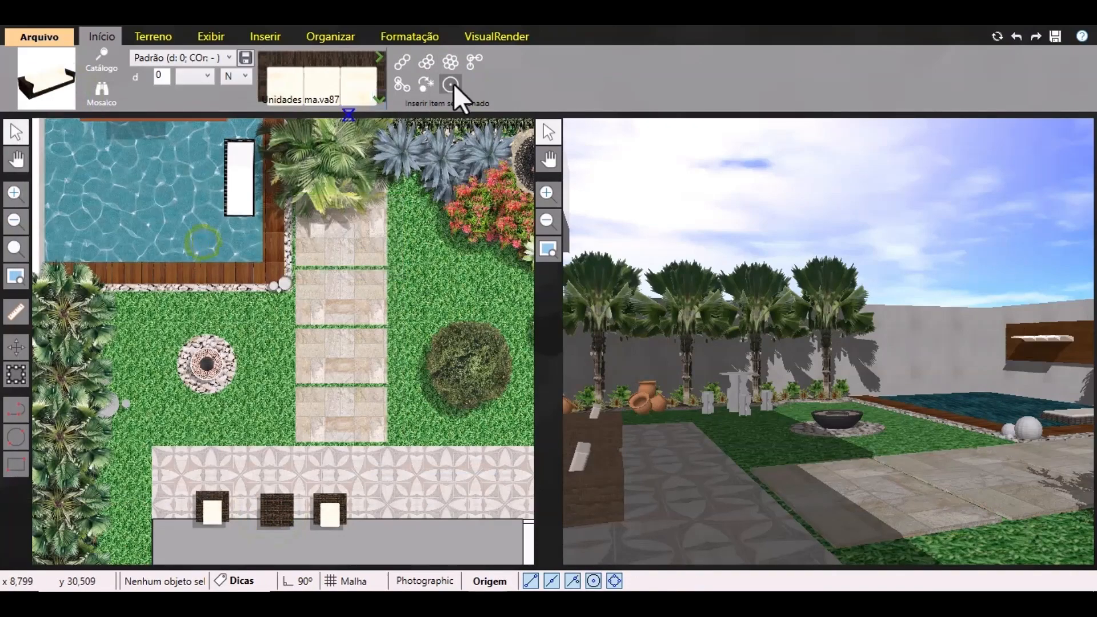
middle_click_drag(280, 514, 249, 430)
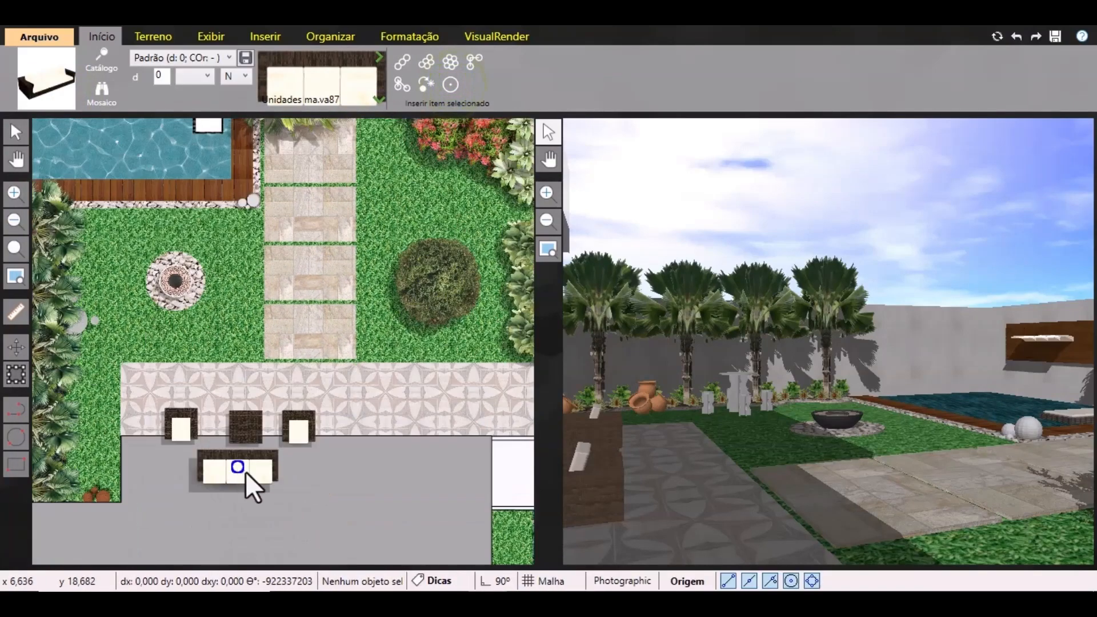
left_click(243, 474)
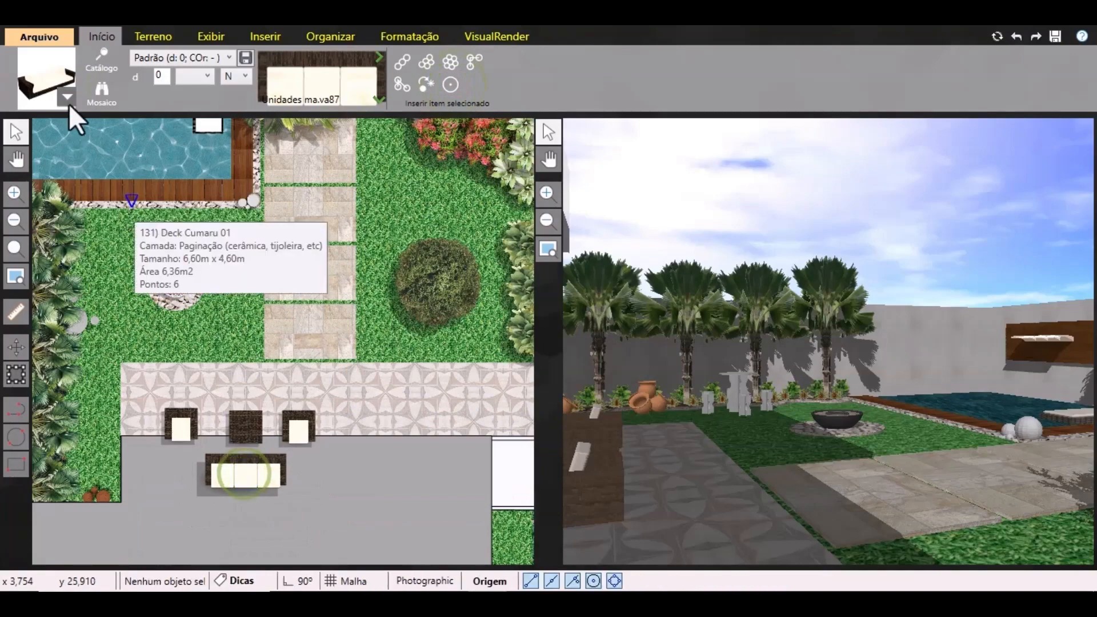
Set the sofa's rotation to 180 degrees.
left_click(238, 473)
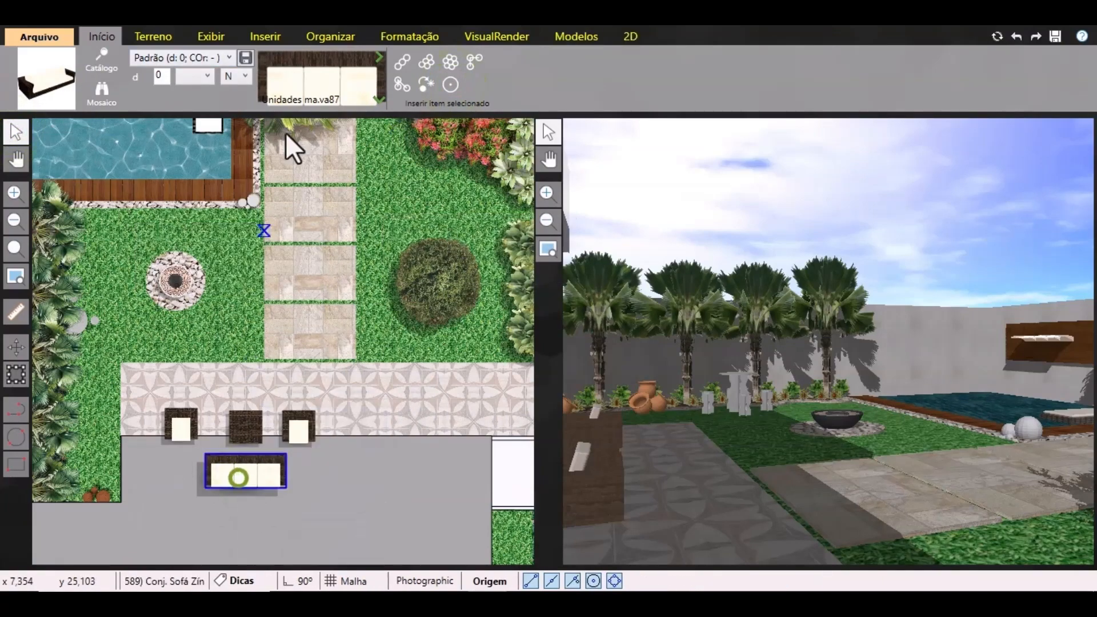
left_click(438, 34)
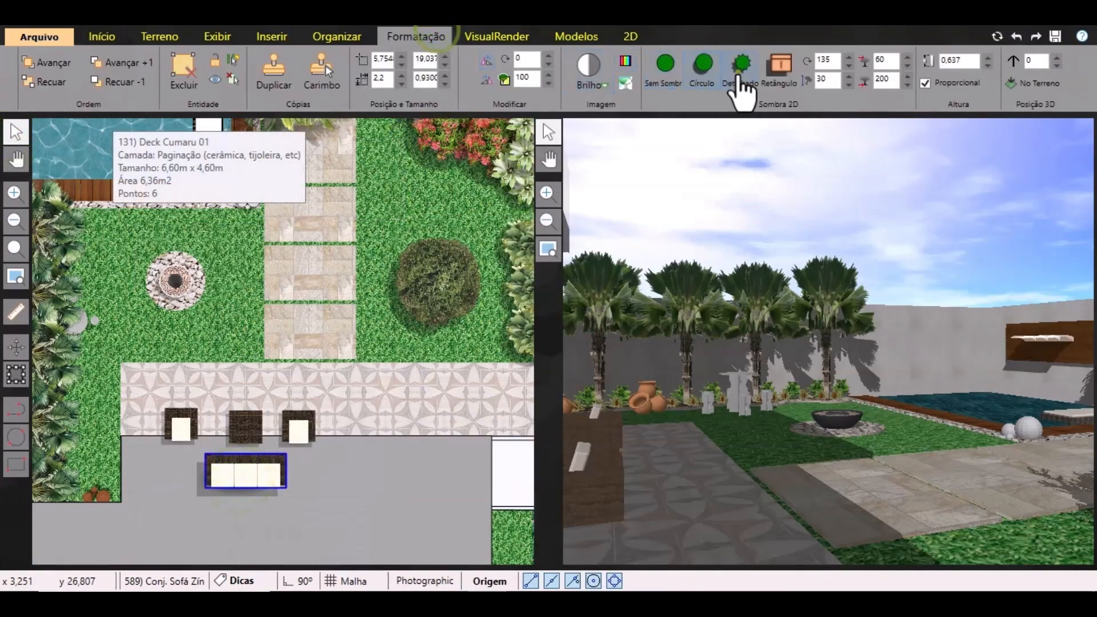
left_click_drag(538, 58, 509, 62)
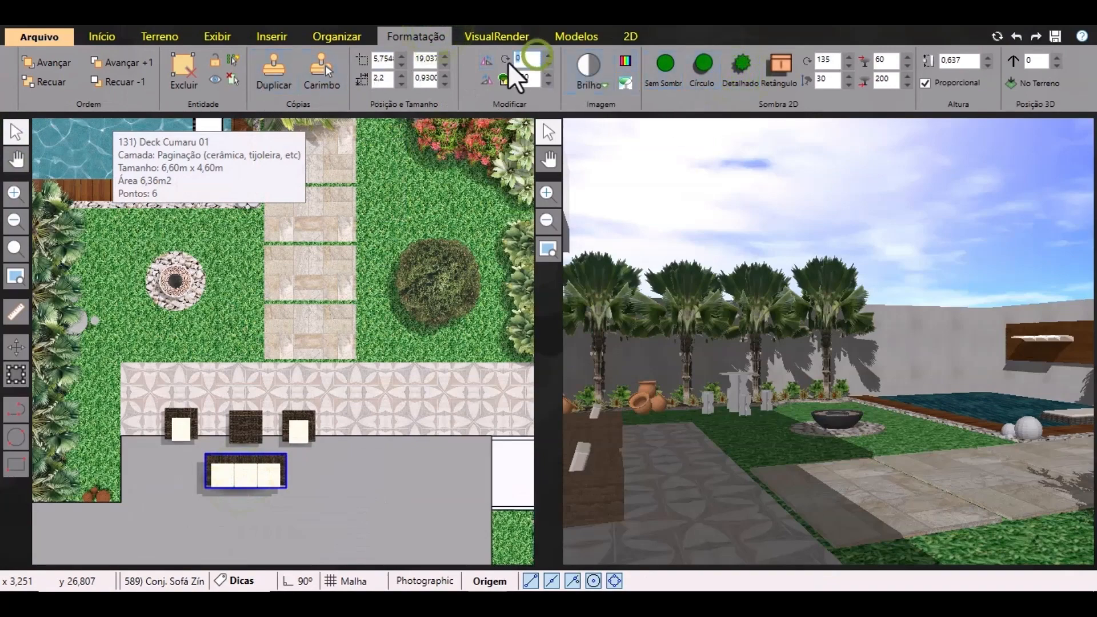
type("180")
key("Return")
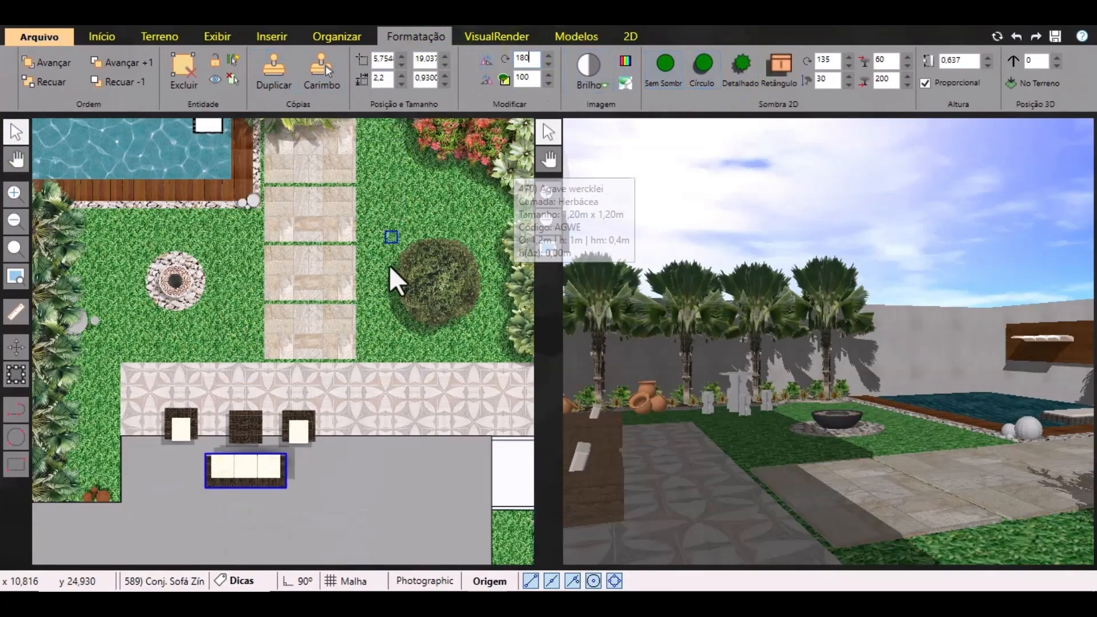
Try a 90-degree rotation on the armchair to the right of the table, and settle on 270 degrees.
left_click(298, 427)
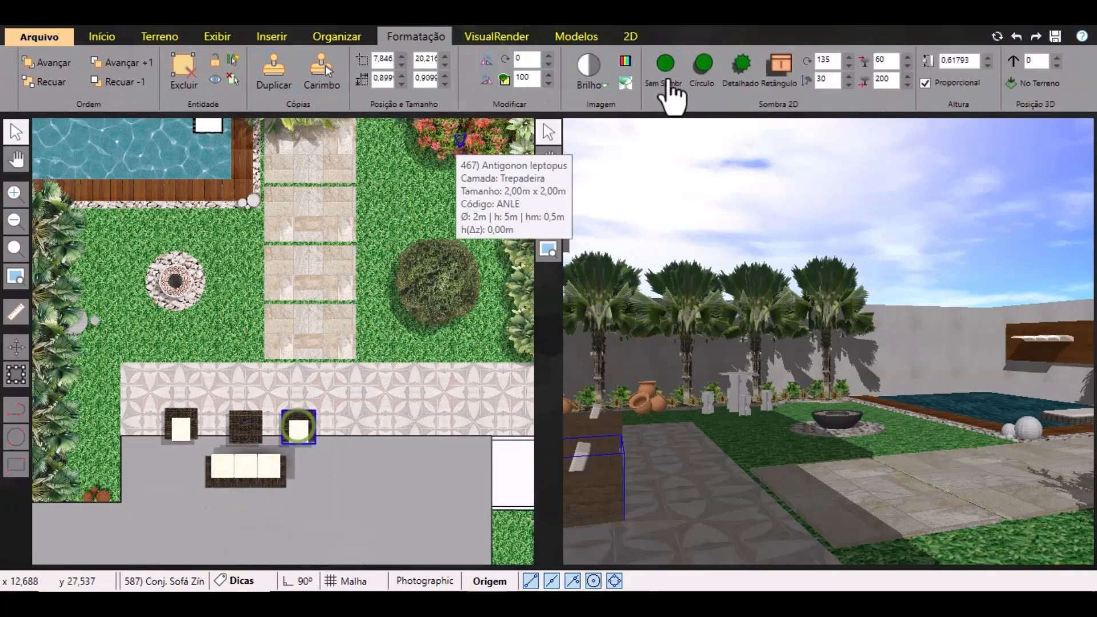
left_click_drag(522, 57, 506, 59)
type("90")
key("Return")
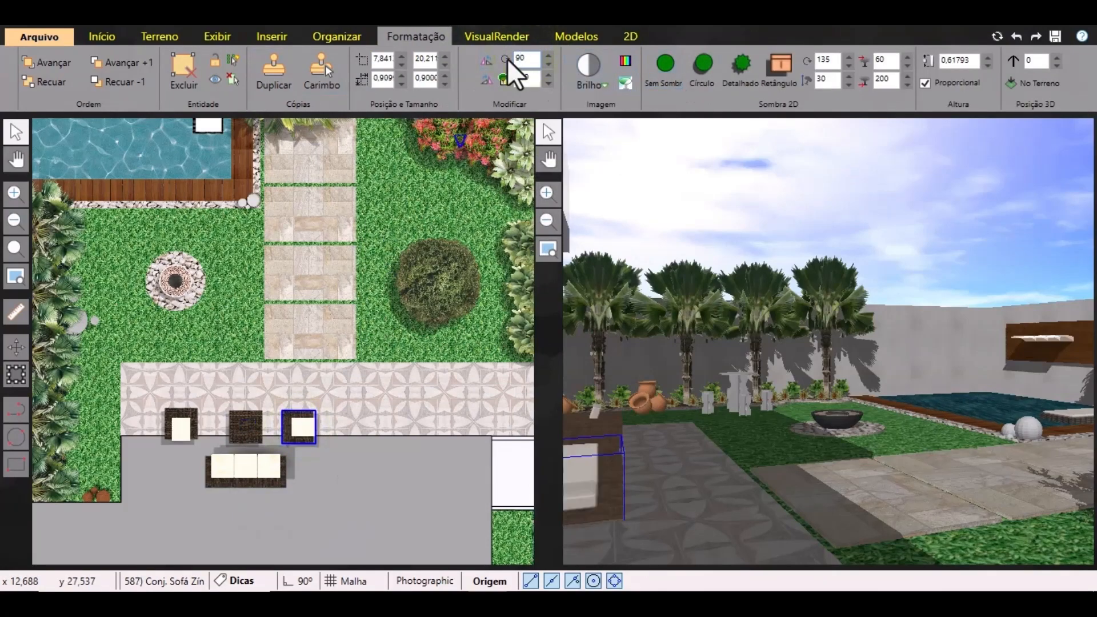
type("270")
key("Return")
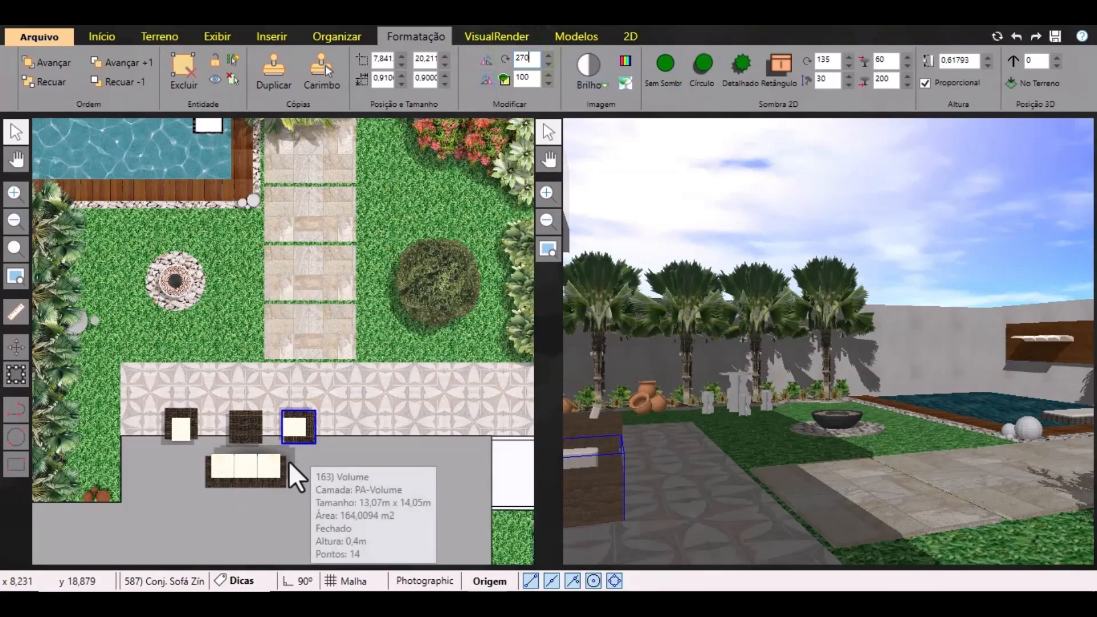
Nudge the sofa slightly to the left along the house side of the table.
left_click(266, 468)
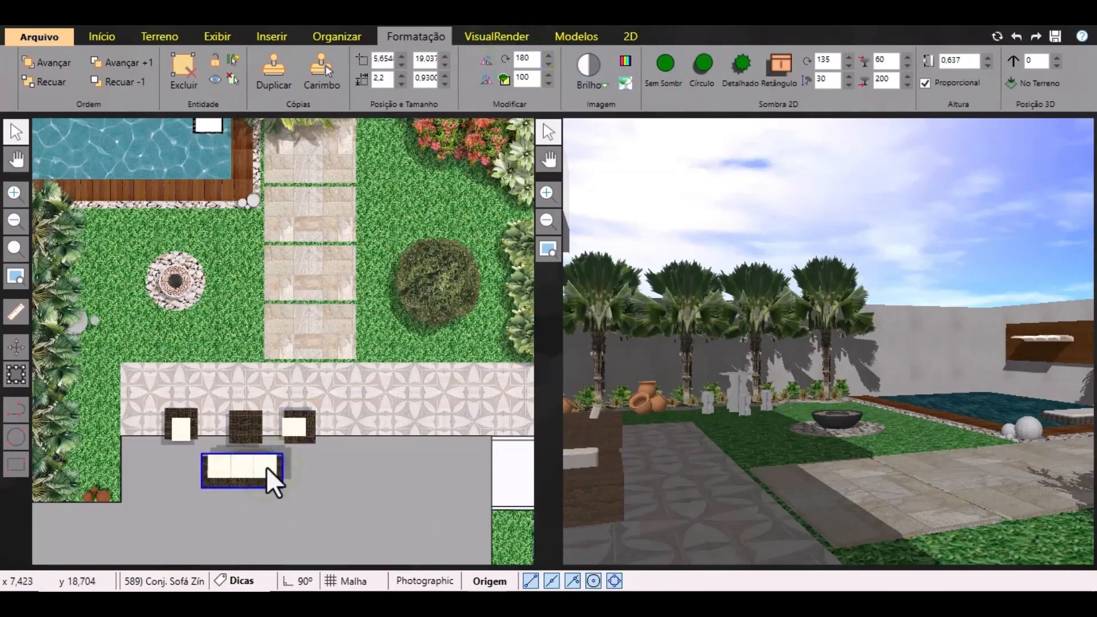
left_click(250, 426)
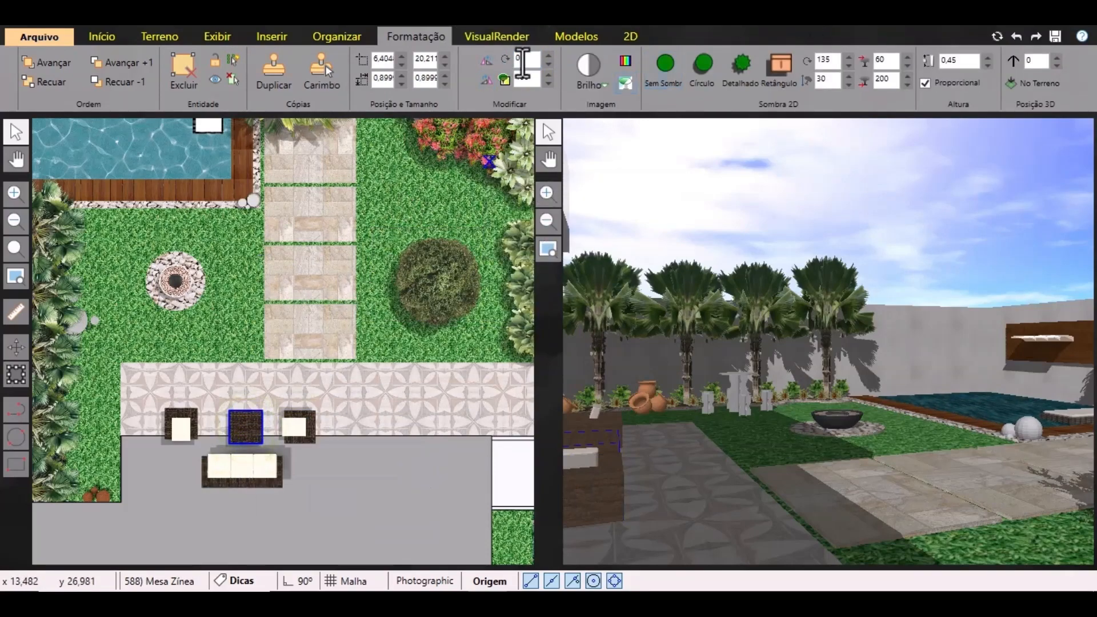
left_click(524, 58)
key("BackSpace")
Set the rotation of the armchair to the left of the table to 90 degrees.
left_click(187, 432)
left_click_drag(523, 58, 498, 65)
type("90")
key("Return")
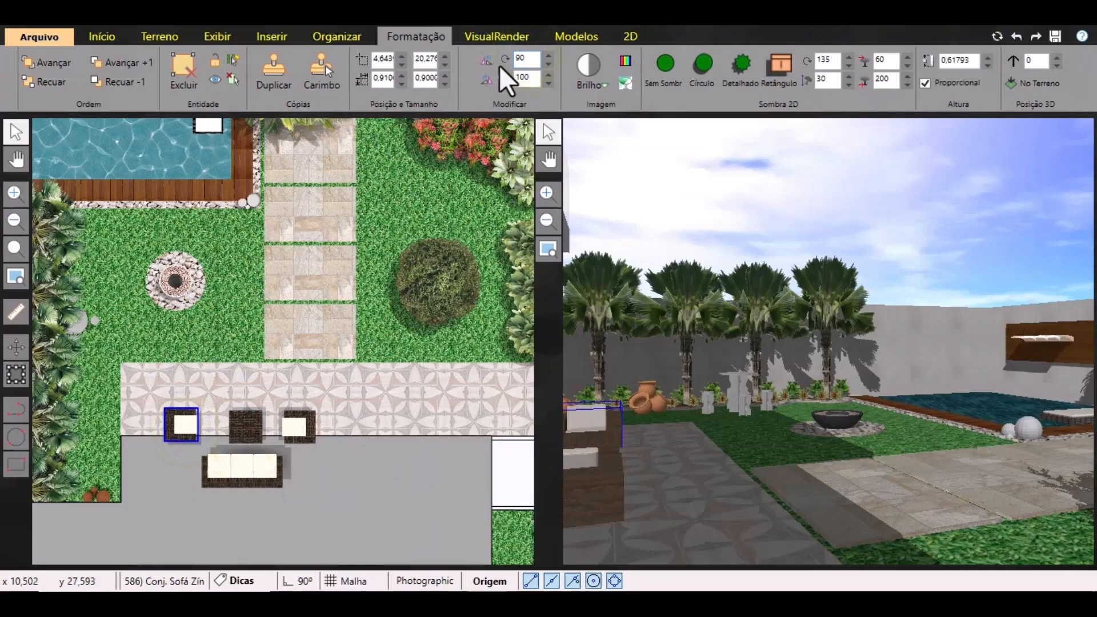
Check the lounge set in 3D and bring the concrete house volume forward over the furniture in the plan.
scroll(711, 468, "down", 4)
scroll(719, 459, "up", 4)
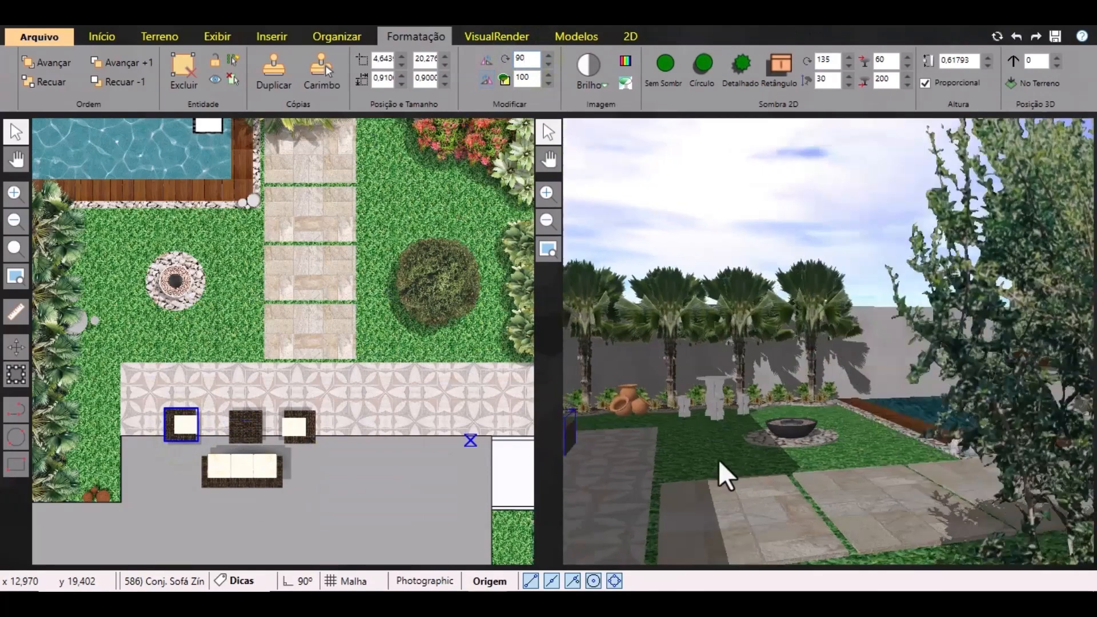
scroll(674, 440, "down", 4)
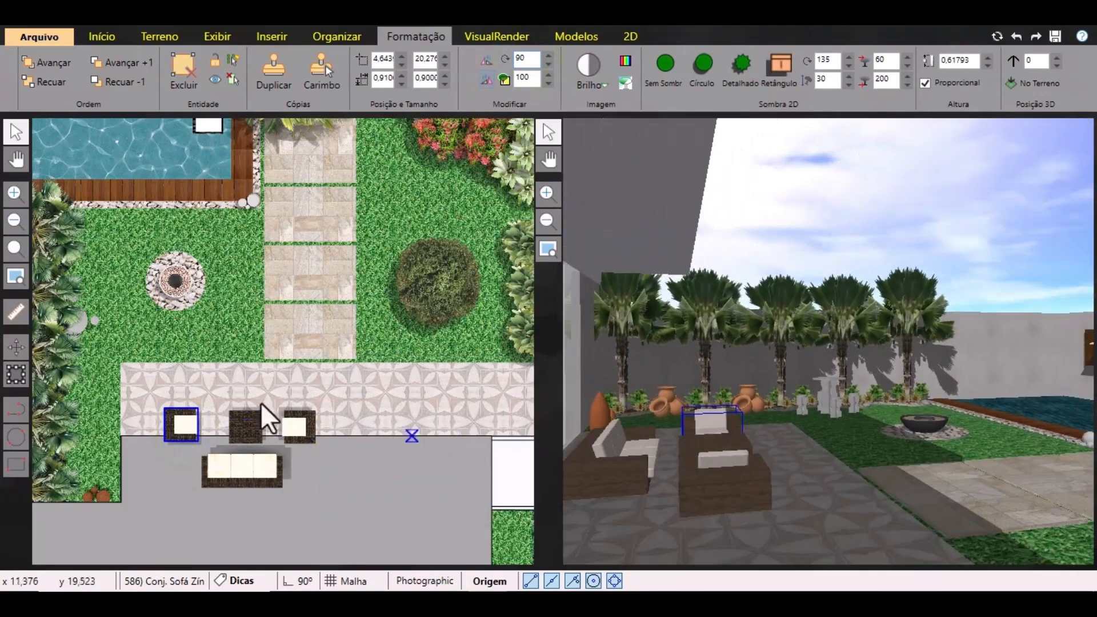
left_click(158, 481)
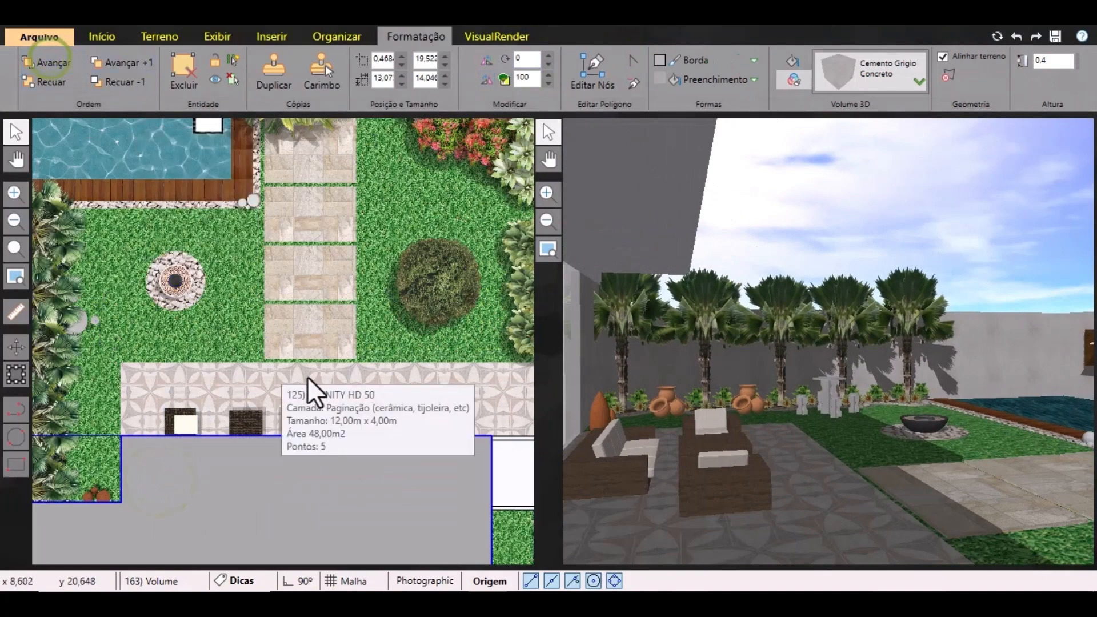
Examine the furnished terrace, garden and pool in the full 3D view.
scroll(343, 383, "down", 1)
middle_click_drag(435, 402, 386, 380)
mouse_move(598, 366)
middle_mouse_down()
mouse_move(598, 380)
mouse_move(616, 376)
middle_mouse_up()
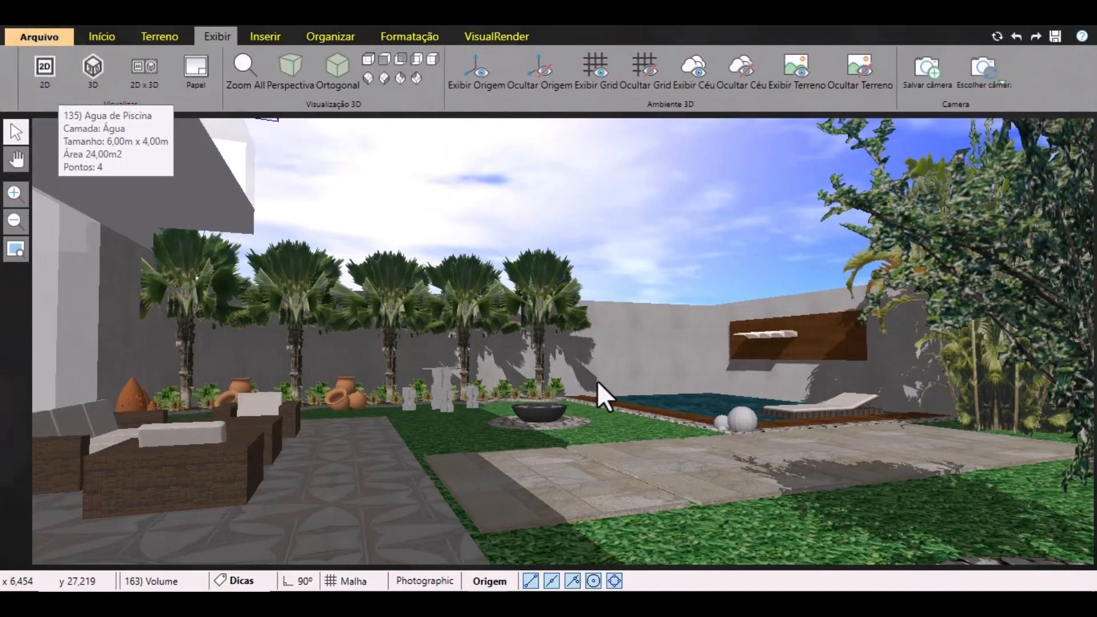
scroll(599, 379, "up", 1)
scroll(599, 379, "down", 1)
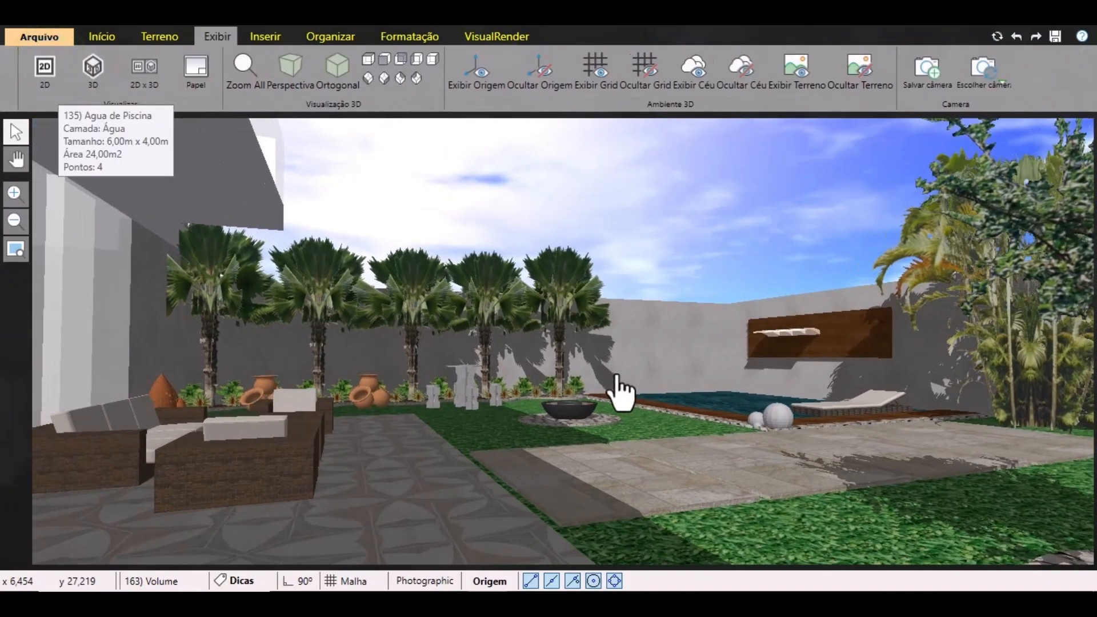
left_click(26, 35)
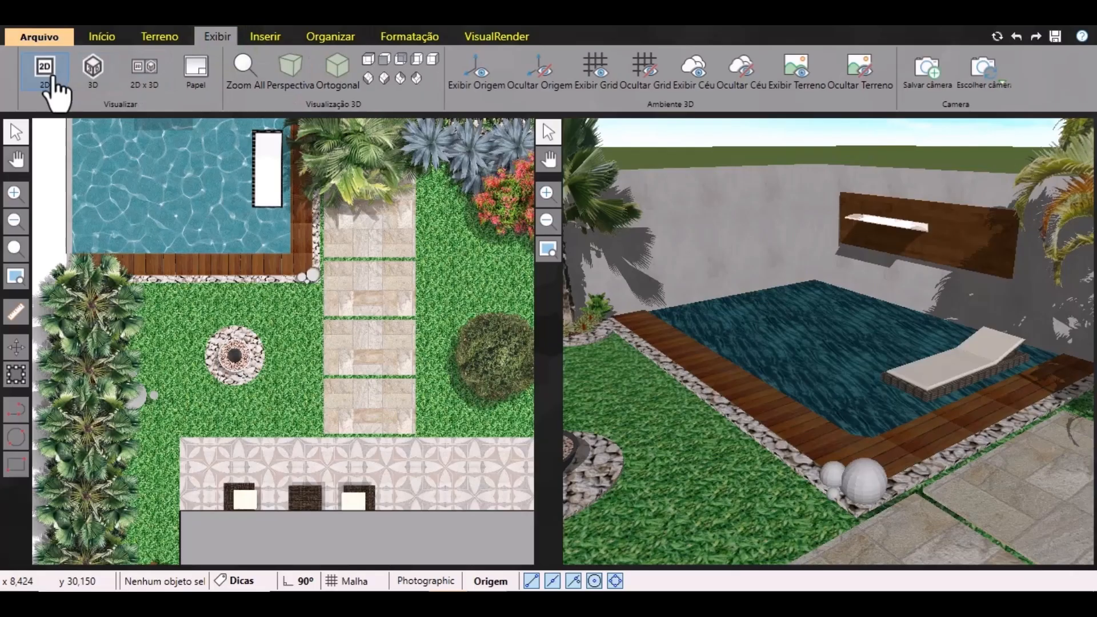
Frame the pool corner with the chaise and fire bowl in full 3D and run a quick test render.
left_click(93, 68)
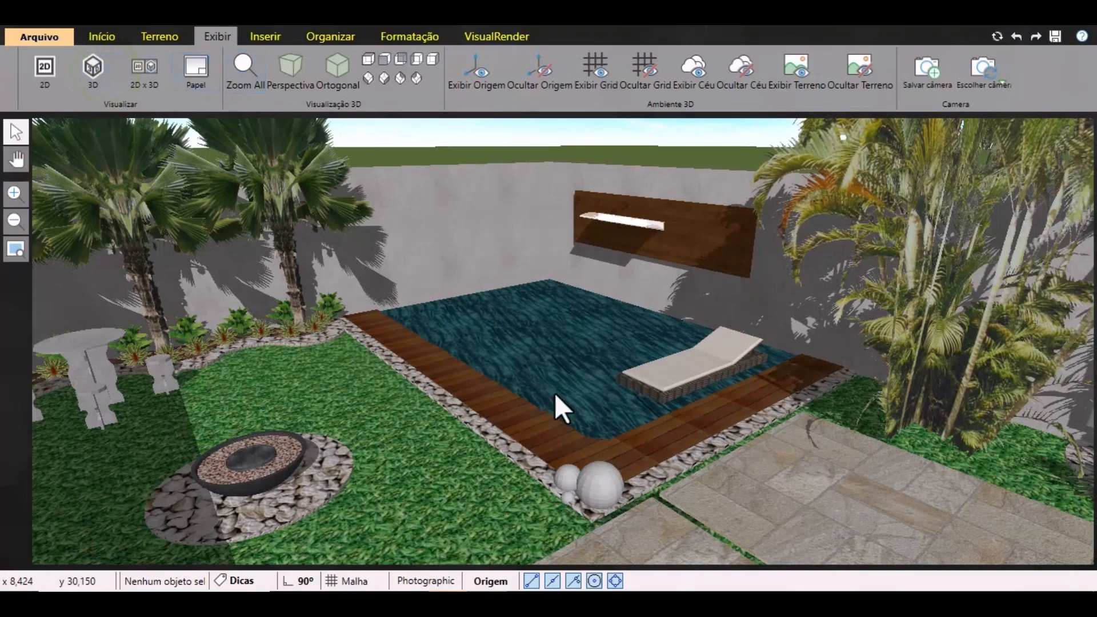
middle_click_drag(554, 392, 560, 298)
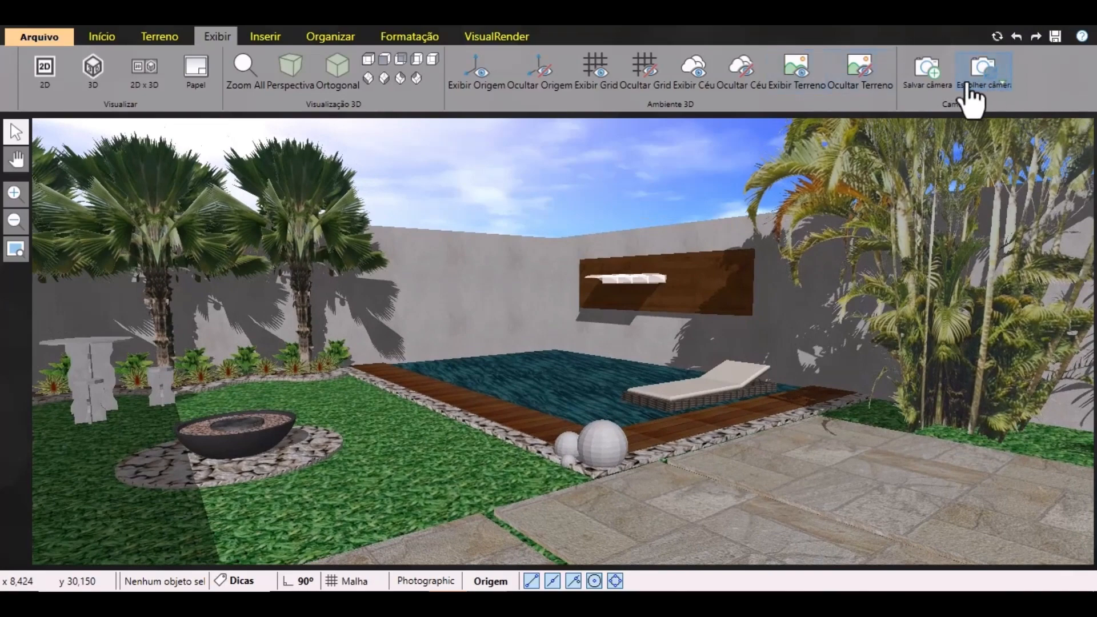
left_click(491, 38)
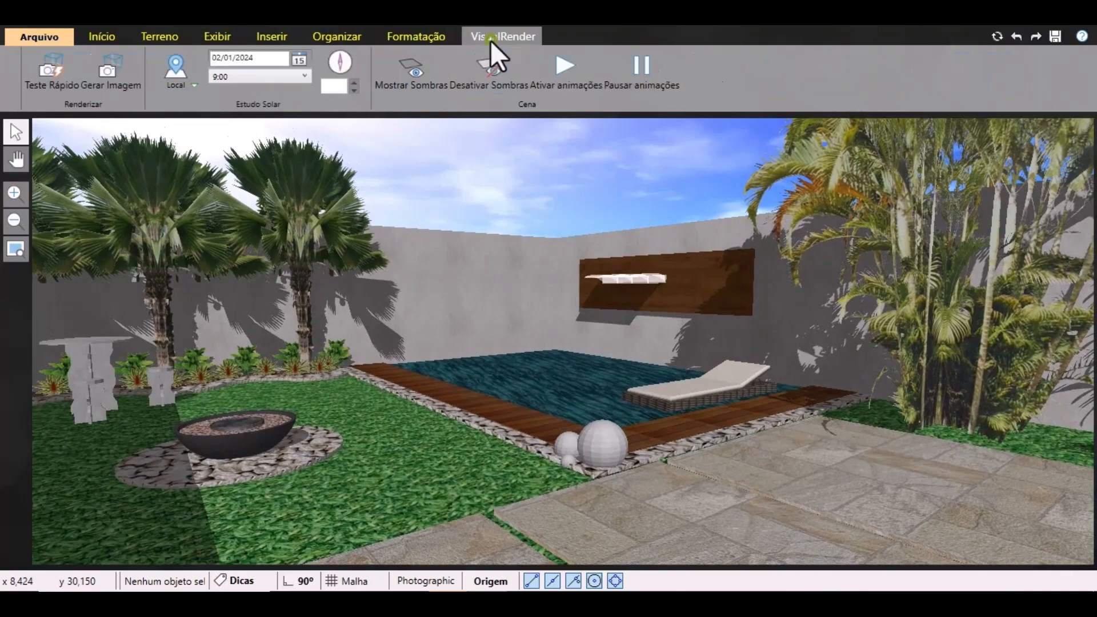
left_click(44, 80)
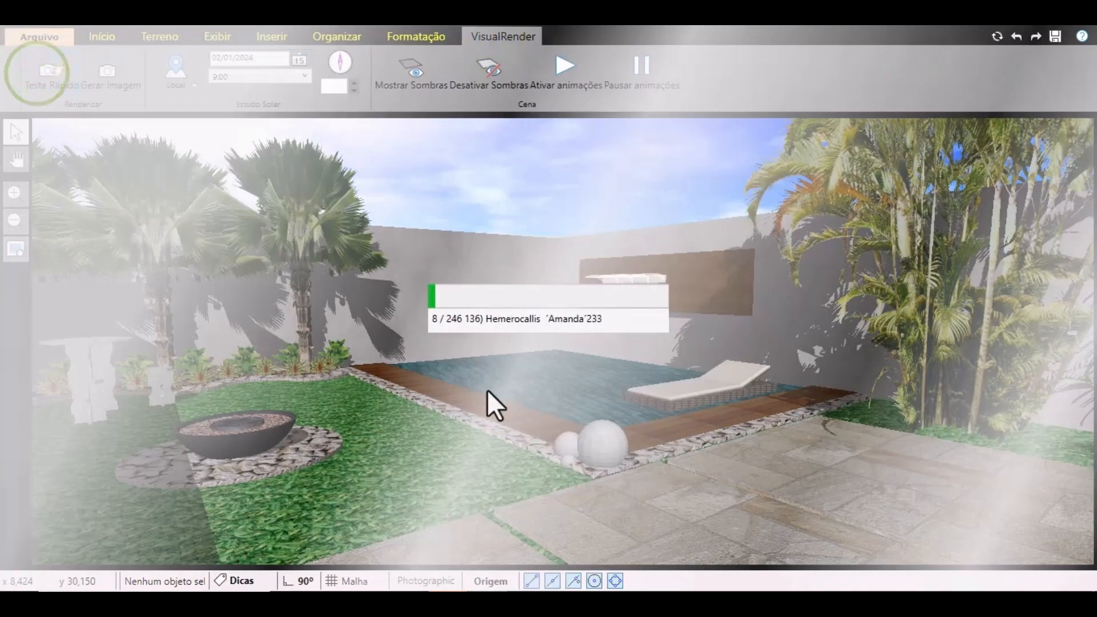
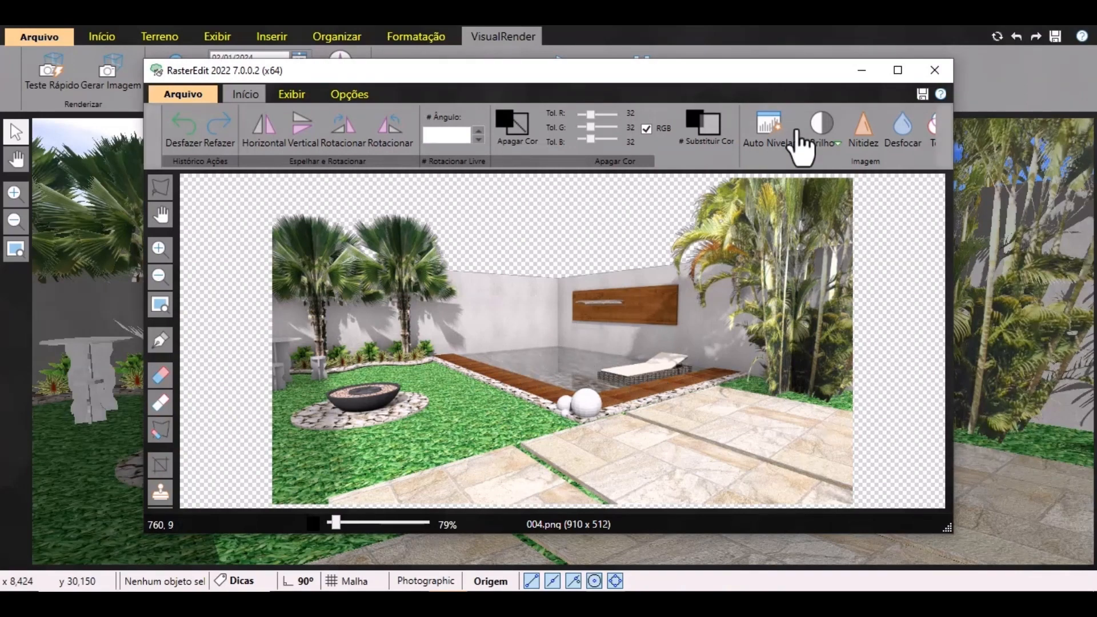
Maximize the RasterEdit window with the rendered pool image and apply the automatic crop.
left_click(898, 70)
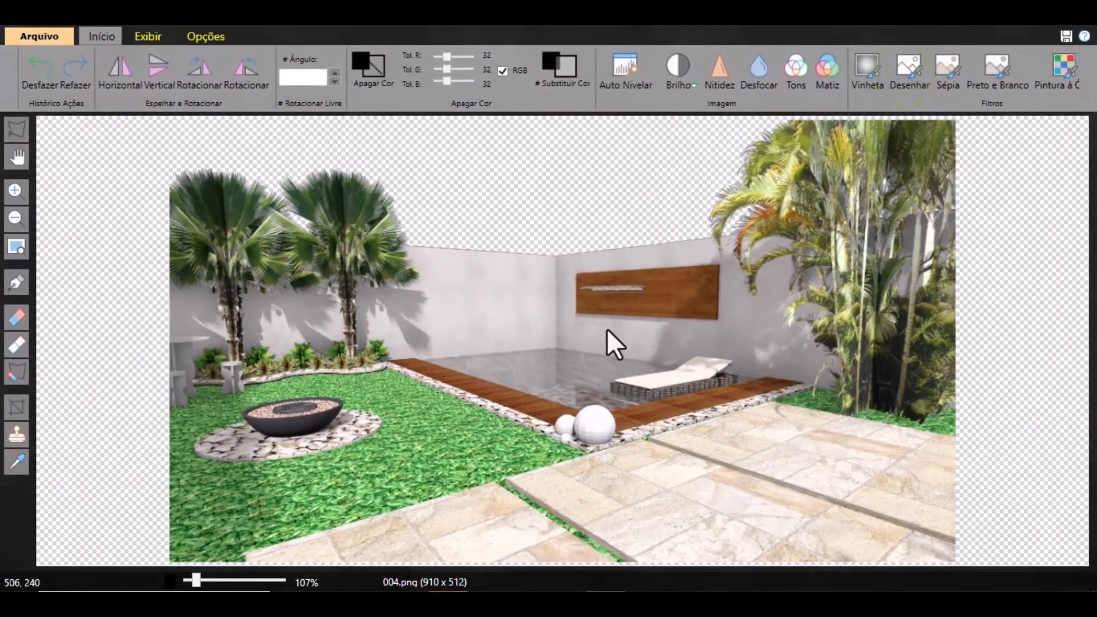
scroll(932, 102, "down", 5)
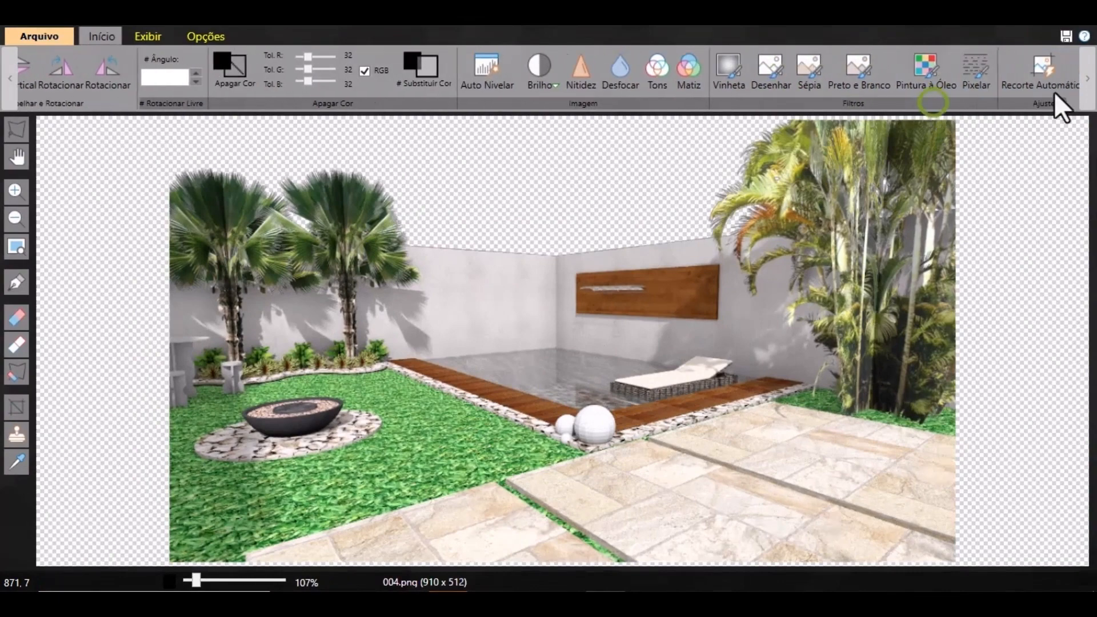
left_click(1031, 74)
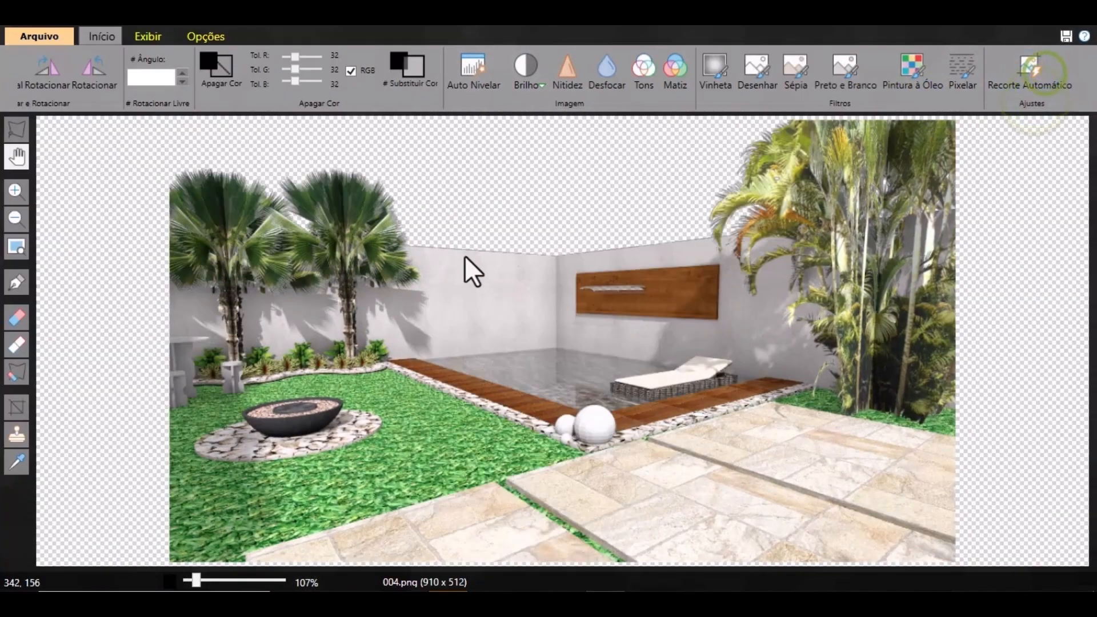
Save the cropped pool render under the new name 04 as a PNG on the desktop.
left_click(40, 36)
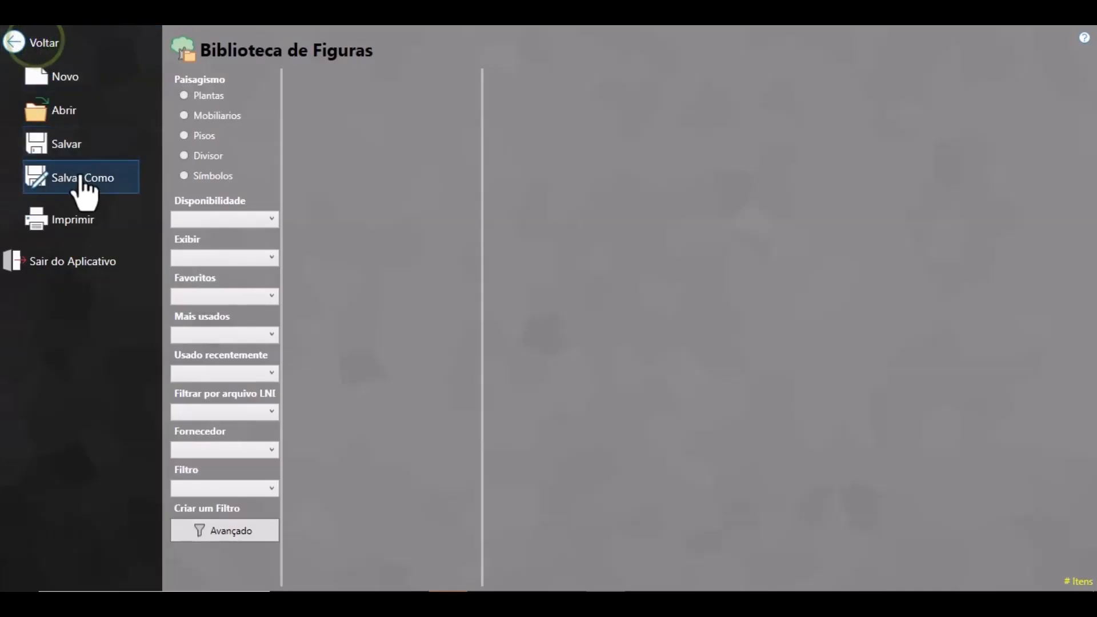
left_click(80, 179)
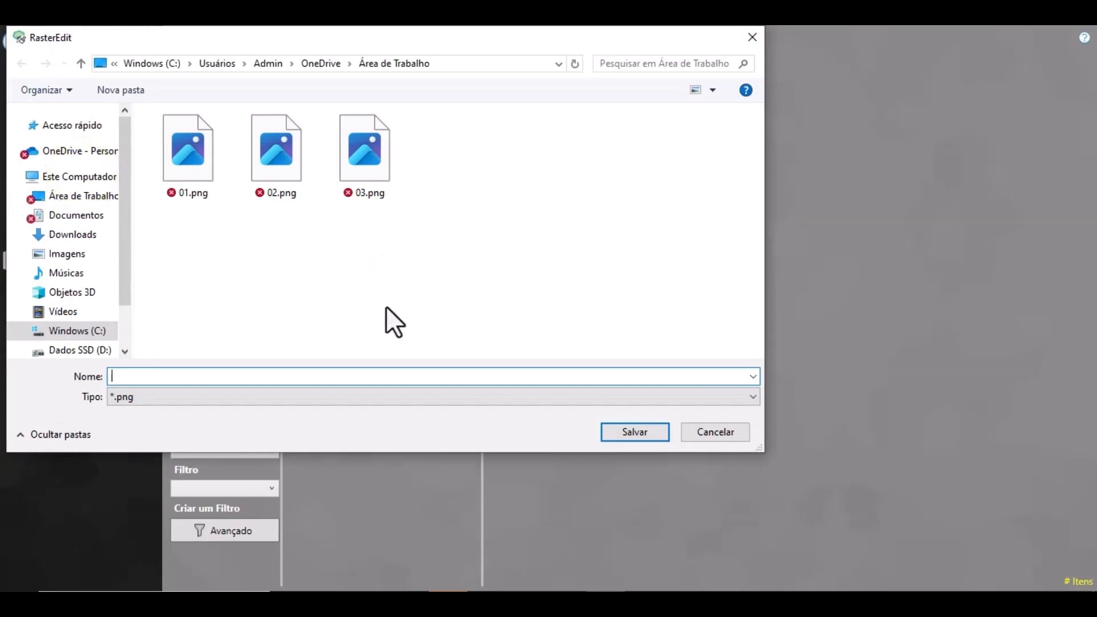
type("04")
left_click(633, 432)
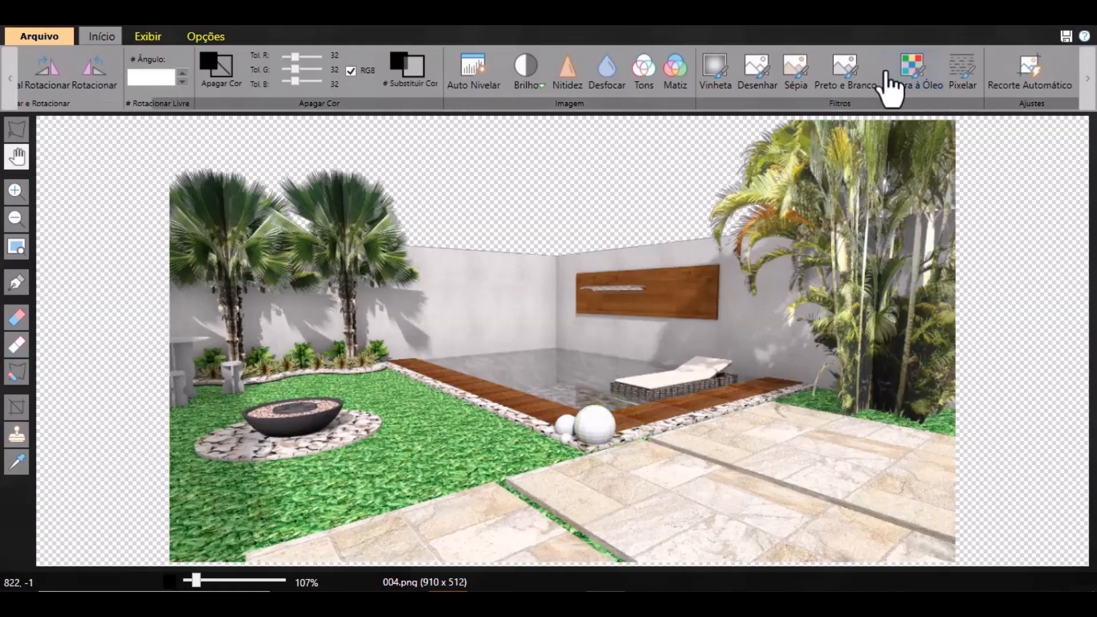
Adjust the pool render to brightness 0,8, contrast 0,4 and gamma 1,2.
left_click(517, 86)
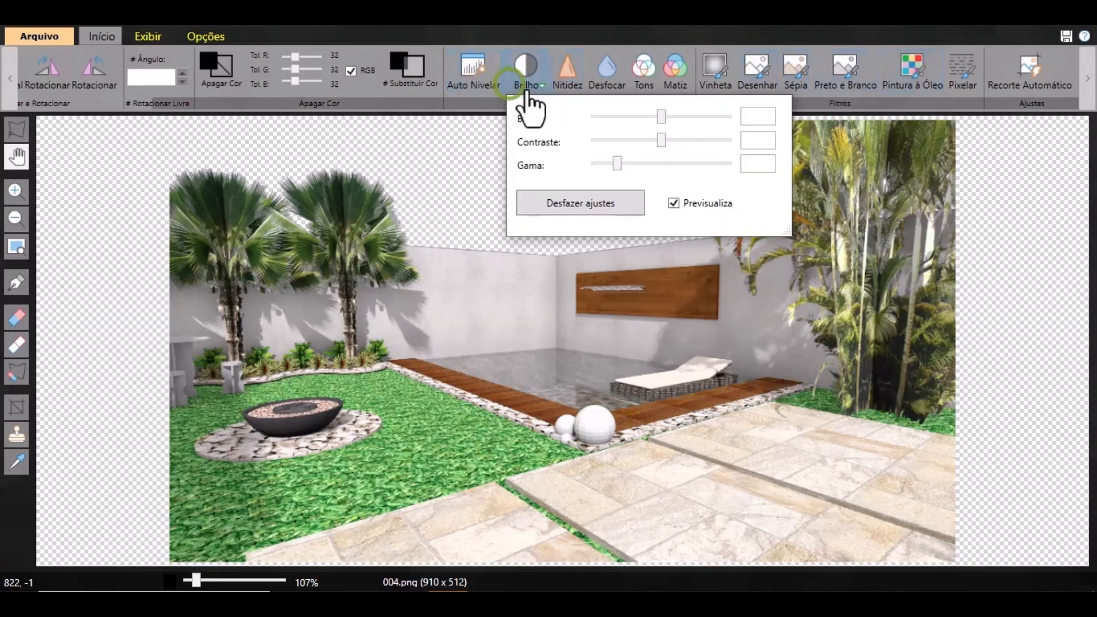
left_click(640, 116)
left_click(710, 140)
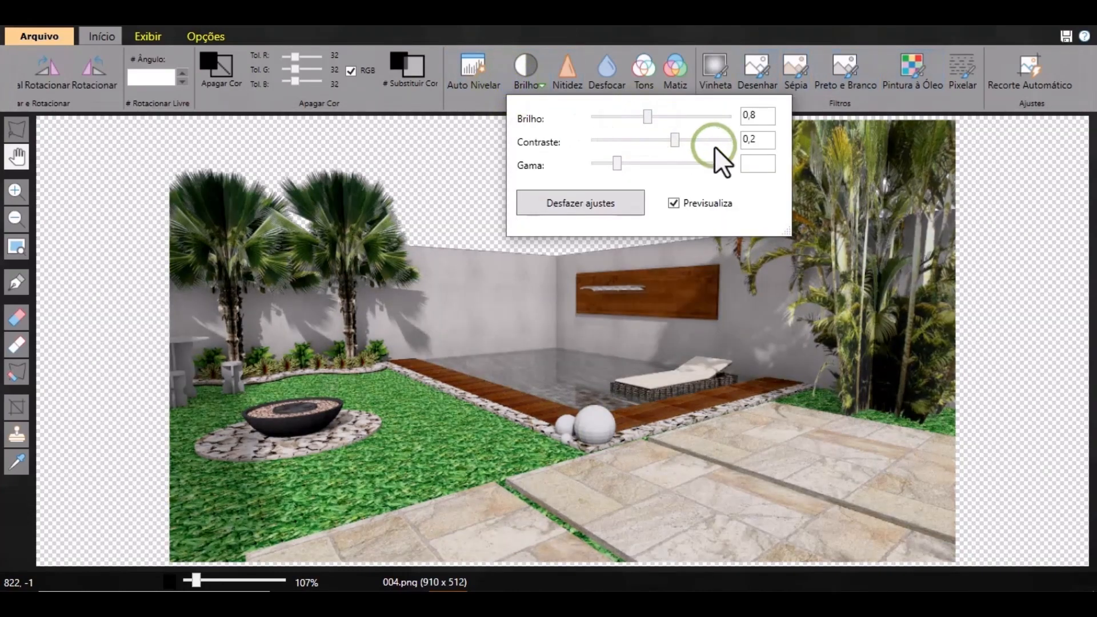
left_click(687, 164)
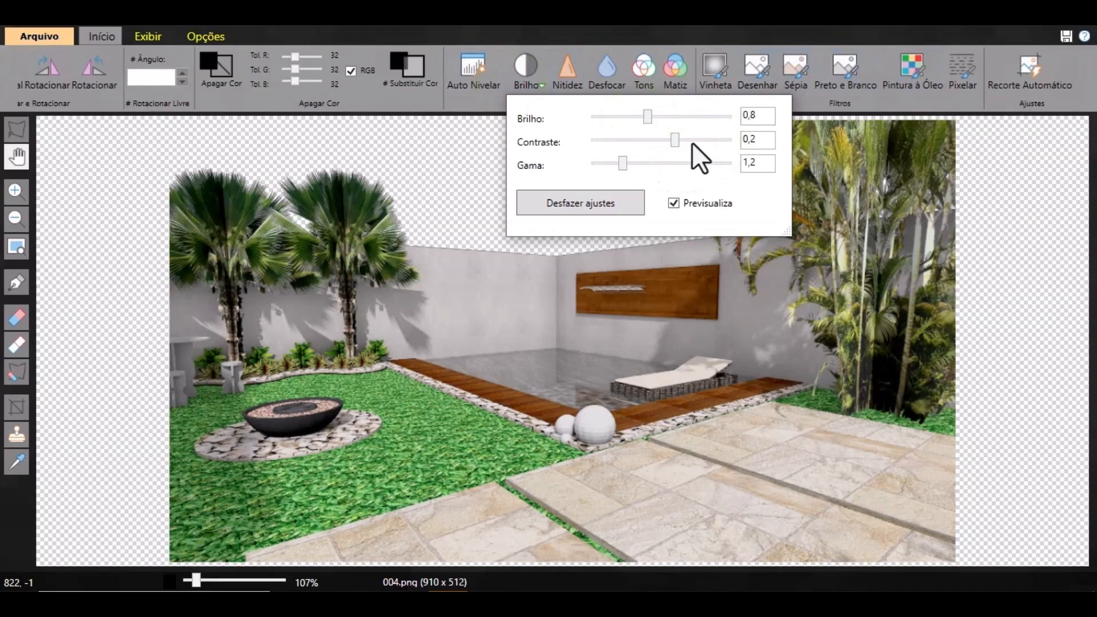
left_click(693, 140)
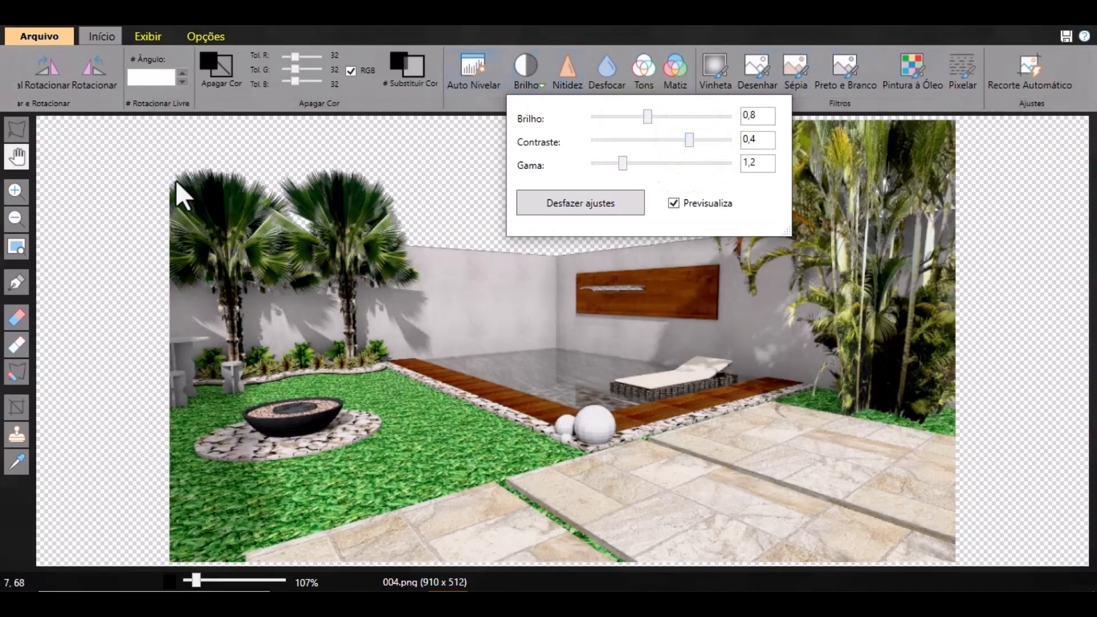
left_click(109, 180)
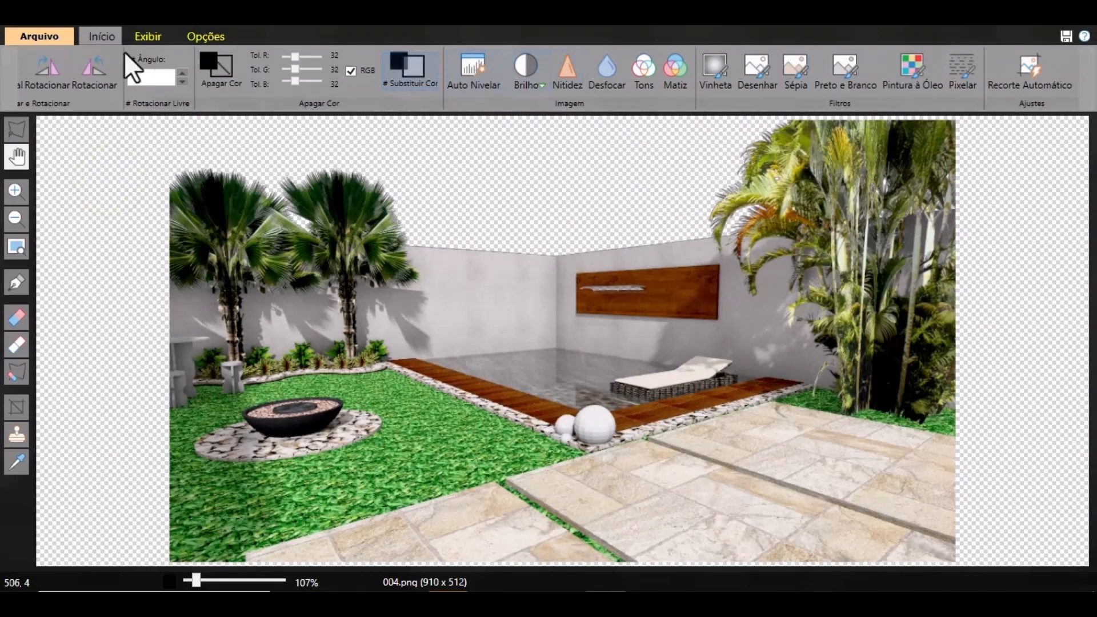
Save the adjusted pool render as 05 in PNG format and close RasterEdit without saving the changes to 004.png.
left_click(40, 35)
left_click(79, 171)
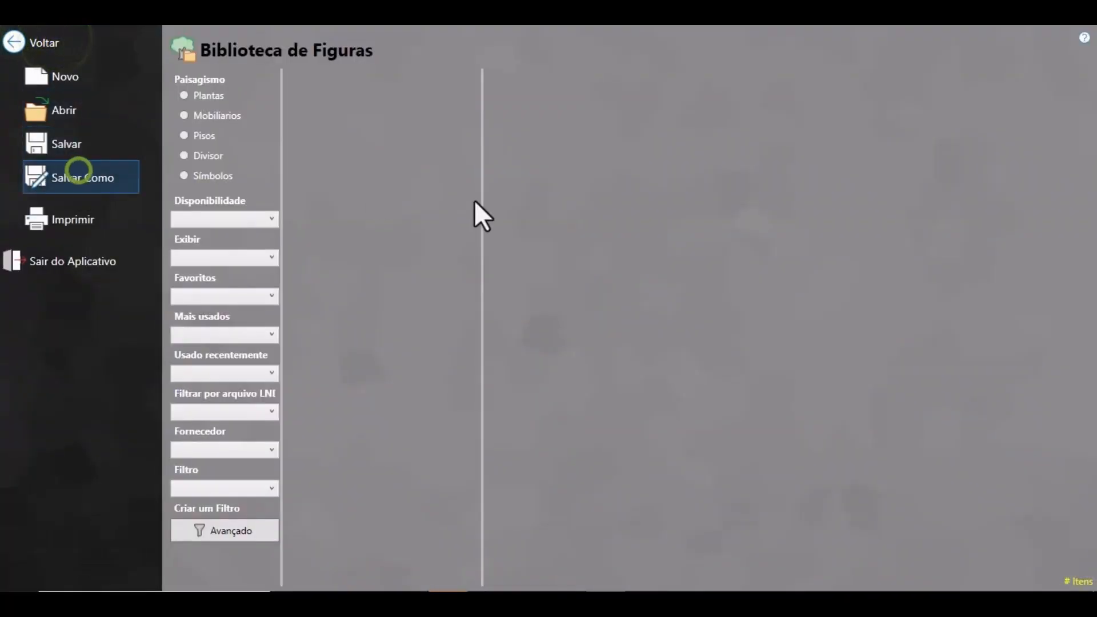
type("05")
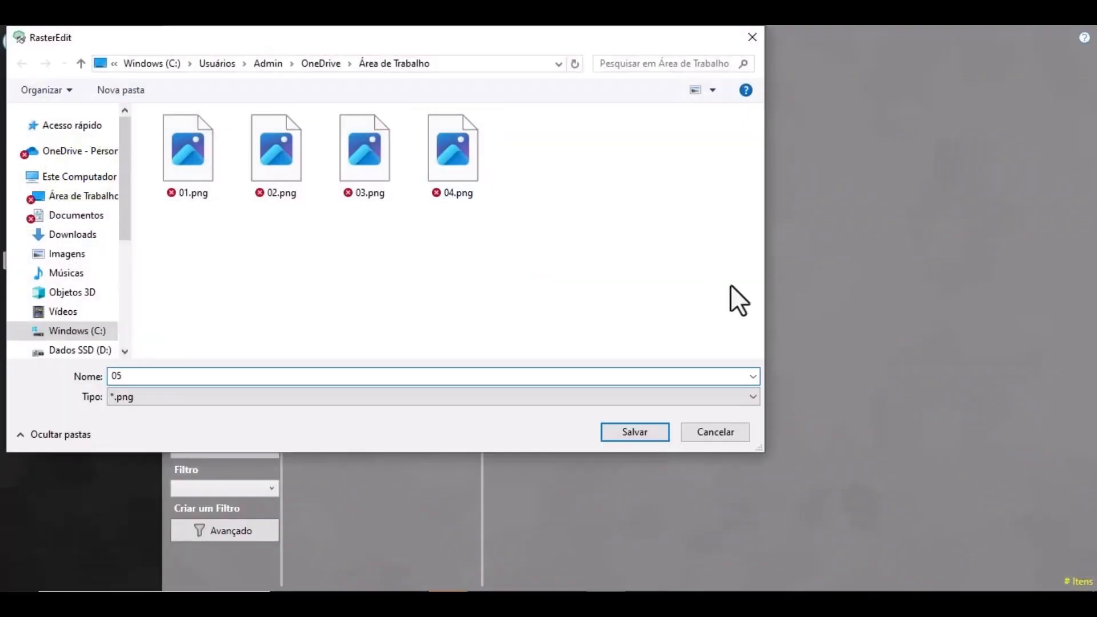
left_click(647, 429)
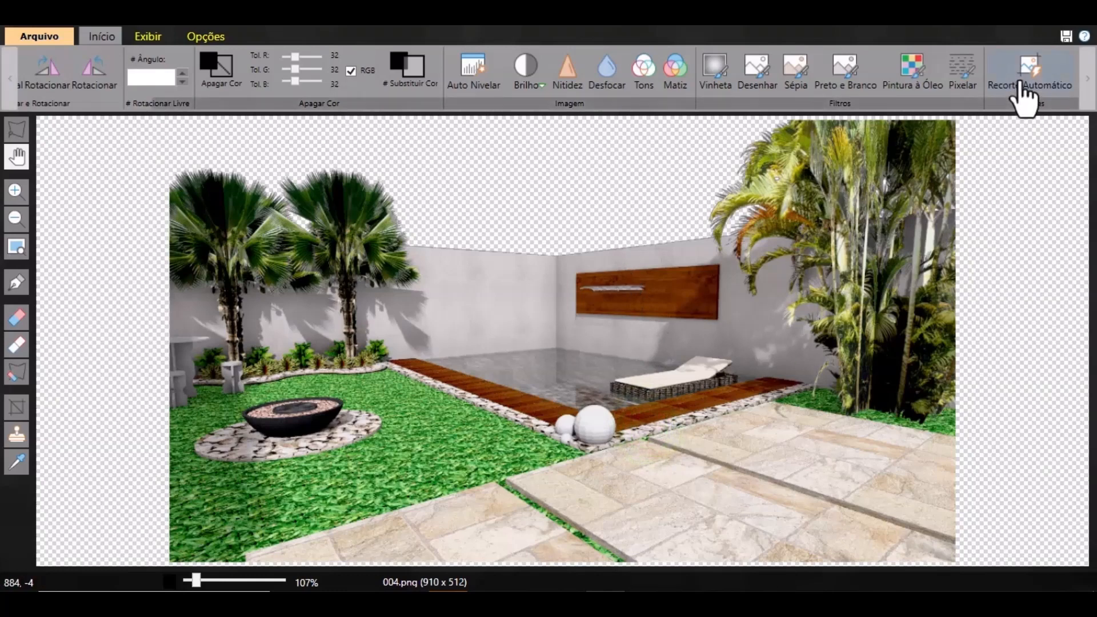
left_click(1029, 34)
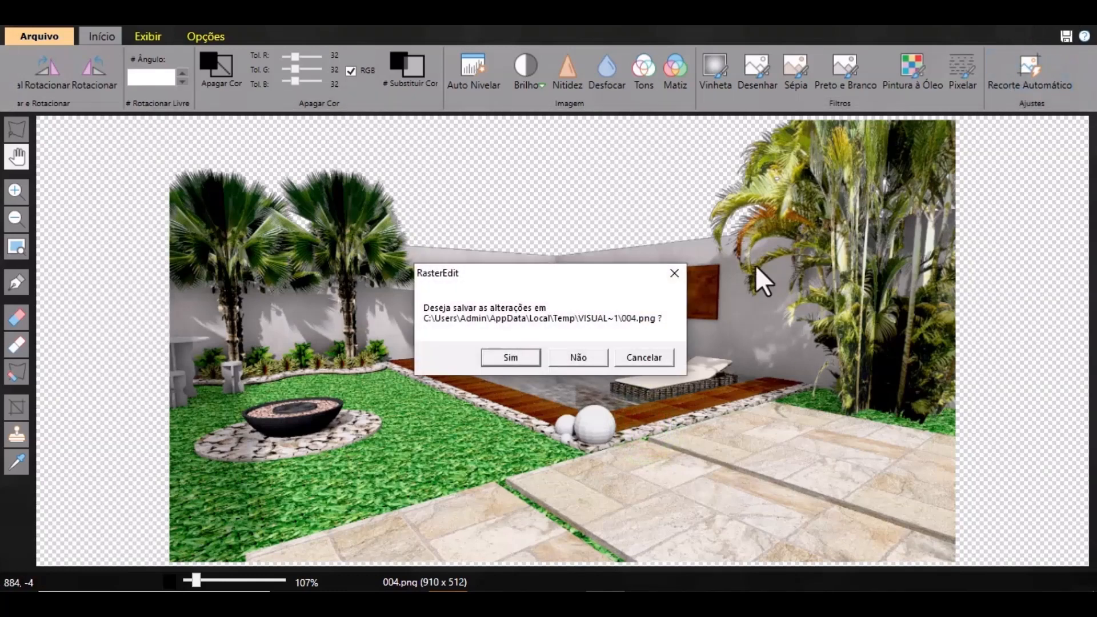
left_click(589, 363)
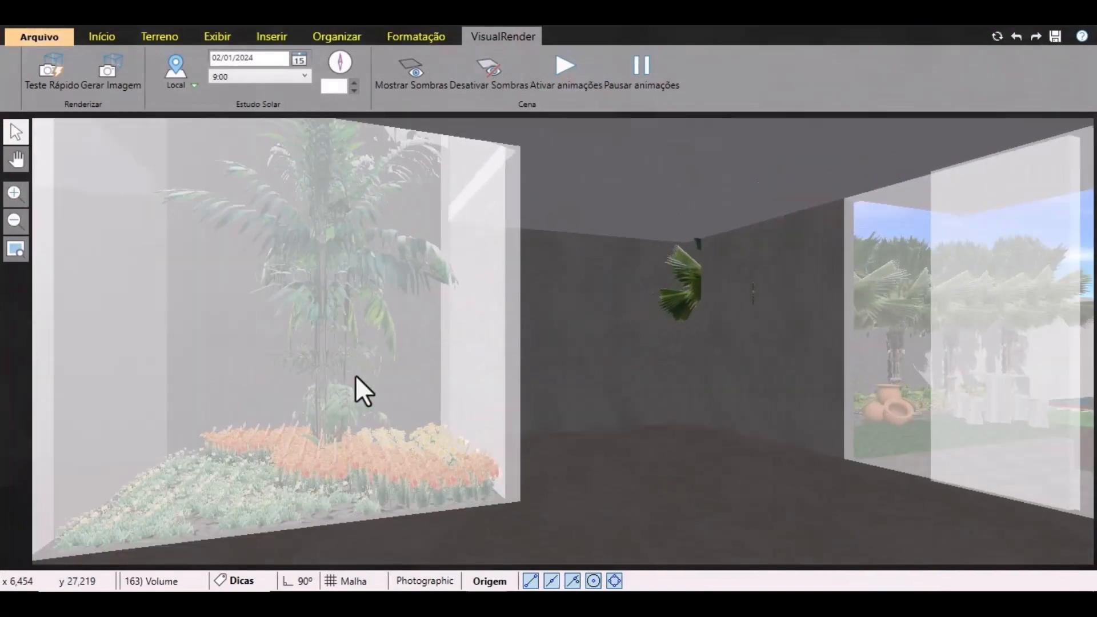
Frame the palm and orange lilies of the indoor garden in 3D beside the plan and run a quick test render.
scroll(355, 375, "up", 3)
left_click_drag(311, 396, 838, 466)
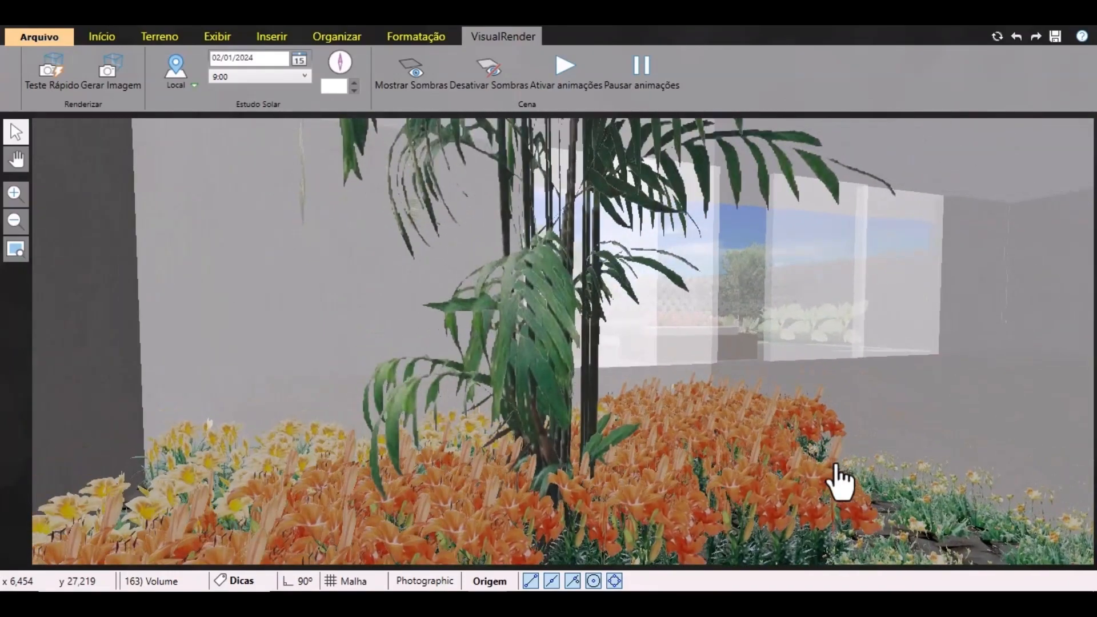
left_click(221, 40)
left_click(146, 74)
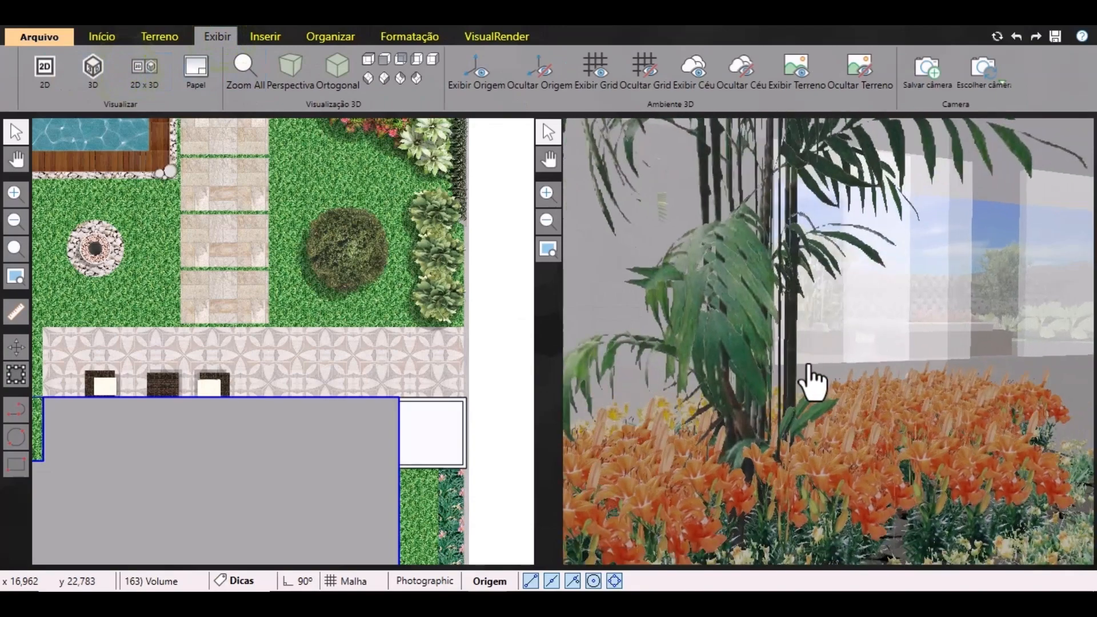
middle_click_drag(809, 366, 801, 374)
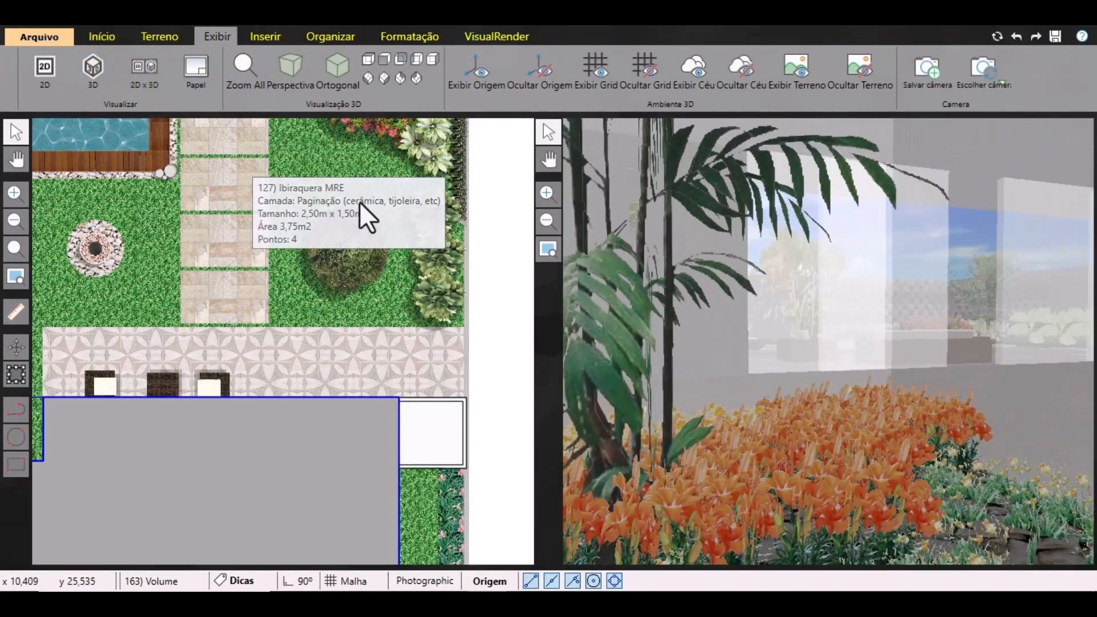
scroll(764, 434, "up", 3)
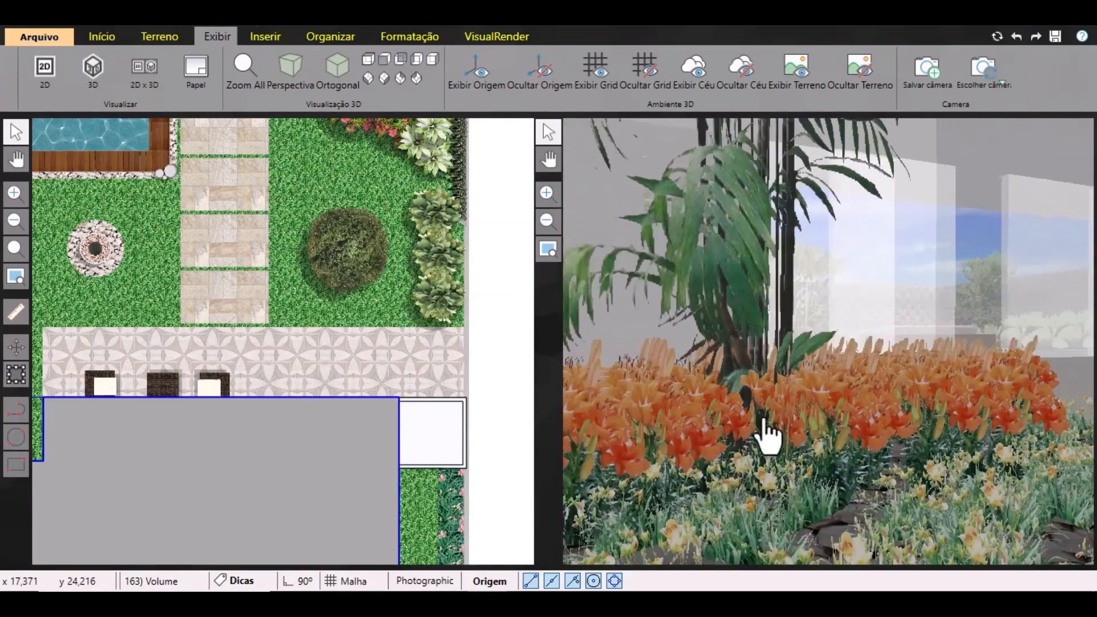
mouse_move(764, 420)
middle_mouse_down()
mouse_move(755, 437)
mouse_move(757, 428)
middle_mouse_up()
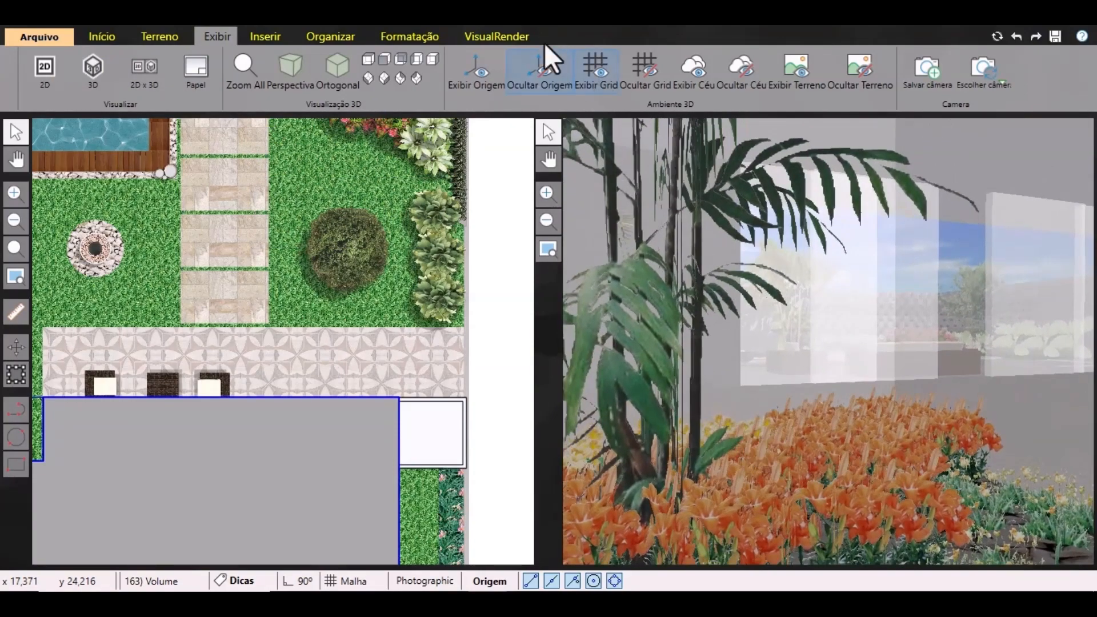
left_click(503, 36)
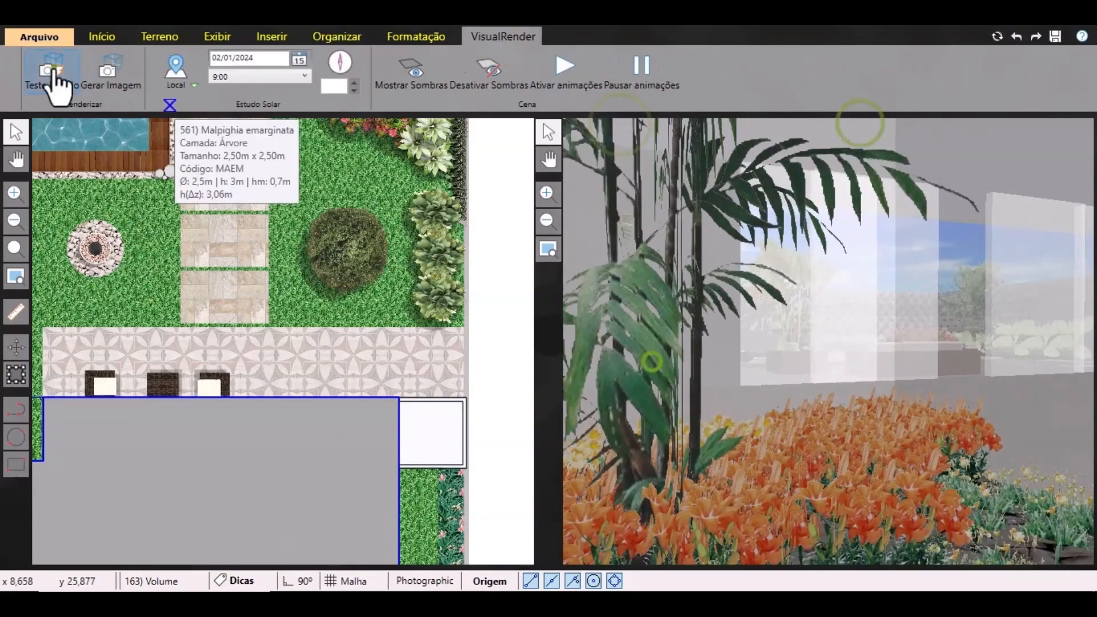
left_click(50, 69)
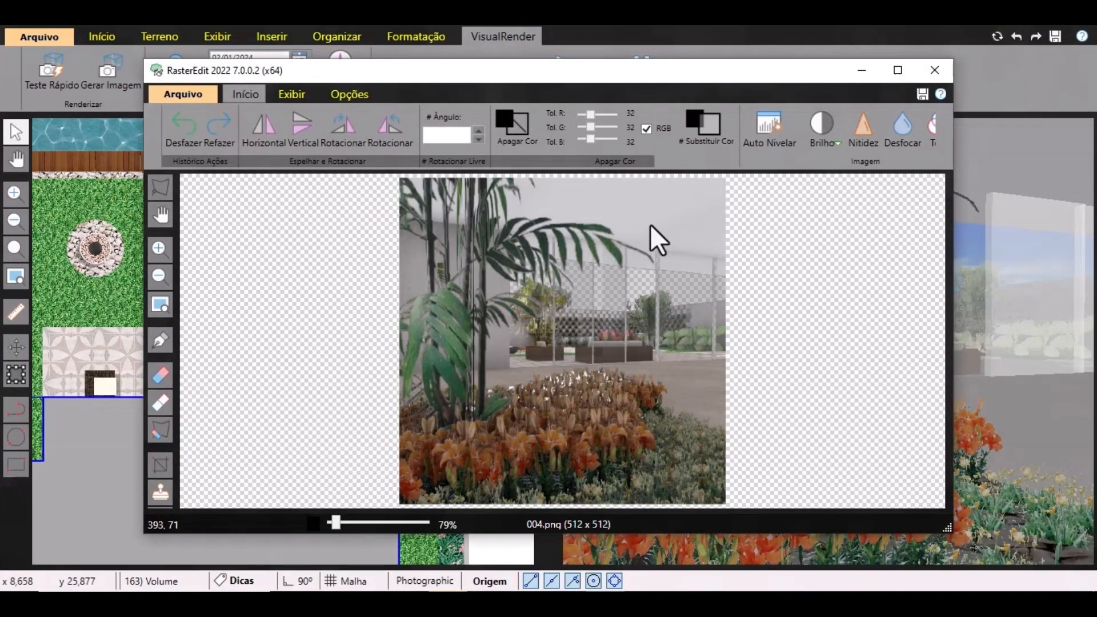
Maximize the rendered indoor garden image, save it as 02 in PNG format on the desktop, and close RasterEdit.
left_click(897, 70)
left_click_drag(919, 101, 1065, 108)
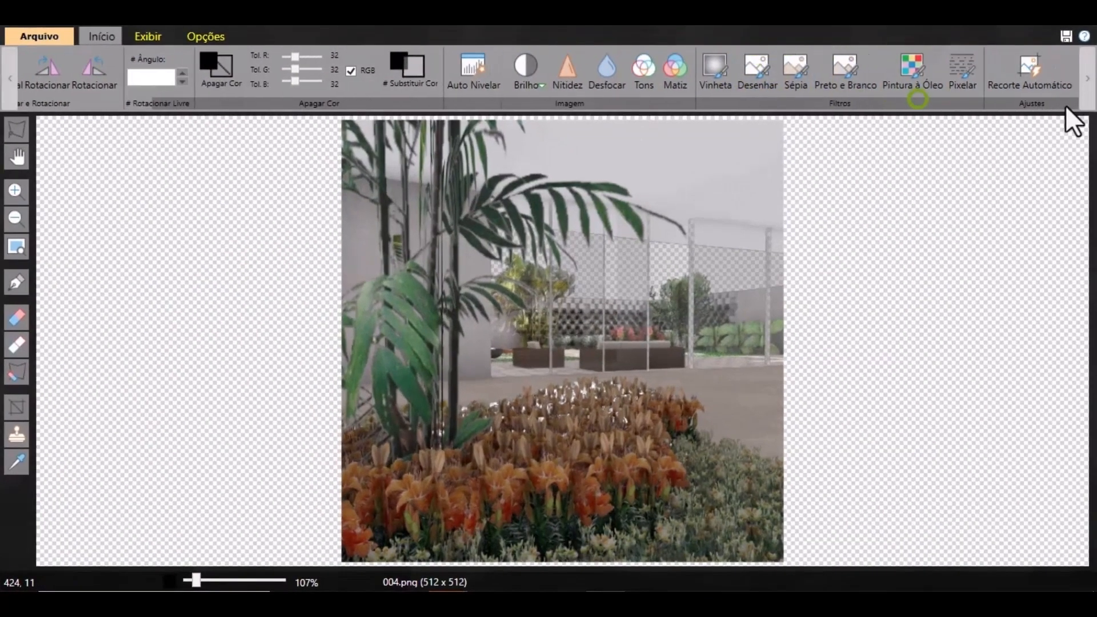
left_click(22, 40)
left_click(100, 177)
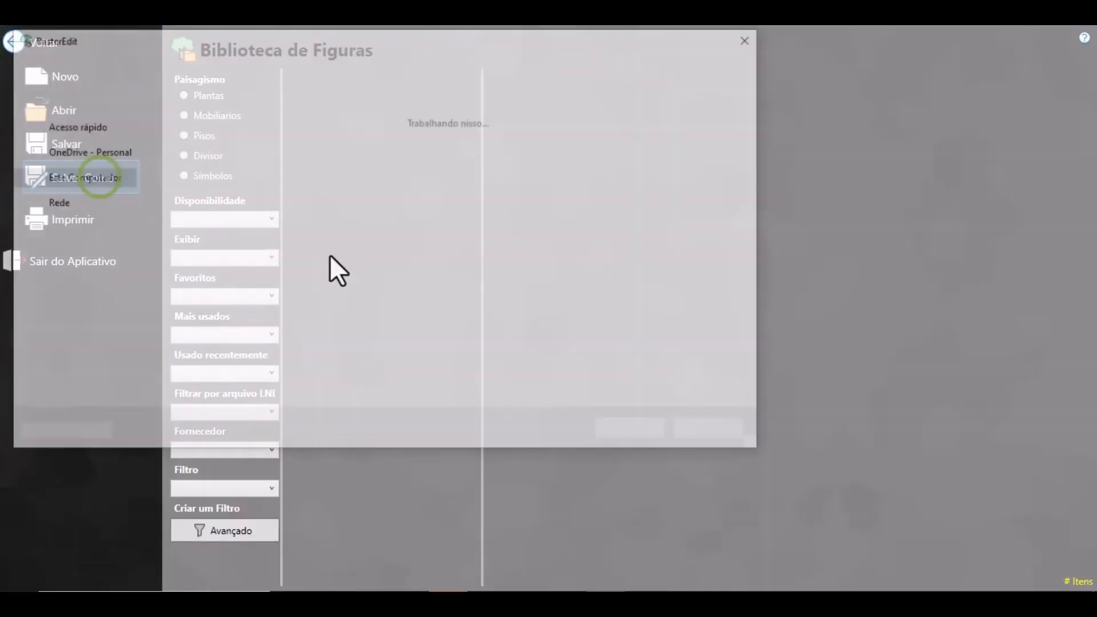
left_click(178, 375)
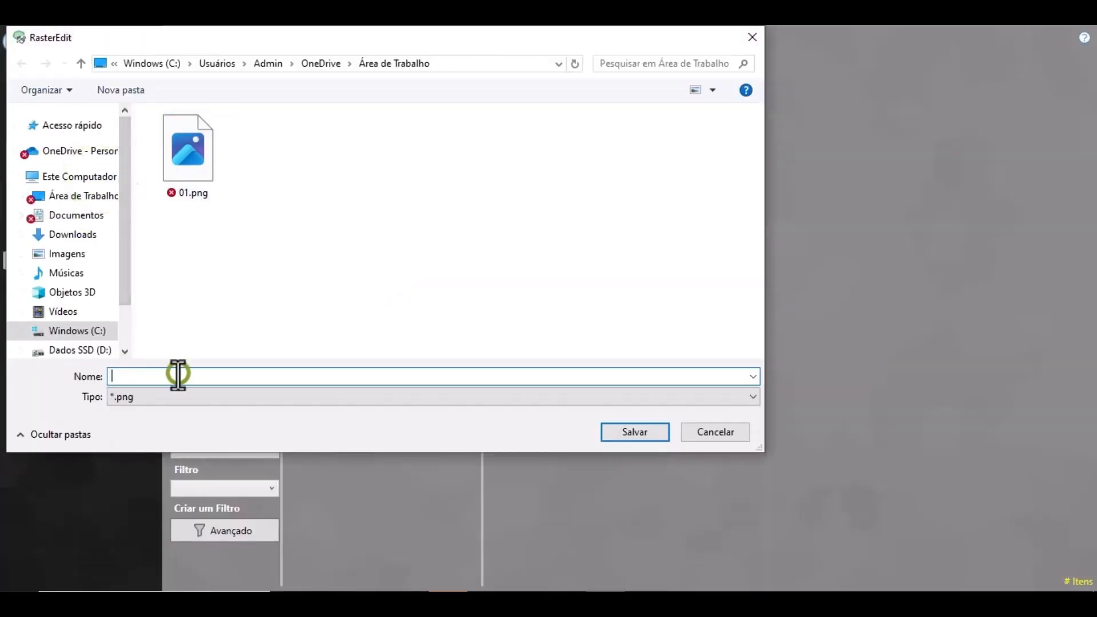
type("02")
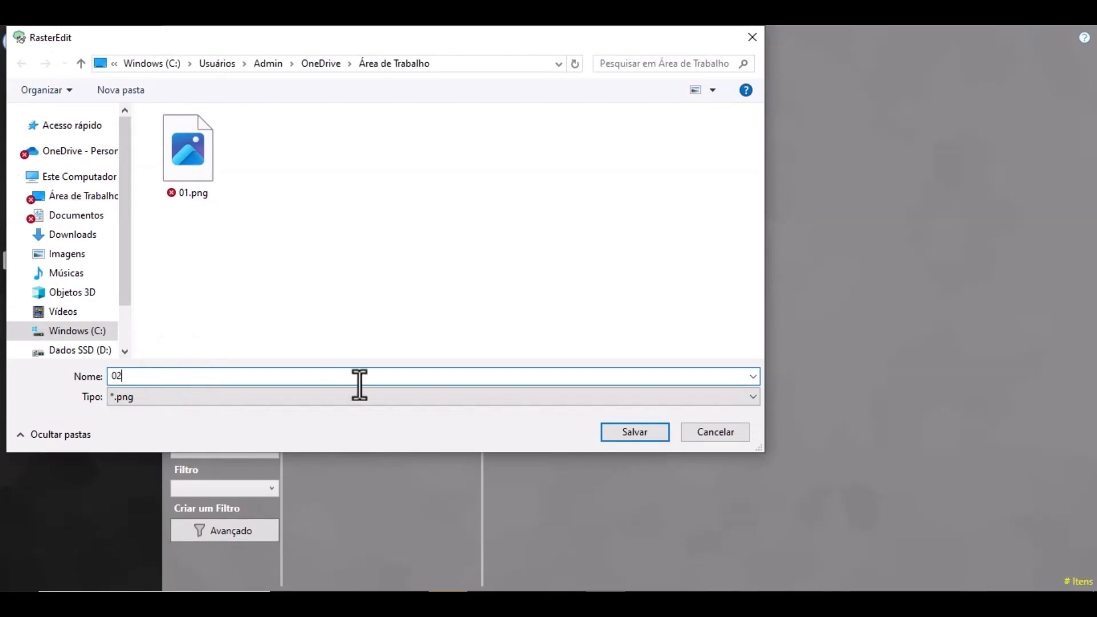
left_click(630, 435)
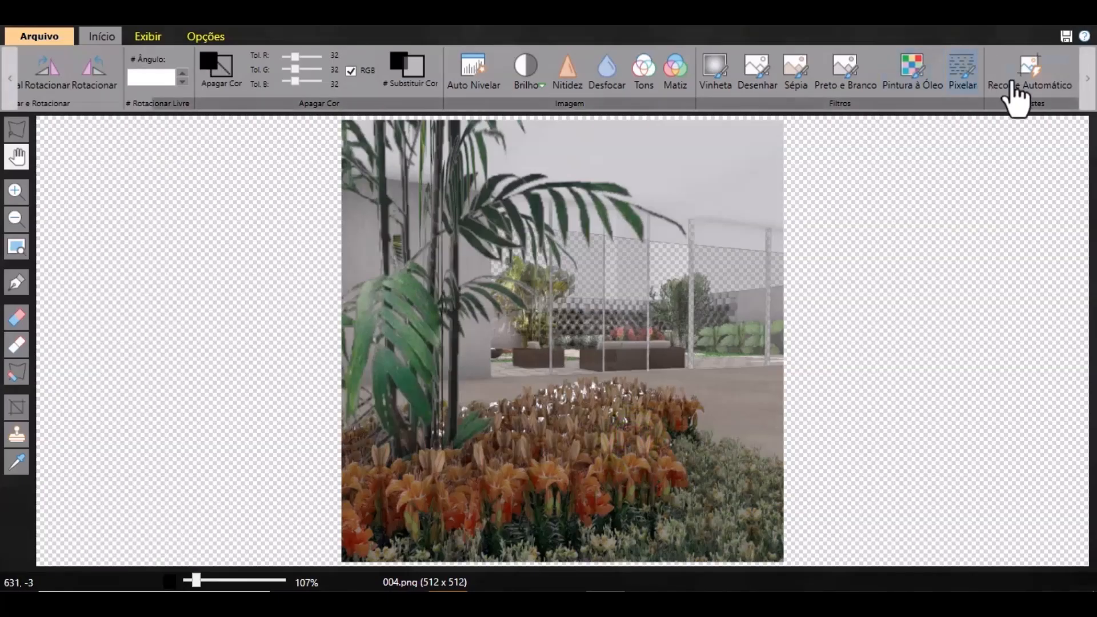
left_click(1085, 17)
left_click(563, 362)
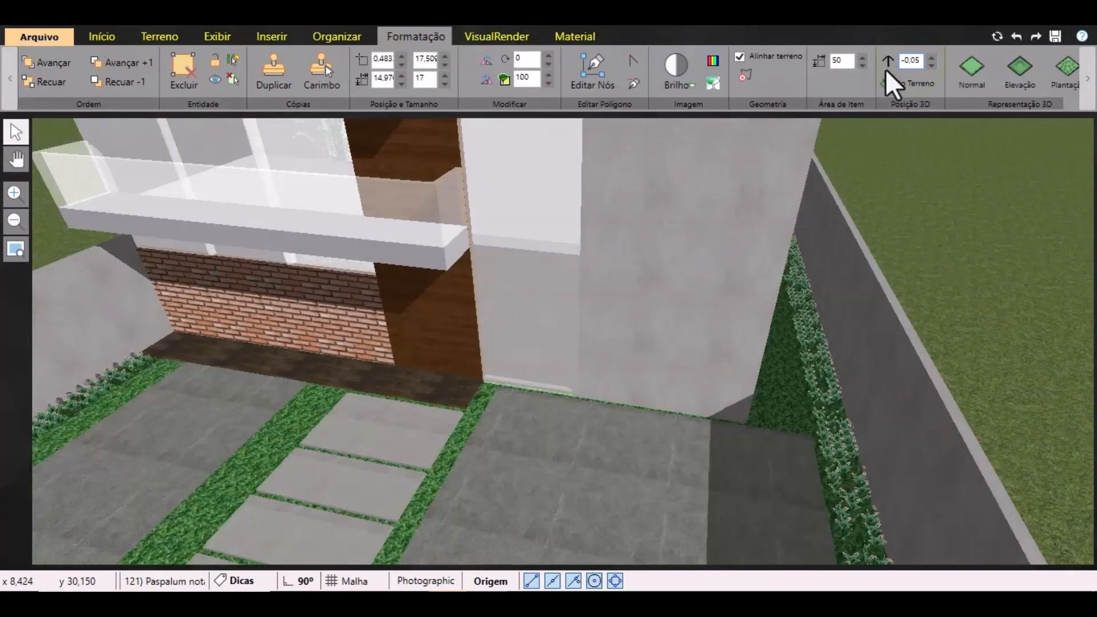
Inspect the front facade in 3D, then show the 2D plan beside it and focus on the front garden strips.
left_click_drag(1009, 267, 903, 338)
scroll(708, 411, "down", 3)
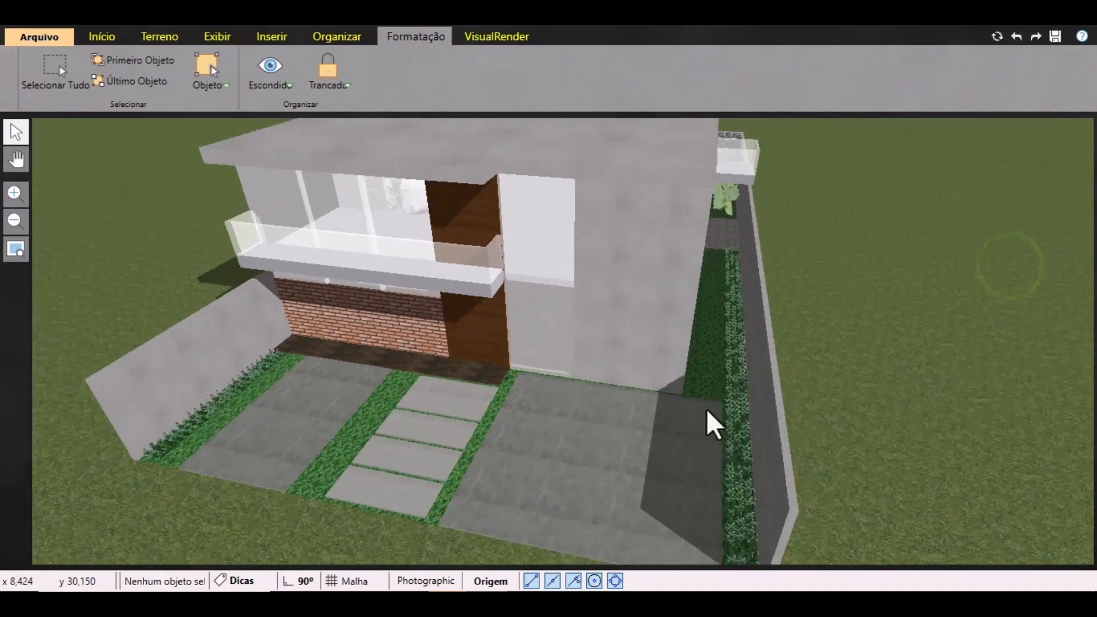
middle_click_drag(709, 450, 313, 400)
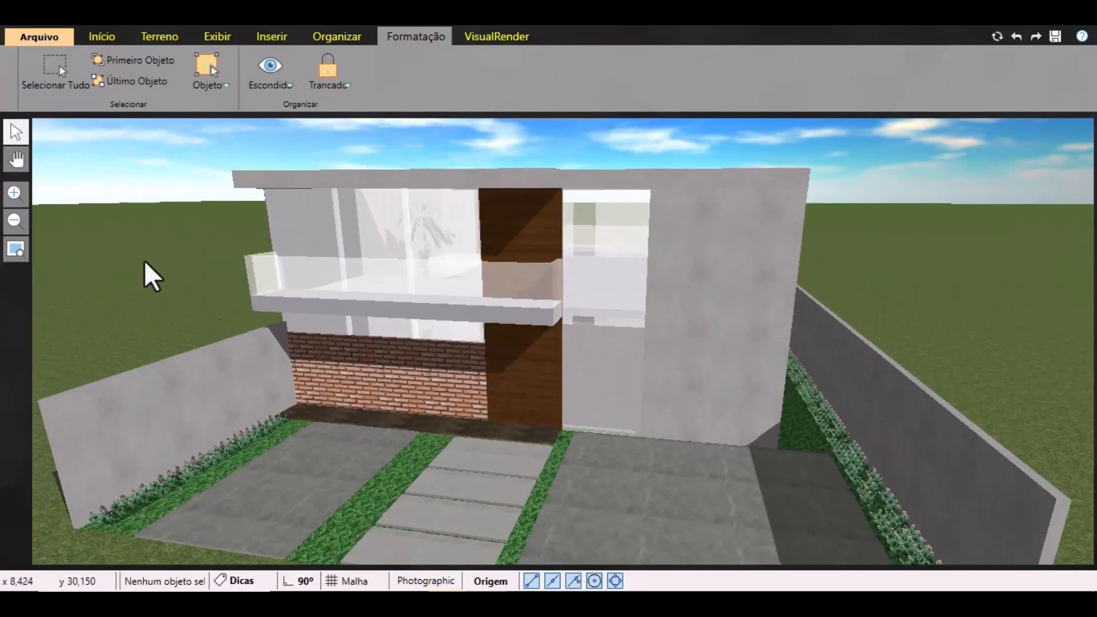
left_click(97, 38)
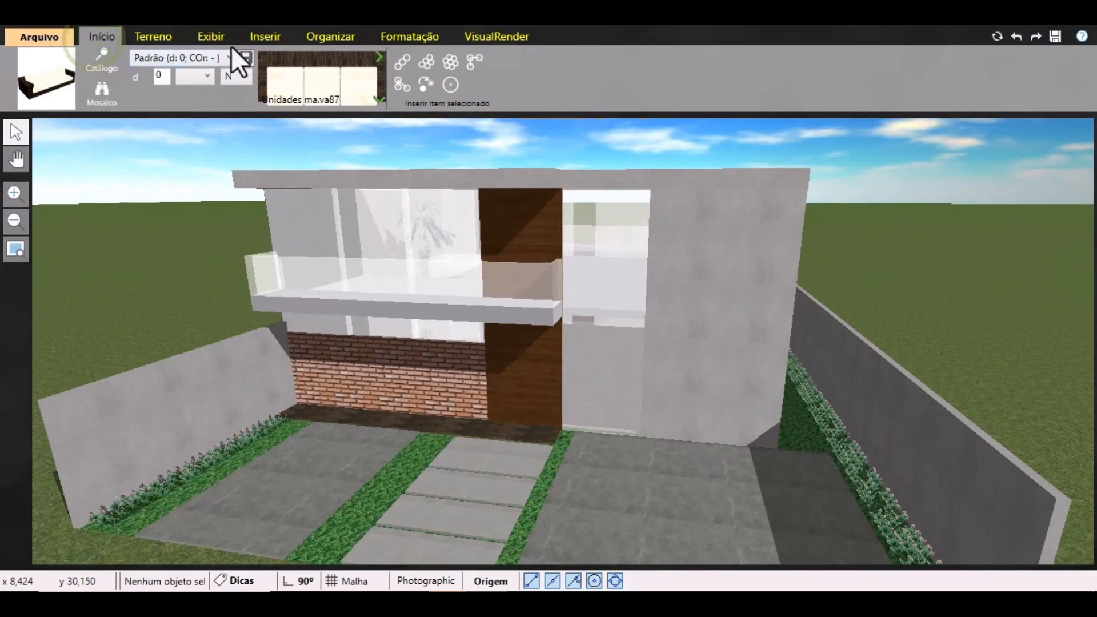
left_click(205, 39)
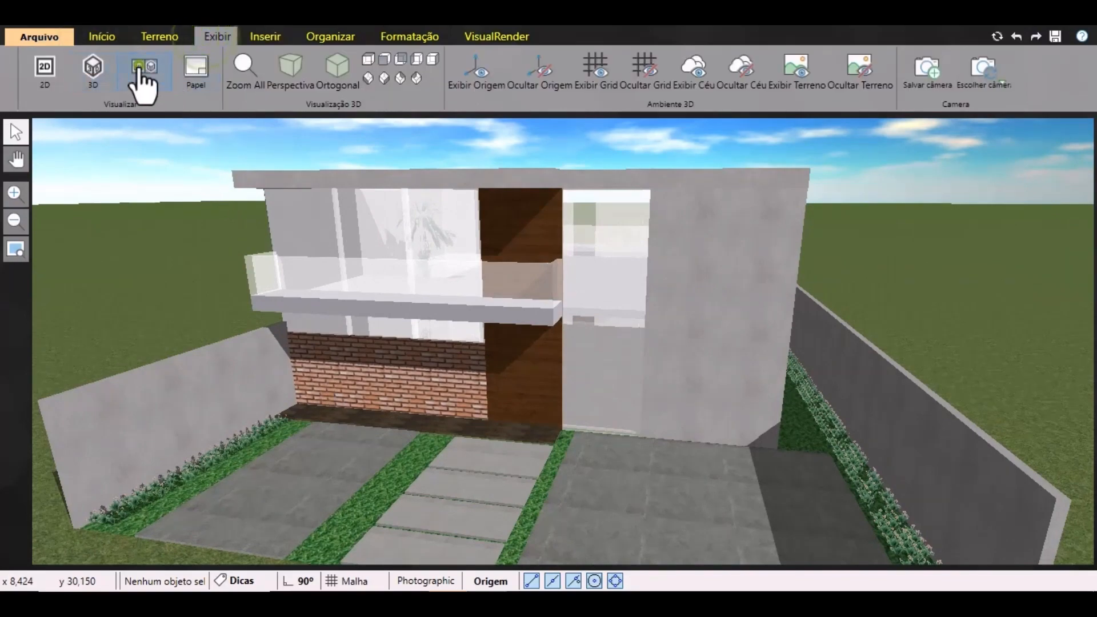
left_click(144, 69)
scroll(343, 343, "down", 2)
scroll(309, 392, "up", 6)
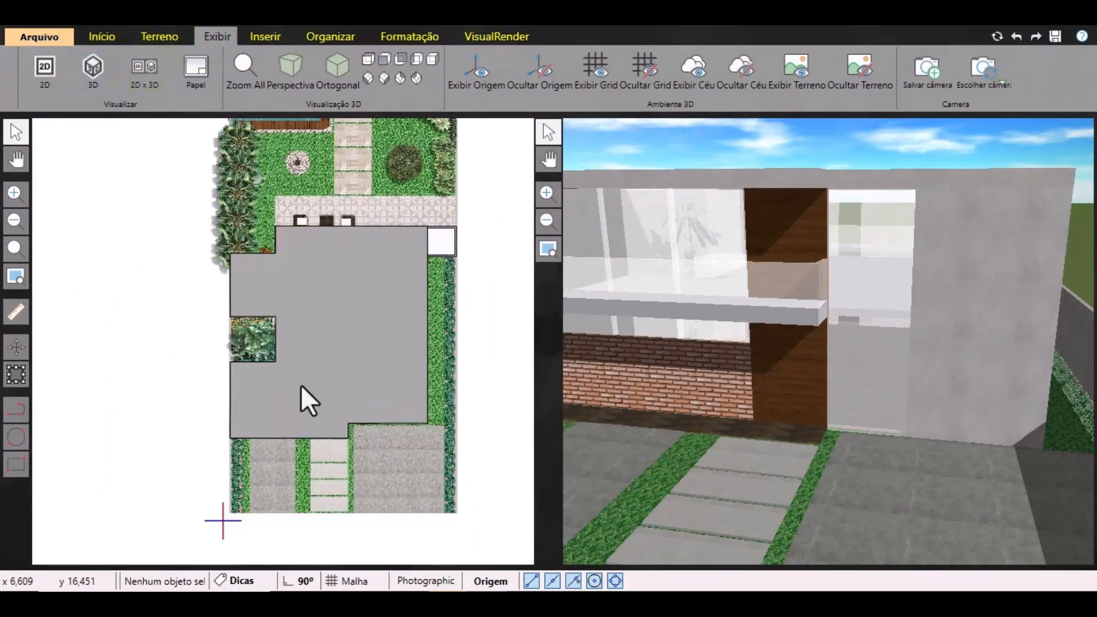
middle_click_drag(227, 509, 187, 498)
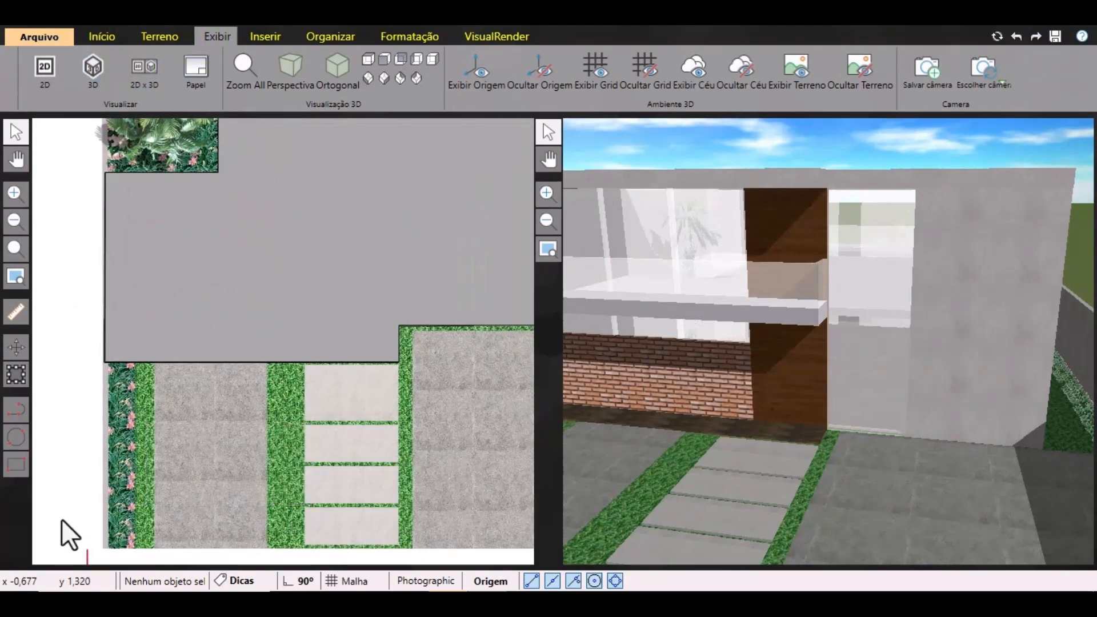
Search the plant catalogue for "sysc" and choose the Syagrus schizophylla palm for insertion.
left_click(98, 34)
left_click(70, 100)
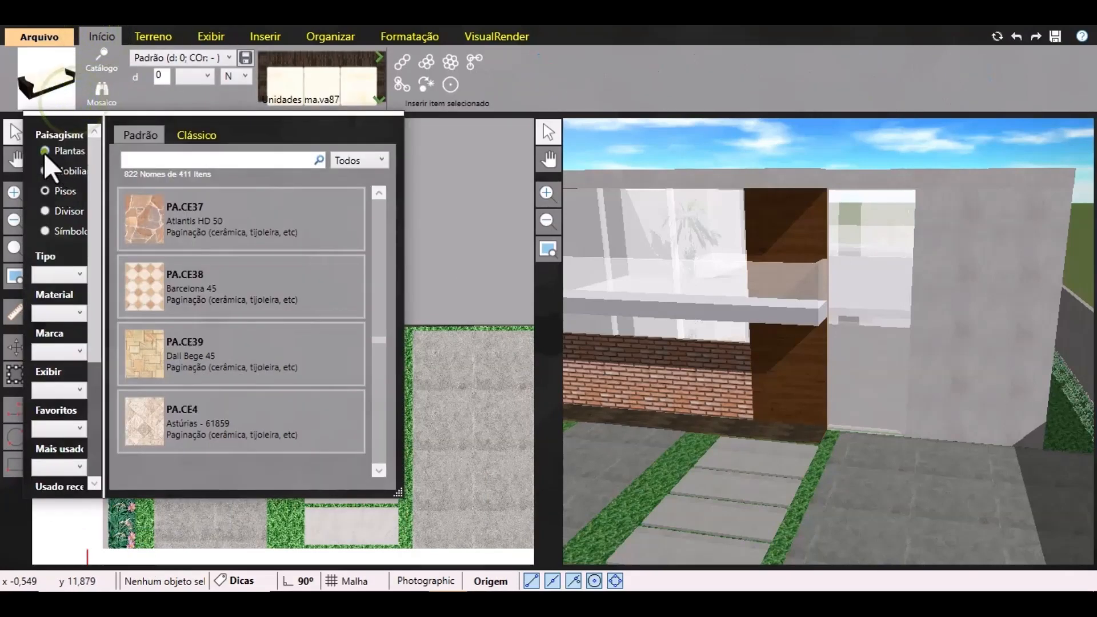
type("artr")
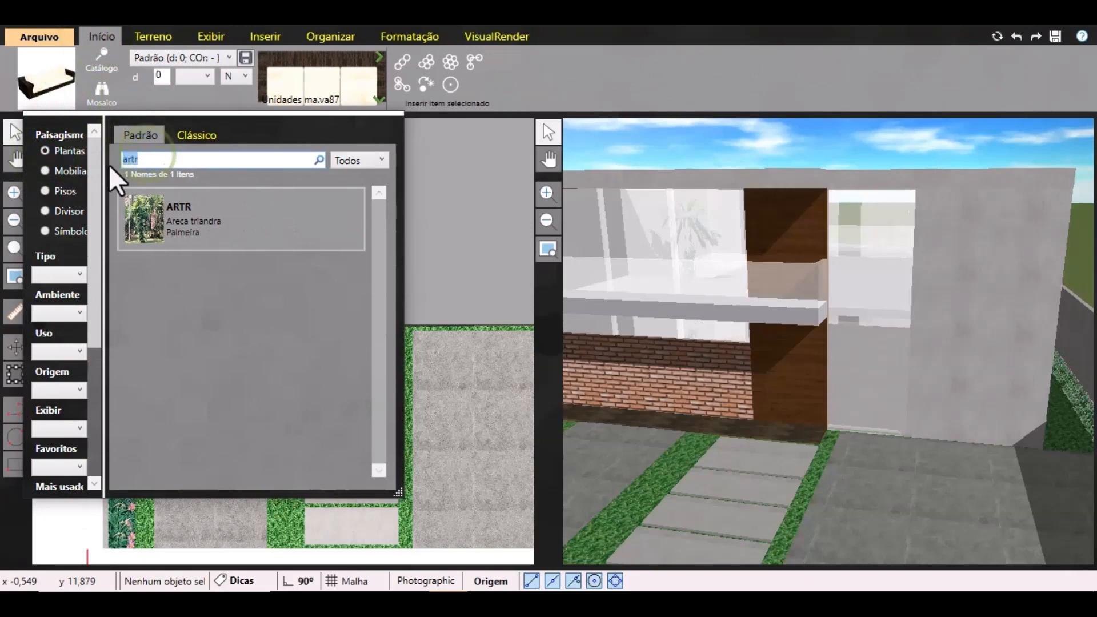
type("sysc")
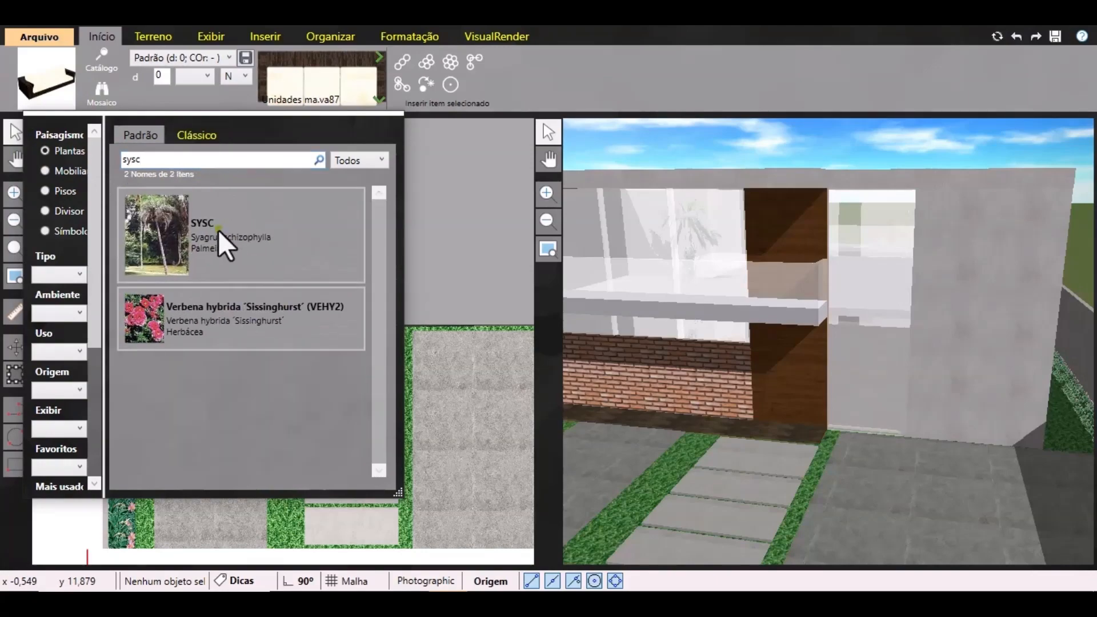
left_click(218, 229)
Place three Syagrus schizophylla palms one by one in a row along the Hemerocallis strip beside the front paving.
scroll(115, 414, "down", 2)
scroll(135, 502, "up", 2)
scroll(118, 459, "up", 2)
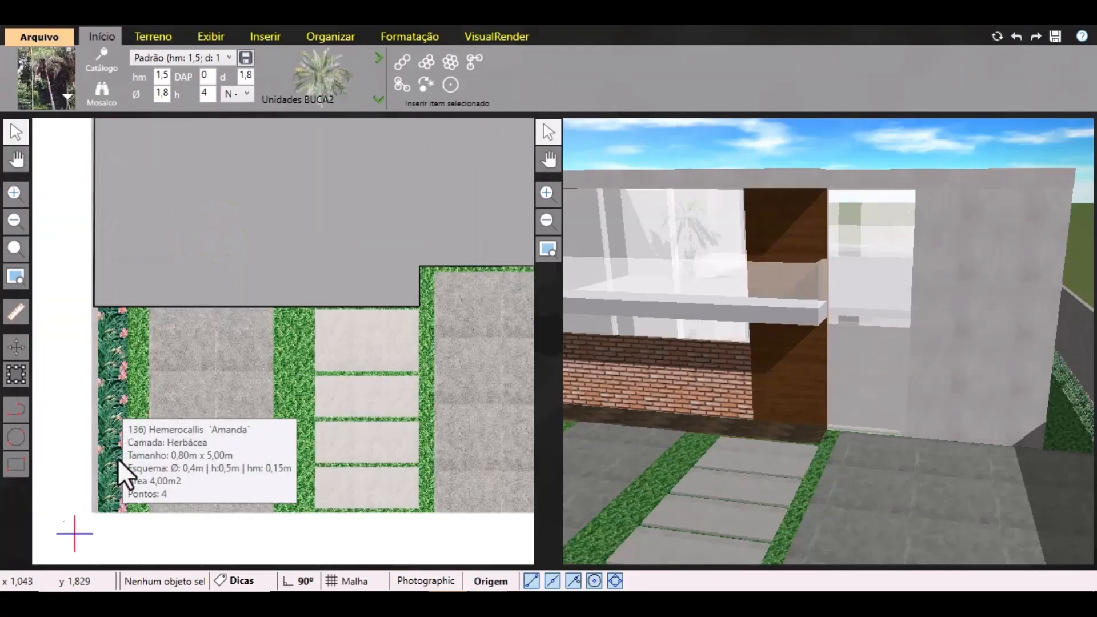
left_click(451, 85)
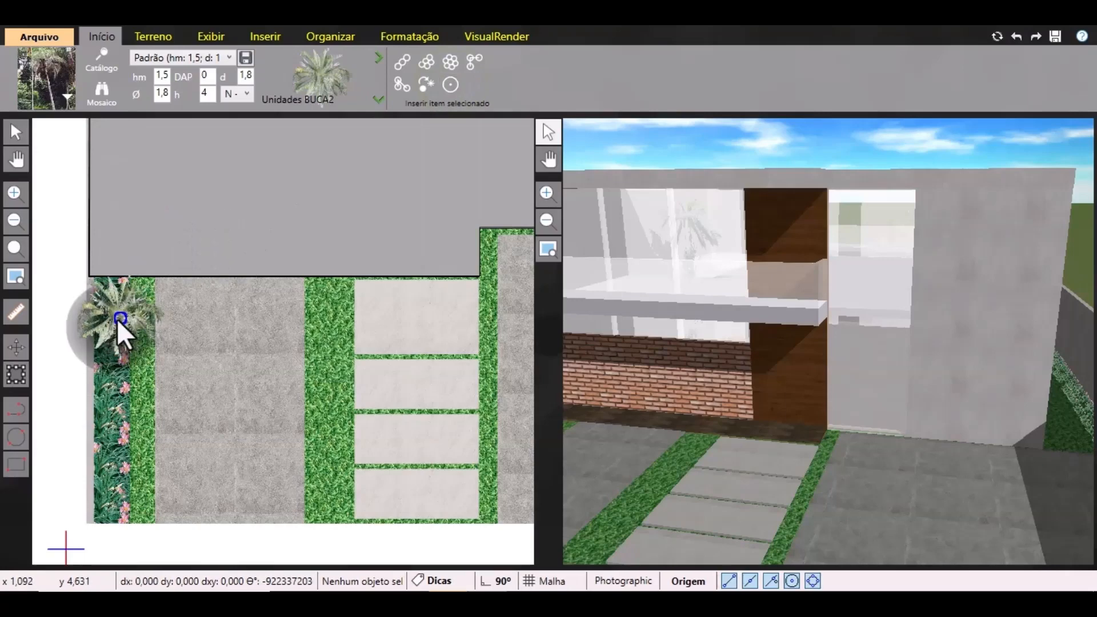
left_click(117, 345)
left_click(452, 85)
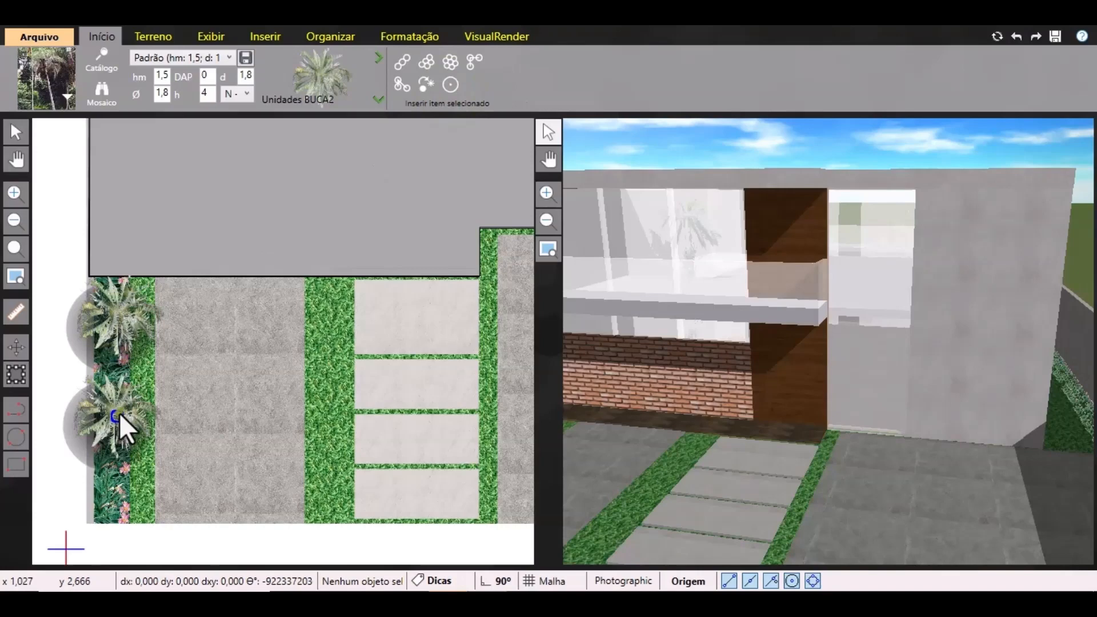
left_click(119, 413)
left_click(452, 85)
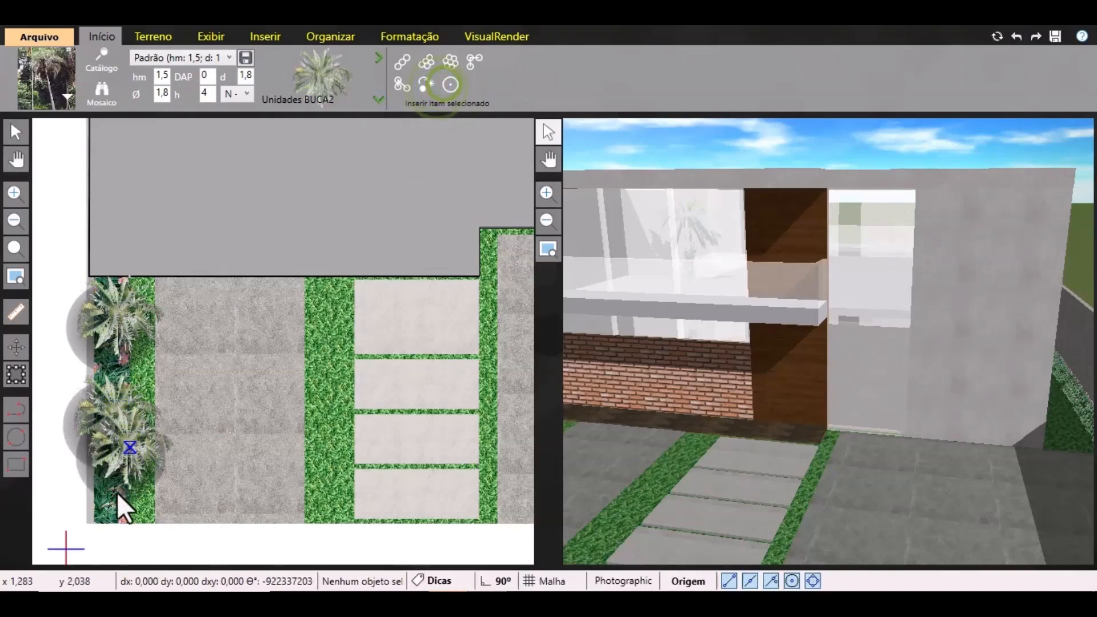
left_click(120, 492)
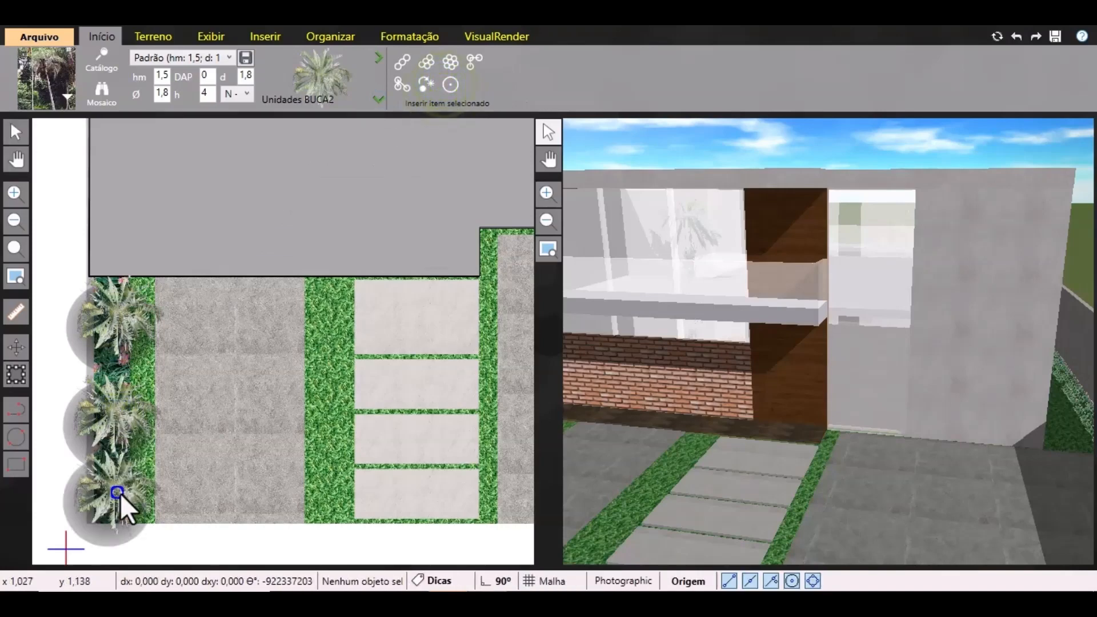
Select the middle palm of the row and nudge it slightly toward the house.
left_click(16, 132)
left_click(126, 381)
key("Up")
key("Up")
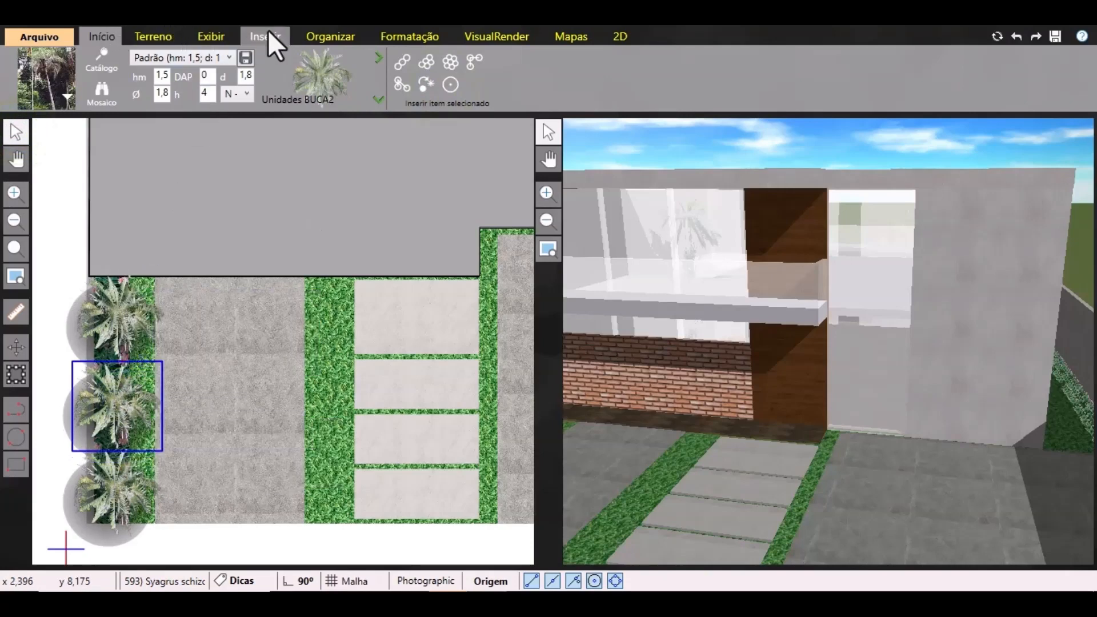
Extend the selection to all three Syagrus palms and give them the Detalhado 2D shadow.
left_click(400, 37)
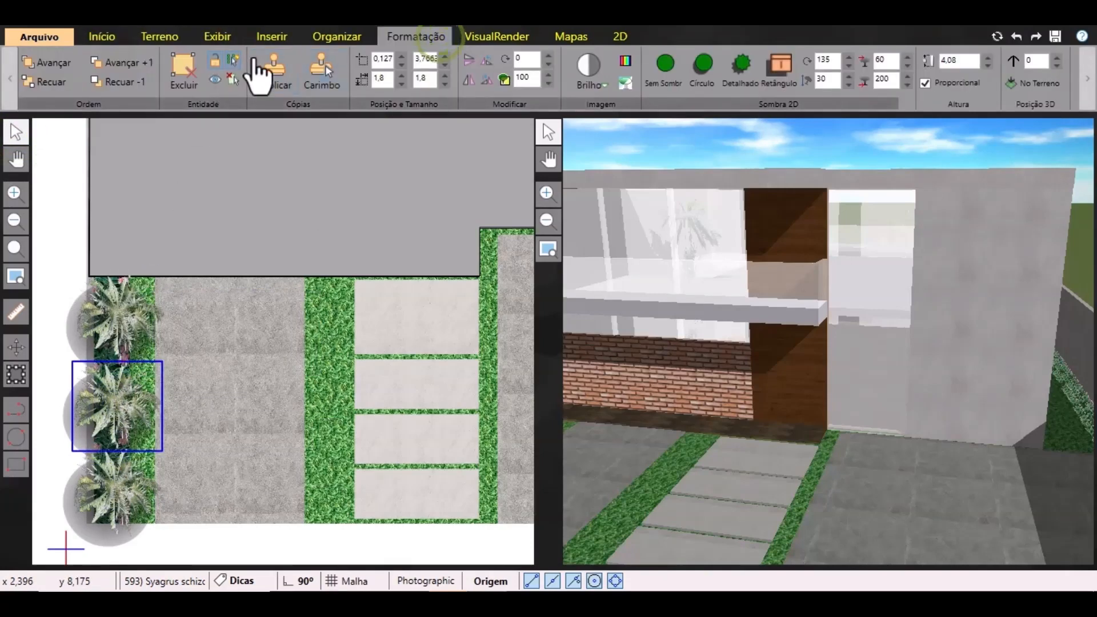
left_click(234, 59)
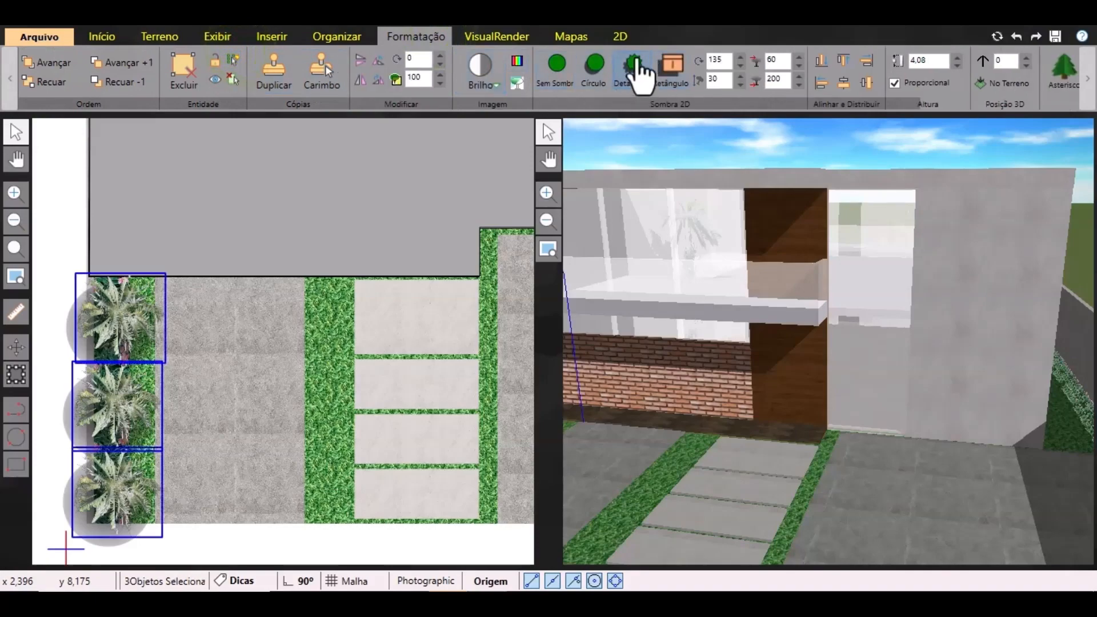
left_click(641, 76)
Deselect the palms, search the plant catalogue for "euja" and choose the shrub EUJA2, Euonymus japonicus 'Aureus'.
scroll(46, 378, "down", 3)
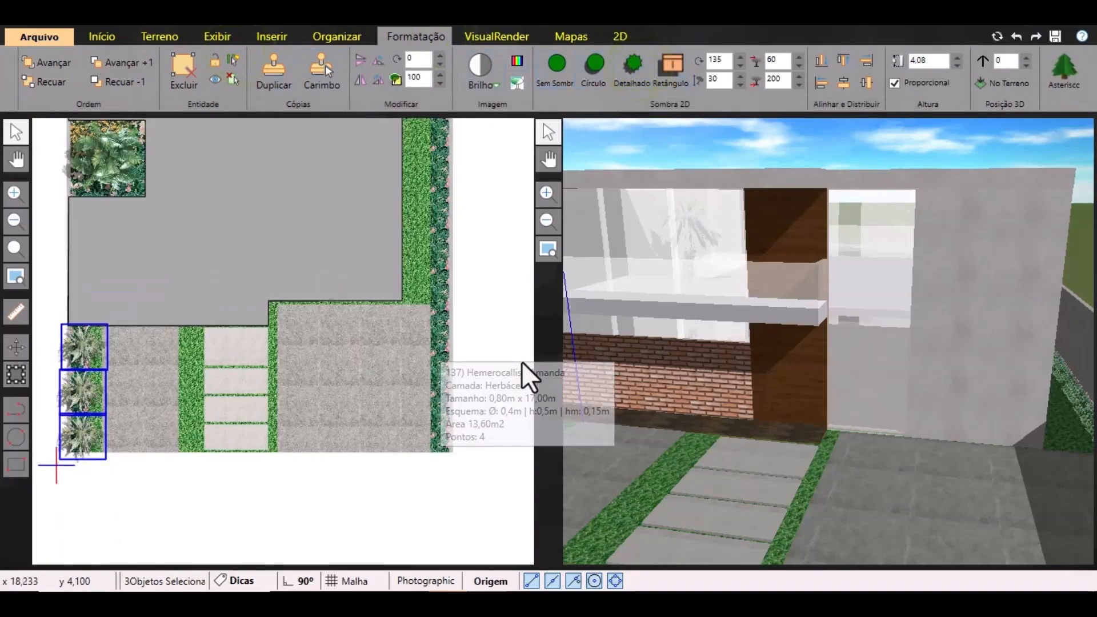
middle_click_drag(485, 364, 343, 485)
scroll(257, 404, "down", 2)
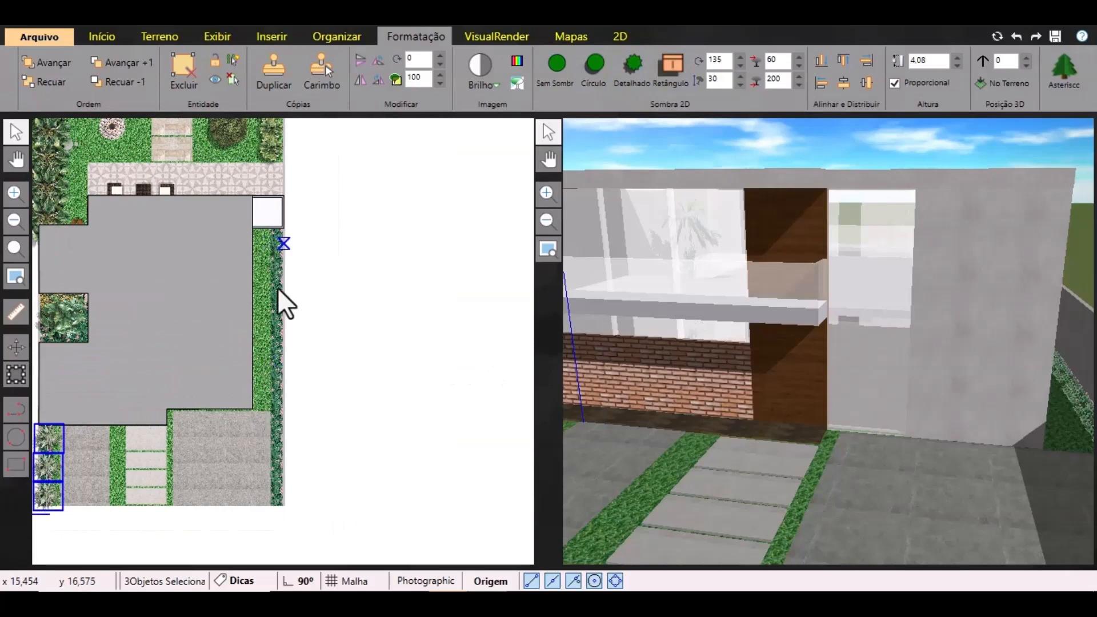
left_click(341, 276)
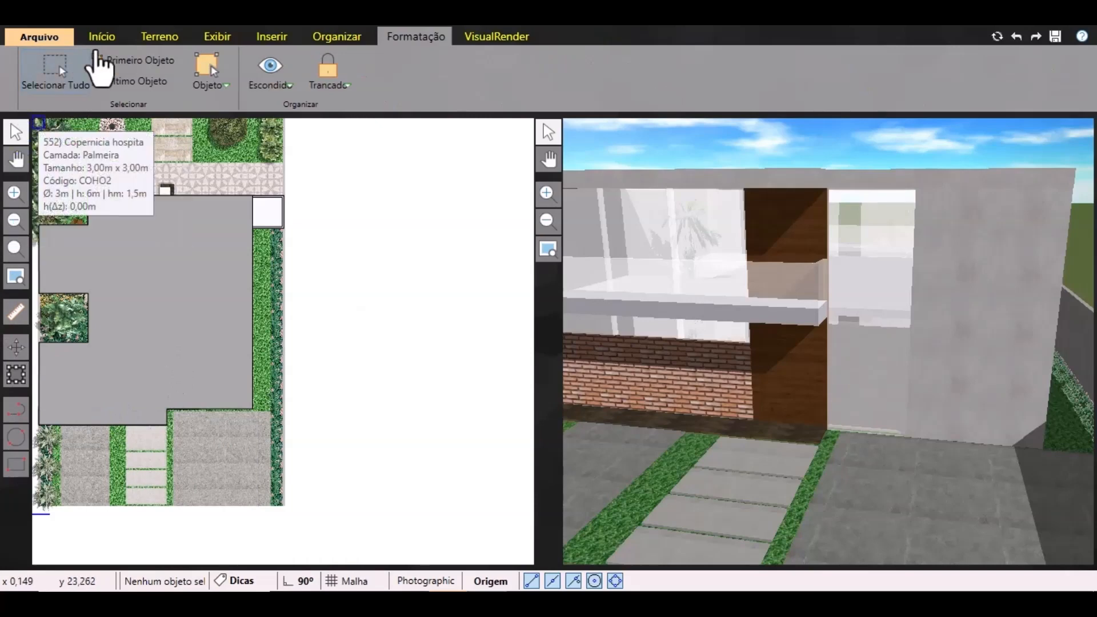
left_click(103, 36)
left_click(64, 90)
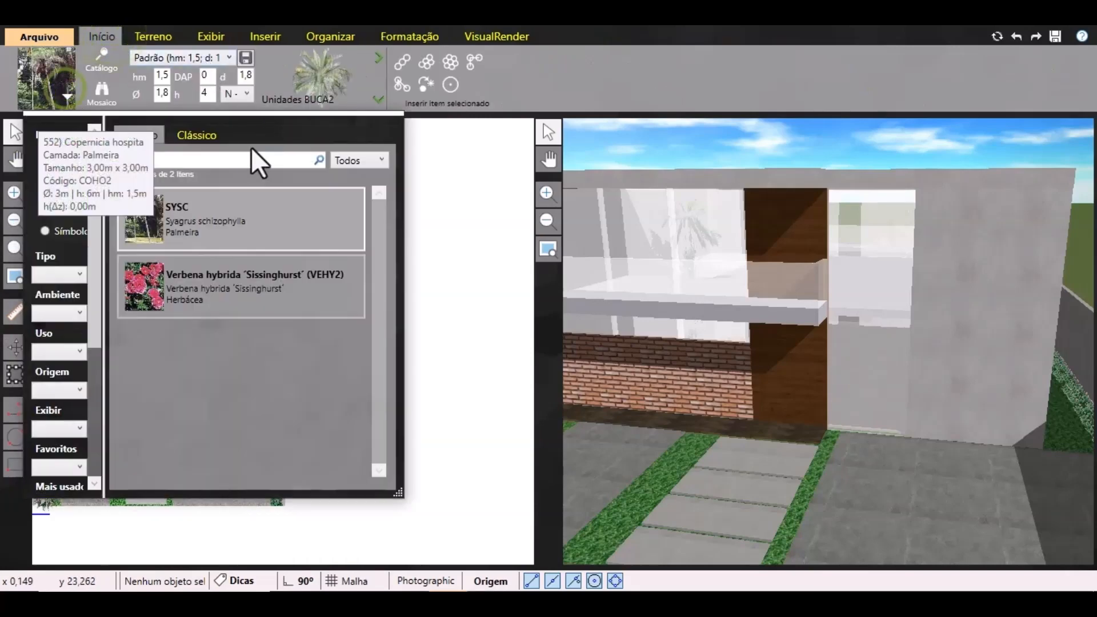
left_click(197, 161)
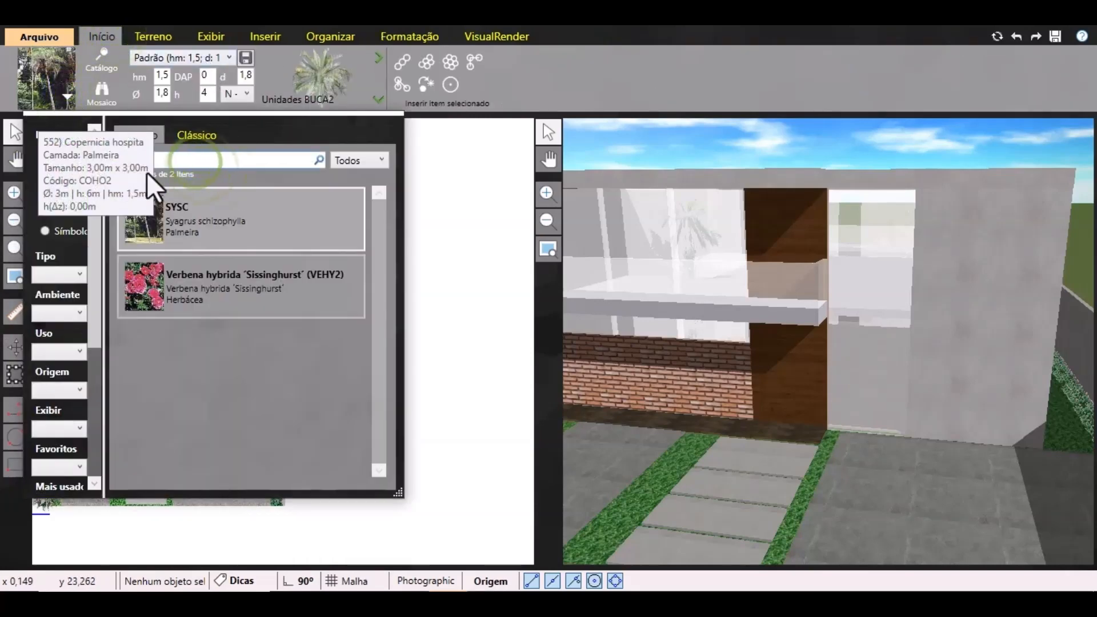
type("euja")
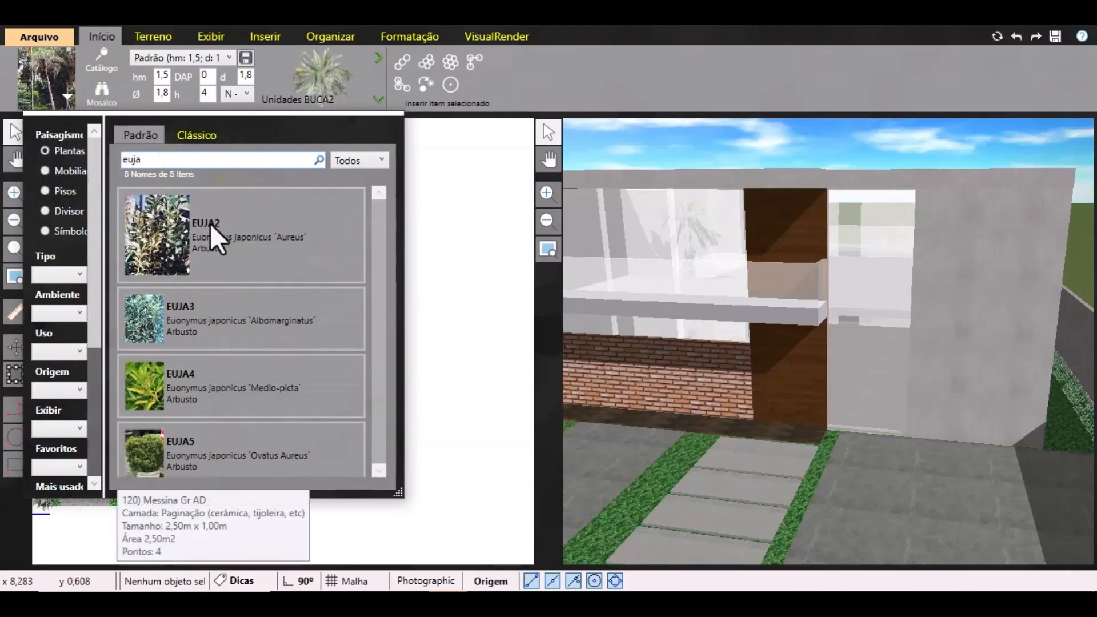
left_click(212, 225)
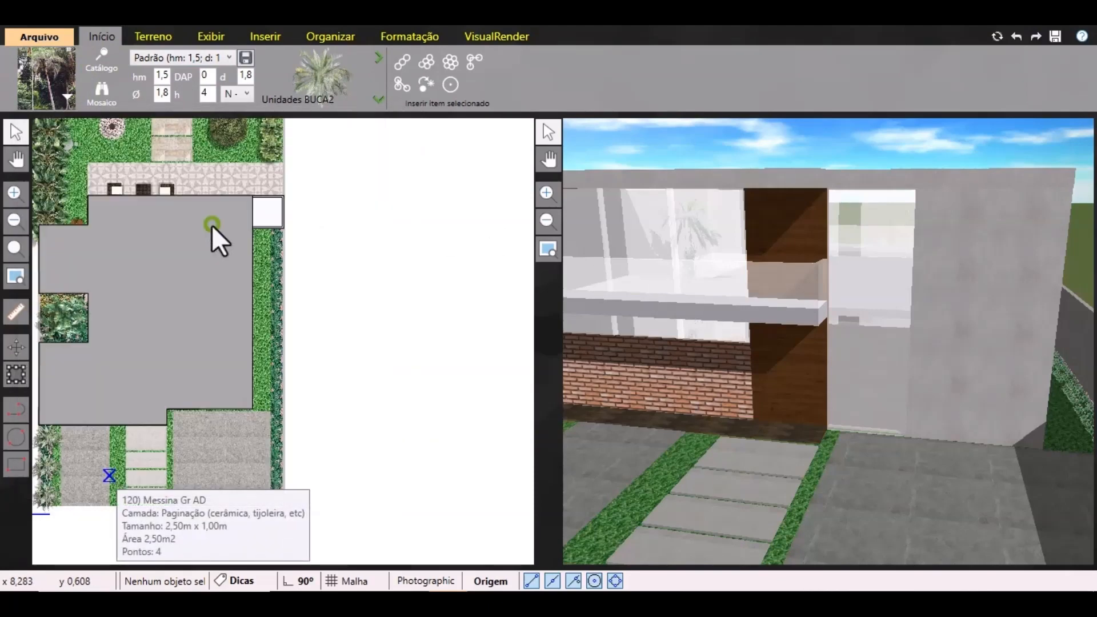
Switch the Euonymus to the Unidades representation, start inserting it in a row and set its spacing d to 1.
left_click(378, 101)
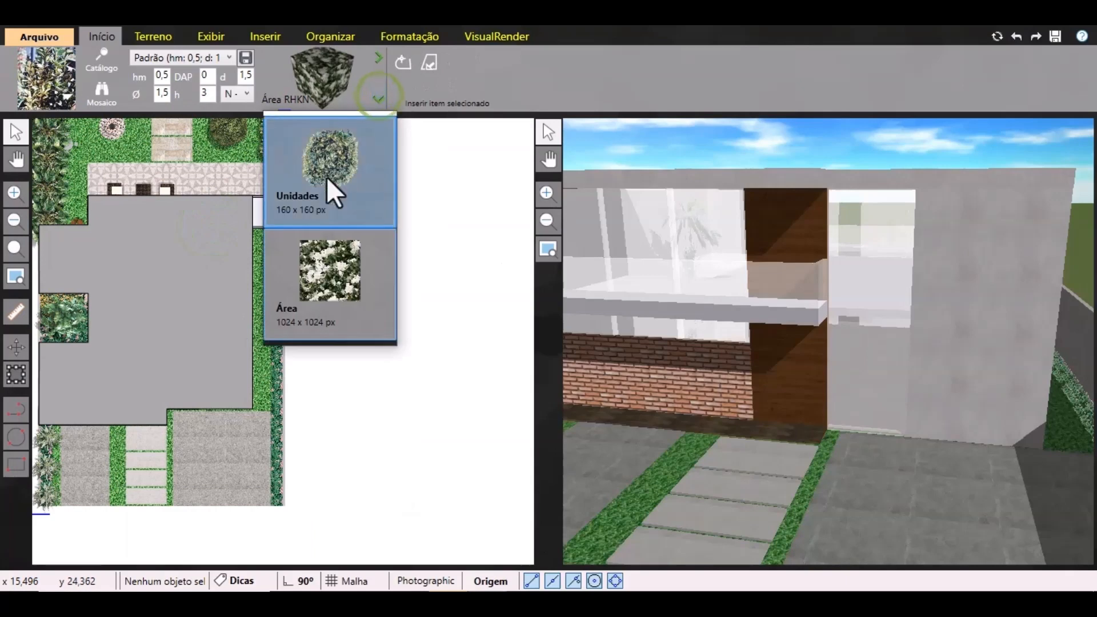
left_click(330, 181)
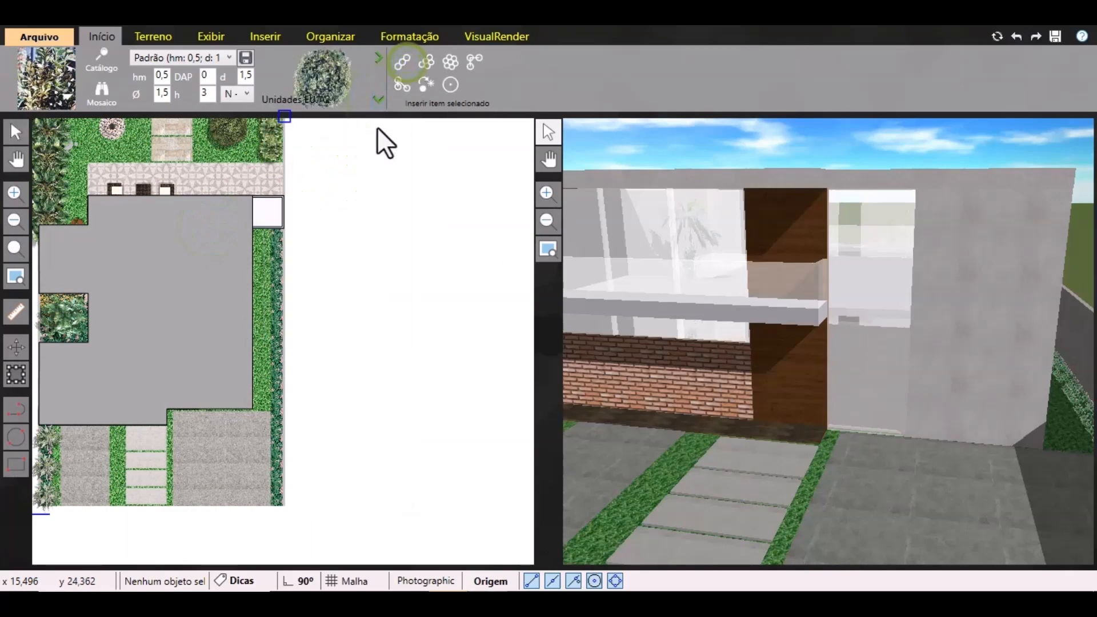
left_click(245, 77)
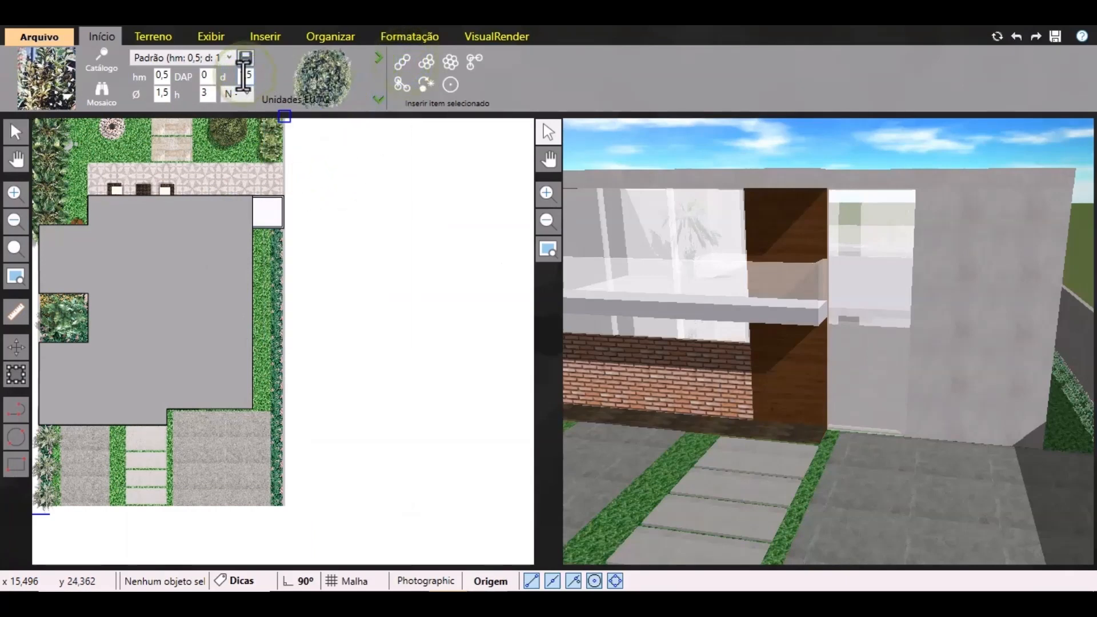
type("1")
Plant a straight row of Euonymus shrubs along the side Hemerocallis strip, from the small white block to the front edge of the paving.
scroll(261, 223, "up", 5)
scroll(318, 245, "up", 2)
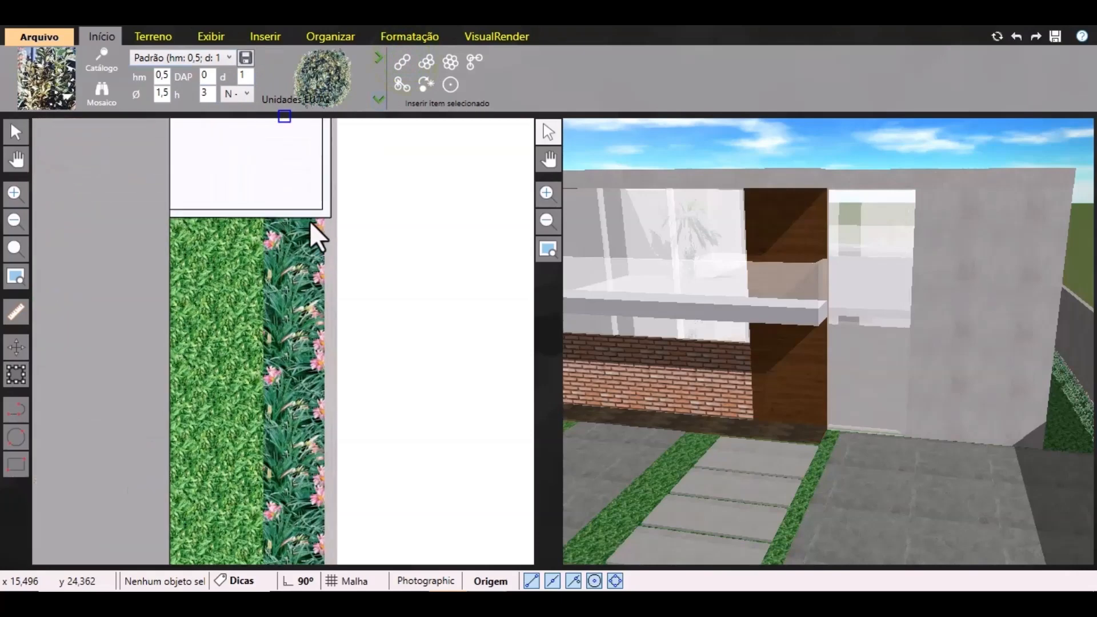
left_click(310, 224)
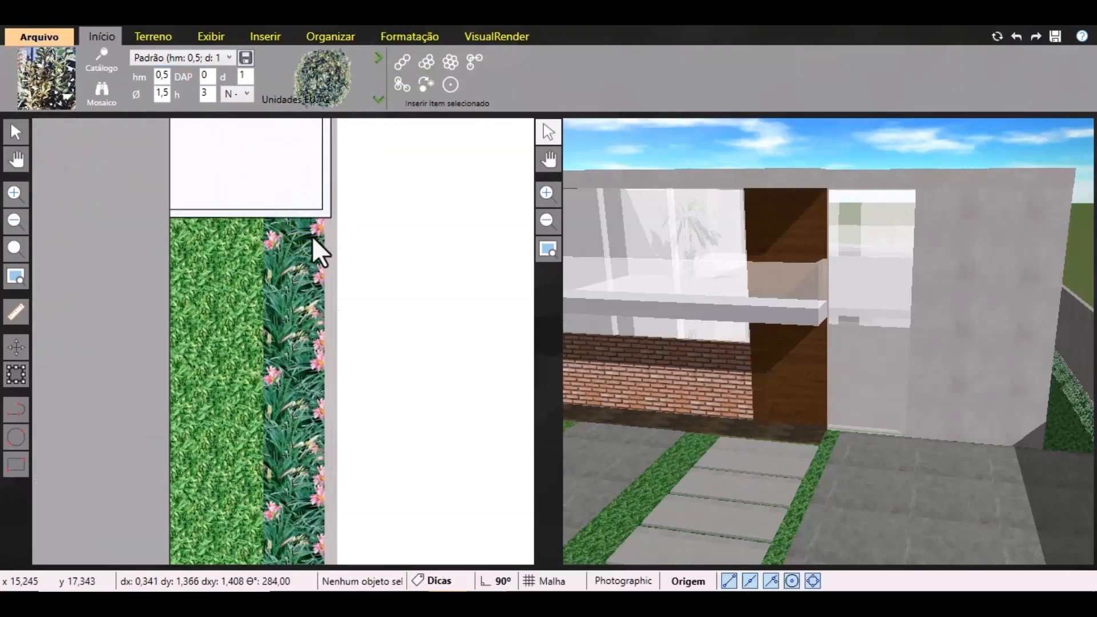
scroll(291, 346, "down", 2)
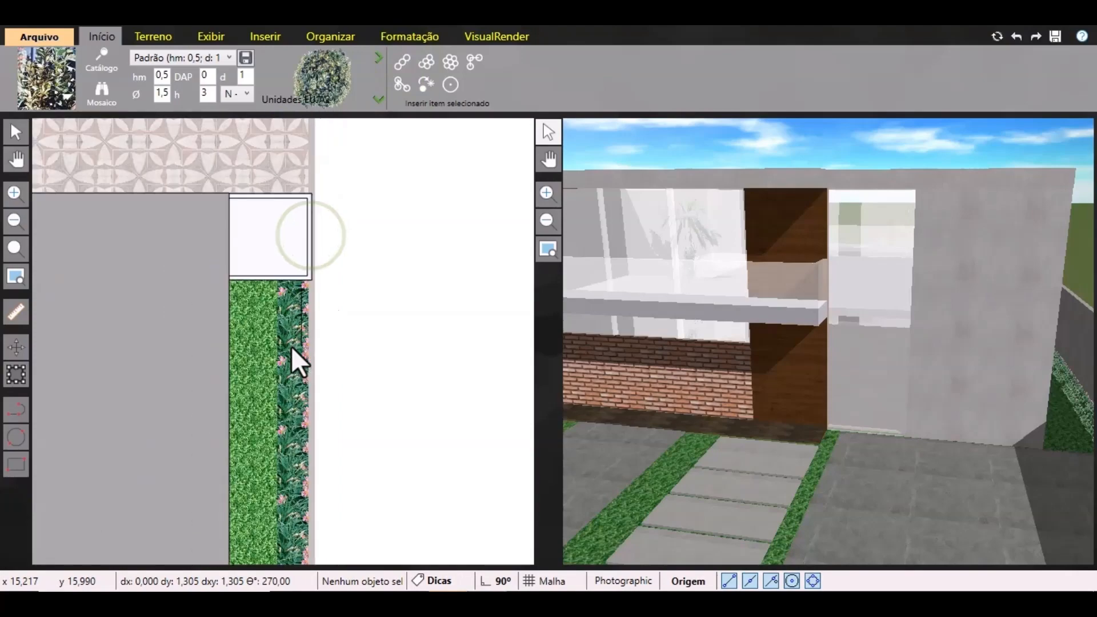
scroll(291, 346, "down", 3)
middle_click_drag(305, 477, 330, 212)
scroll(301, 481, "up", 3)
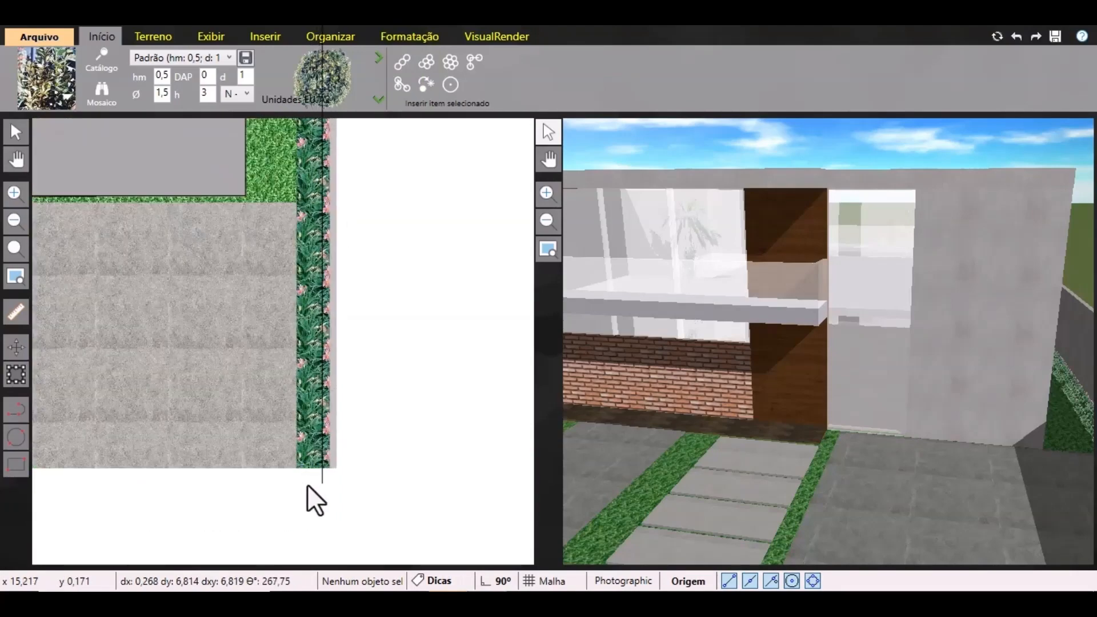
scroll(307, 485, "up", 2)
left_click(327, 454)
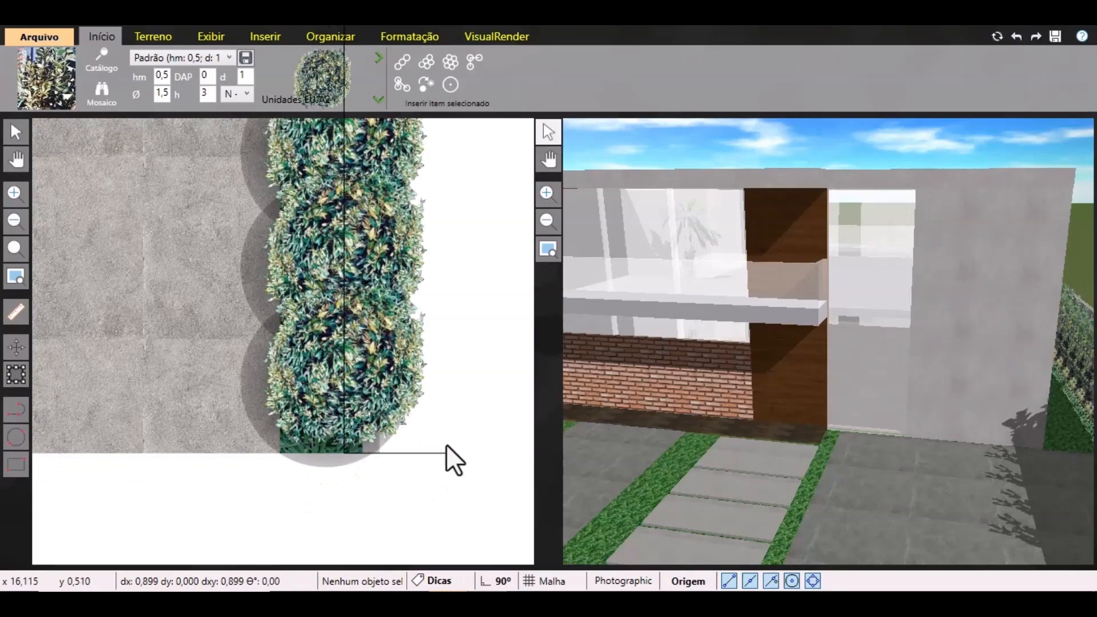
right_click(446, 445)
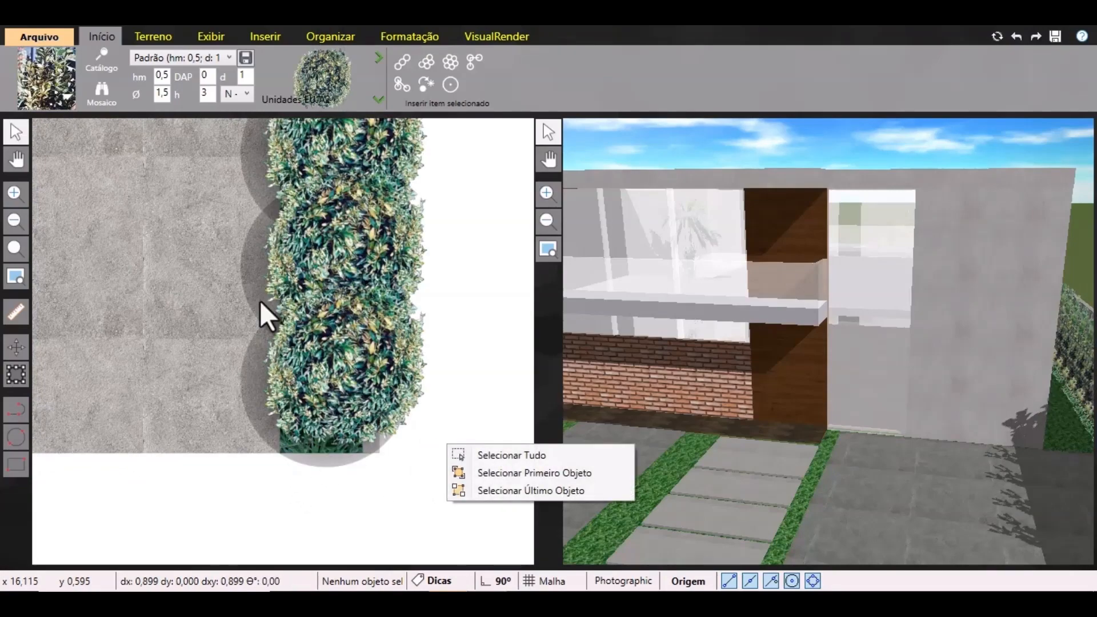
left_click(16, 159)
View the front facade in 3D, filter the catalogue's Símbolos by Veículos 3D and choose the Chevrolet S10 (V3D-5).
scroll(320, 293, "down", 5)
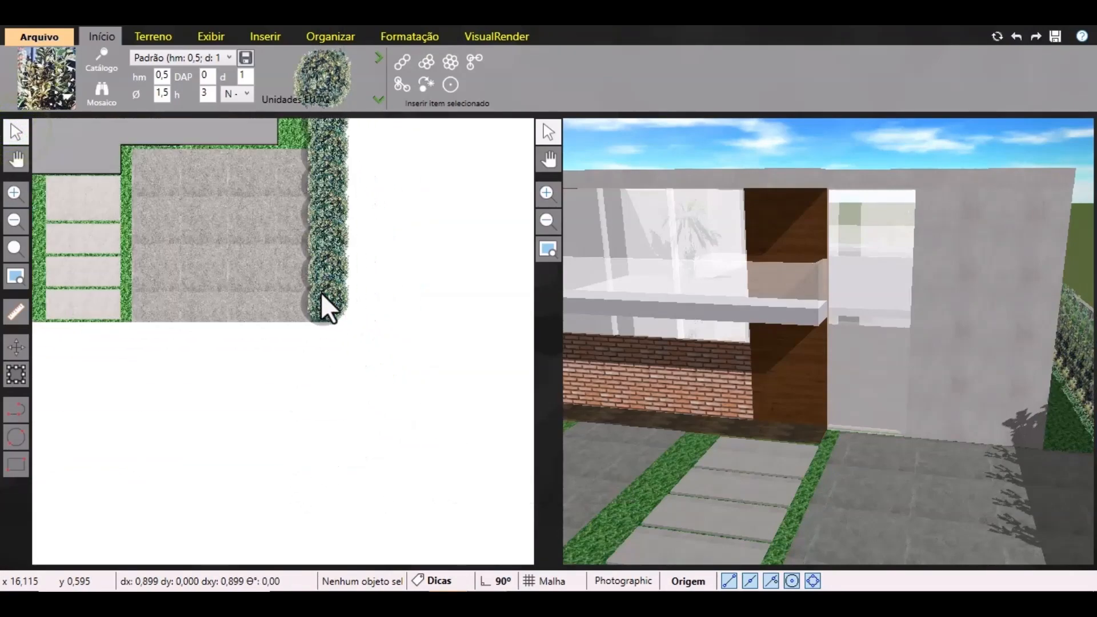
scroll(310, 160, "up", 3)
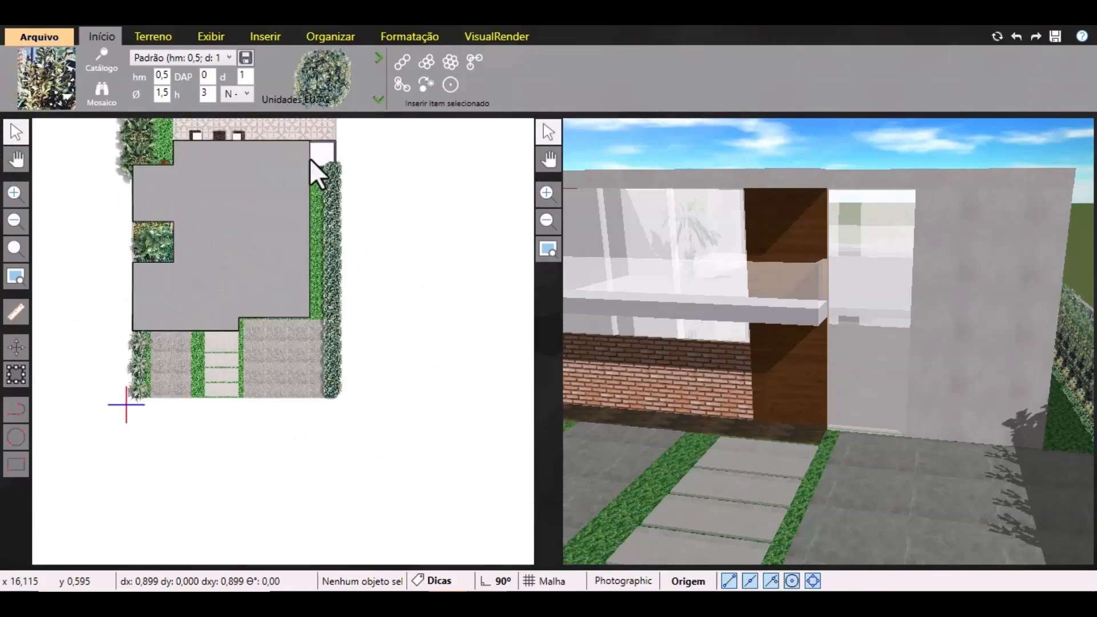
left_click_drag(1037, 437, 1018, 403)
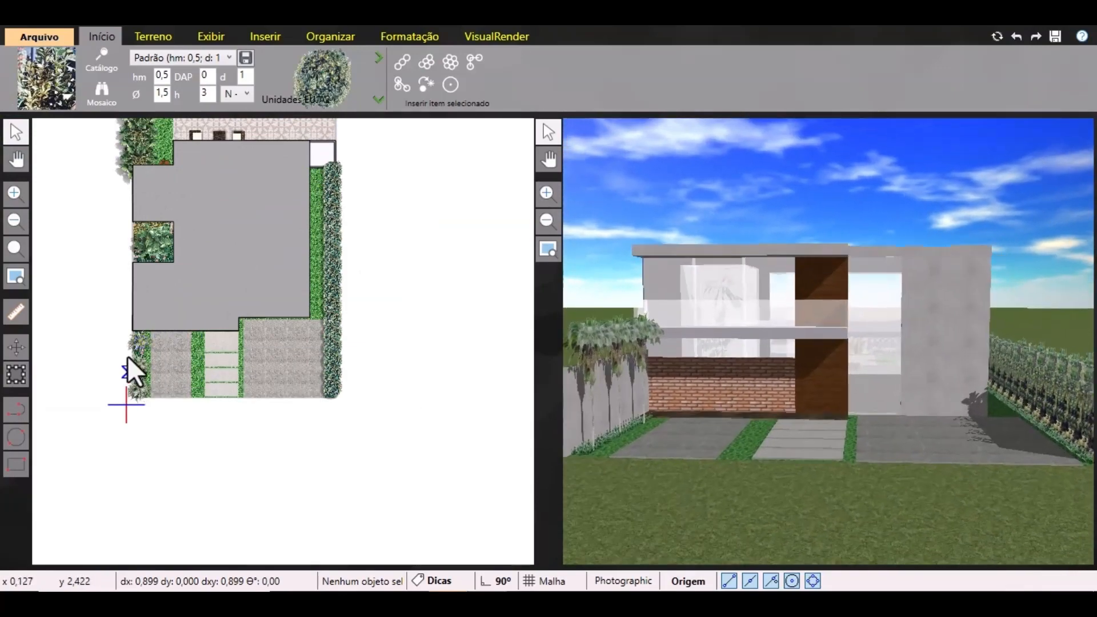
scroll(194, 340, "up", 2)
left_click(68, 96)
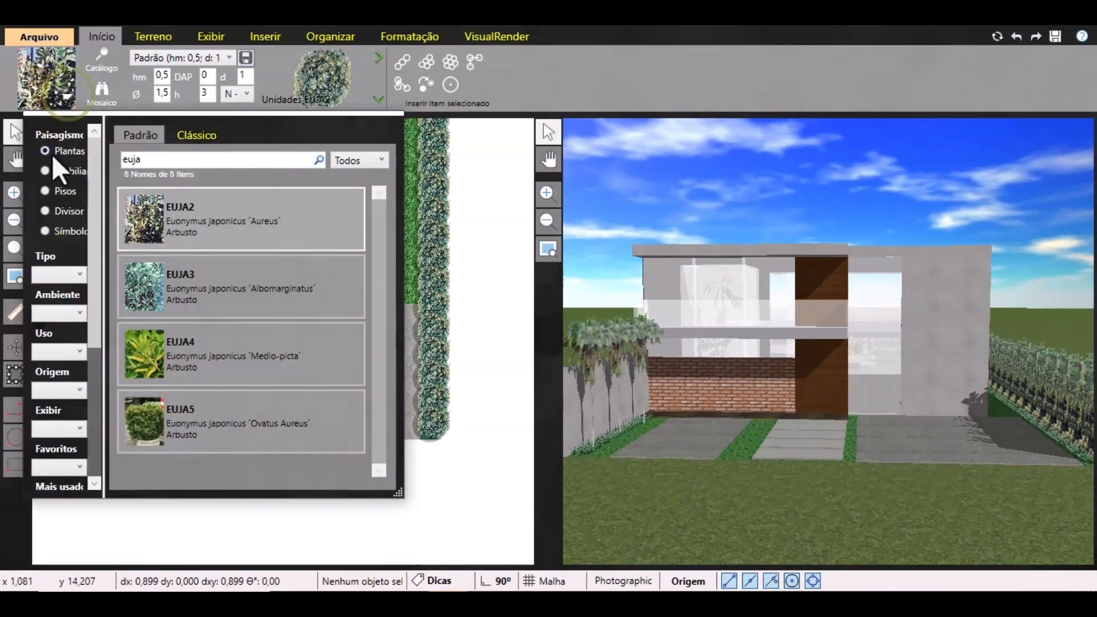
left_click(64, 228)
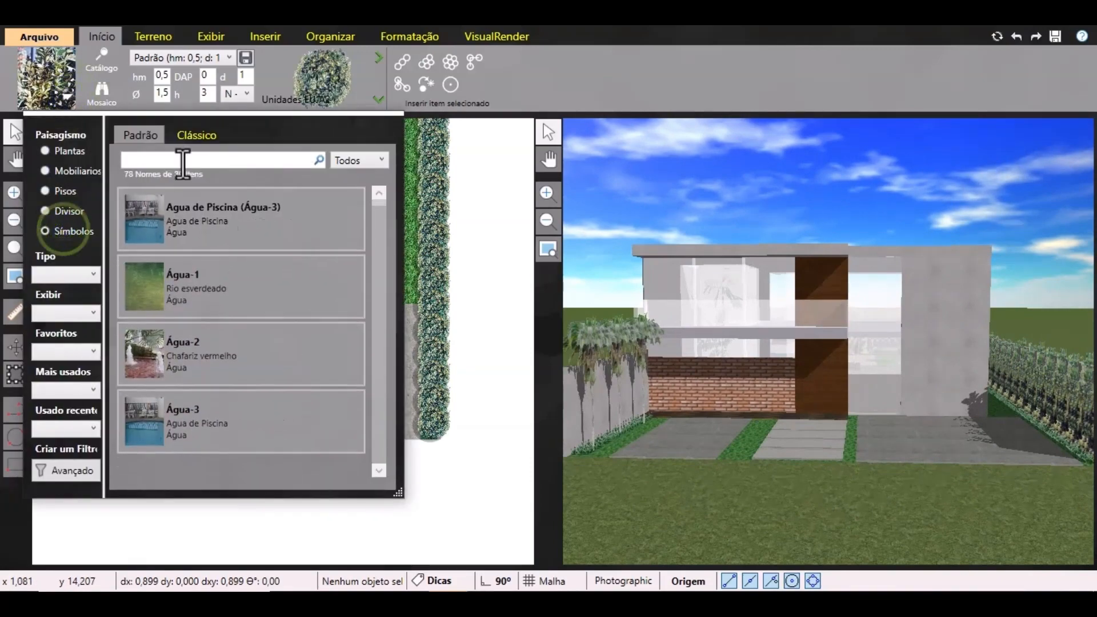
left_click(76, 275)
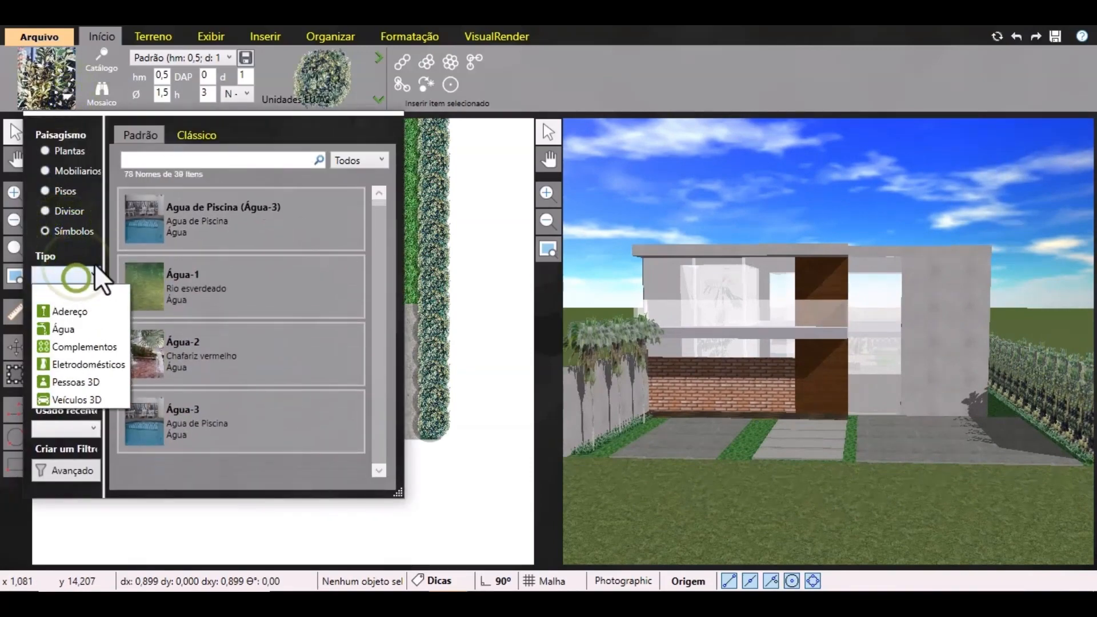
left_click(74, 400)
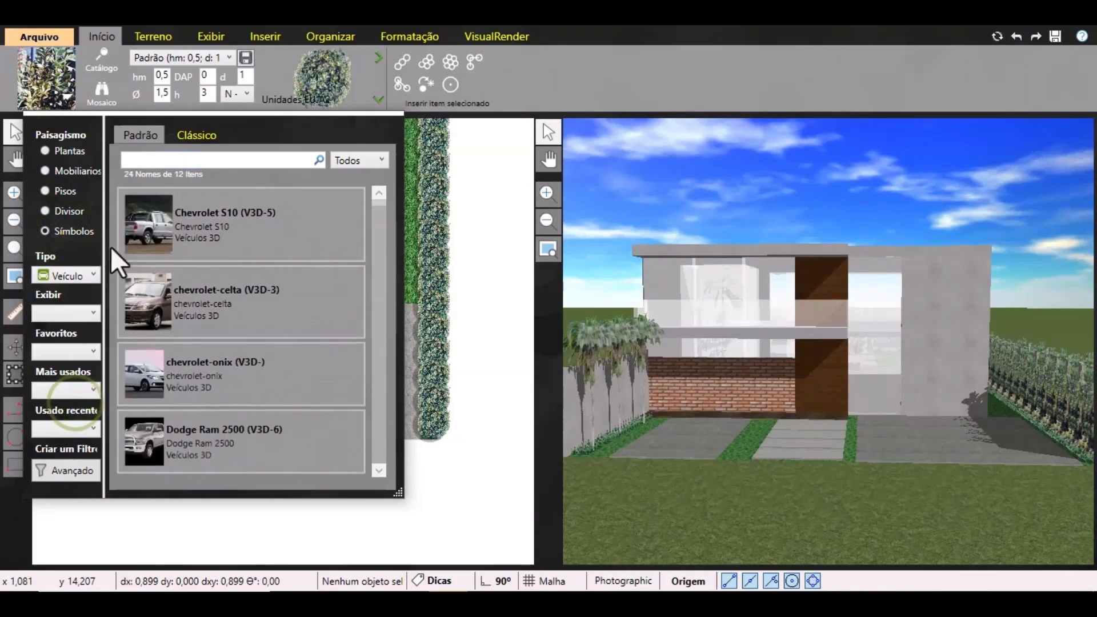
left_click(194, 205)
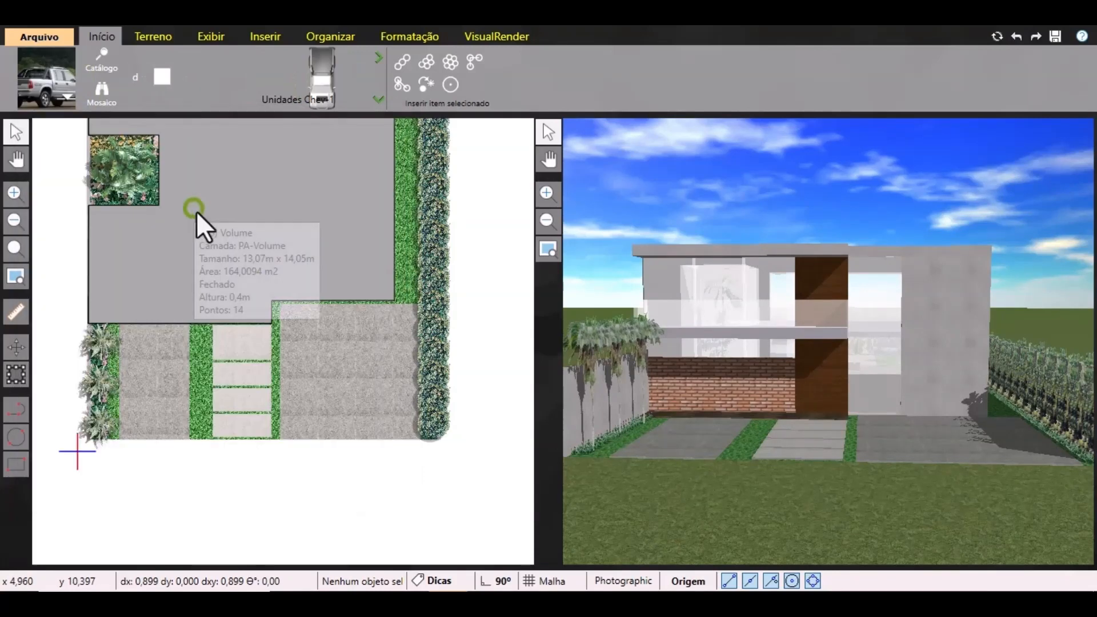
Insert one Chevrolet S10 on the wide paved driveway, near the narrow grass strip beside the stepping slabs.
left_click(450, 84)
left_click(317, 372)
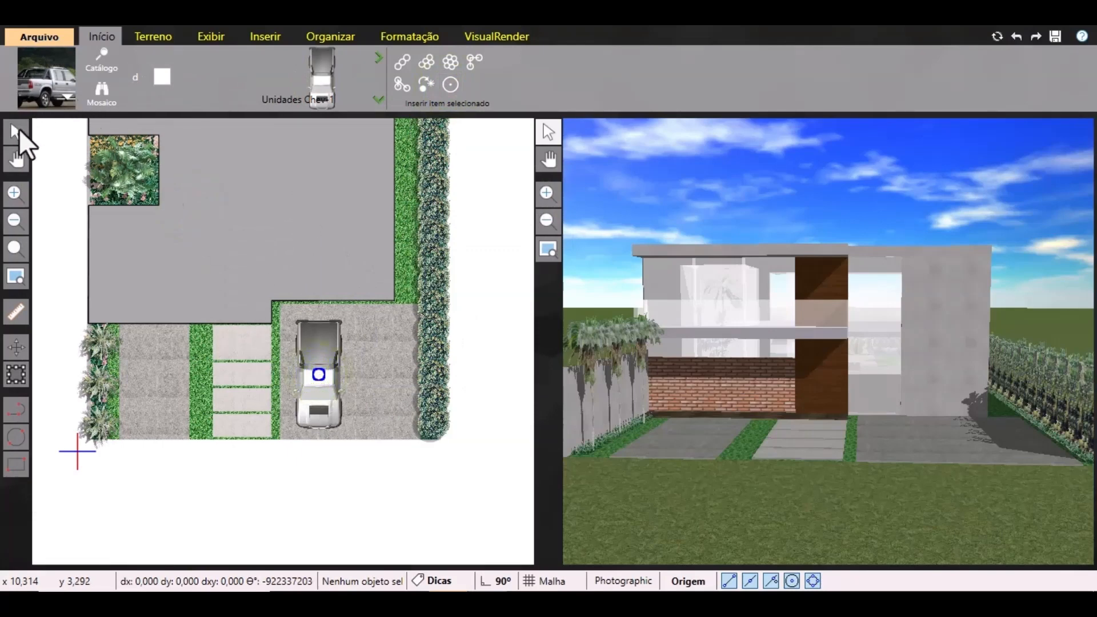
left_click(16, 131)
Rotate the Chevrolet S10 to 180 degrees and deselect it.
left_click(312, 371)
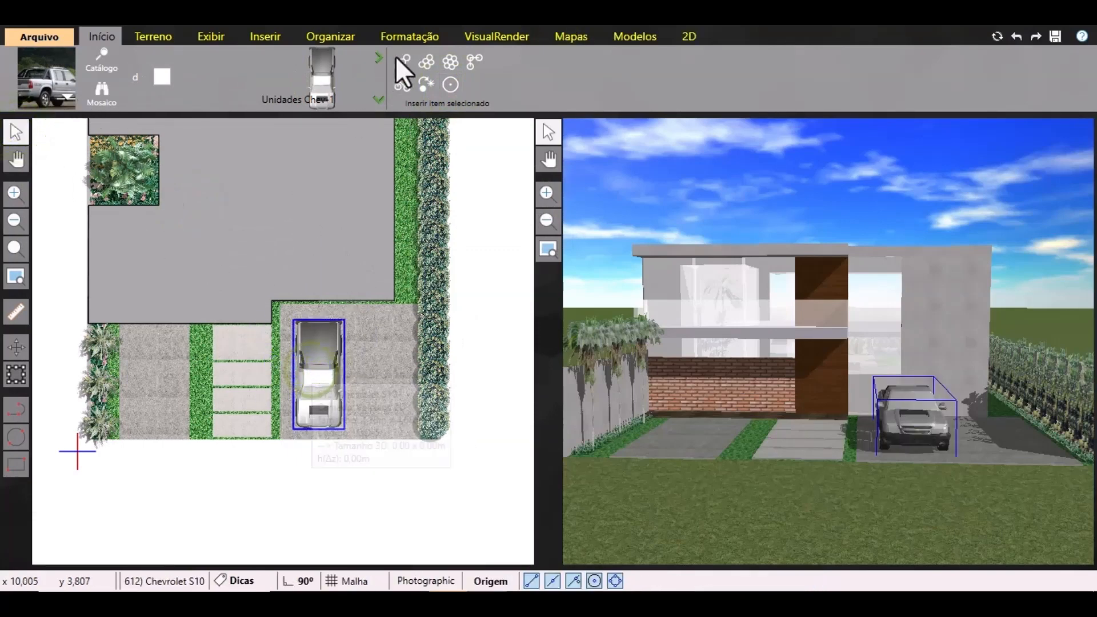
left_click(407, 36)
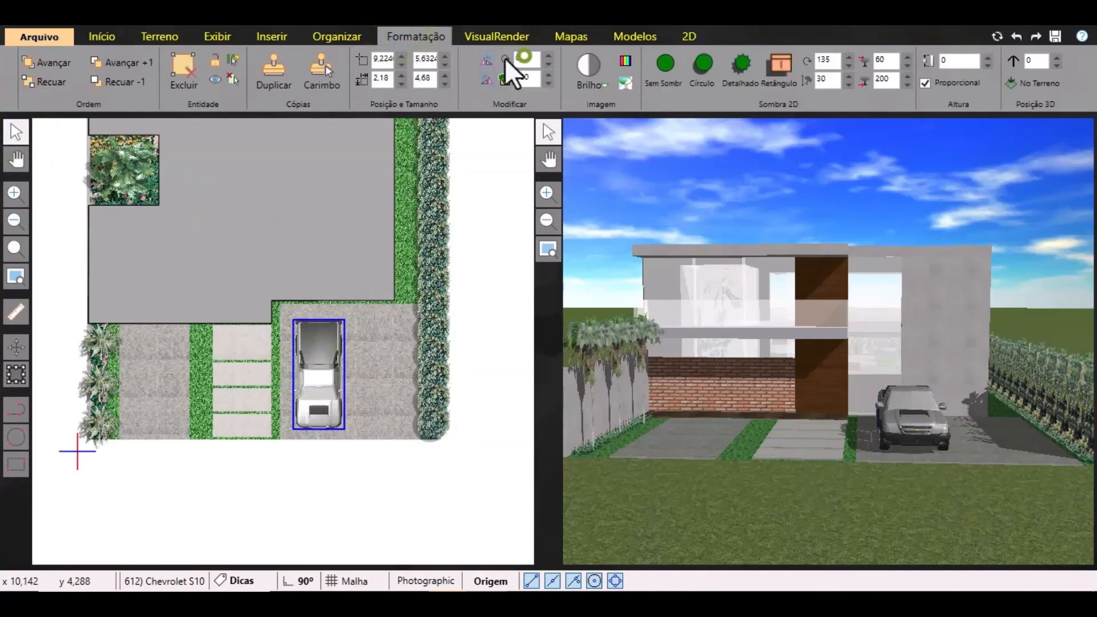
left_click(521, 58)
type("180")
key("Return")
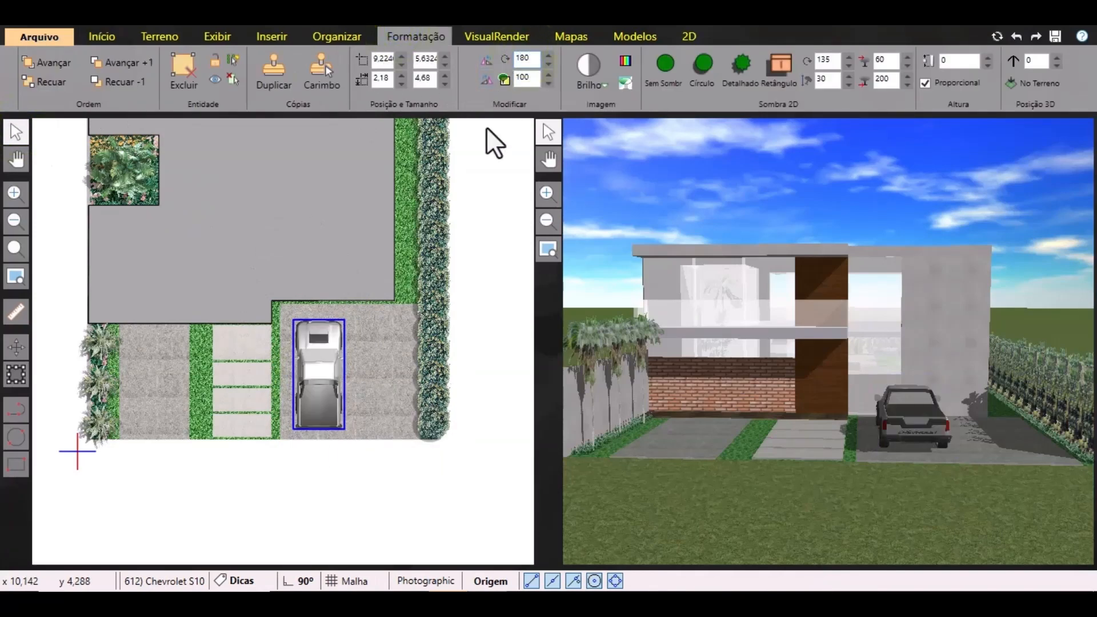
left_click(485, 366)
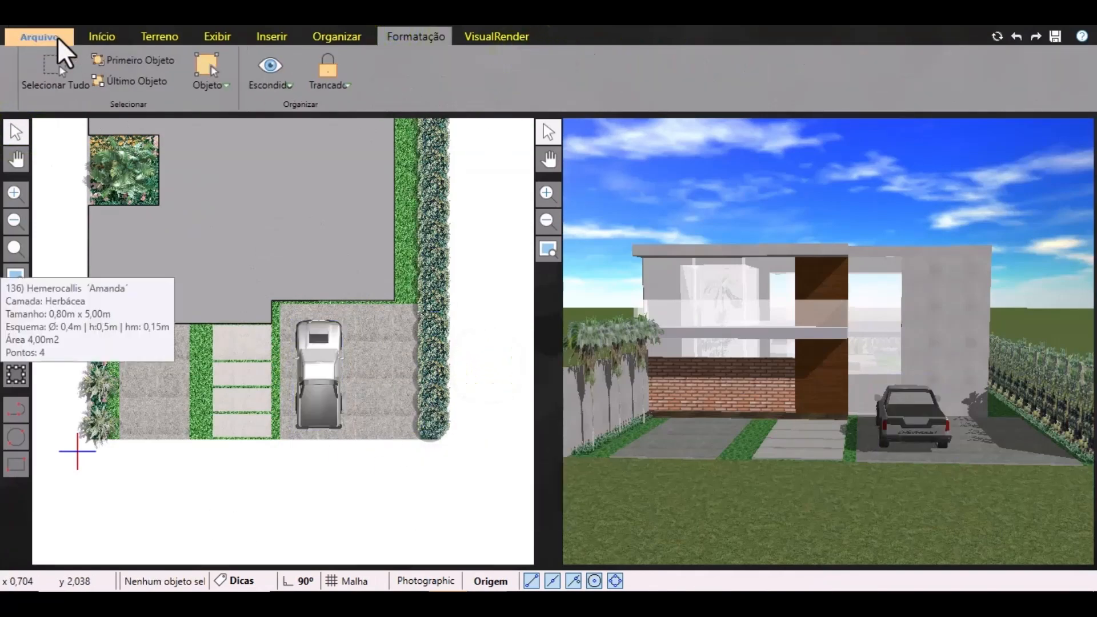
Choose the Subaru Cosworth (V3D-14) from the Veículos 3D catalogue and insert one on the narrow paved area beside the palms.
left_click(57, 36)
left_click(114, 39)
left_click(67, 95)
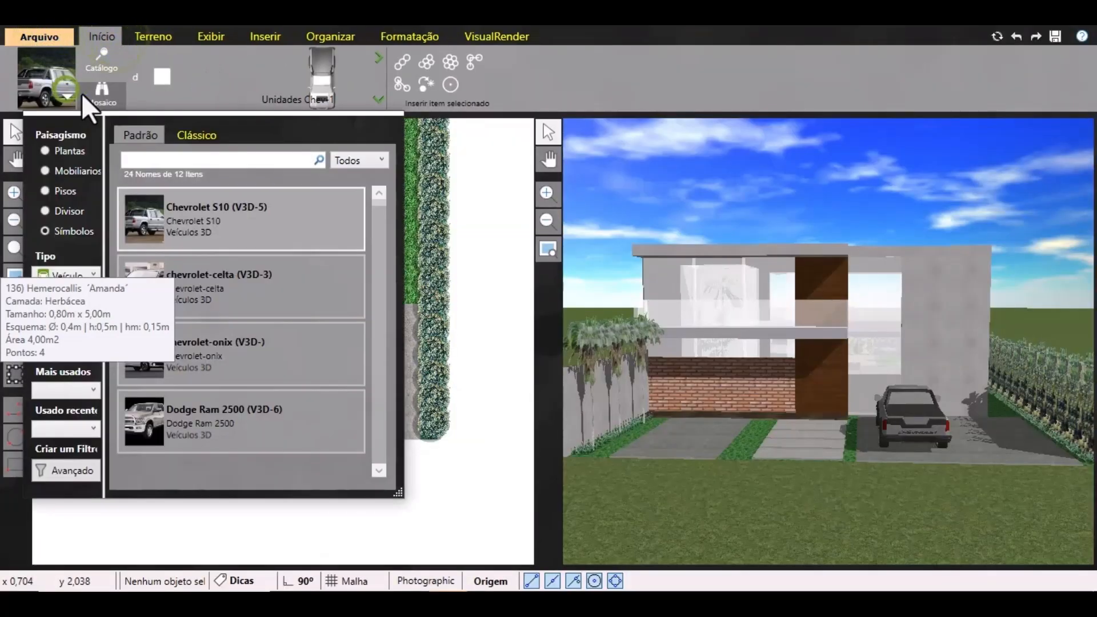
scroll(231, 351, "down", 5)
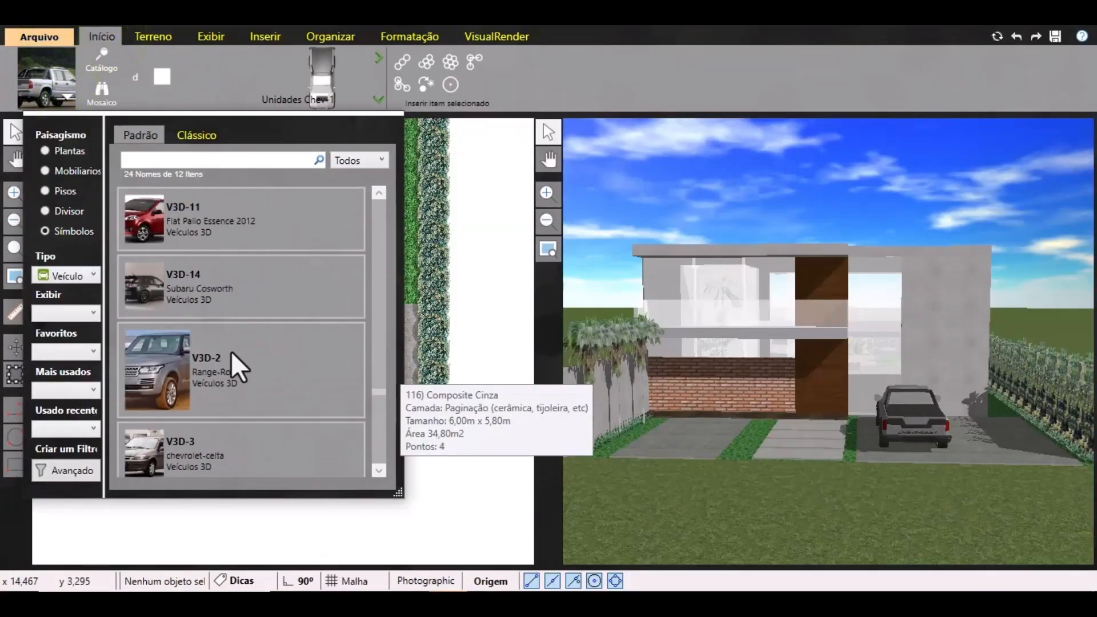
left_click(187, 306)
left_click(451, 84)
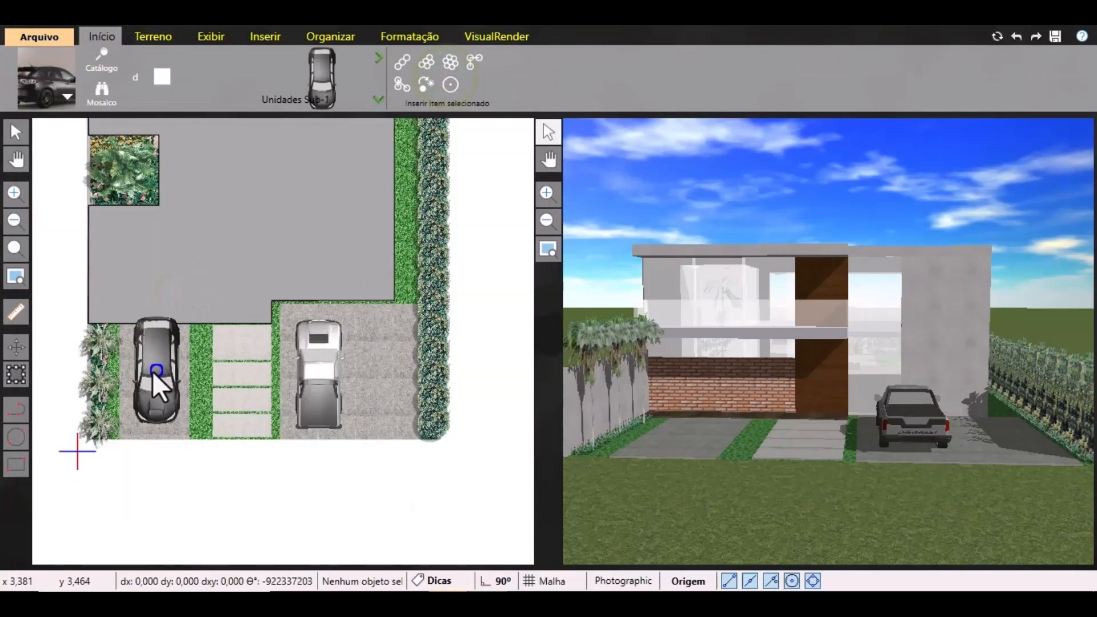
left_click(11, 130)
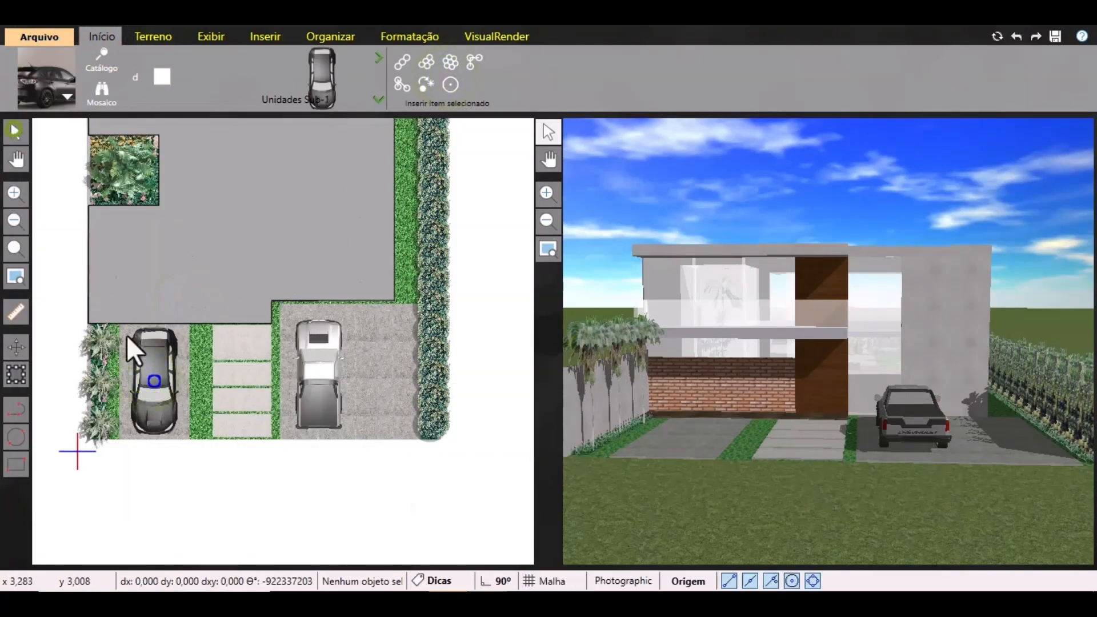
Rotate the Subaru Cosworth to 180 degrees.
left_click(156, 407)
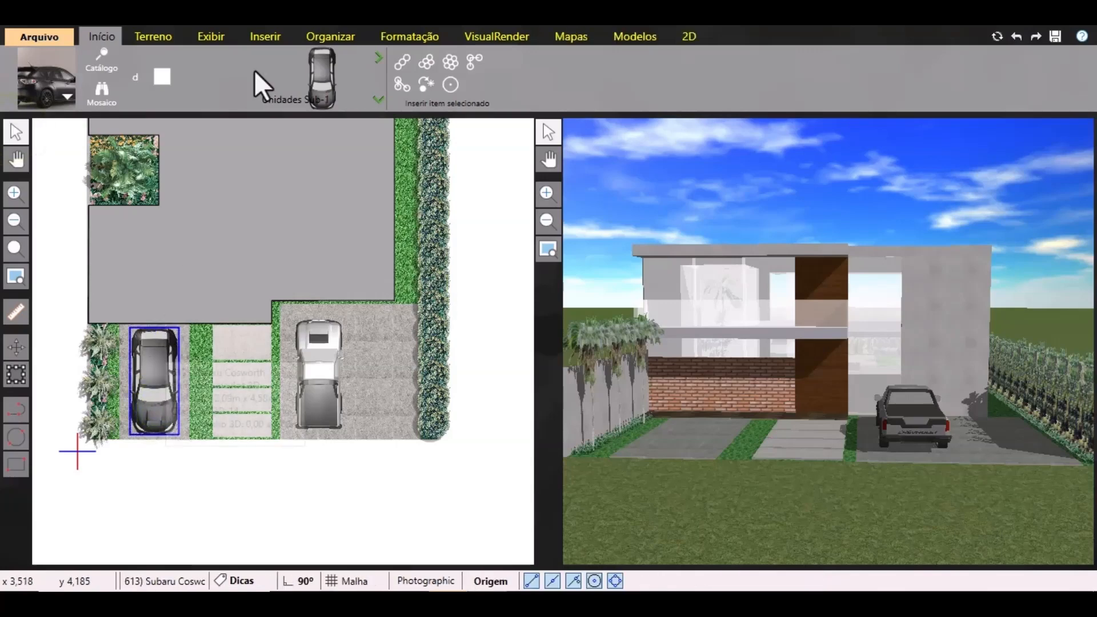
left_click(424, 37)
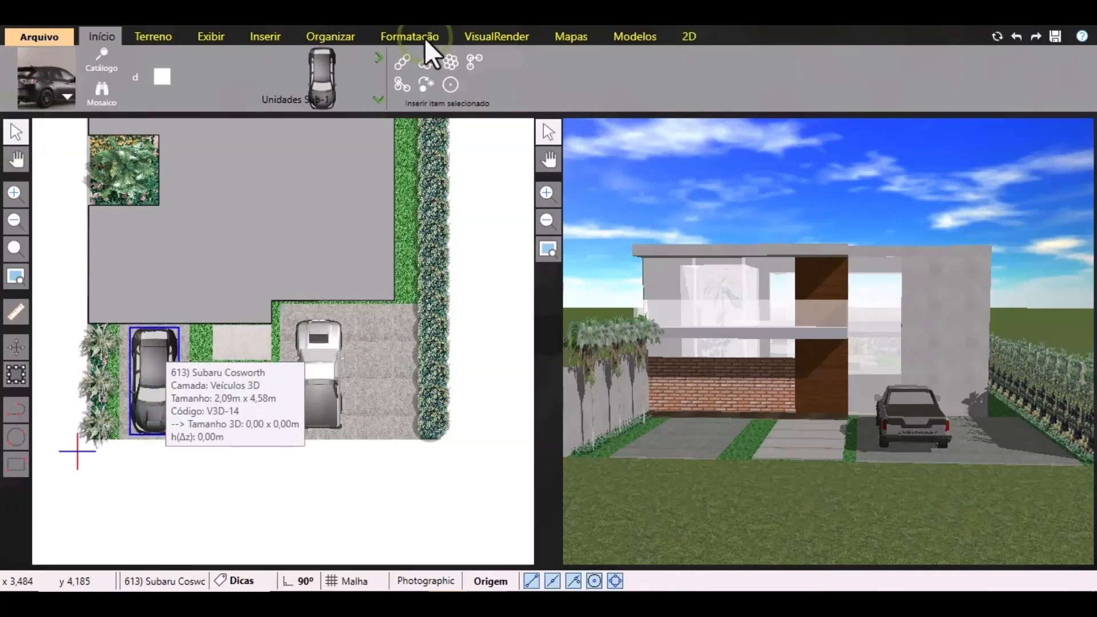
left_click_drag(521, 61, 497, 64)
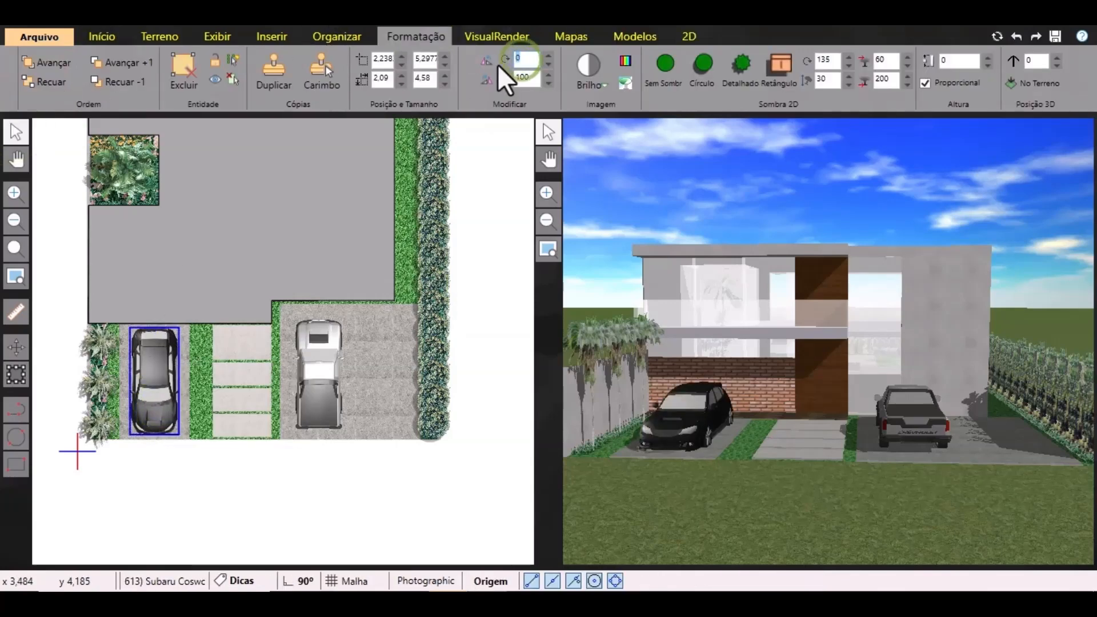
type("180")
key("Return")
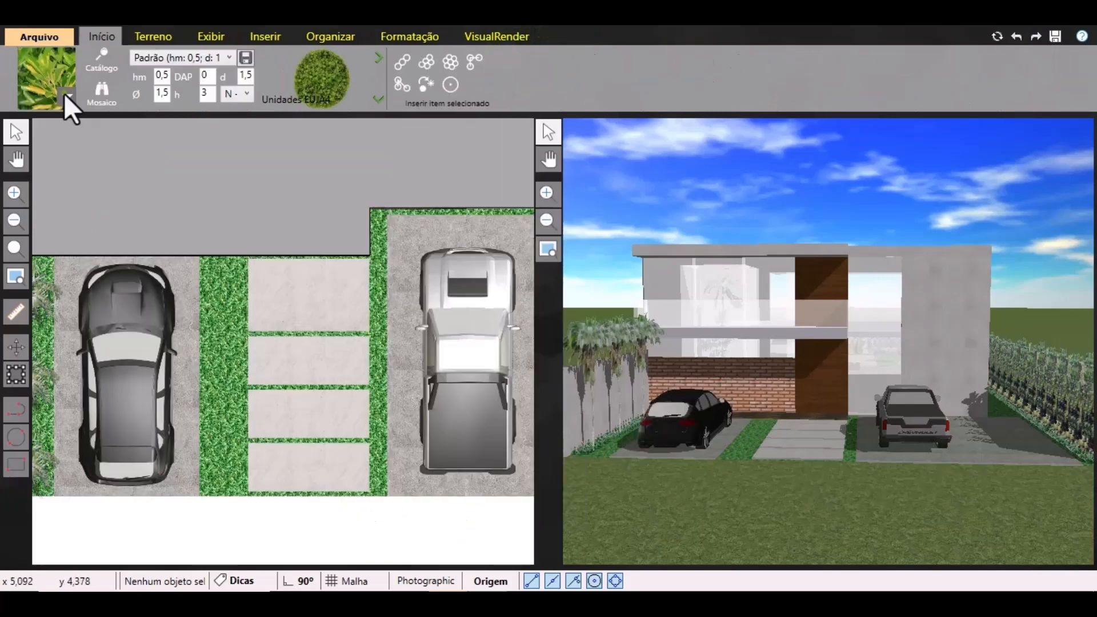
Choose the shrub EUJA5, Euonymus japonicus 'Ovatus Aureus', set its diameter to 1 and height to 2, and switch to the Unidades representation.
left_click(63, 93)
left_click(210, 451)
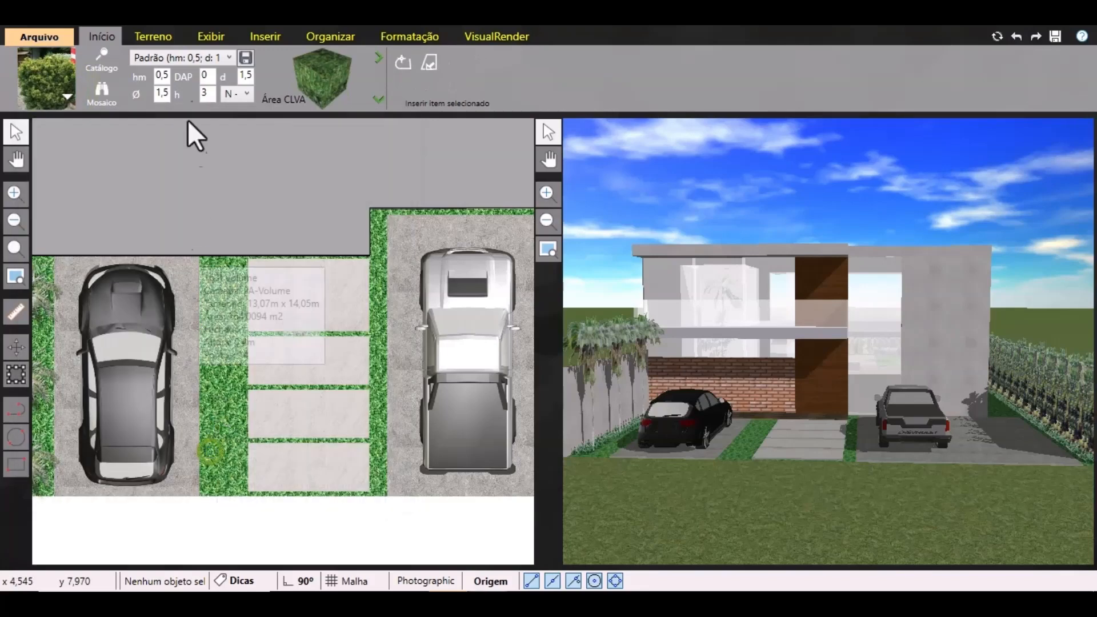
double_click(154, 93)
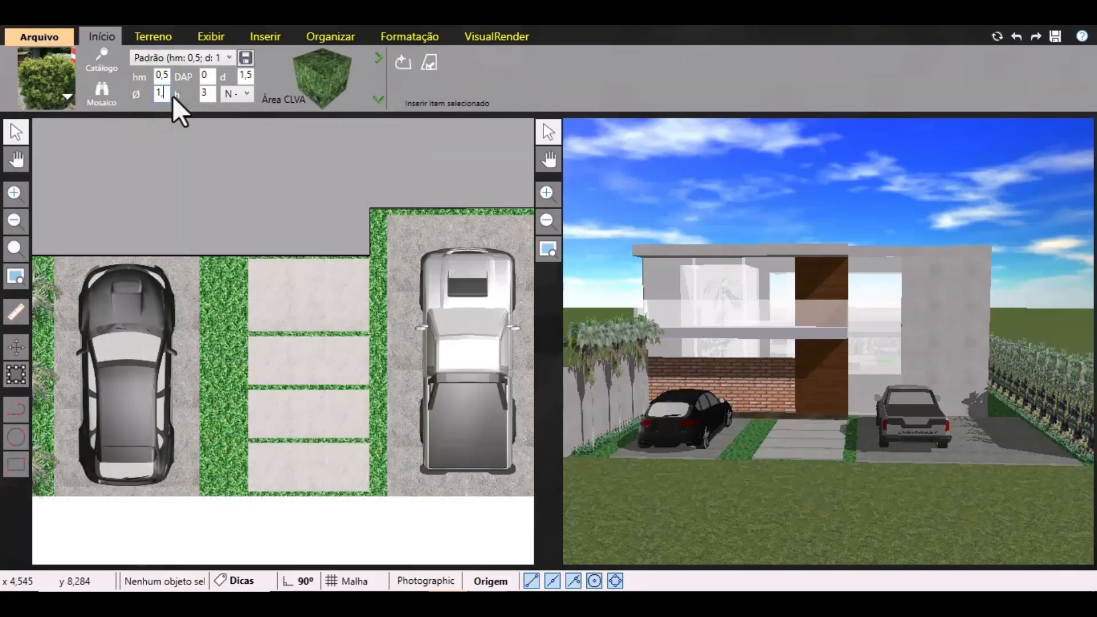
key("Tab")
left_click(379, 99)
left_click(349, 137)
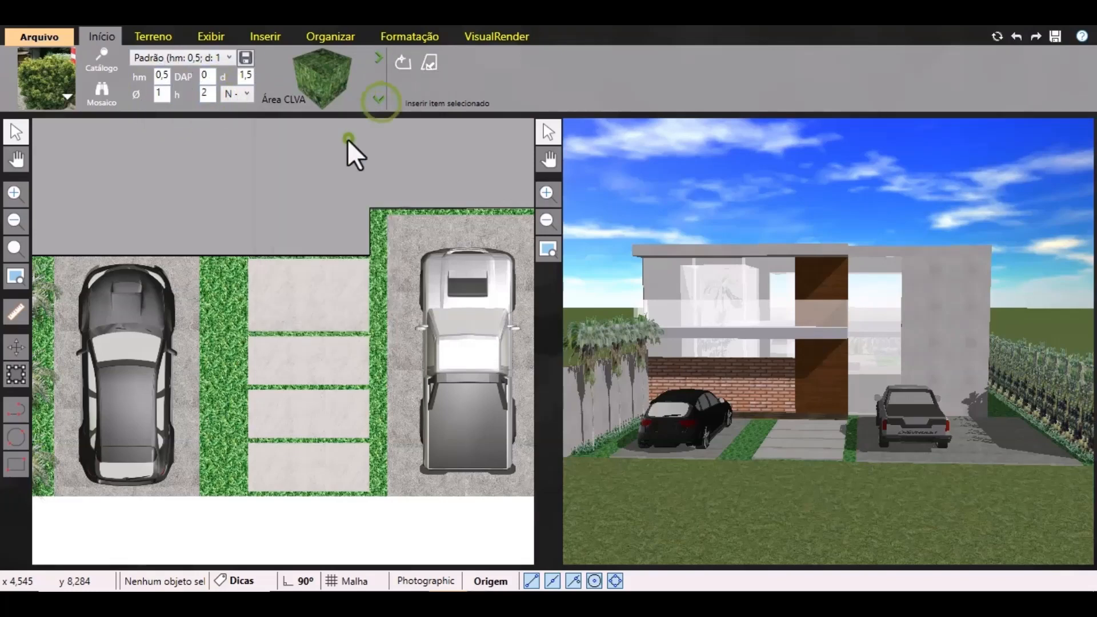
Plant three single EUJA5 shrubs, evenly spaced, along the green strip between the Subaru and the stepping slabs.
left_click(451, 84)
left_click(226, 305)
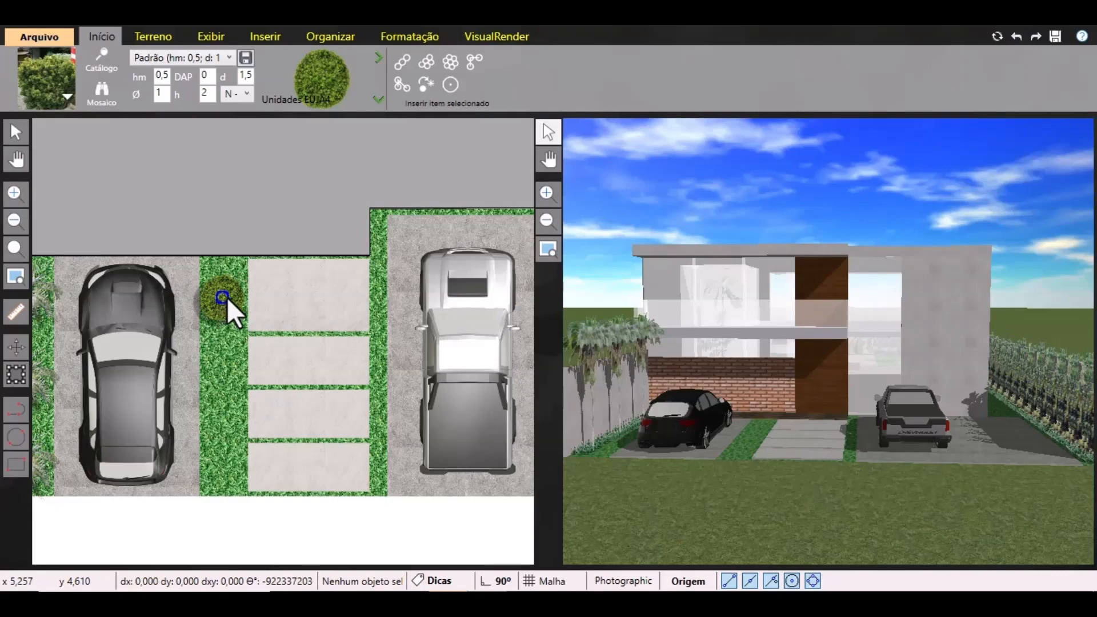
scroll(228, 297, "up", 2)
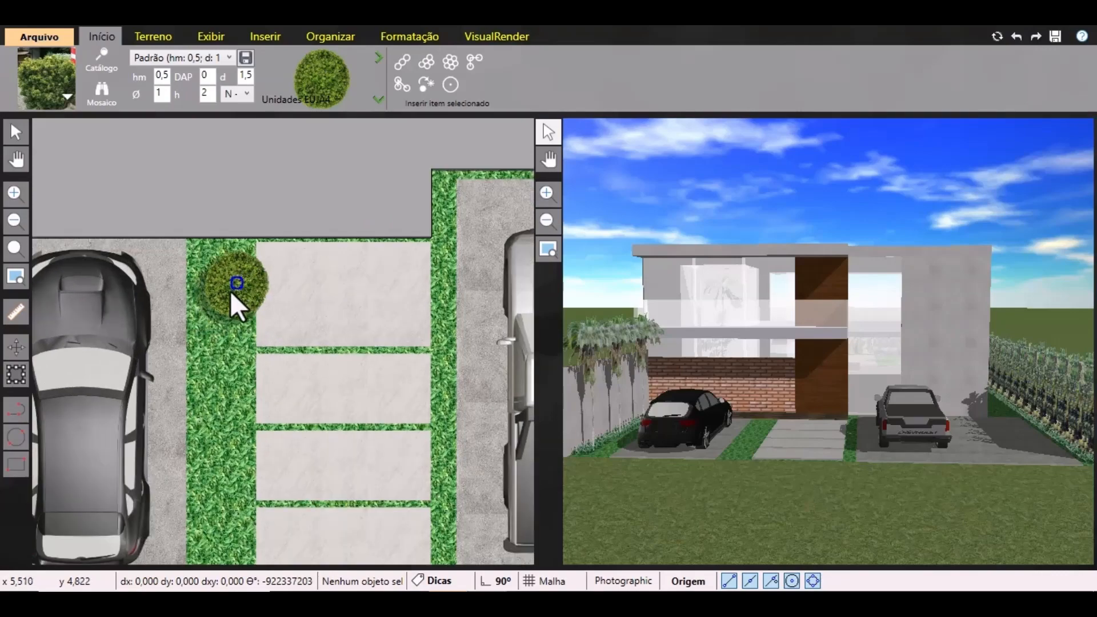
left_click(225, 296)
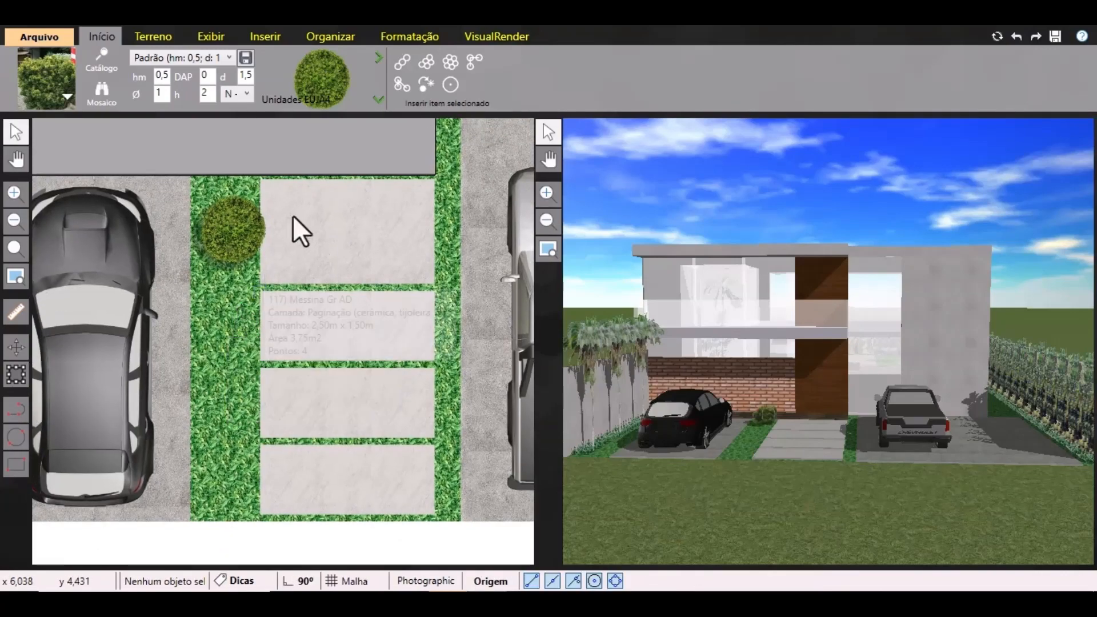
left_click(450, 85)
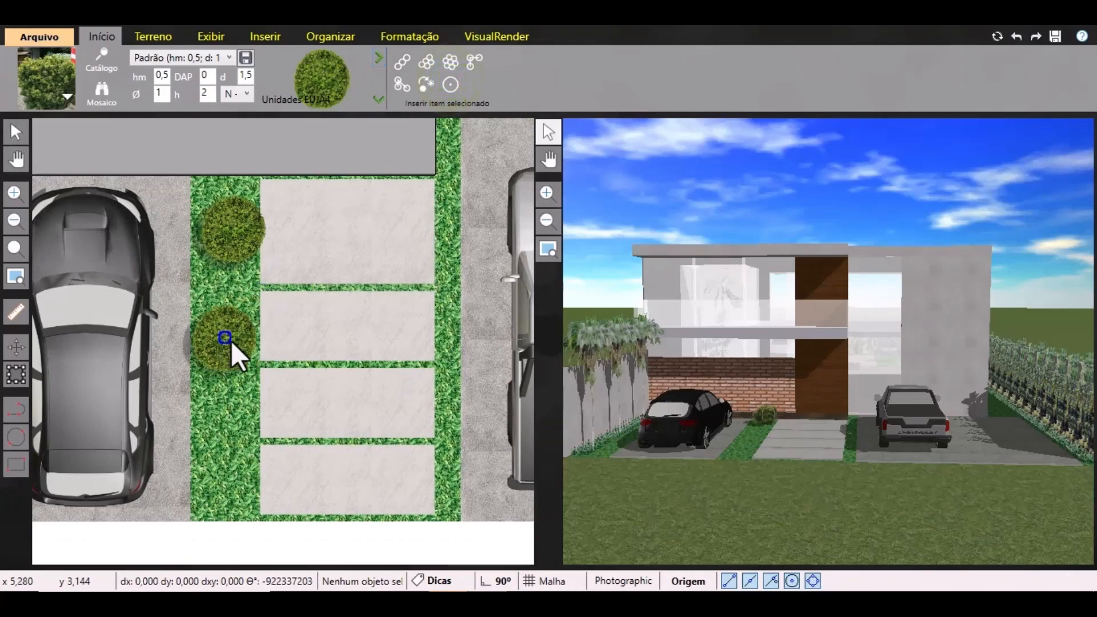
left_click(232, 340)
left_click(449, 86)
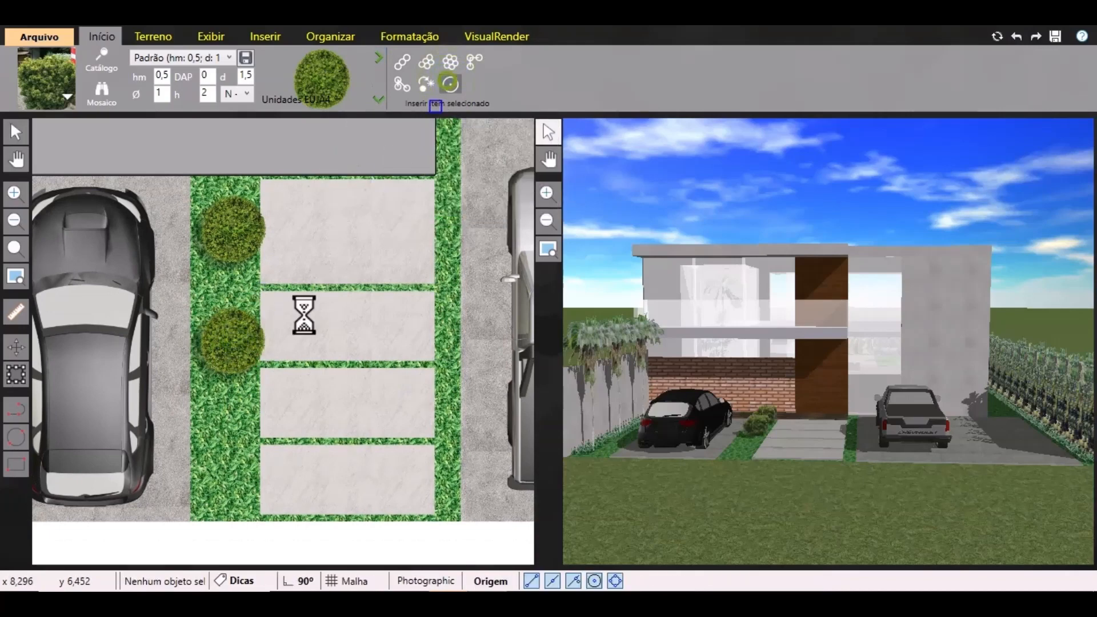
left_click(234, 464)
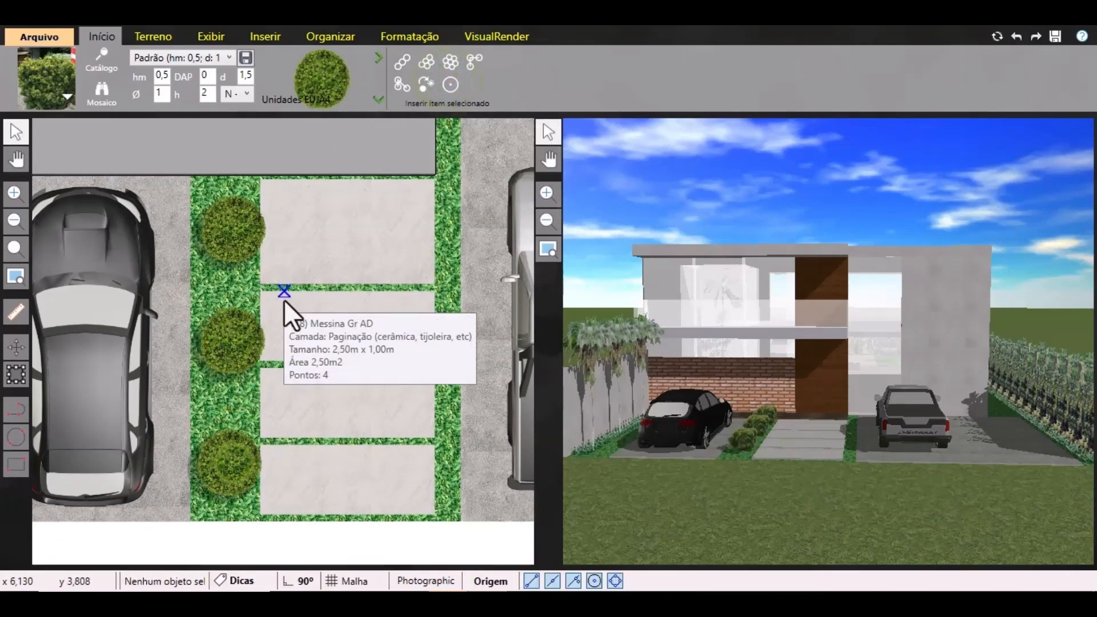
Filter the catalogue's Símbolos by Pessoas 3D and choose the figure Gente-02 (Mulher-Jovem-1).
scroll(234, 337, "down", 4)
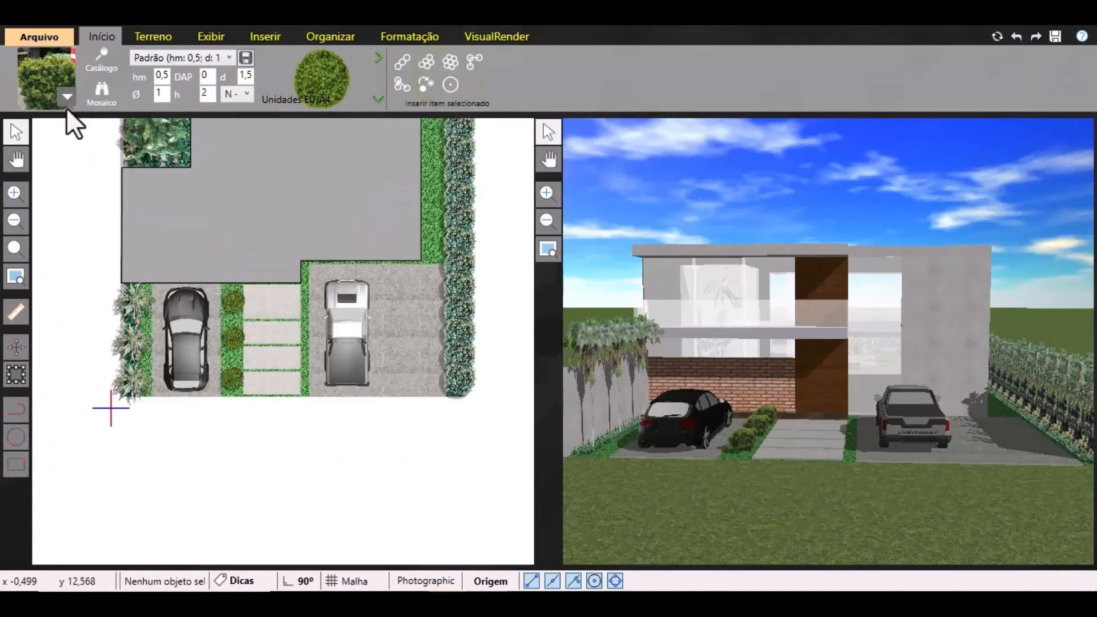
scroll(439, 413, "down", 2)
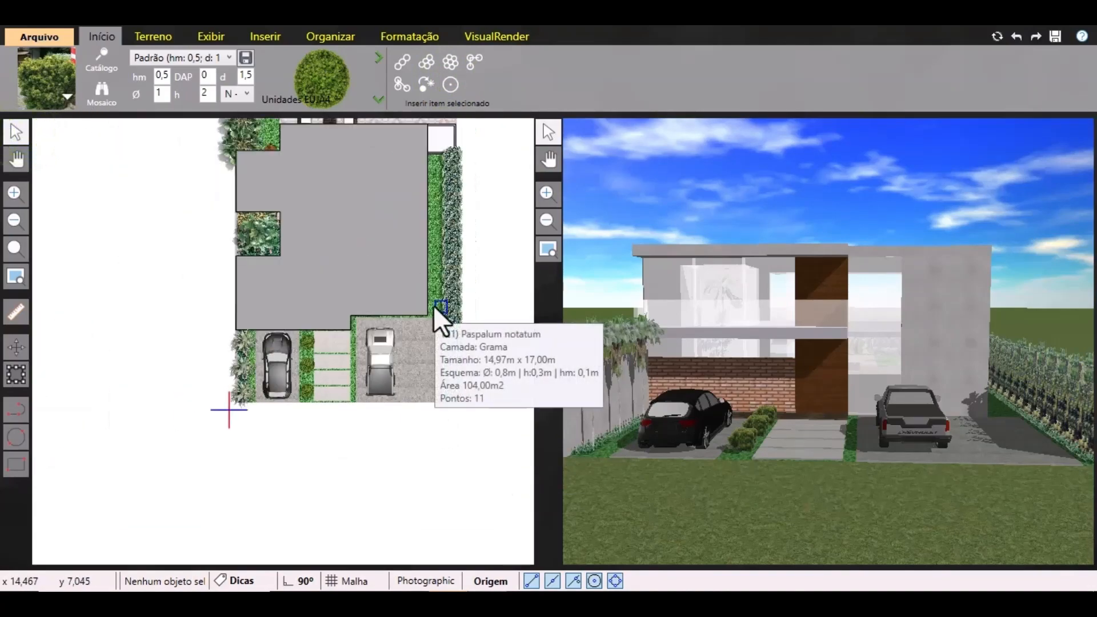
scroll(434, 305, "up", 2)
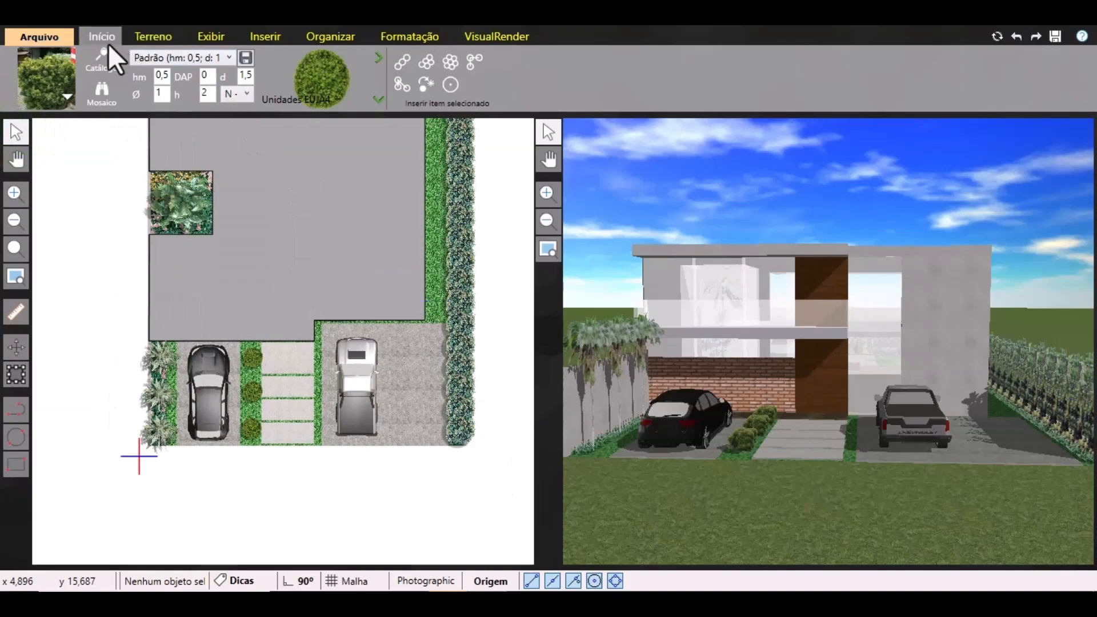
left_click(41, 34)
left_click(41, 35)
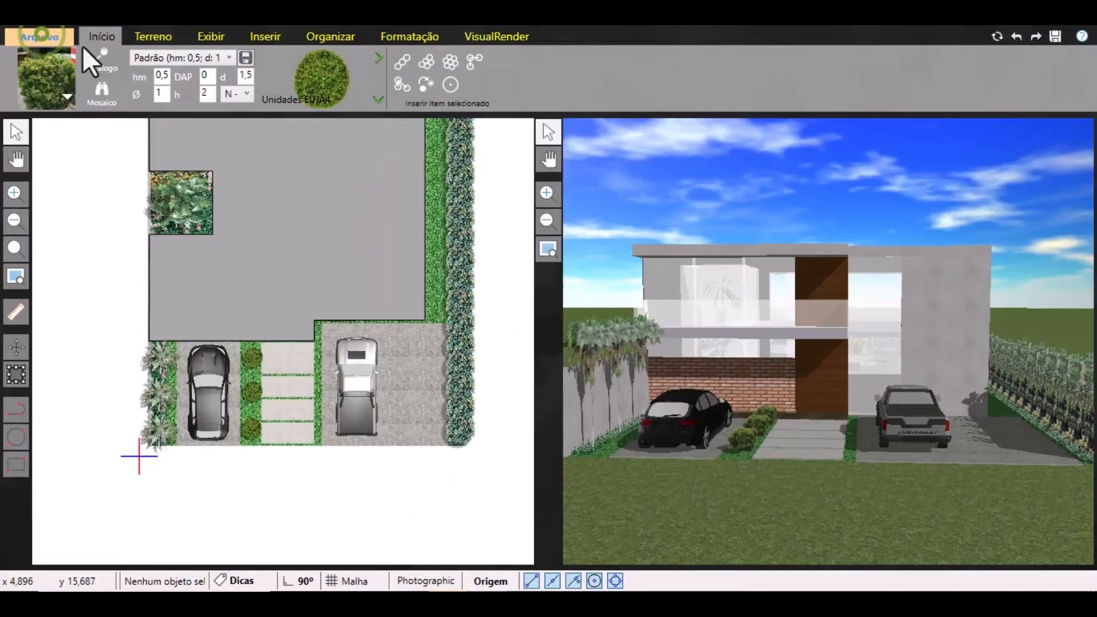
left_click(95, 35)
left_click(68, 98)
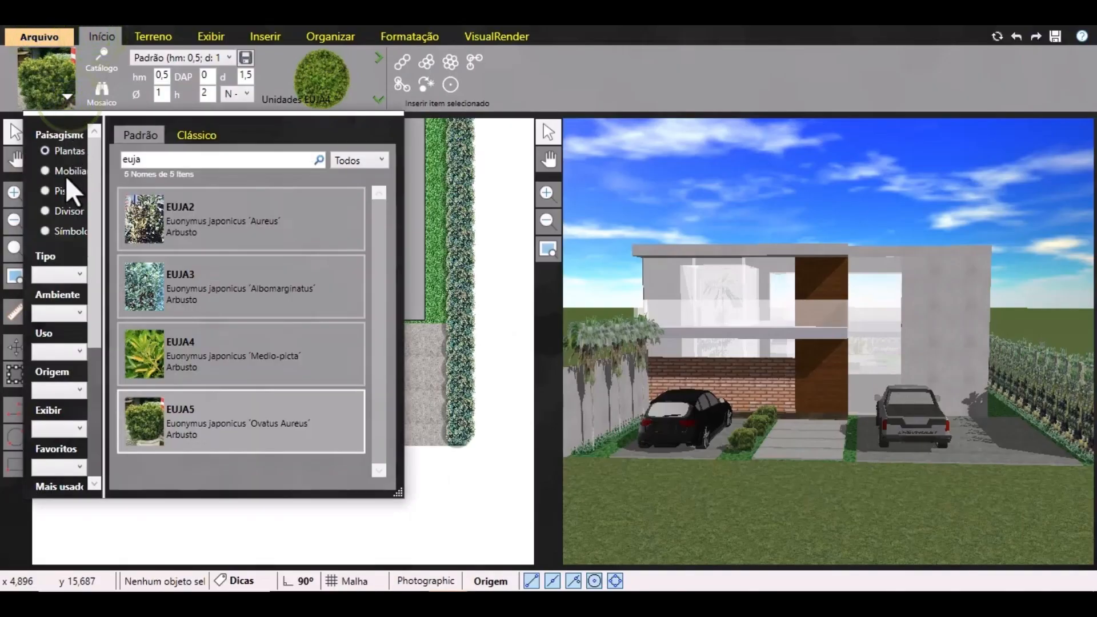
left_click(51, 232)
left_click(78, 274)
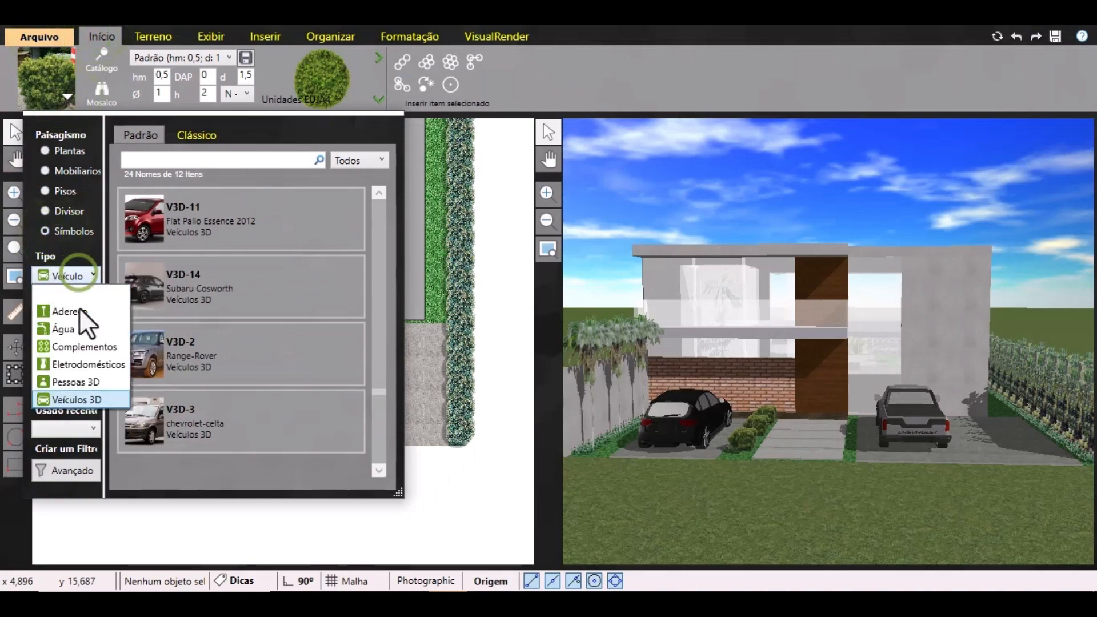
left_click(77, 381)
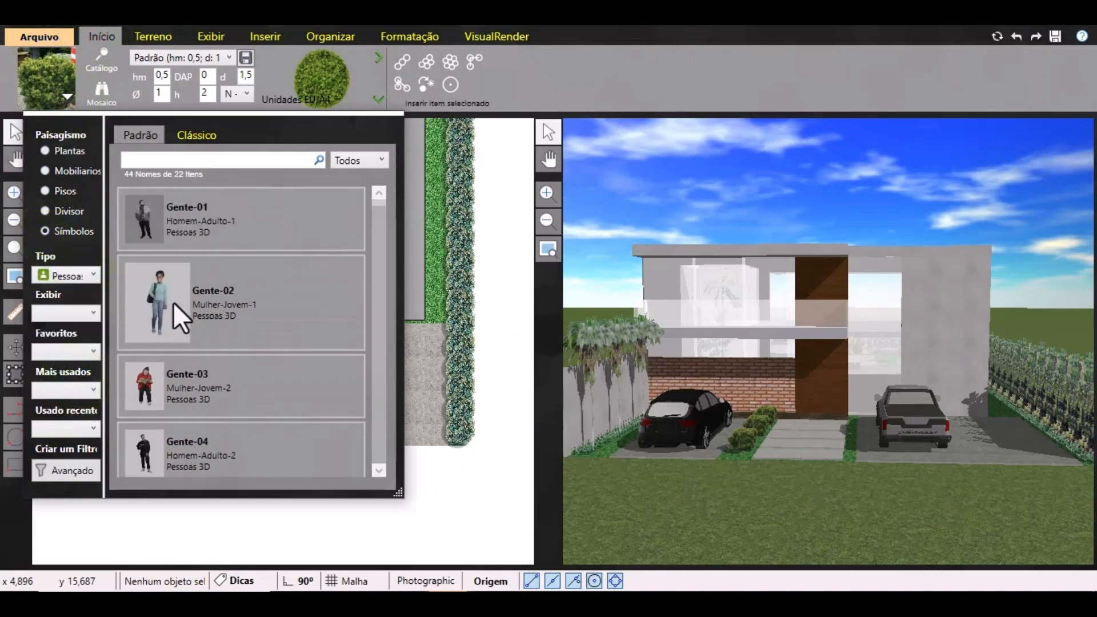
left_click(177, 282)
Insert the Gente-02 figure on the stepping slab nearest the house.
scroll(319, 320, "up", 3)
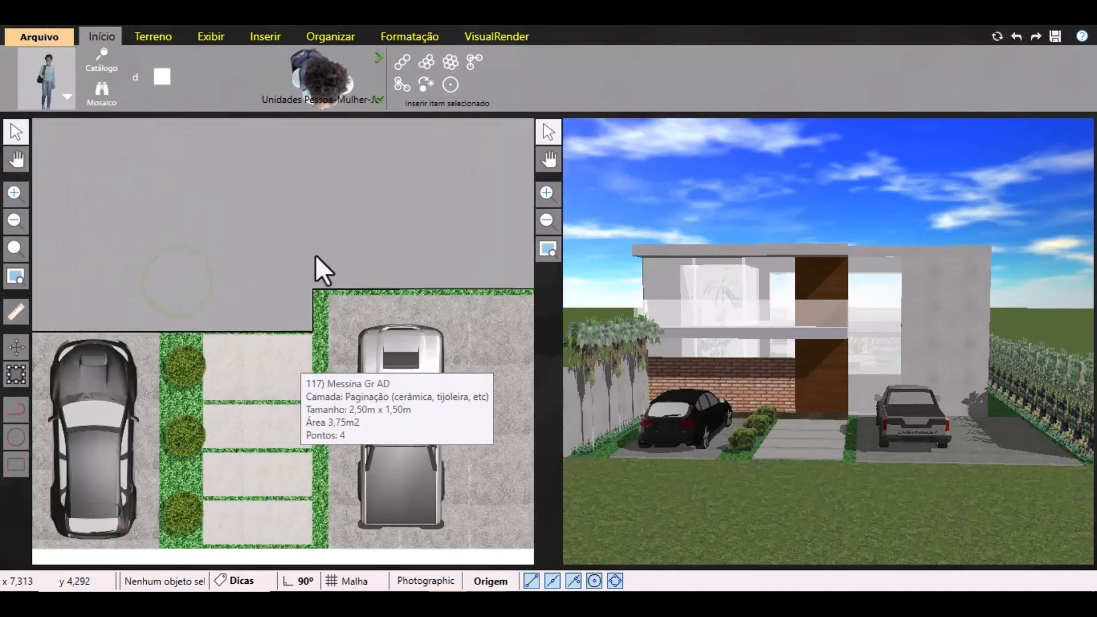
left_click(450, 85)
left_click(242, 346)
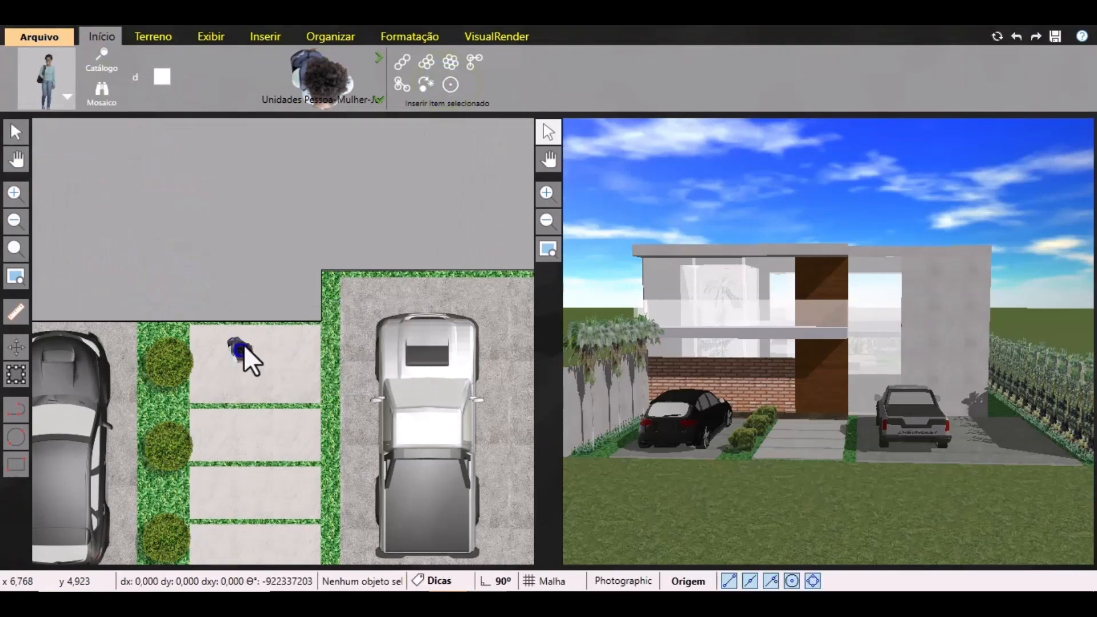
Browse the Pessoas 3D symbols in the catalogue and choose the figure Homem-Adulto-1 (Gente-01).
left_click(67, 97)
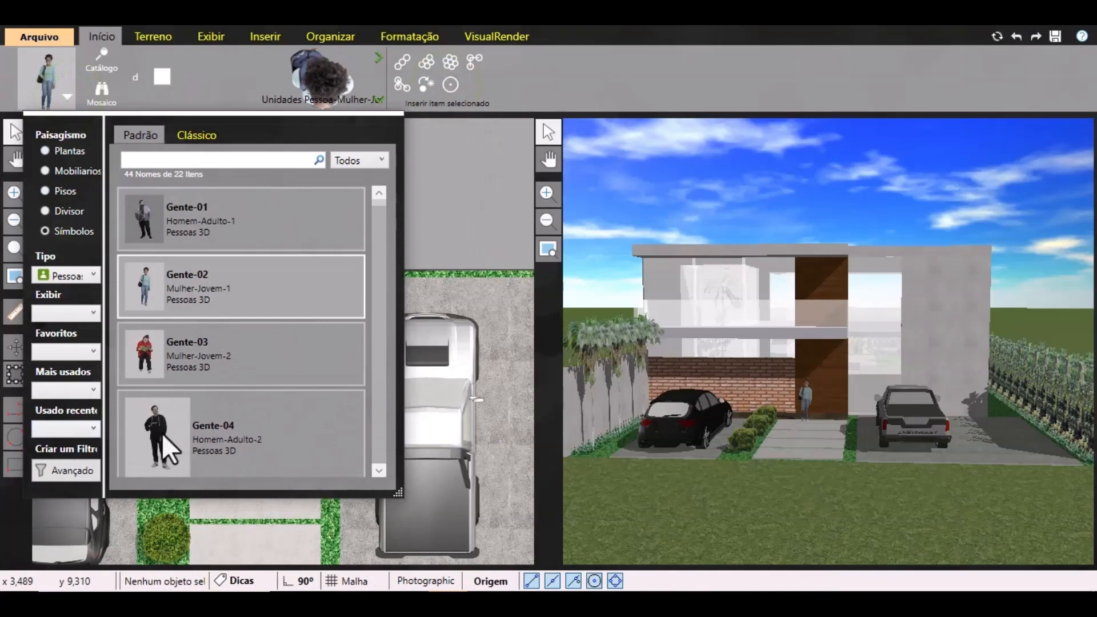
left_click(377, 440)
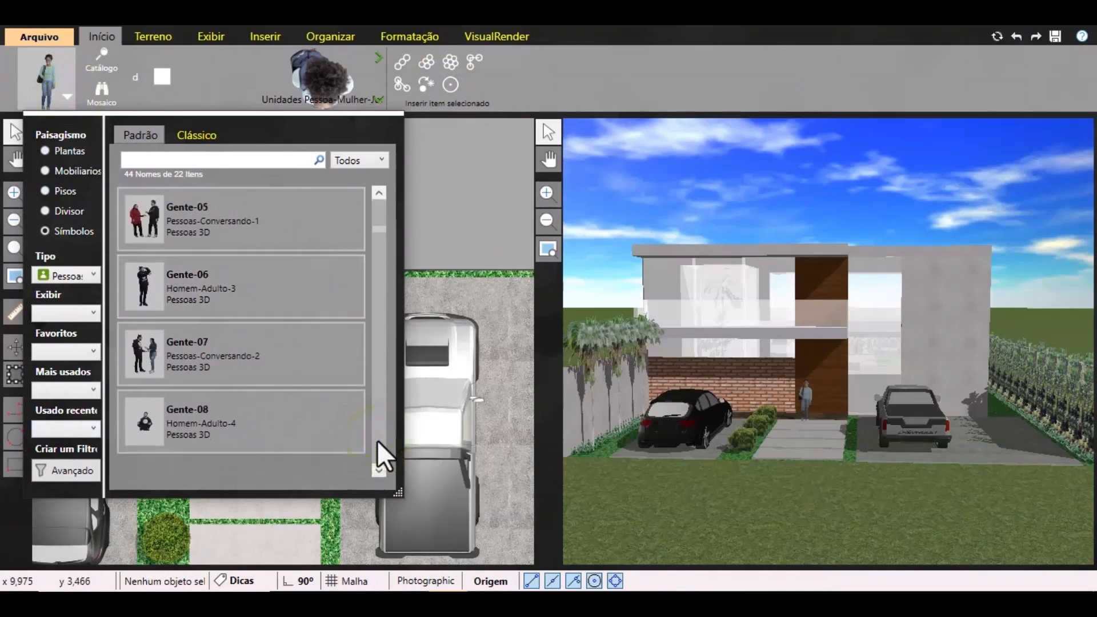
left_click(377, 440)
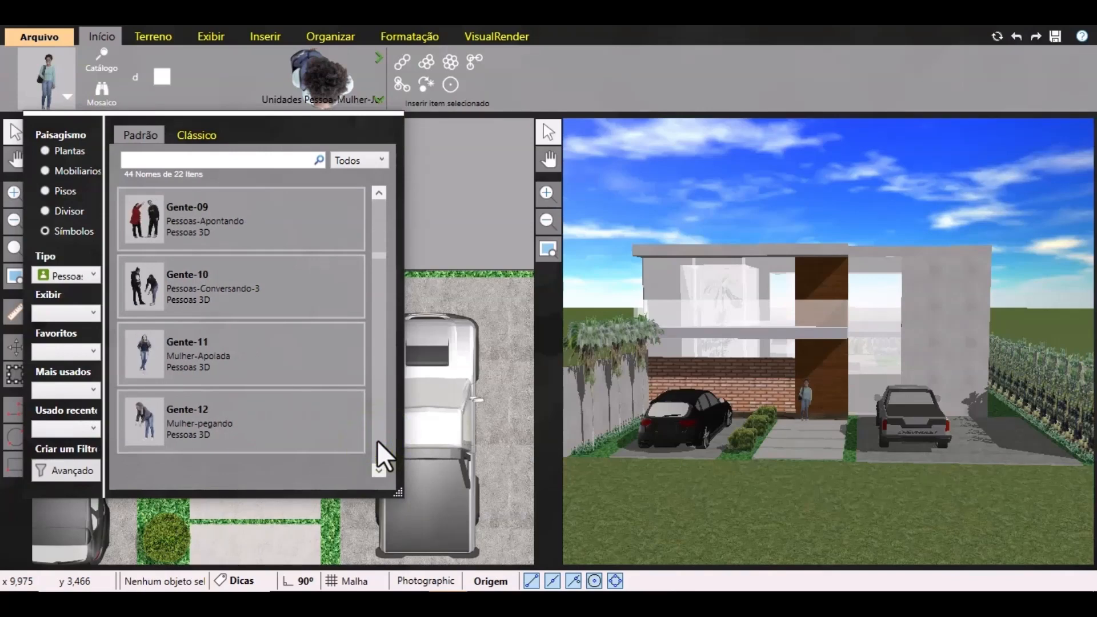
left_click(377, 440)
left_click(377, 440)
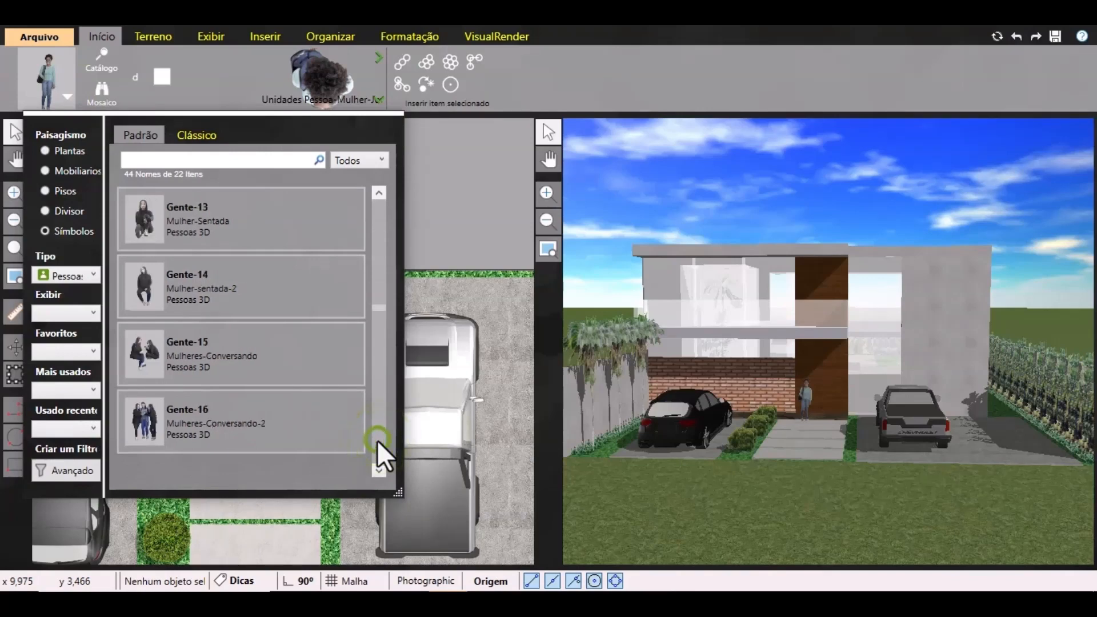
left_click(377, 440)
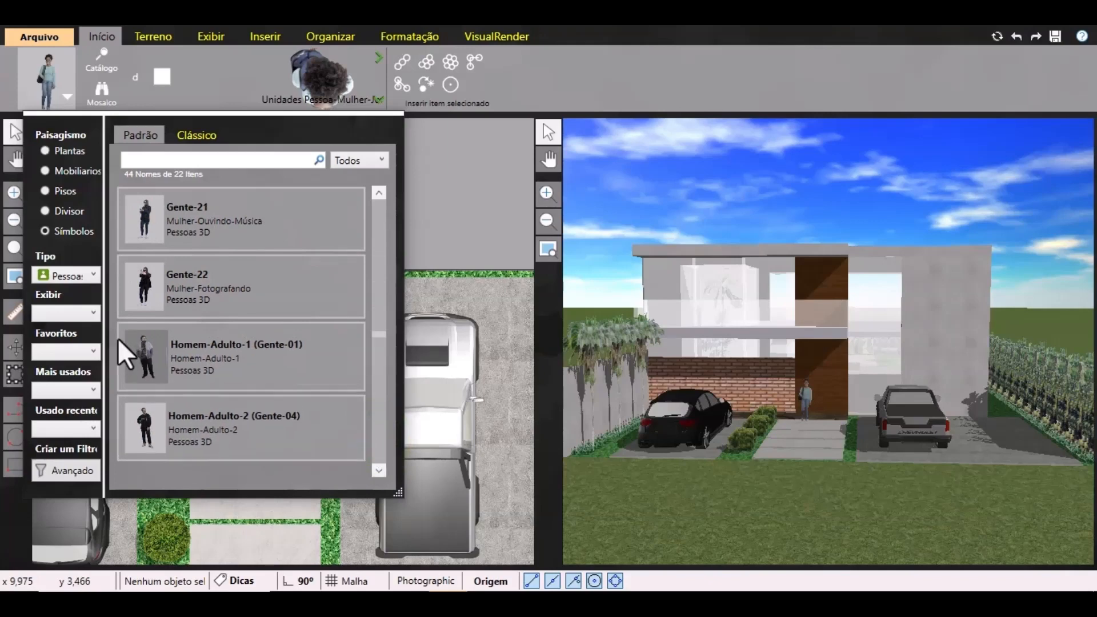
left_click(187, 364)
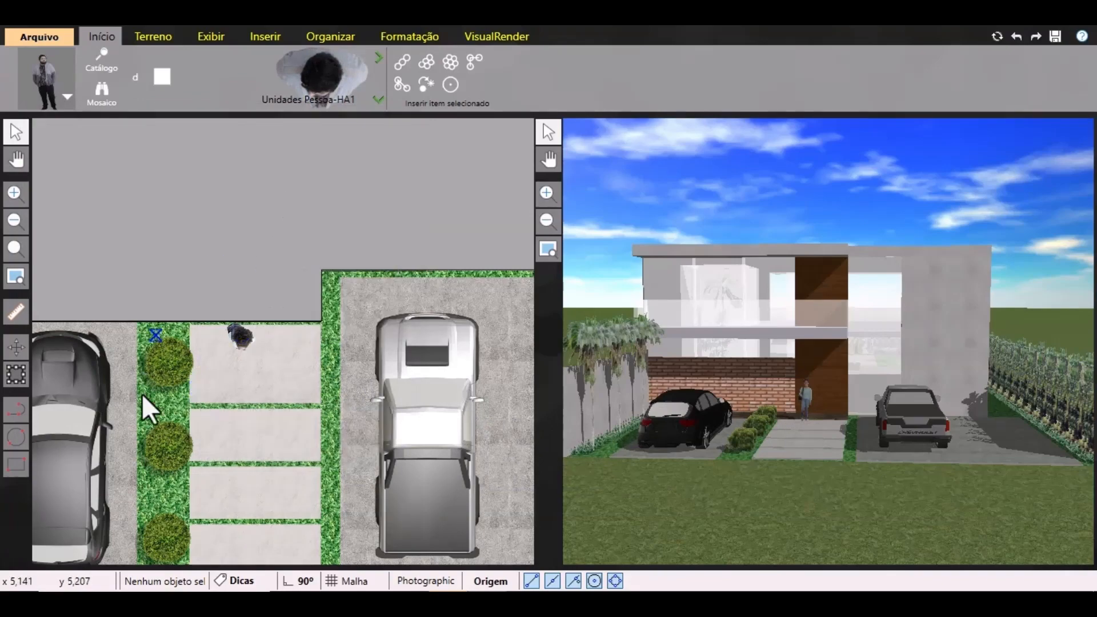
Insert one Homem-Adulto-1 figure on the paving between the black car and the shrub strip.
scroll(141, 403, "down", 5)
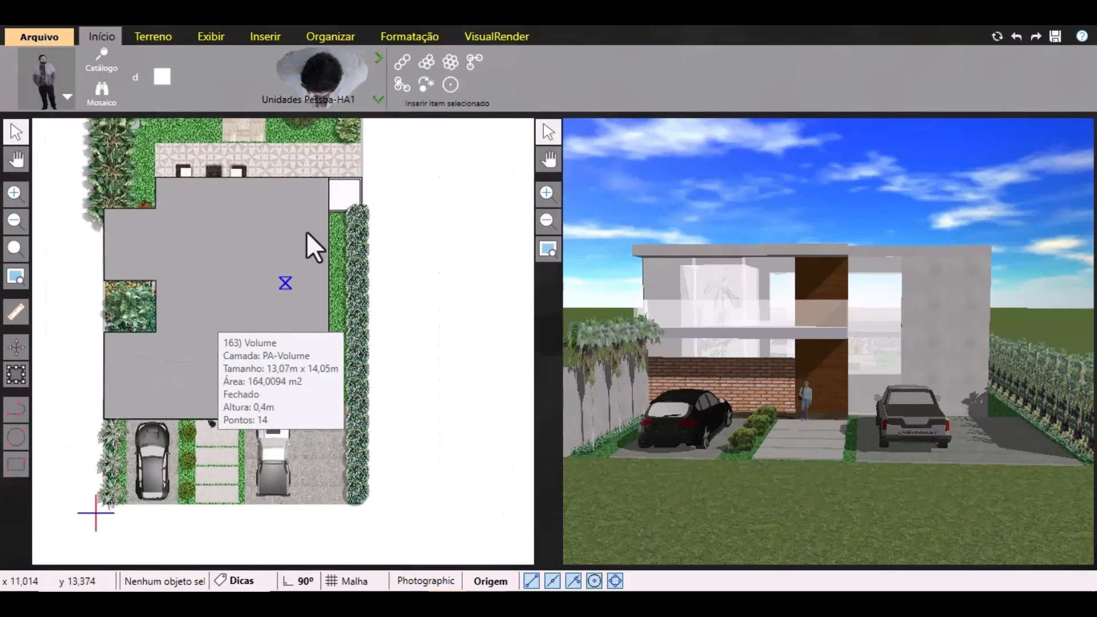
left_click(449, 86)
scroll(170, 450, "up", 5)
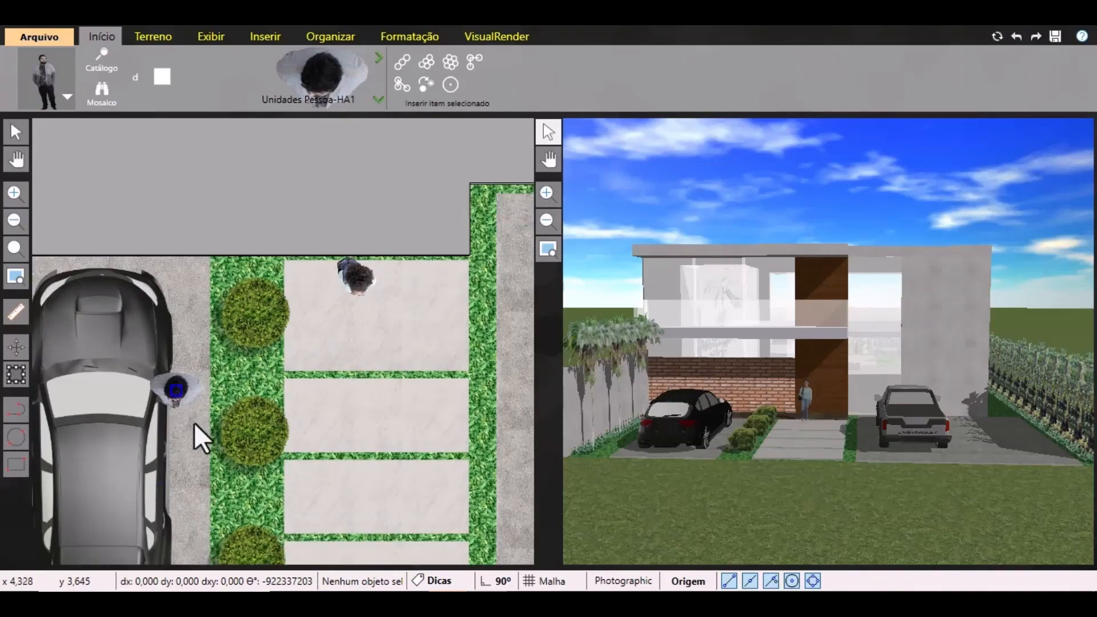
left_click(192, 427)
left_click(16, 132)
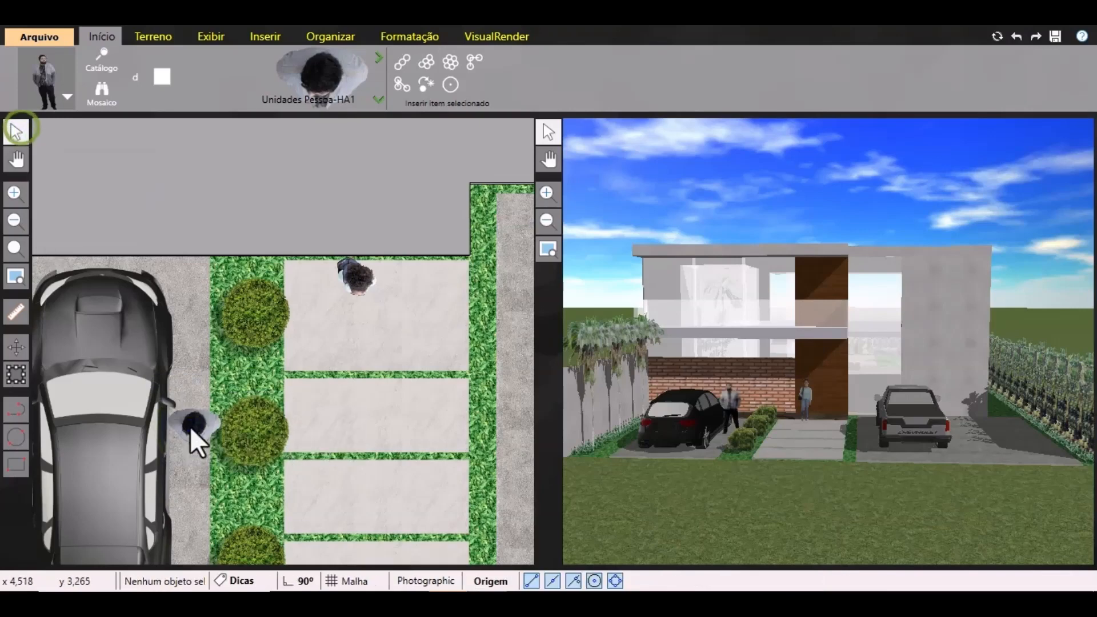
Set the rotation of the man standing beside the black car to 135 degrees.
left_click(192, 426)
left_click(410, 36)
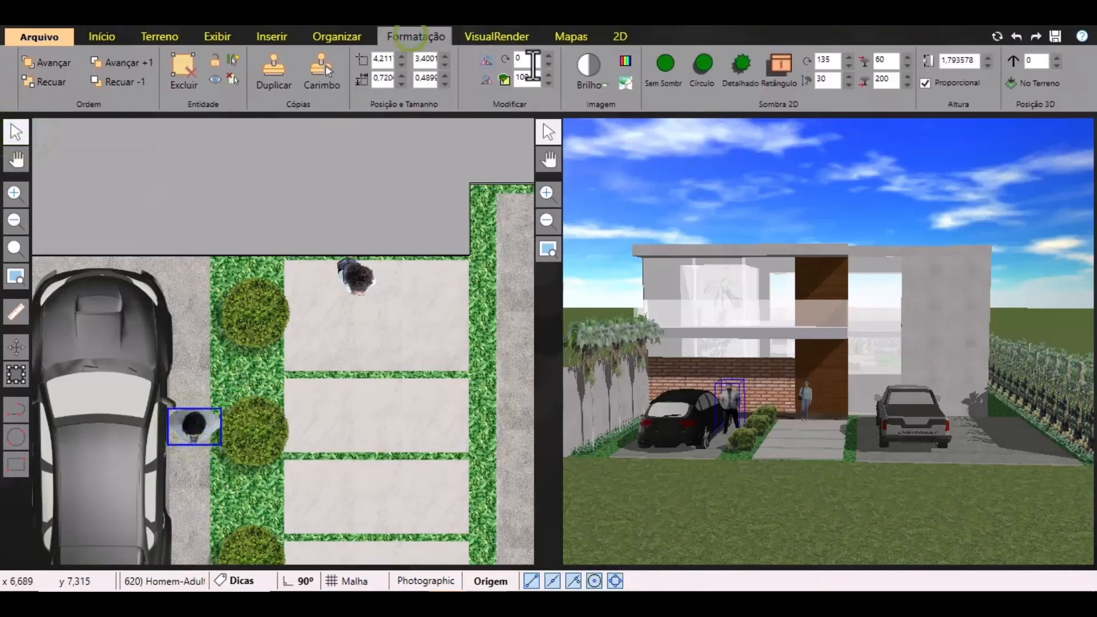
type("45")
key("Return")
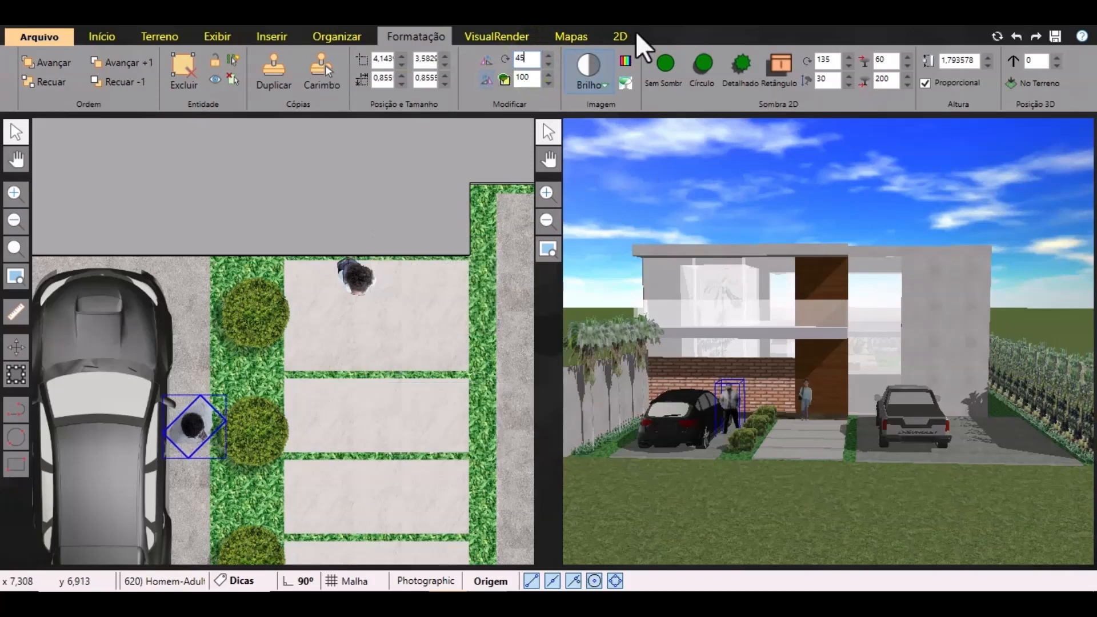
left_click_drag(531, 58, 505, 57)
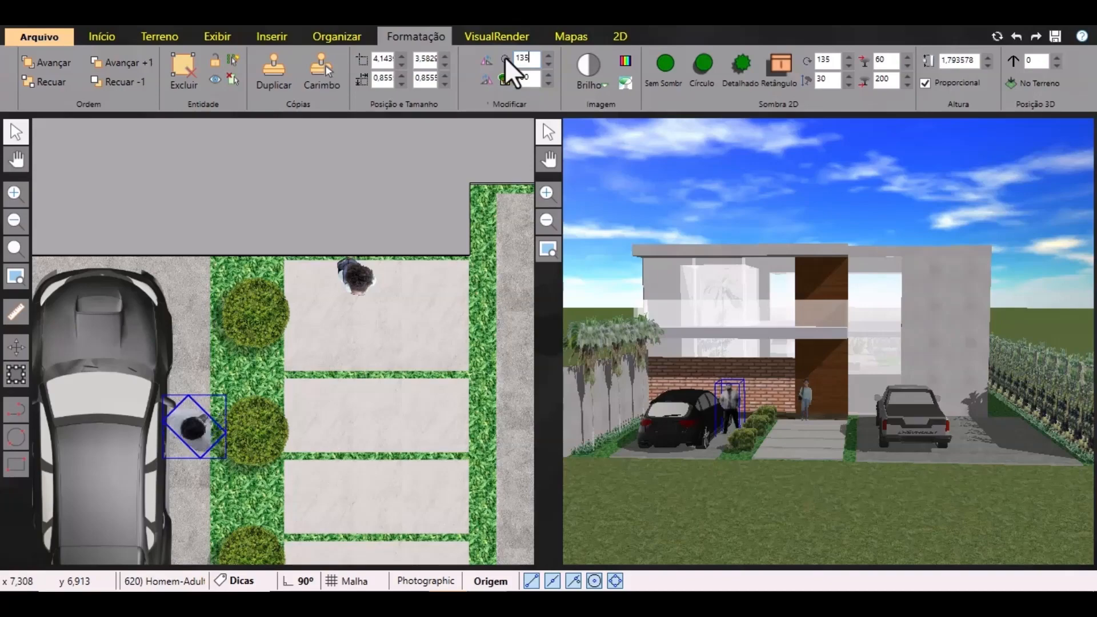
Move the young woman figure off the stepping slab toward the house entrance, beneath the roof volume.
scroll(345, 359, "down", 2)
scroll(344, 359, "down", 2)
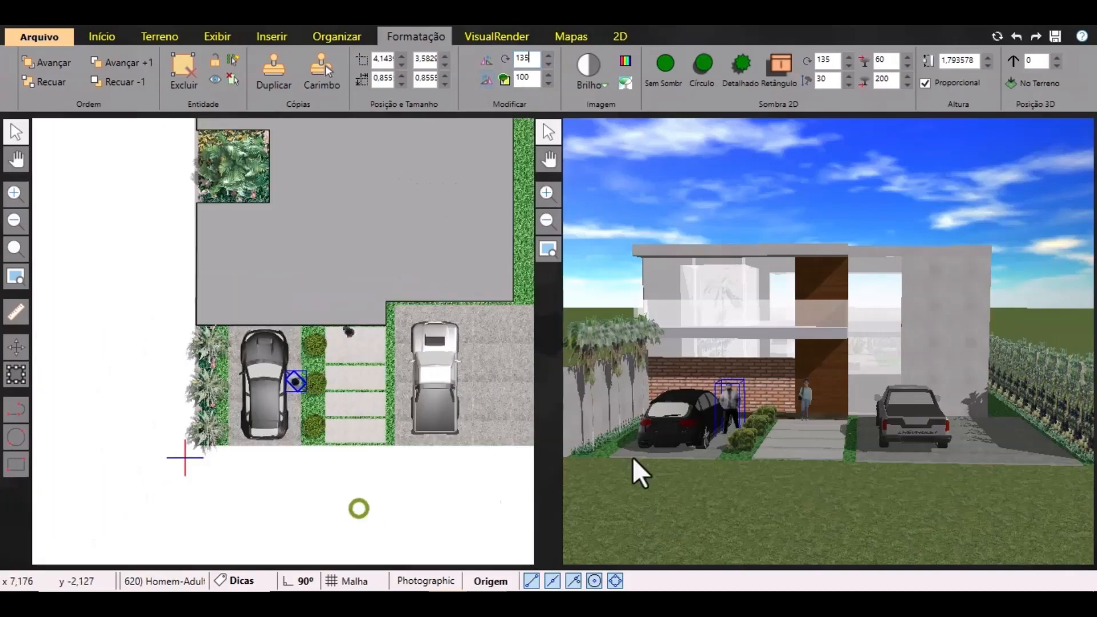
left_click_drag(633, 457, 760, 519)
left_click(793, 406)
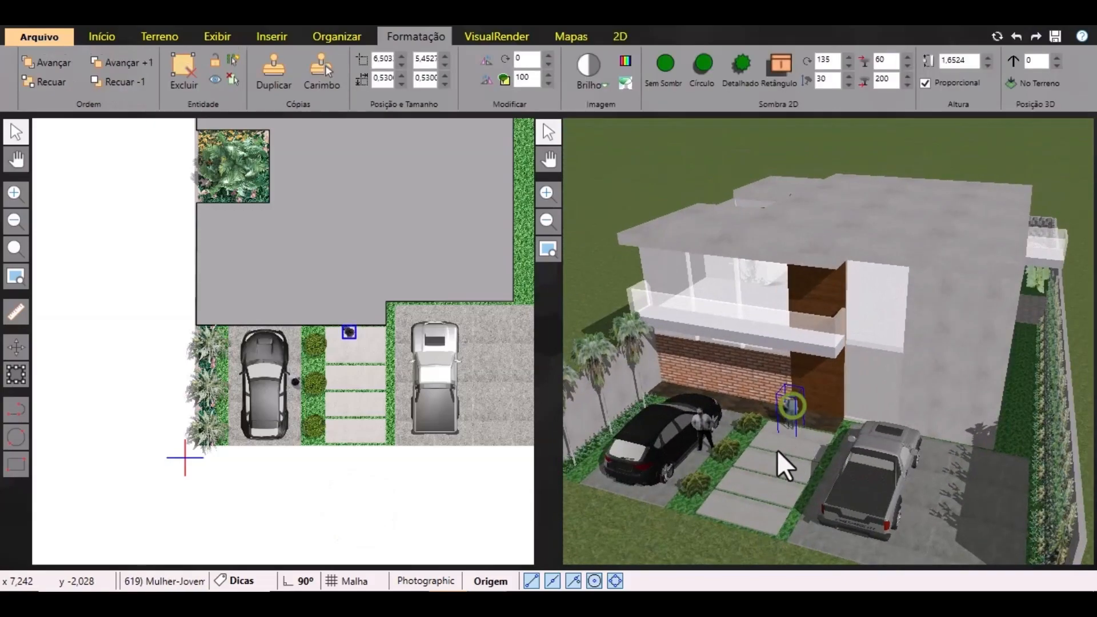
key("Up")
key("Up")
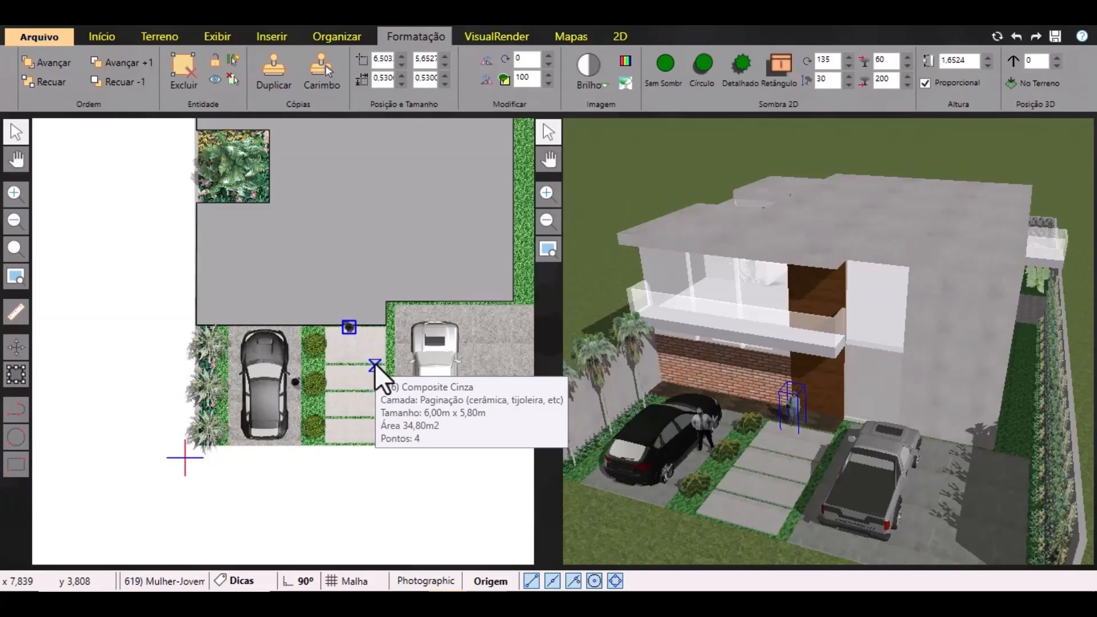
key("Up")
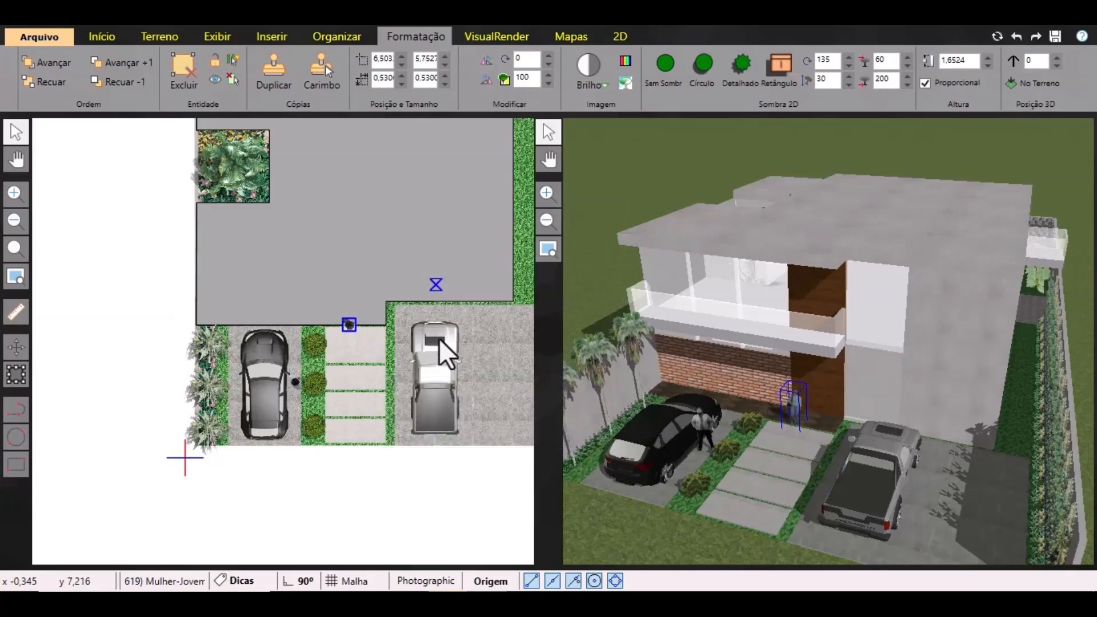
scroll(351, 320, "up", 5)
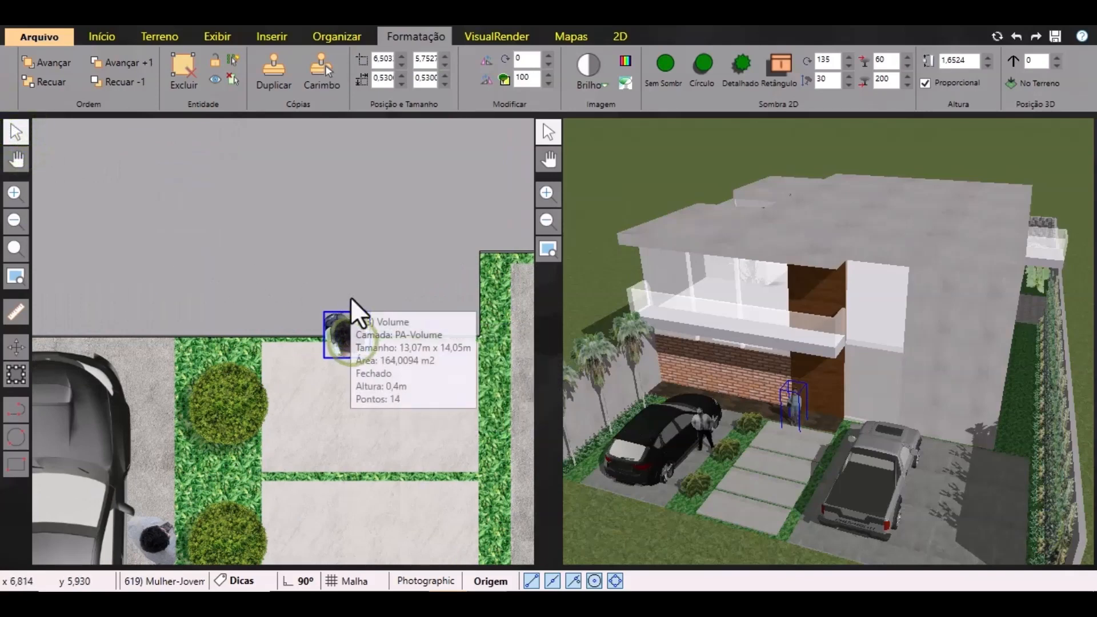
mouse_move(352, 331)
left_mouse_down()
mouse_move(344, 311)
mouse_move(357, 297)
left_mouse_up()
scroll(290, 328, "down", 2)
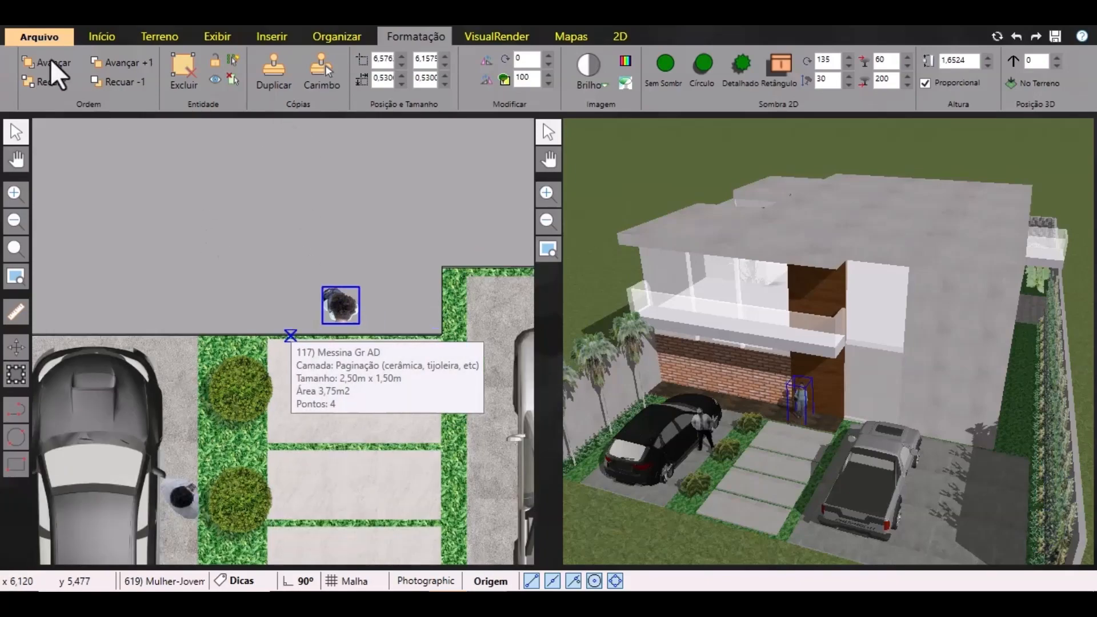
Bring the roof volume to the front of the plan so it covers the young woman figure.
left_click(222, 251)
scroll(297, 323, "down", 3)
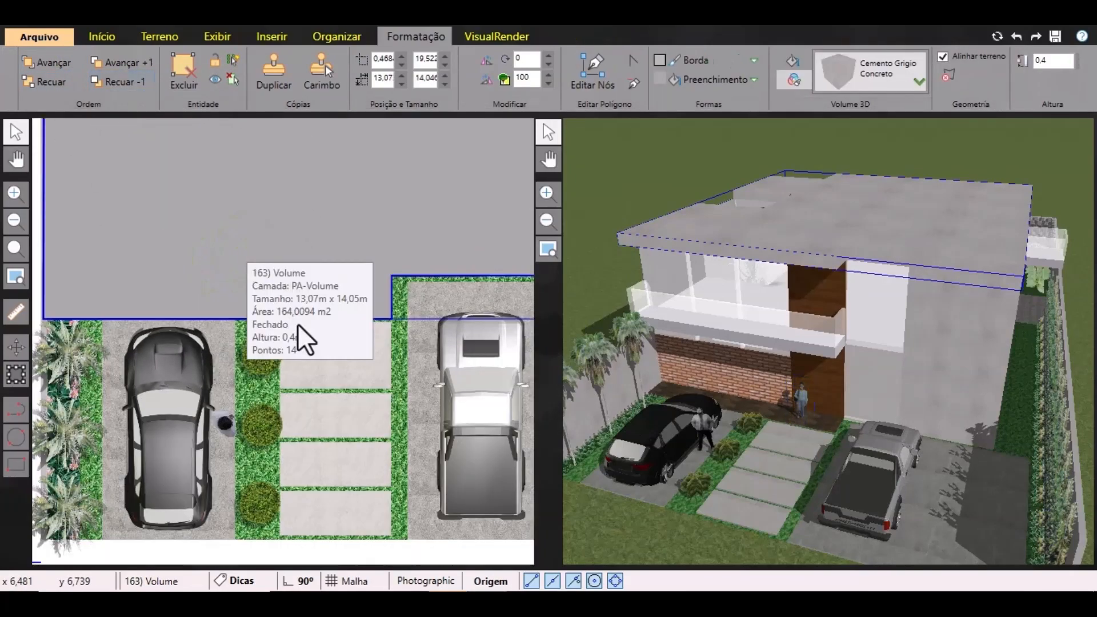
scroll(297, 323, "down", 2)
left_click(322, 447)
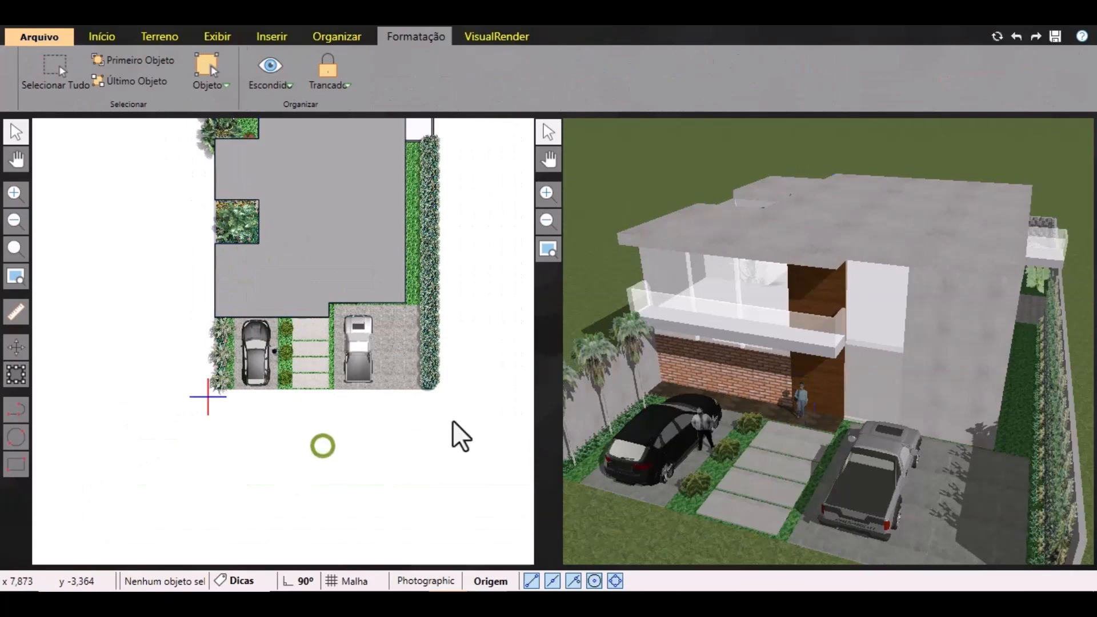
Examine the house in 3D from above, along the side wall and from the front, including the people and parked vehicles.
middle_click_drag(533, 331, 489, 370)
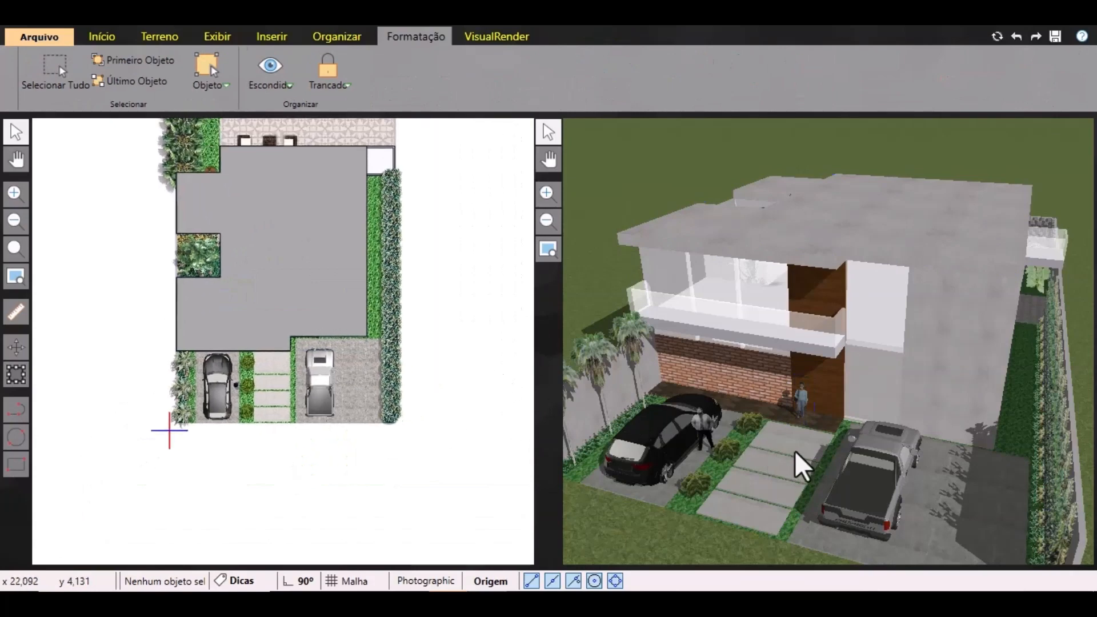
scroll(782, 463, "down", 3)
right_click_drag(885, 414, 765, 437)
scroll(936, 397, "up", 2)
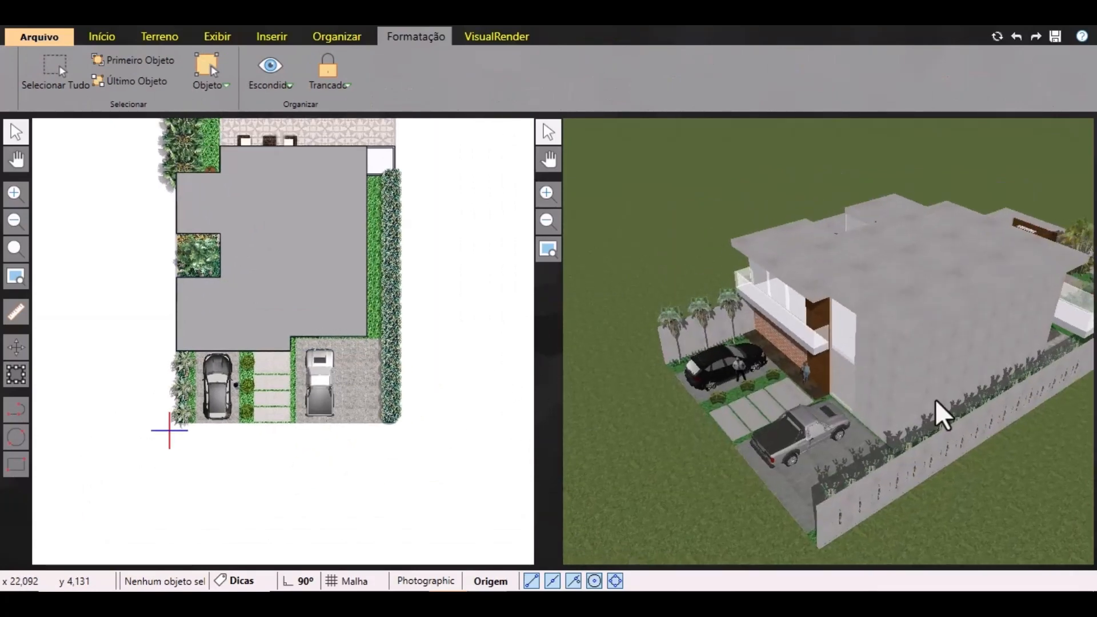
middle_click_drag(936, 398, 594, 442)
right_click_drag(855, 387, 940, 301)
middle_click_drag(869, 416, 973, 333)
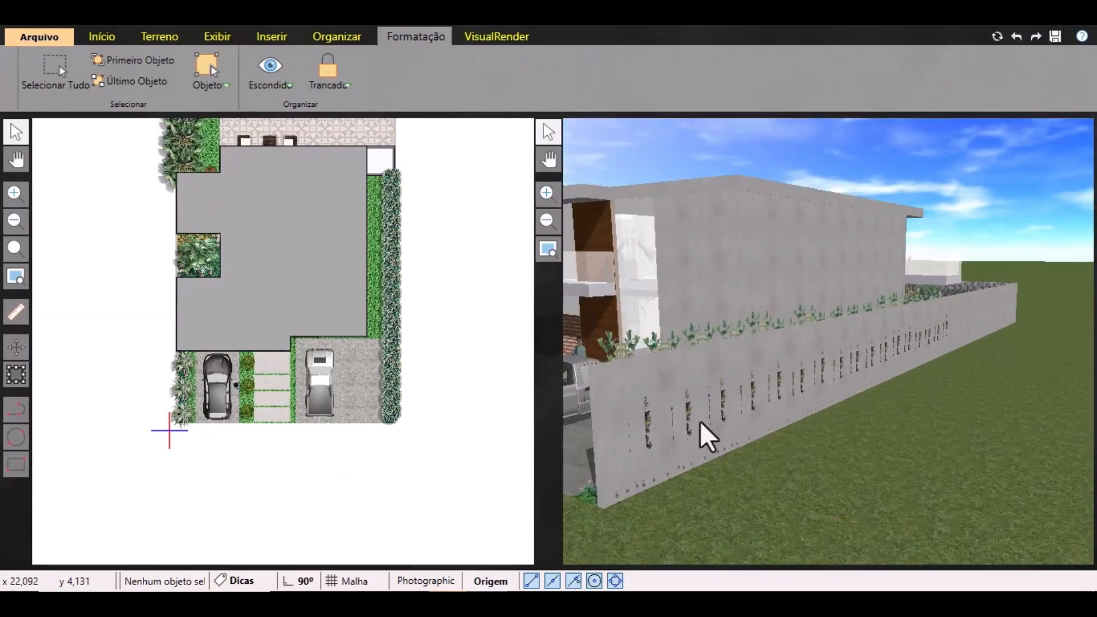
right_click_drag(699, 421, 764, 438)
middle_click_drag(795, 454, 816, 459)
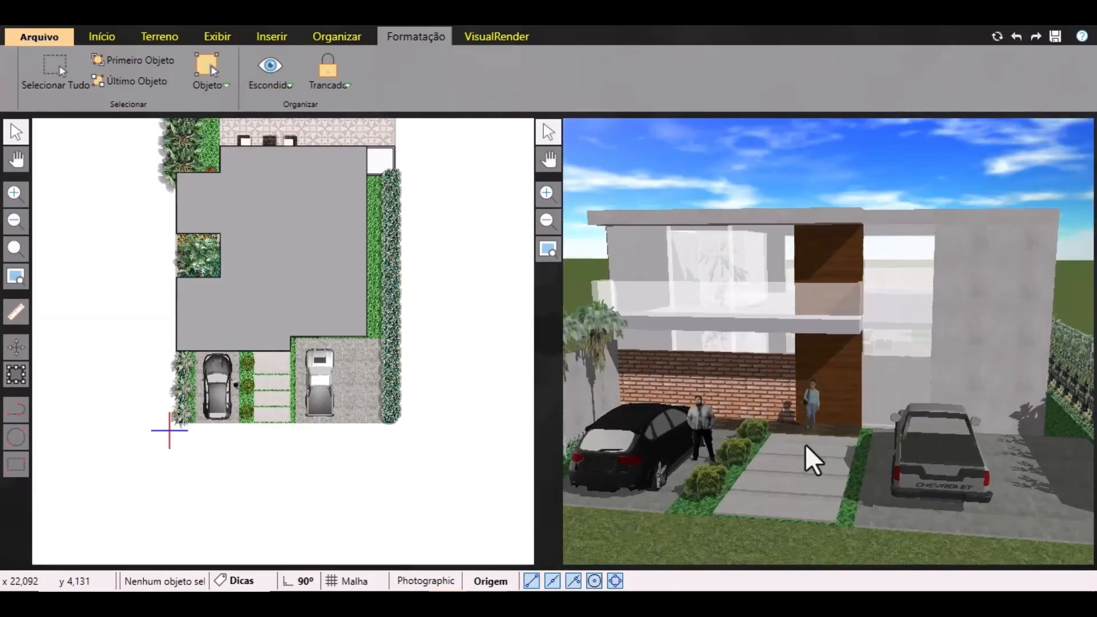
scroll(806, 445, "down", 2)
right_click_drag(830, 477, 830, 449)
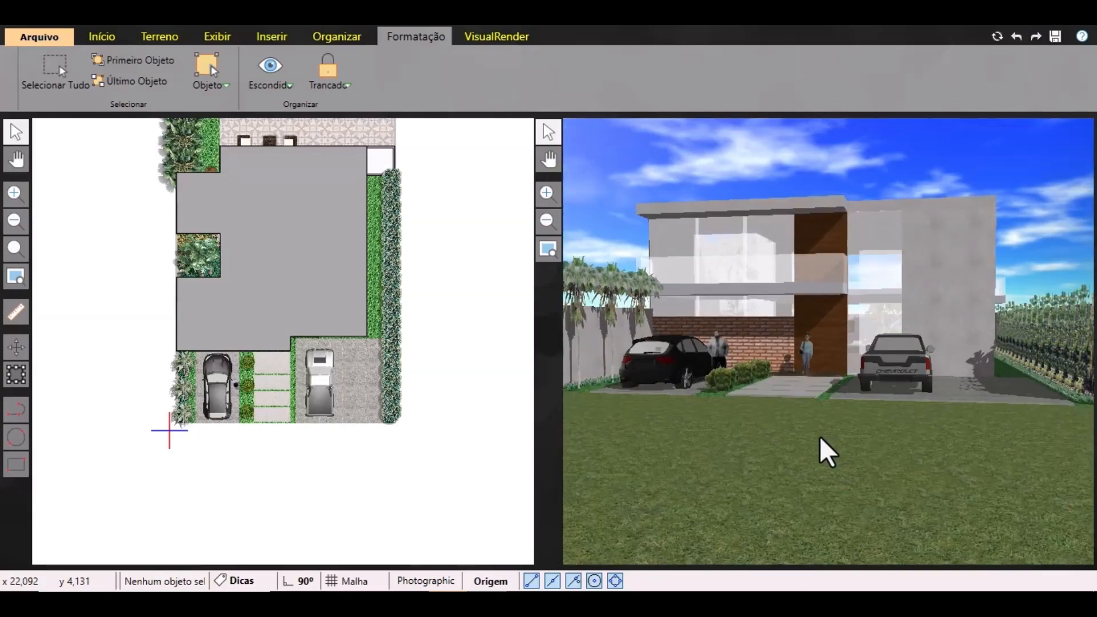
middle_click_drag(822, 451, 798, 437)
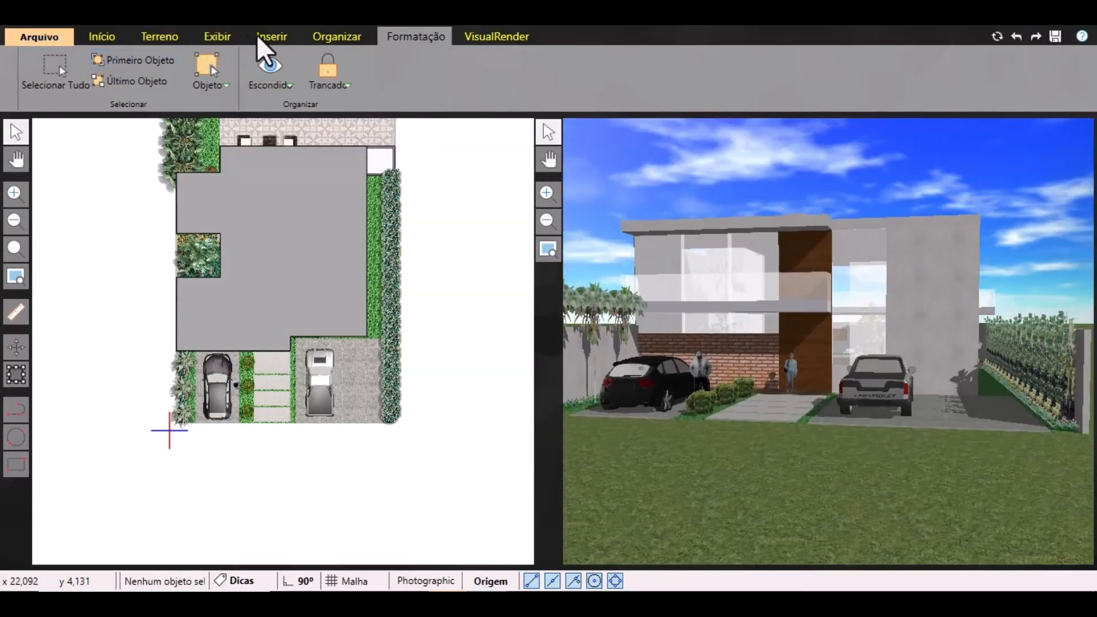
Show only the 3D view and frame the front facade with both vehicles, the people and the side gardens.
left_click(220, 36)
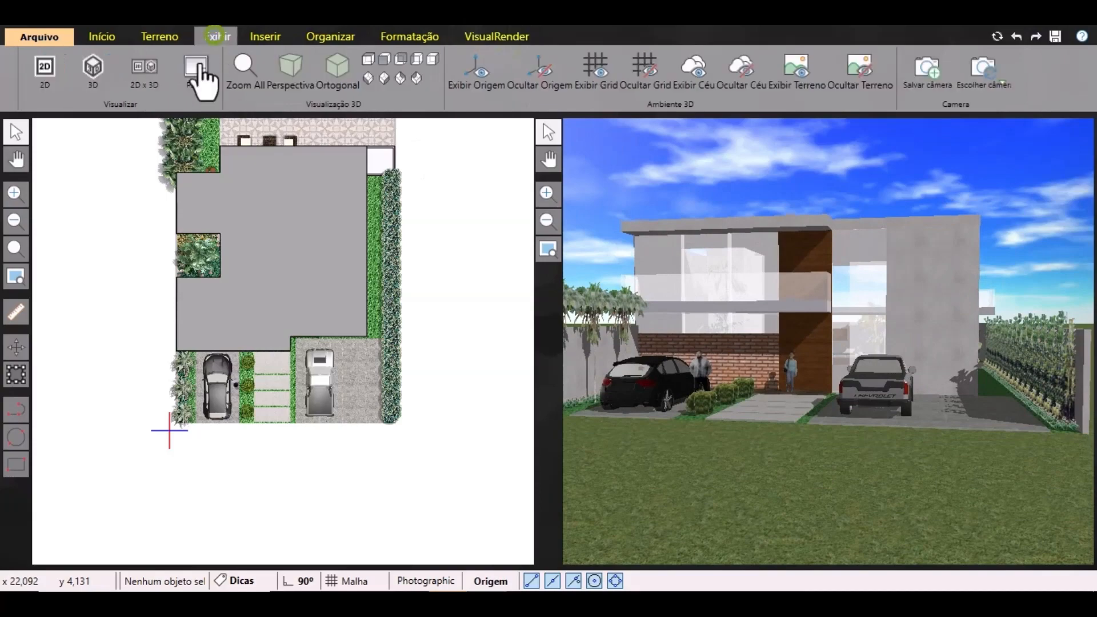
left_click(94, 74)
scroll(592, 311, "up", 4)
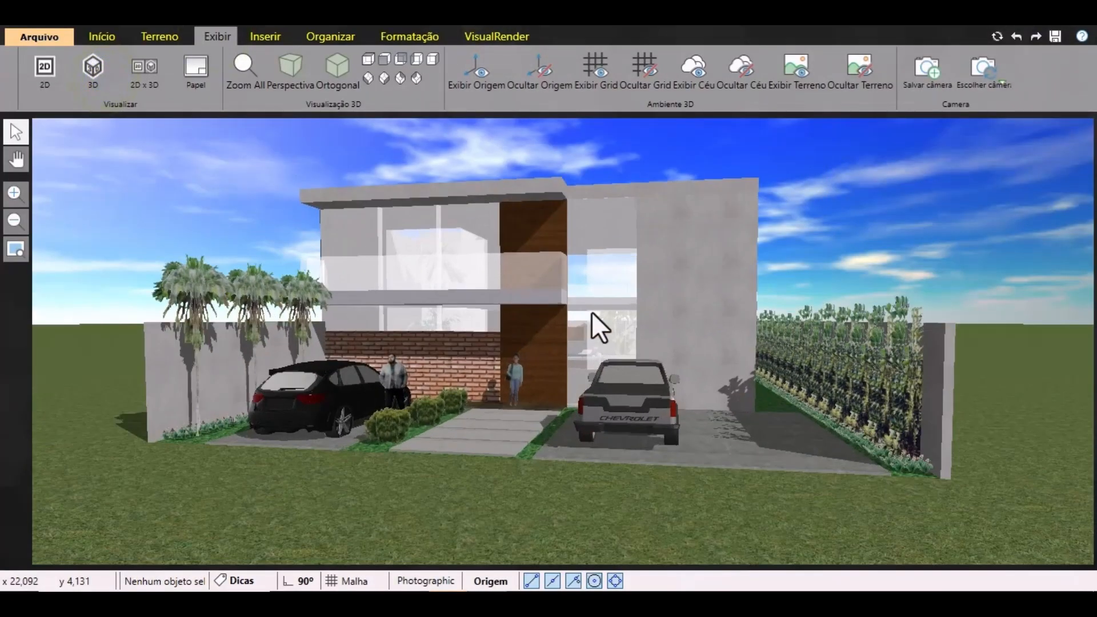
middle_click_drag(596, 308, 592, 313)
scroll(593, 309, "down", 1)
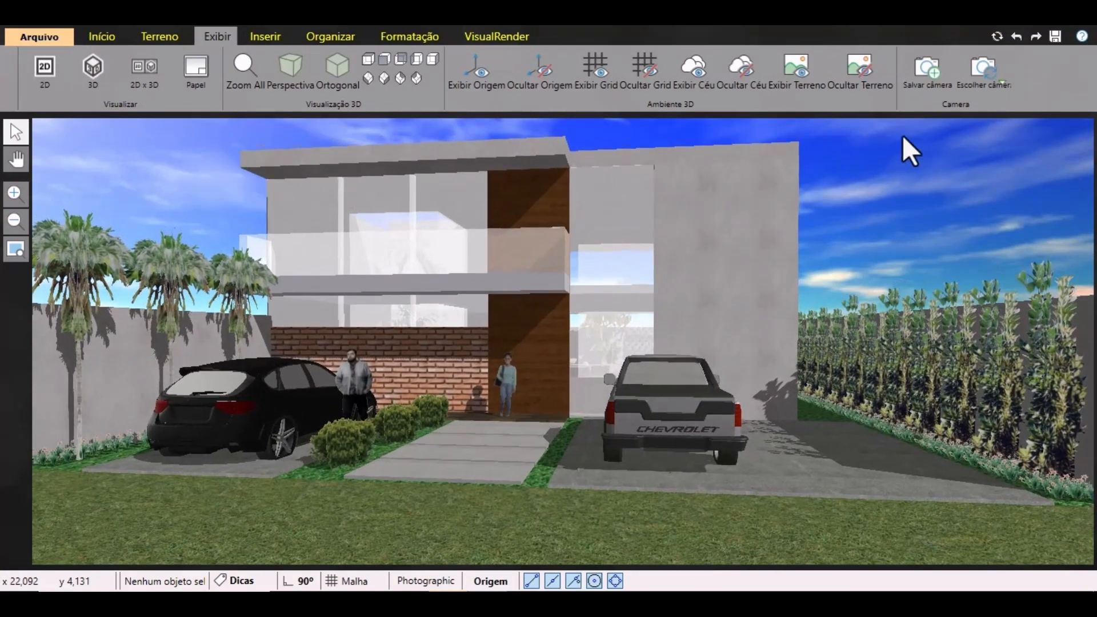
Run a quick test render of the facade and automatically crop the resulting image in the maximized RasterEdit window.
left_click(480, 36)
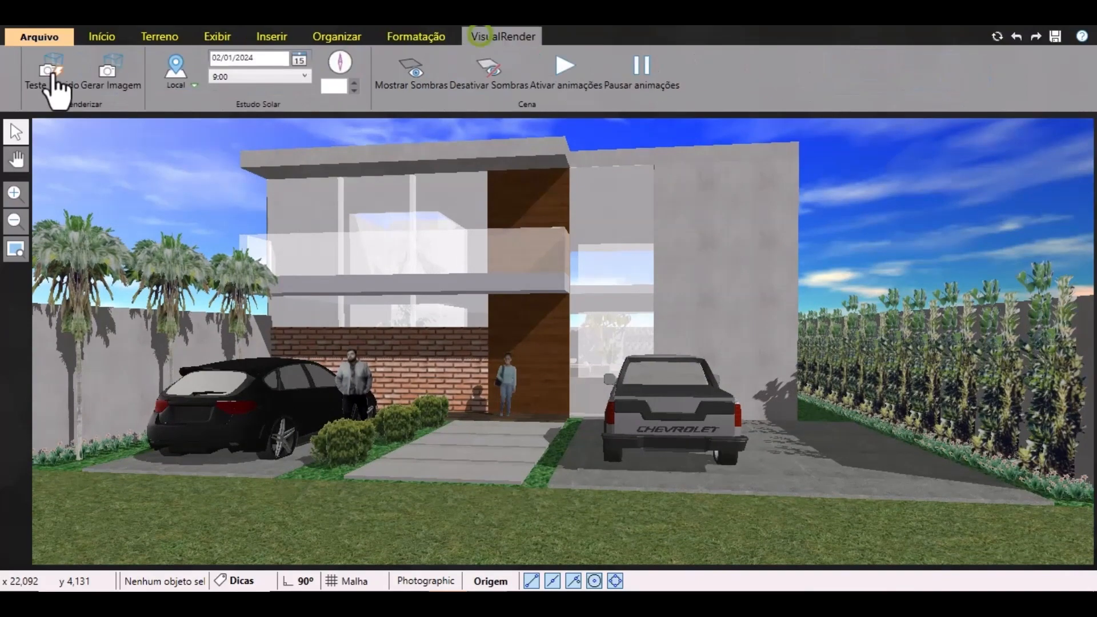
left_click(62, 74)
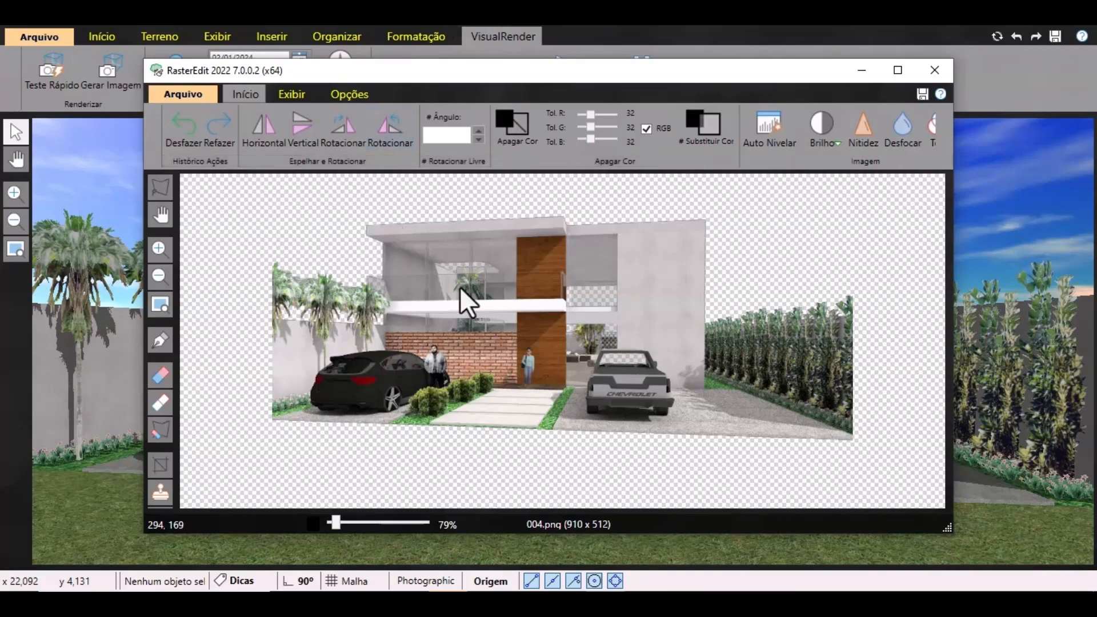
left_click(899, 70)
left_click(1088, 86)
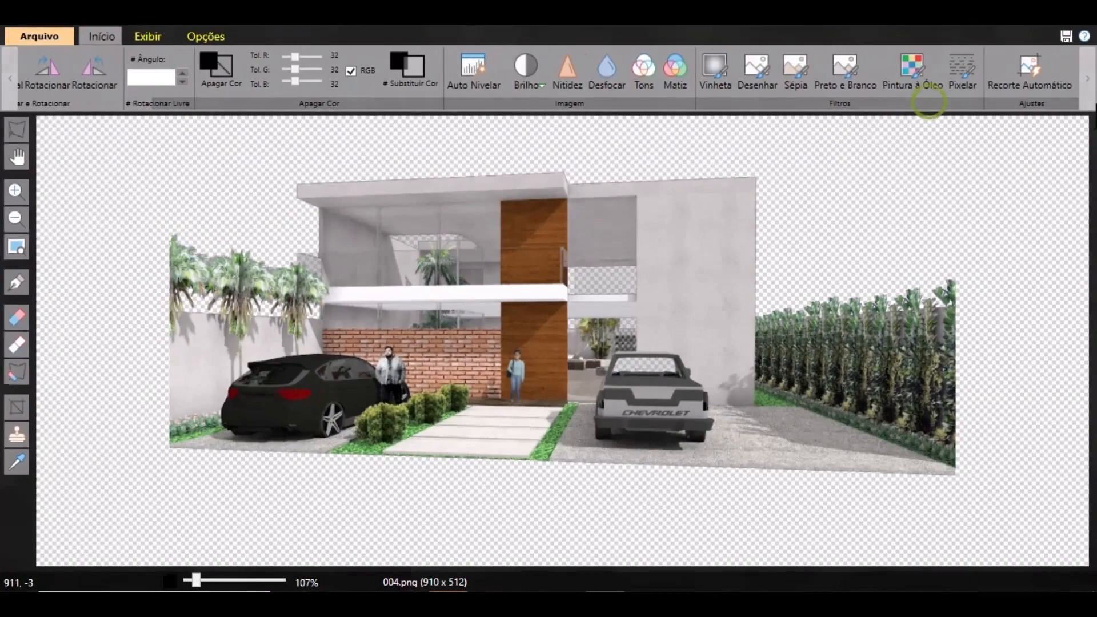
left_click(1022, 78)
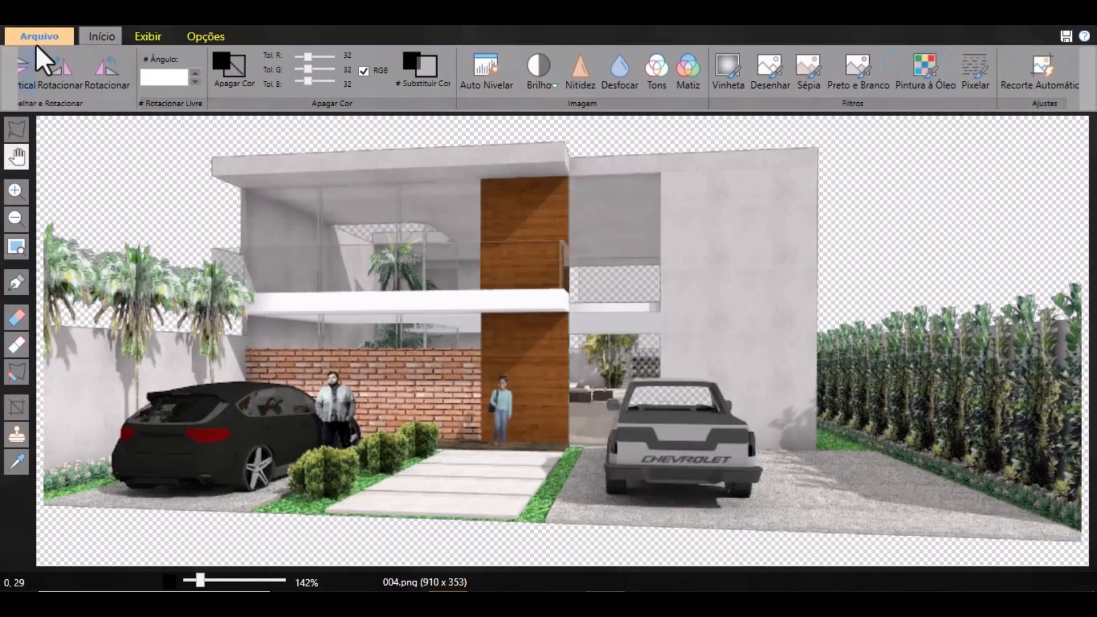
Save the cropped facade render to the desktop folder as a PNG named 06.
left_click(36, 39)
left_click(69, 177)
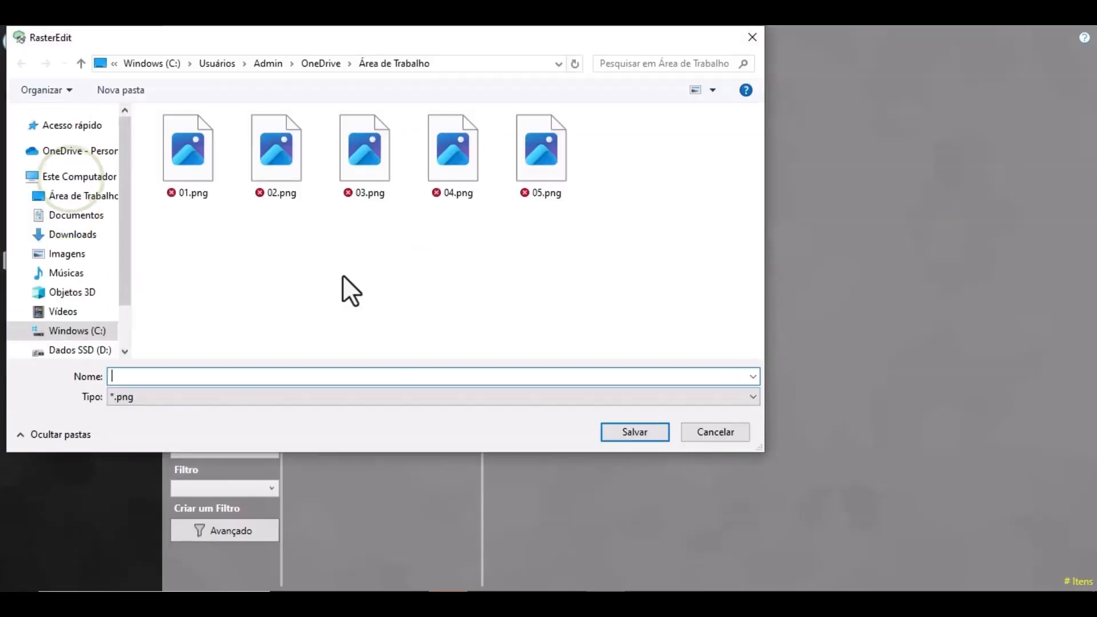
type("06")
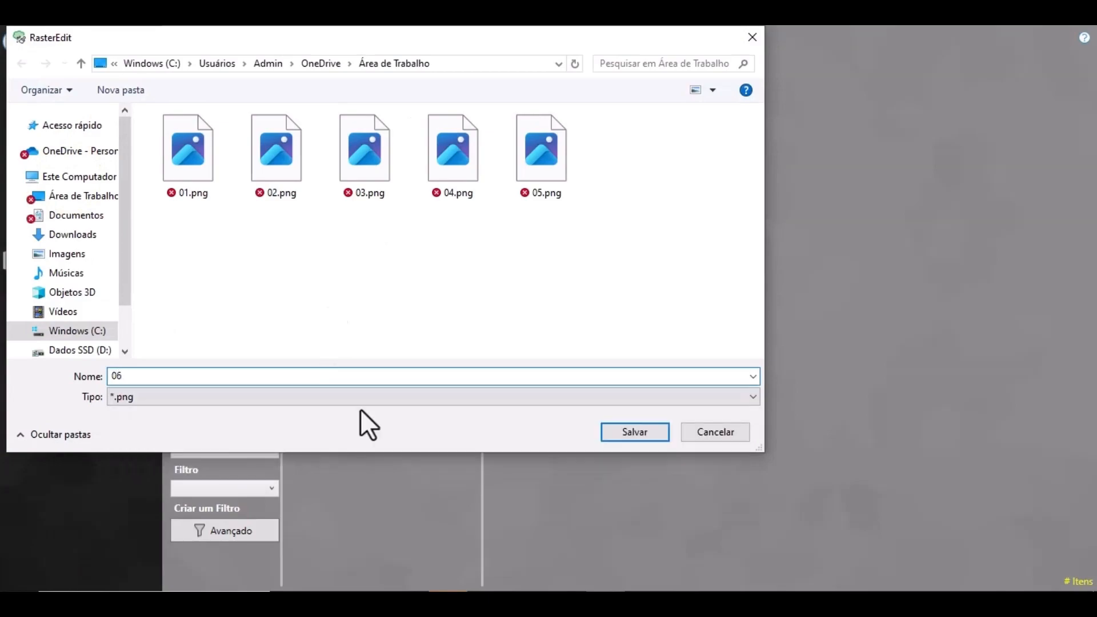